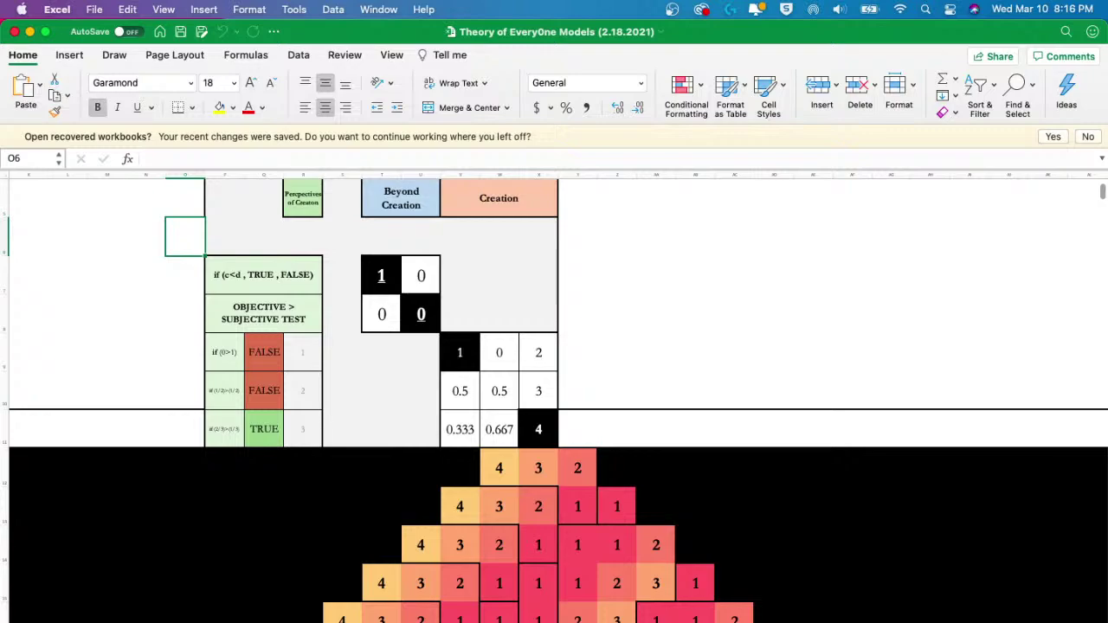
- Open the sheet with the Goldstein Numbers and correct the misspelled last word of the title in cell A1 to "Consciousness"
key(ctrl+Page_Down)
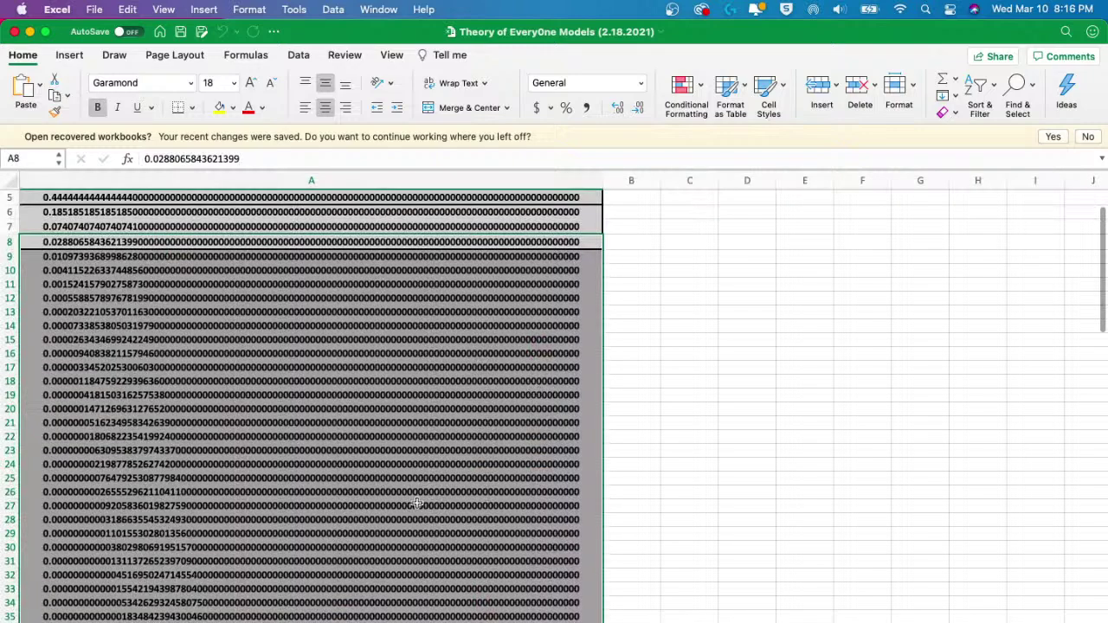
scroll(416, 504, up, 5)
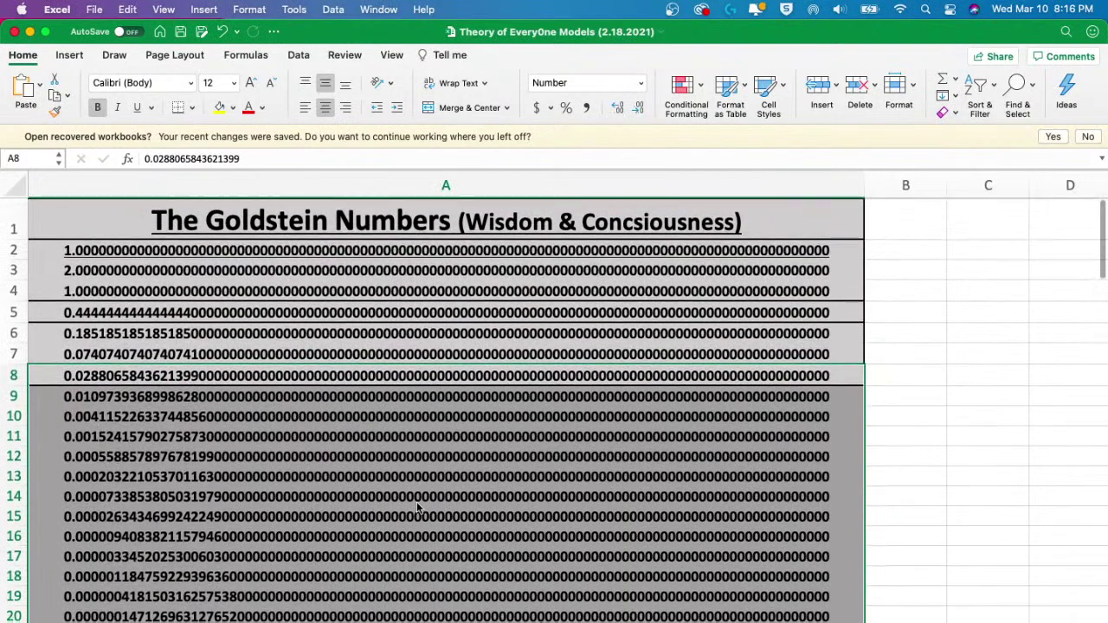
scroll(416, 507, up, 3)
scroll(417, 509, up, 2)
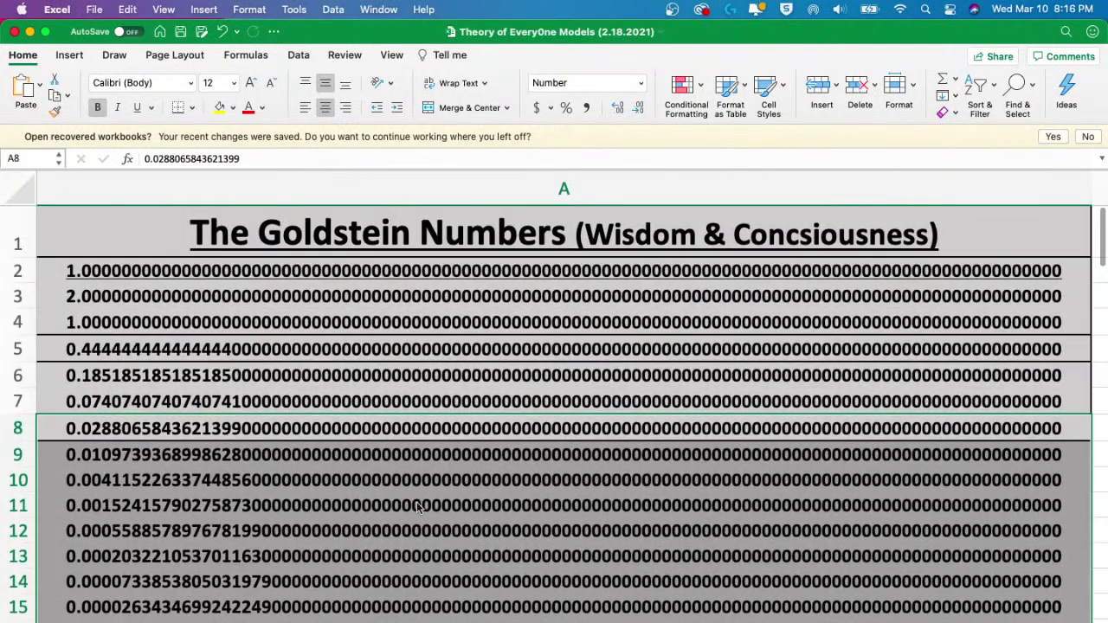
scroll(417, 508, down, 3)
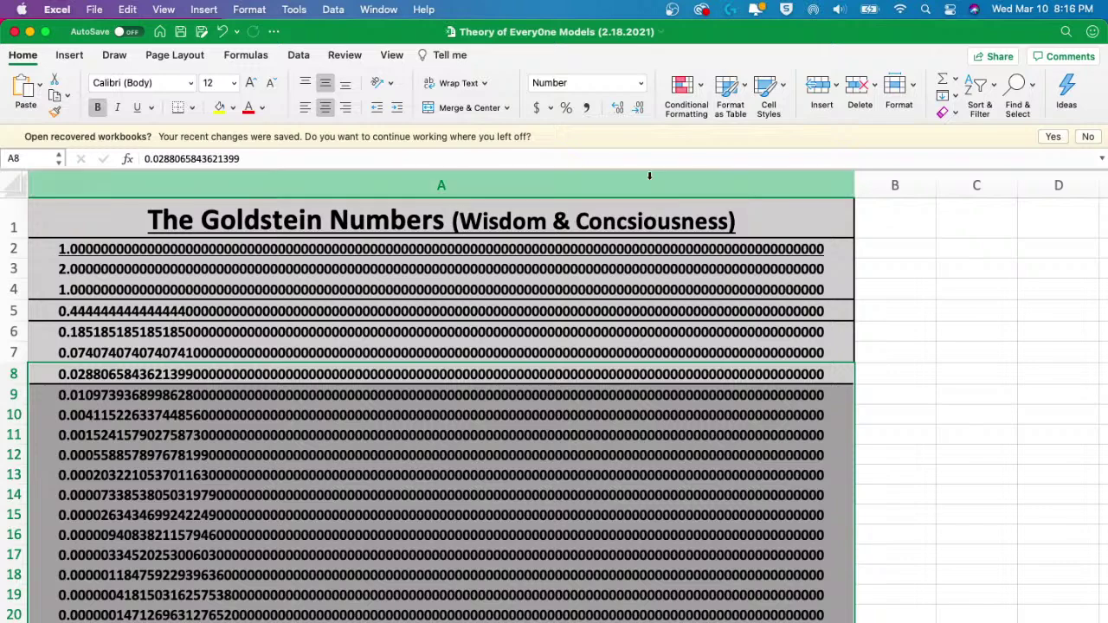
double_click(619, 222)
key(Delete)
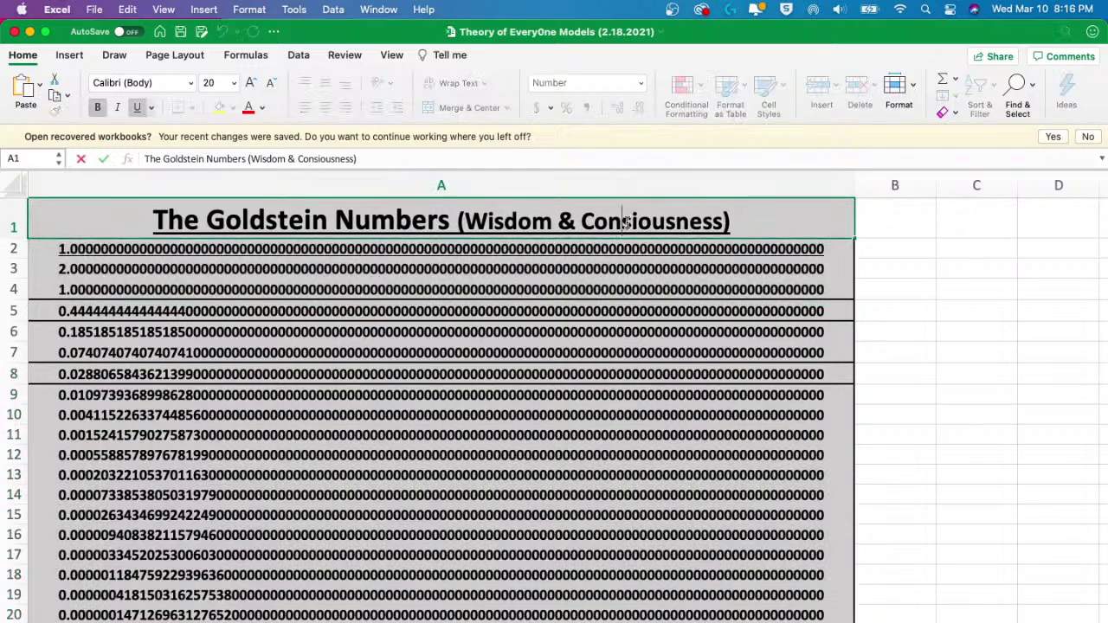
key(Right)
text(c)
key(Return)
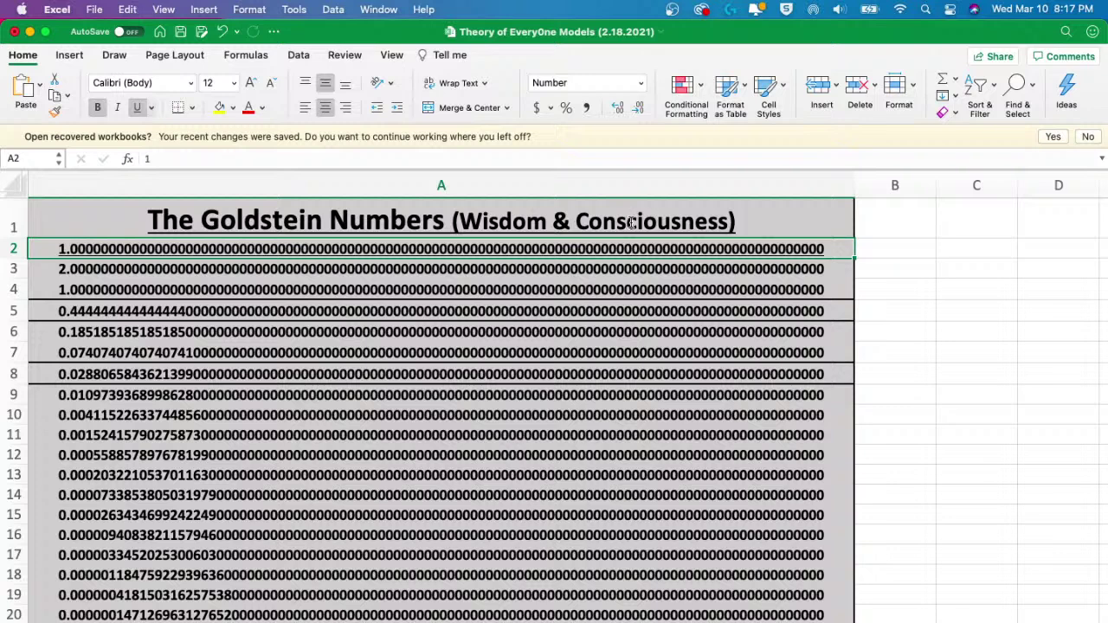
- Examine the opening values of the Goldstein Numbers list in column A, from cell A2 to A9
click(610, 291)
click(585, 334)
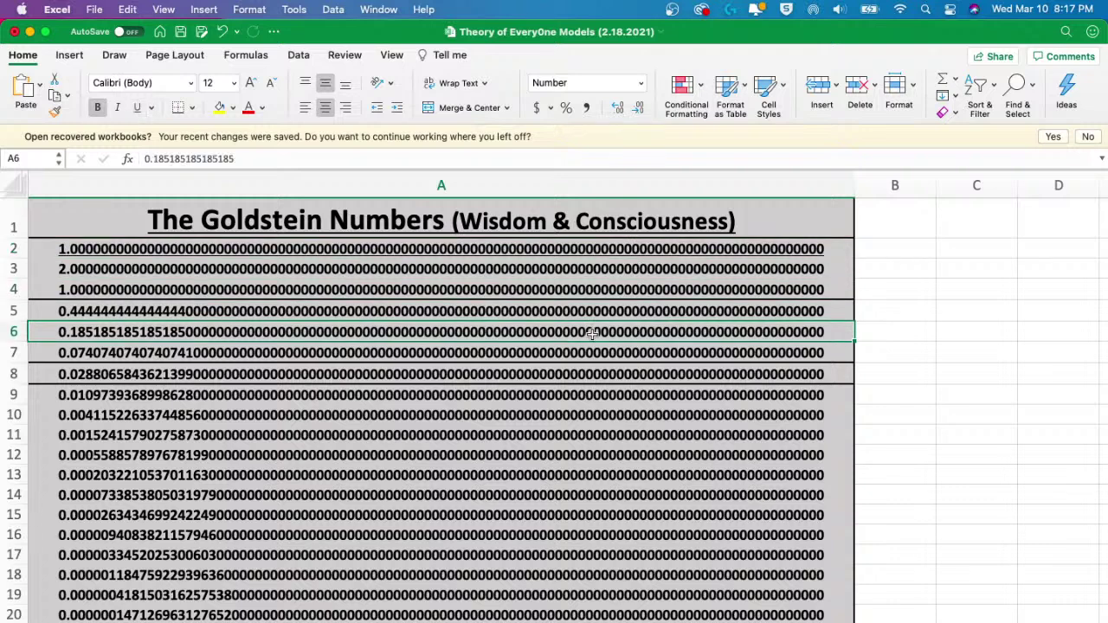
click(582, 394)
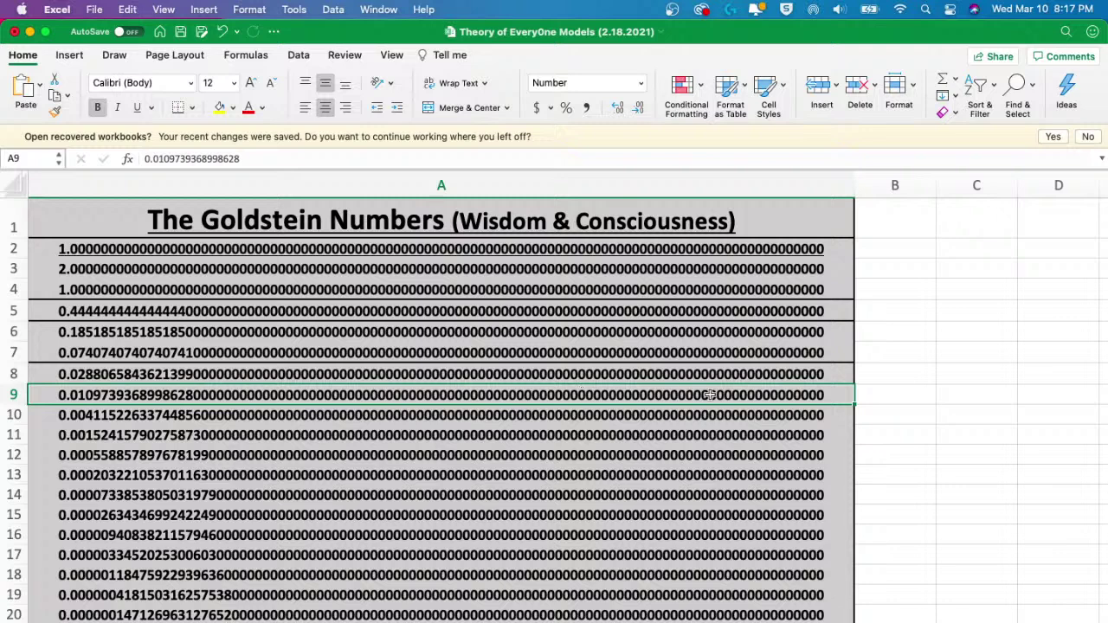
click(916, 408)
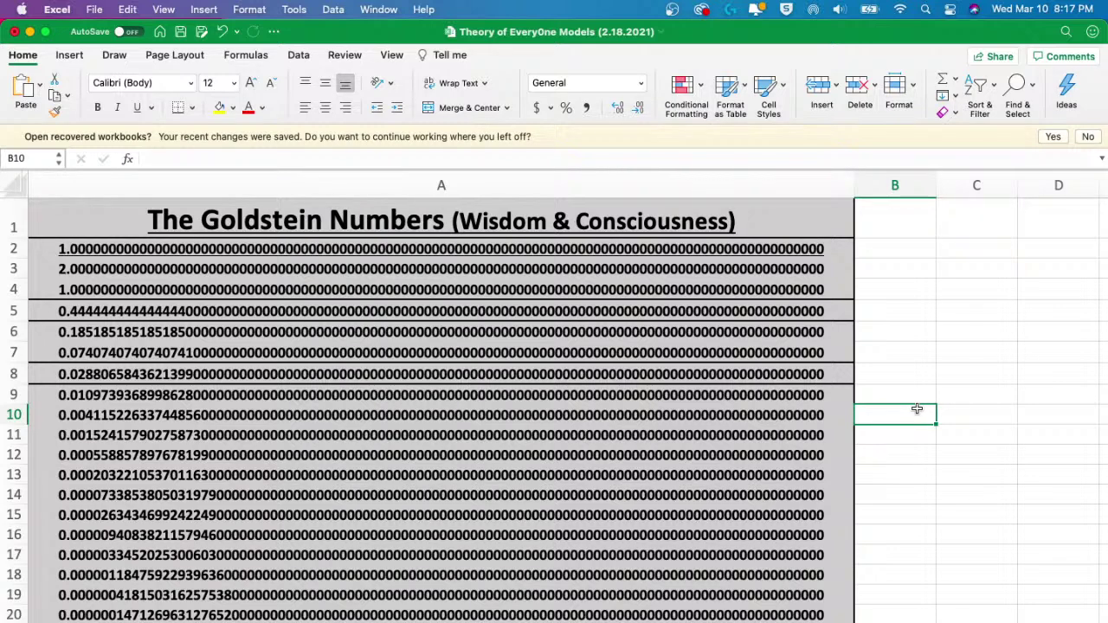
click(247, 250)
key(Down)
key(Down)
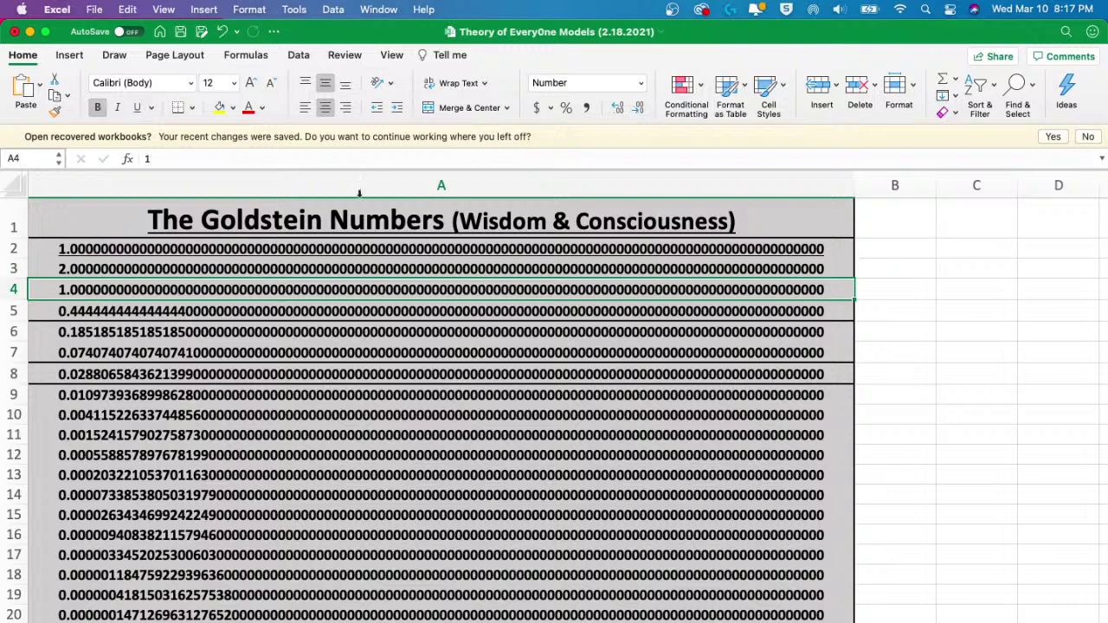
drag(655, 243, 650, 289)
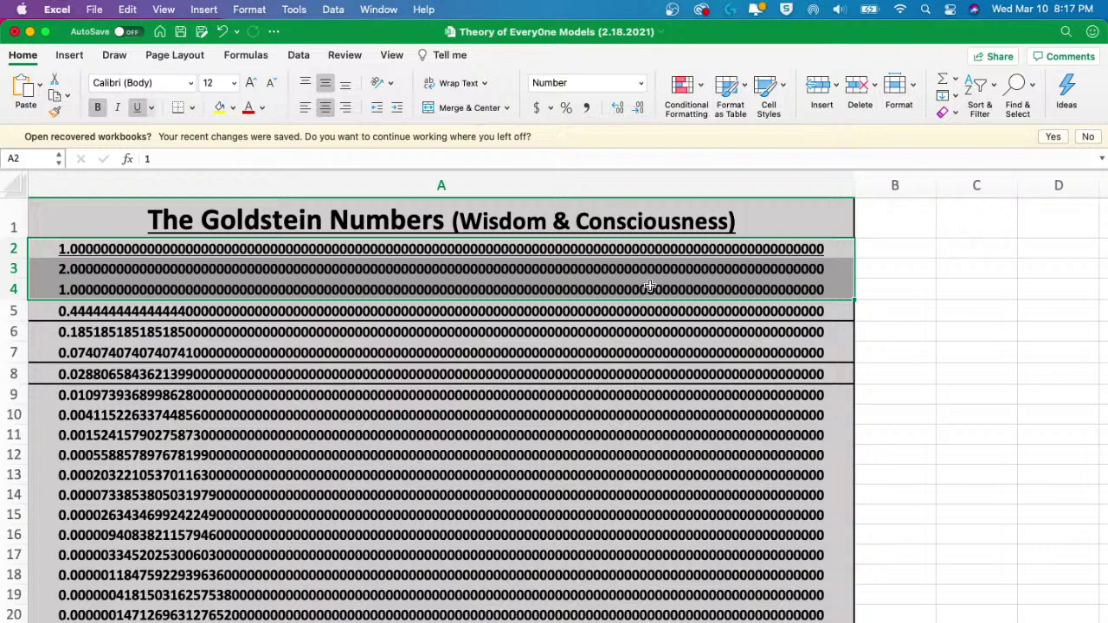
click(620, 246)
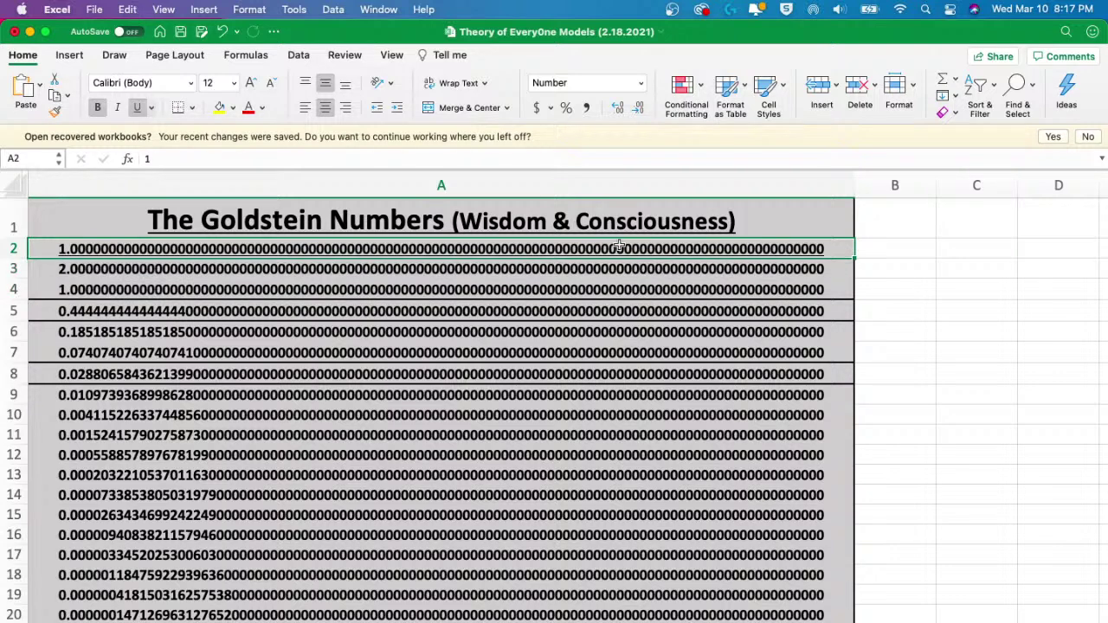
key(Down)
key(Down)
key(Up)
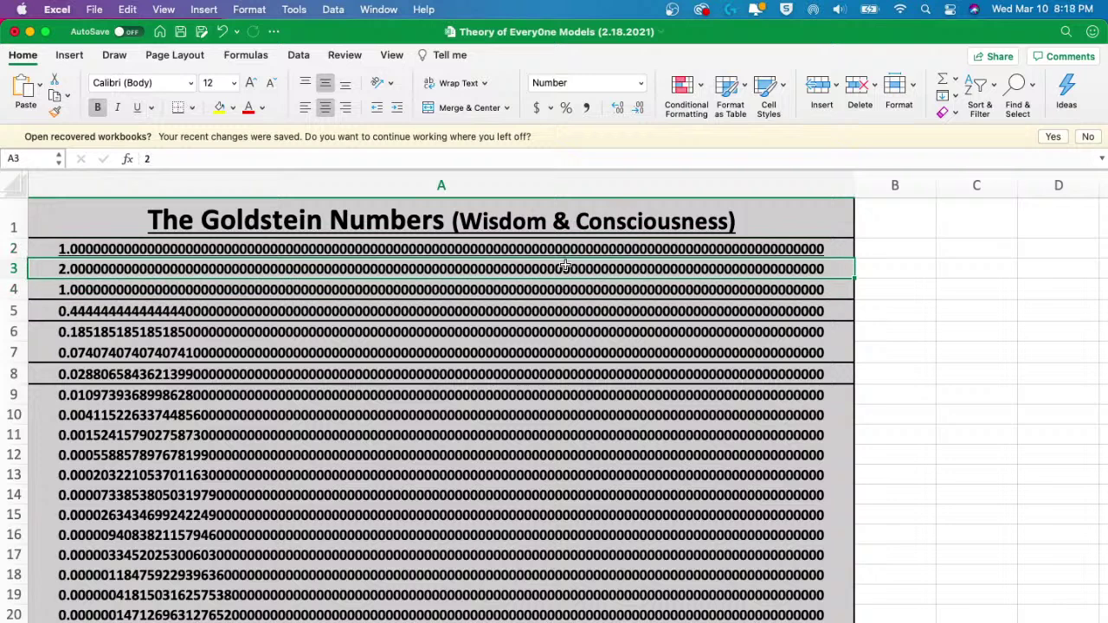
click(557, 293)
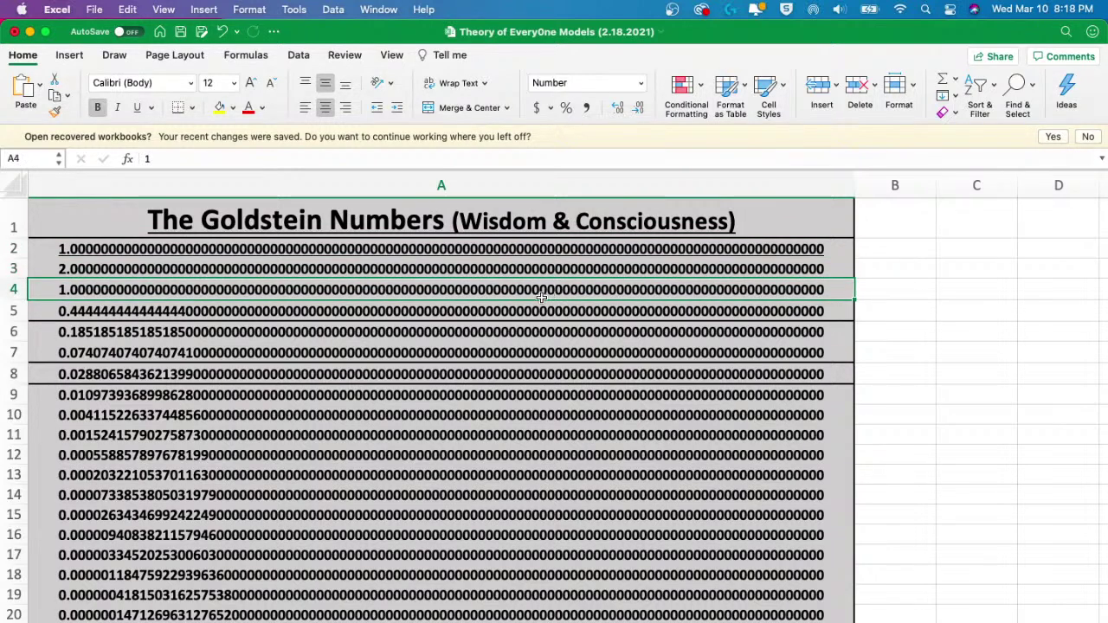
scroll(489, 316, up, 2)
scroll(490, 316, up, 4)
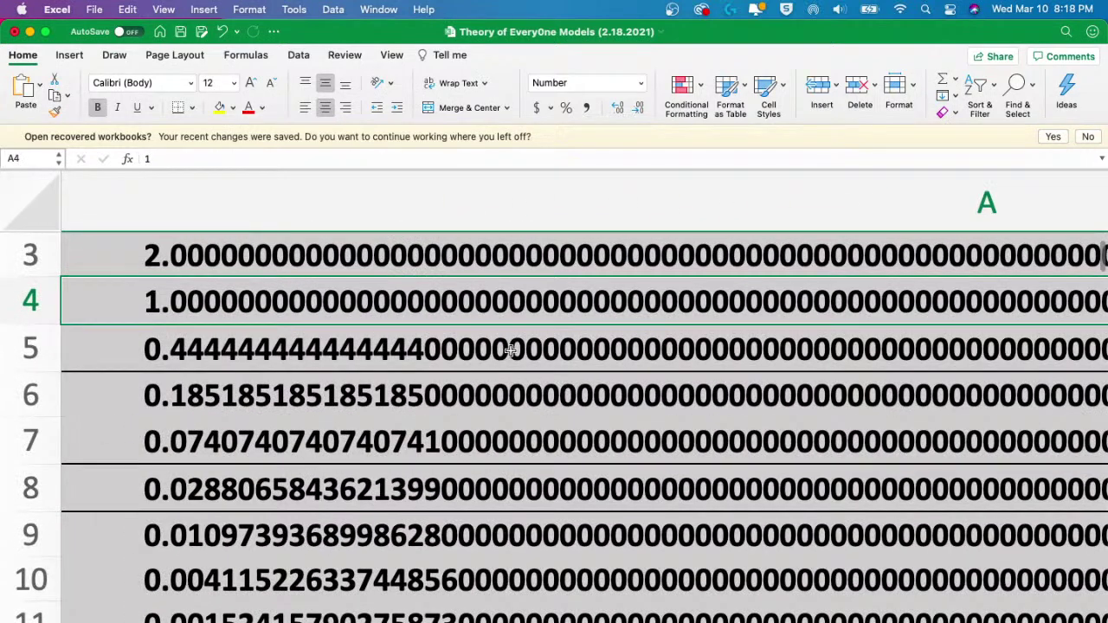
click(510, 350)
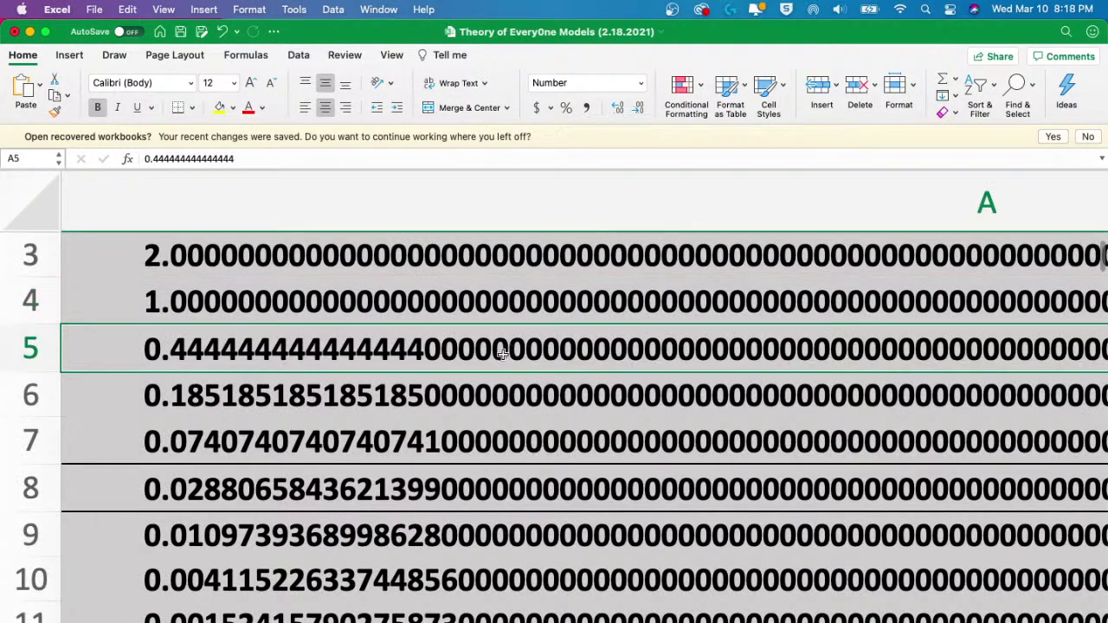
click(357, 378)
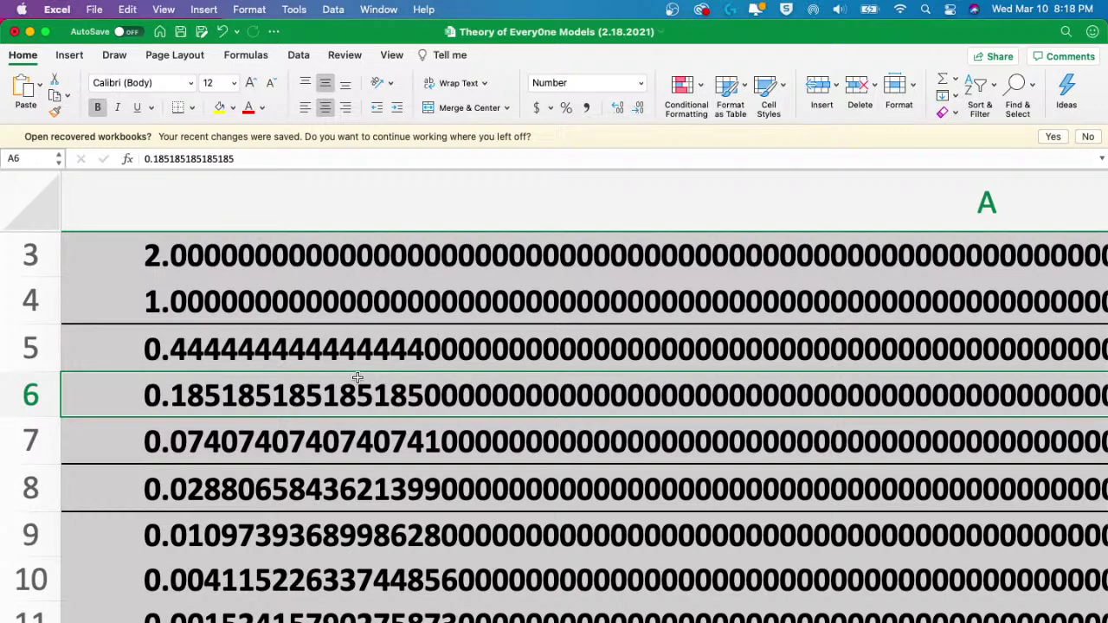
- Examine the rest of the Goldstein Numbers down column A, past row 80
scroll(357, 378, down, 5)
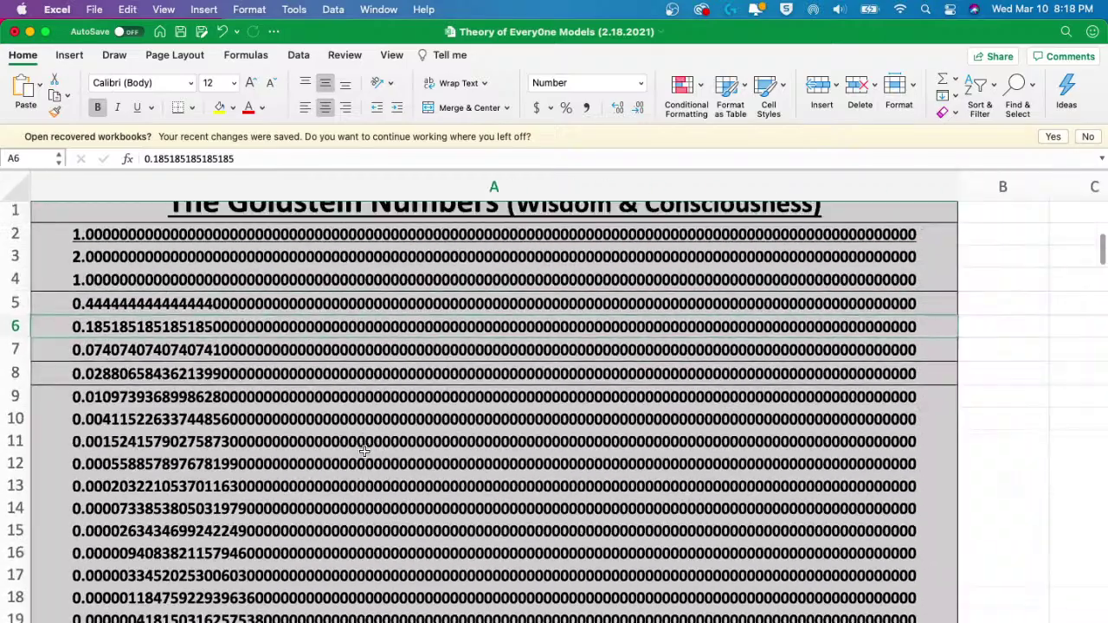
scroll(365, 451, up, 1)
scroll(364, 451, down, 5)
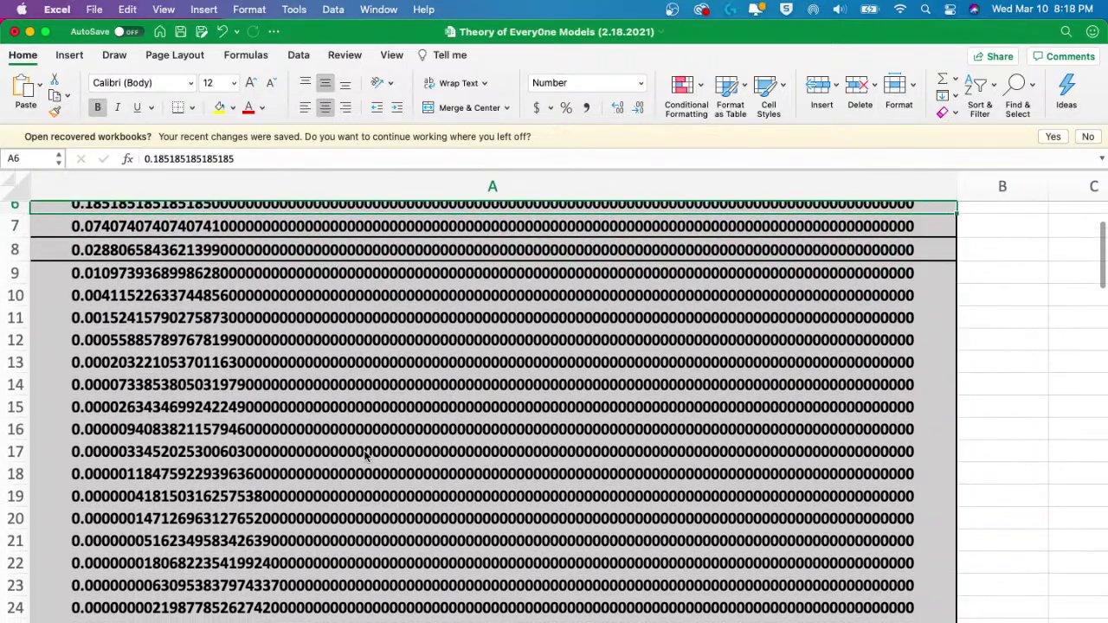
scroll(364, 457, down, 3)
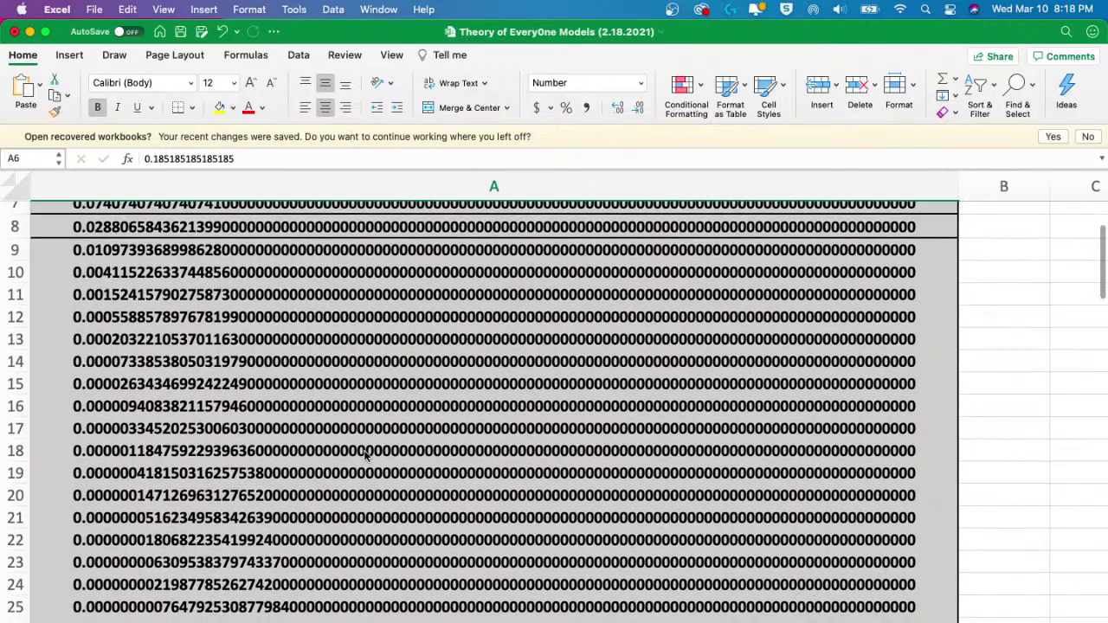
scroll(368, 454, down, 8)
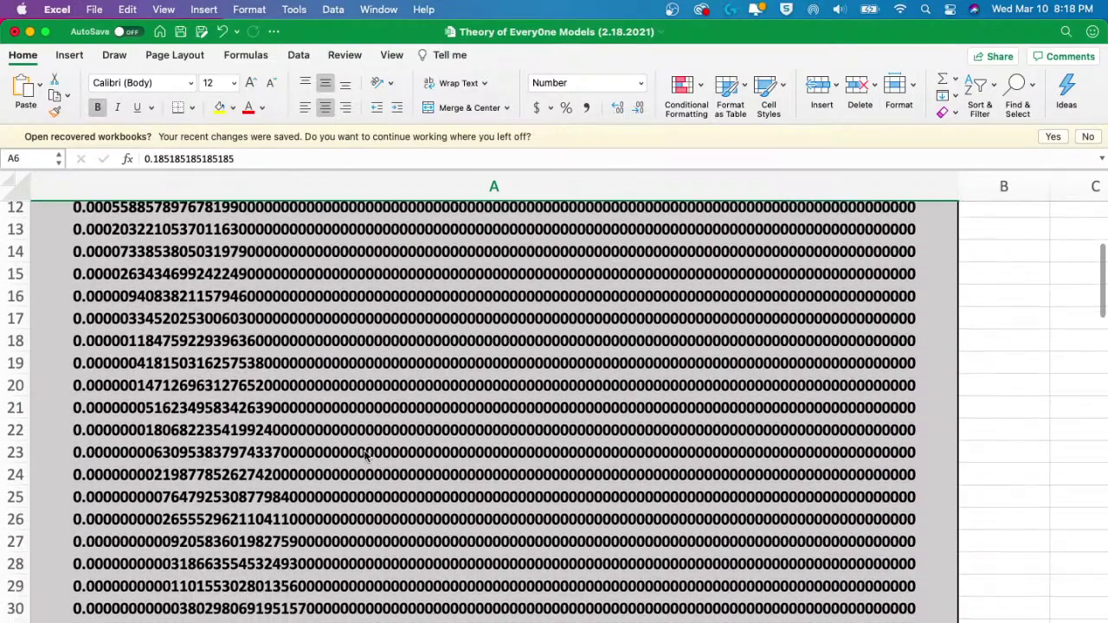
scroll(372, 451, down, 1)
scroll(372, 451, down, 1)
scroll(371, 450, down, 11)
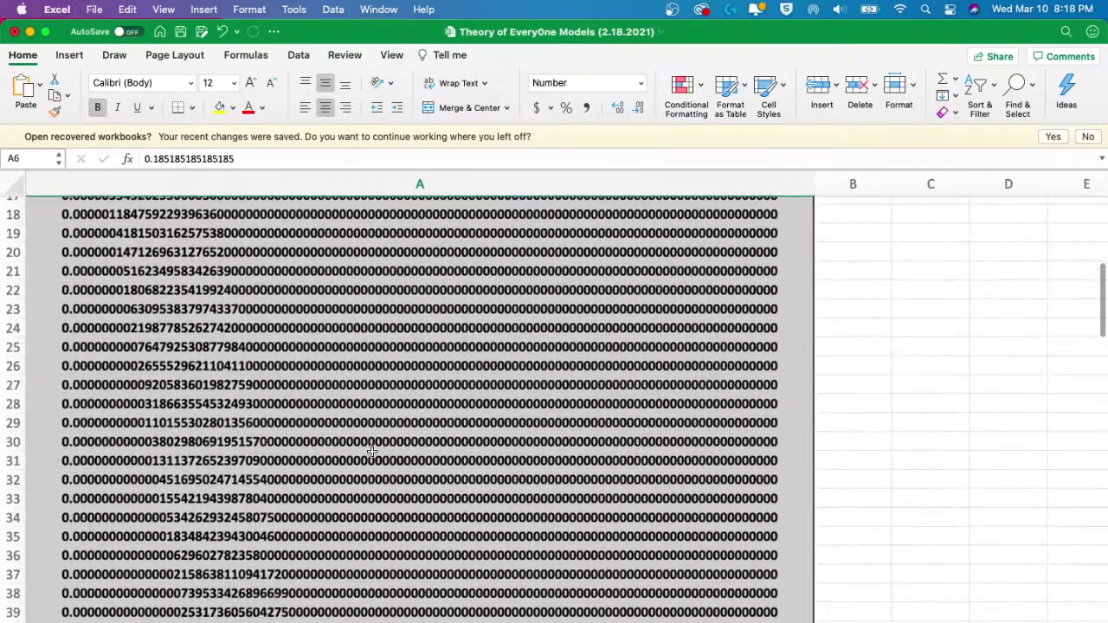
scroll(371, 451, down, 9)
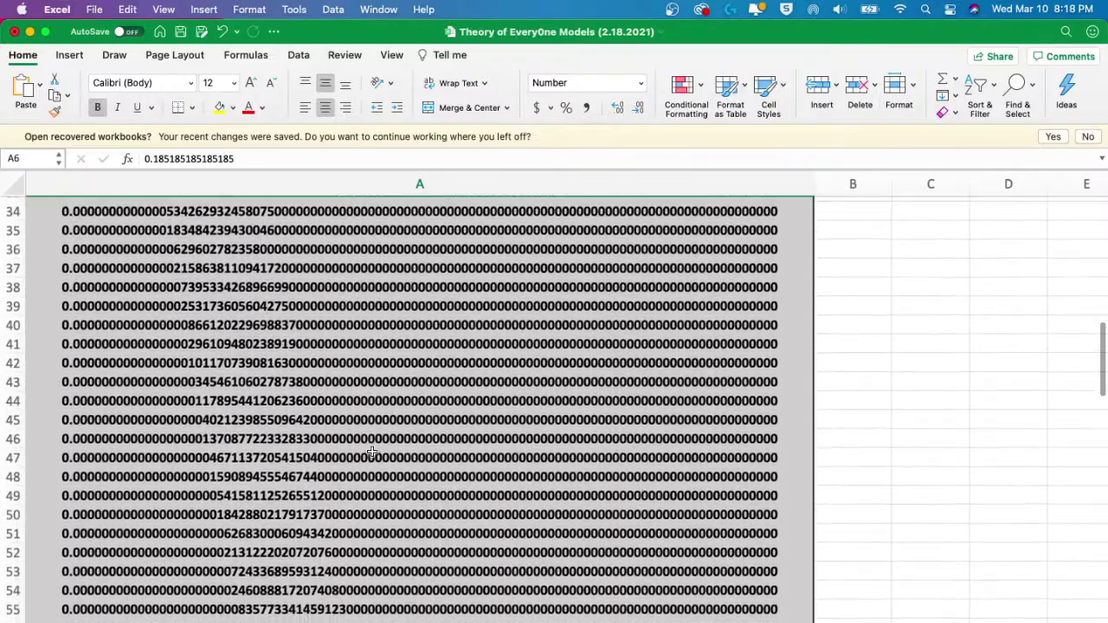
scroll(375, 455, down, 1)
scroll(374, 455, down, 12)
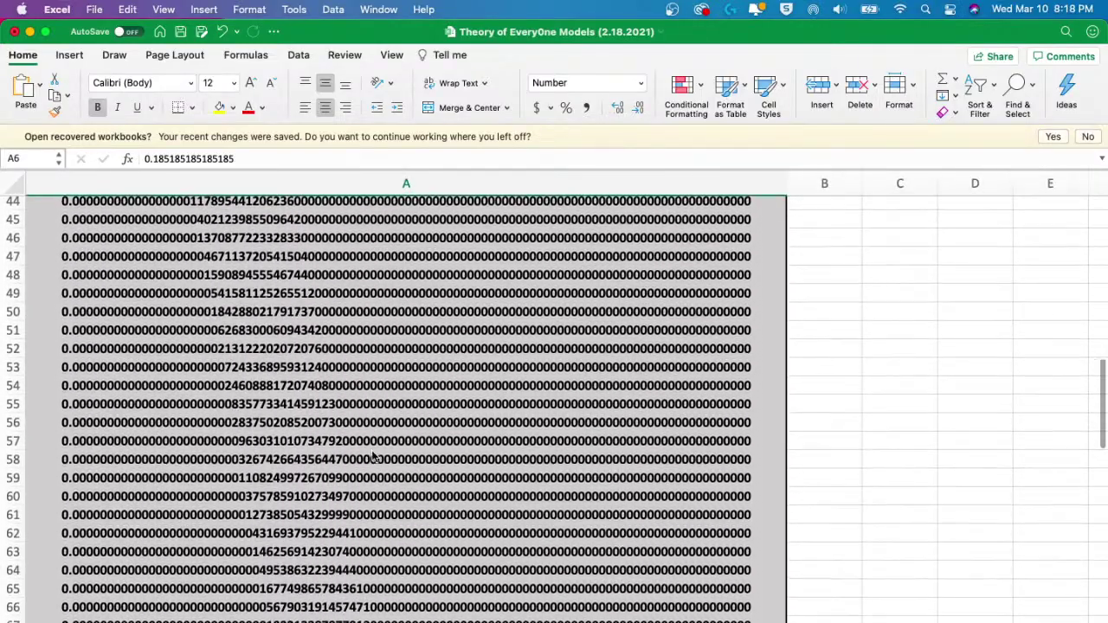
scroll(374, 455, down, 11)
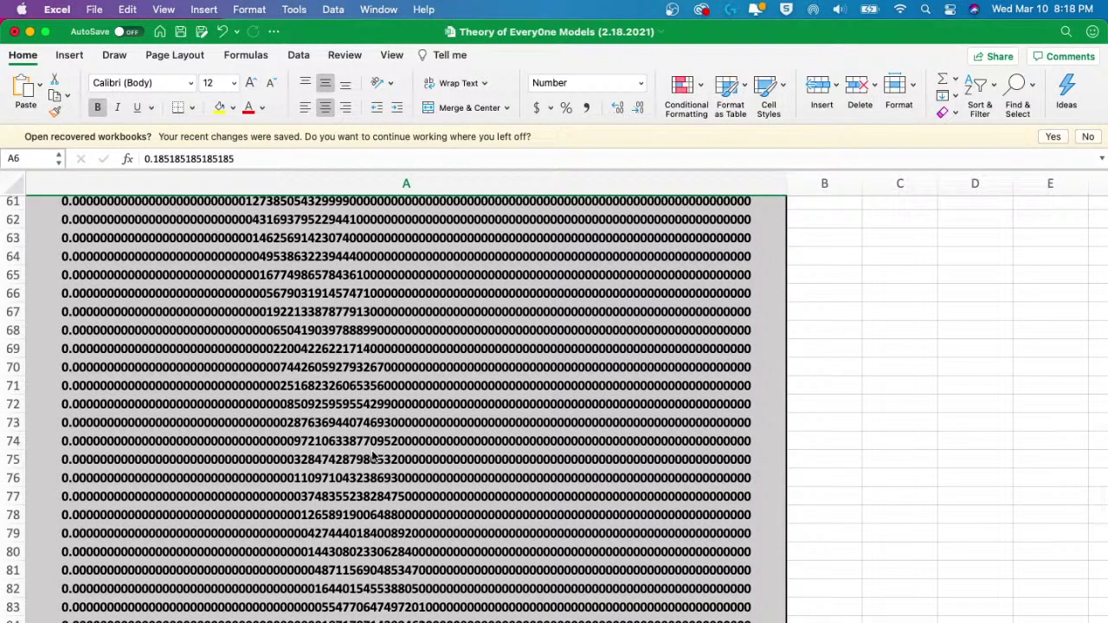
scroll(374, 455, down, 15)
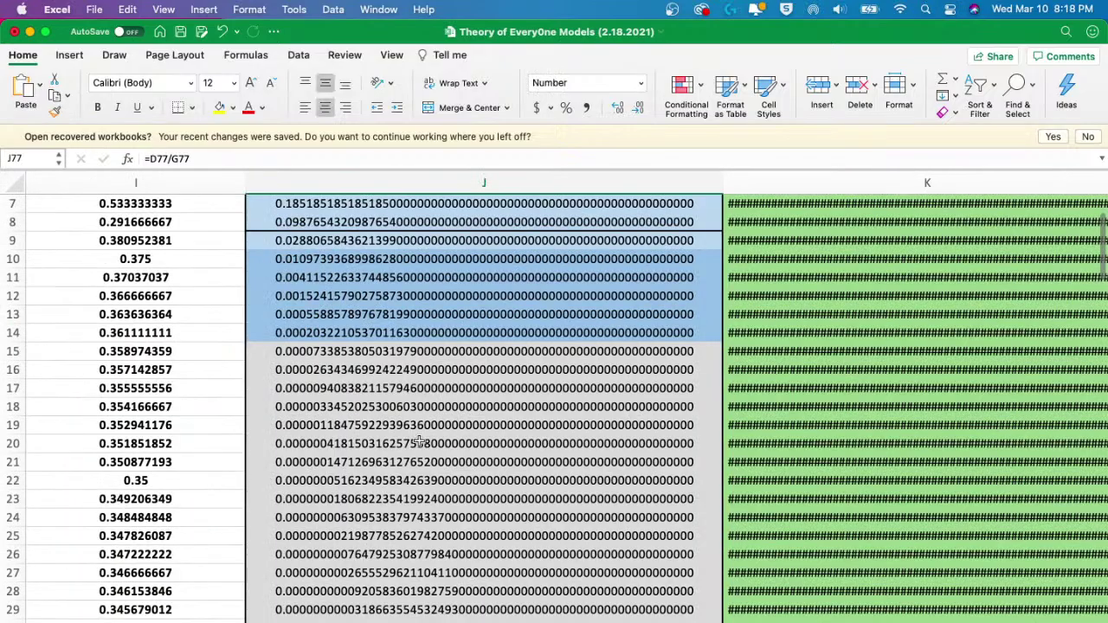
- Examine the sequence columns on the calculation sheet, following columns M and N down to about row 105
scroll(420, 446, down, 6)
scroll(420, 446, up, 2)
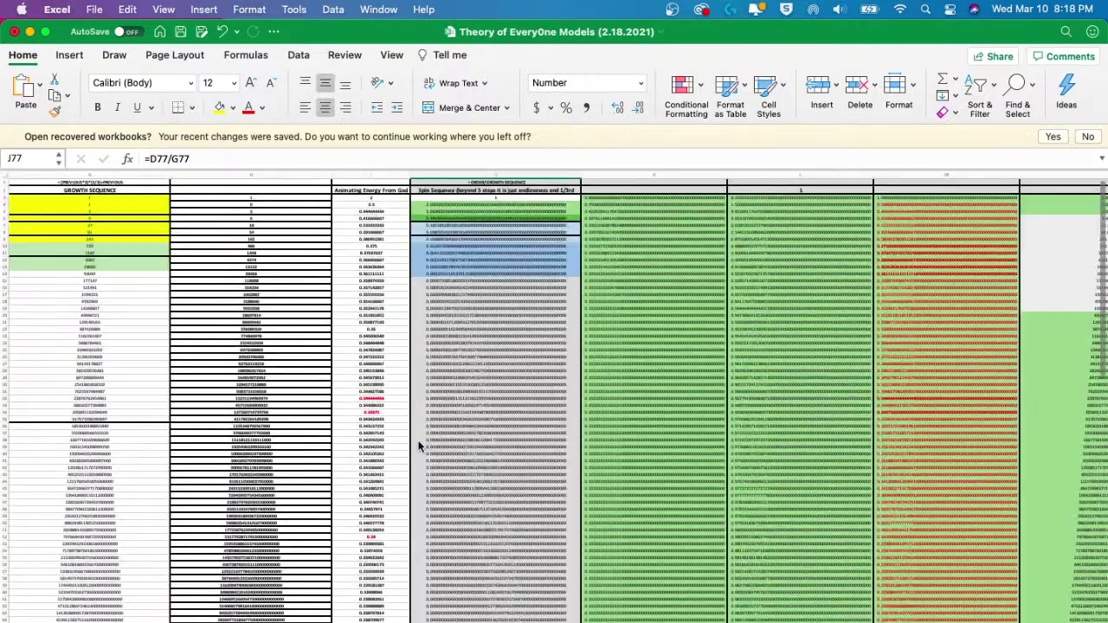
scroll(420, 445, down, 4)
scroll(420, 446, up, 3)
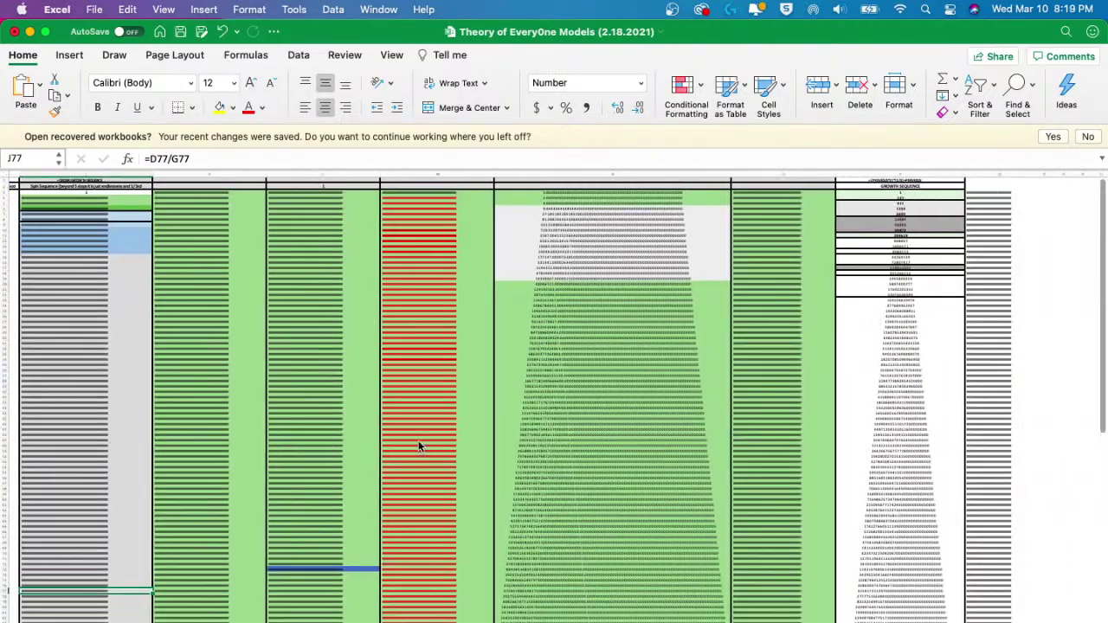
scroll(420, 447, down, 3)
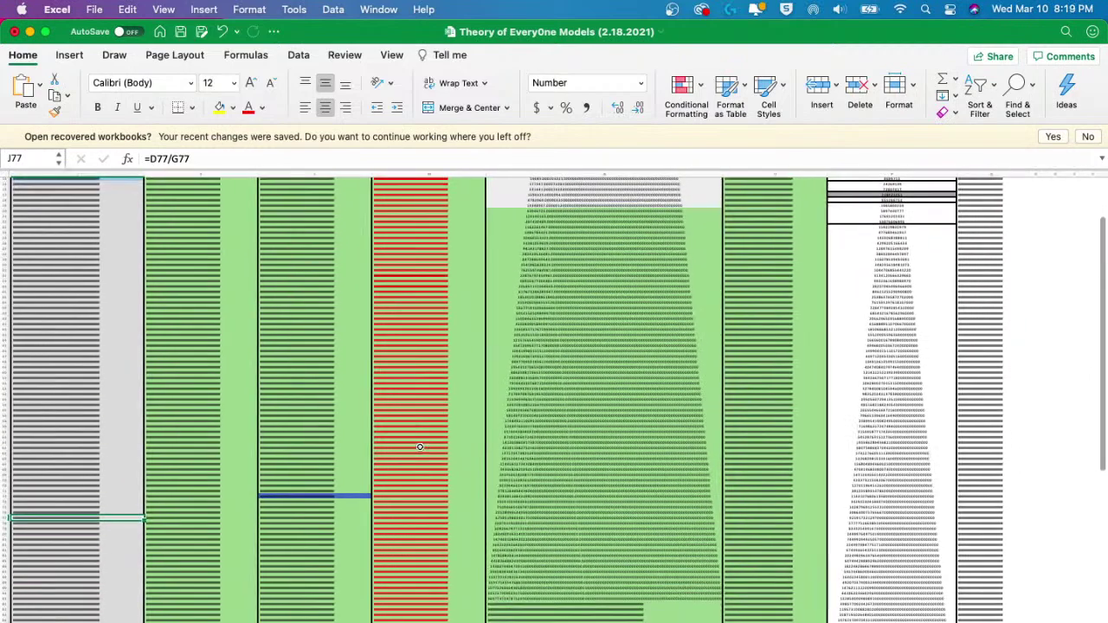
scroll(503, 445, up, 5)
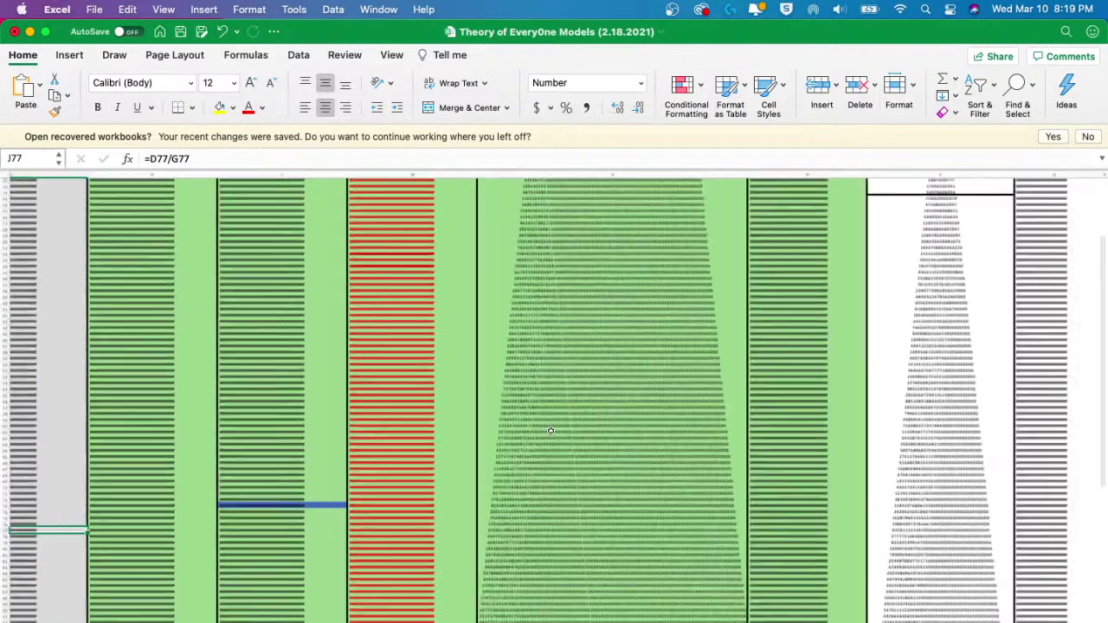
scroll(557, 430, up, 5)
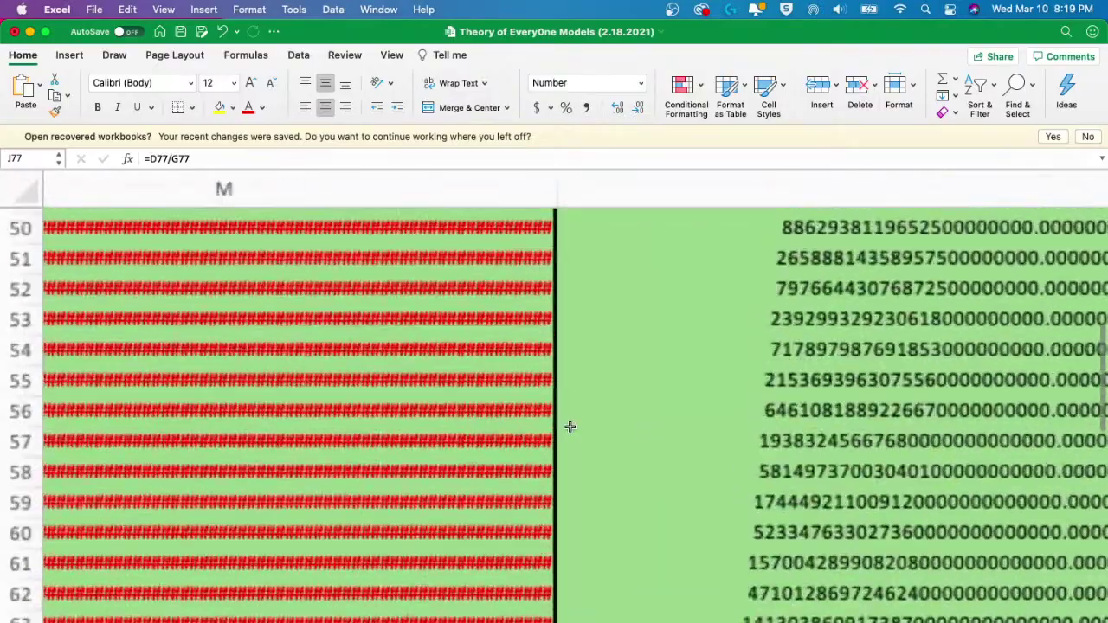
scroll(569, 428, down, 2)
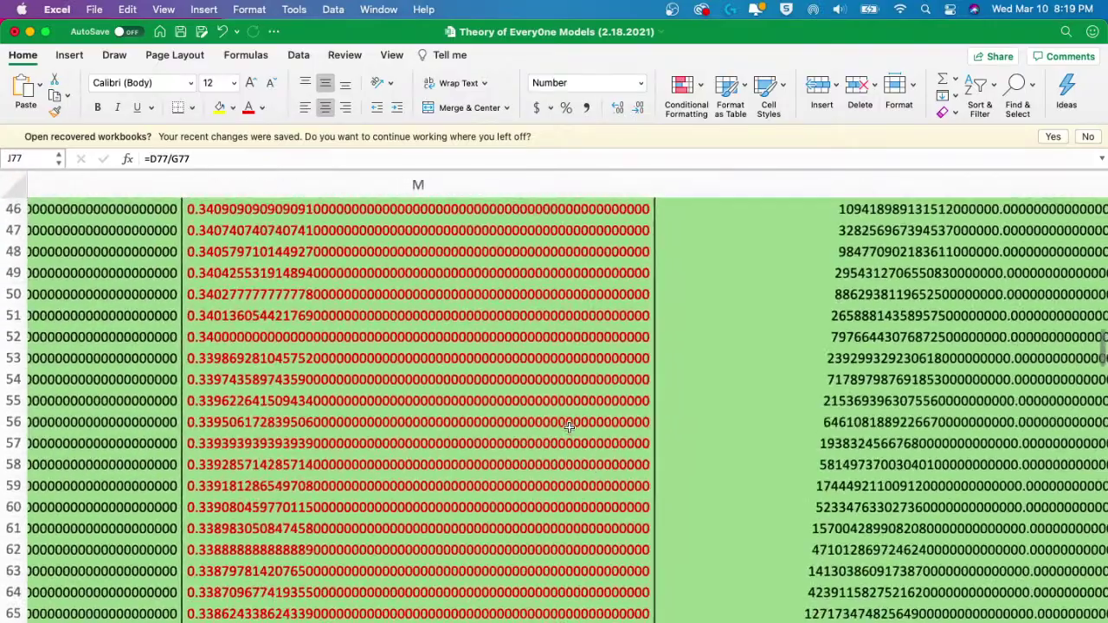
scroll(569, 429, right, 5)
scroll(570, 432, right, 3)
scroll(569, 432, down, 5)
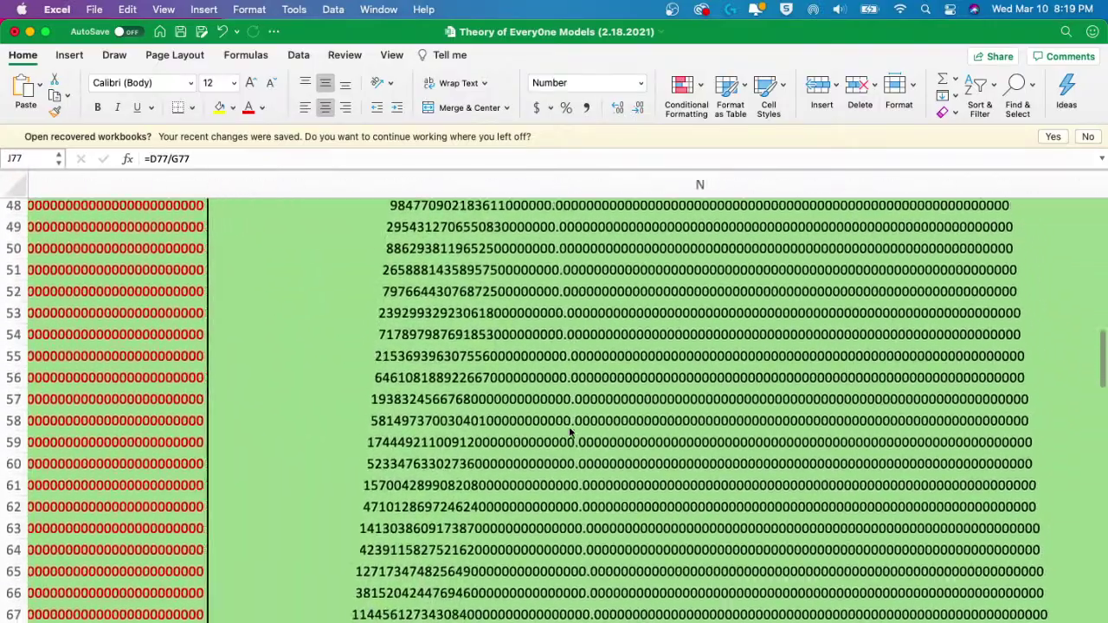
scroll(570, 433, down, 3)
scroll(570, 433, down, 3)
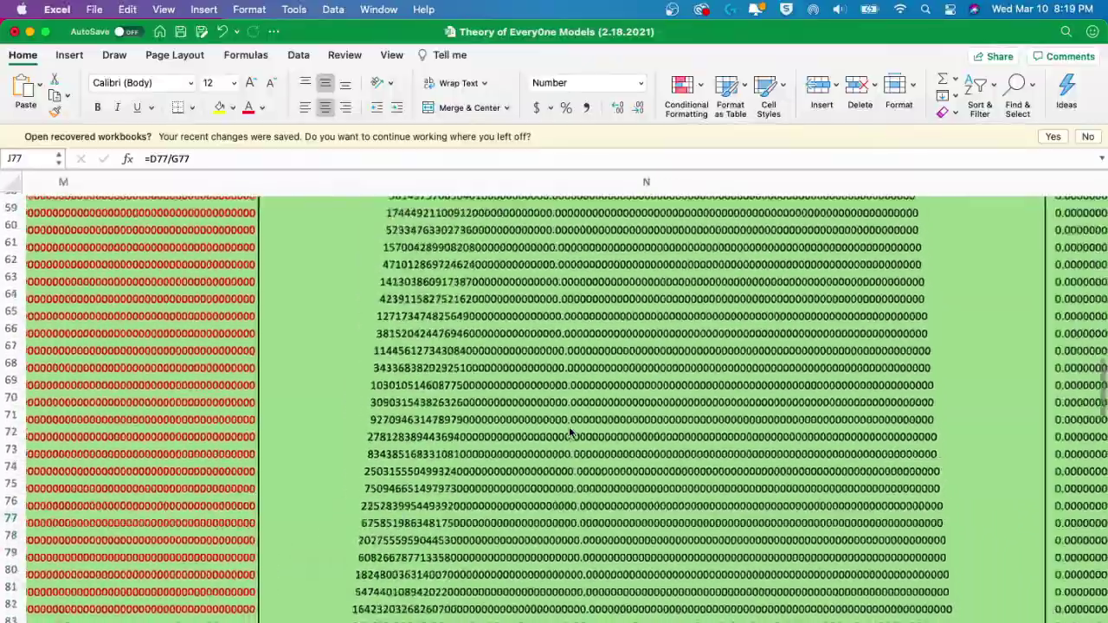
scroll(570, 430, down, 10)
scroll(570, 431, left, 1)
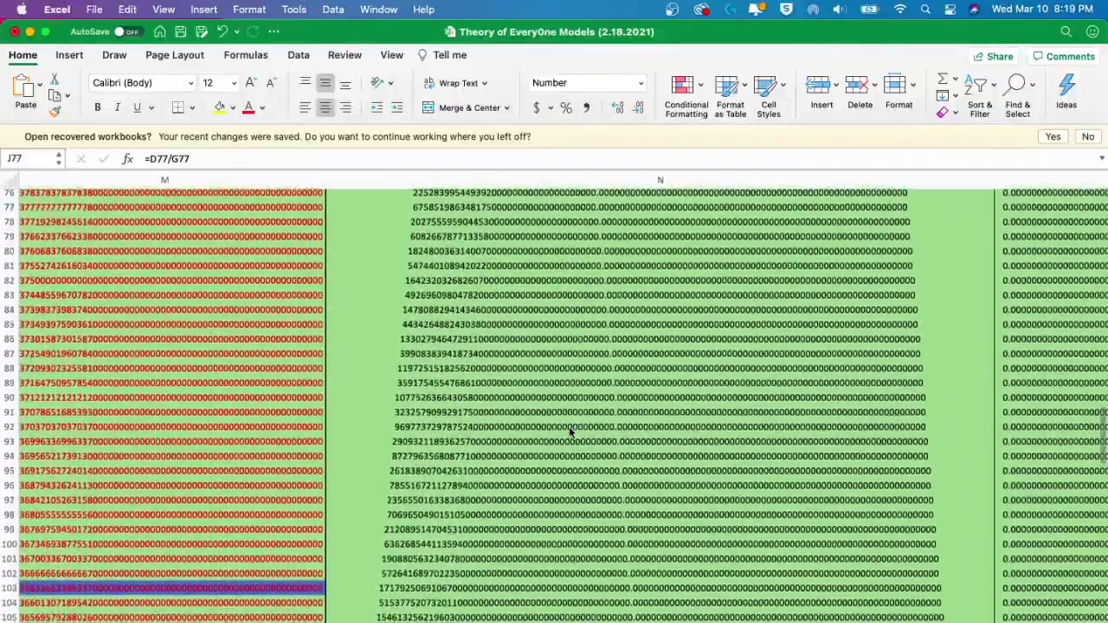
- Examine columns M to P of the calculation sheet down to about row 130 and return to its opening columns
scroll(570, 431, down, 5)
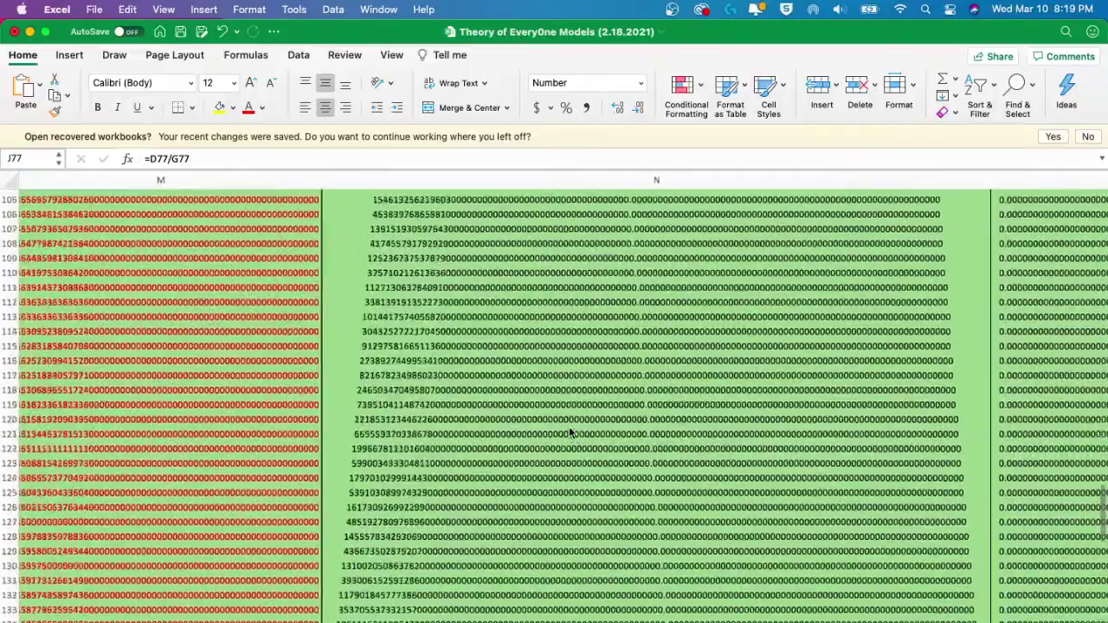
scroll(570, 432, right, 3)
scroll(569, 430, right, 3)
scroll(568, 431, up, 1)
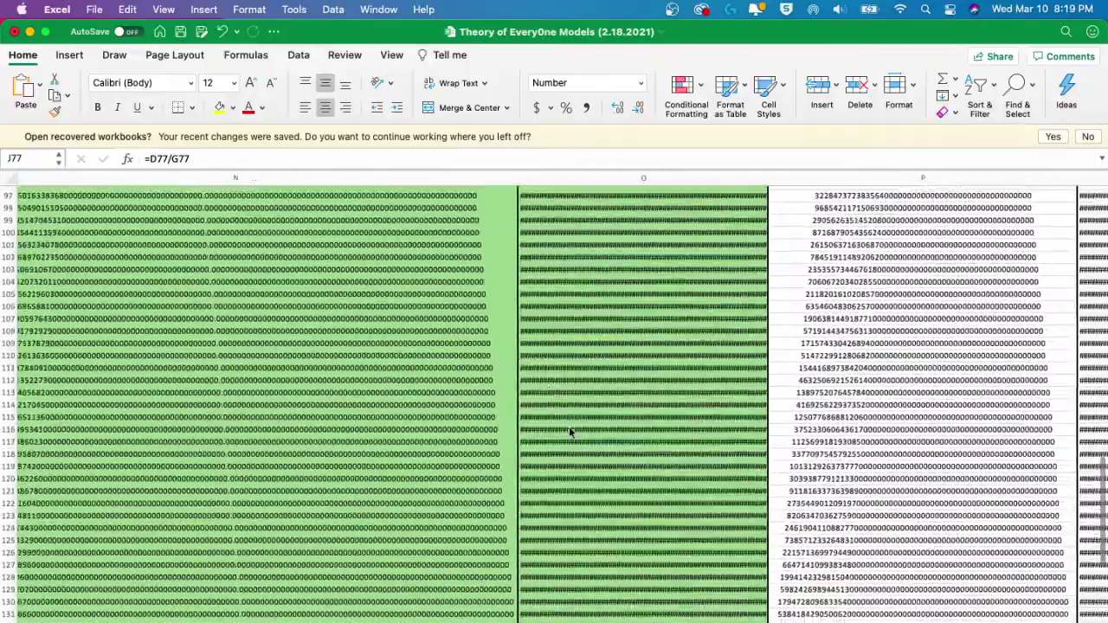
scroll(569, 429, left, 10)
scroll(569, 429, up, 3)
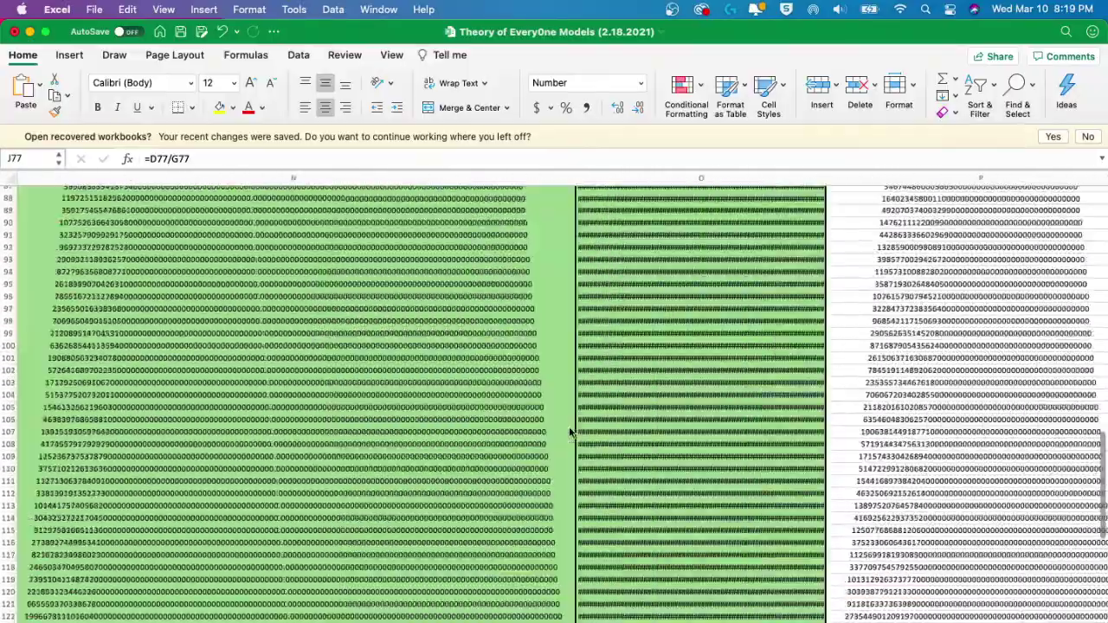
scroll(569, 430, left, 2)
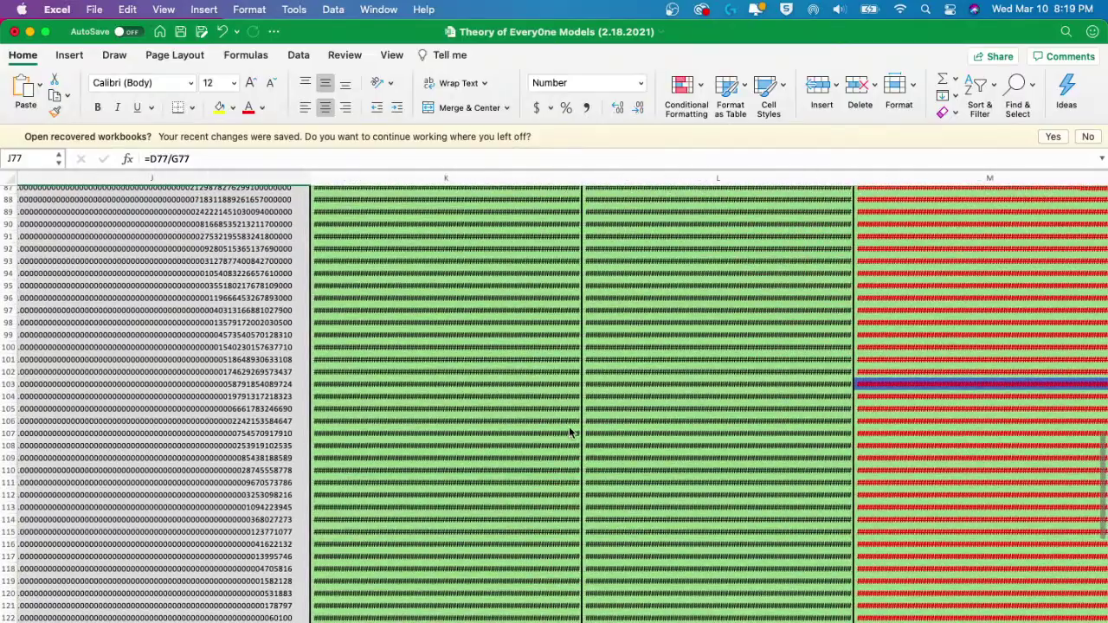
scroll(569, 430, left, 8)
scroll(569, 431, up, 15)
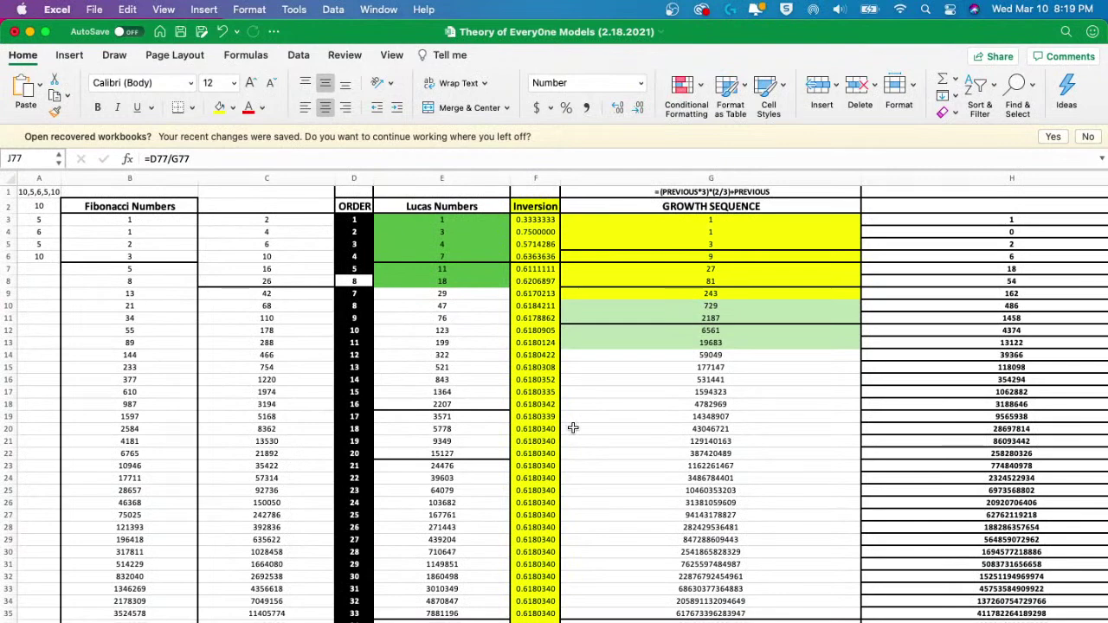
- Examine the top rows of the calculation sheet from Fibonacci Numbers across Lucas Numbers and Growth Sequence to Spin Sequence
scroll(572, 428, up, 5)
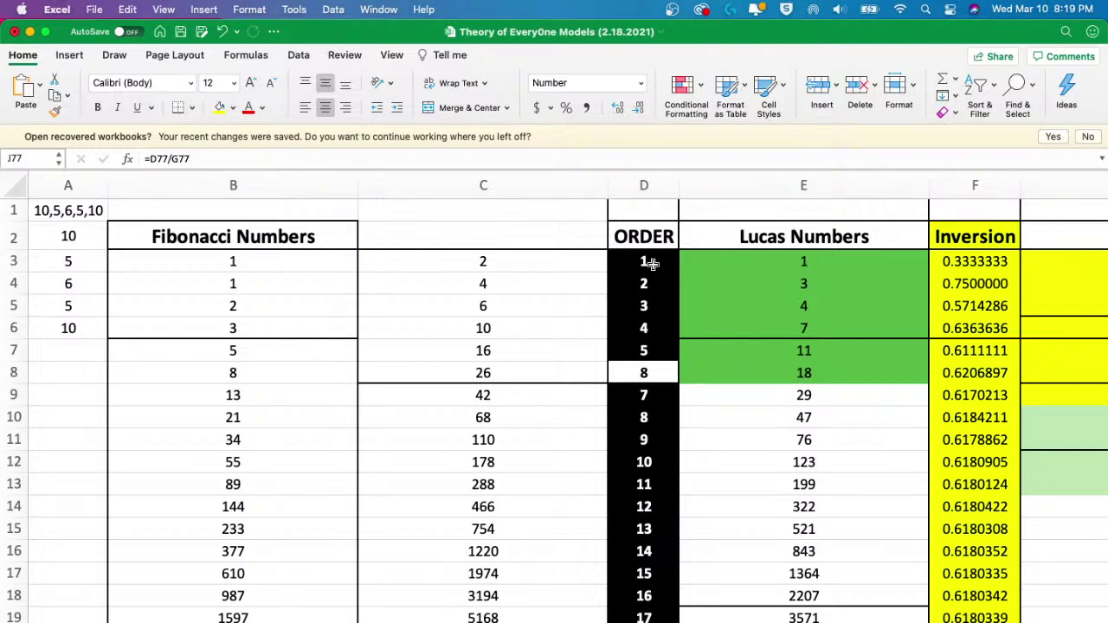
scroll(508, 253, right, 3)
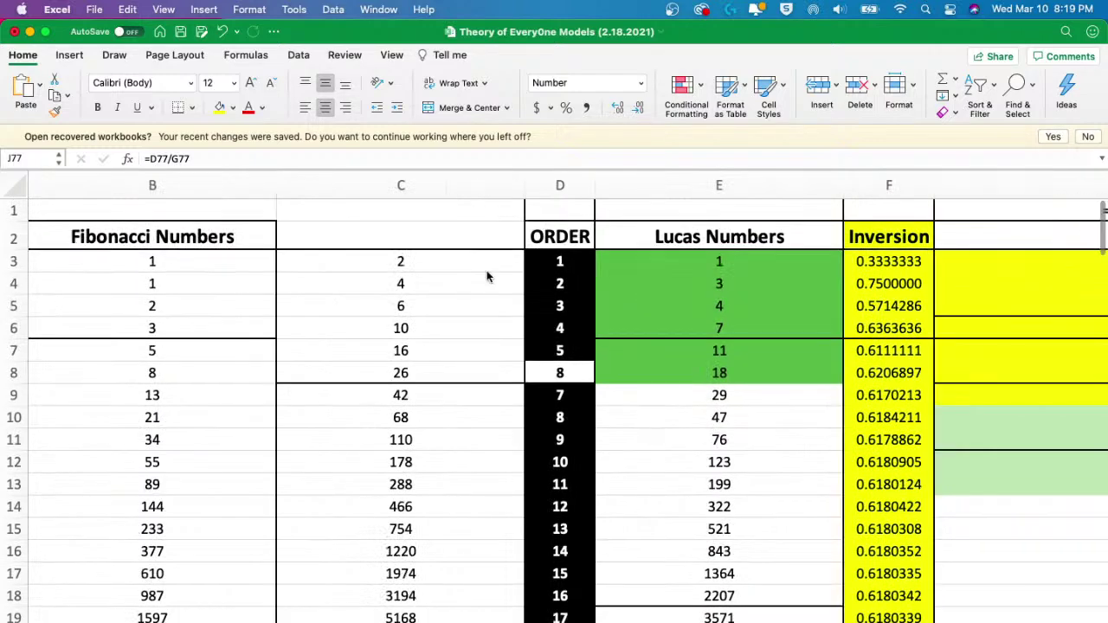
scroll(487, 276, down, 2)
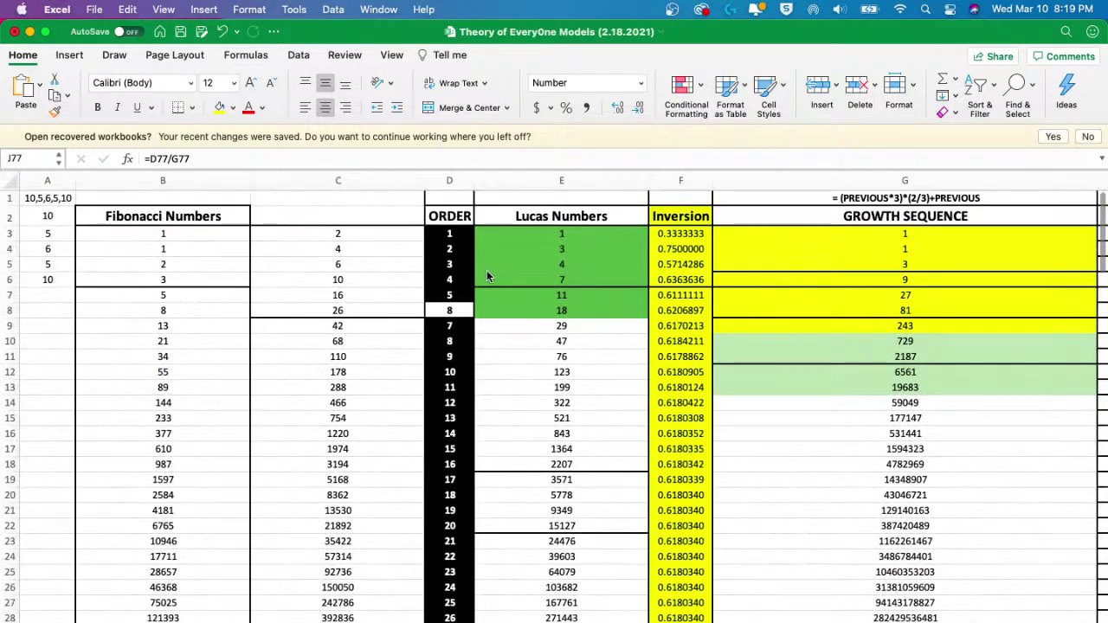
scroll(487, 276, right, 4)
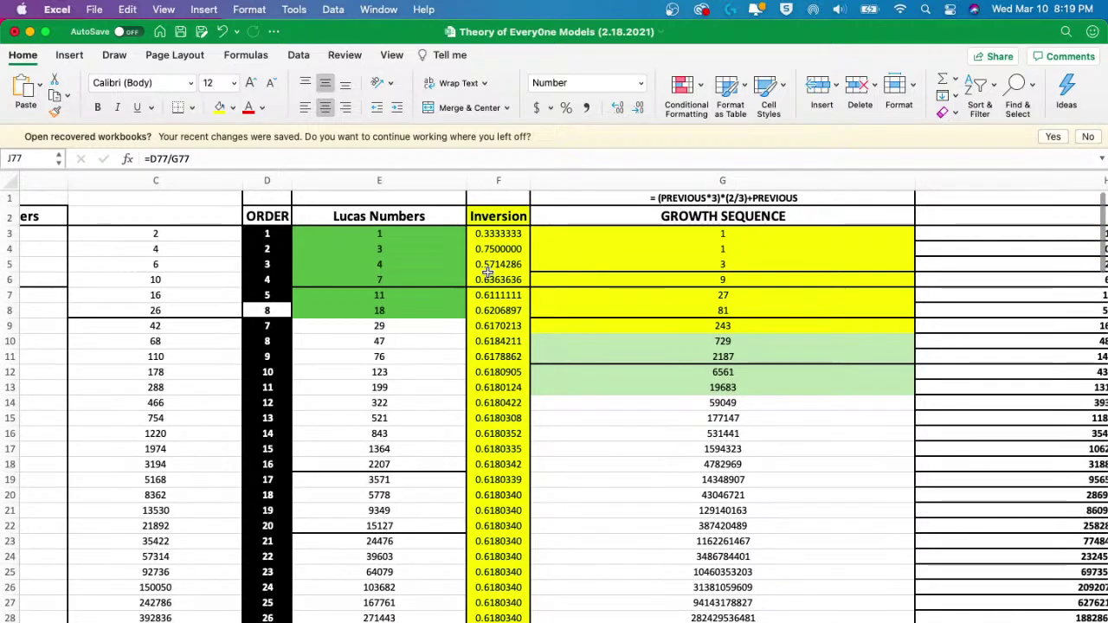
scroll(487, 273, right, 3)
scroll(488, 272, up, 1)
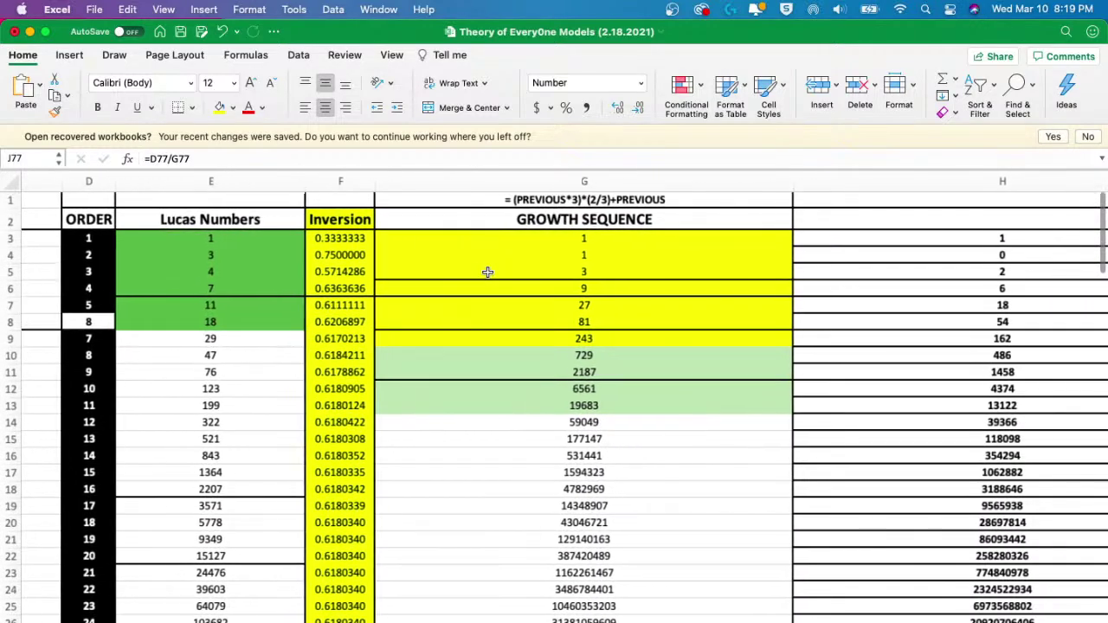
scroll(487, 273, right, 10)
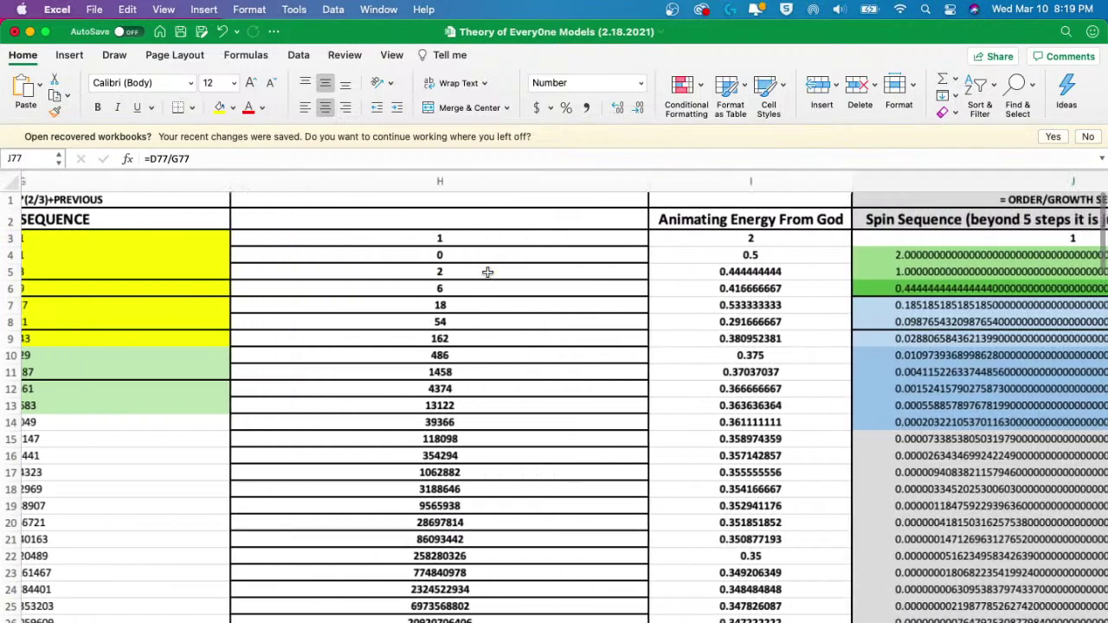
scroll(487, 272, right, 2)
scroll(487, 272, left, 4)
scroll(489, 273, right, 7)
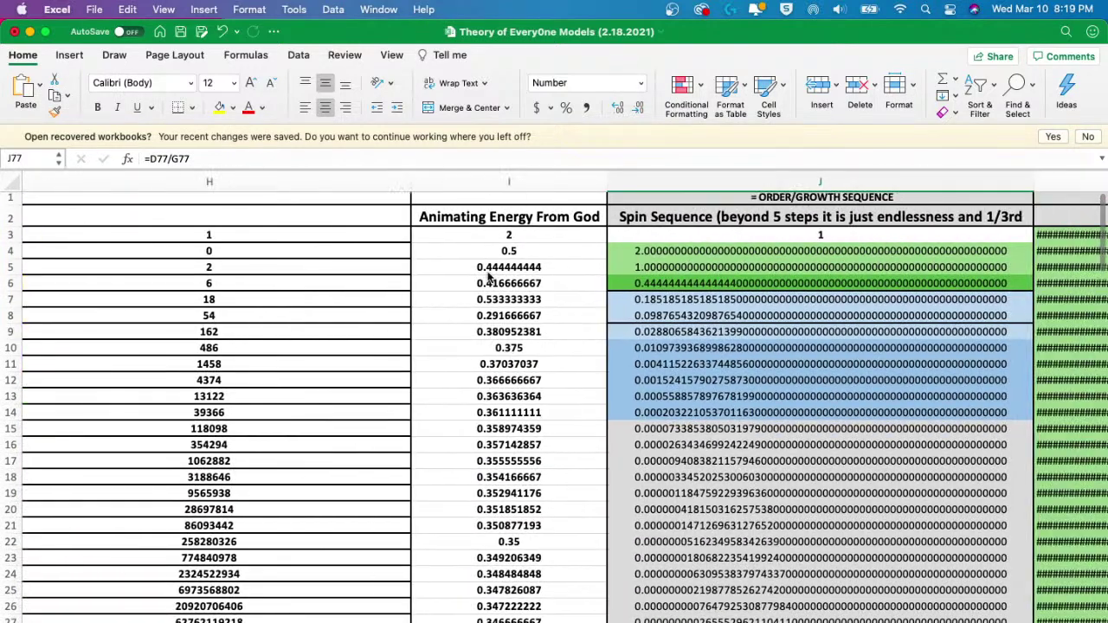
scroll(692, 311, right, 7)
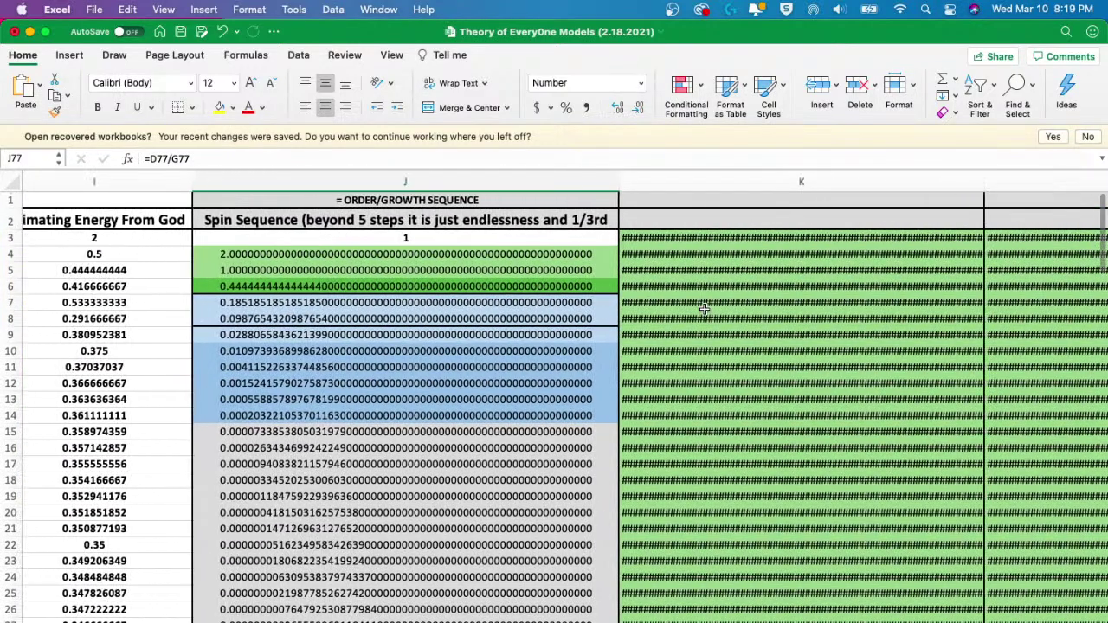
- Autofit the width of column K, beside the Spin Sequence, so its values are readable
click(606, 319)
scroll(866, 297, right, 4)
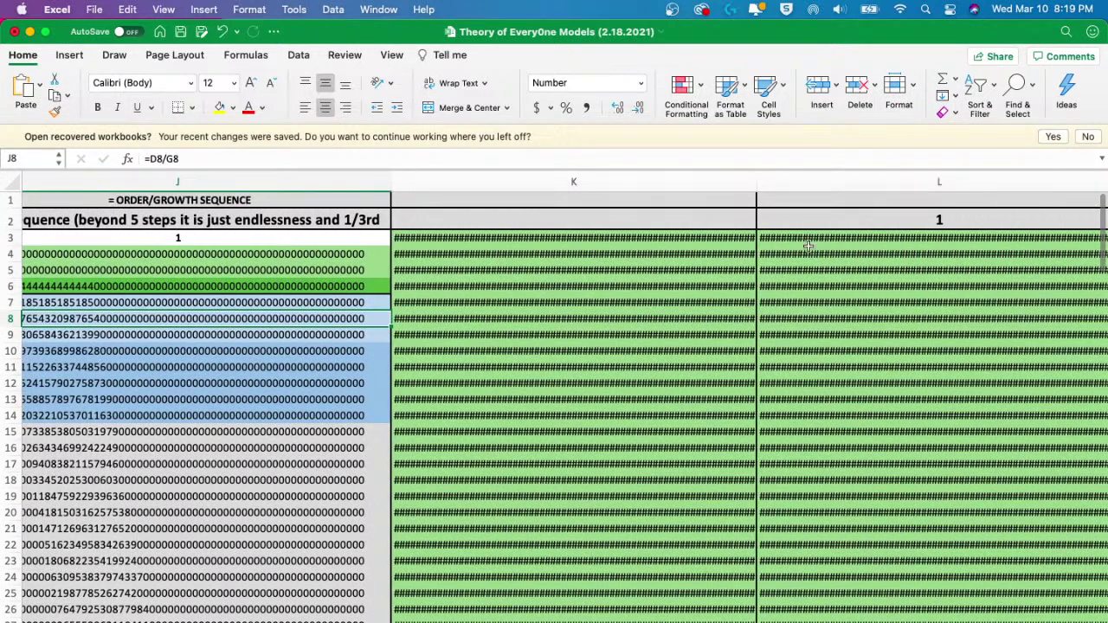
double_click(757, 184)
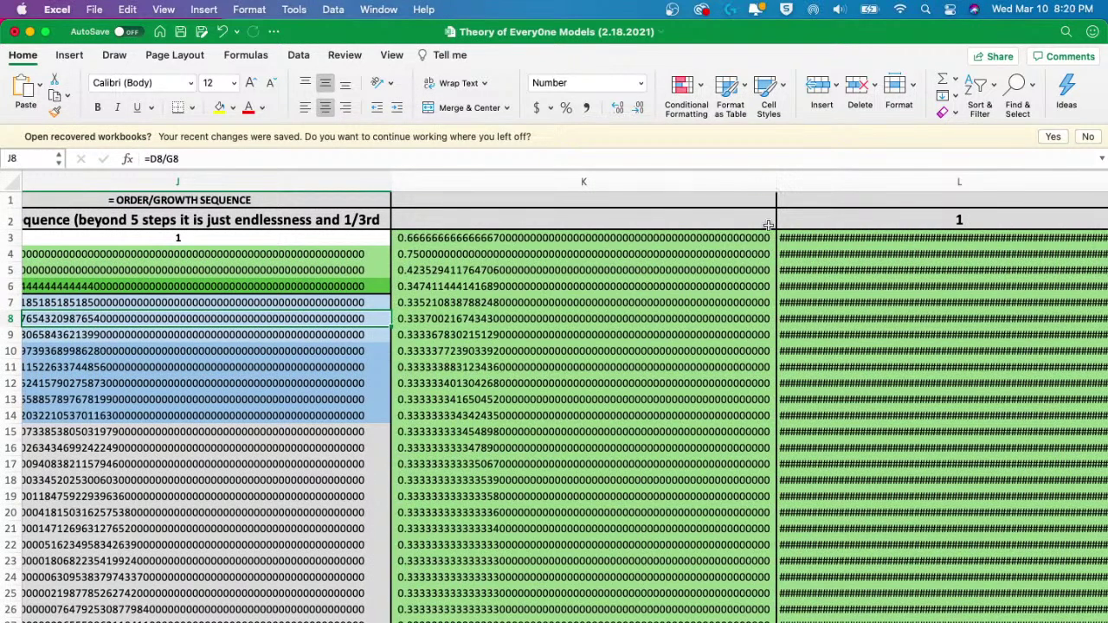
scroll(797, 280, right, 6)
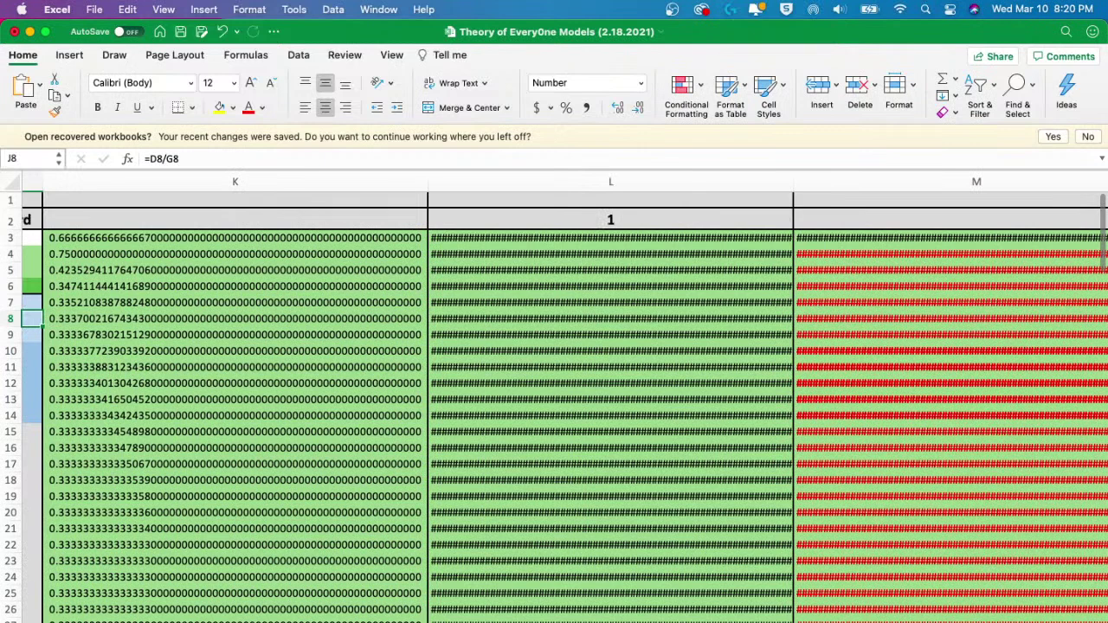
- Return to the sheet with the Goldstein Numbers and show its title and opening rows
key(ctrl+Page_Up)
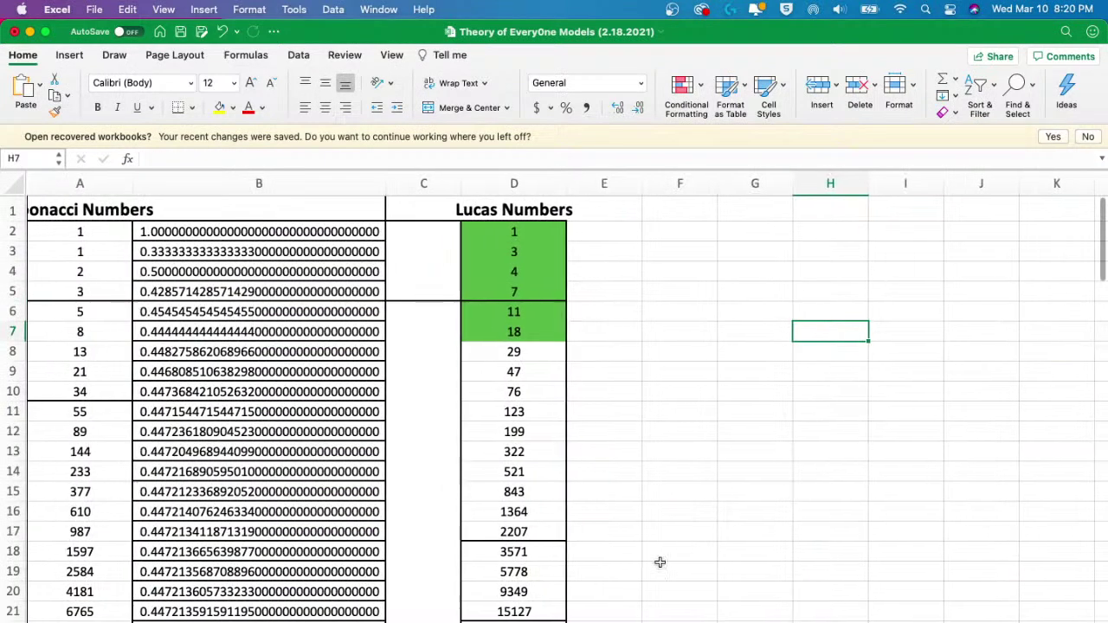
key(ctrl+Page_Up)
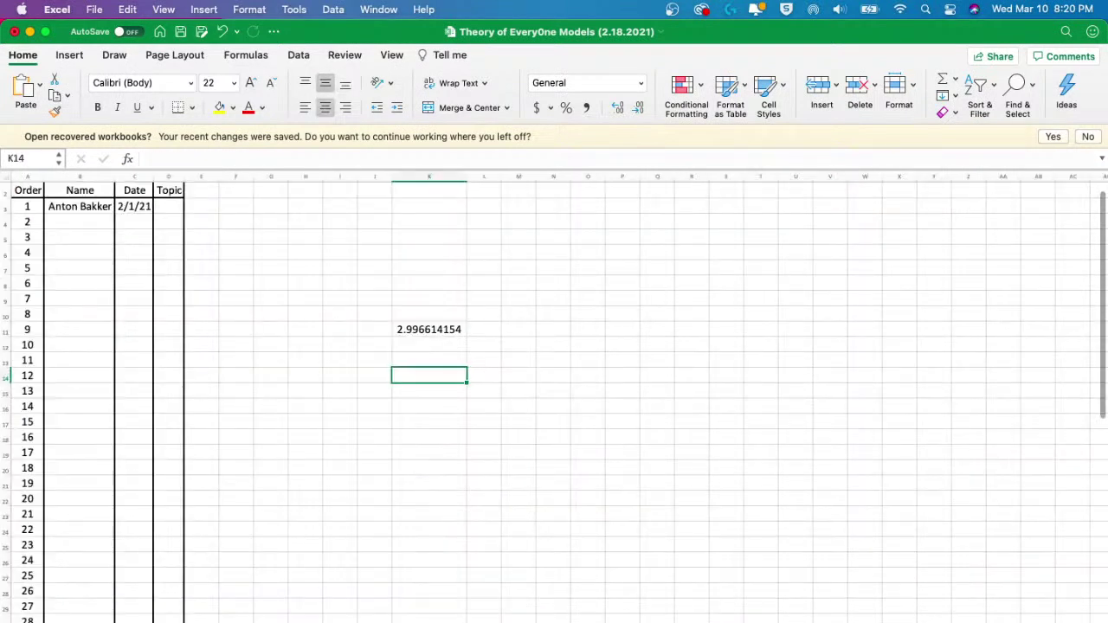
key(ctrl+Page_Up)
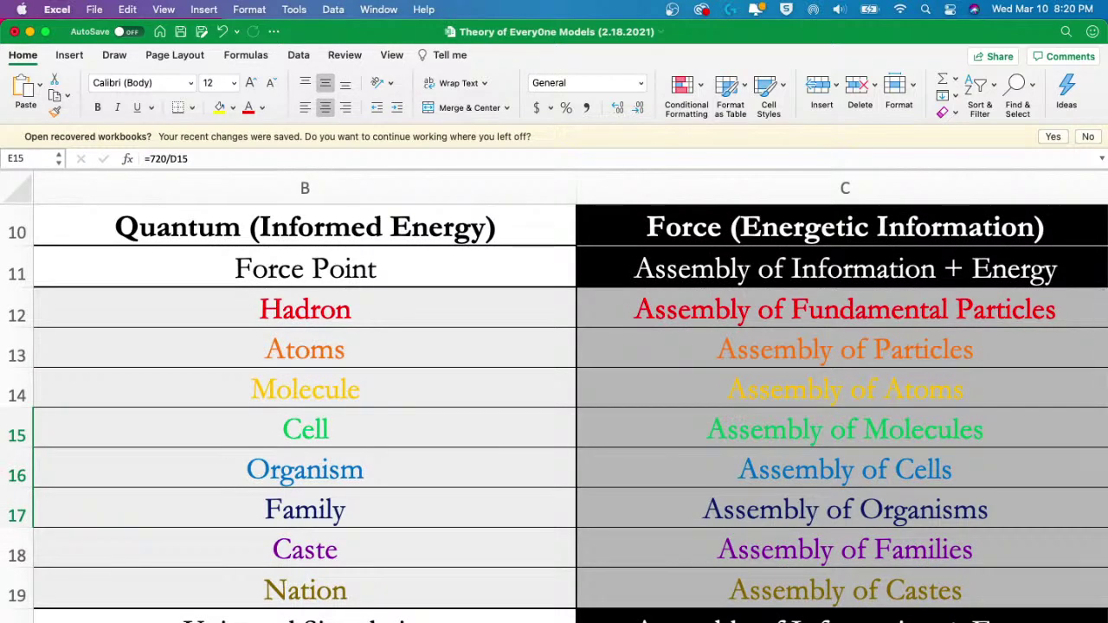
key(ctrl+Page_Up)
scroll(443, 433, up, 15)
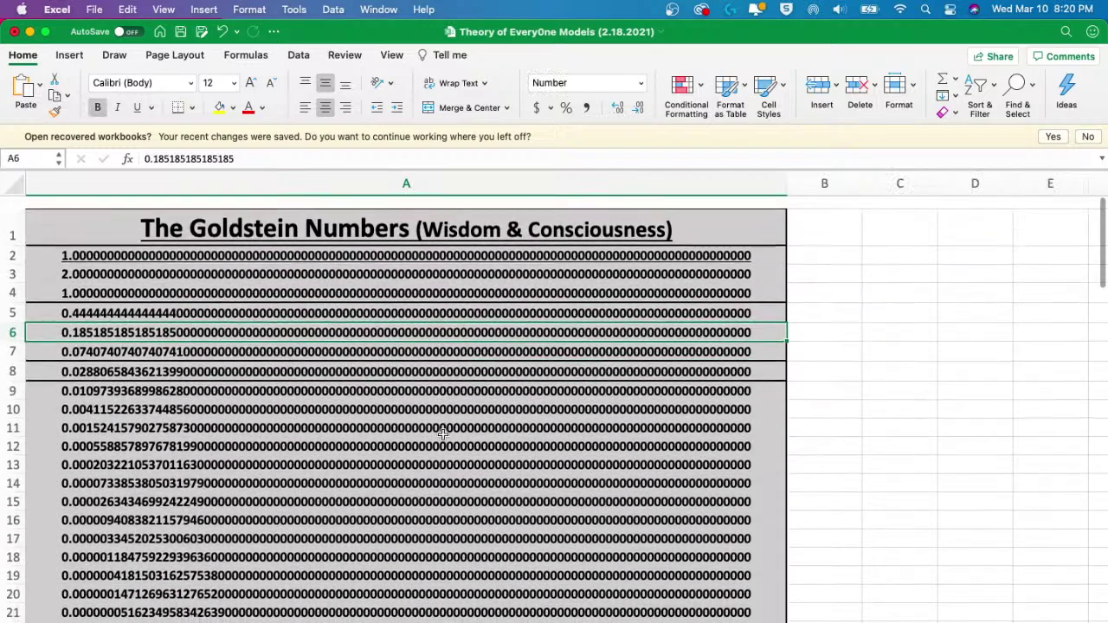
scroll(443, 433, down, 3)
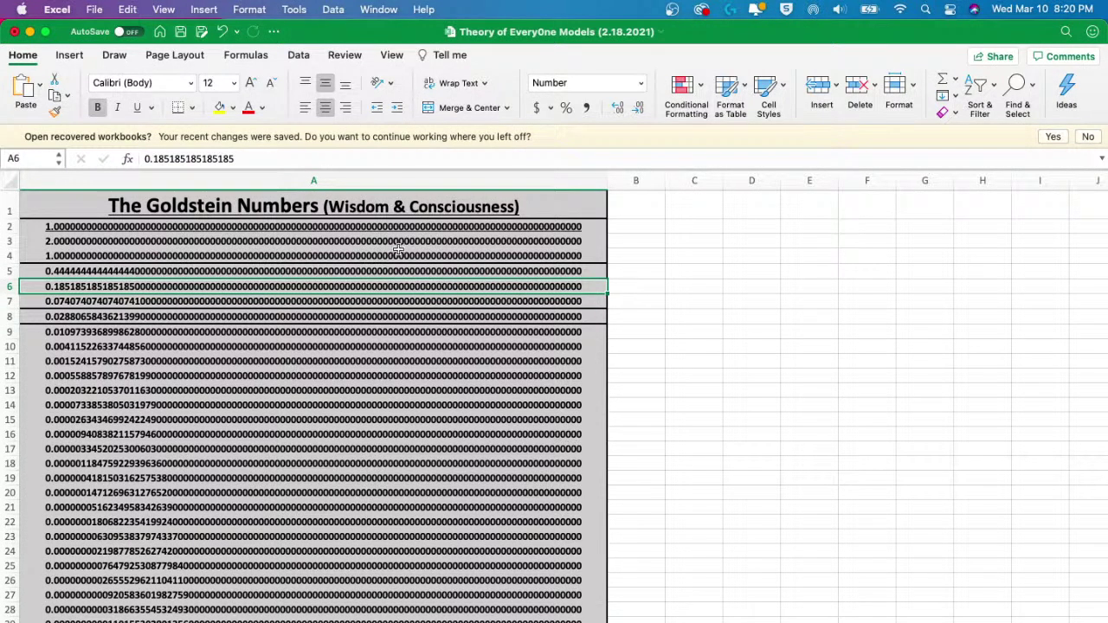
scroll(450, 245, up, 3)
scroll(446, 251, up, 1)
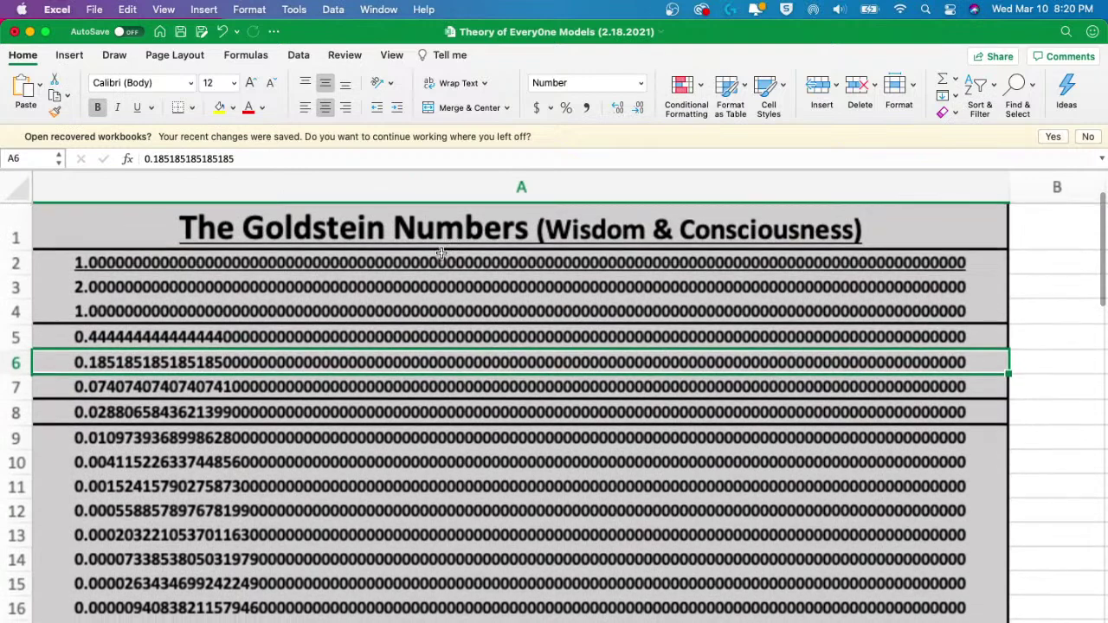
- Point out the first Goldstein Numbers cell by cell, selecting A2 to A4 together and moving on to A5
click(440, 263)
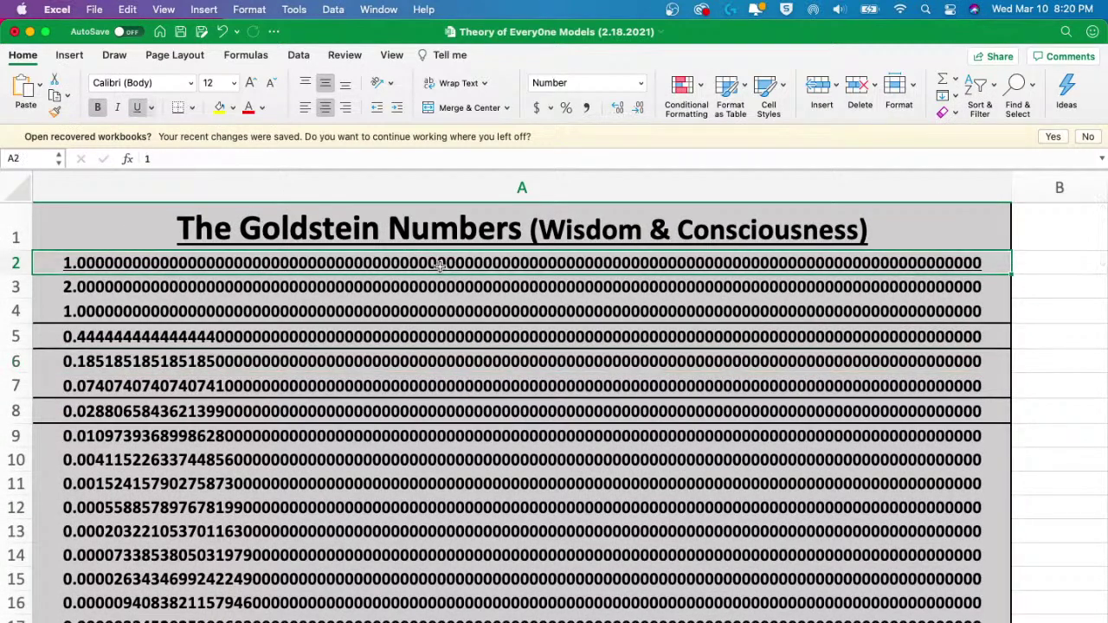
key(Down)
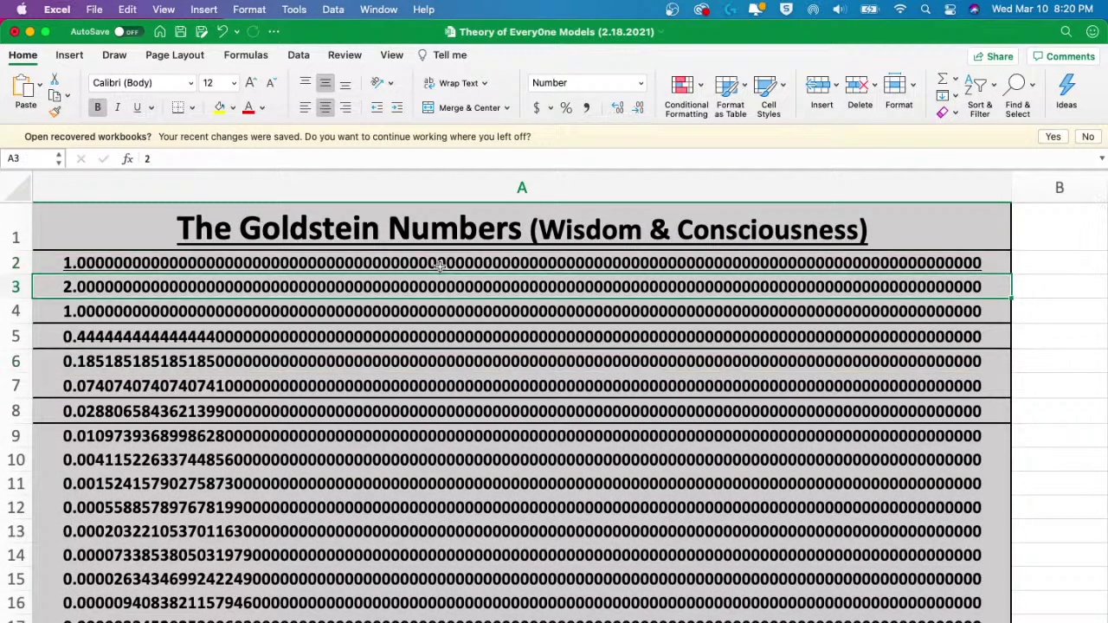
key(Down)
drag(428, 264, 433, 311)
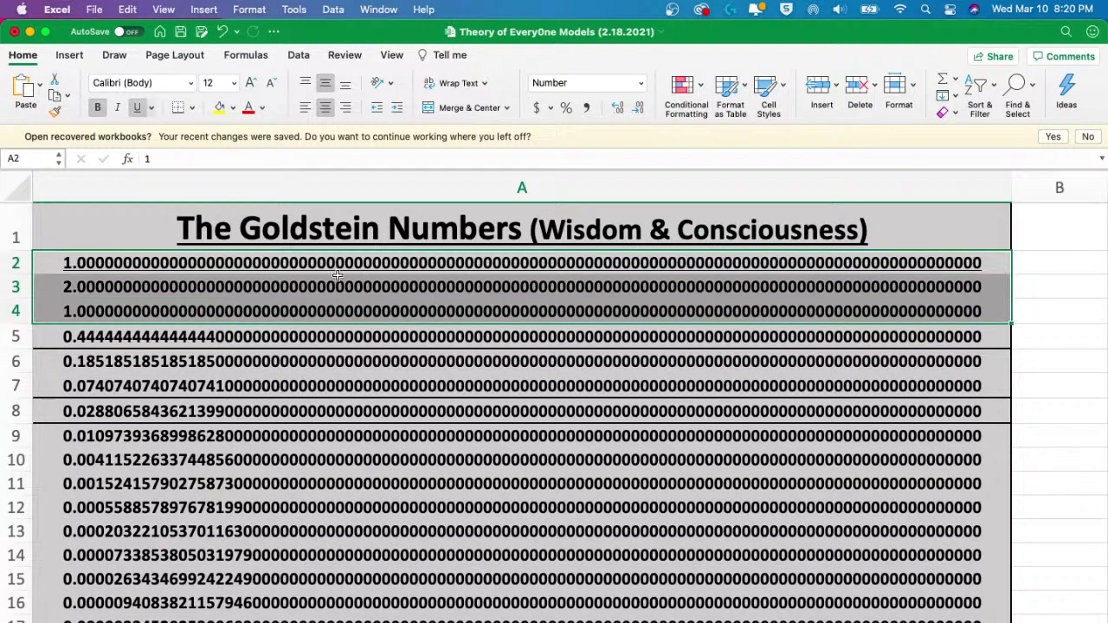
click(365, 266)
click(394, 309)
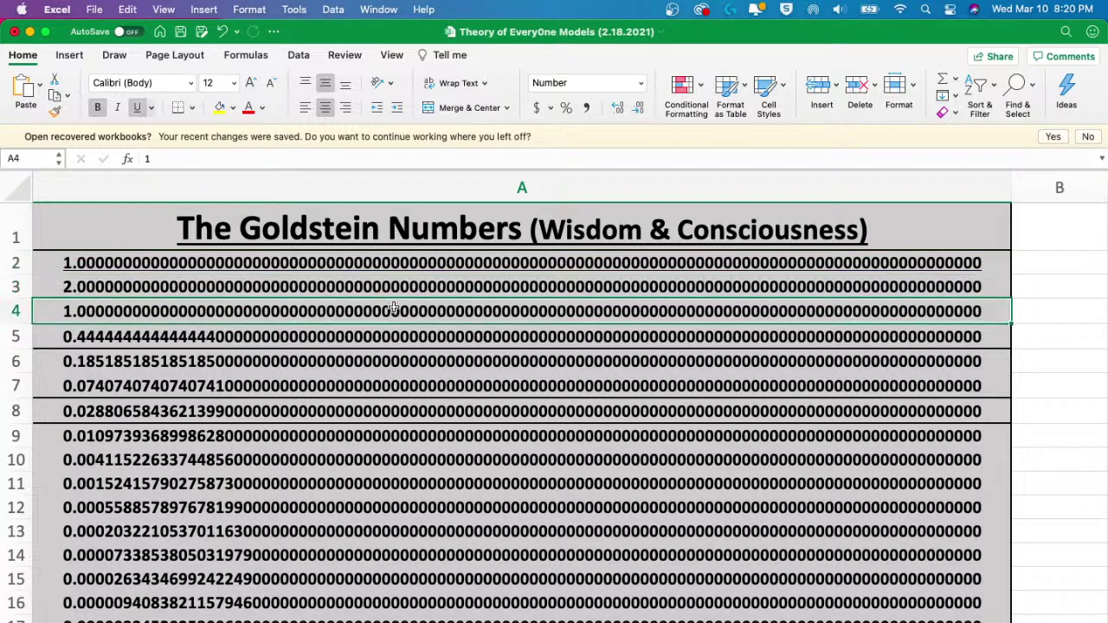
click(353, 287)
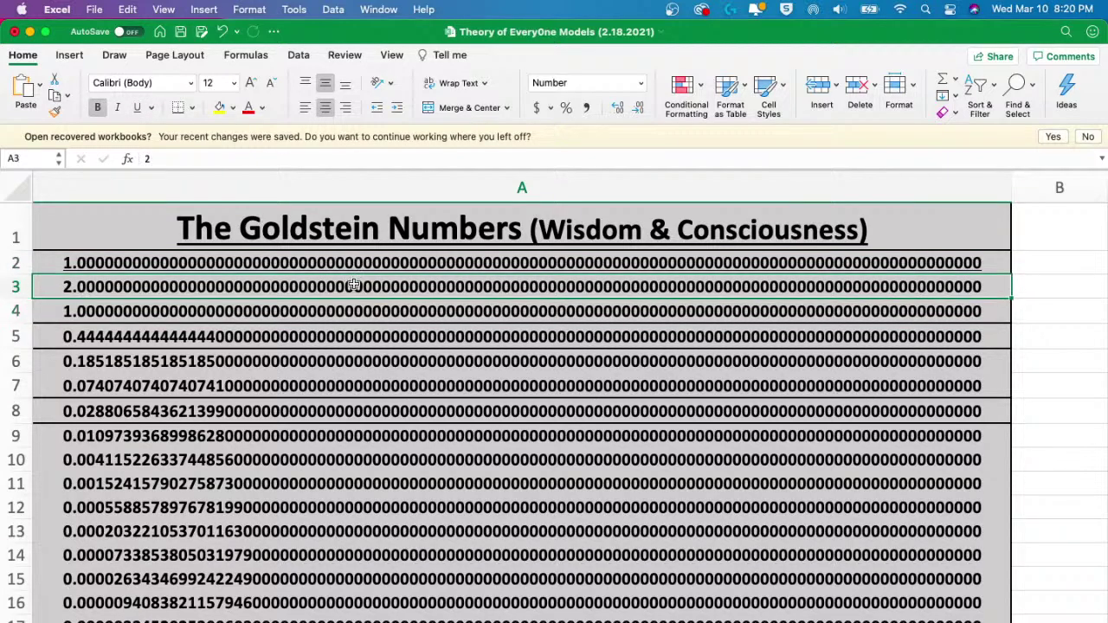
click(343, 336)
- Examine the leading digits of the opening Goldstein Numbers up close, marking the range A2:A4 and cell A5
scroll(343, 334, up, 3)
scroll(343, 334, left, 5)
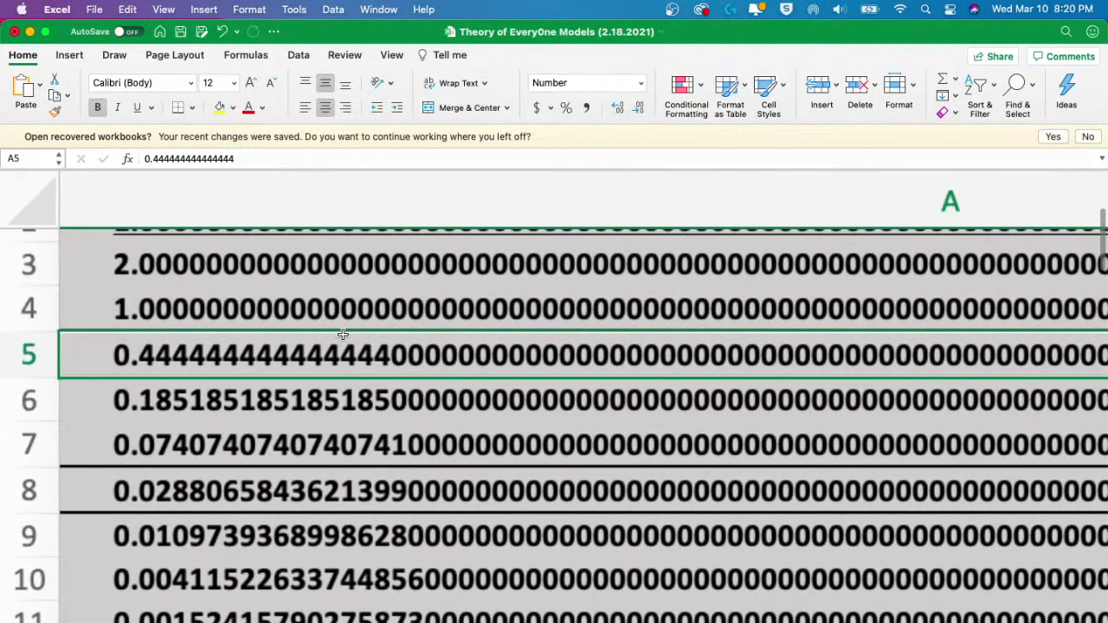
scroll(344, 338, up, 1)
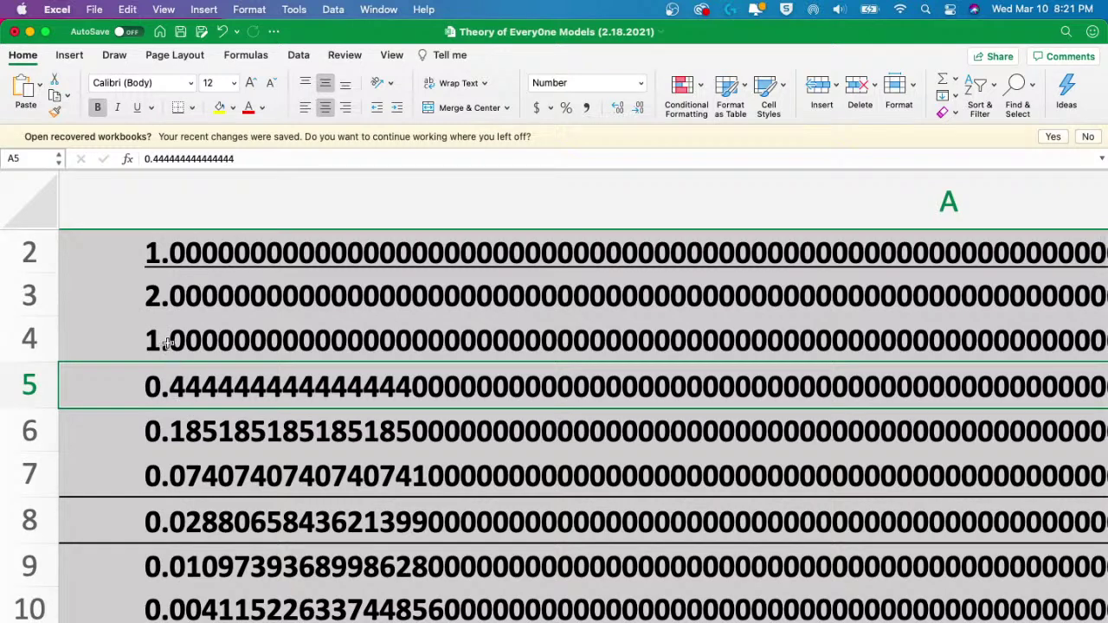
drag(144, 242, 134, 349)
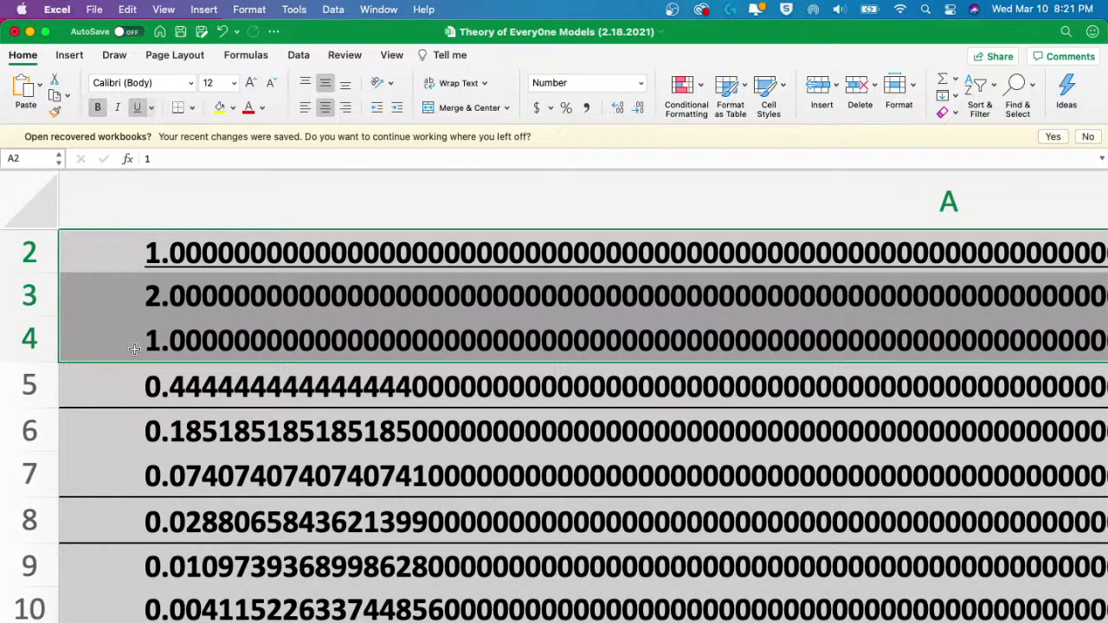
click(194, 397)
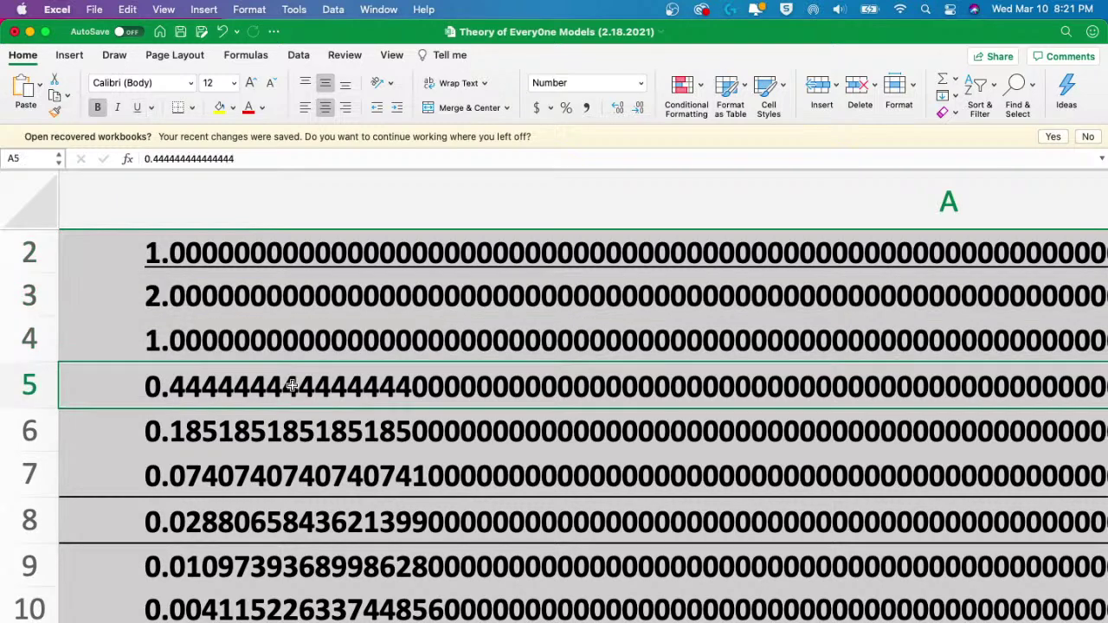
double_click(411, 383)
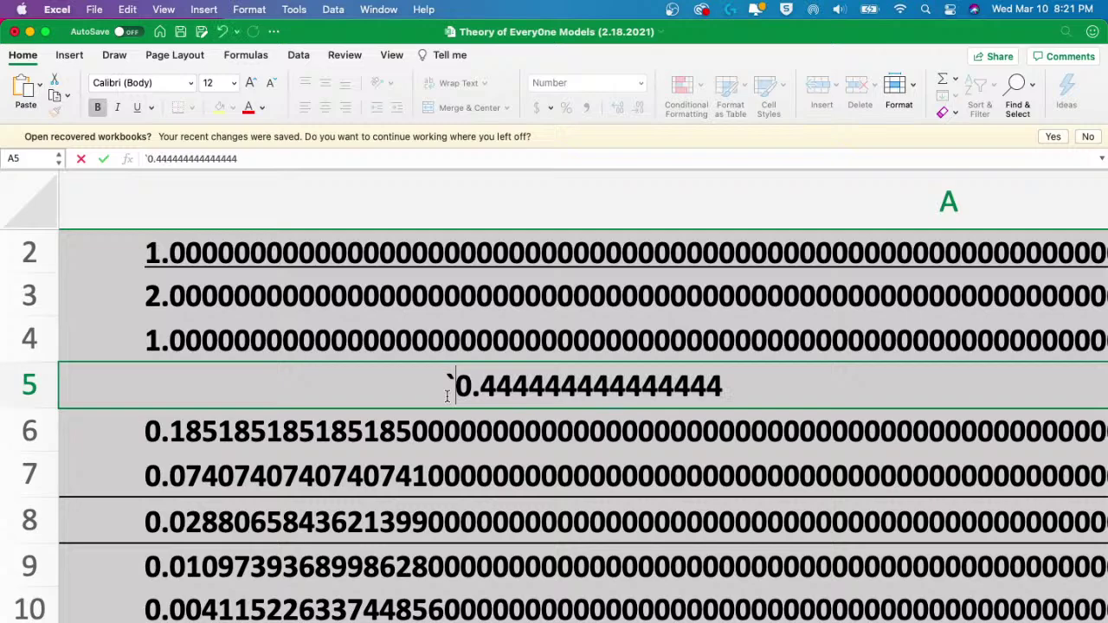
key(Escape)
- Examine the Goldstein Numbers further down column A, from row 5 to about row 49
scroll(449, 407, down, 3)
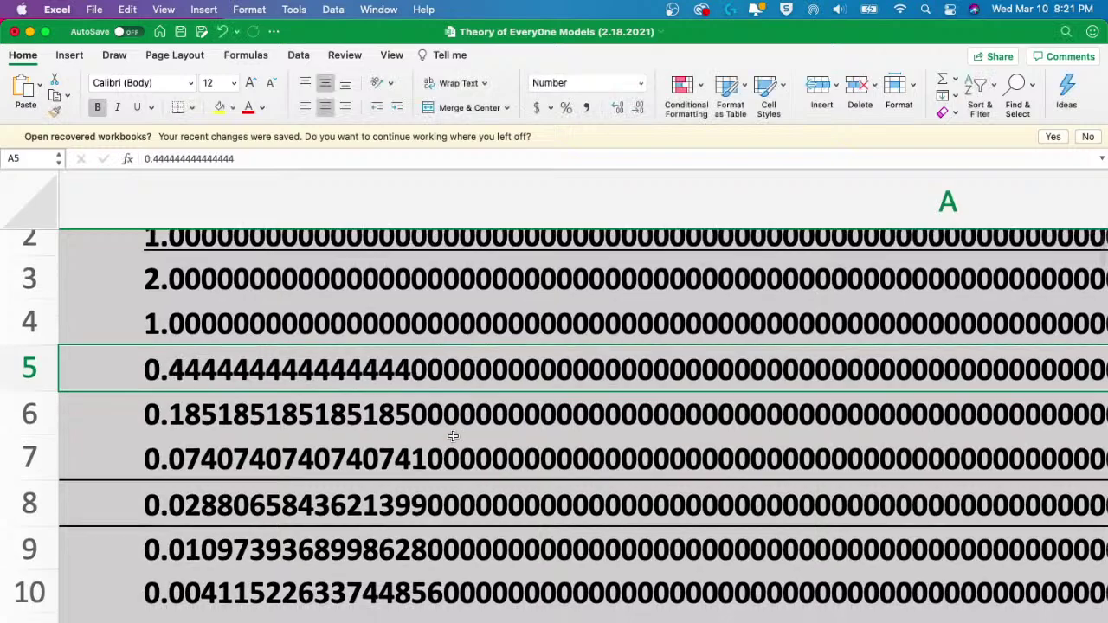
scroll(452, 436, down, 3)
scroll(453, 436, down, 10)
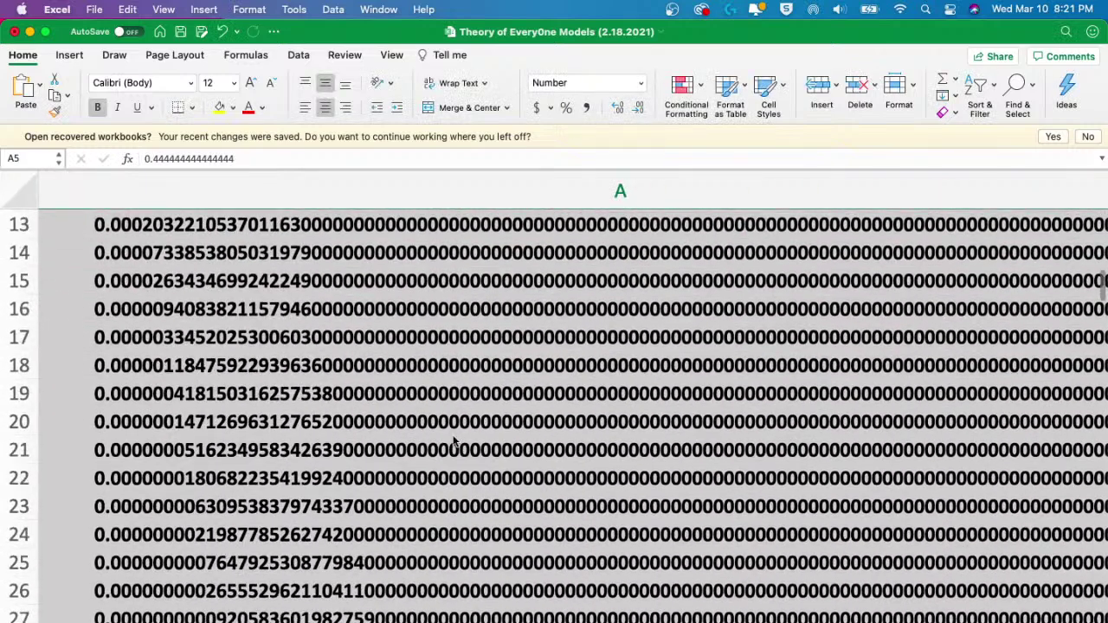
scroll(453, 442, down, 10)
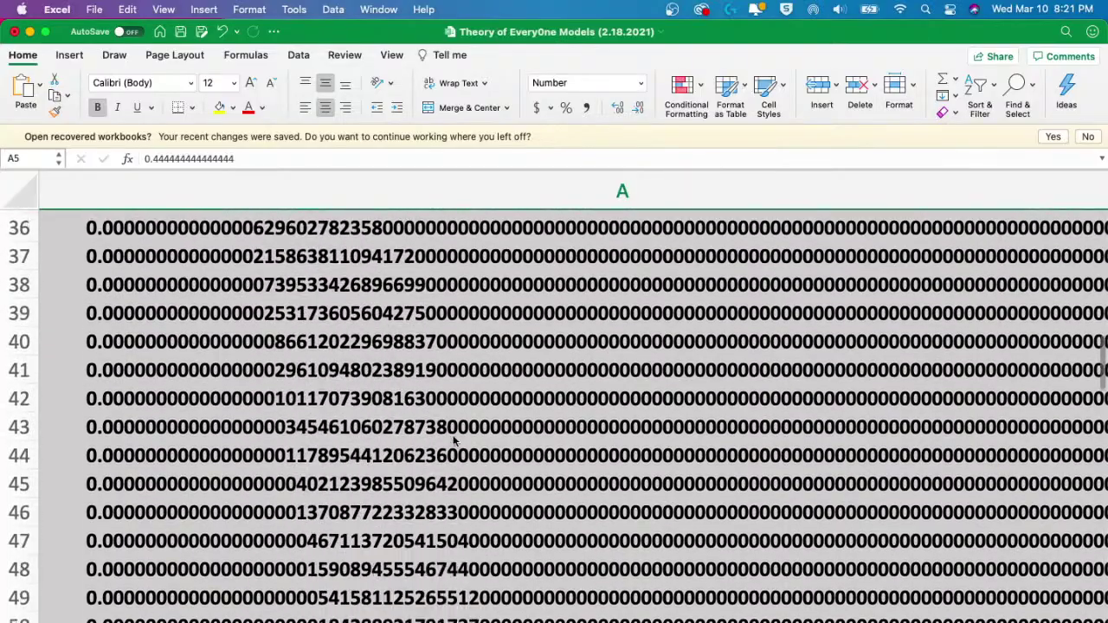
- Examine the remaining Goldstein Numbers down to row 101 and return to the title and opening rows
scroll(453, 443, down, 11)
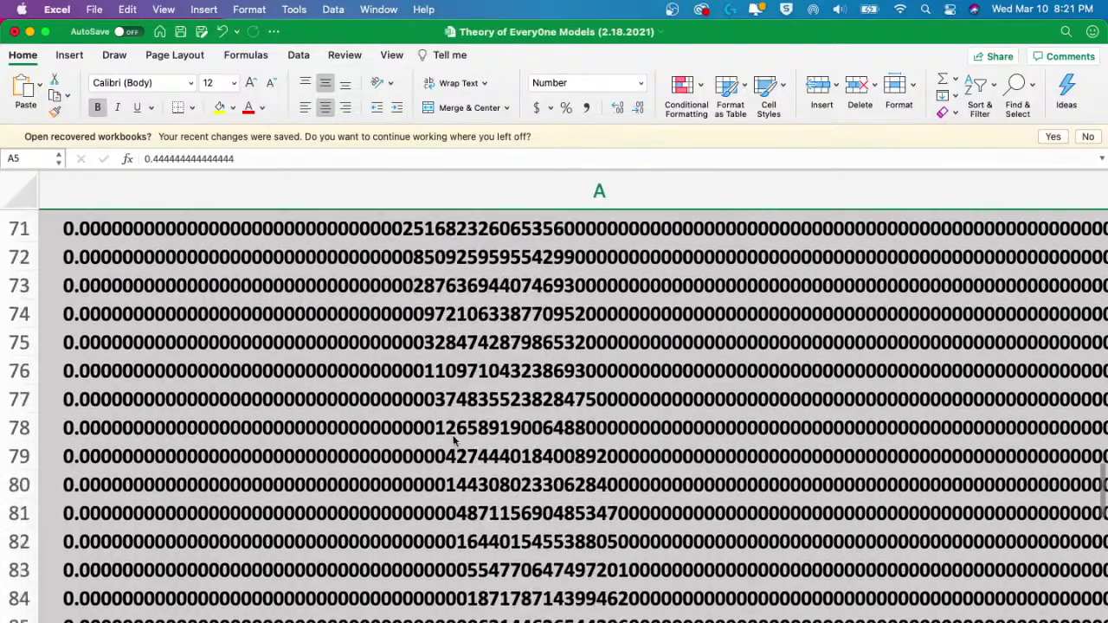
scroll(453, 442, down, 3)
scroll(453, 442, up, 1)
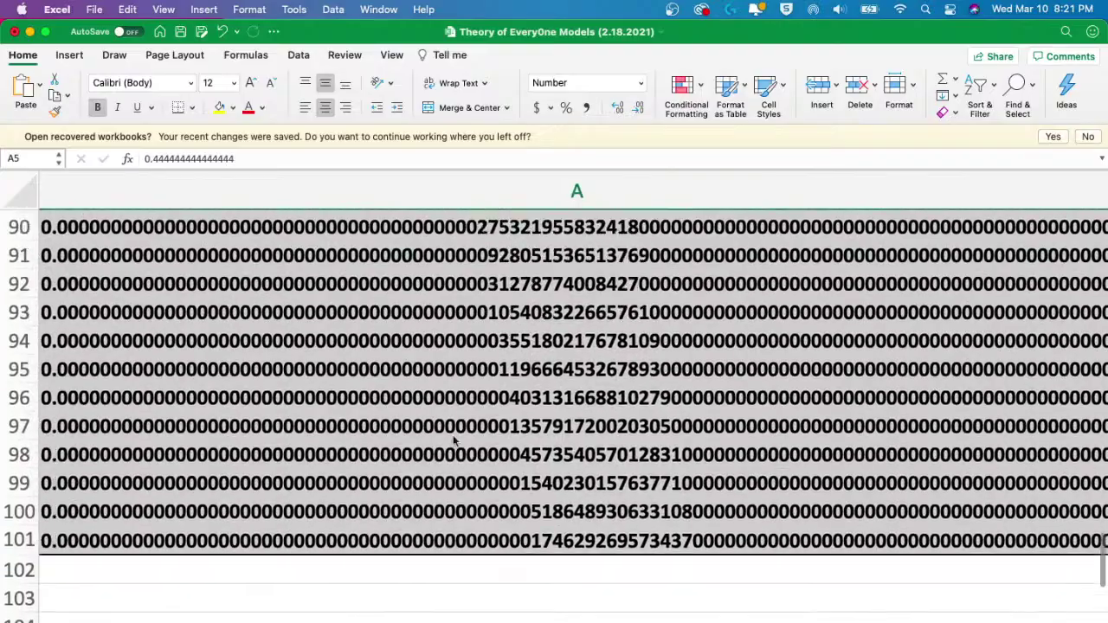
scroll(455, 437, down, 4)
scroll(454, 437, down, 1)
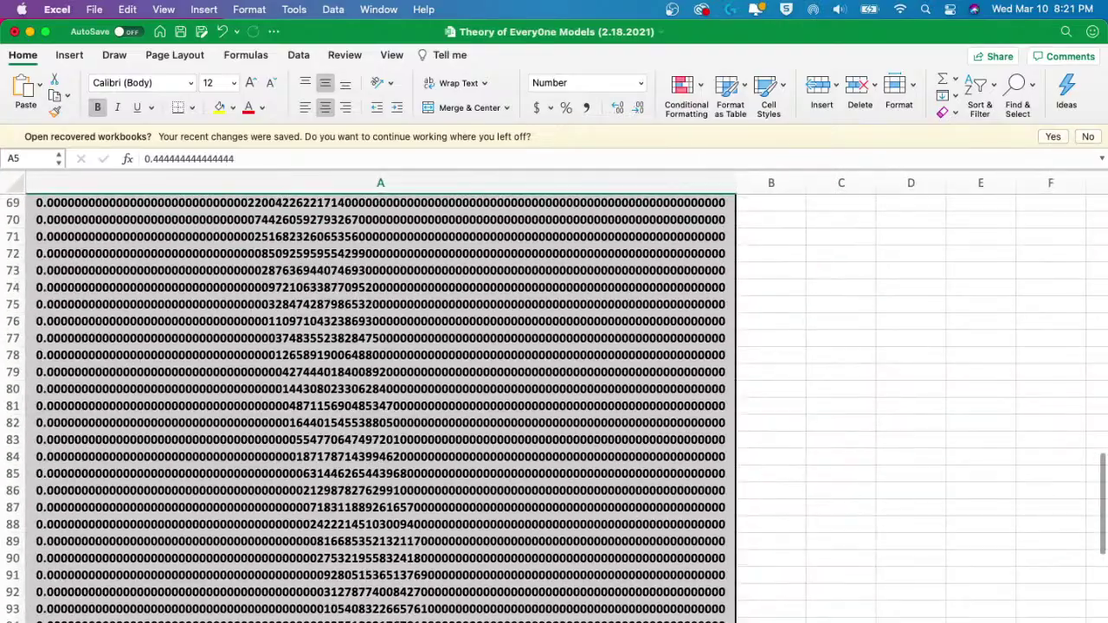
scroll(467, 465, up, 5)
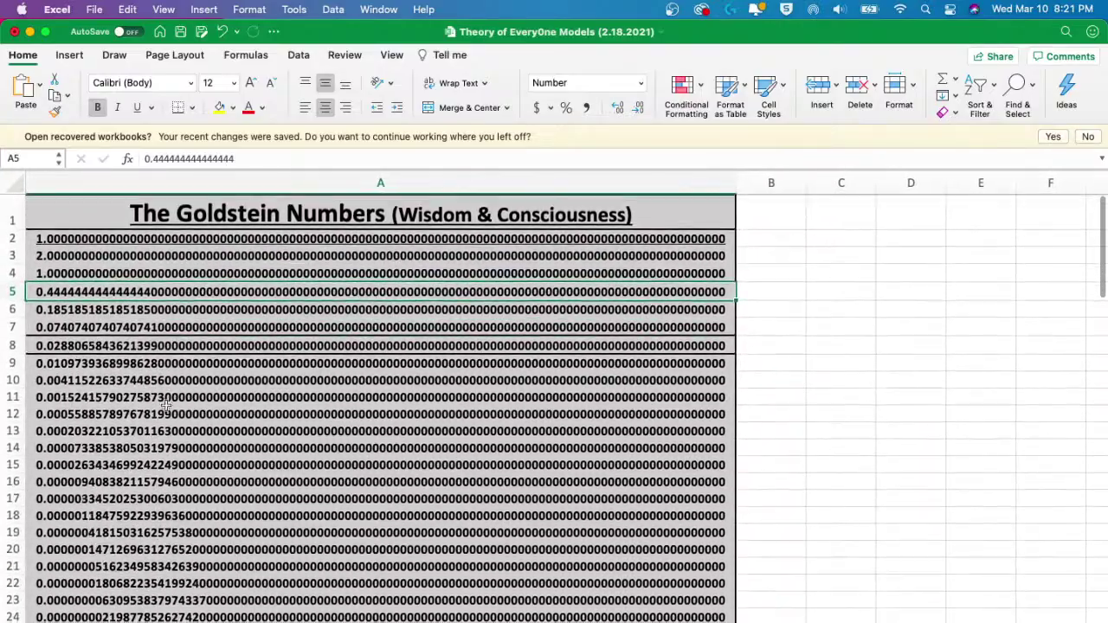
- Mark the Goldstein Numbers around A10, selecting A1:A9 and the numbers from A11 downward, and return to A10 for a closer view
click(62, 379)
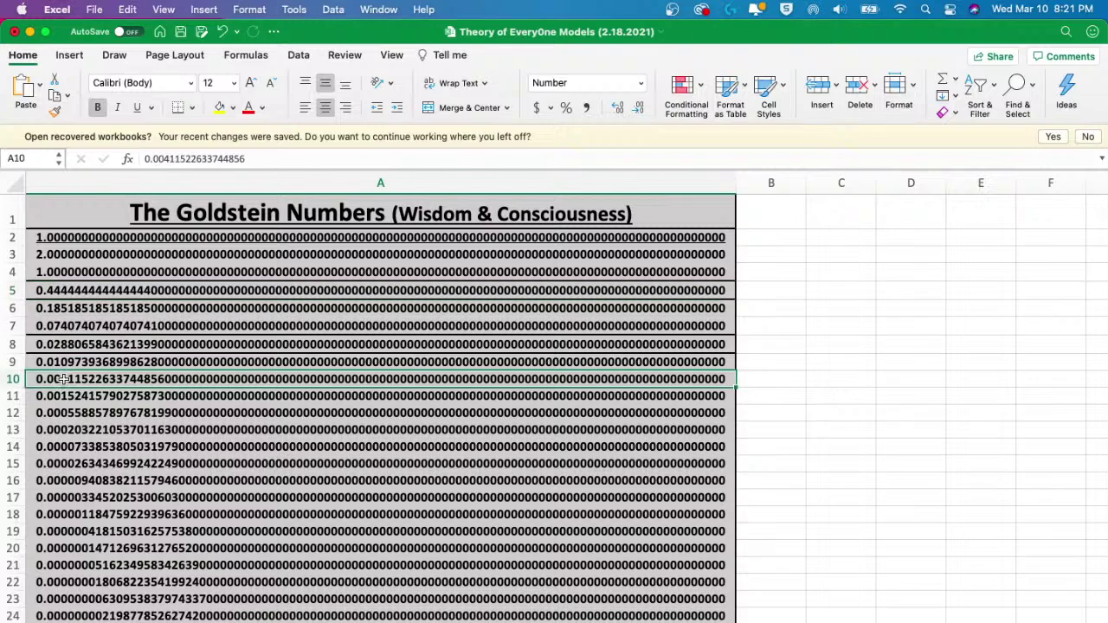
scroll(64, 380, down, 20)
key(Up)
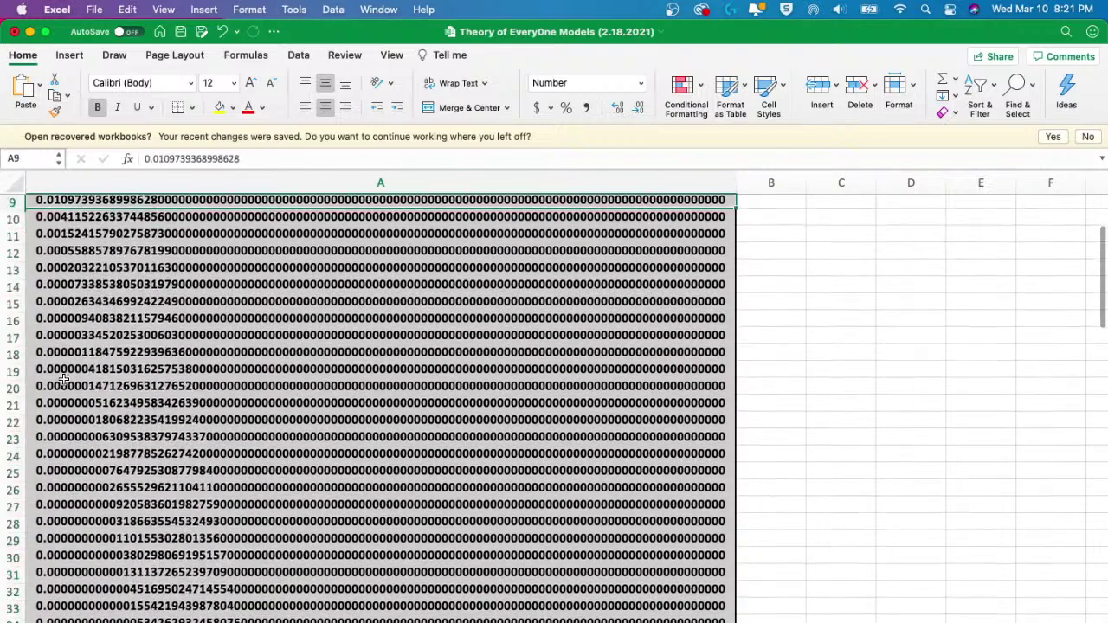
scroll(63, 379, up, 3)
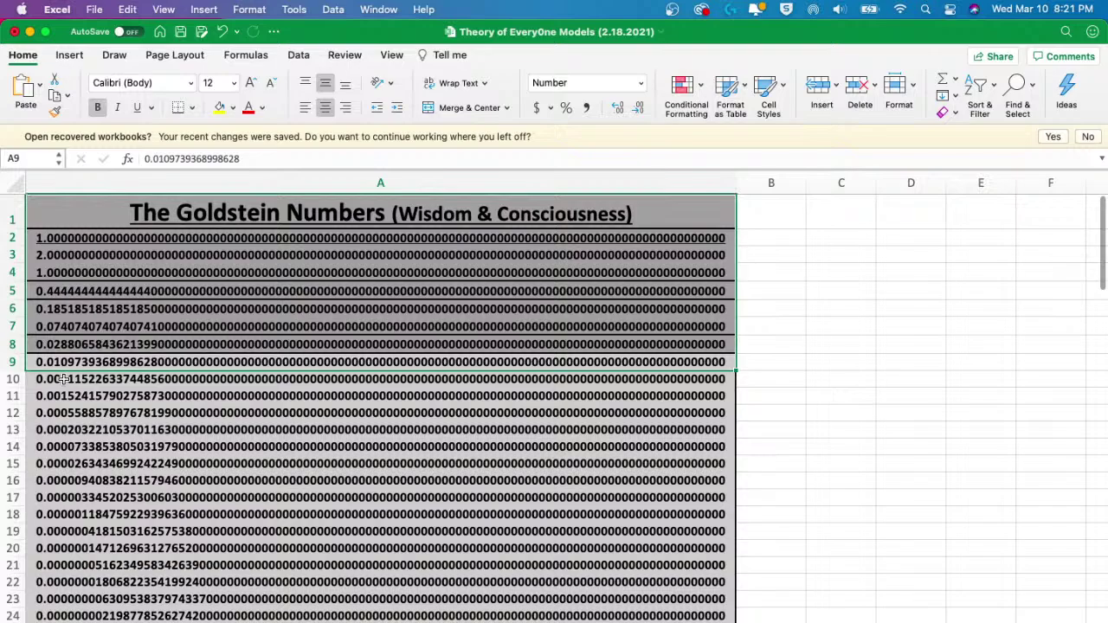
key(Down)
key(Down)
scroll(64, 380, down, 20)
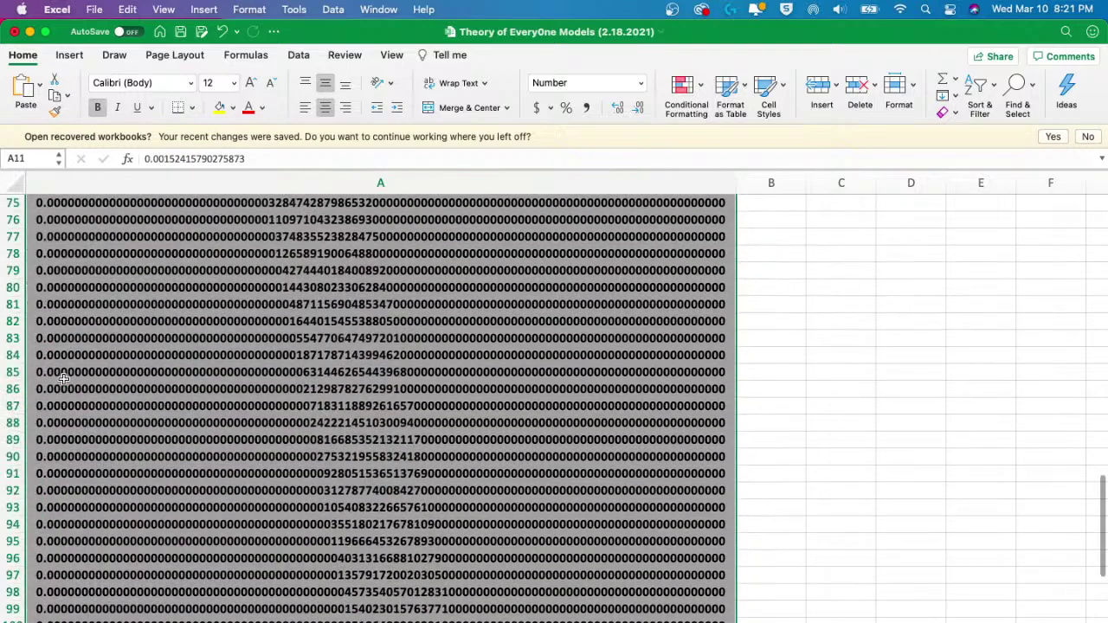
key(Up)
scroll(63, 379, up, 3)
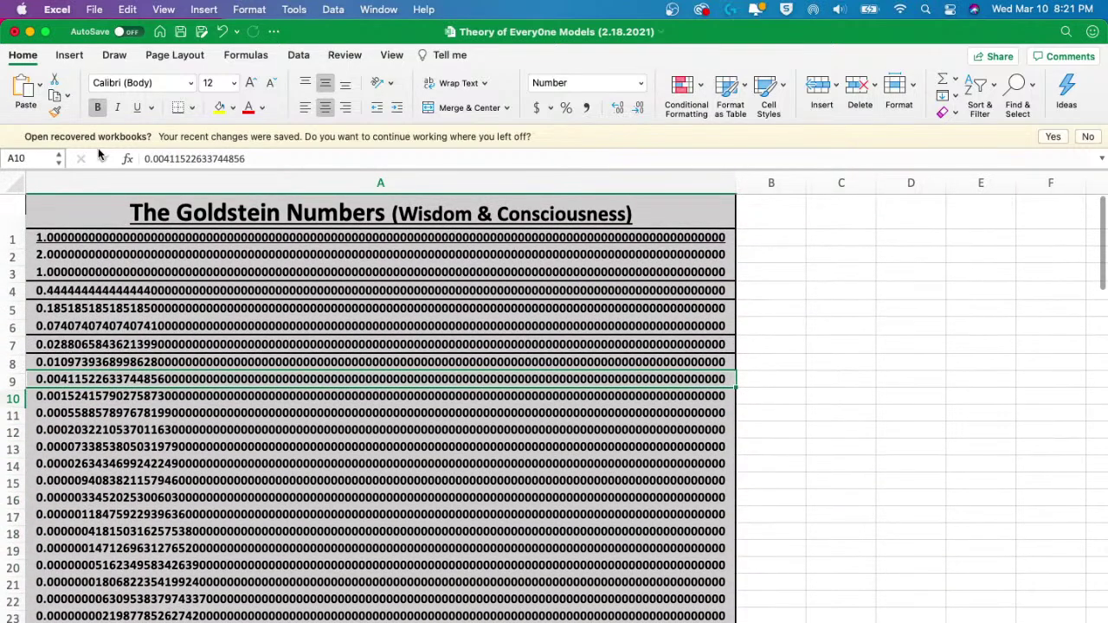
scroll(84, 352, up, 2)
scroll(84, 351, up, 3)
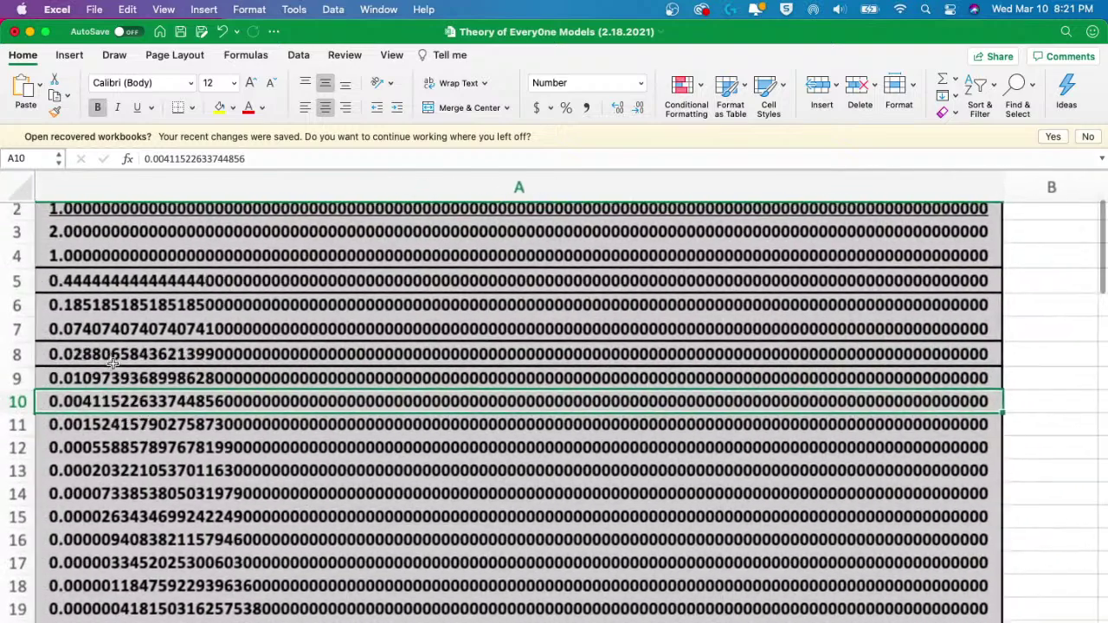
scroll(114, 368, up, 1)
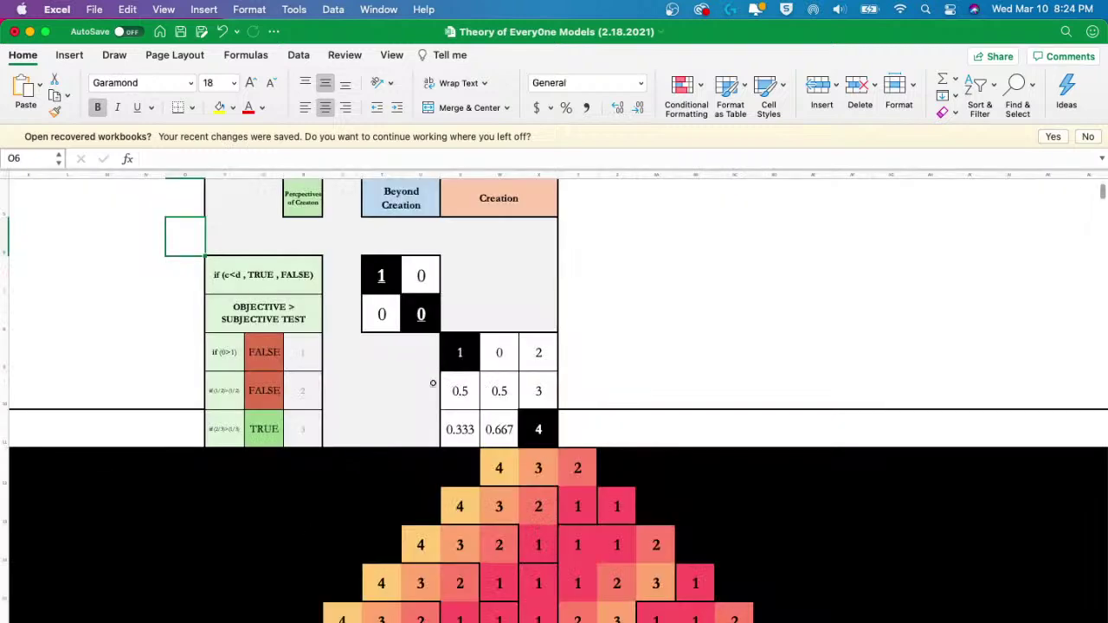
- Show the header block of the creation model and mark its column letters, including a to e in T3:X3
scroll(450, 347, down, 3)
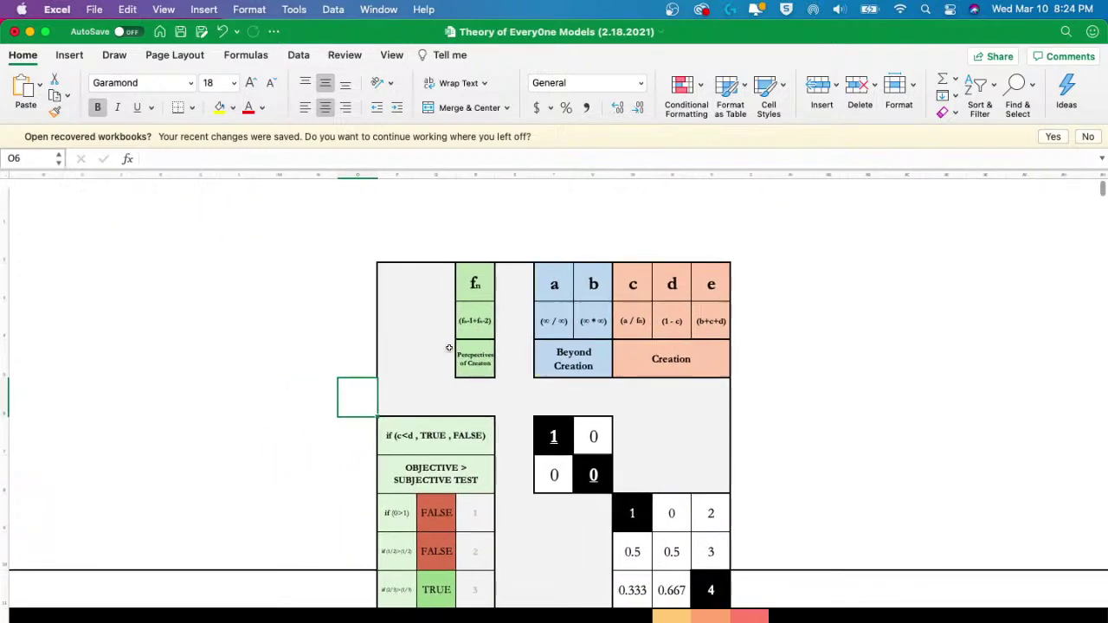
scroll(450, 347, right, 5)
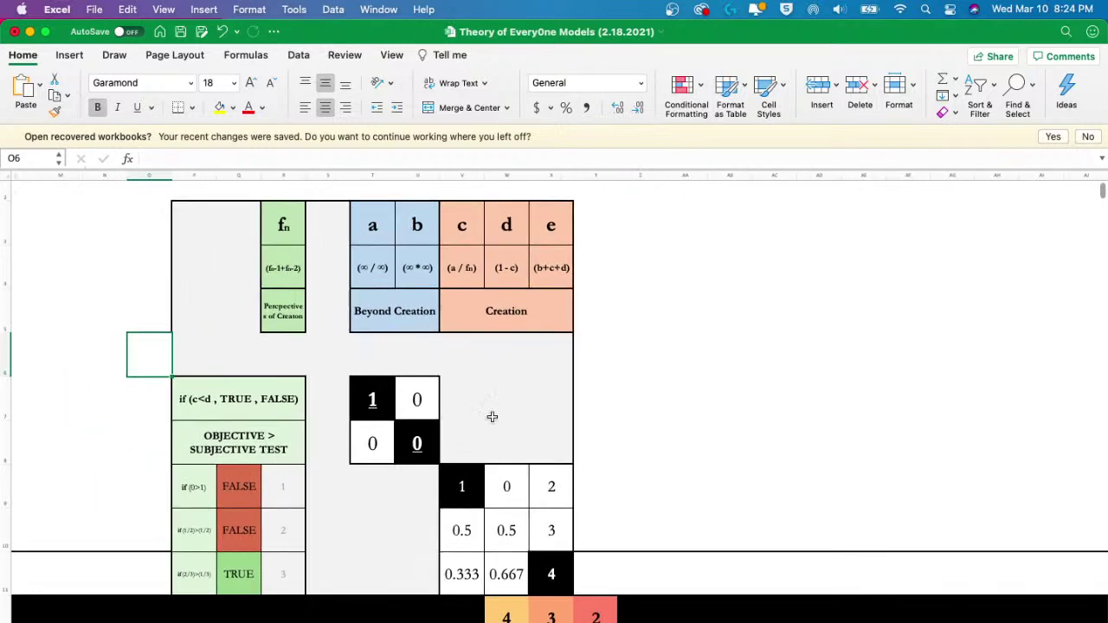
click(748, 415)
scroll(749, 415, up, 5)
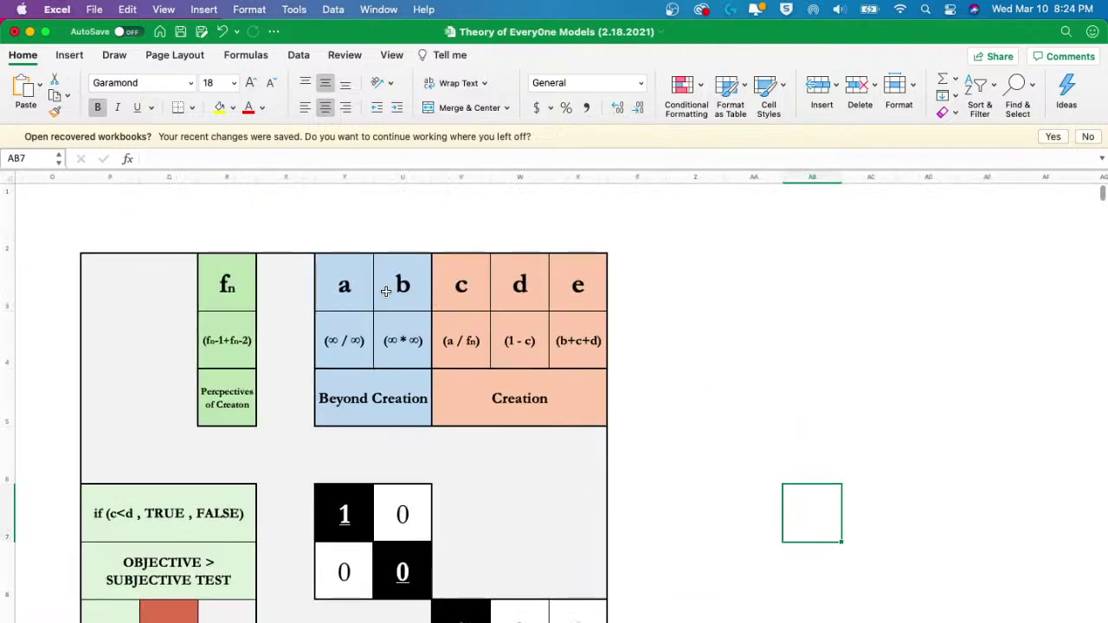
drag(355, 293, 584, 283)
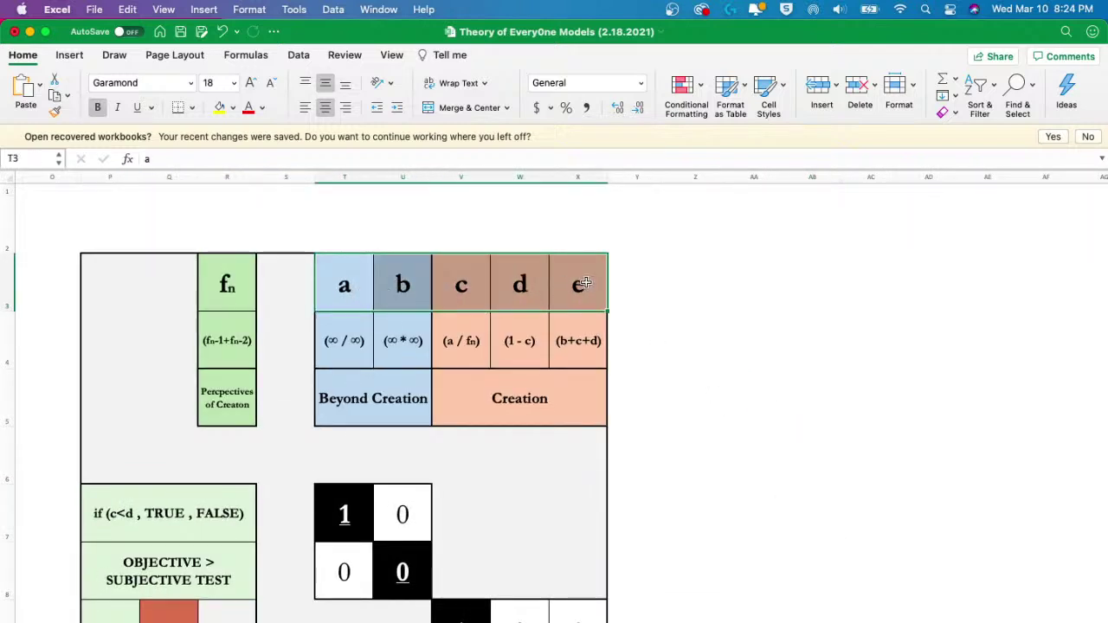
click(251, 275)
drag(251, 275, 540, 279)
- Point out the definitions under the letters a to e one by one, from T4 across to Y4
click(368, 336)
key(Right)
key(Right)
key(Right)
key(Right)
key(Right)
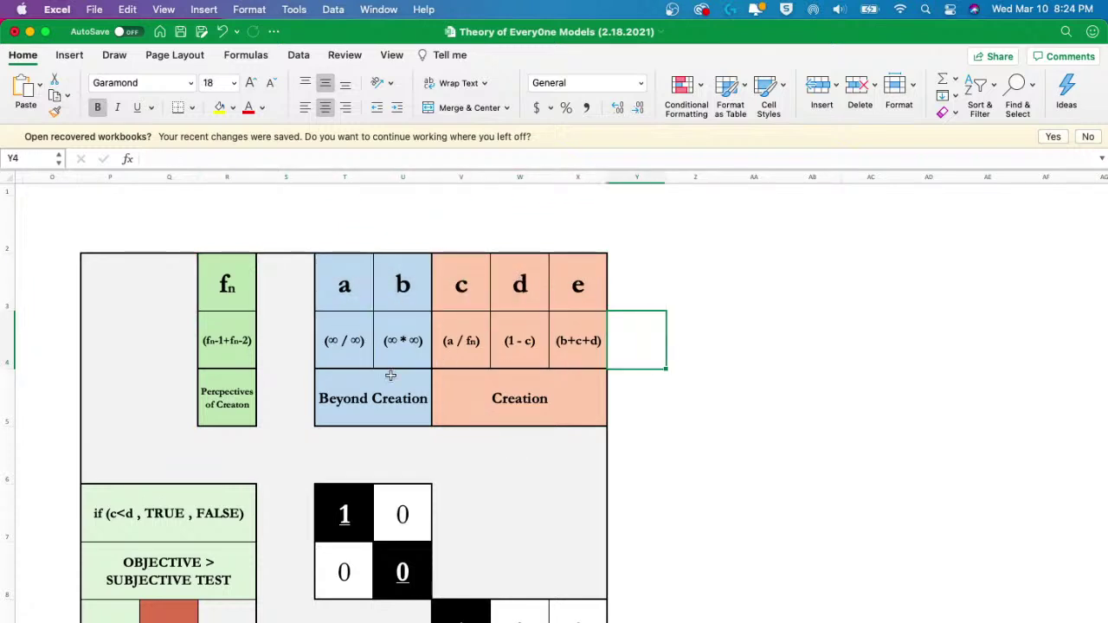
- Mark the two-by-two Beyond Creation matrix in T7:U8
scroll(391, 375, down, 3)
scroll(391, 375, left, 2)
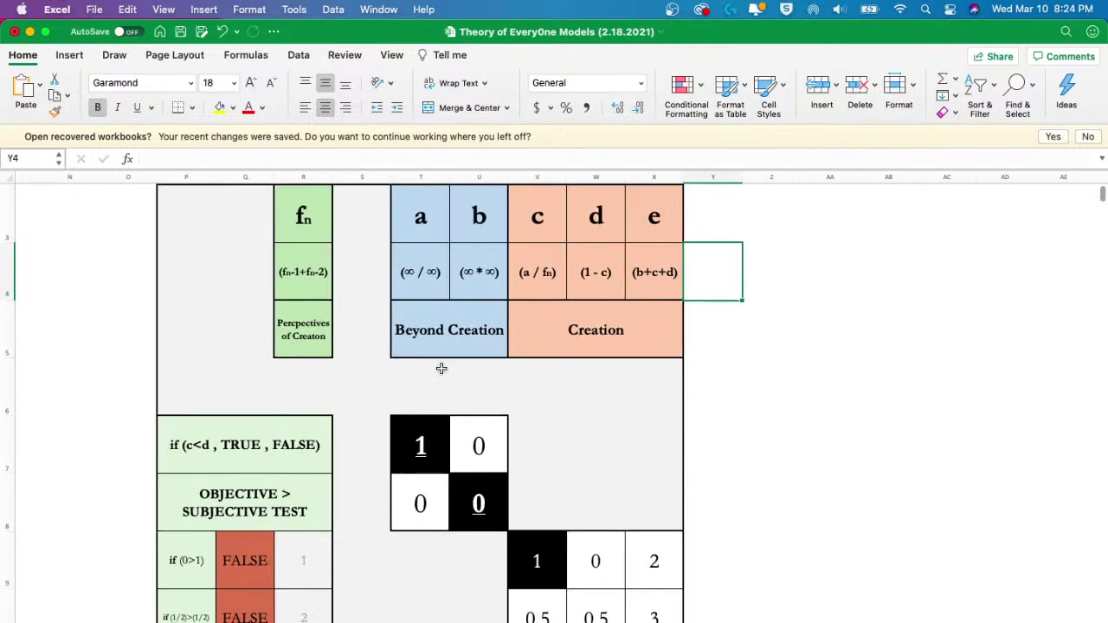
drag(426, 430, 492, 506)
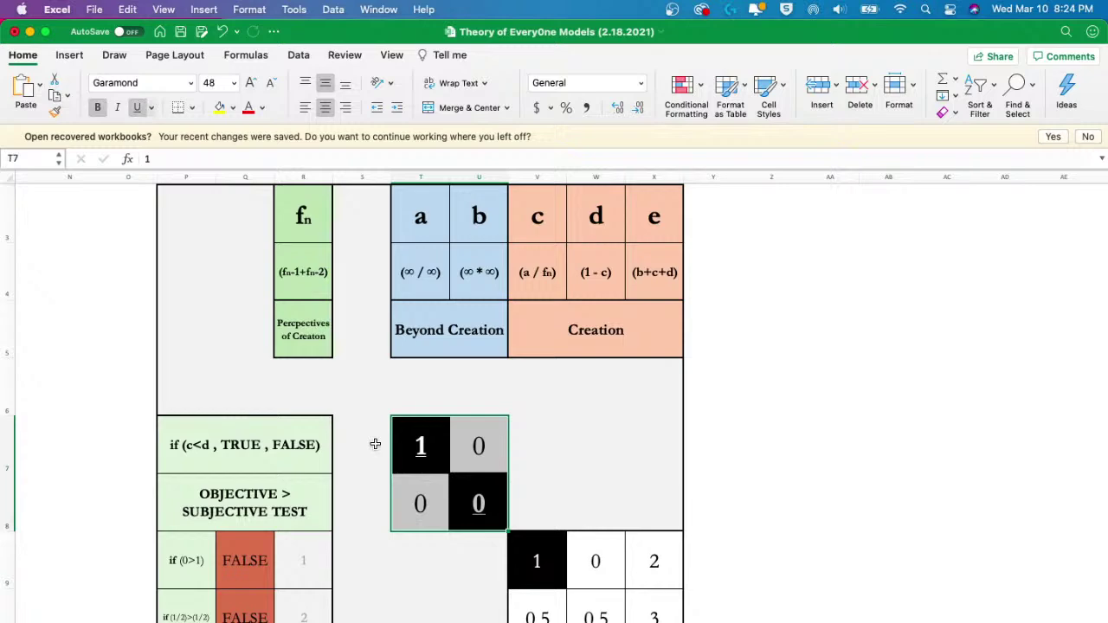
- Inspect the contents of the fn column beside the objective and subjective test, in R9 and R11
scroll(375, 445, down, 3)
scroll(375, 444, right, 1)
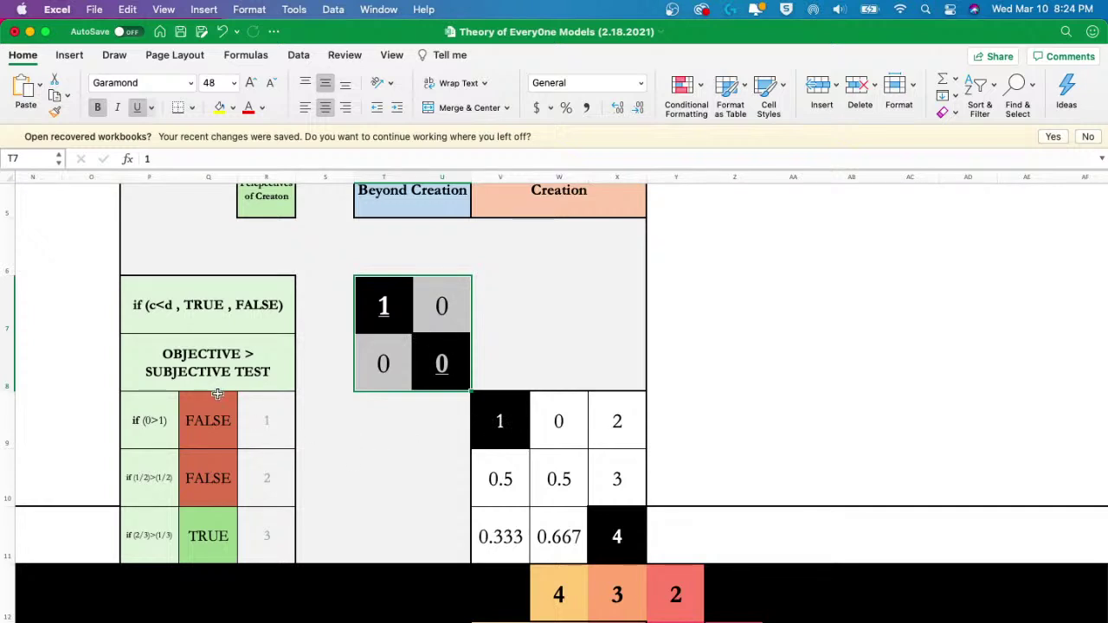
click(248, 406)
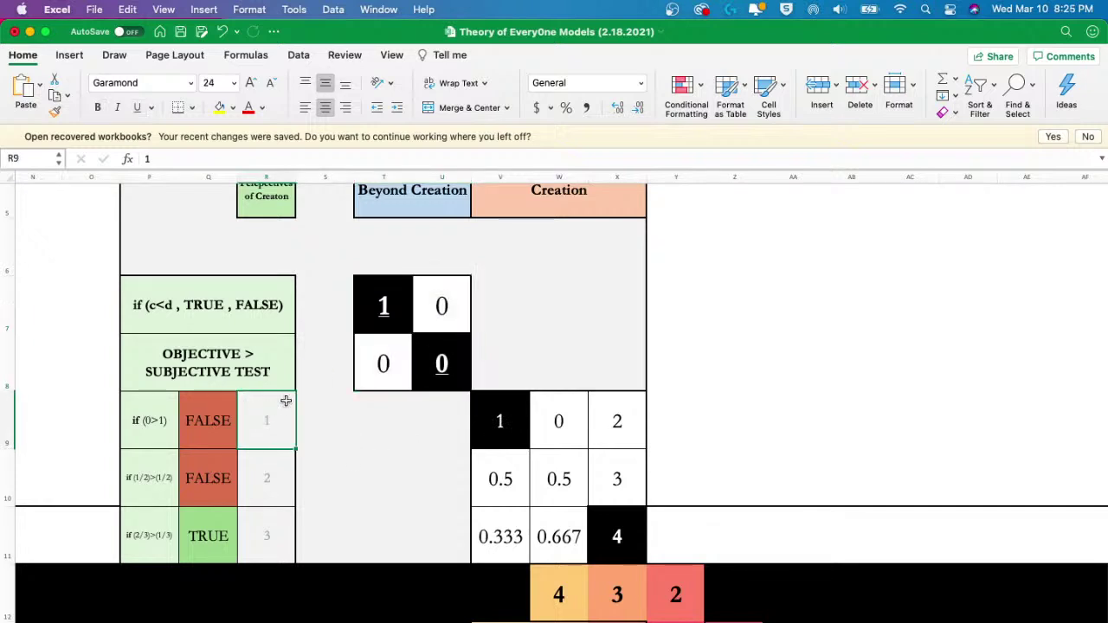
scroll(367, 356, up, 3)
scroll(372, 368, down, 3)
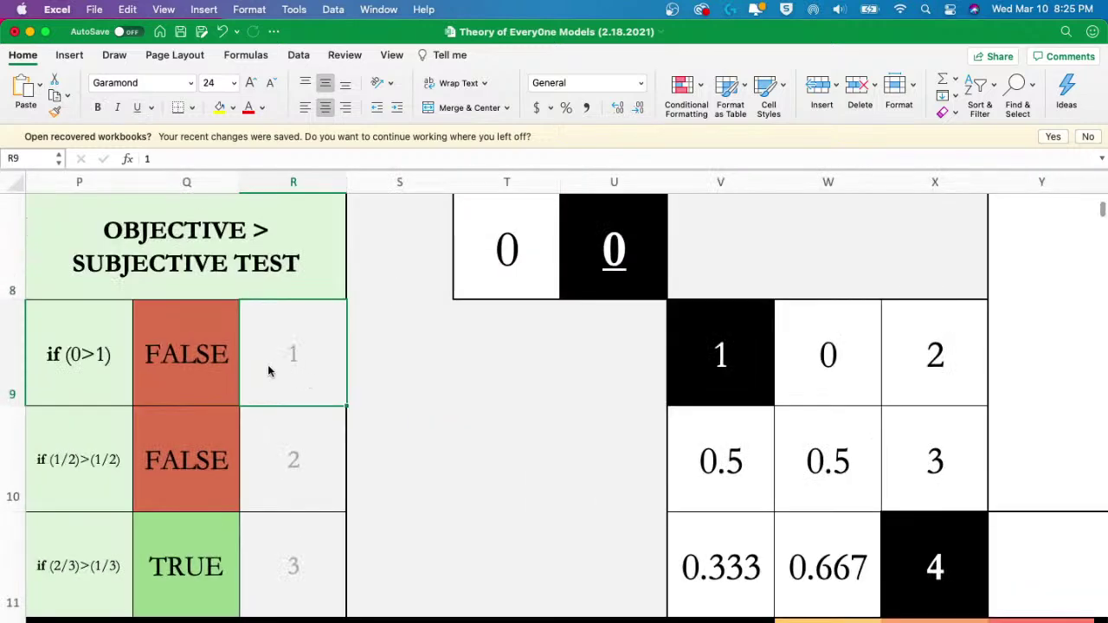
double_click(272, 367)
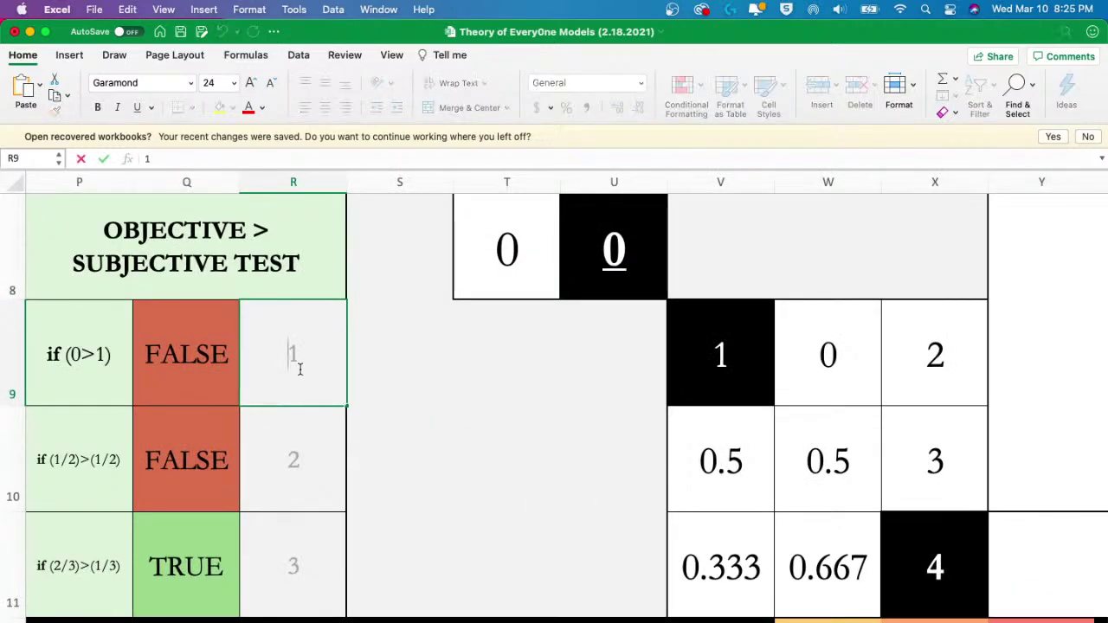
click(282, 522)
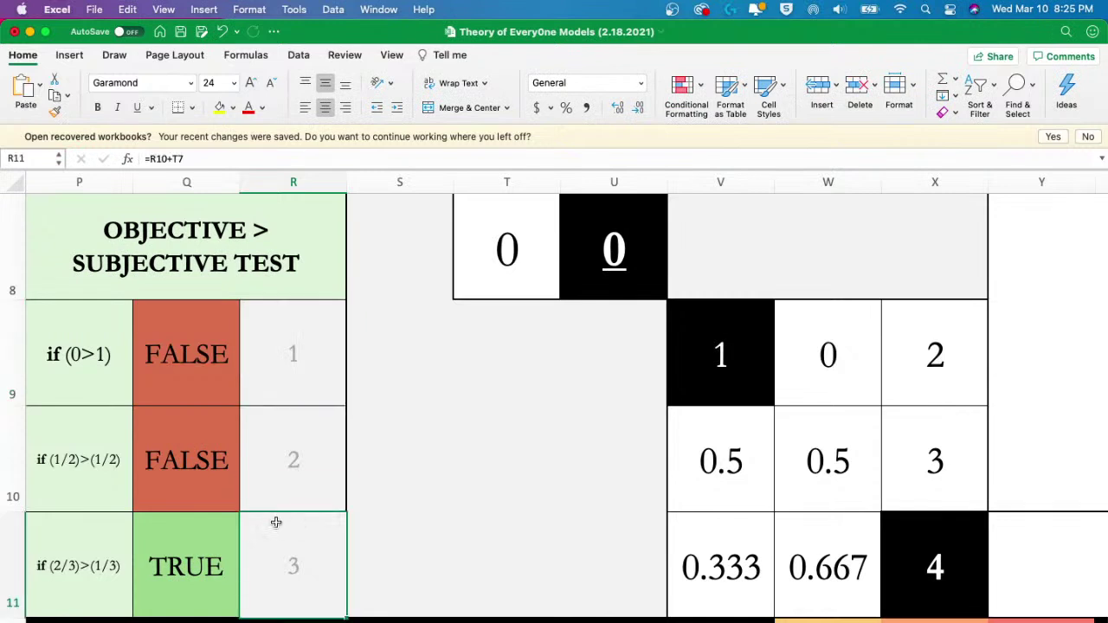
- Inspect the IF formulas of the OBJECTIVE > SUBJECTIVE TEST in Q9:Q11, leaving each one unedited
double_click(217, 493)
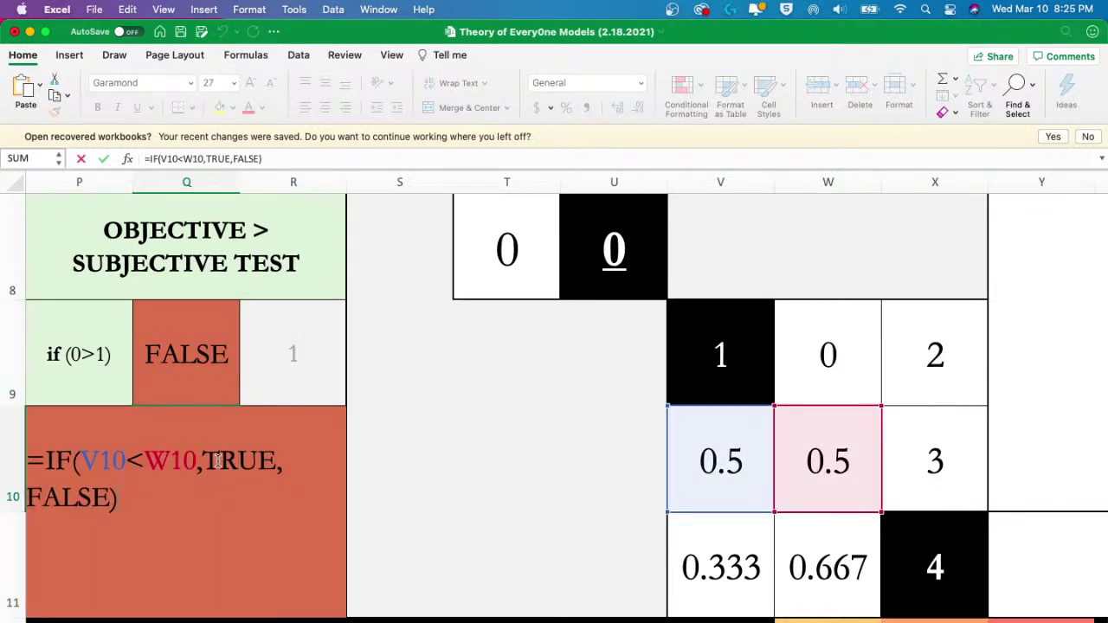
key(Escape)
click(186, 374)
double_click(187, 374)
key(Escape)
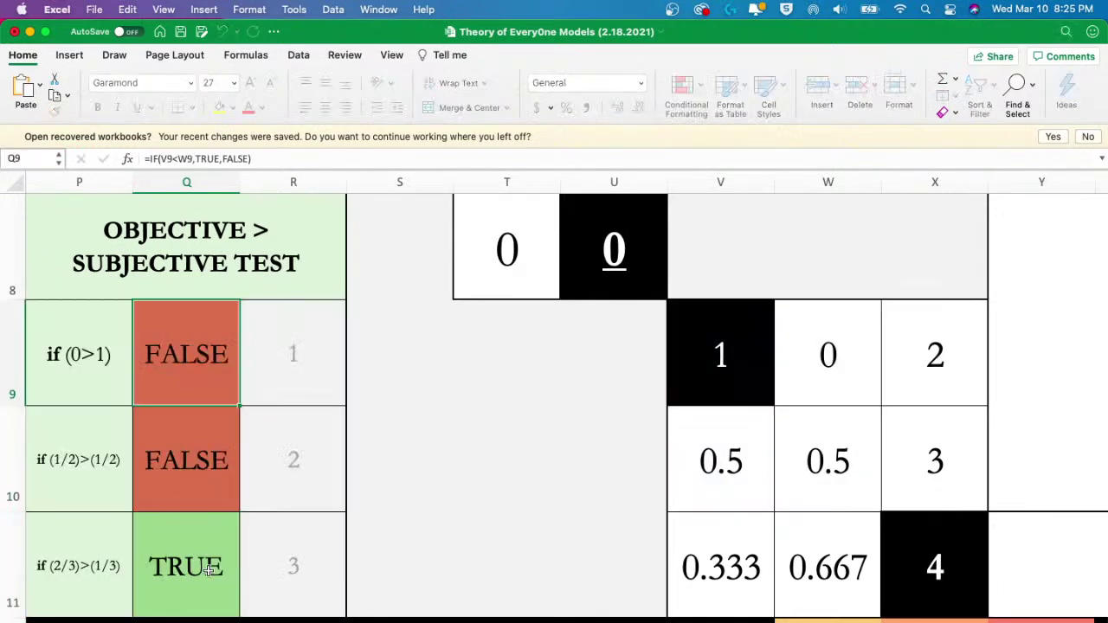
double_click(220, 519)
key(Escape)
double_click(158, 490)
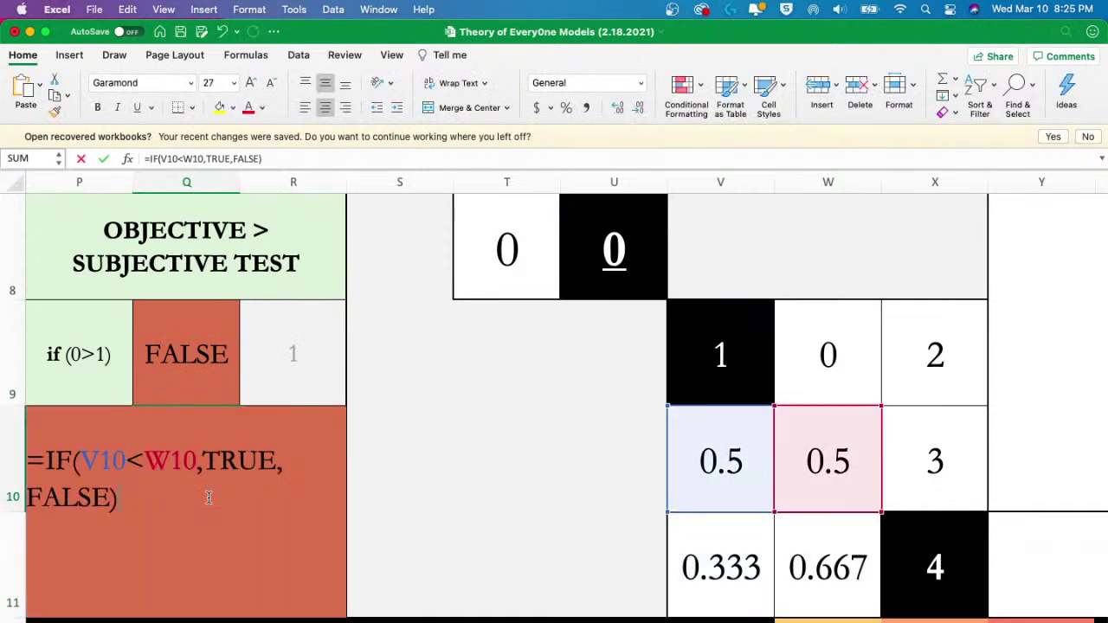
key(Escape)
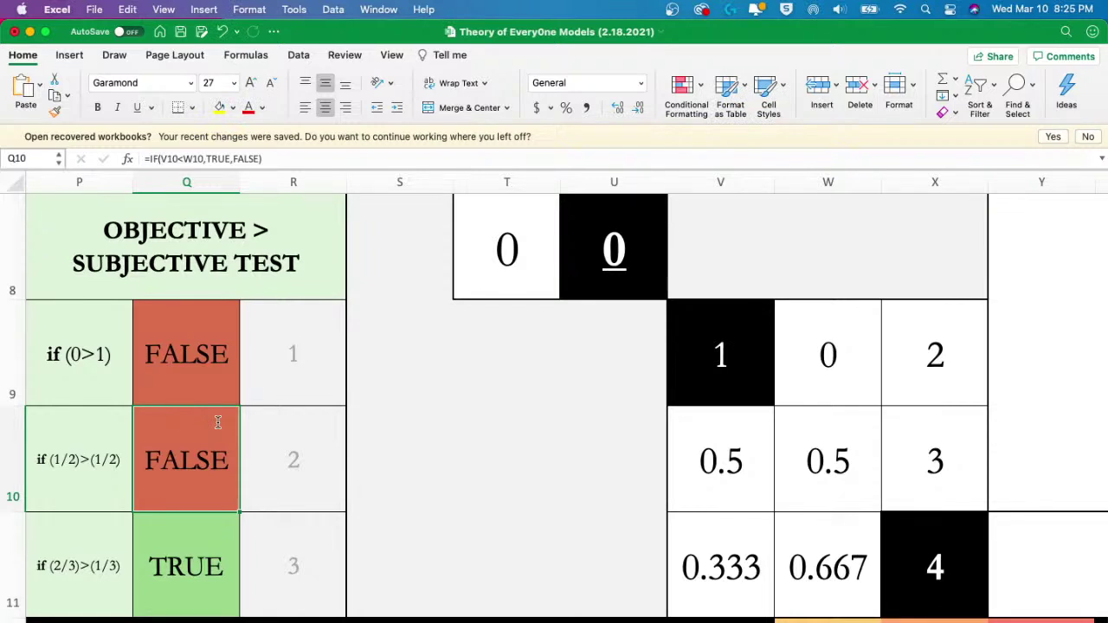
- Mark the c and d value pairs row by row, covering V9:W9, V10:W10 and V11:W11
scroll(219, 422, right, 5)
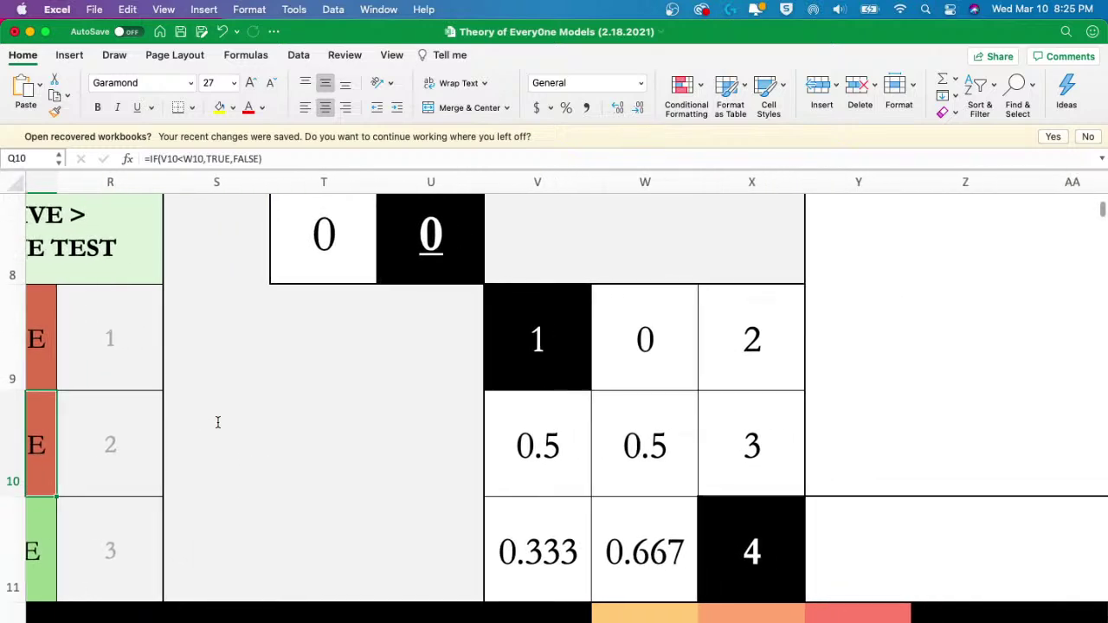
click(511, 370)
drag(512, 370, 433, 445)
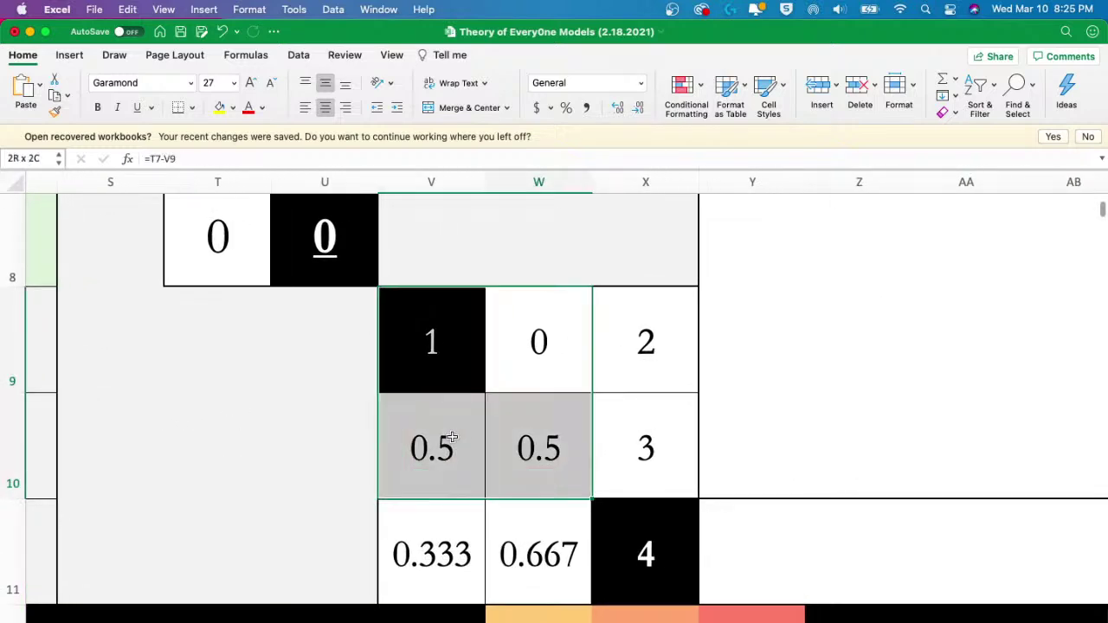
drag(465, 358, 508, 361)
drag(513, 401, 441, 404)
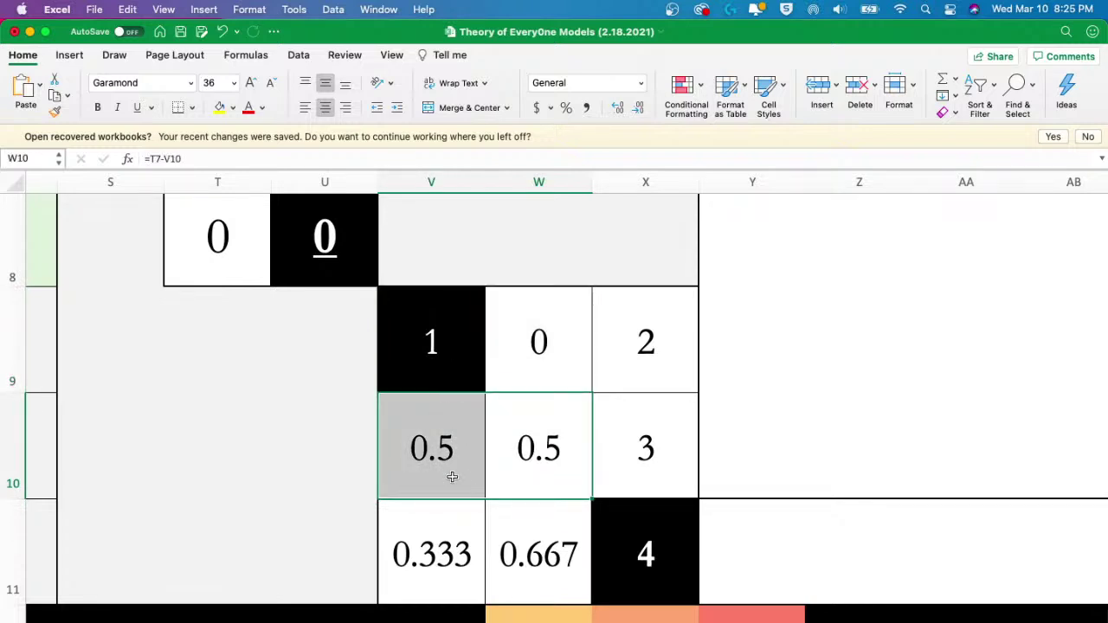
click(447, 554)
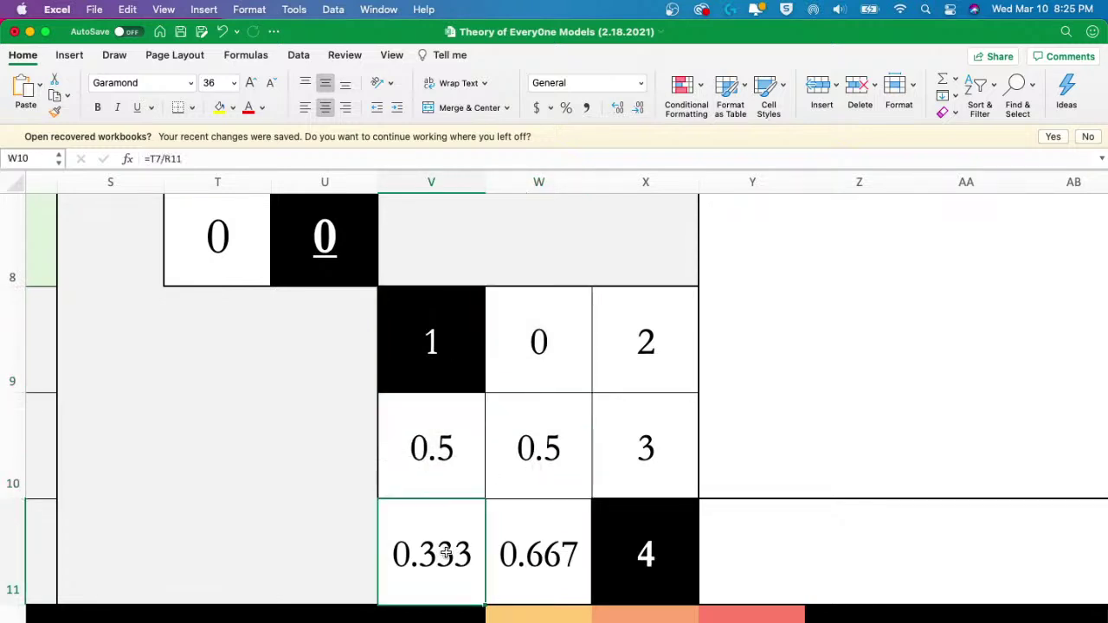
drag(490, 556, 456, 555)
scroll(456, 554, left, 3)
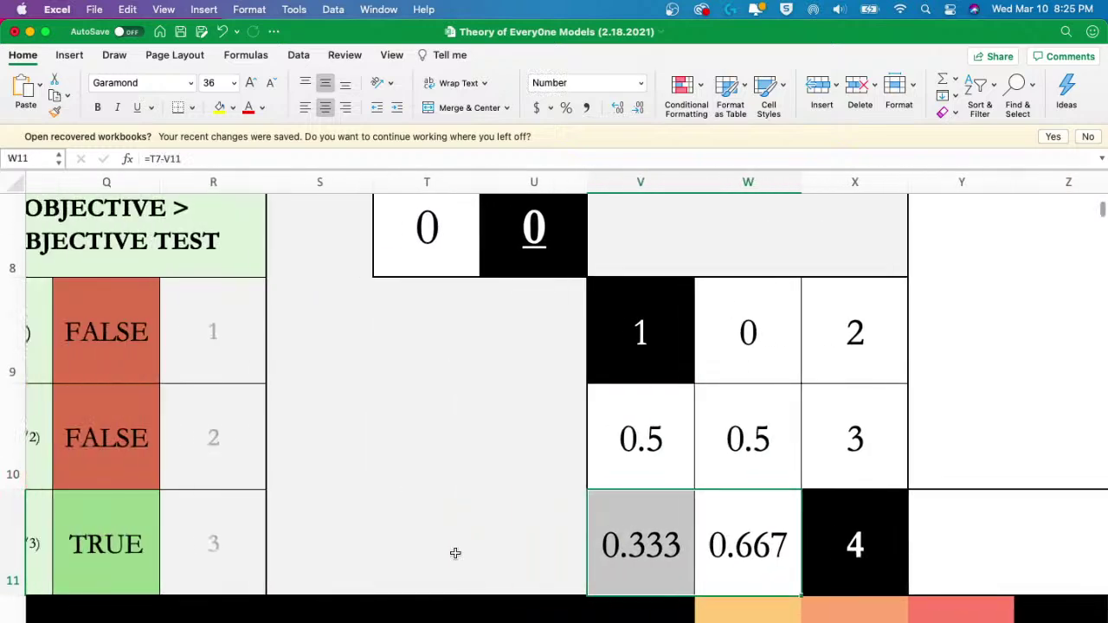
- Point out the TRUE test result in Q11 and open the formula in X11 to show the cells it references
click(143, 539)
ctrl+scroll(419, 567, down, 2)
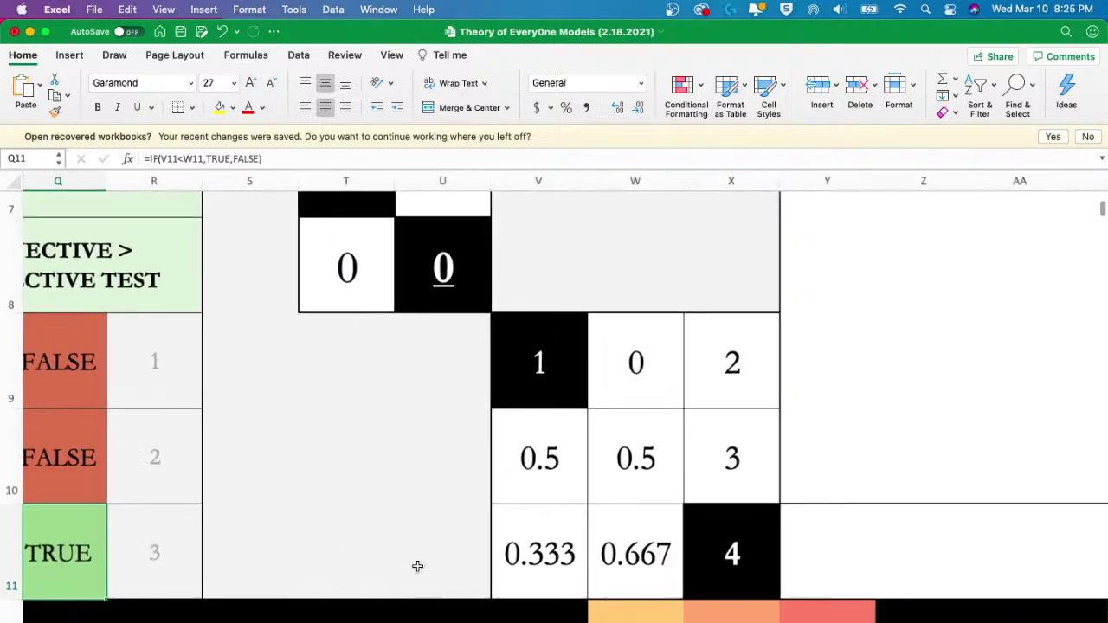
scroll(664, 560, up, 3)
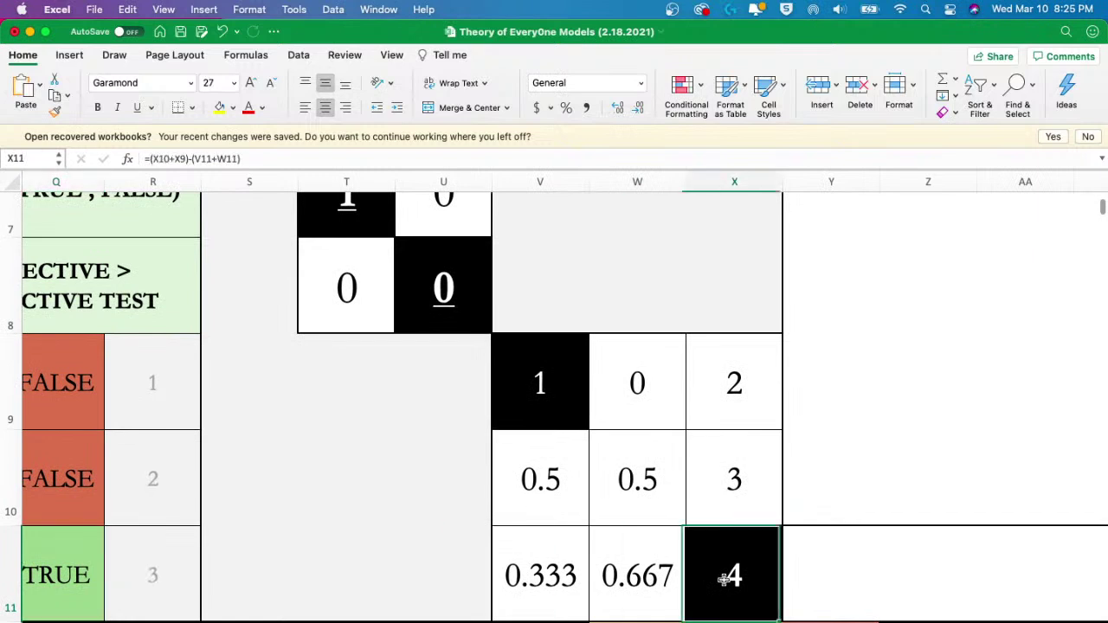
double_click(726, 578)
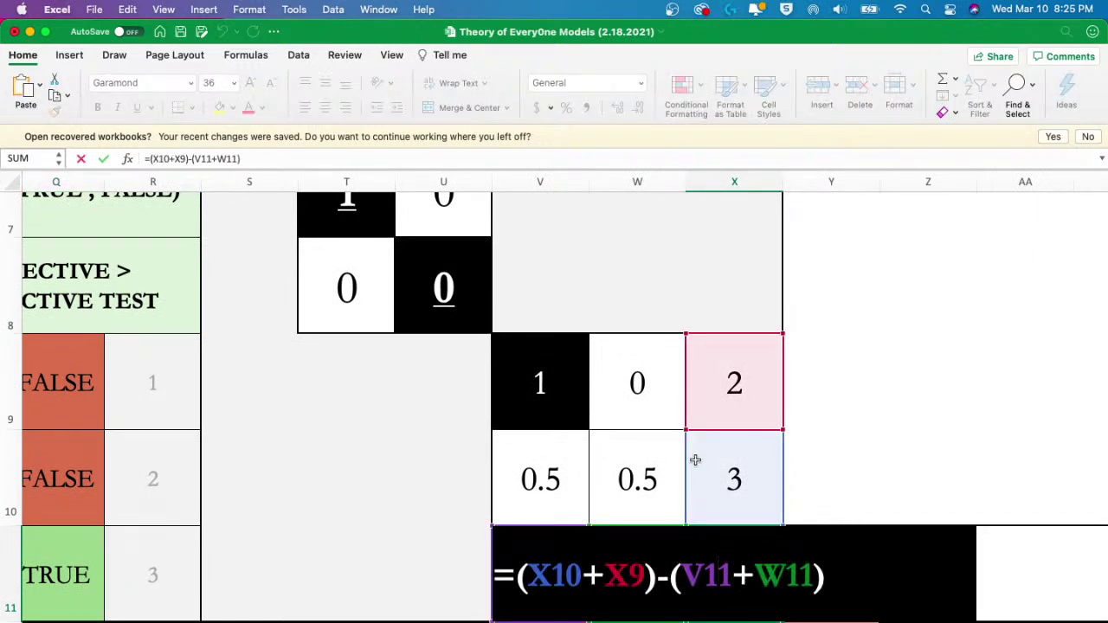
- Leave the X11 formula unedited, mark the creation values in V9:X11, and shrink the workbook window to reveal the sheet tabs
key(Escape)
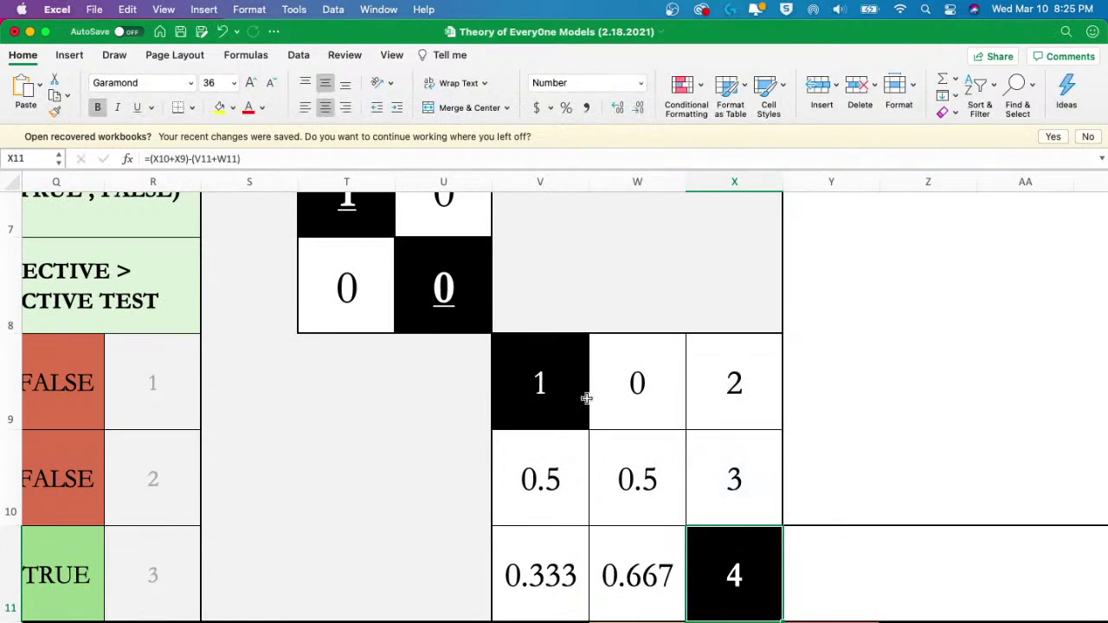
drag(561, 384, 771, 608)
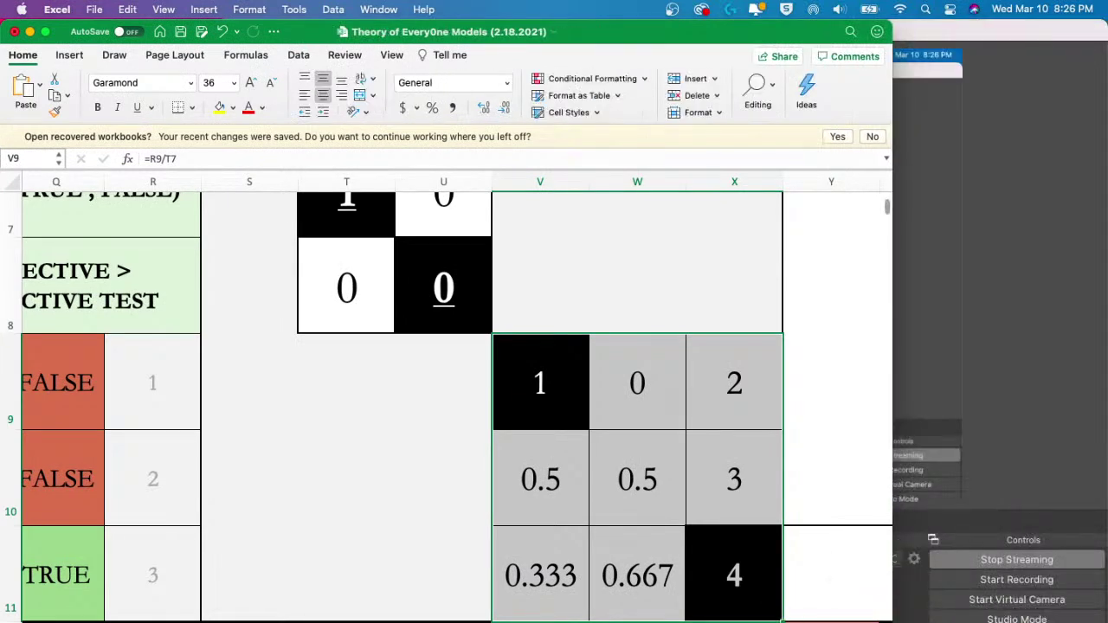
drag(894, 620, 976, 498)
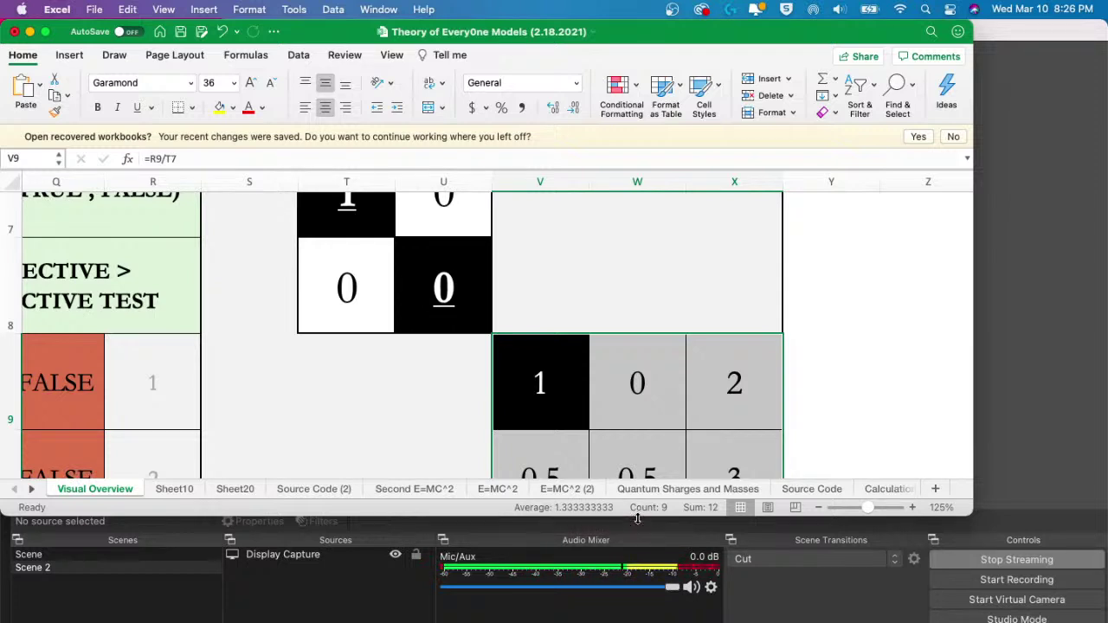
scroll(627, 410, down, 5)
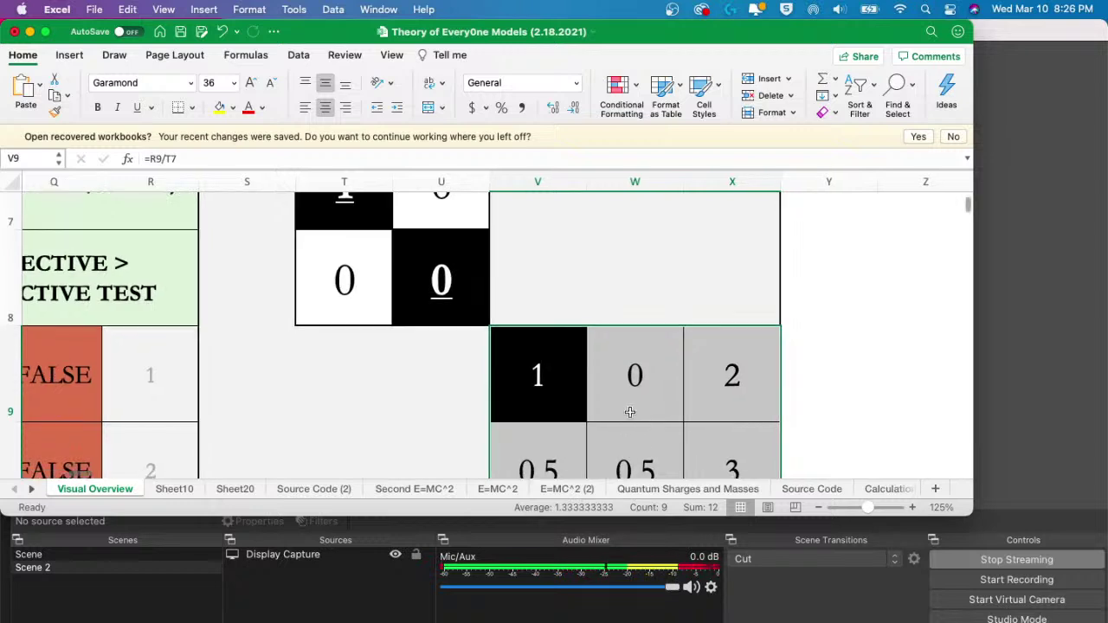
scroll(628, 413, up, 1)
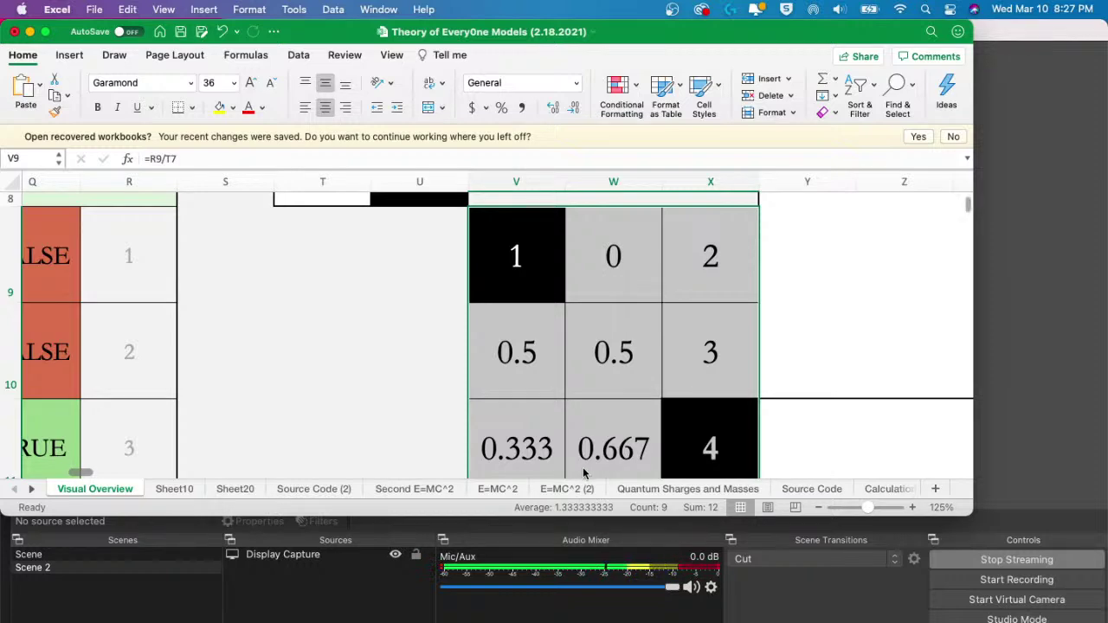
- Go to the second creation model and mark its greyscale 3×3 value grid in CB12:CD14
scroll(590, 393, down, 5)
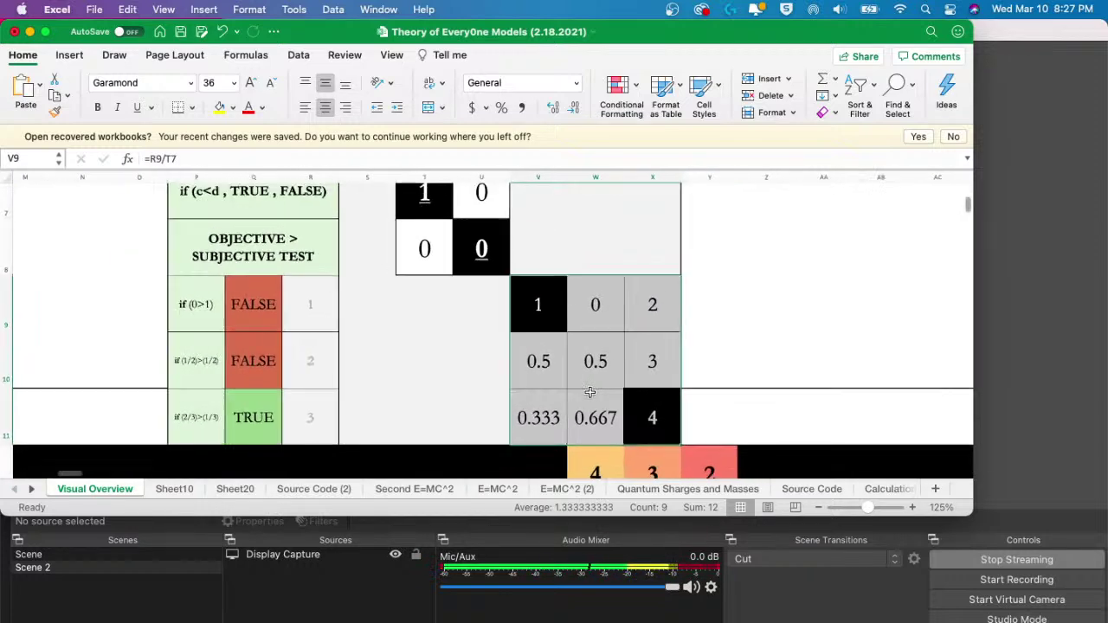
scroll(590, 392, down, 5)
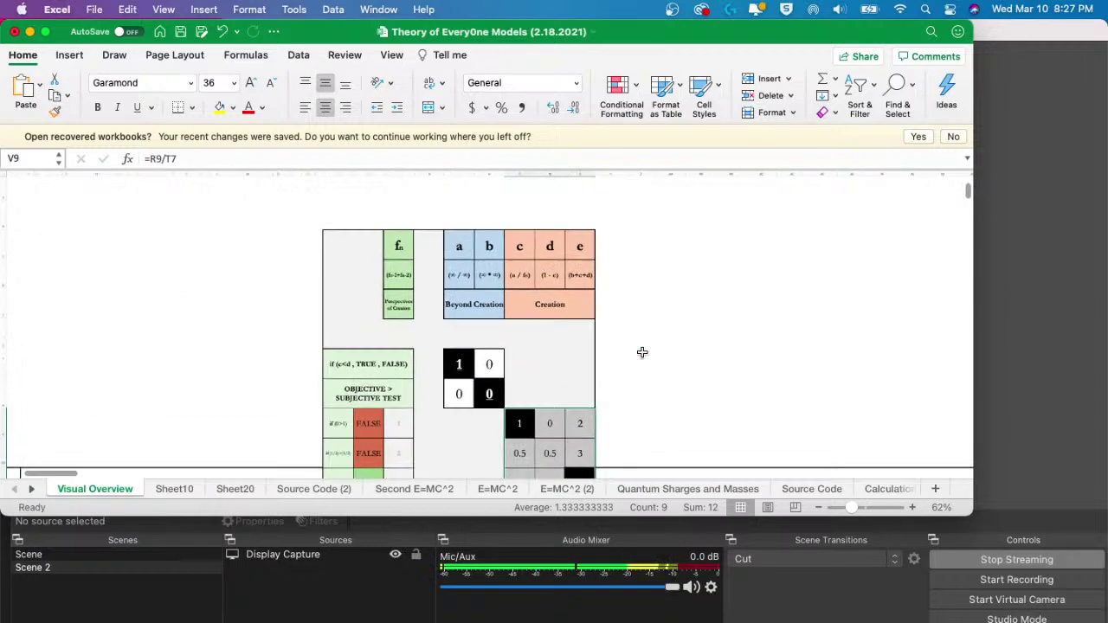
scroll(642, 352, down, 3)
scroll(797, 327, down, 4)
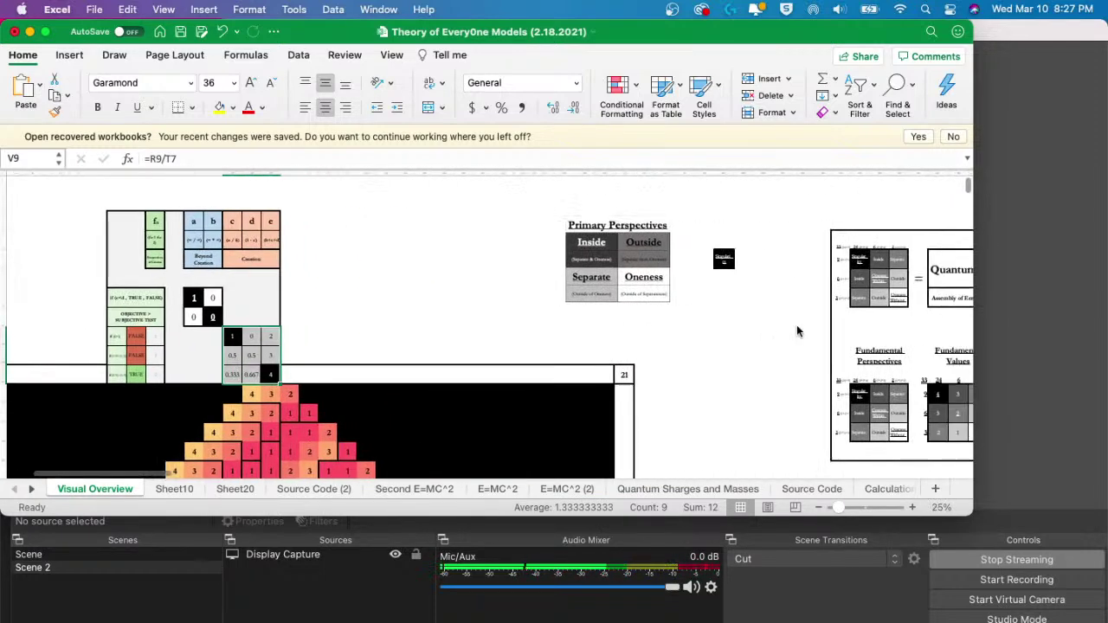
scroll(798, 330, right, 5)
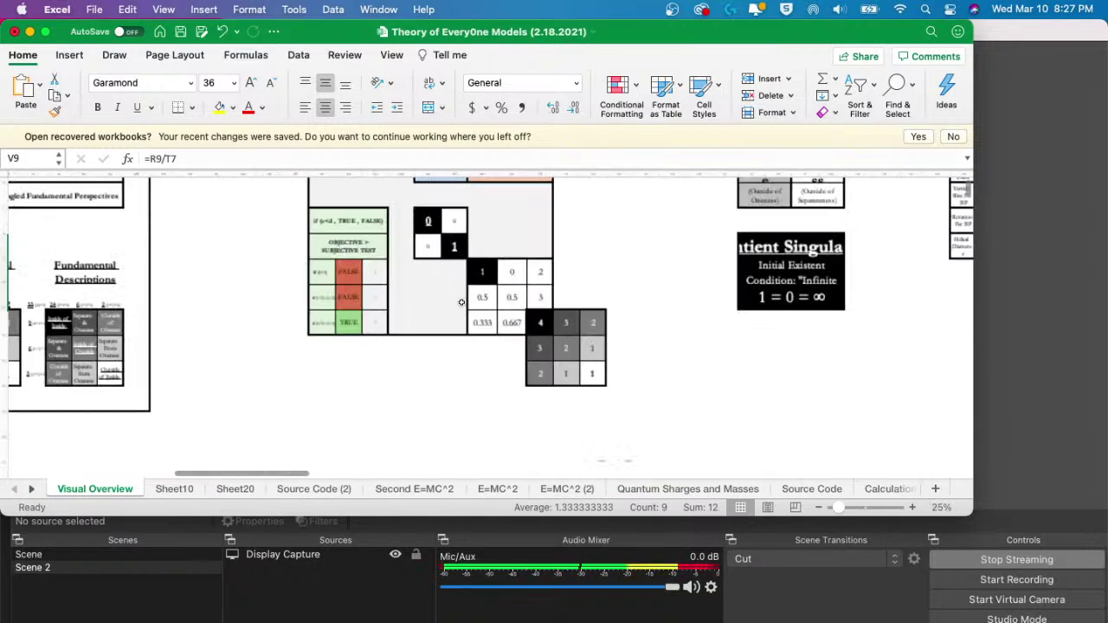
scroll(441, 324, up, 5)
scroll(441, 324, up, 3)
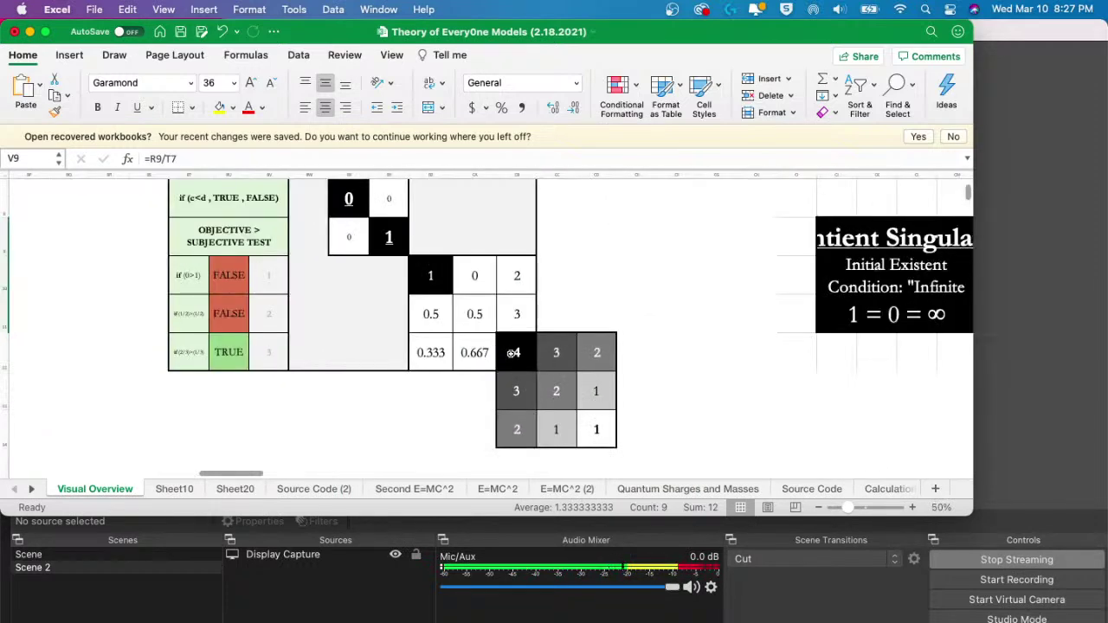
mouse_move(511, 353)
mouse_down()
mouse_move(579, 438)
mouse_move(513, 361)
mouse_up()
scroll(513, 361, up, 5)
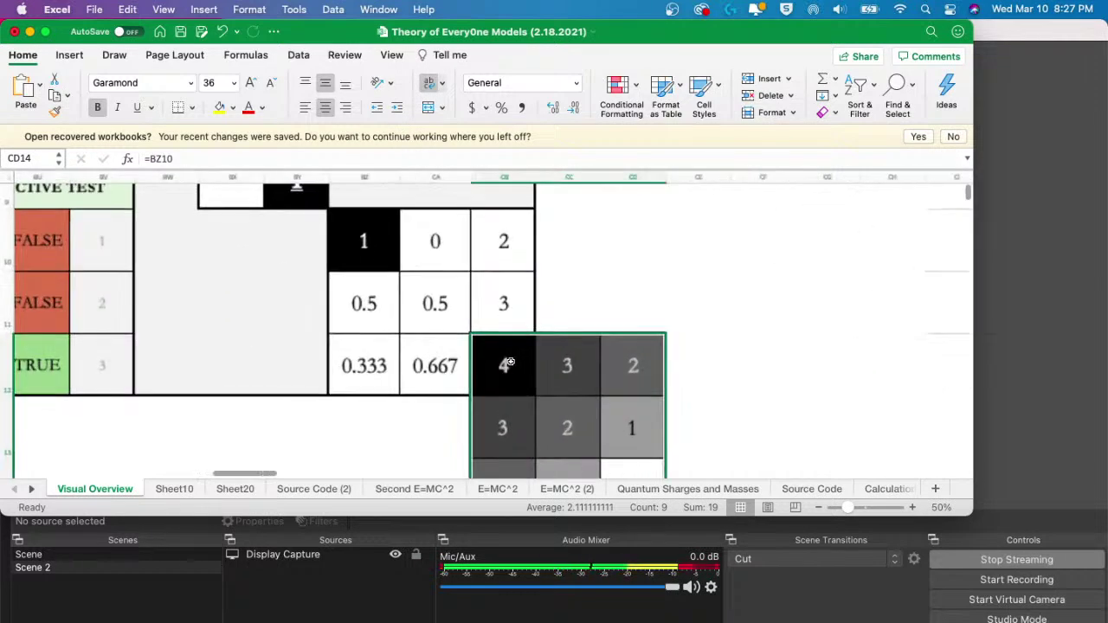
- Mark the second model's linked matrices BX8:BY9, CB12:CD14 and BZ10:CB12, finishing with the whole block BX8:CD14
scroll(363, 277, down, 5)
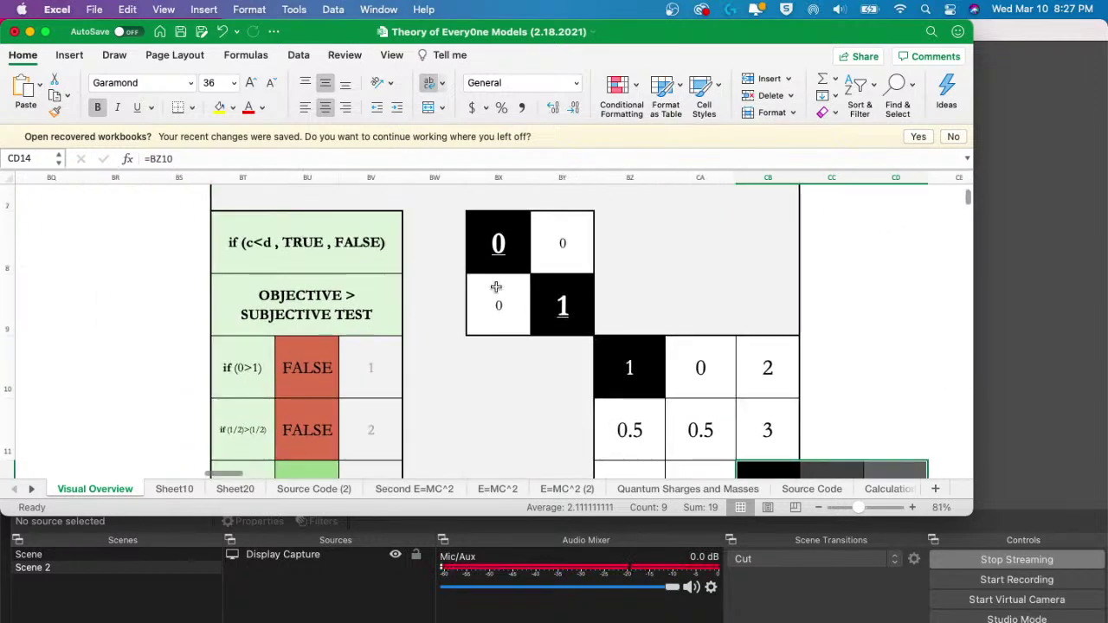
scroll(495, 288, down, 5)
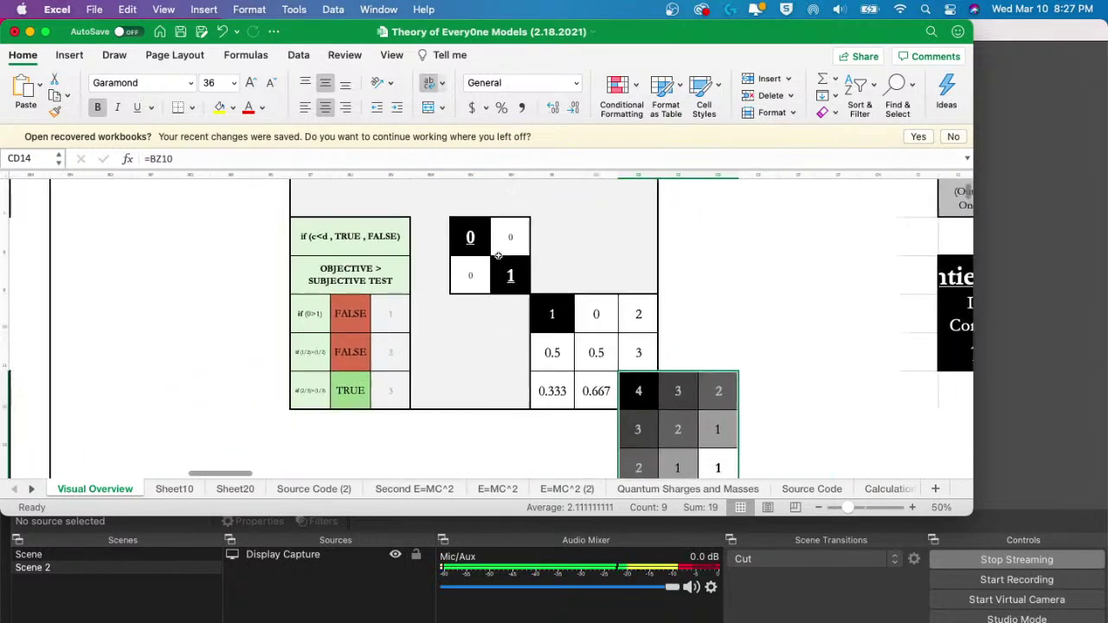
scroll(467, 230, down, 1)
drag(450, 213, 687, 424)
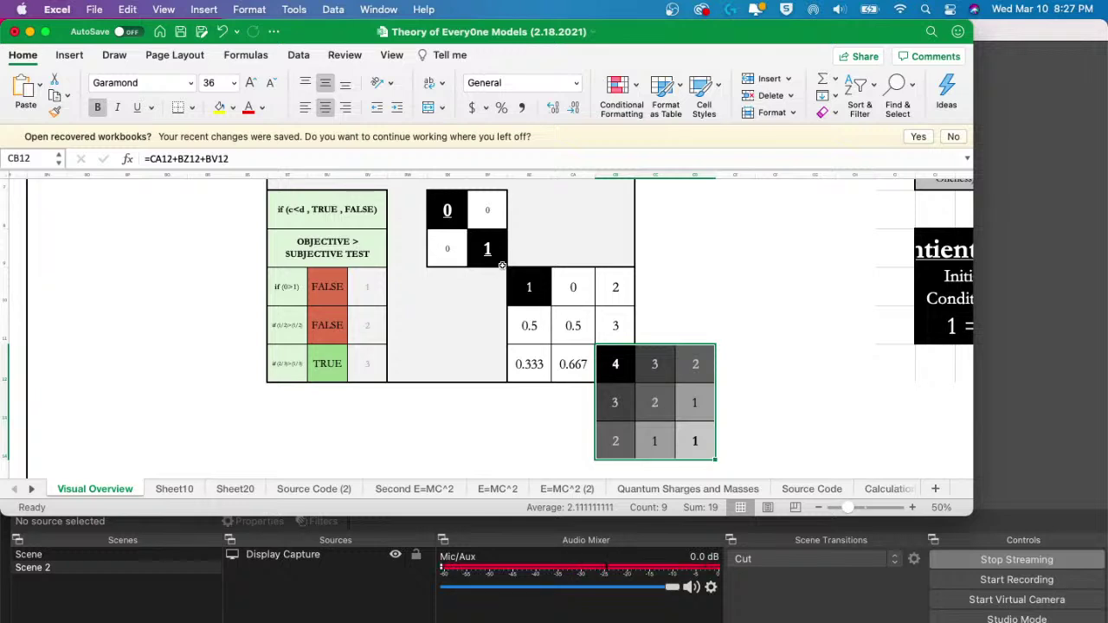
drag(447, 209, 487, 248)
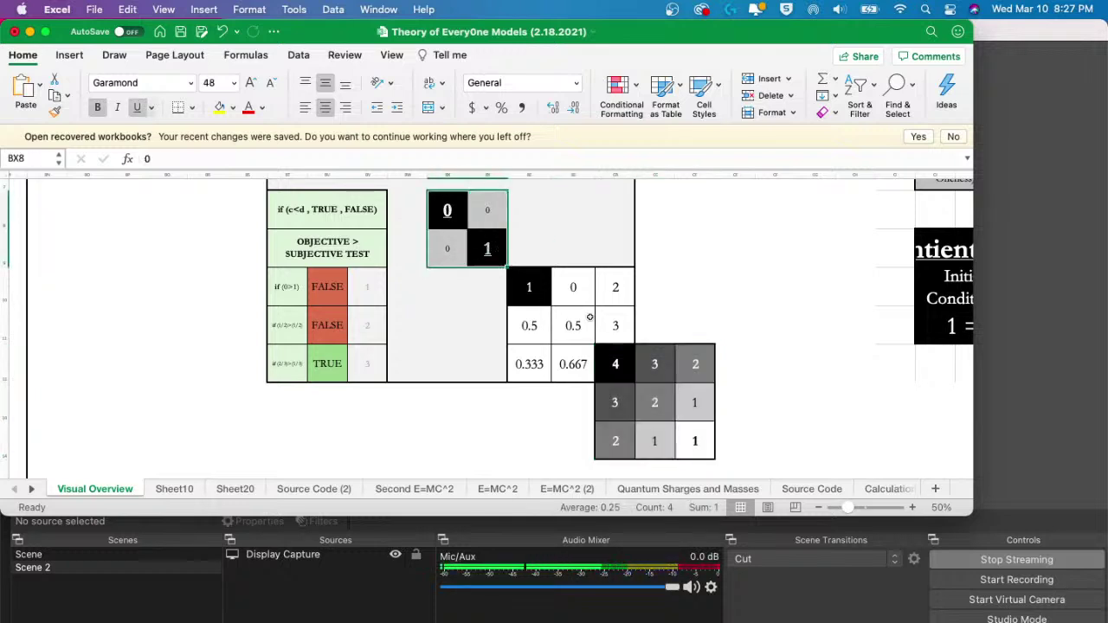
drag(604, 362, 711, 455)
drag(533, 293, 612, 357)
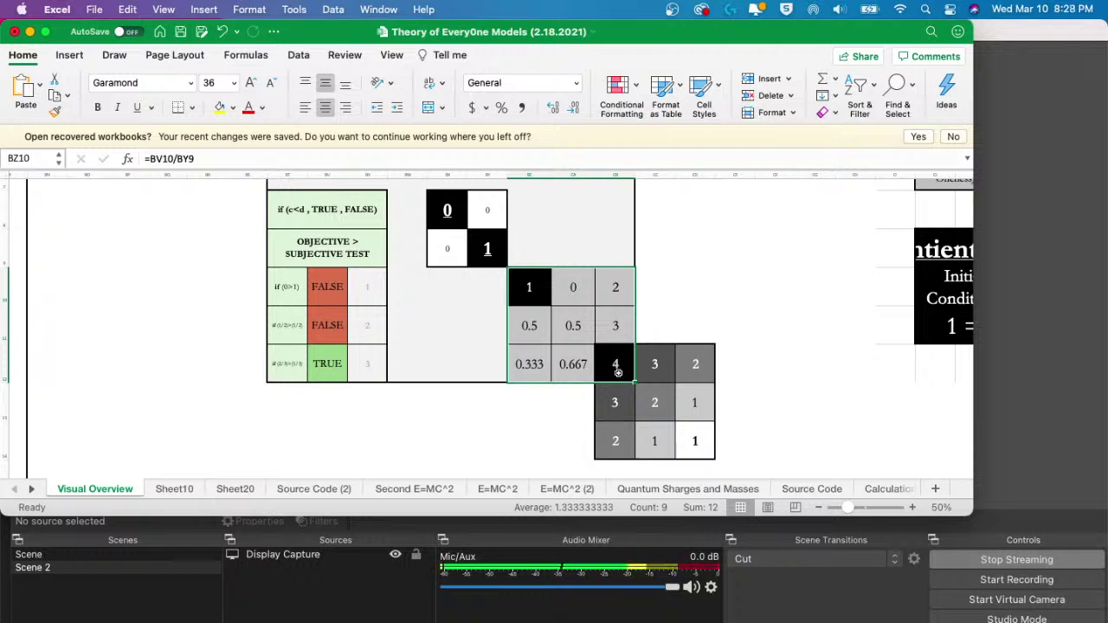
drag(434, 209, 698, 444)
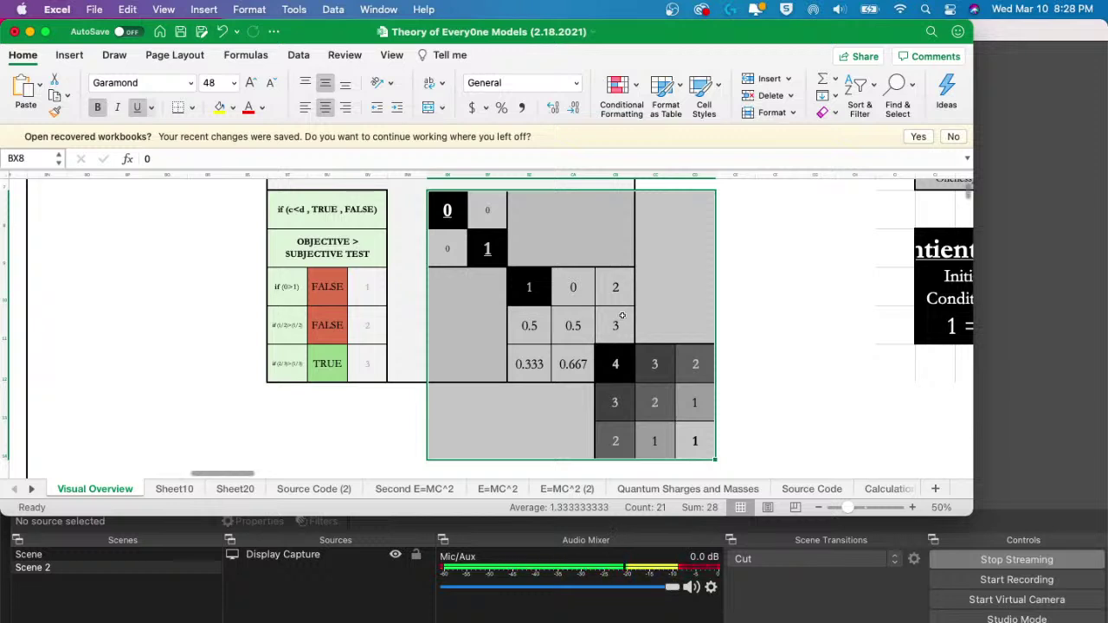
- Review the second creation model's column headings and return to the first model with the coloured number pyramid beneath it
scroll(622, 316, down, 5)
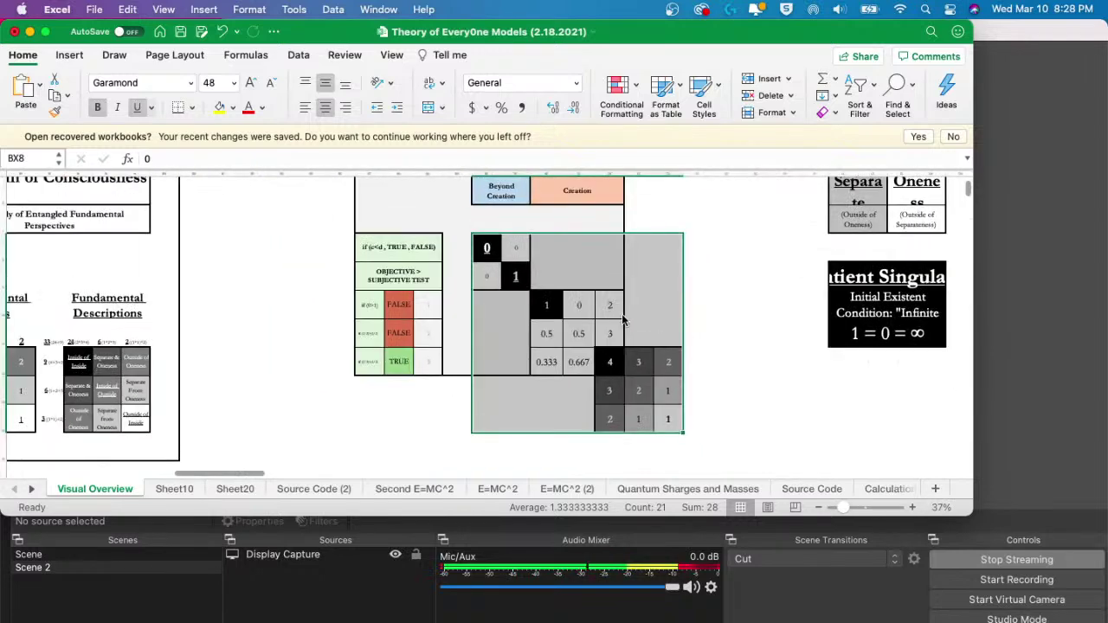
scroll(622, 320, up, 3)
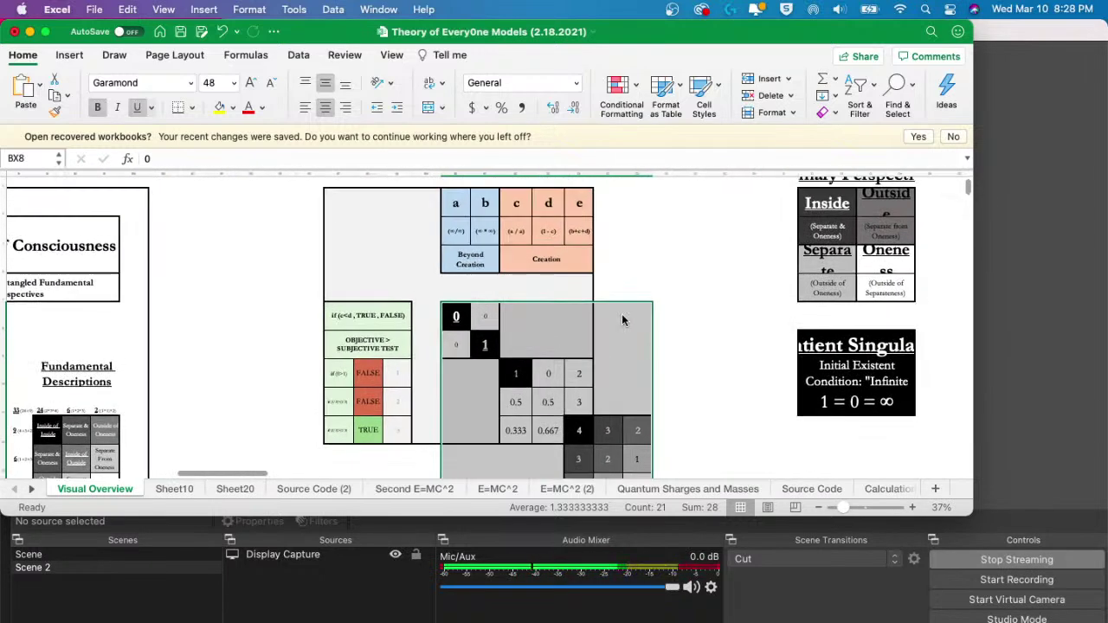
scroll(622, 321, right, 2)
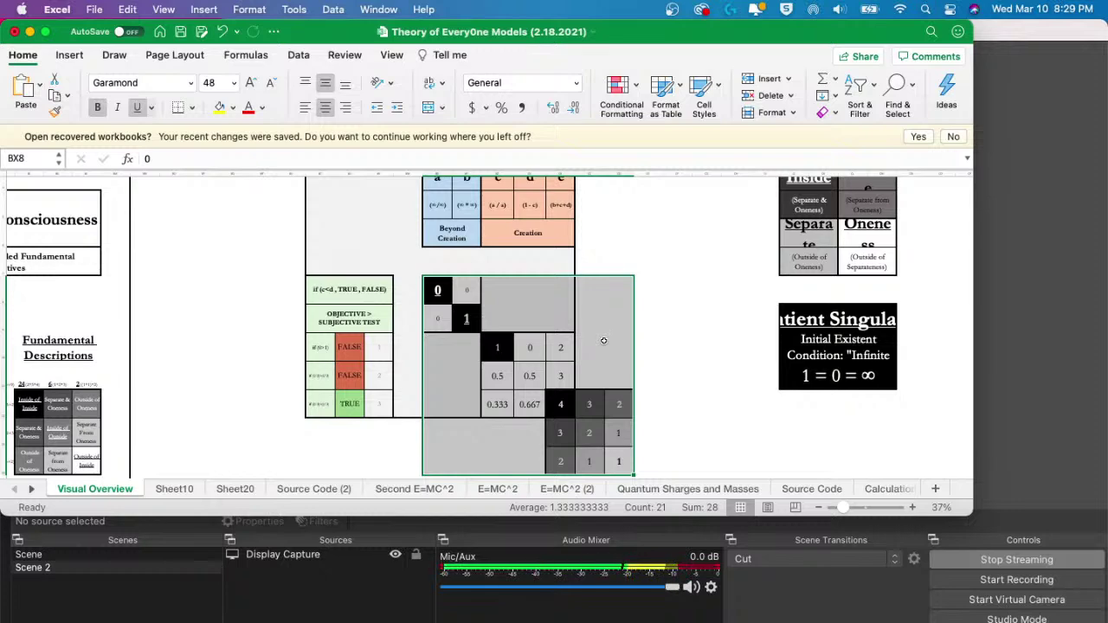
scroll(604, 340, down, 5)
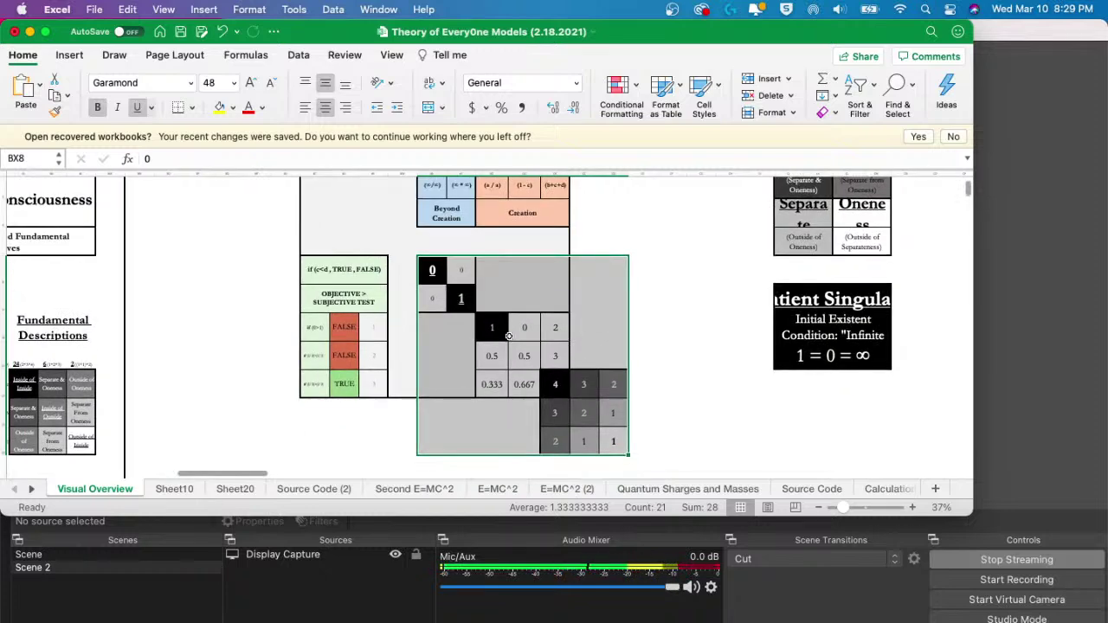
scroll(508, 336, down, 3)
scroll(606, 342, left, 5)
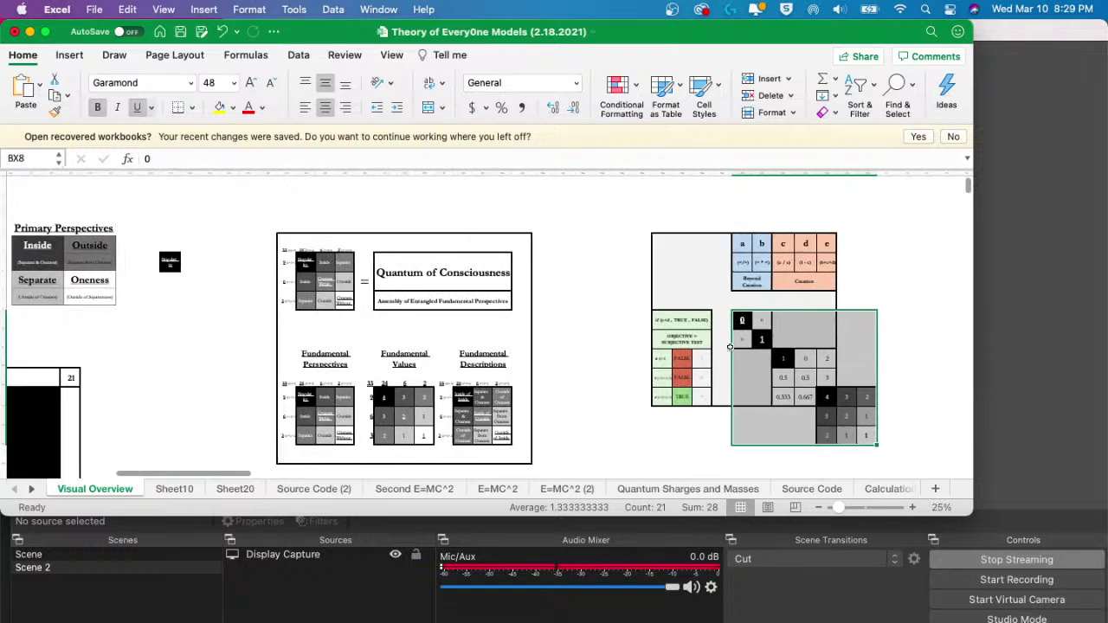
scroll(730, 349, left, 10)
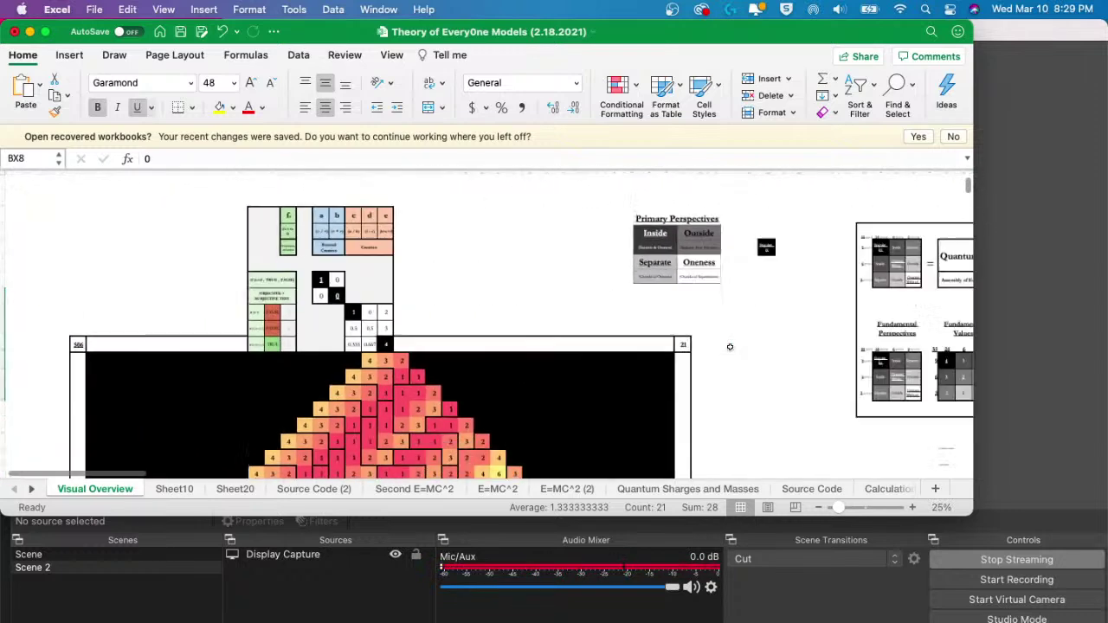
scroll(730, 349, down, 3)
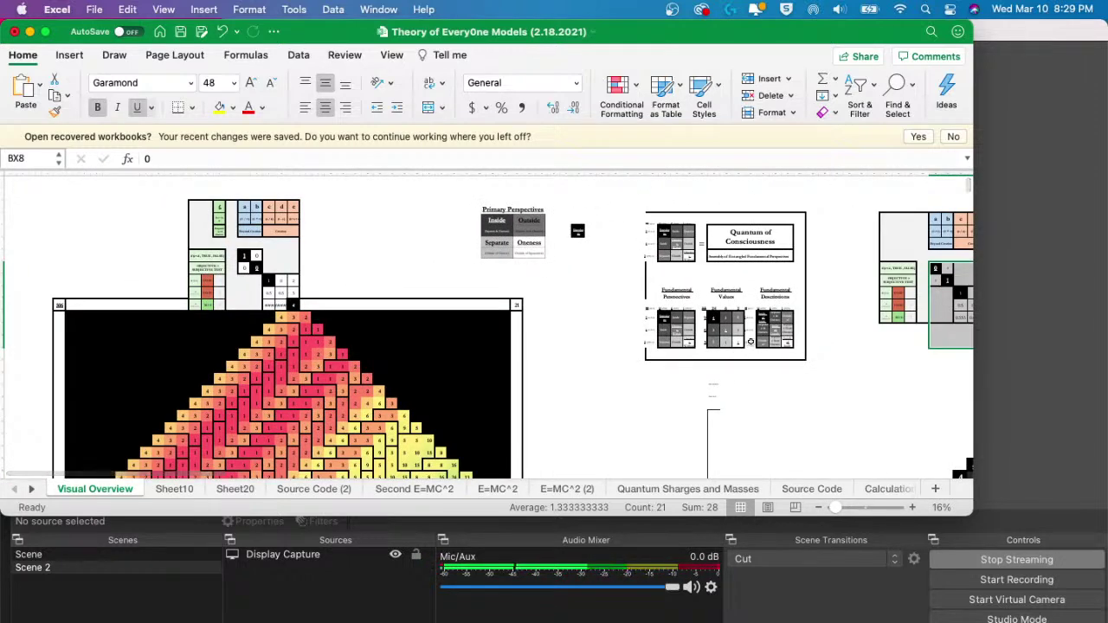
scroll(271, 269, up, 3)
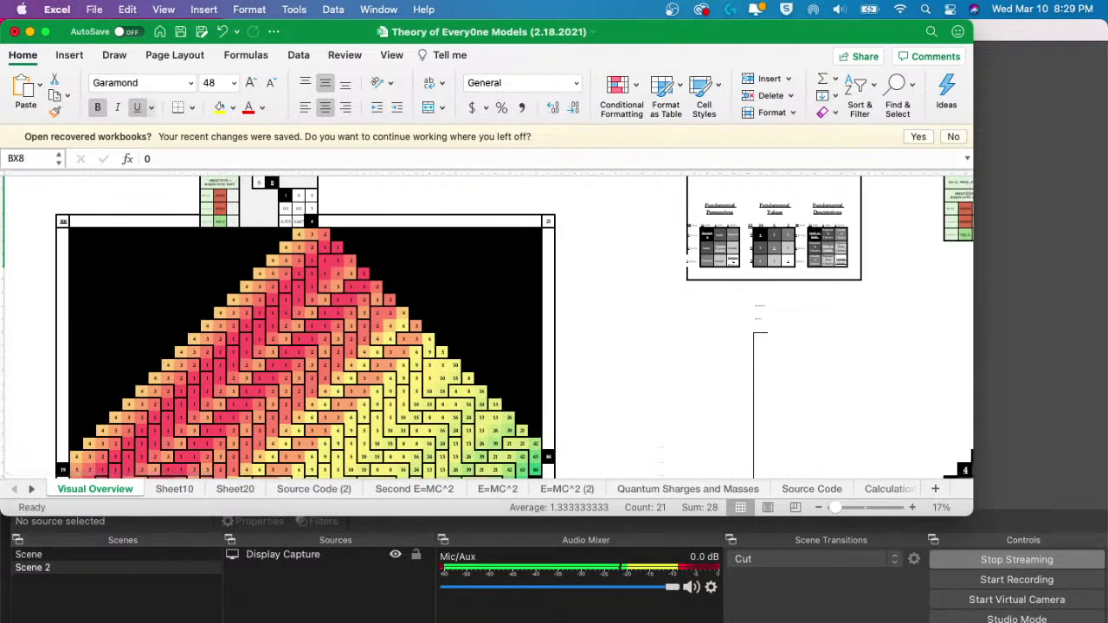
- Enlarge the workbook window to full width and point out the colour-coded number diamond below the first creation model
double_click(970, 513)
scroll(458, 368, down, 3)
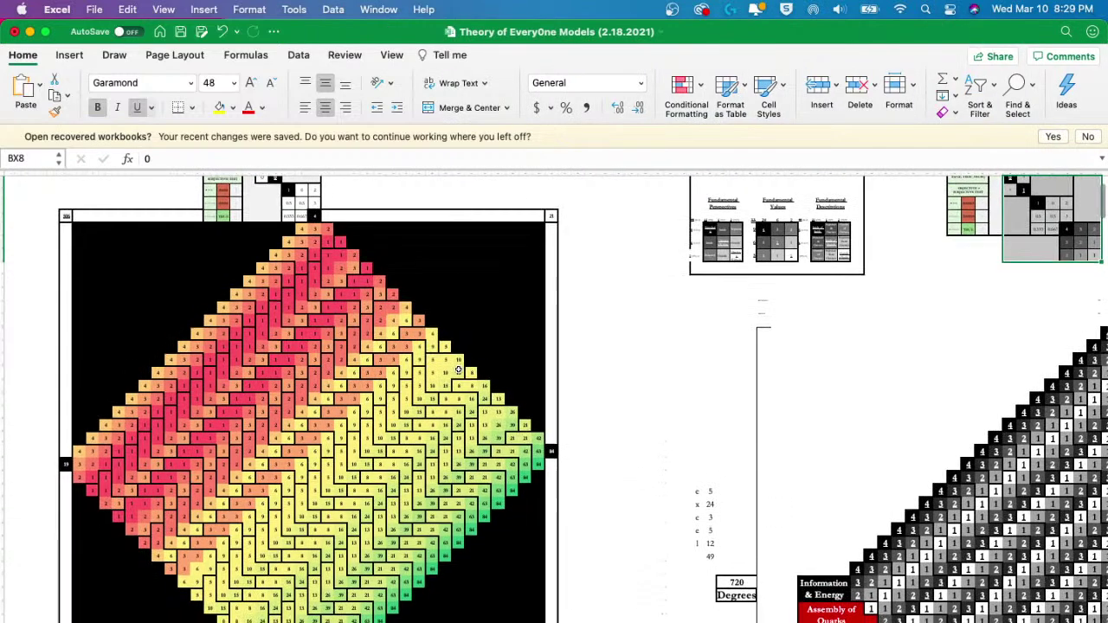
drag(225, 235, 537, 530)
click(609, 436)
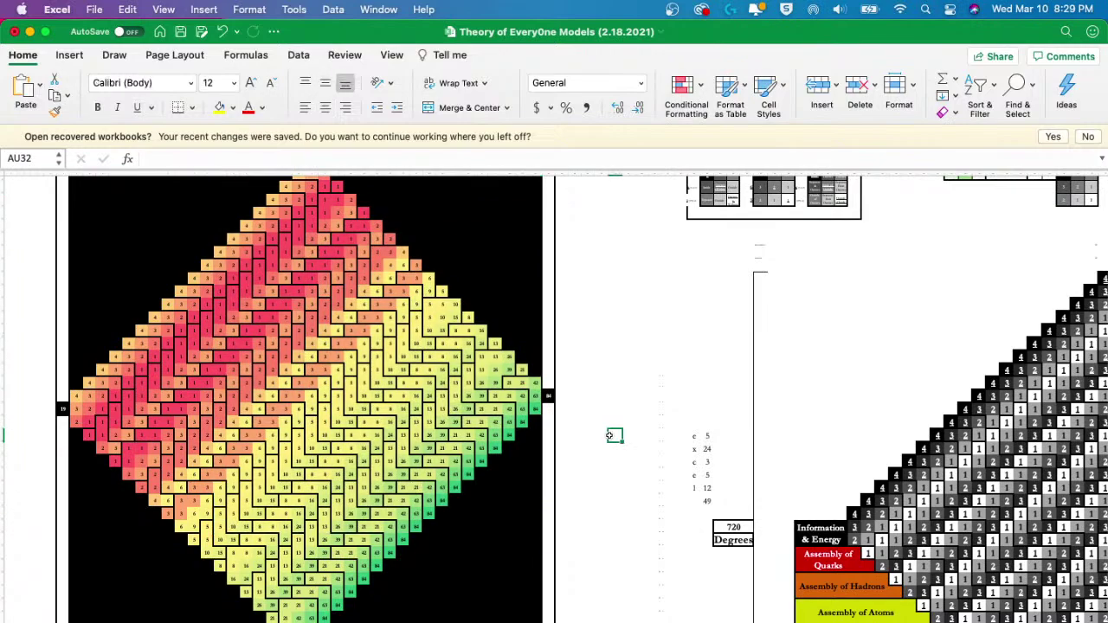
- Show the greyscale assembly diamond labelled Quark to Technology and mark the numbers down its central column
scroll(611, 435, right, 10)
scroll(623, 435, down, 3)
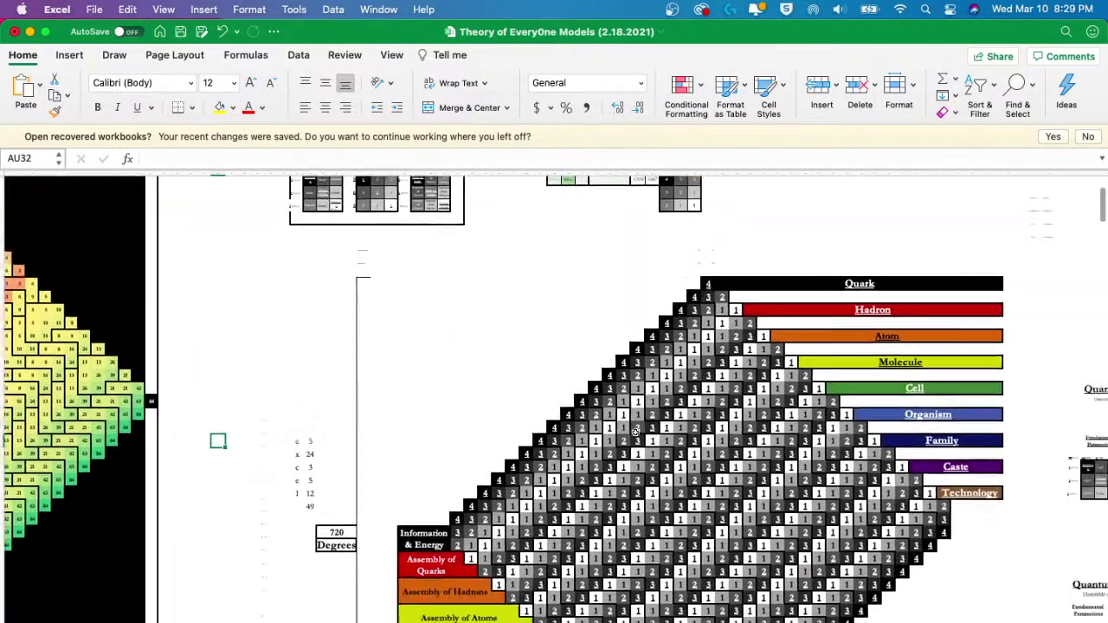
scroll(636, 433, down, 3)
scroll(635, 433, right, 2)
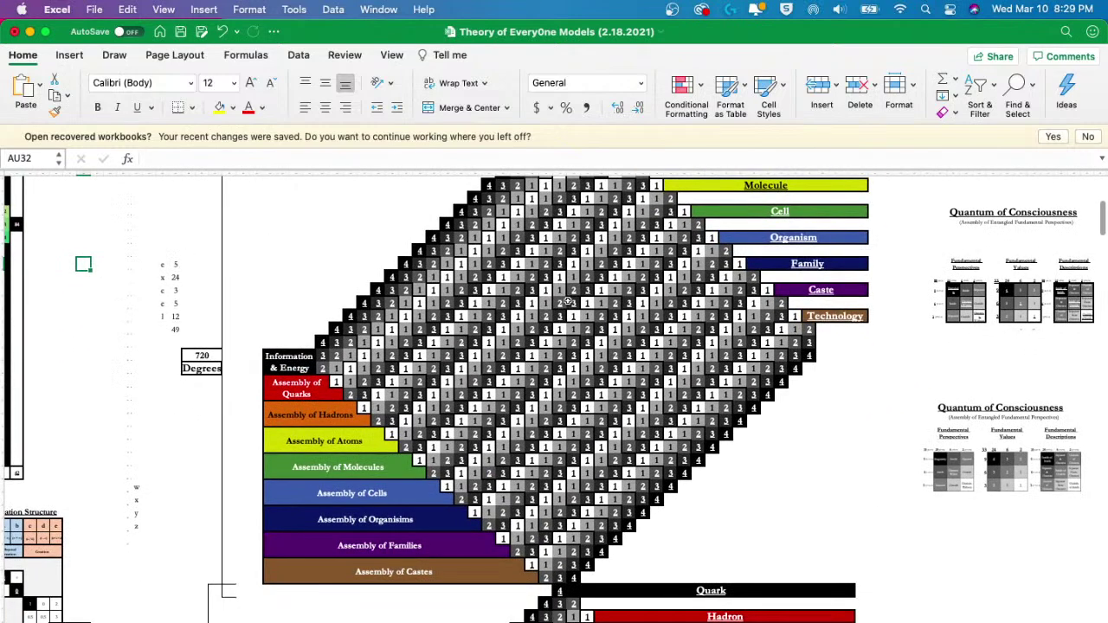
drag(560, 279, 560, 596)
click(506, 419)
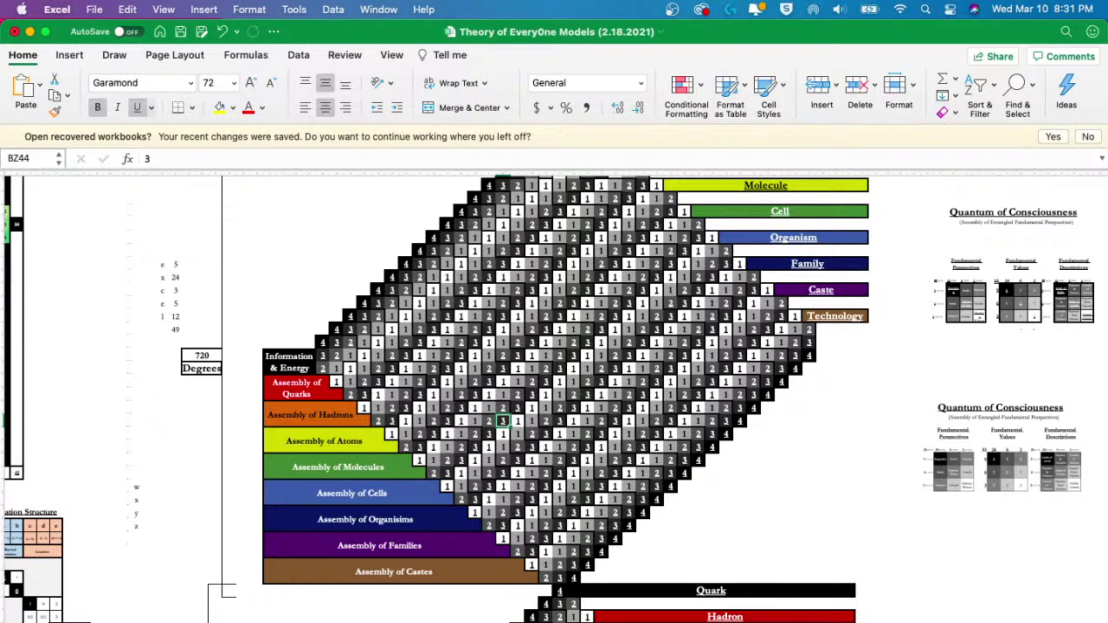
- Browse through the following worksheets, past the Goldstein Verse and United Quantum Force Assembly tables, to the God/Universe particle table
right_click(407, 616)
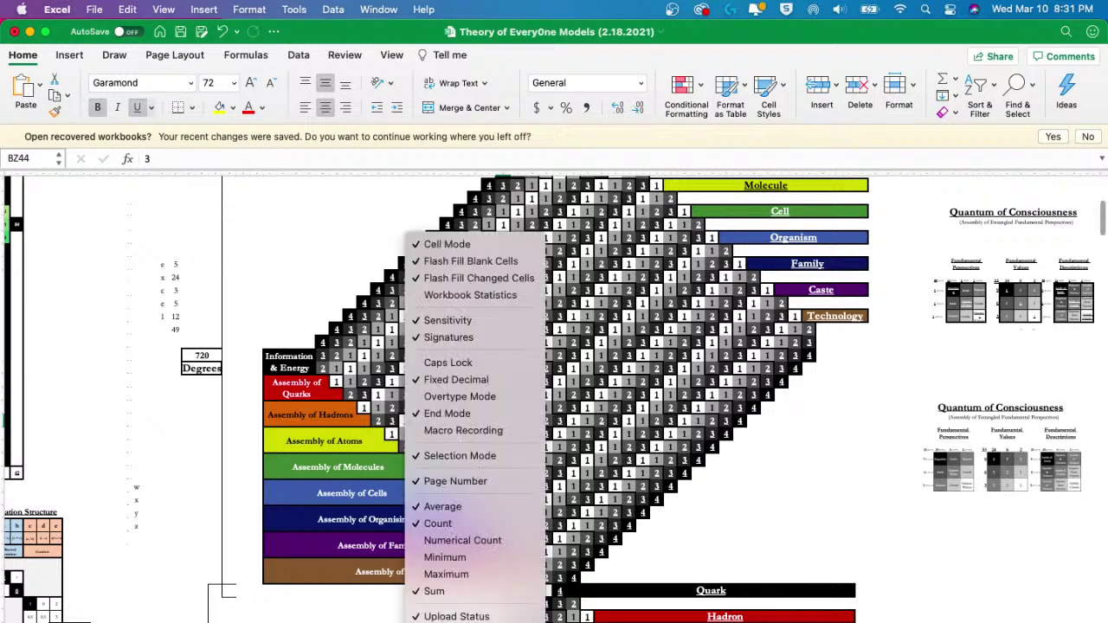
key(Escape)
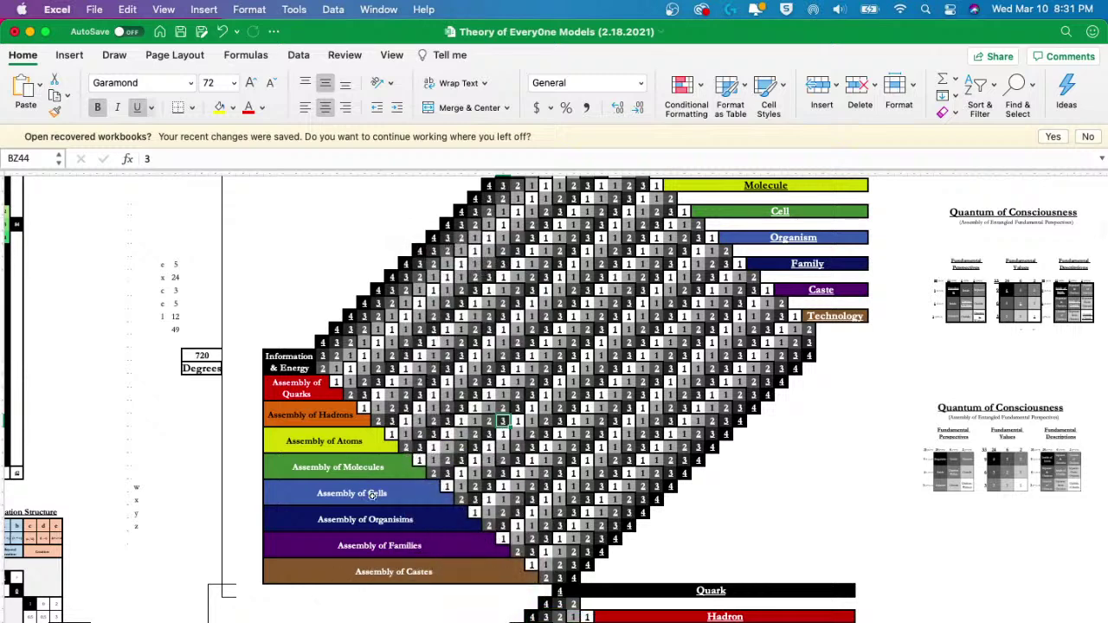
key(ctrl+Page_Down)
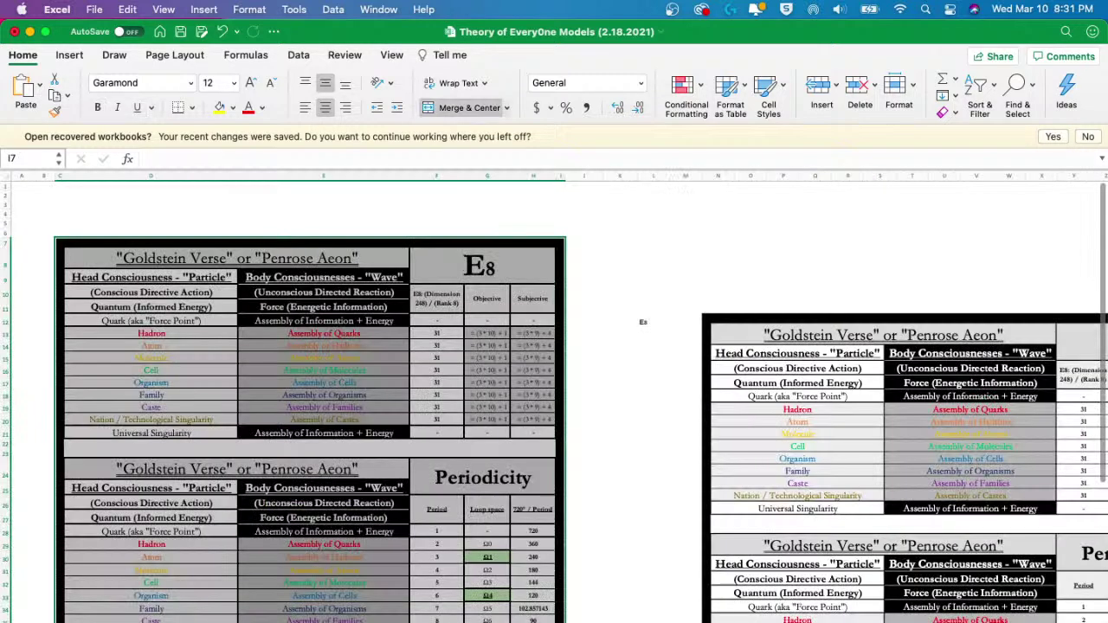
key(ctrl+Page_Down)
key(ctrl+Page_Down)
key(ctrl+Page_Down)
key(ctrl+Page_Down)
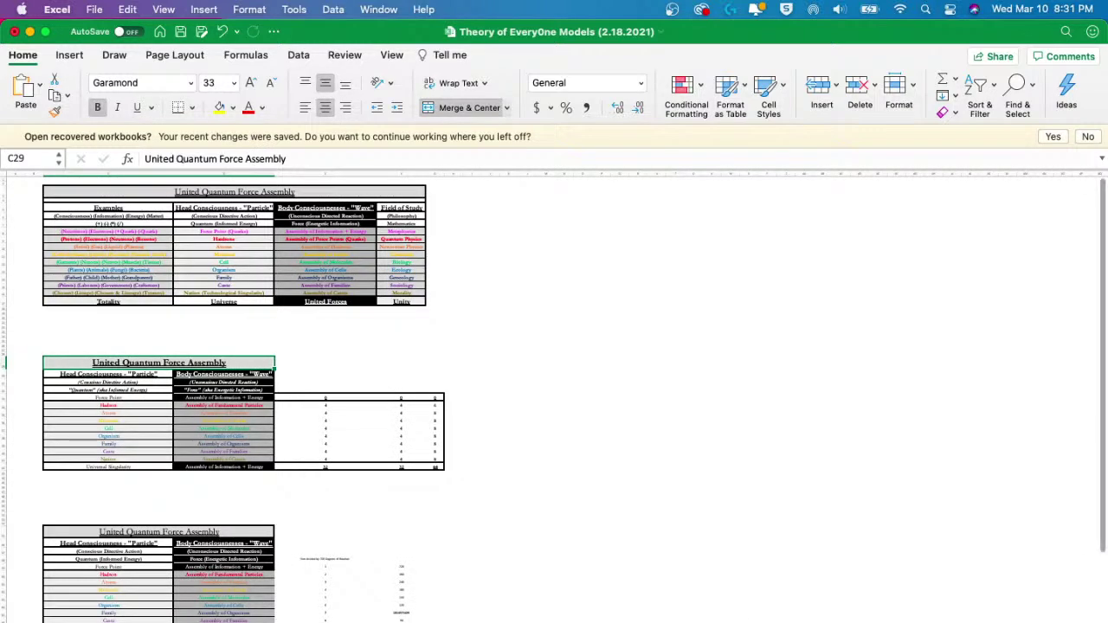
key(ctrl+Page_Down)
key(ctrl+Page_Down)
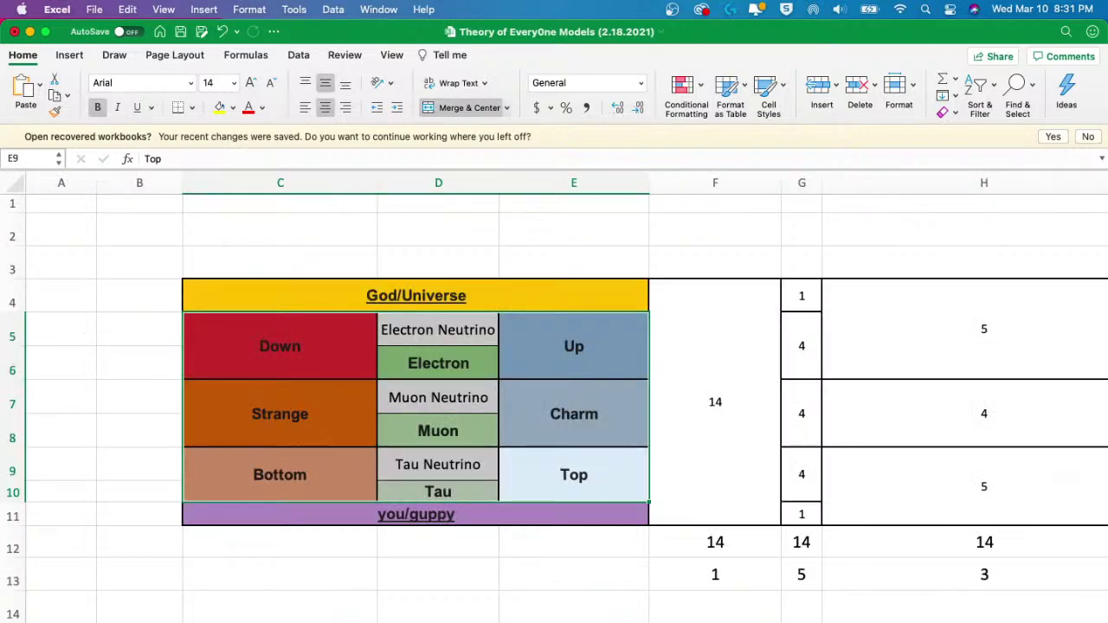
- Browse through the worksheets from the God/Universe table, past the E, M and C^2 calculations, to the red-yellow-green number diamond
key(ctrl+Page_Down)
key(ctrl+Page_Down)
key(ctrl+Page_Down)
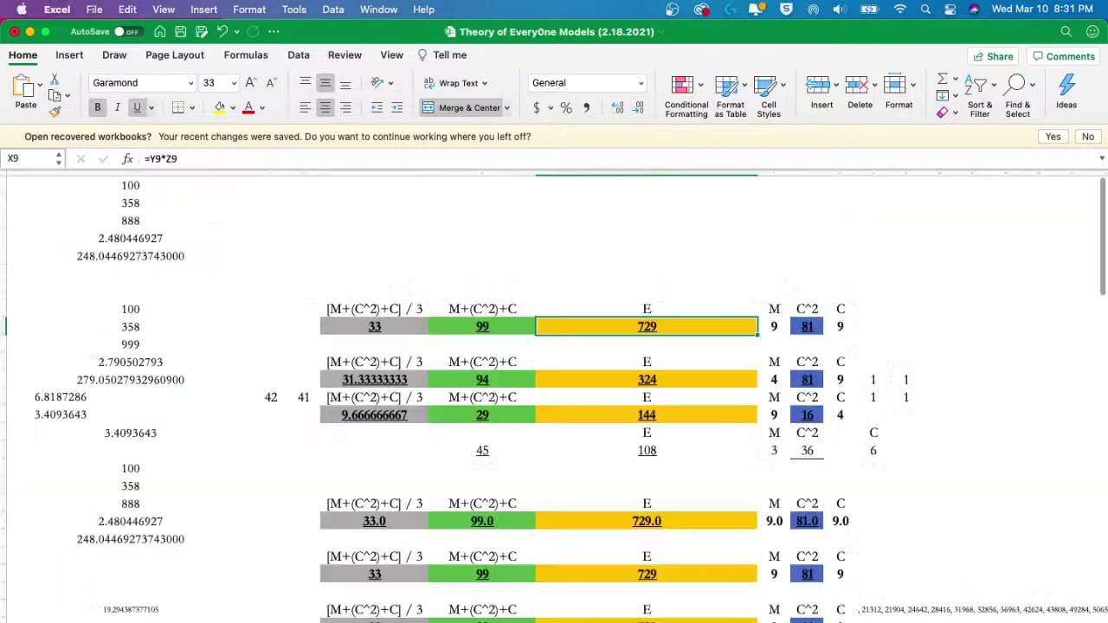
key(ctrl+Page_Down)
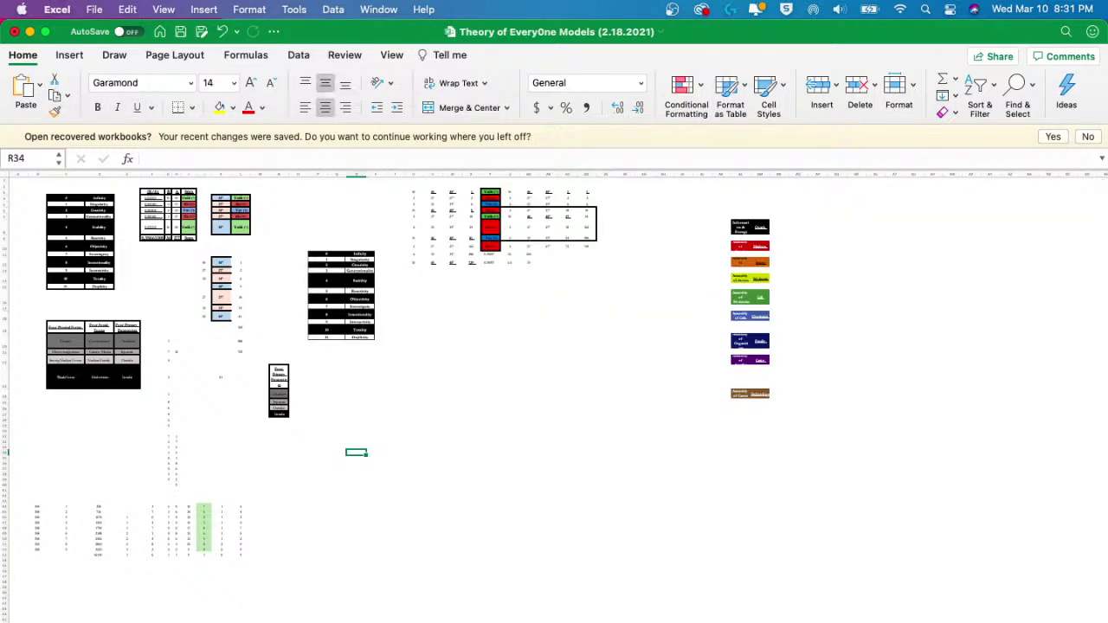
key(ctrl+Page_Down)
key(ctrl+Page_Down)
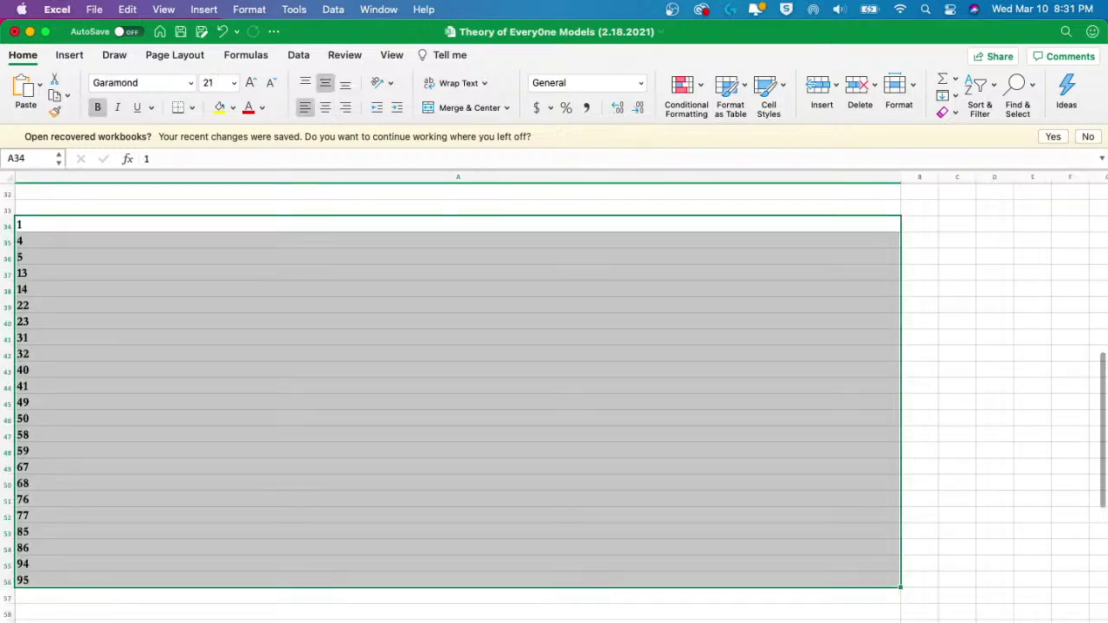
key(ctrl+Page_Down)
key(ctrl+Page_Down)
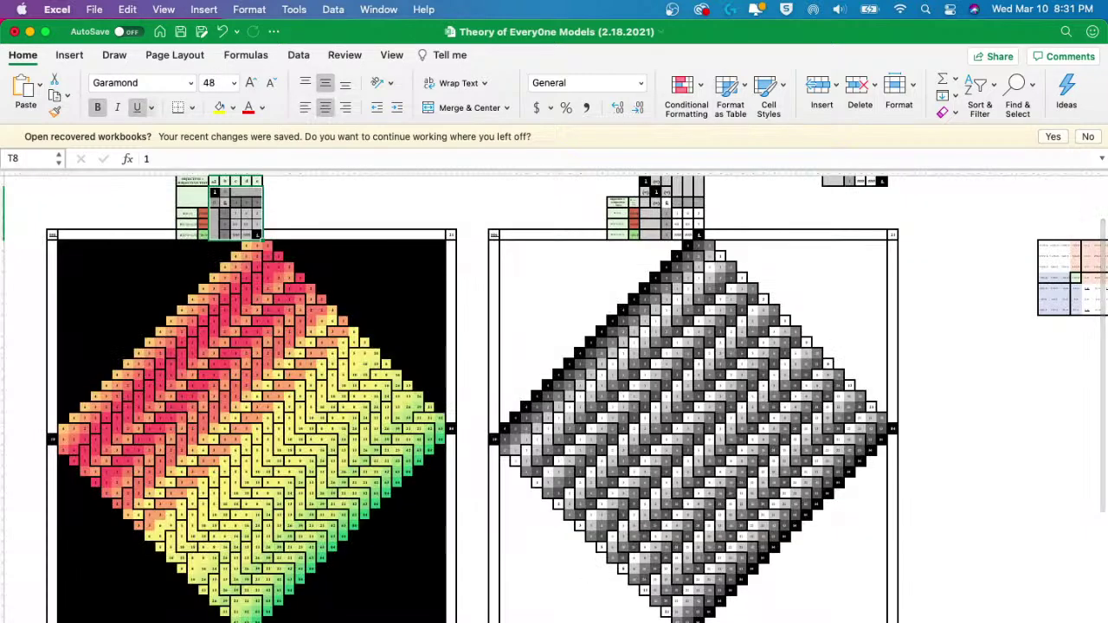
key(ctrl+Page_Up)
key(ctrl+Page_Down)
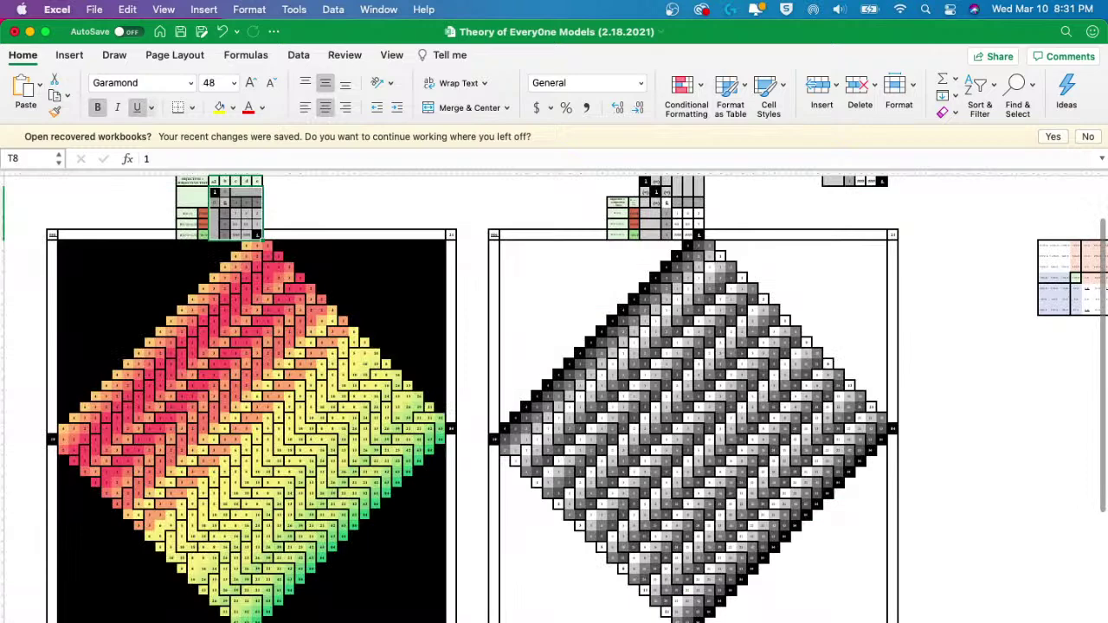
- Browse past the Prime Differences tables and the blue-green diamond to the worksheet with the Quark to Technology assembly diamond
key(ctrl+Page_Down)
key(ctrl+Page_Down)
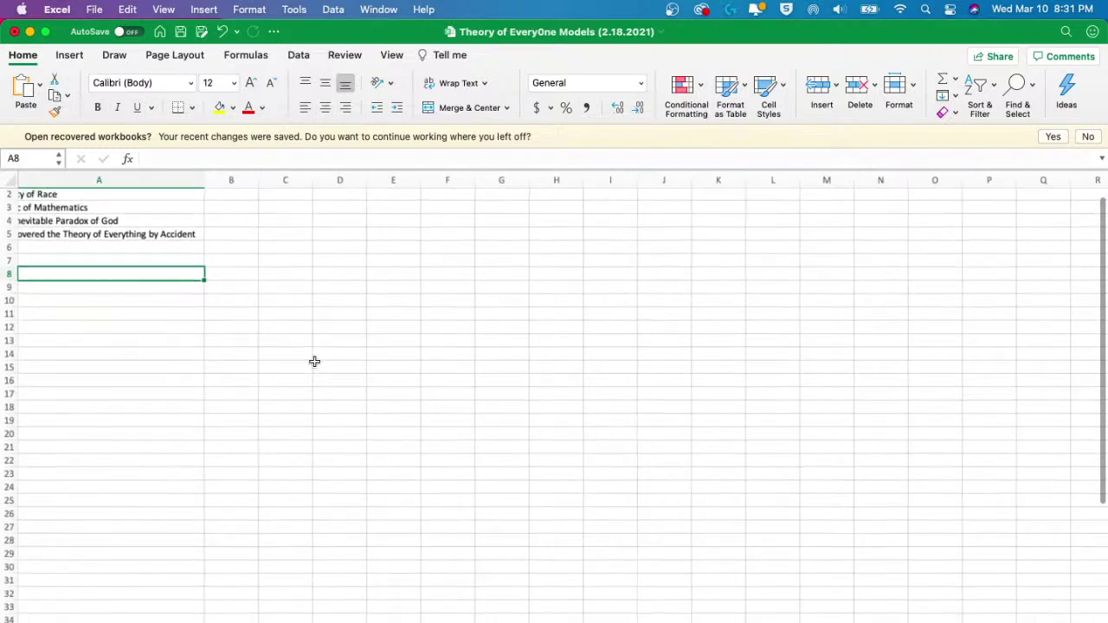
key(ctrl+Page_Up)
key(ctrl+Page_Down)
key(ctrl+Page_Down)
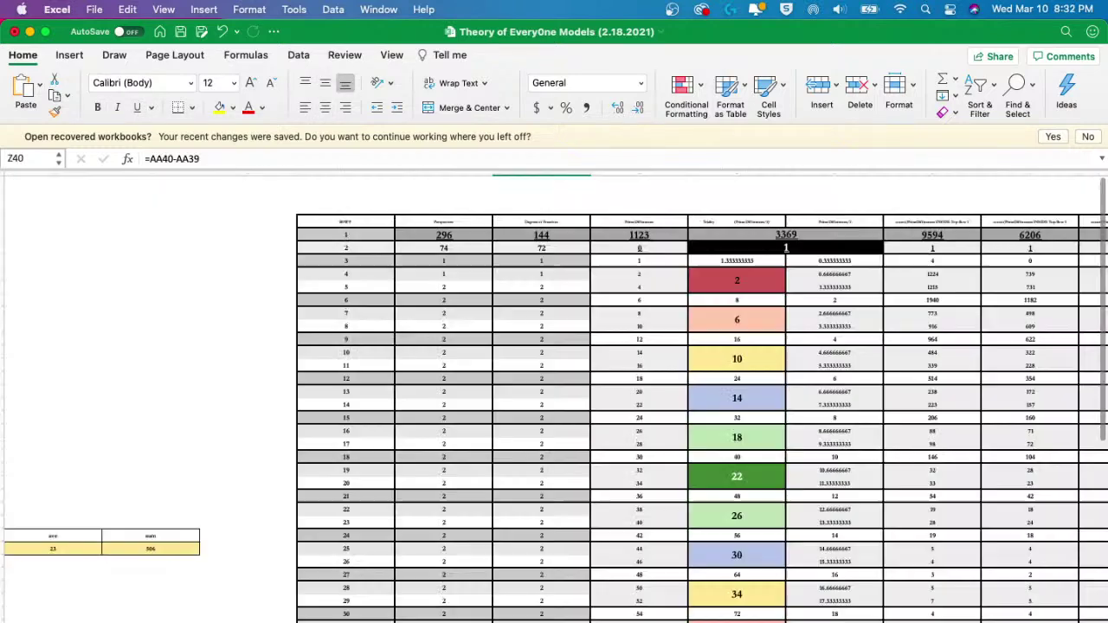
key(ctrl+Page_Down)
key(ctrl+Page_Down)
key(ctrl+Page_Down)
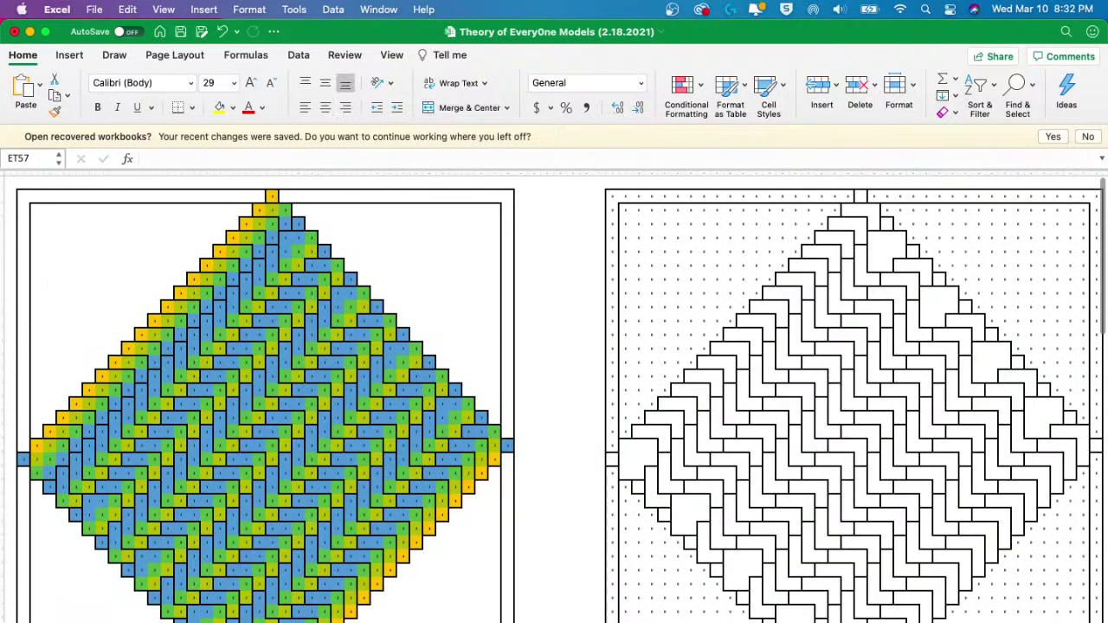
key(ctrl+Page_Down)
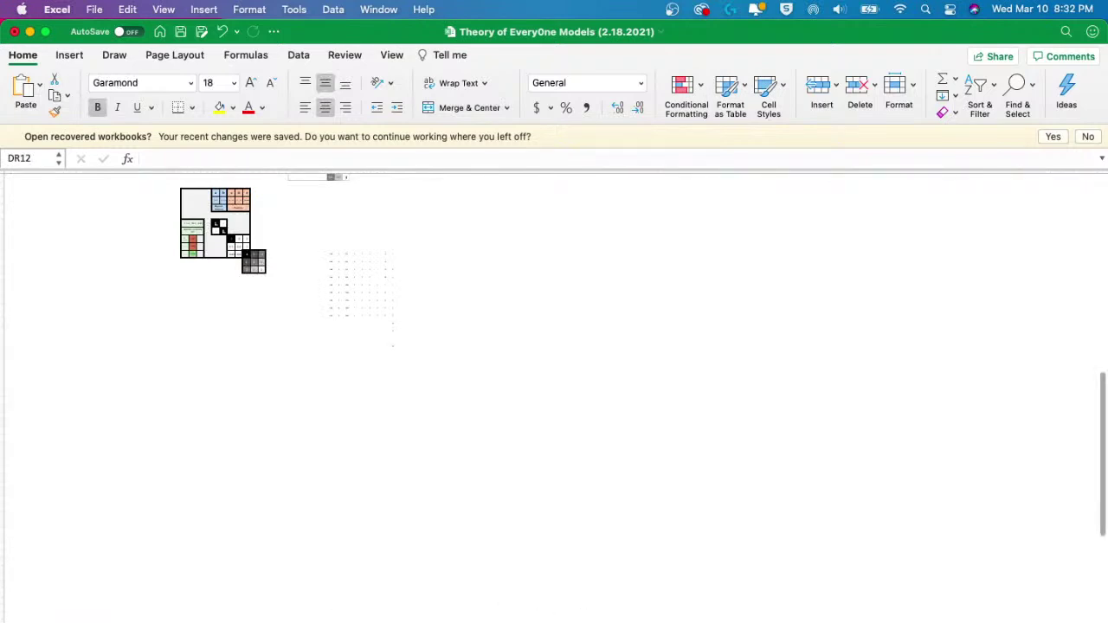
key(ctrl+Page_Down)
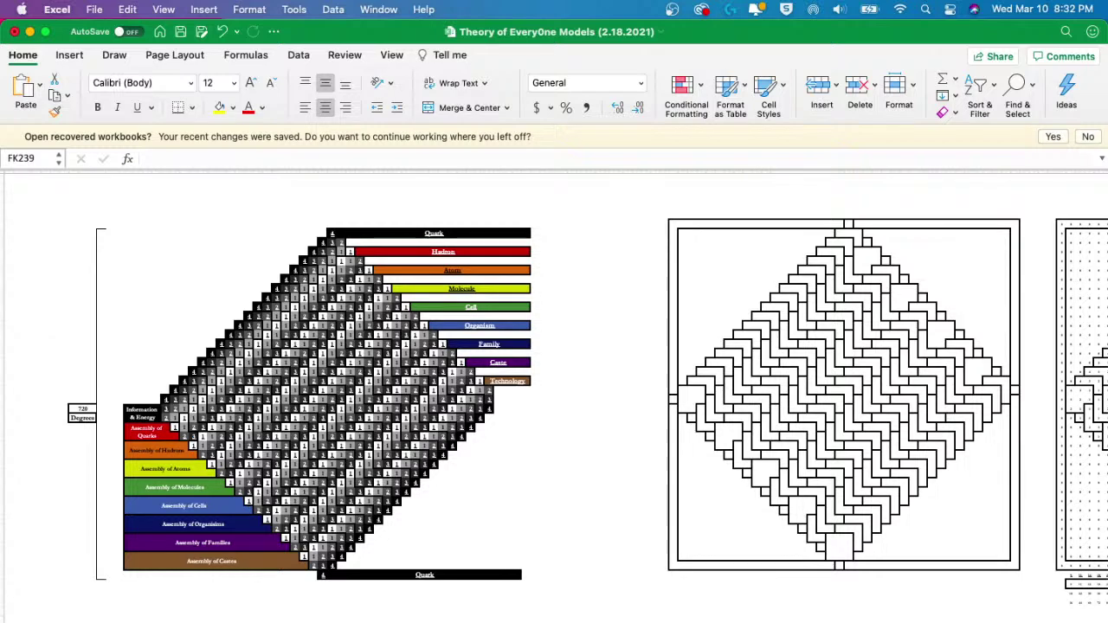
- Mark a block of numbers inside the greyscale assembly diamond and examine its Quark to Technology labels up close
drag(359, 252, 919, 575)
drag(383, 340, 421, 487)
scroll(260, 247, up, 5)
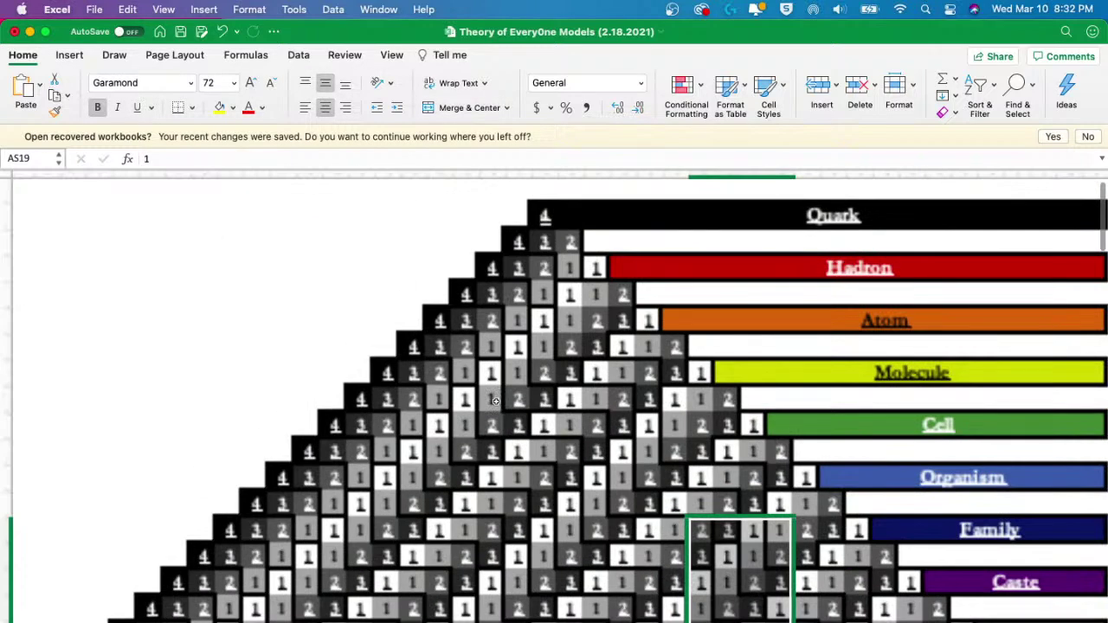
scroll(537, 424, right, 10)
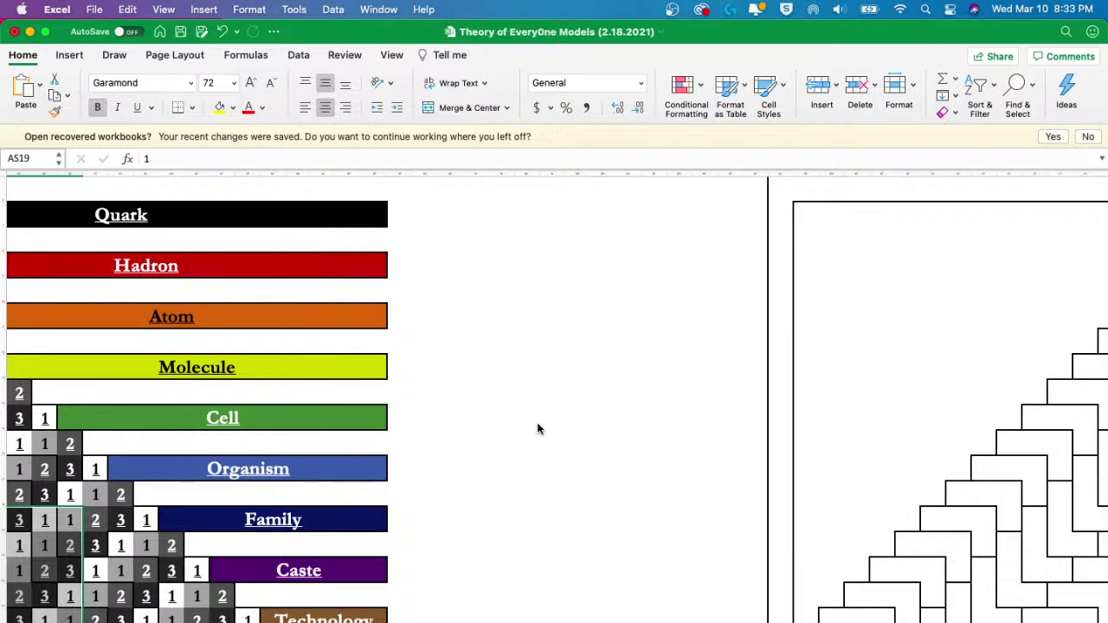
- Select an empty cell beside the assembly diamond and show its level labels together with the 720 Degrees bracket
scroll(537, 429, down, 5)
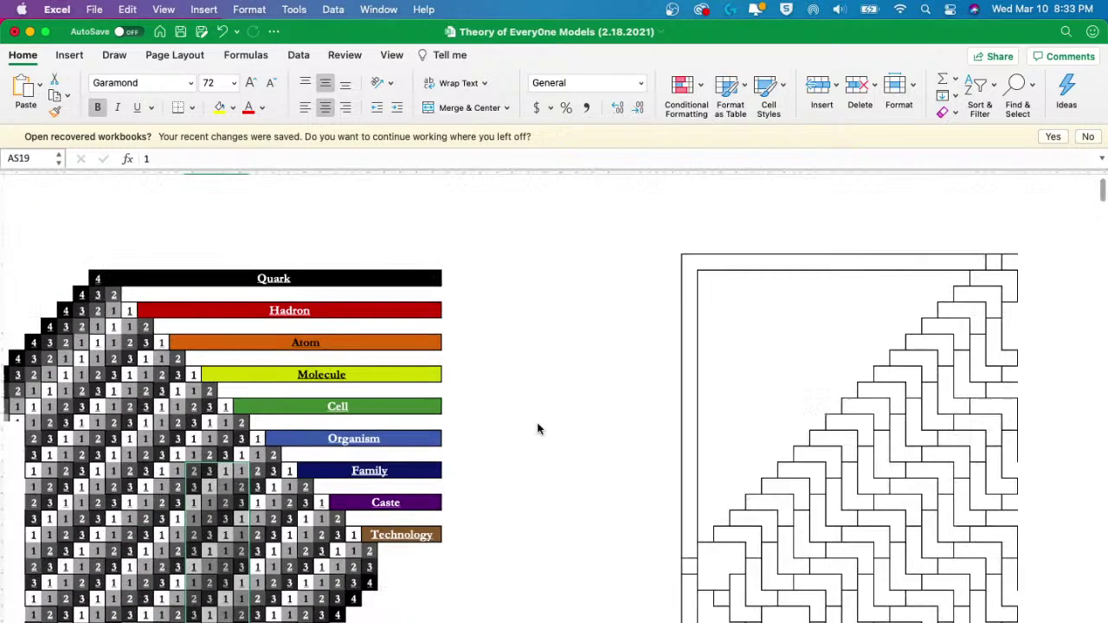
scroll(537, 428, up, 1)
scroll(576, 424, up, 2)
click(562, 411)
scroll(571, 415, left, 8)
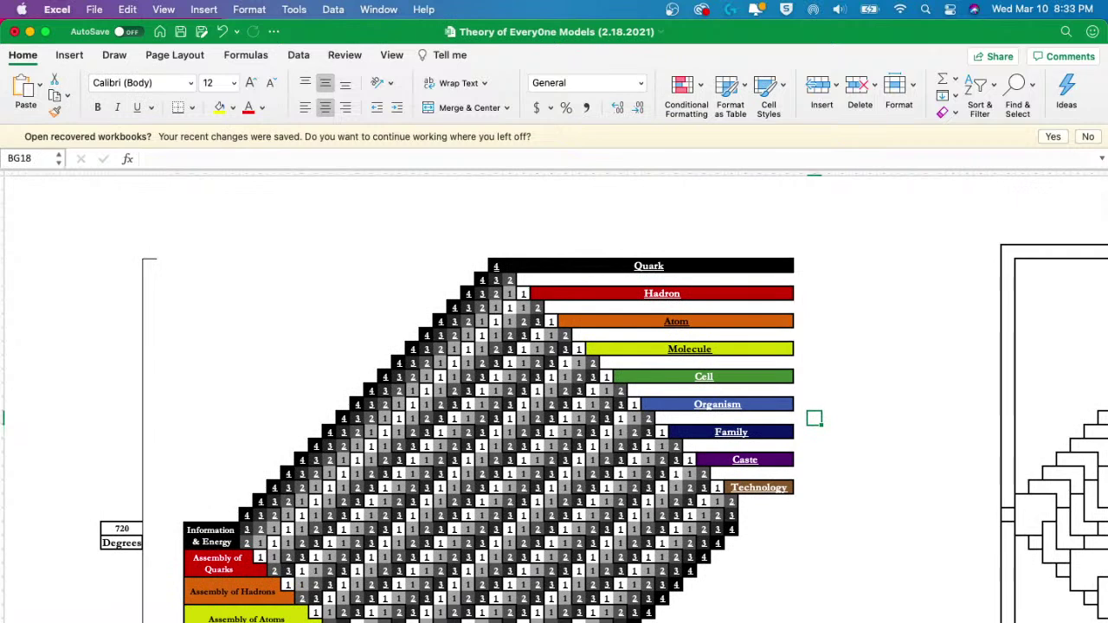
scroll(519, 398, down, 4)
scroll(519, 399, left, 2)
click(511, 431)
- Browse past the Singularity, Goldstein Verse, E/M/C^2 and Fermions tables to the Quantum of Consciousness worksheet
key(ctrl+Page_Down)
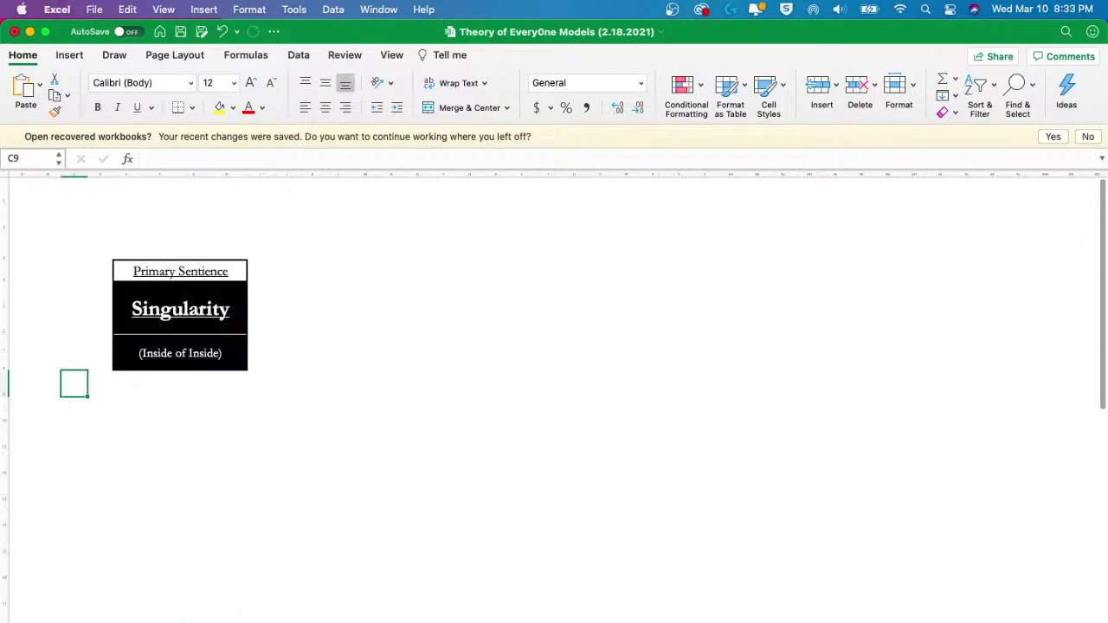
key(ctrl+Page_Down)
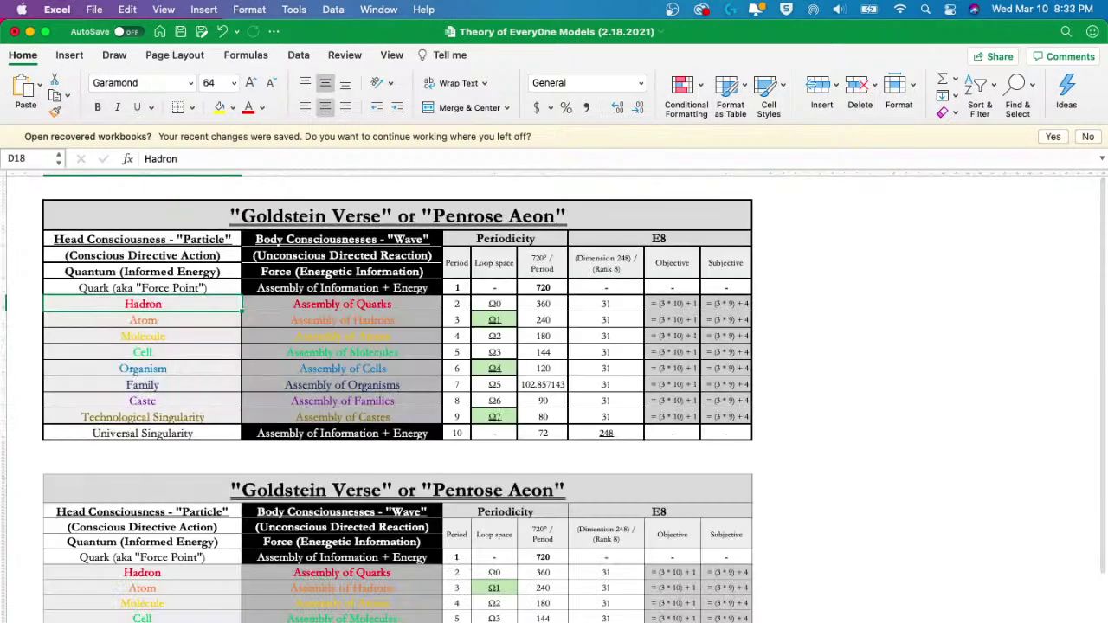
key(ctrl+Page_Down)
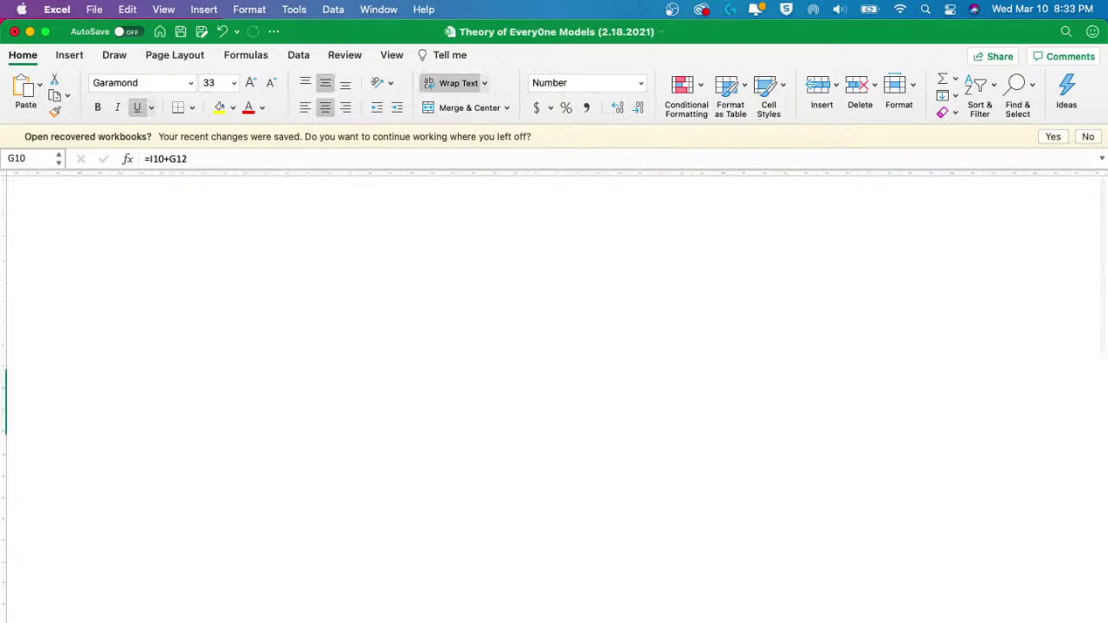
key(ctrl+Page_Down)
key(ctrl+Page_Down)
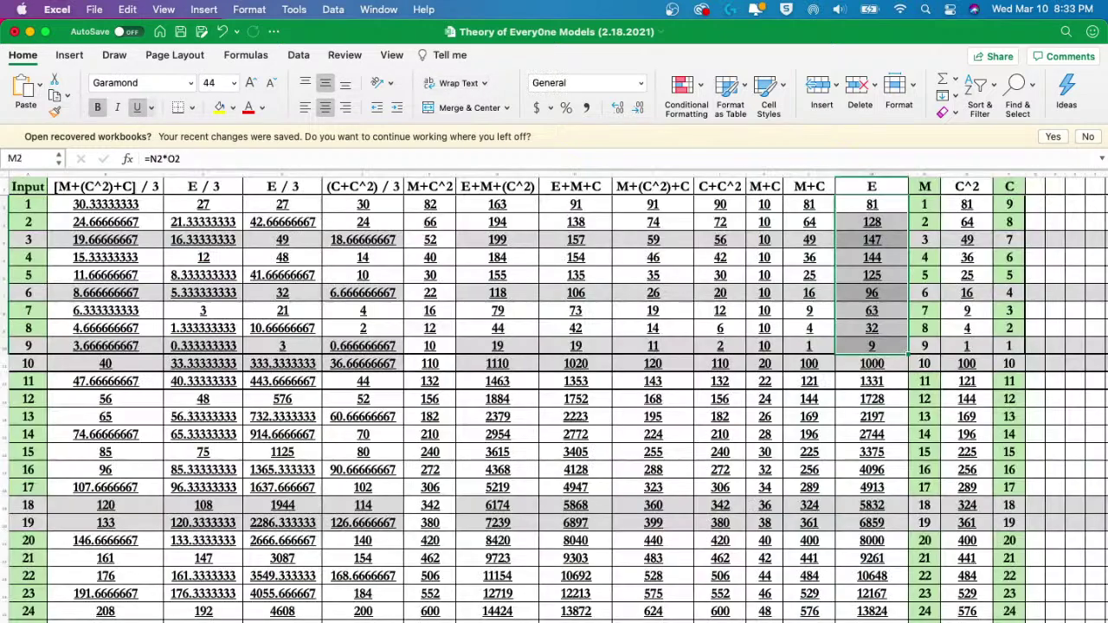
key(ctrl+Page_Down)
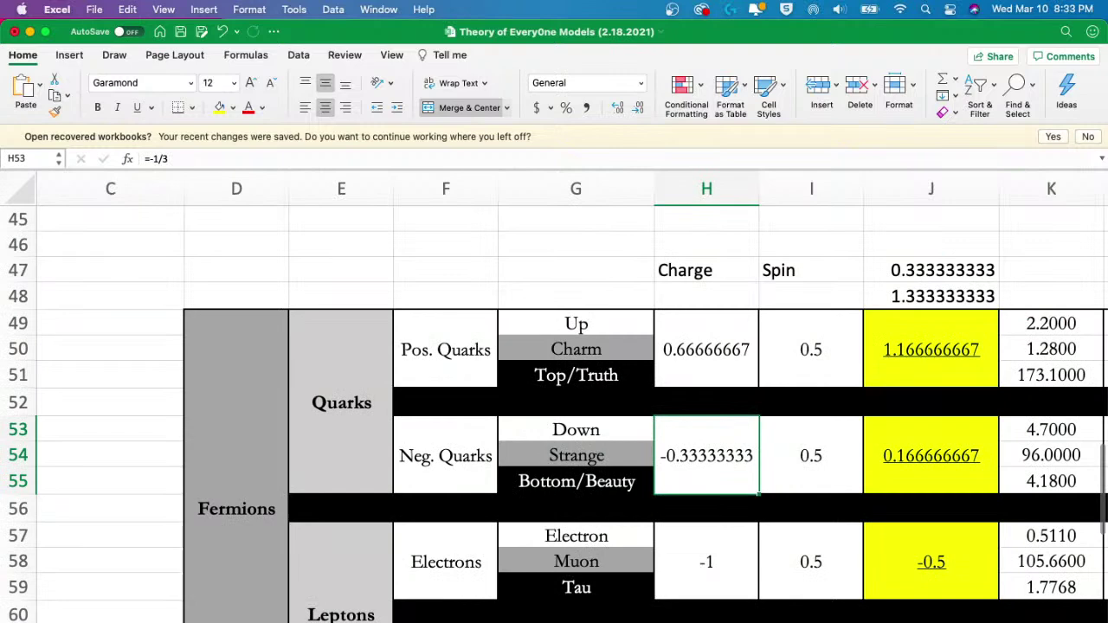
key(ctrl+Page_Down)
key(ctrl+Page_Down)
key(ctrl+Page_Down)
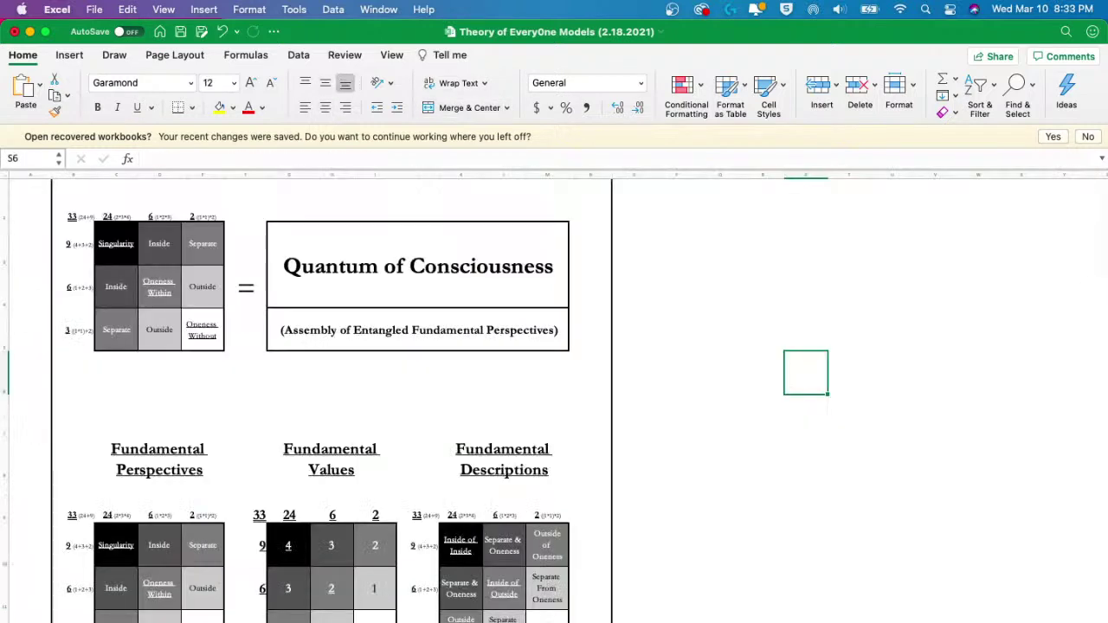
- Go past the assembly diamond to the worksheet collecting several number diamonds and show the greyscale diamonds at its top
key(ctrl+Page_Down)
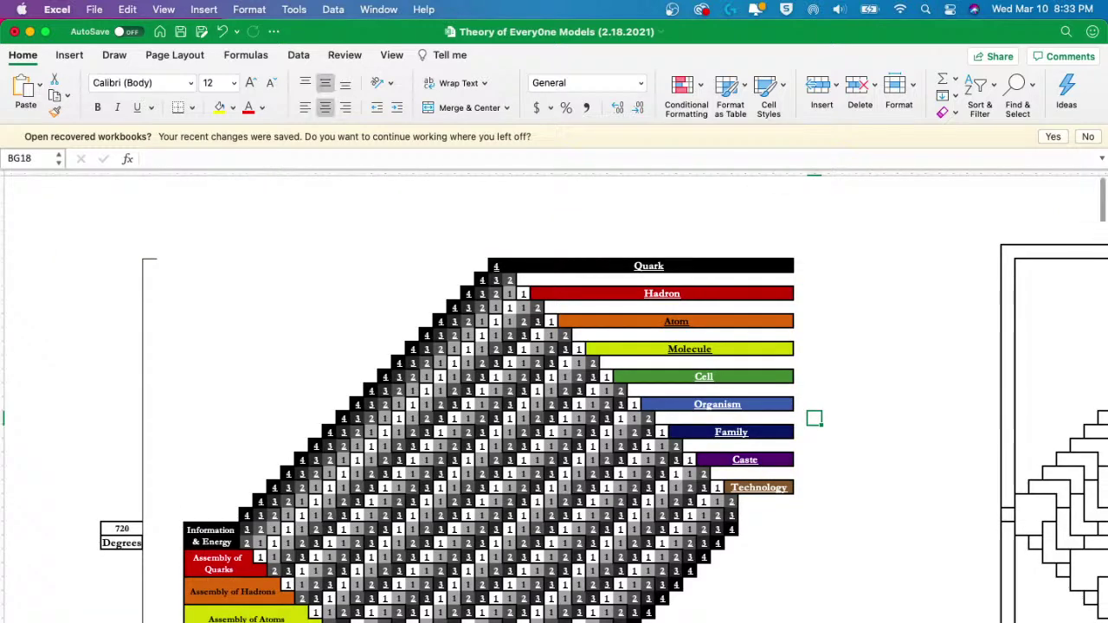
key(ctrl+Page_Down)
key(ctrl+Page_Down)
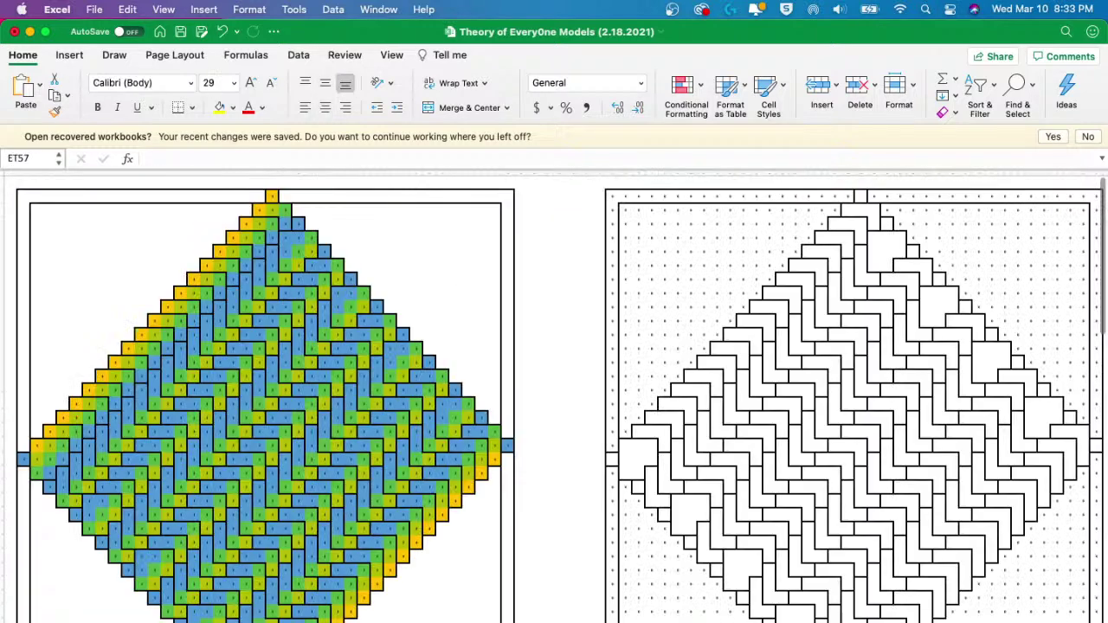
key(ctrl+Page_Up)
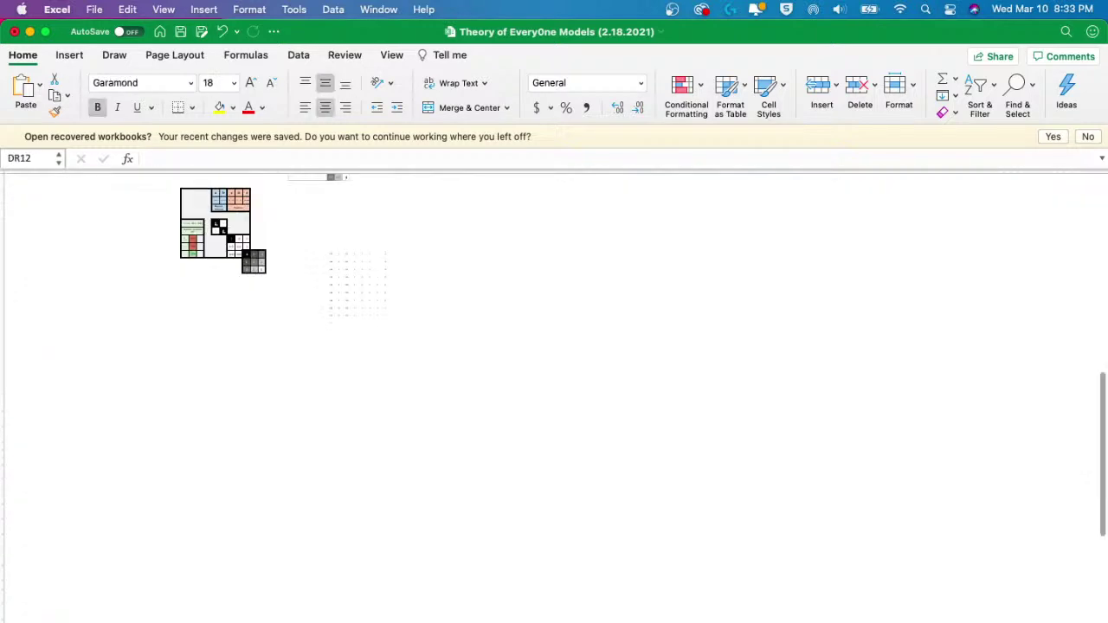
scroll(804, 485, up, 10)
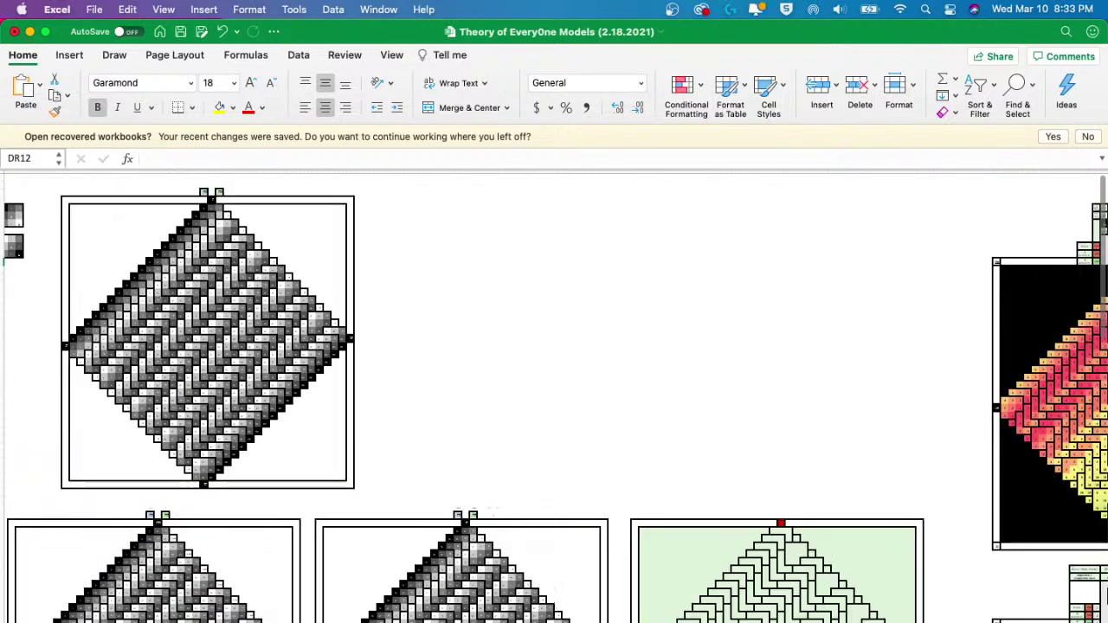
scroll(554, 398, left, 3)
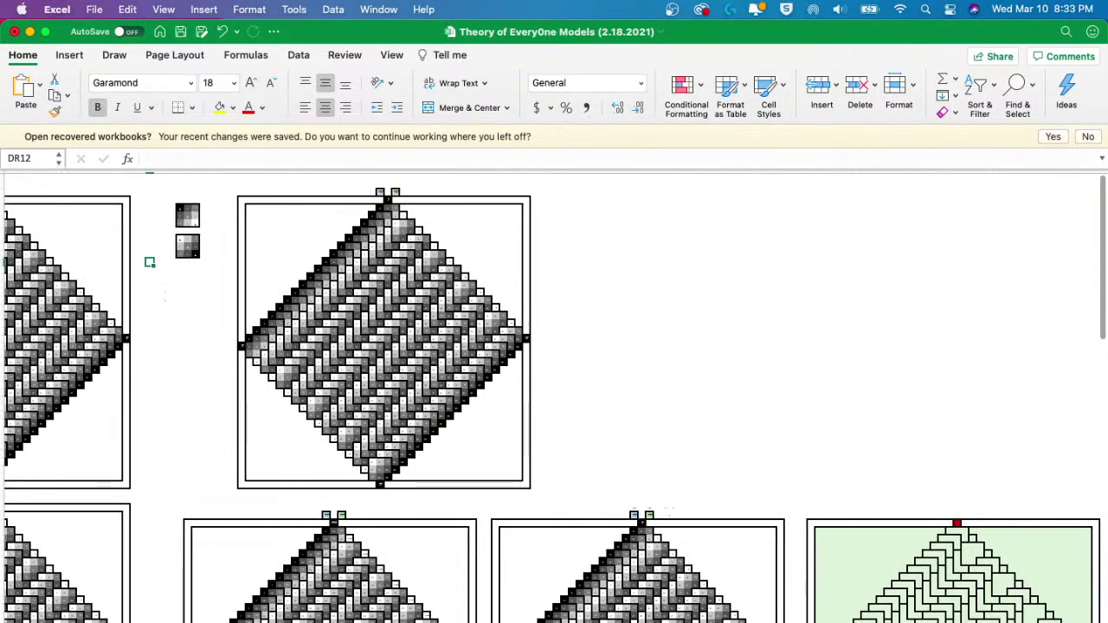
- Browse past the Prime Differences table, the coloured diamond and the written theory statements to the two side-by-side greyscale diamonds
key(ctrl+Page_Up)
key(ctrl+Page_Up)
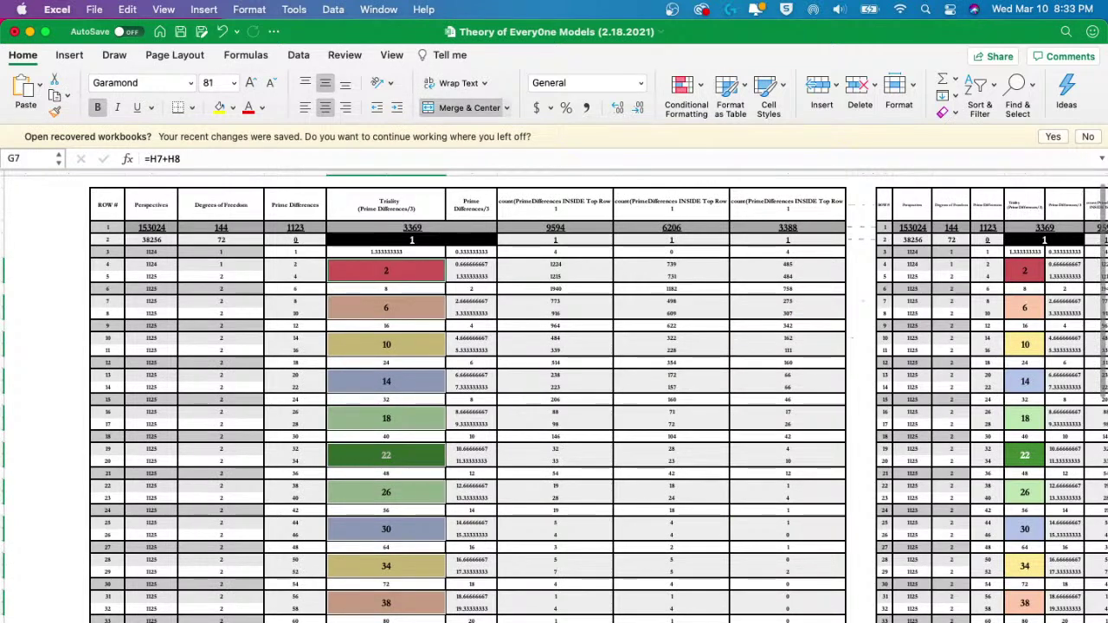
key(ctrl+Page_Up)
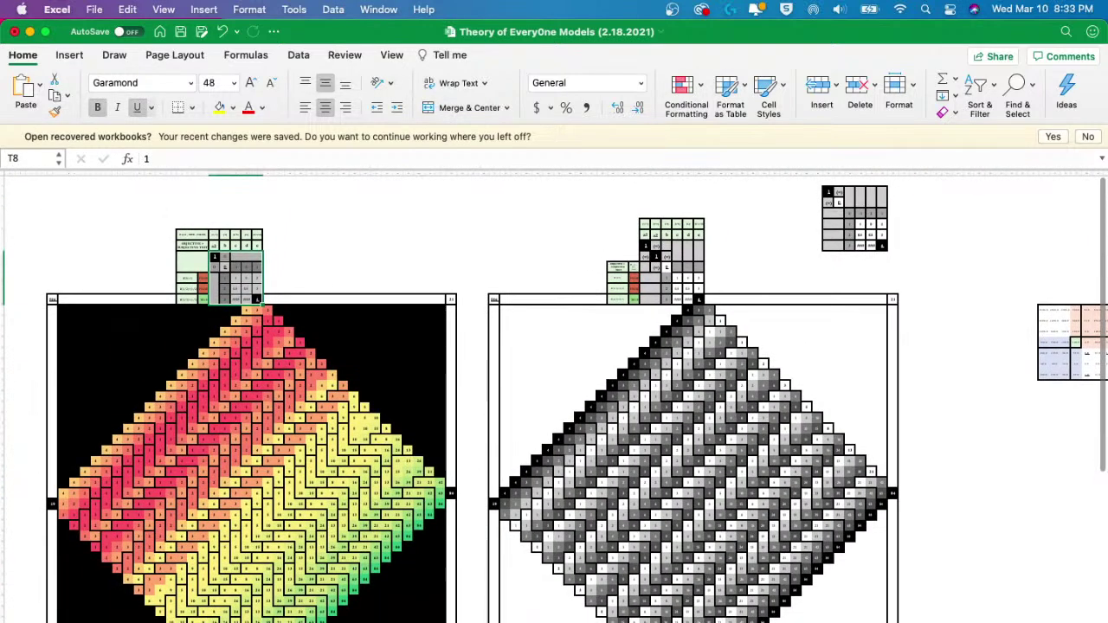
key(ctrl+Page_Up)
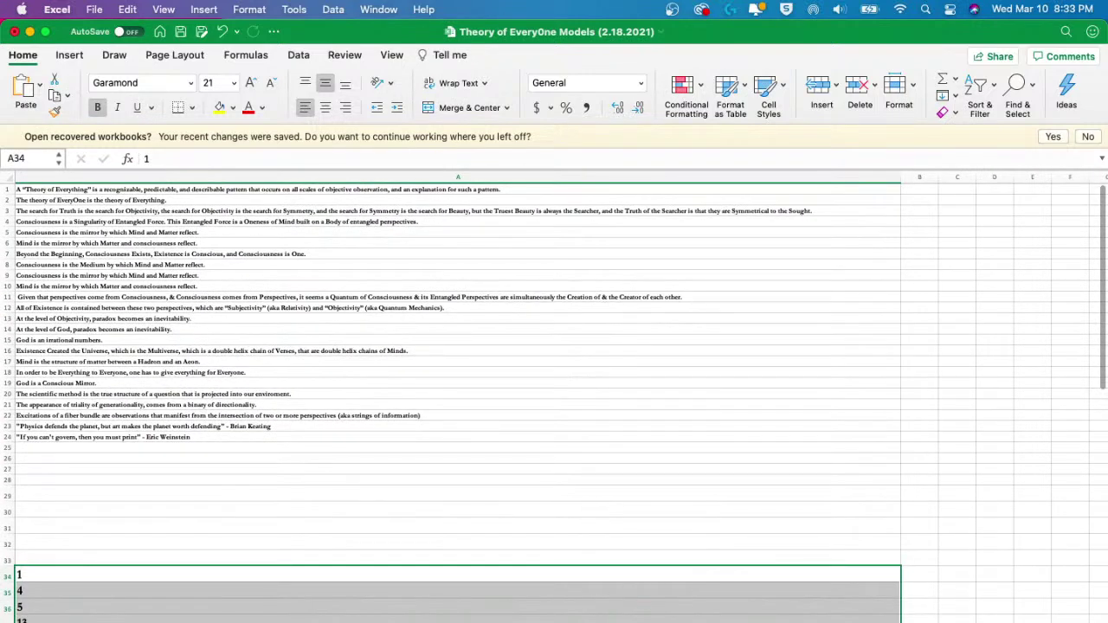
key(ctrl+Page_Up)
key(ctrl+Page_Up)
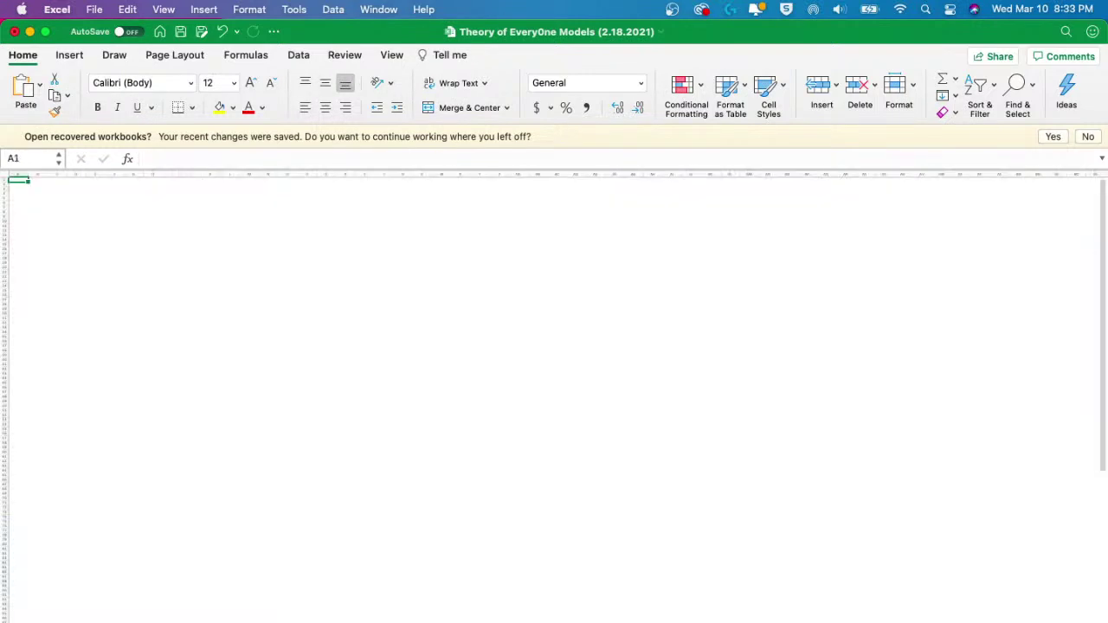
key(ctrl+Page_Up)
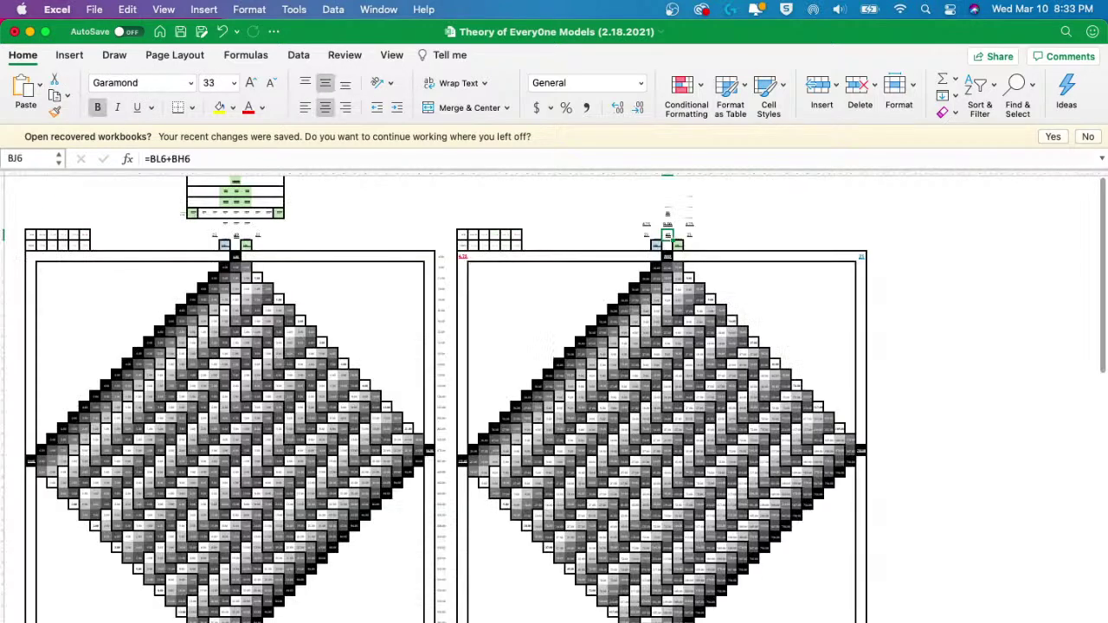
- Browse past the paired Triality tables, the Primary Perspectives and the Primary Colors tables to the Bad Questions worksheet
key(ctrl+Page_Up)
key(ctrl+Page_Up)
key(ctrl+Page_Up)
key(ctrl+Page_Up)
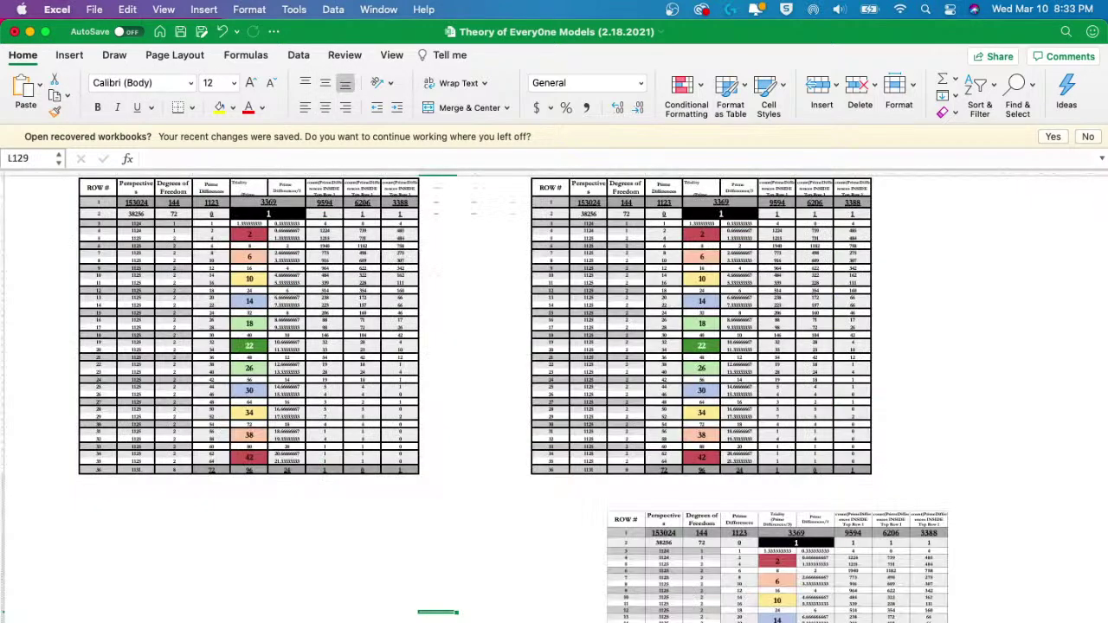
key(ctrl+Page_Up)
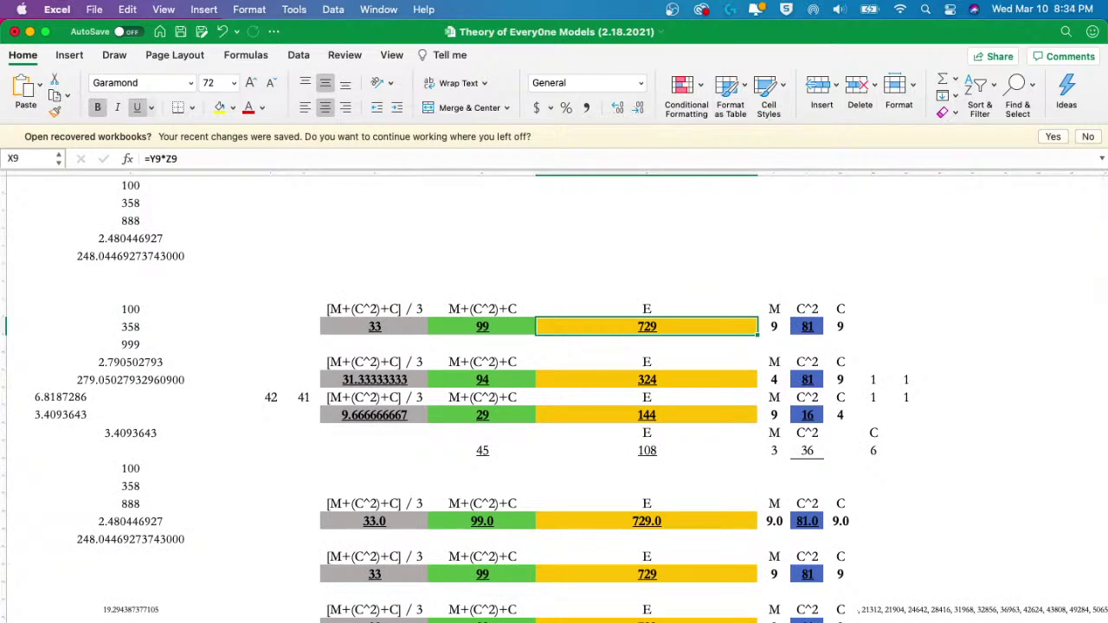
key(ctrl+Page_Up)
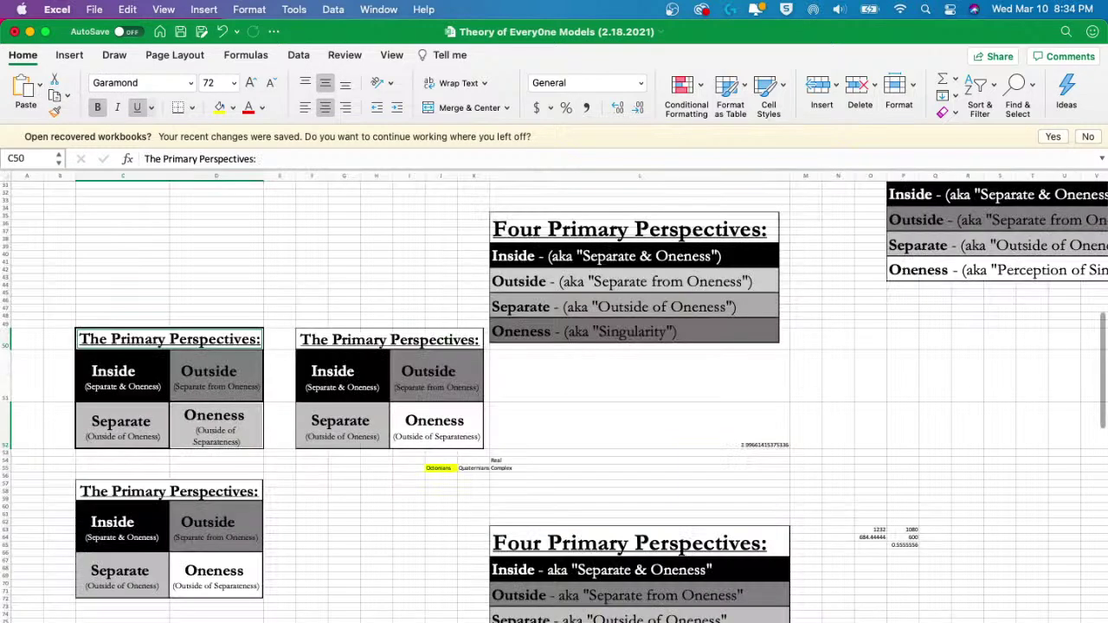
key(ctrl+Page_Up)
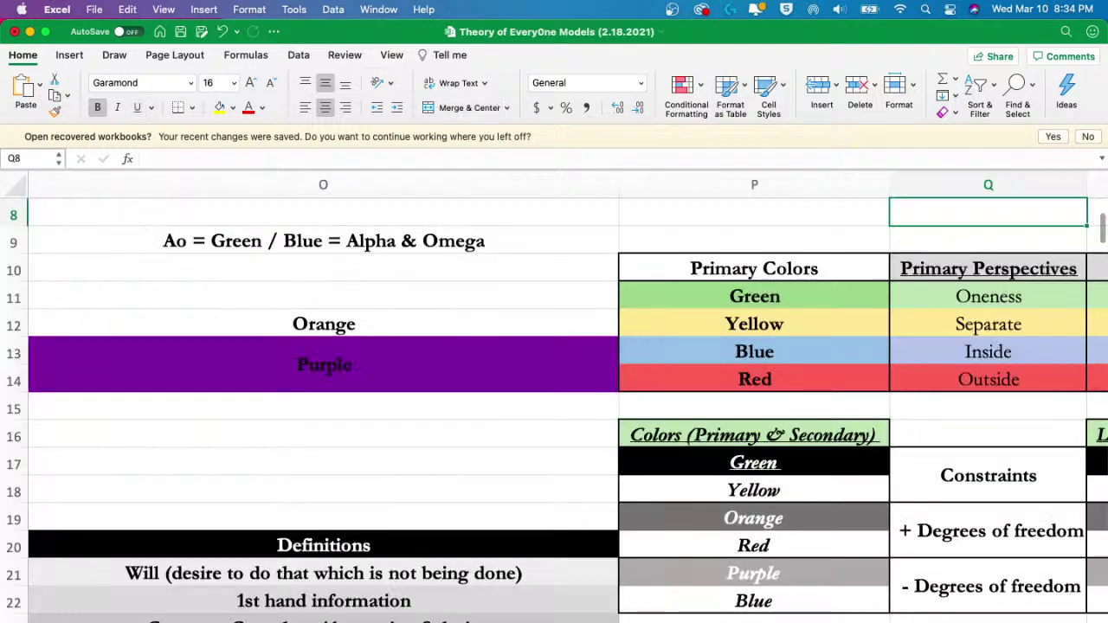
key(ctrl+Page_Up)
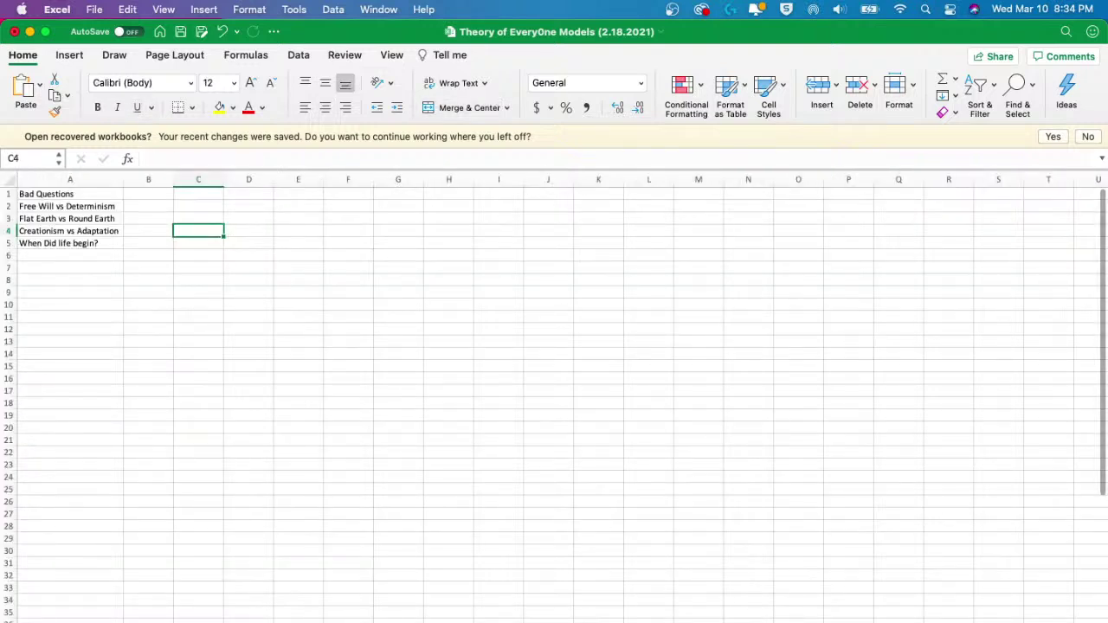
- Center the Bad Questions list in column A horizontally and align it to the middle vertically
scroll(567, 494, up, 5)
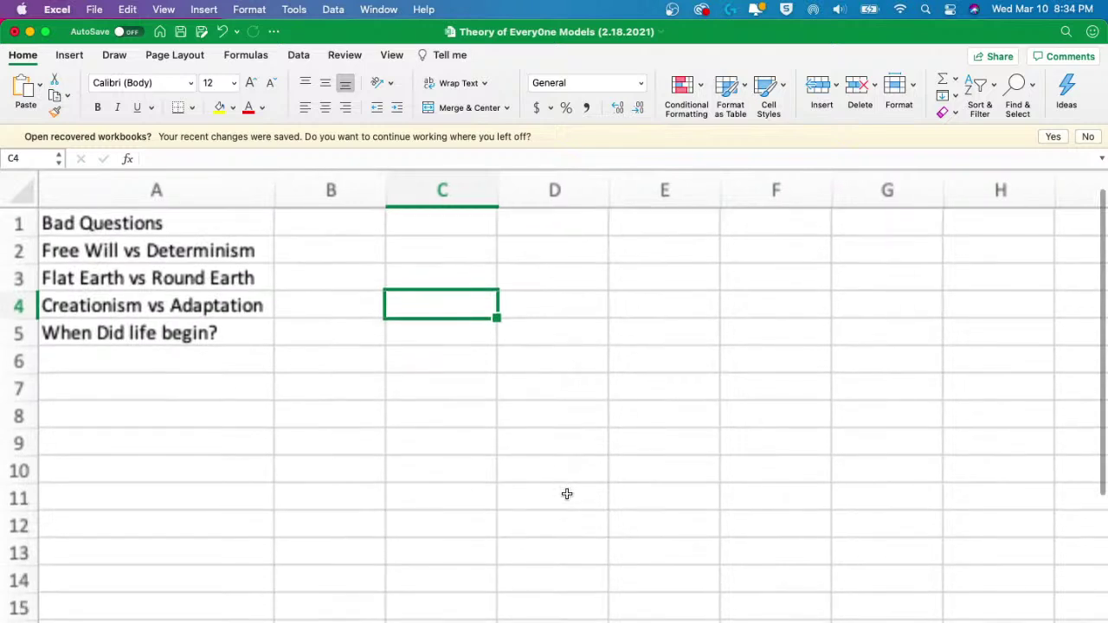
click(106, 230)
click(126, 253)
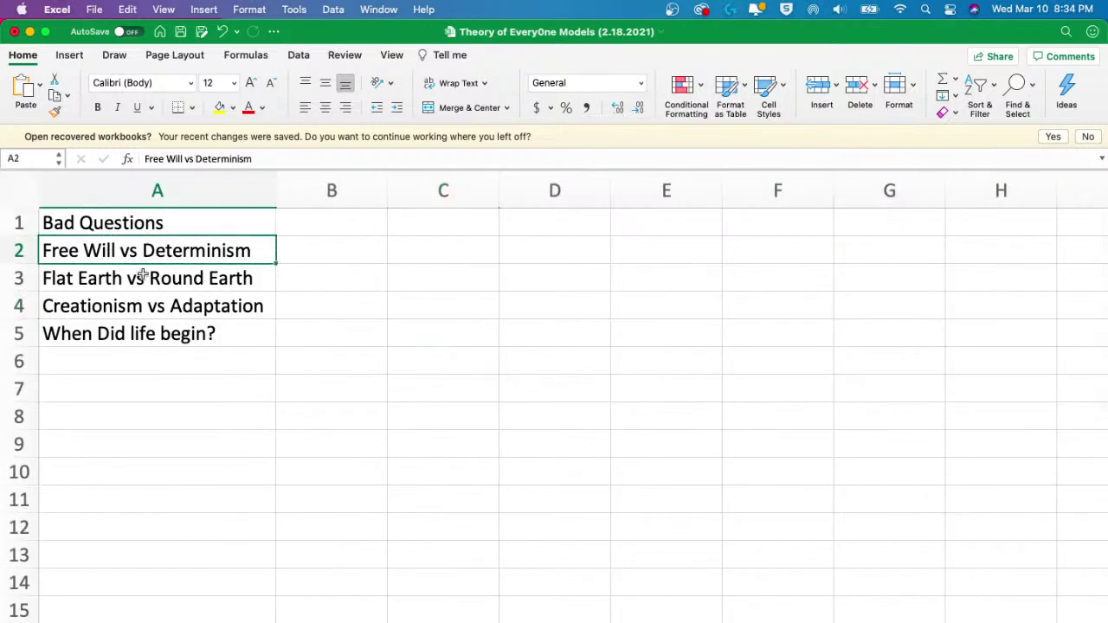
click(139, 274)
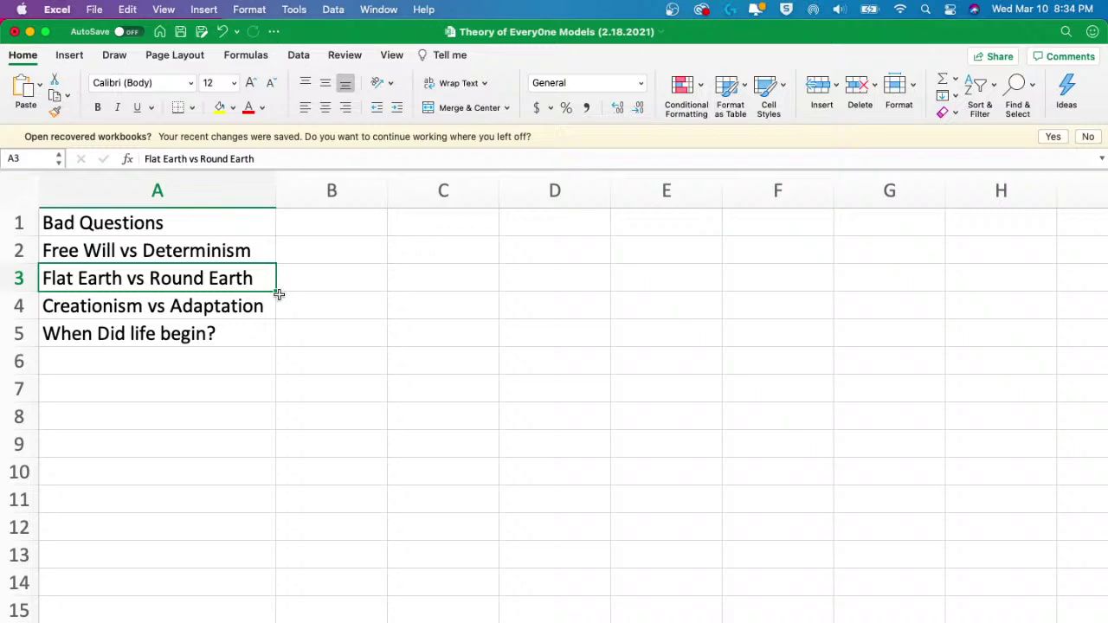
click(226, 191)
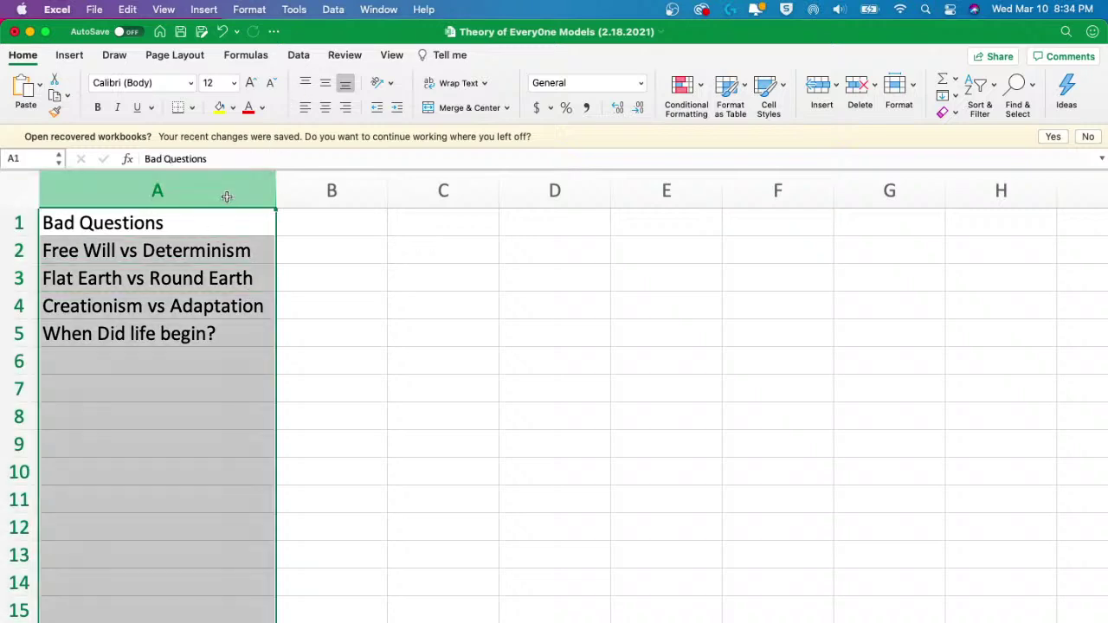
click(325, 107)
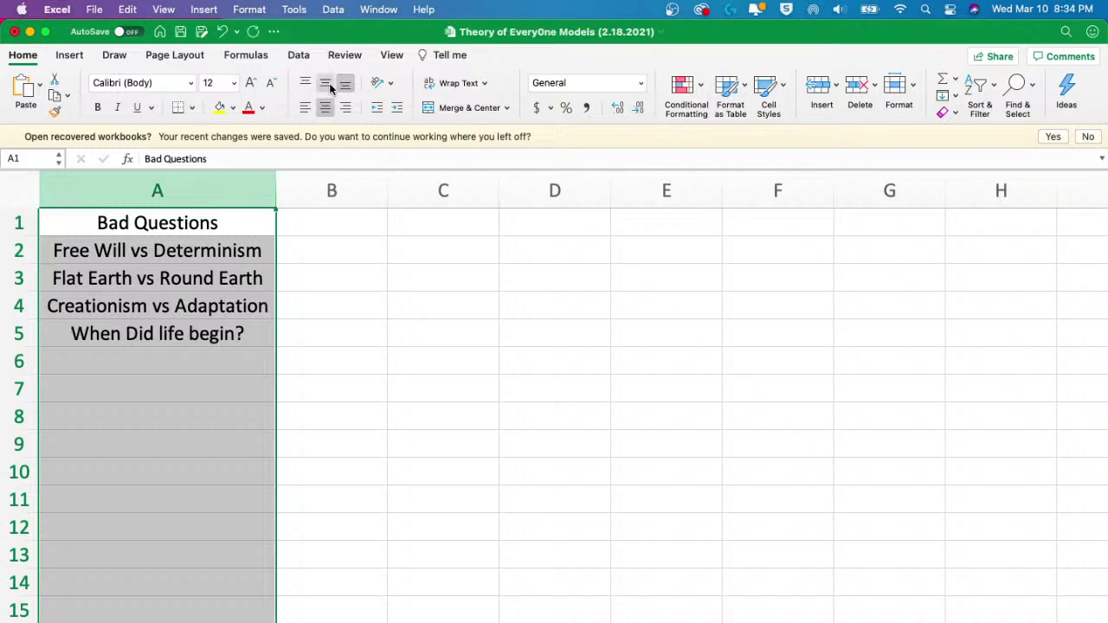
click(328, 84)
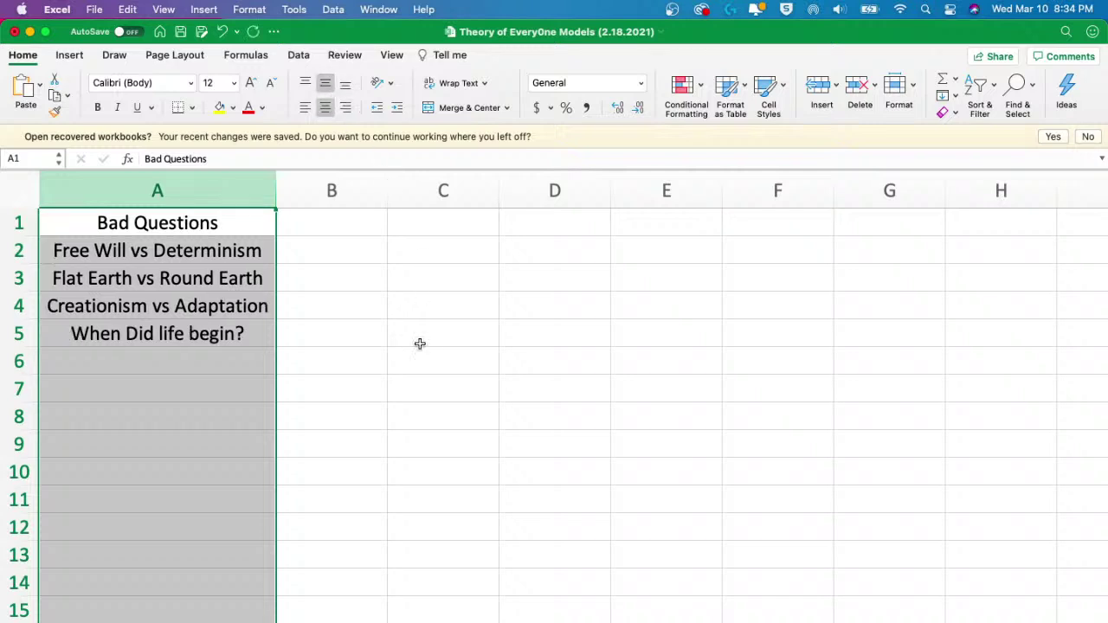
scroll(420, 344, up, 3)
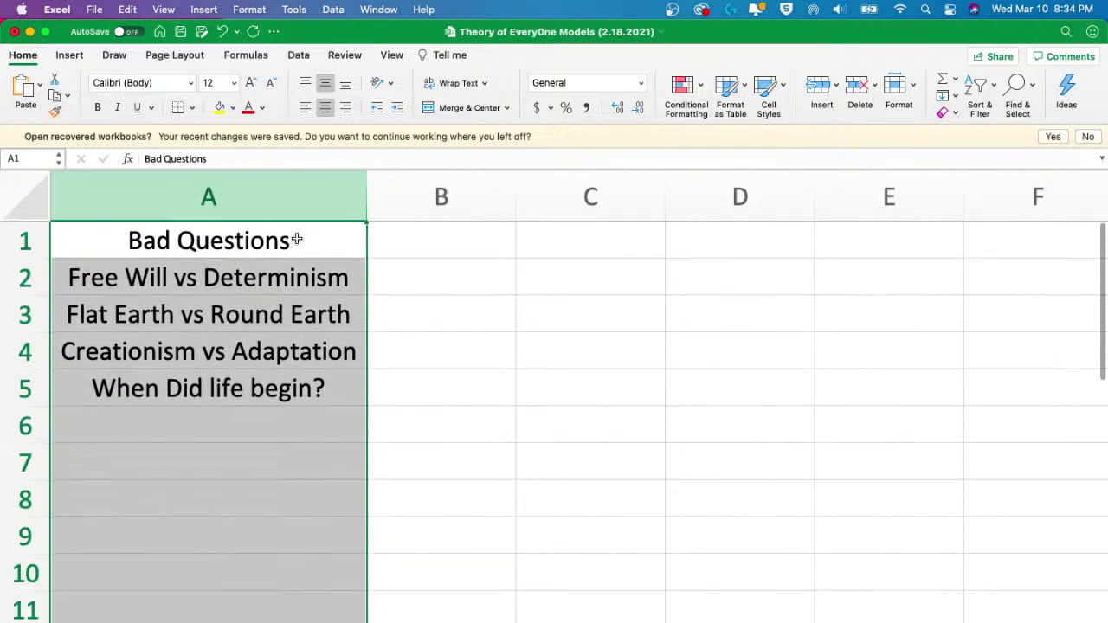
- List Inside, Outside, Separate and Oneness in cells C2 to C5 beside the Bad Questions
click(297, 240)
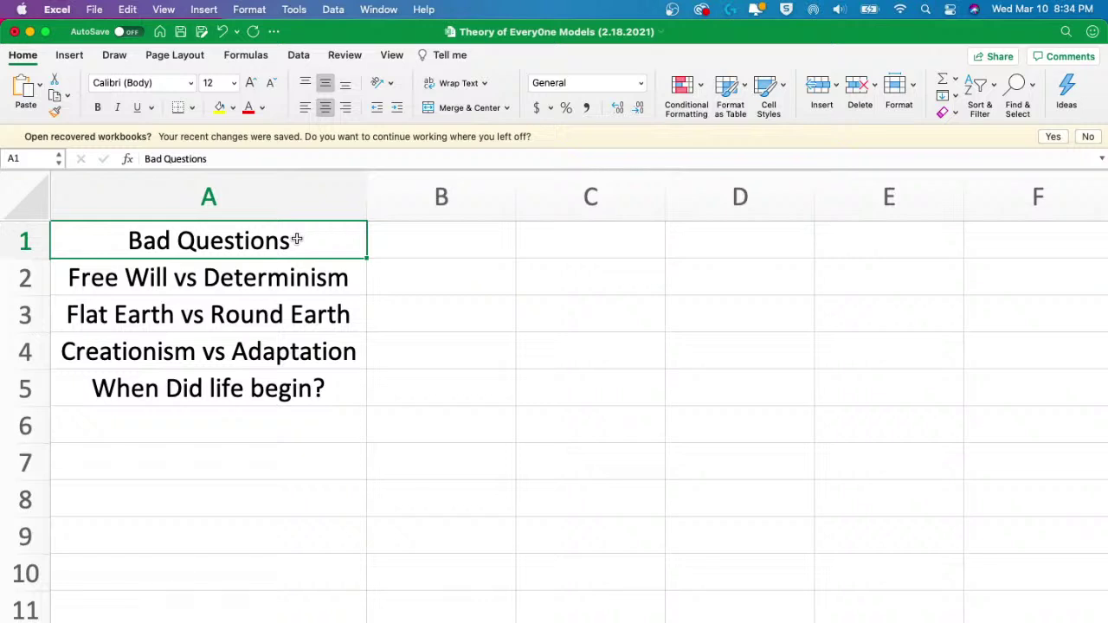
key(Right)
key(Right)
key(Down)
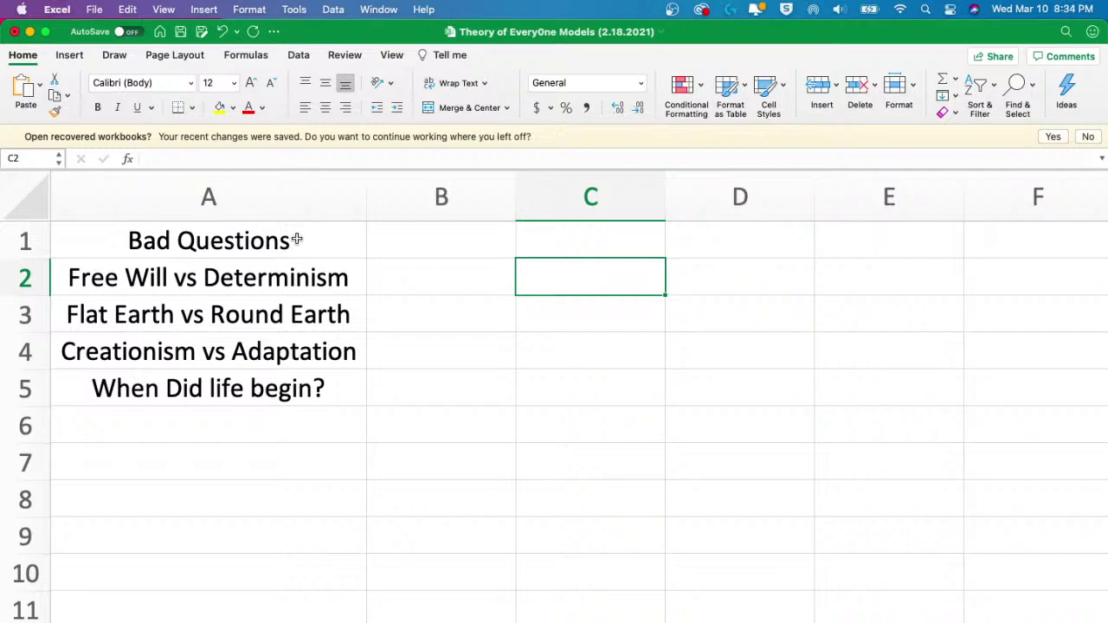
text(INside)
key(Return)
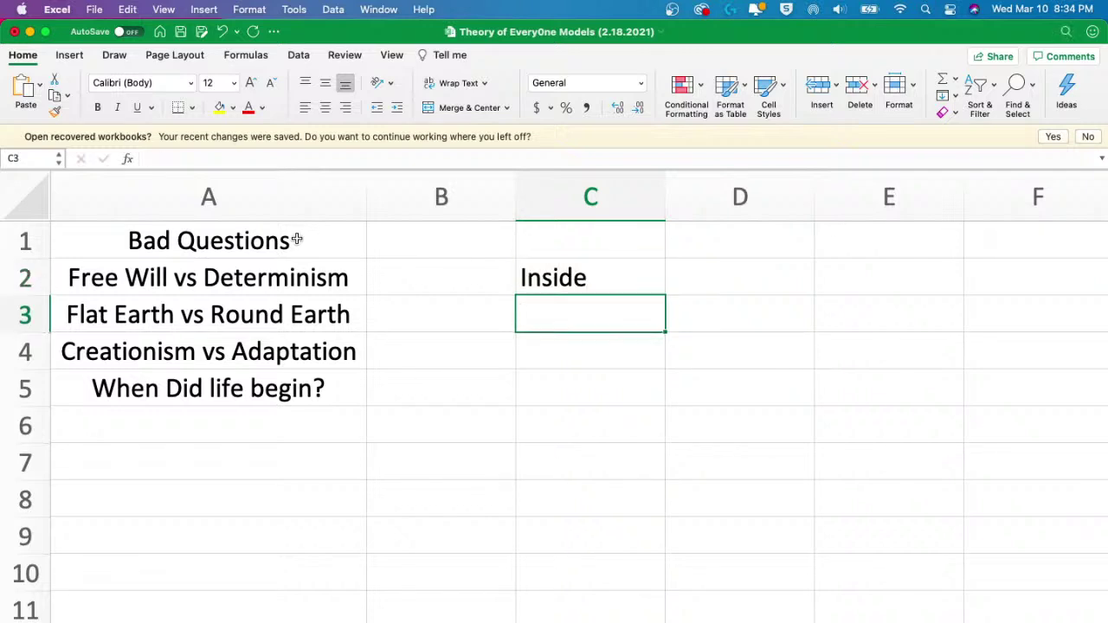
text(Outside)
key(Return)
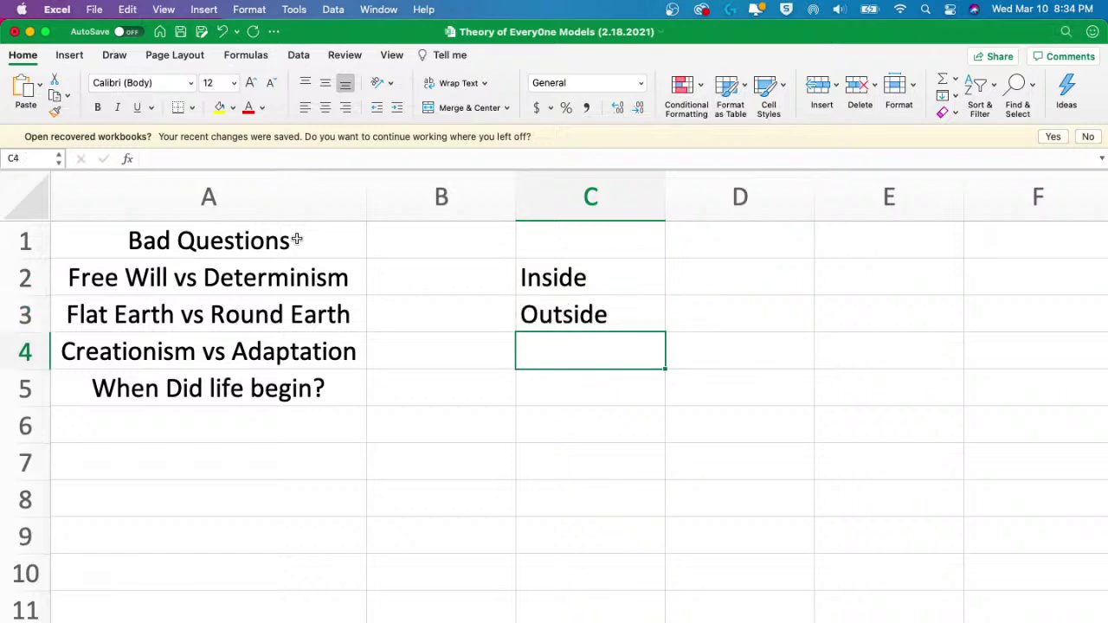
text(Separ)
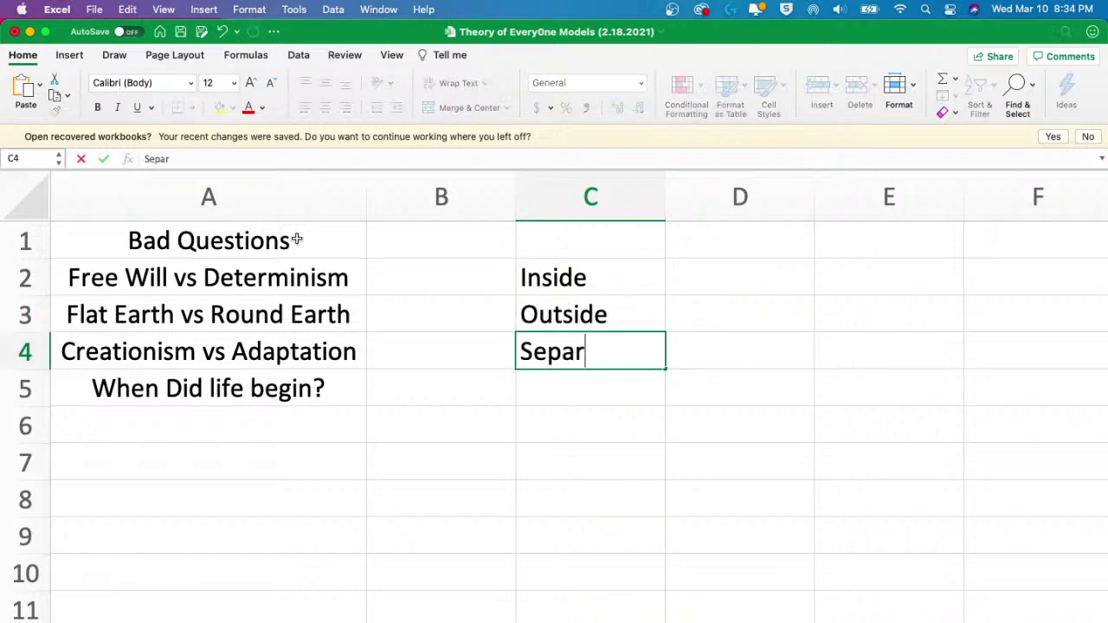
text(ate)
key(Return)
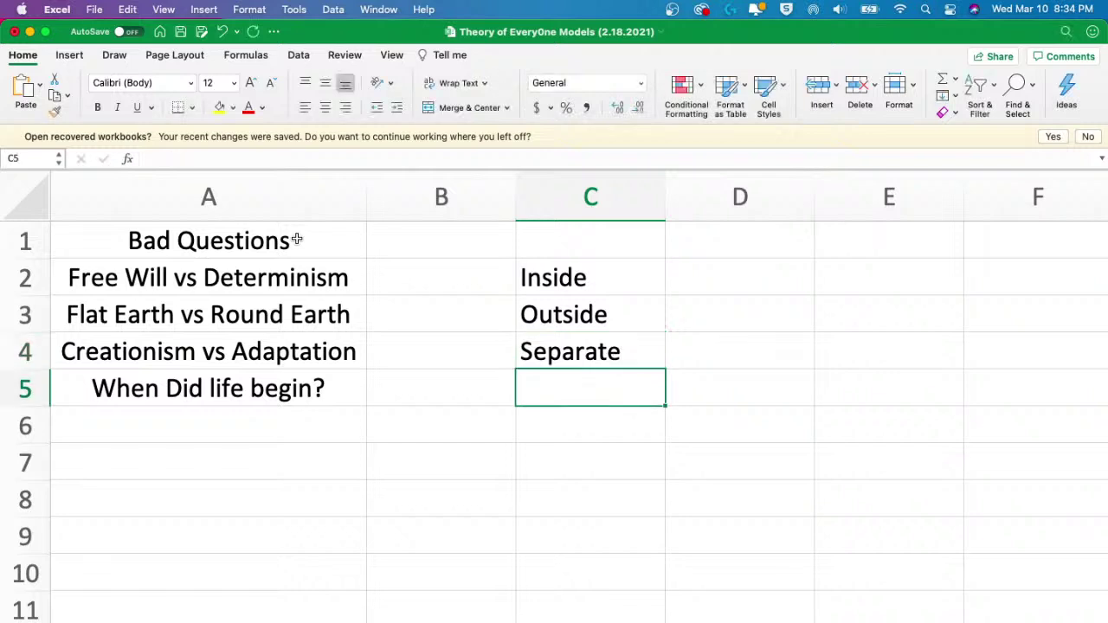
text(Onene)
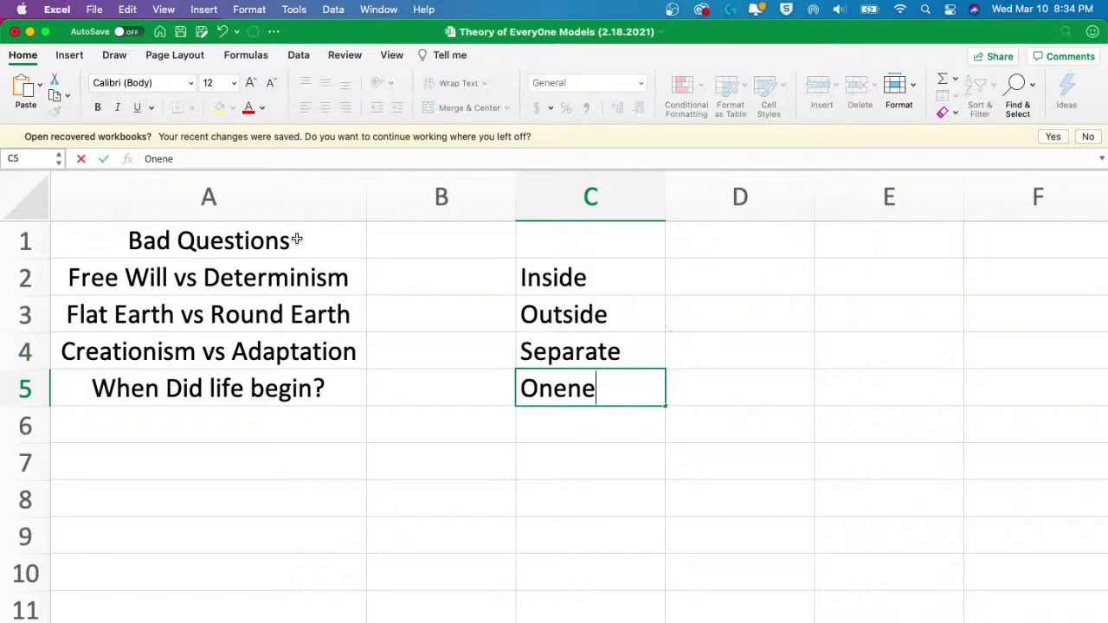
text(ss)
- Add the heading 4 Primary Perspectives in cell C1 above the new list
key(Up)
key(Up)
key(Up)
key(Up)
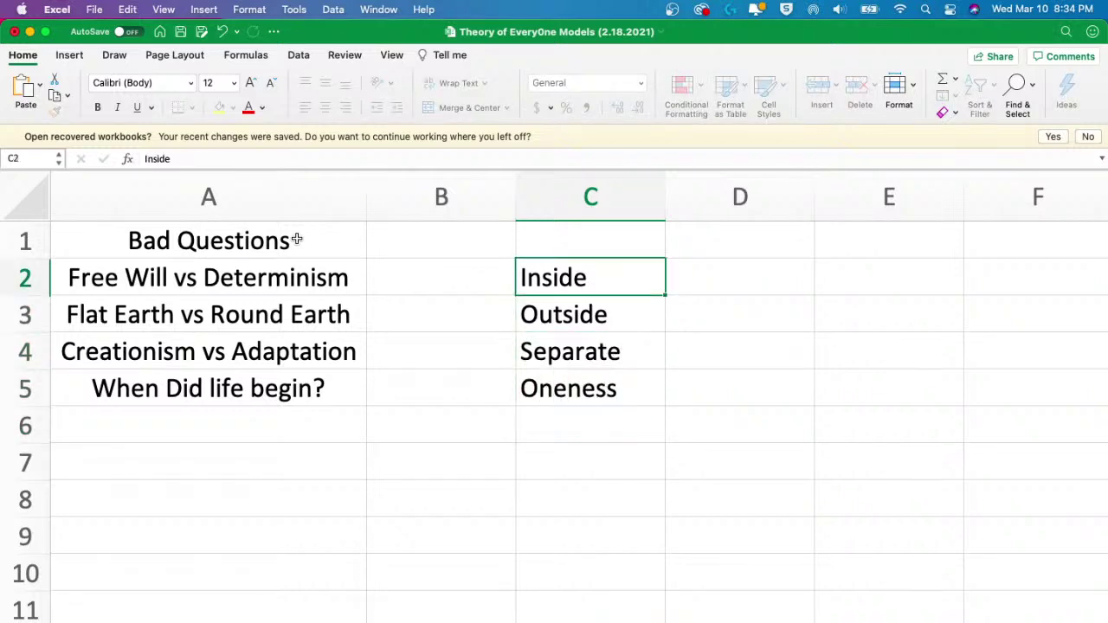
text(4 Prim)
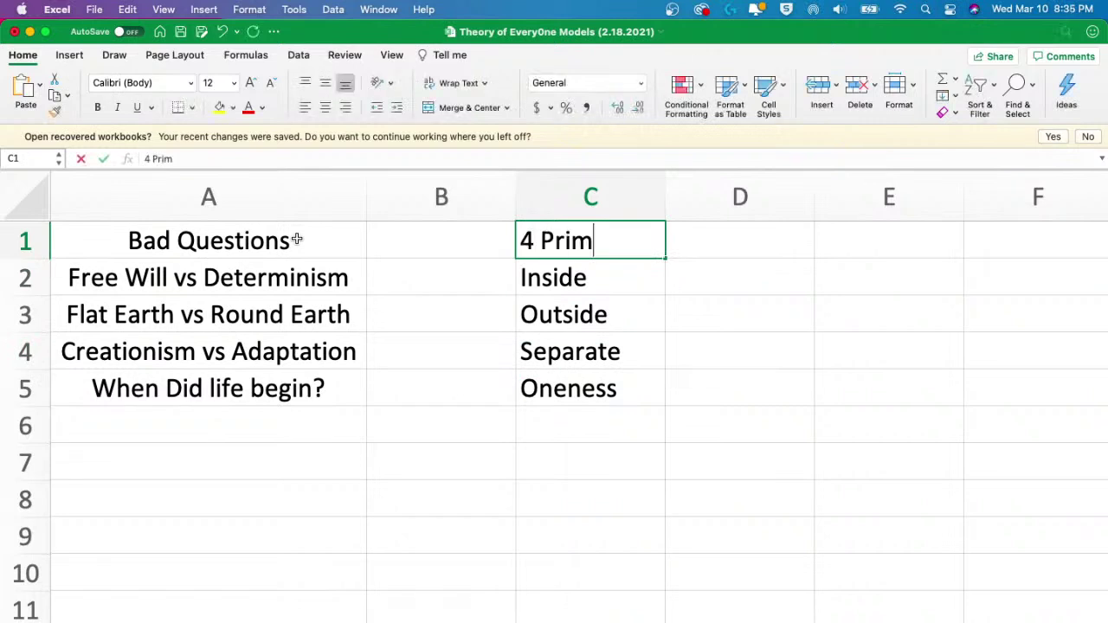
text(ary Per)
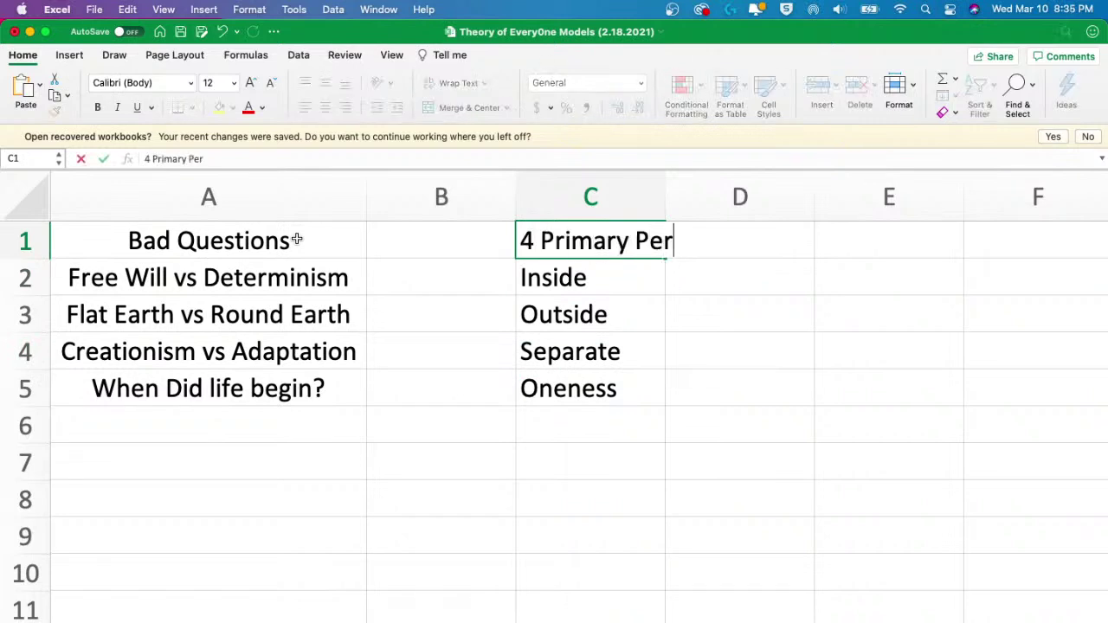
text(spectives)
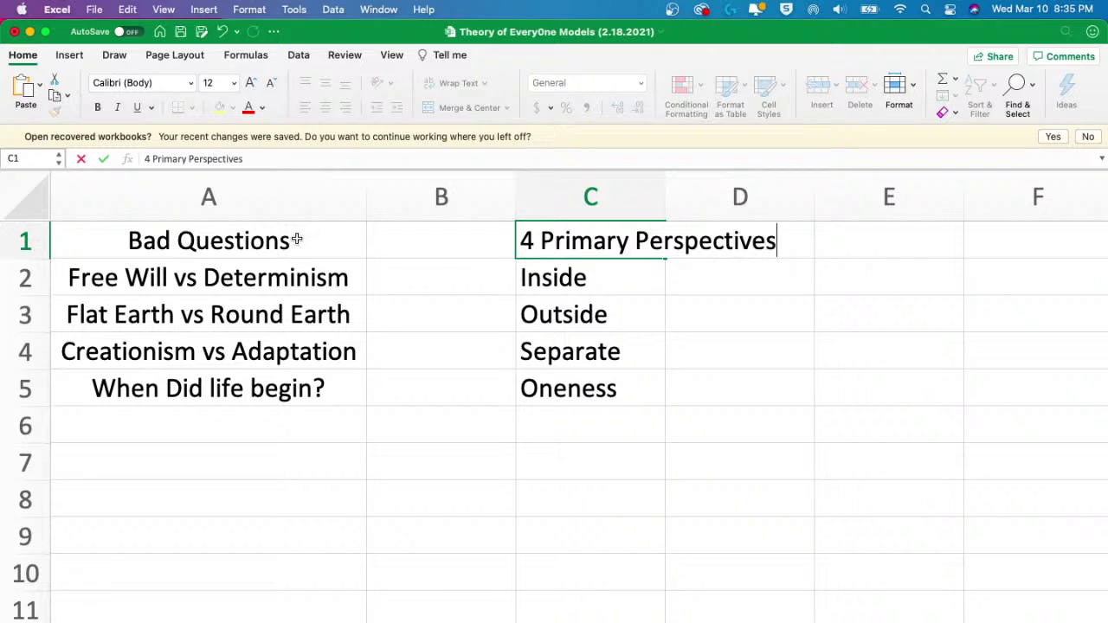
key(Return)
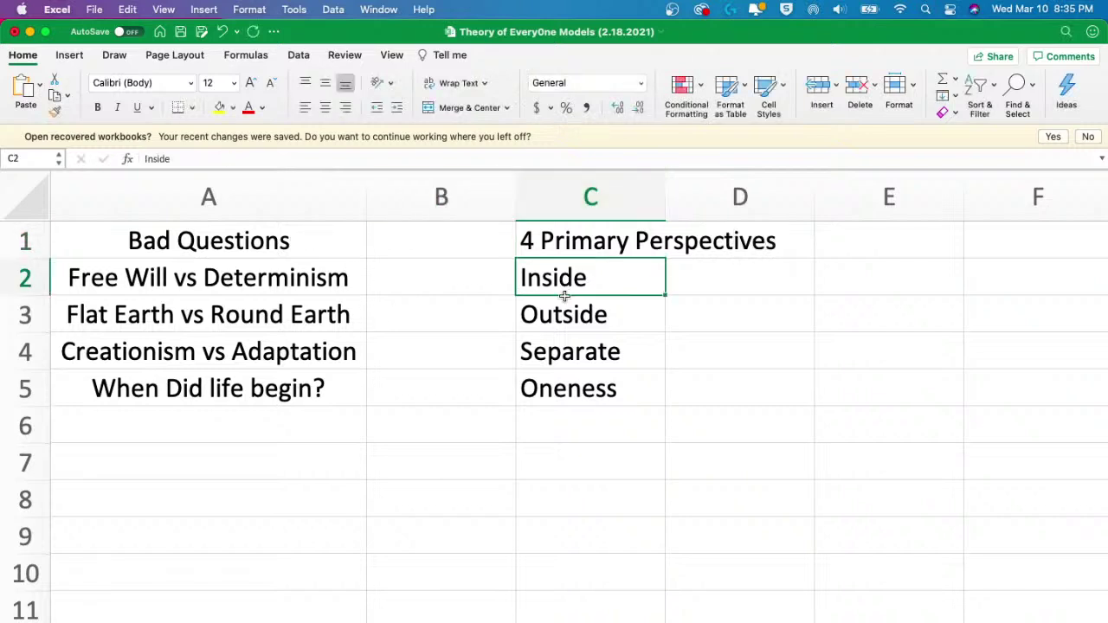
- Compare the four primary perspectives with the Flat Earth vs Round Earth and Creationism vs Adaptation questions
drag(566, 292, 562, 371)
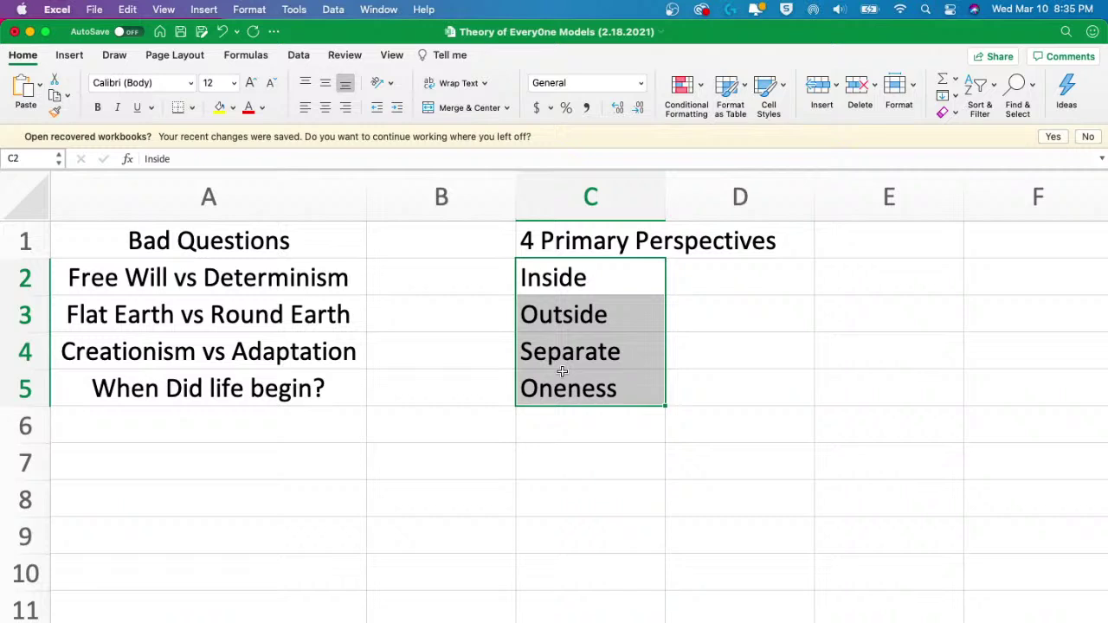
key(Left)
key(Left)
key(Down)
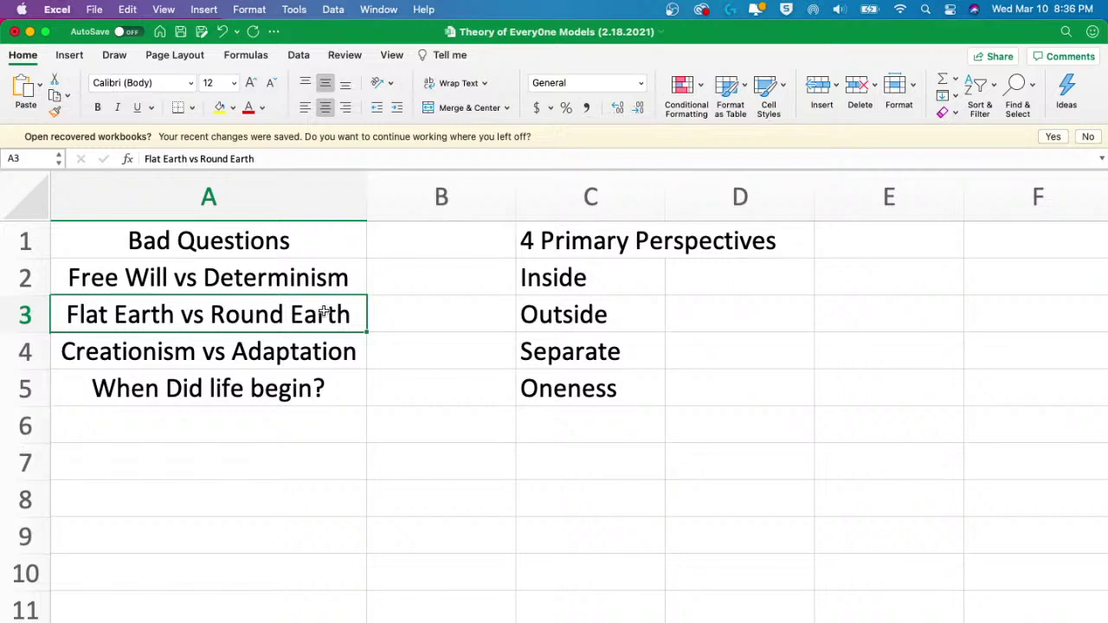
click(600, 277)
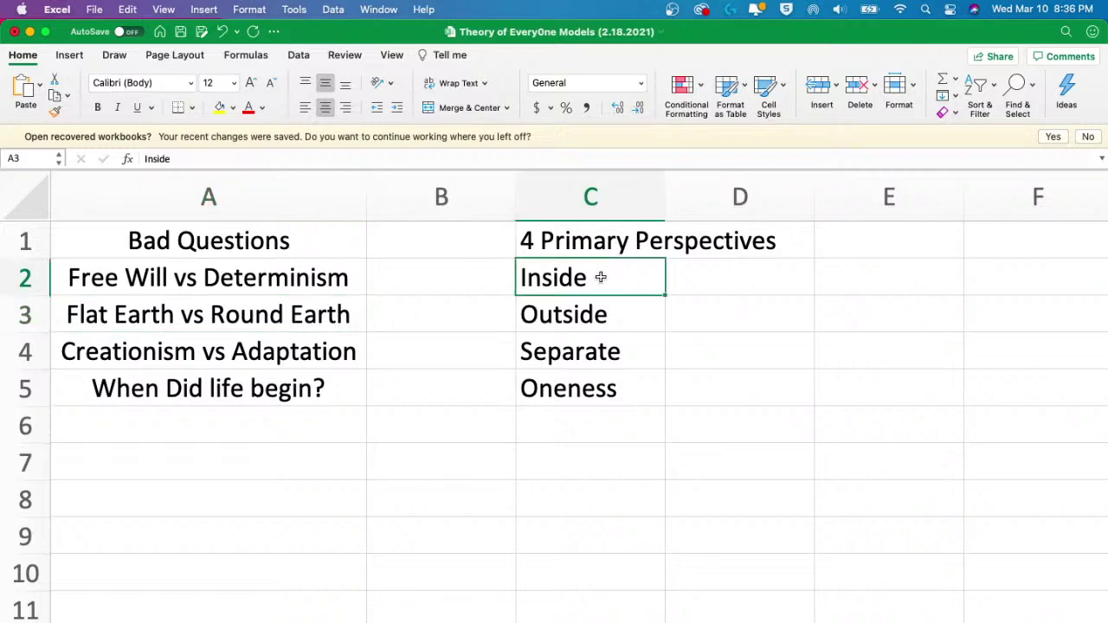
drag(600, 277, 599, 306)
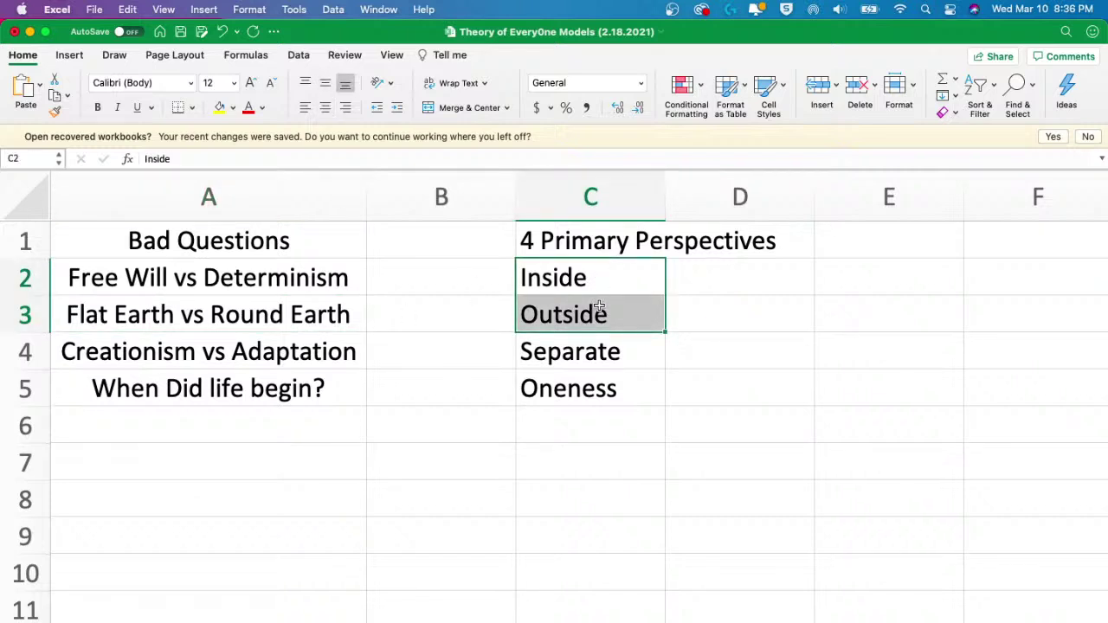
click(335, 352)
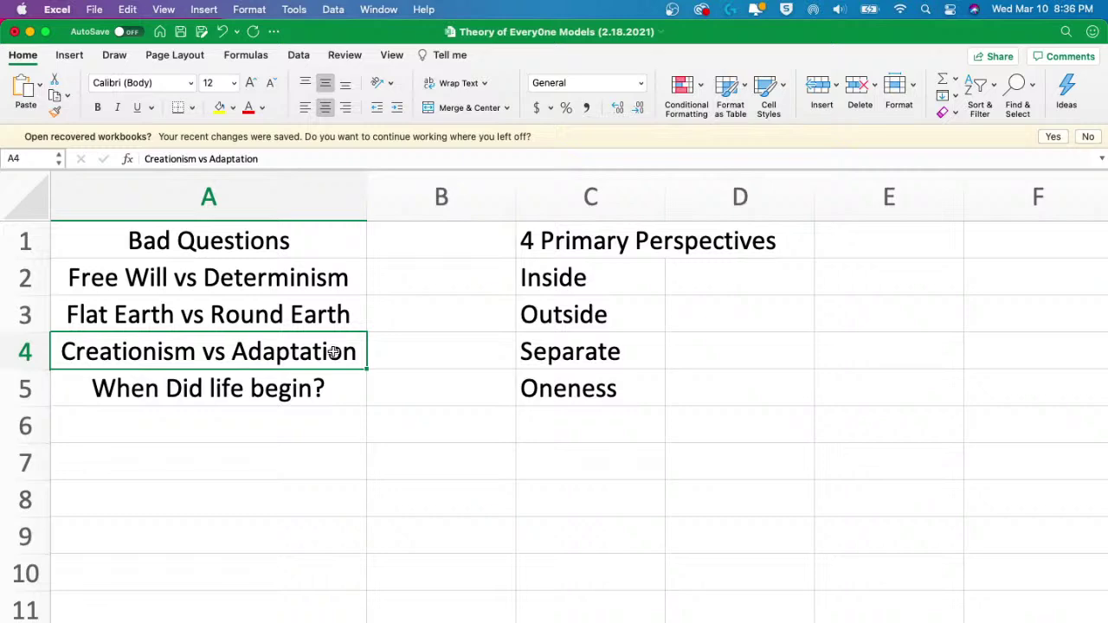
scroll(333, 353, up, 3)
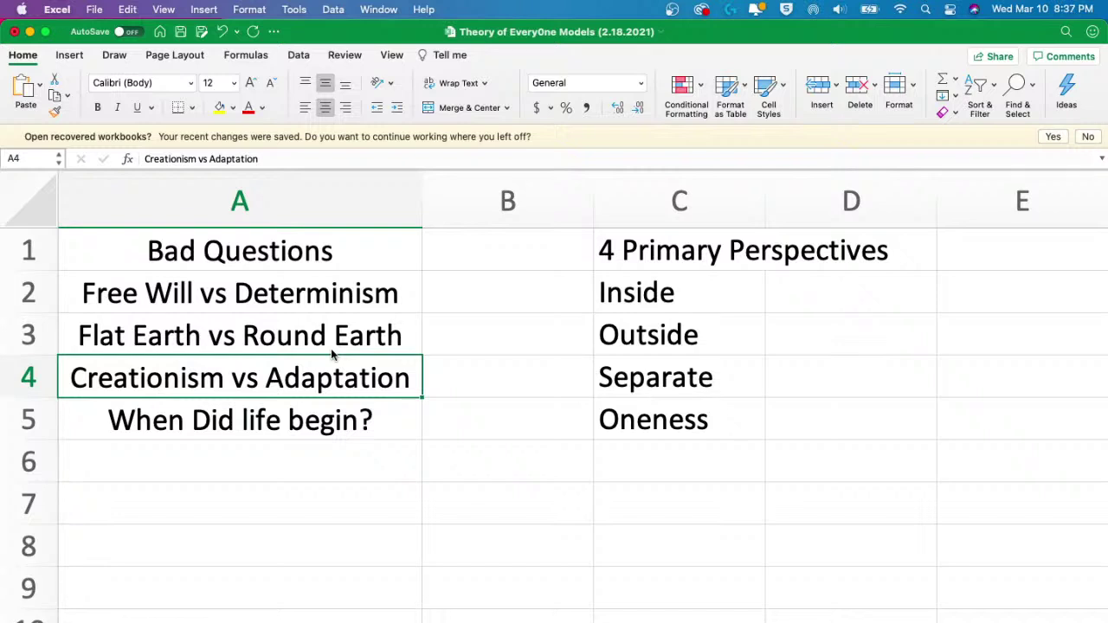
key(Down)
key(Up)
key(Up)
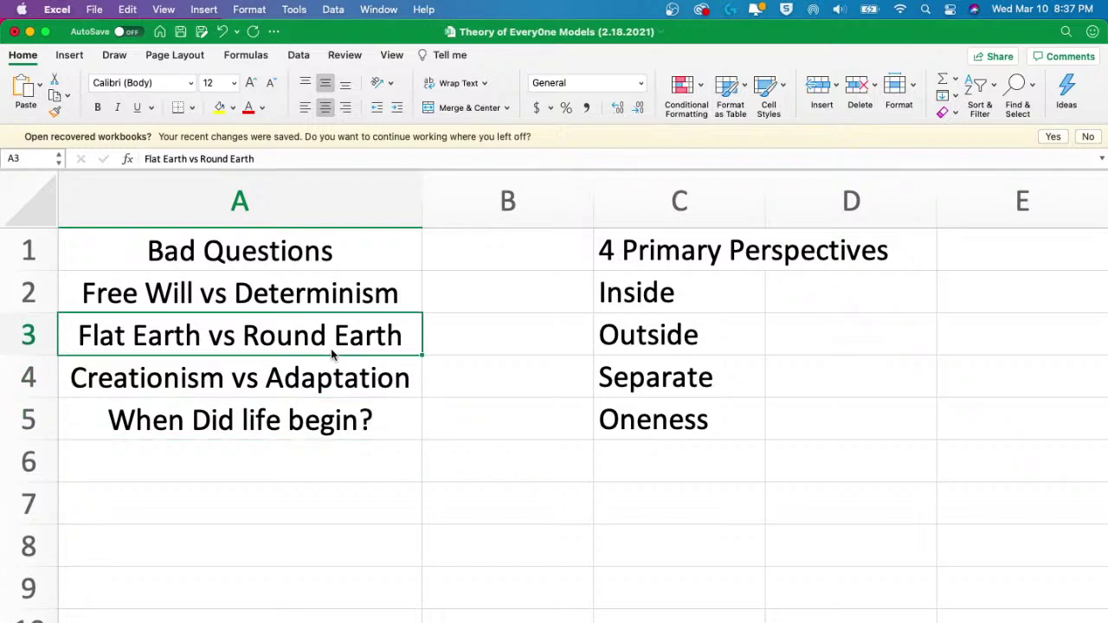
key(Down)
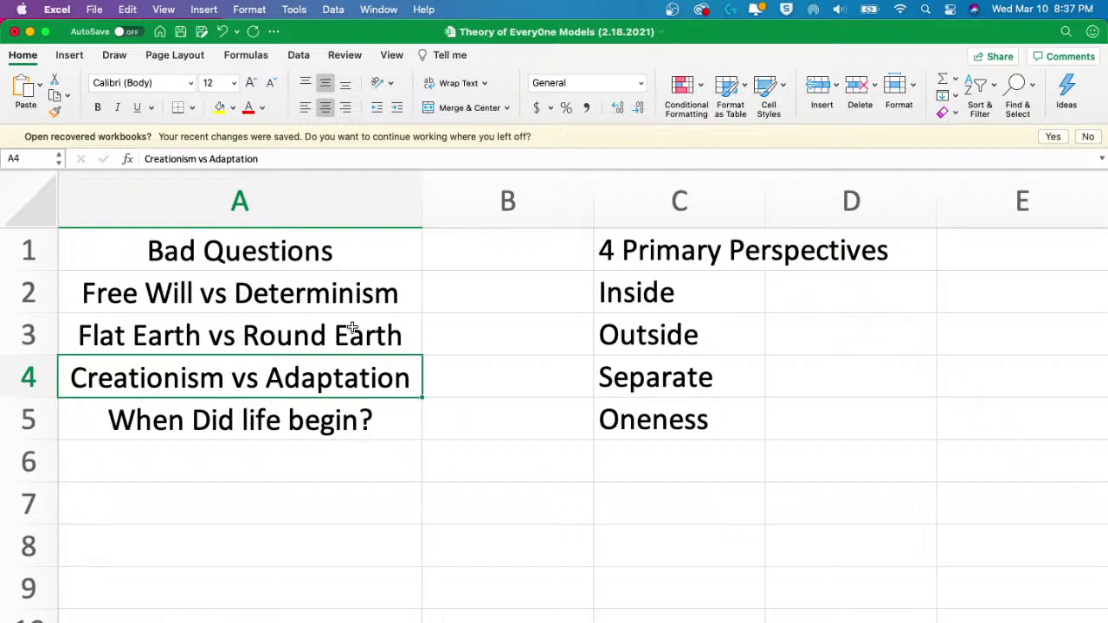
- Enter 1 in cell B8 below the two lists
click(509, 528)
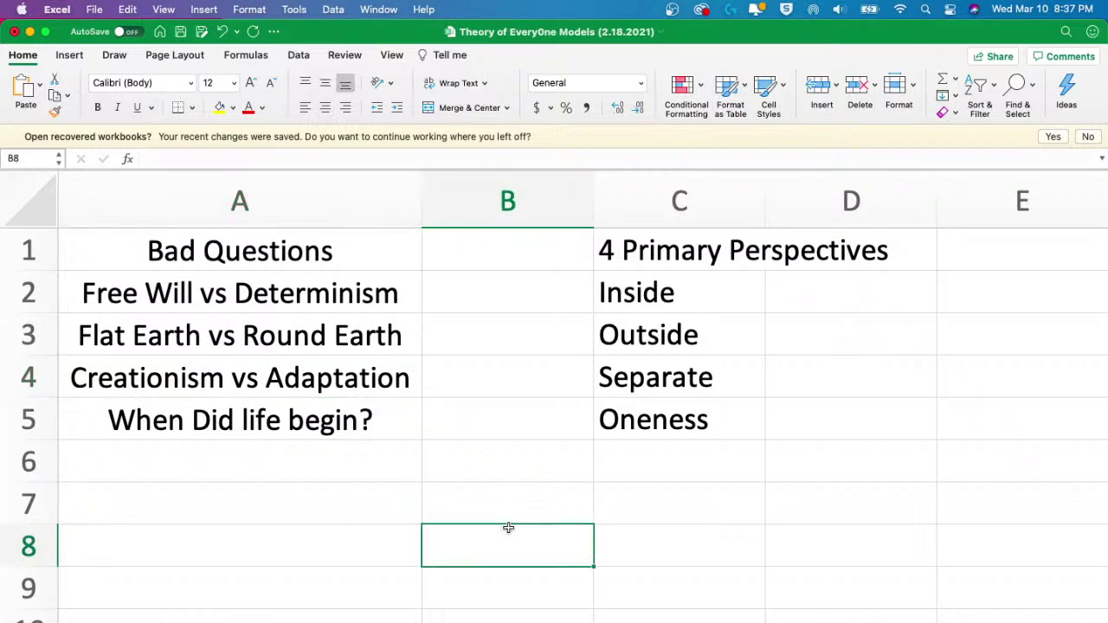
text(1)
key(Return)
scroll(511, 521, down, 1)
scroll(512, 520, down, 3)
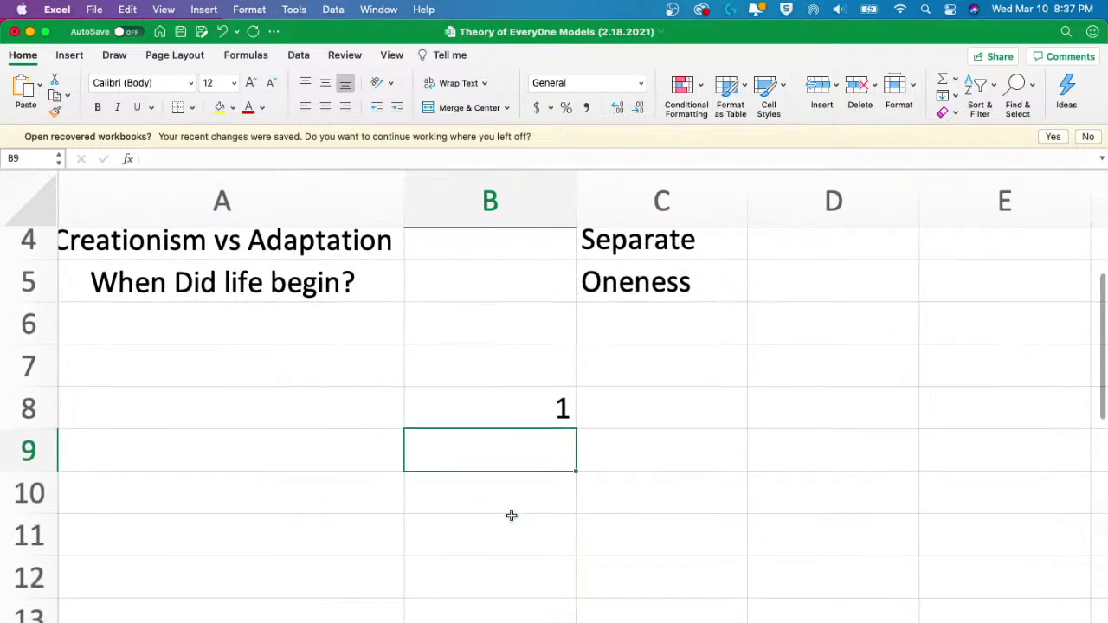
scroll(513, 514, right, 3)
scroll(512, 514, left, 1)
scroll(511, 515, left, 3)
scroll(511, 515, up, 1)
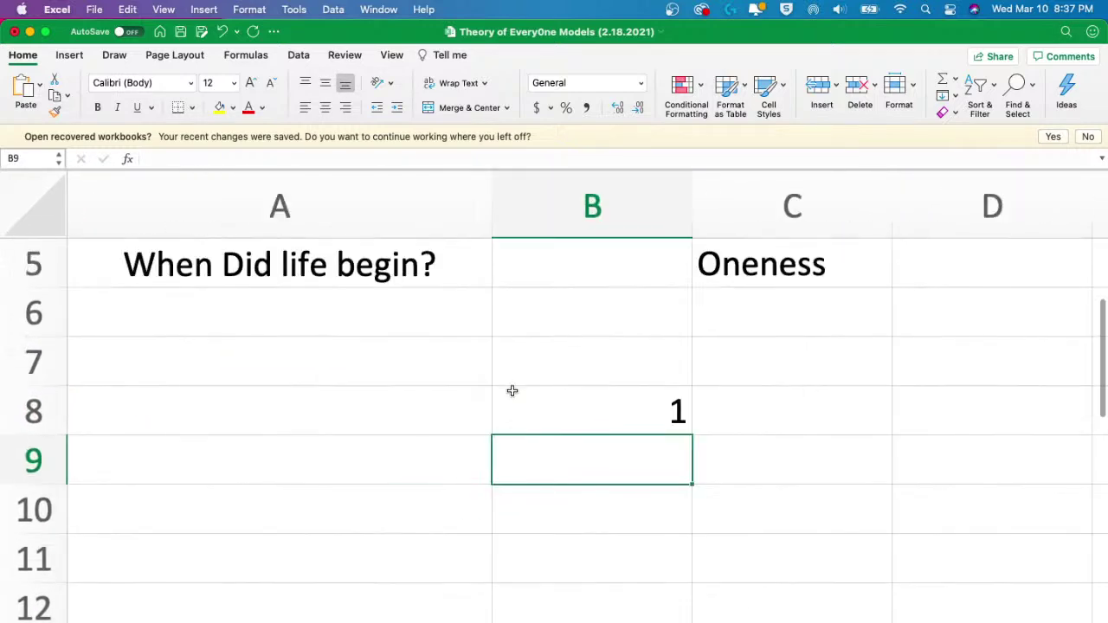
click(549, 511)
text(=)
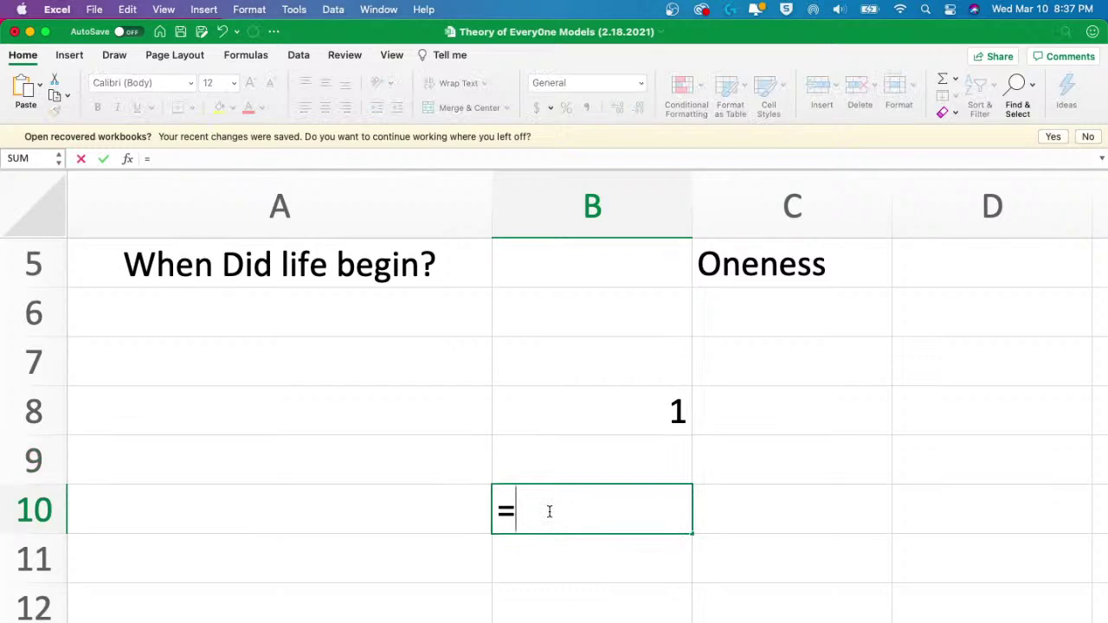
key(BackSpace)
key(Escape)
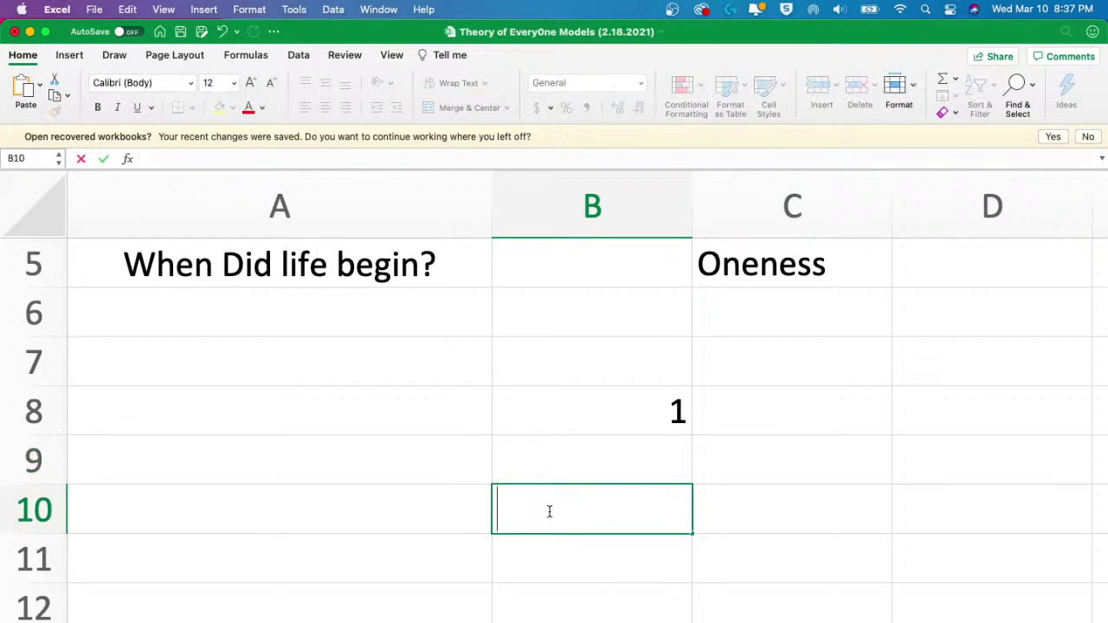
- Replace the content of cell B8 with the formula =B10+B11+B12
key(Up)
key(Up)
key(Up)
key(Down)
text(=)
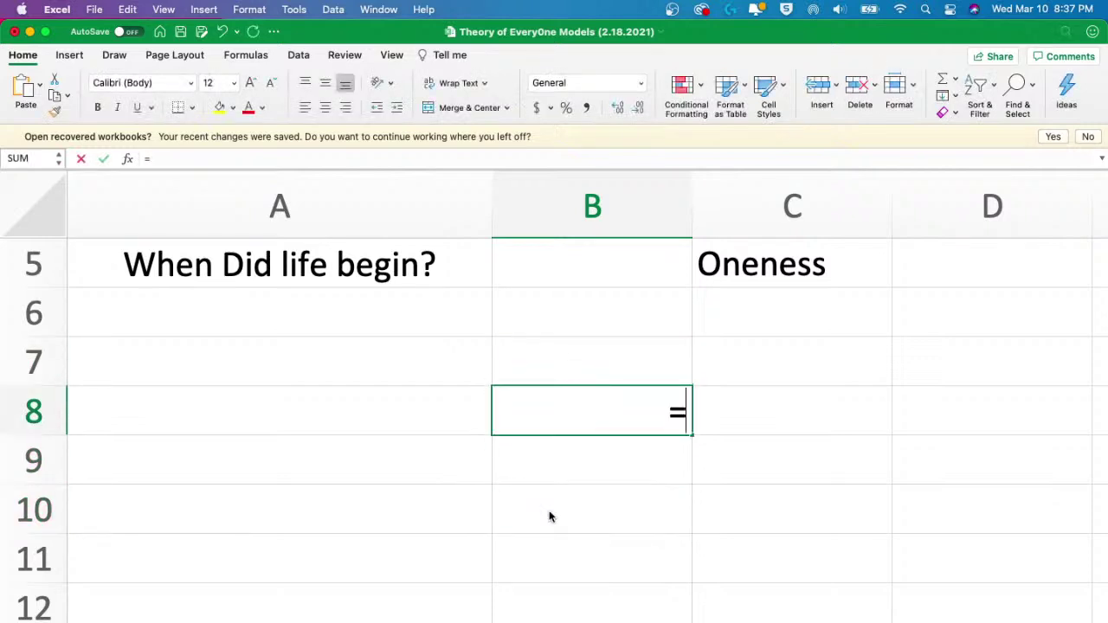
key(Down)
key(Down)
text(+)
key(Down)
key(Down)
key(Down)
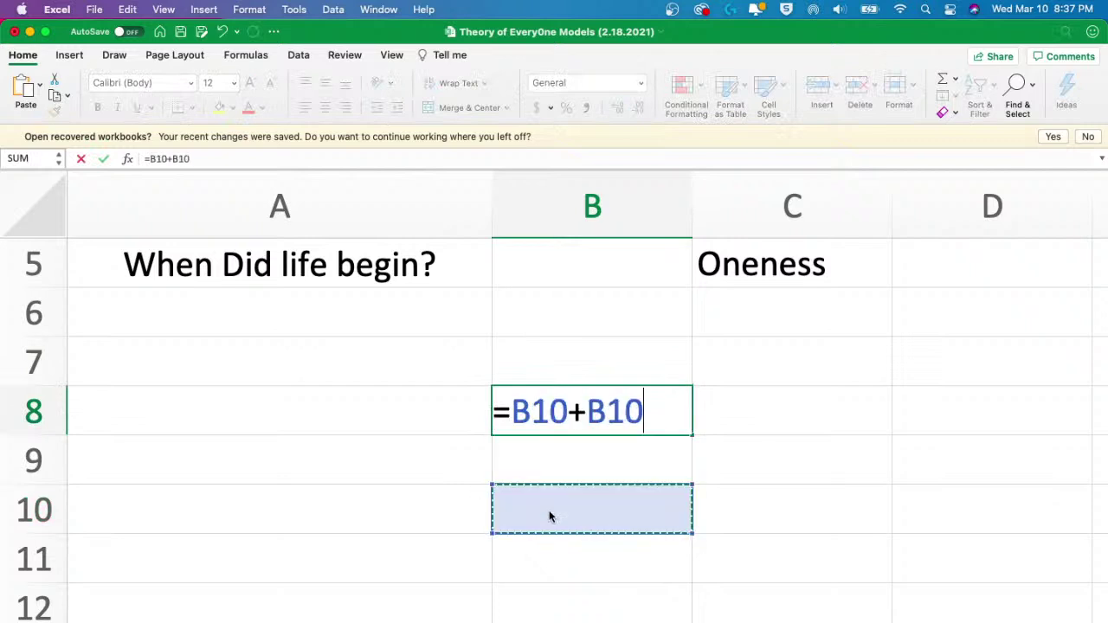
text(+)
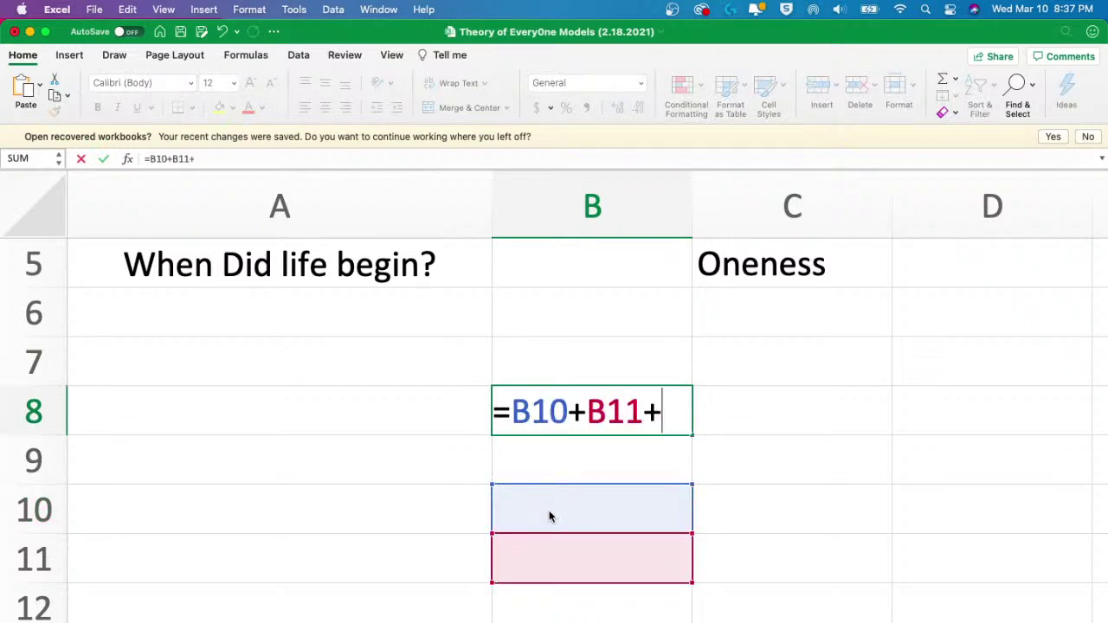
key(Return)
- Enter the fractions =1/3 in cell B10 and =1/2 in cell B11
click(567, 530)
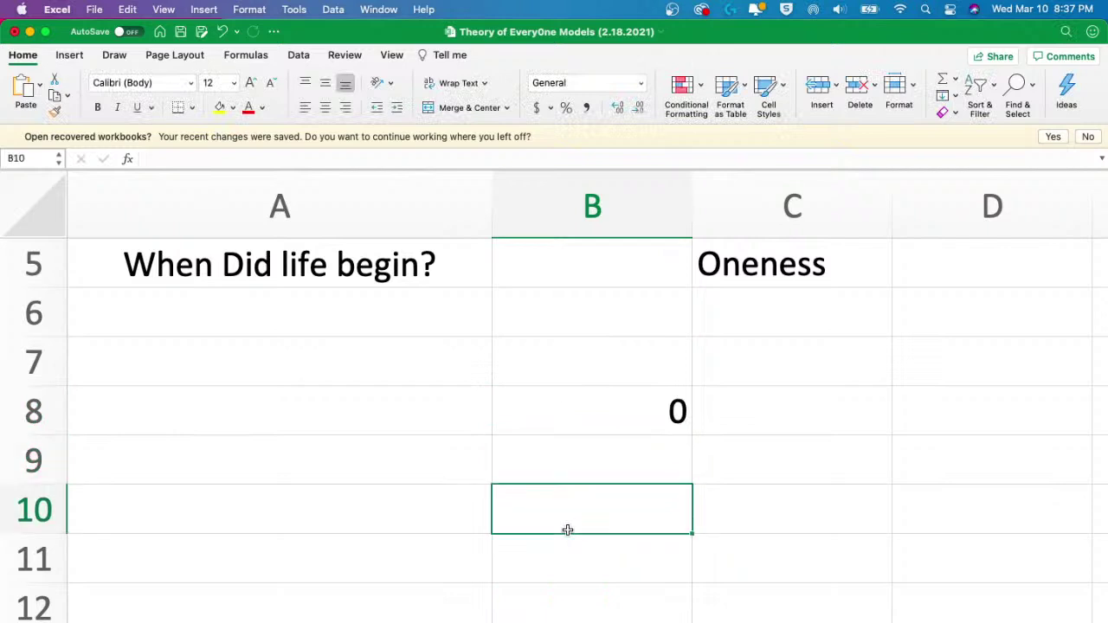
text(=1/3)
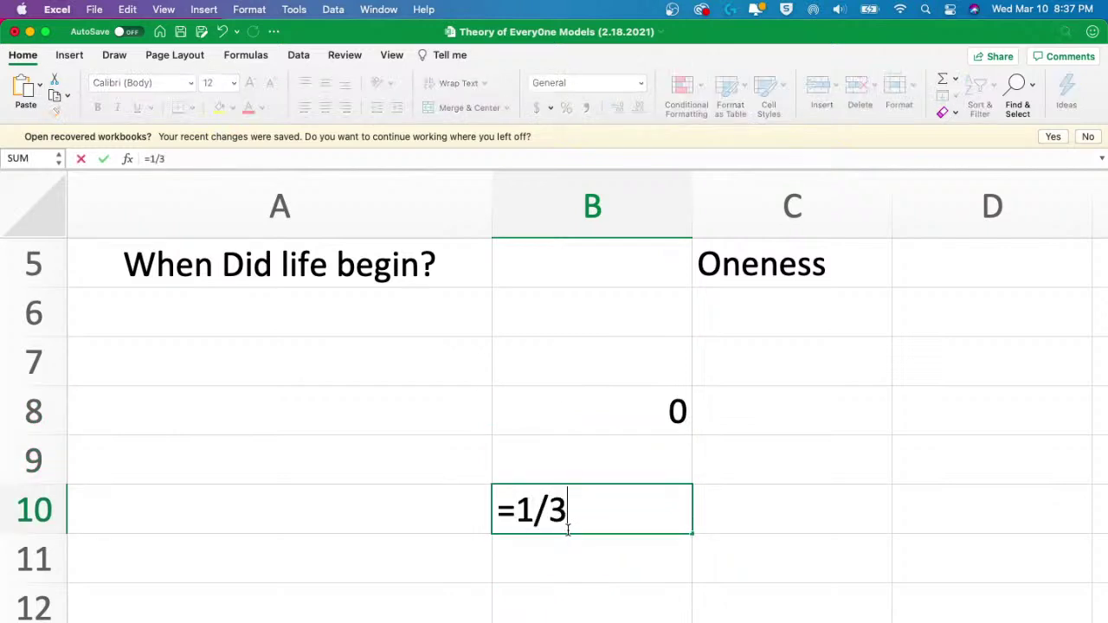
key(Return)
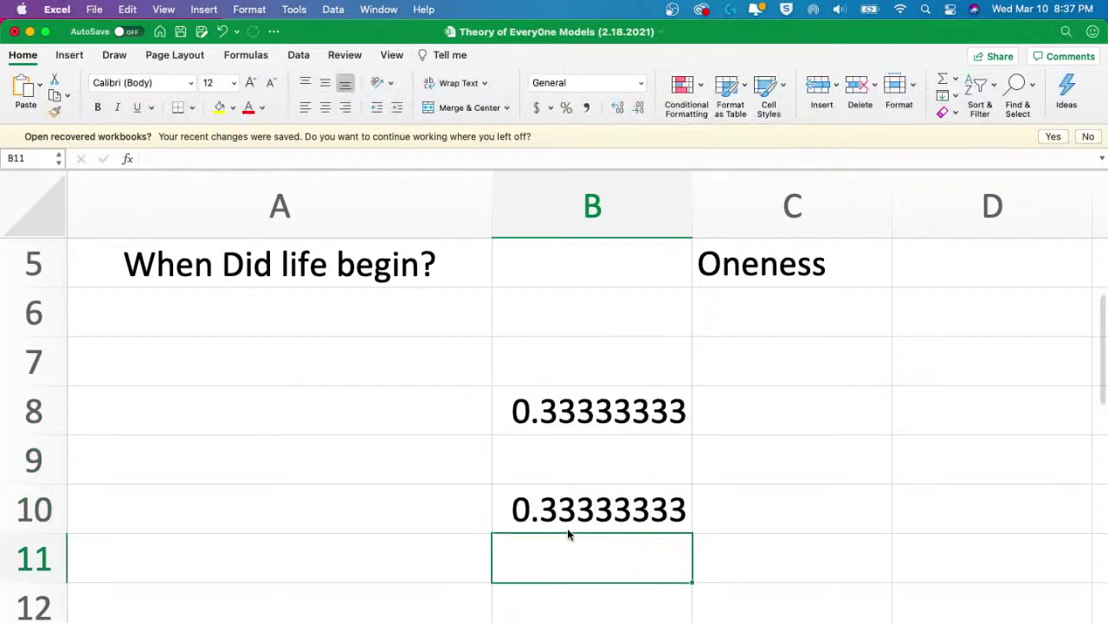
click(568, 528)
key(Down)
text(=)
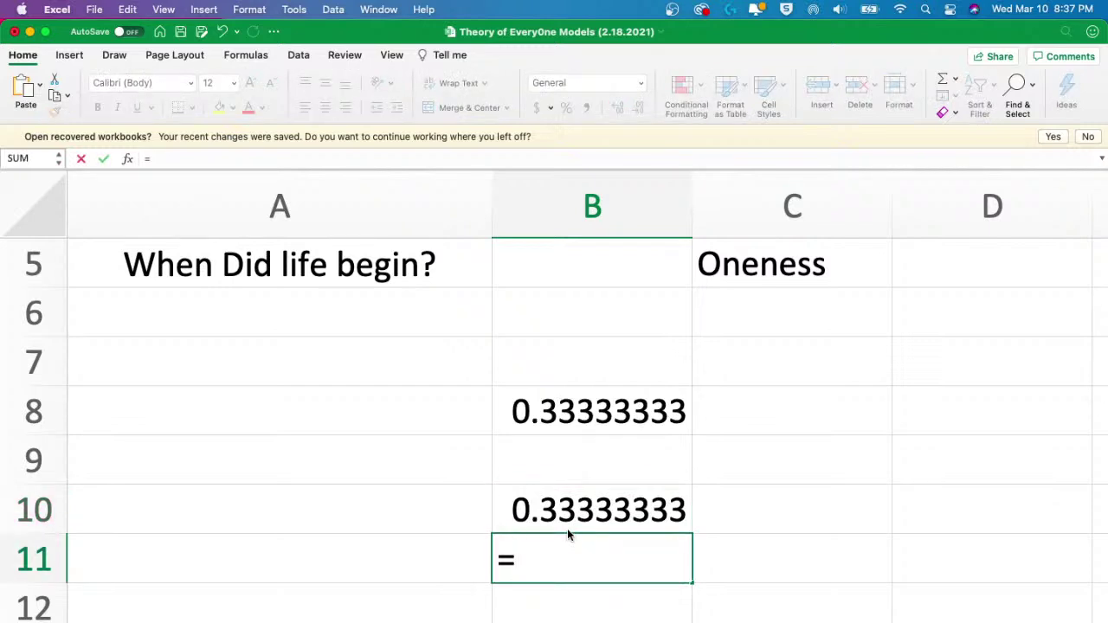
text(1/2)
key(Return)
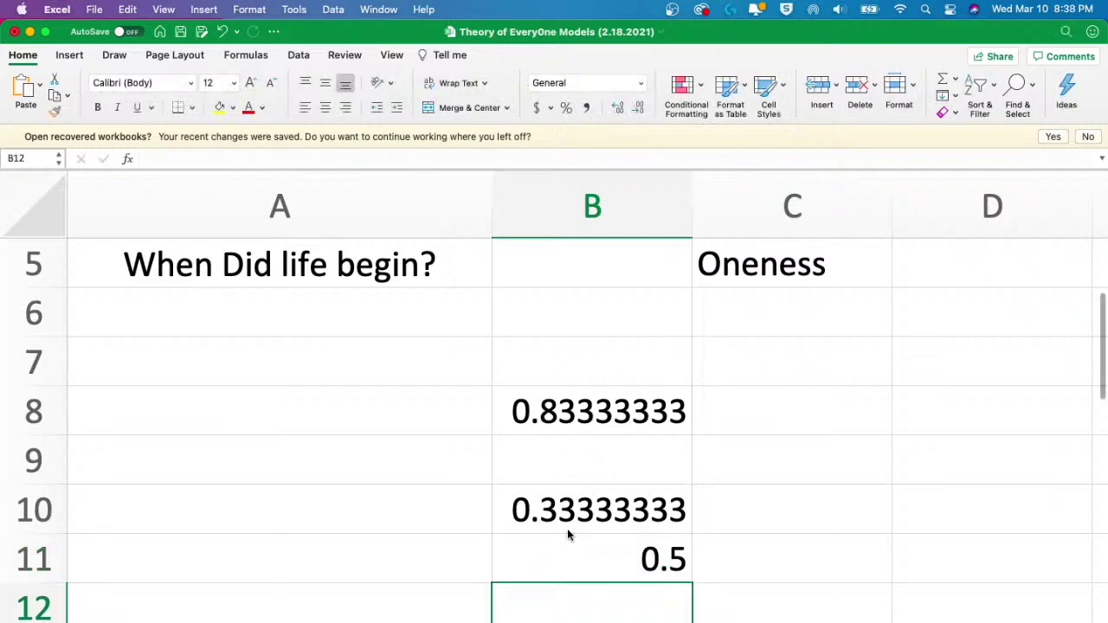
- Enter 1 in cell C11 and the helper formula =B11+B10 in cell C12
click(888, 561)
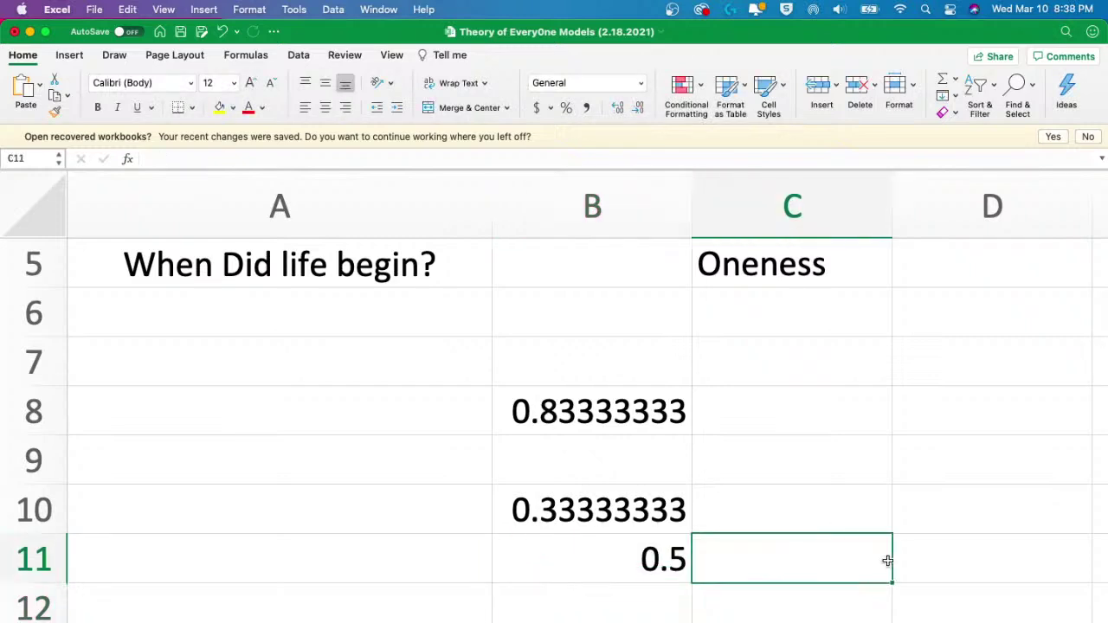
key(Right)
key(Left)
text(1)
key(Return)
text(=)
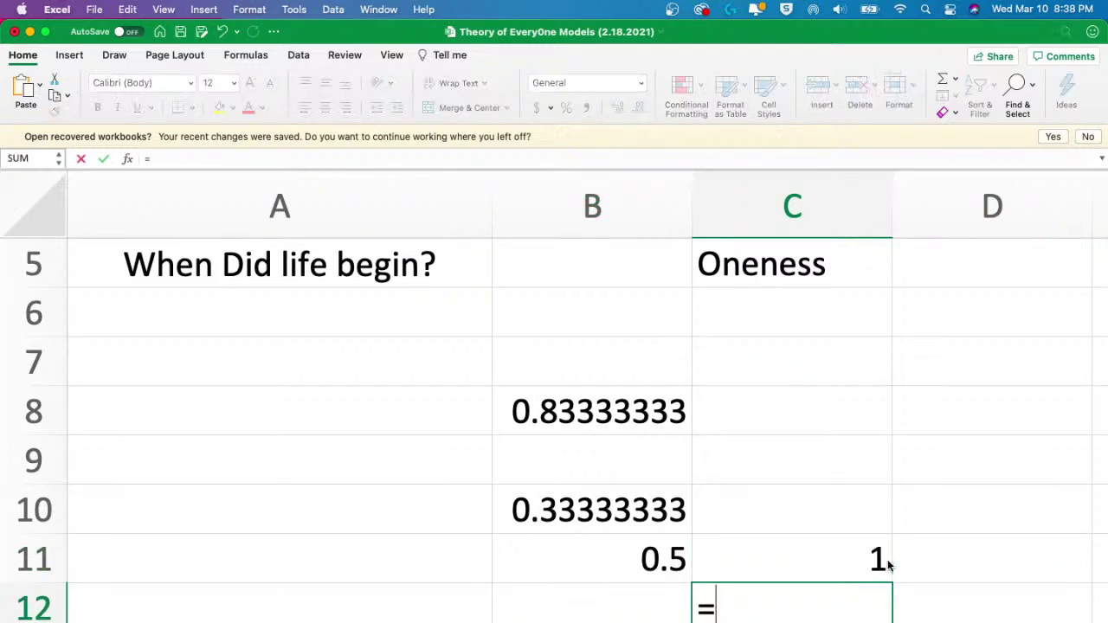
key(Left)
key(Up)
text(+)
key(Left)
key(Up)
key(Up)
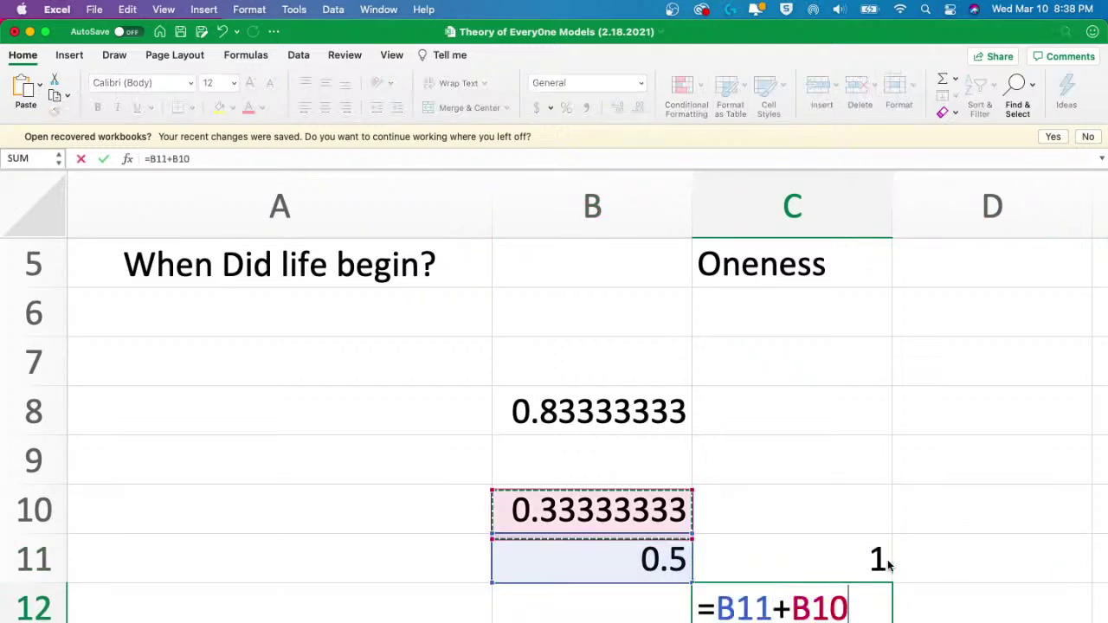
key(Return)
- Link cell B12 to C12 with =C12, and convert B12 to a fixed value by pasting values only
key(Up)
key(Left)
text(=)
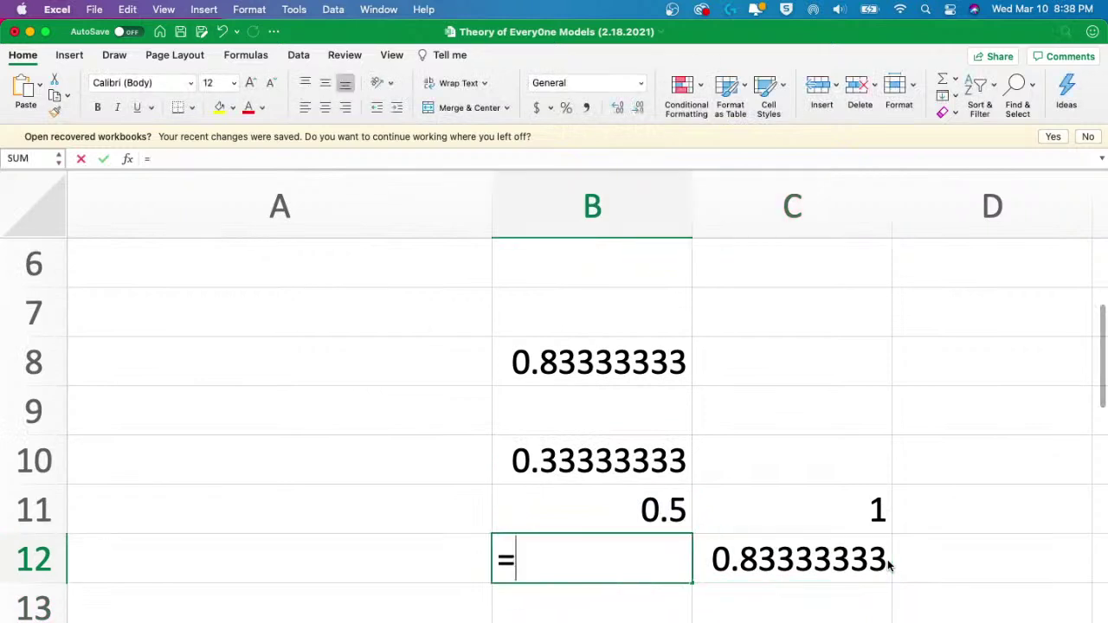
key(Right)
key(Return)
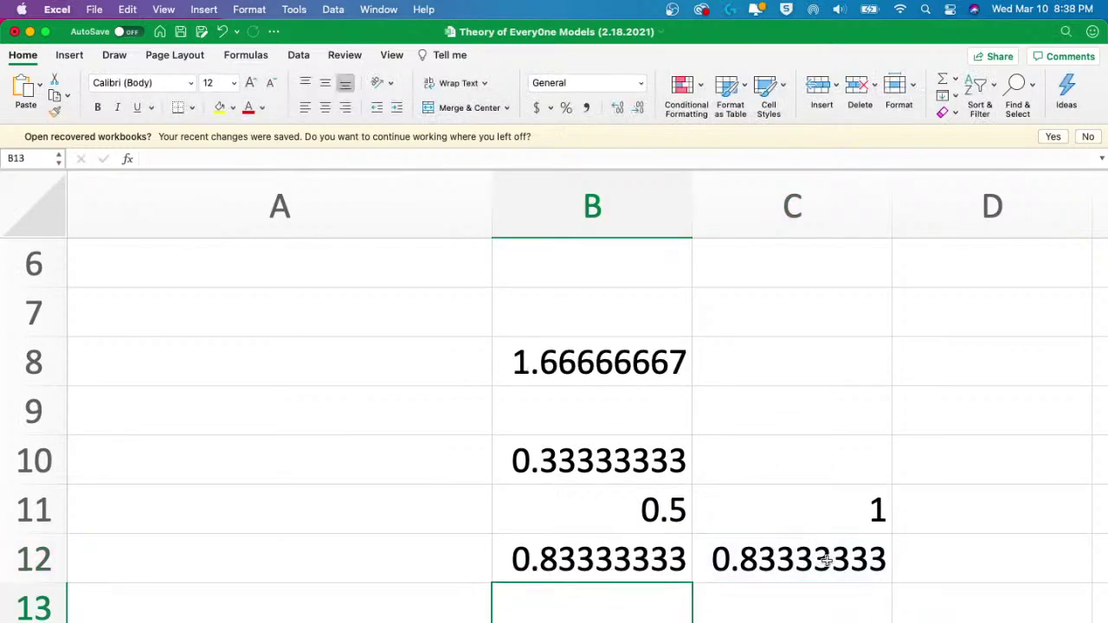
click(658, 563)
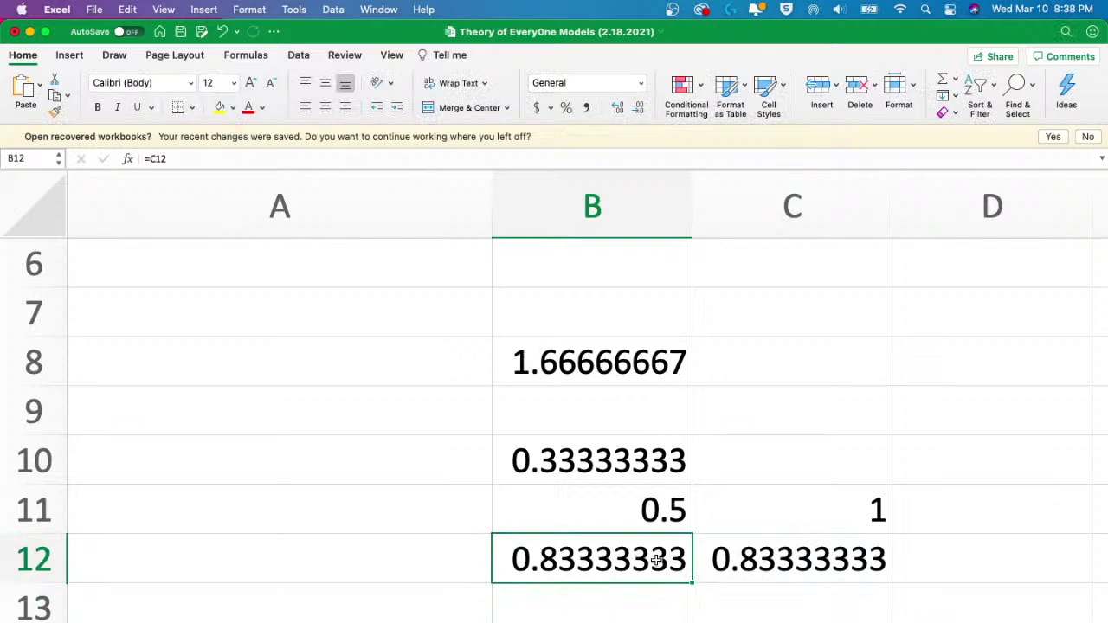
key(super+c)
right_click(658, 561)
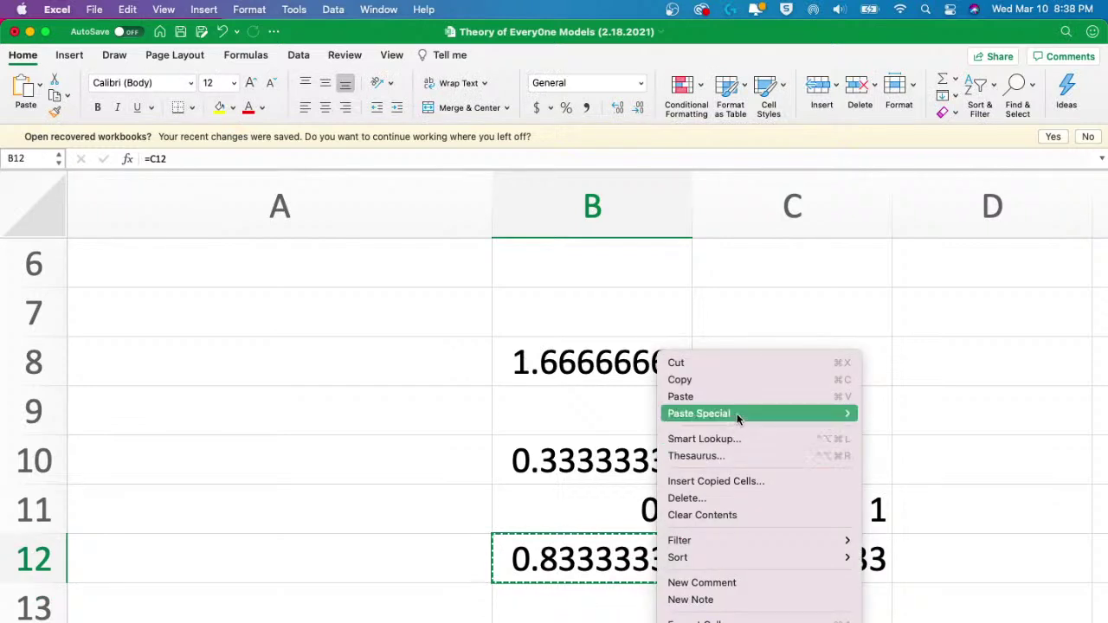
mouse_move(739, 419)
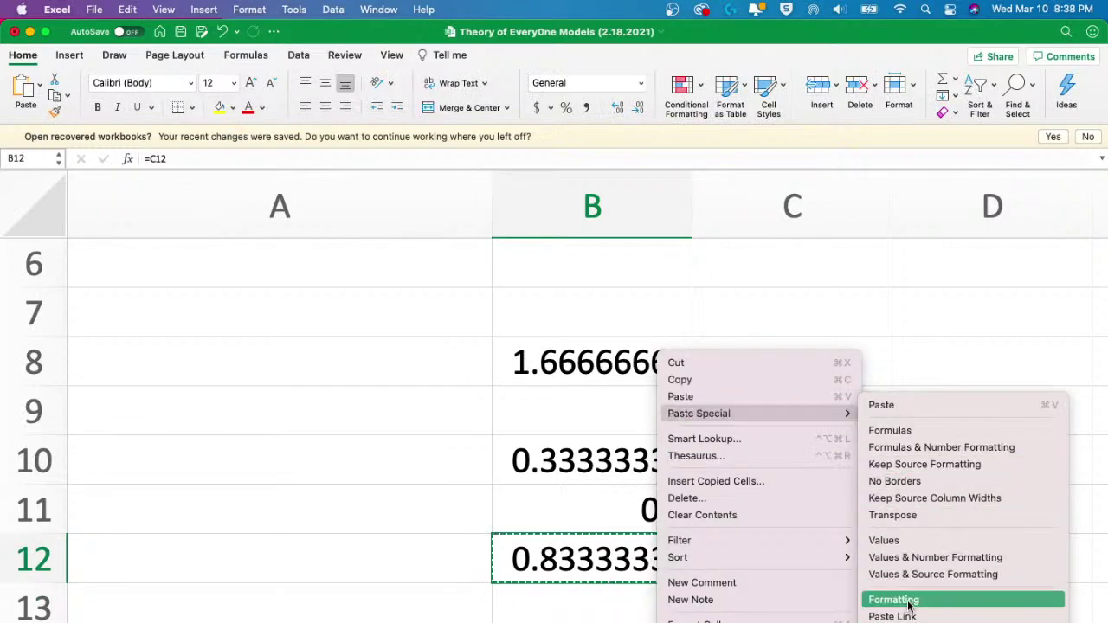
click(925, 544)
- Clear the helper entries in column C from C11 down
click(849, 510)
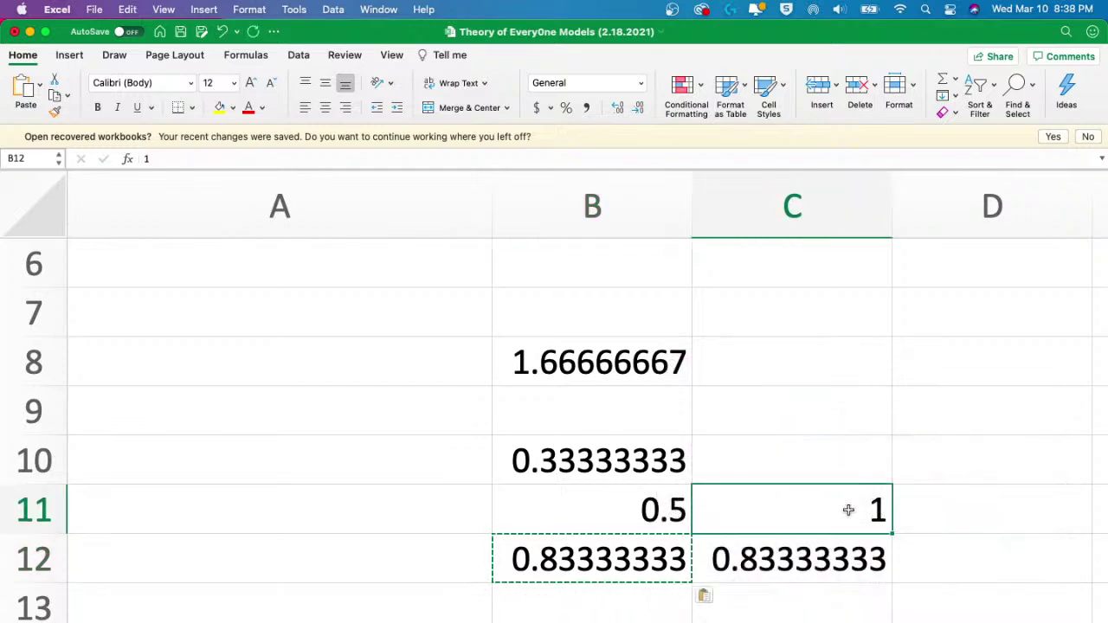
drag(849, 510, 837, 604)
key(BackSpace)
click(591, 373)
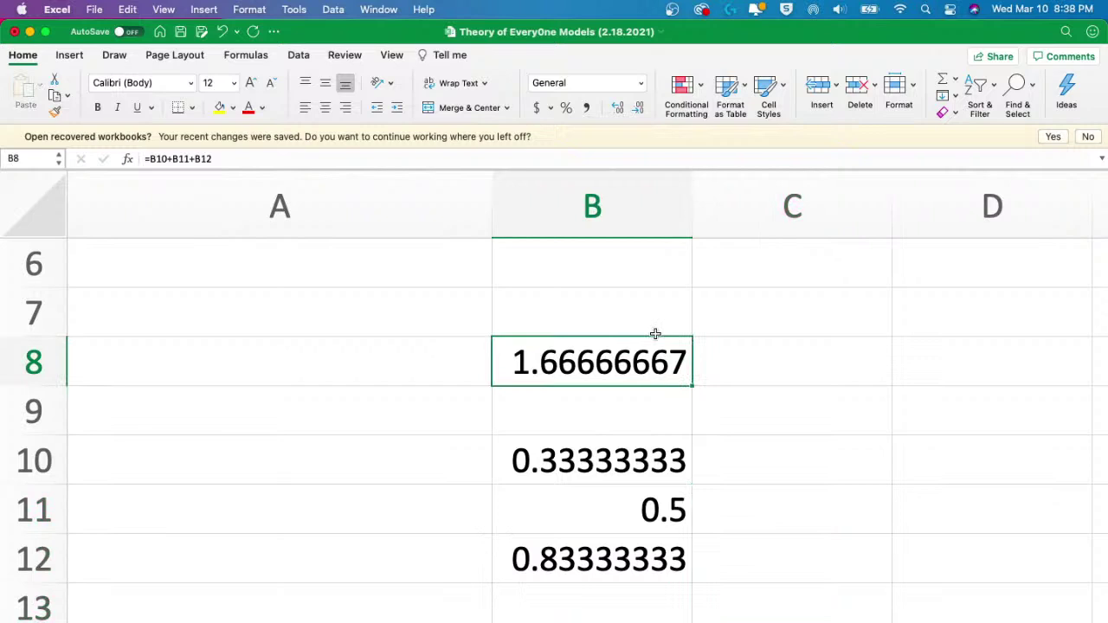
text(1)
key(Escape)
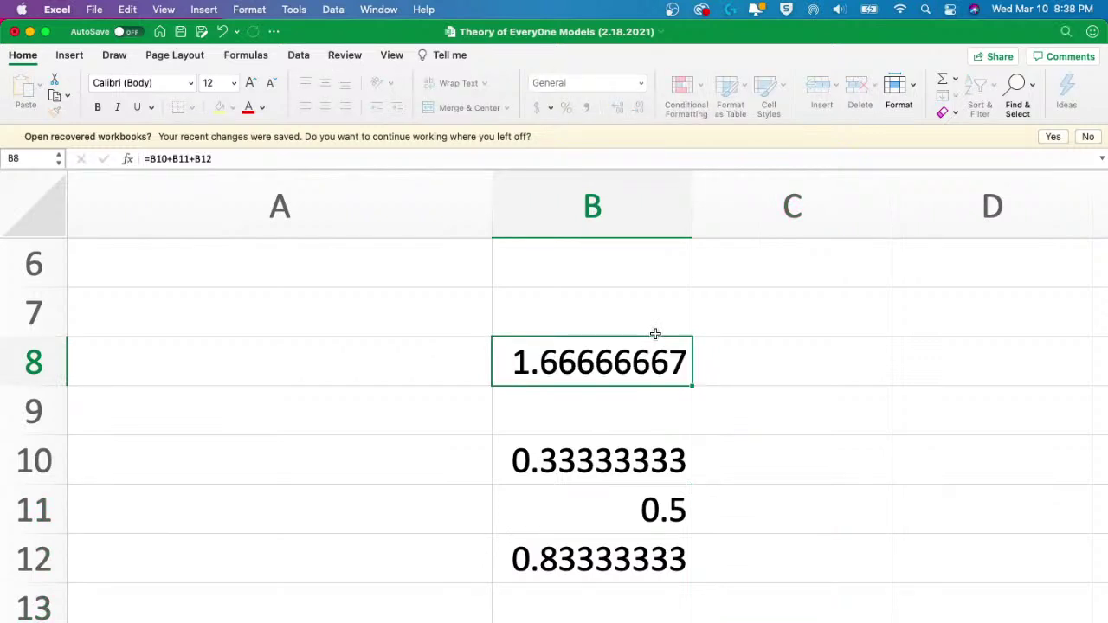
click(649, 500)
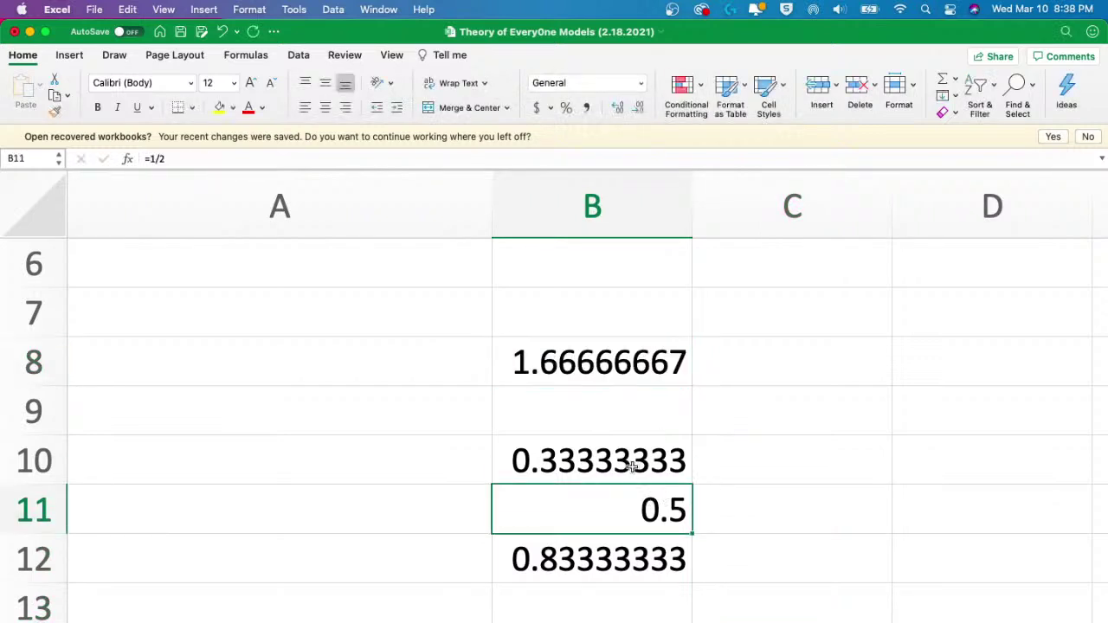
click(629, 465)
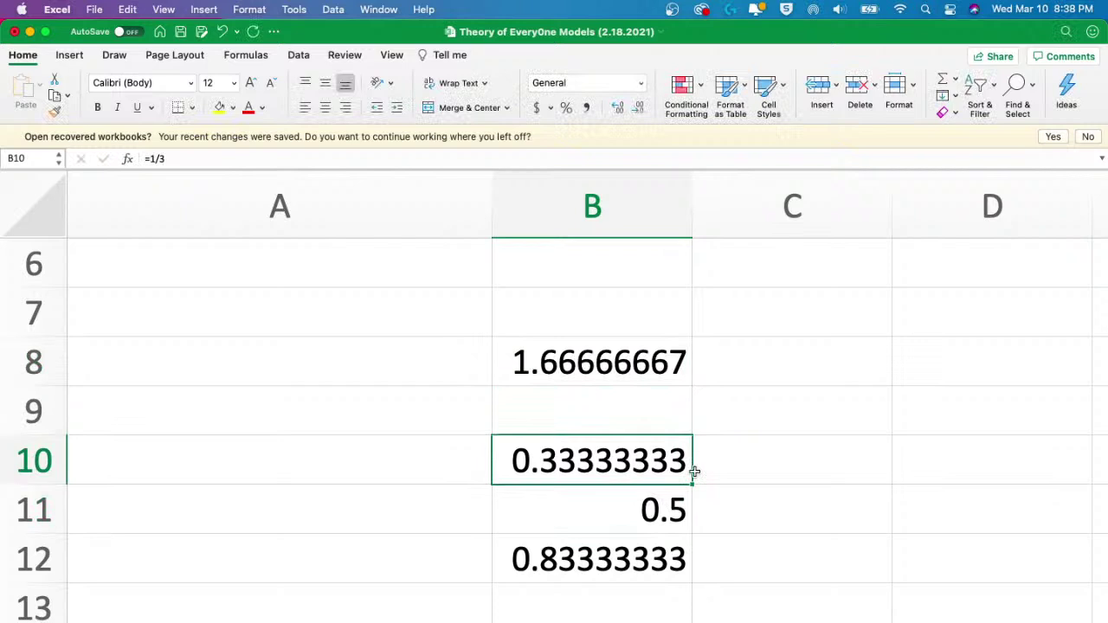
- Enter =1/3 in cell B11 and =1/6 in cells B12 and B13
key(Down)
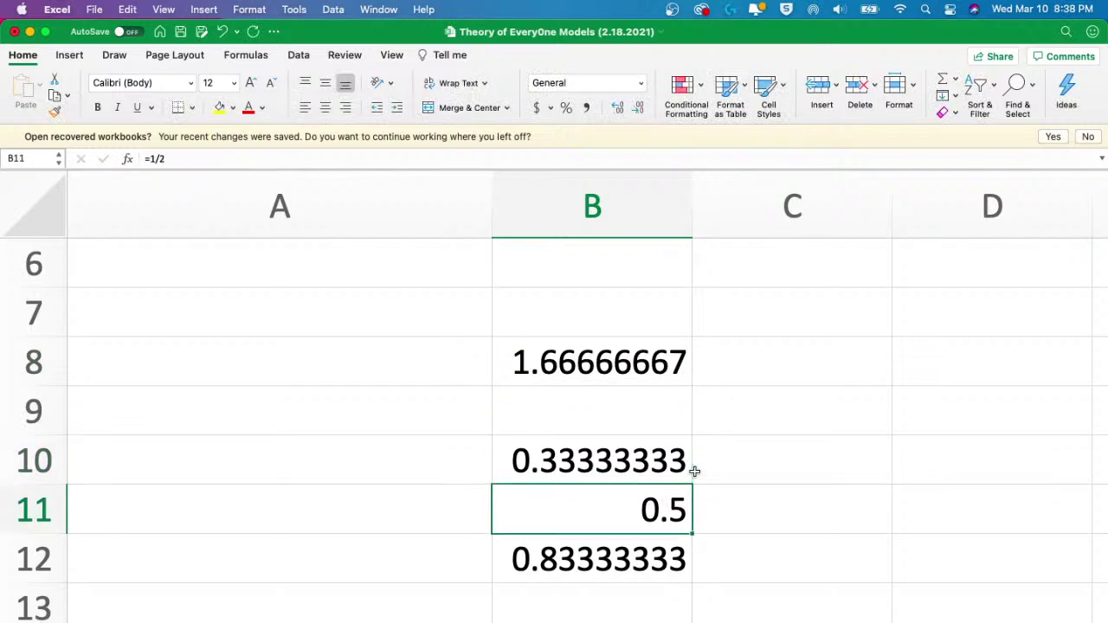
text(=1/3)
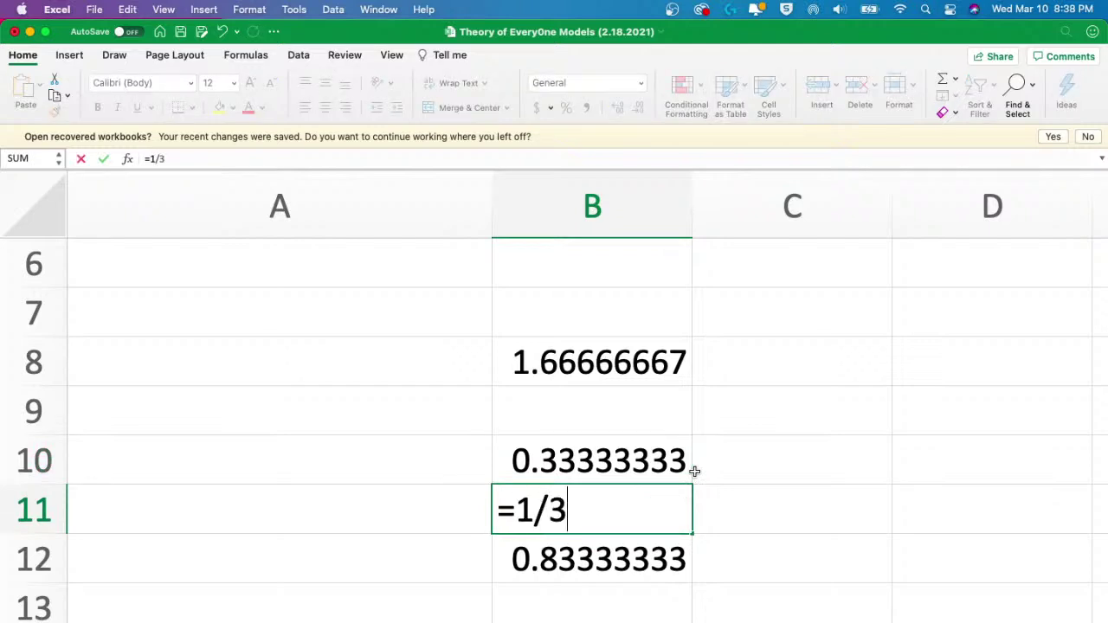
key(Return)
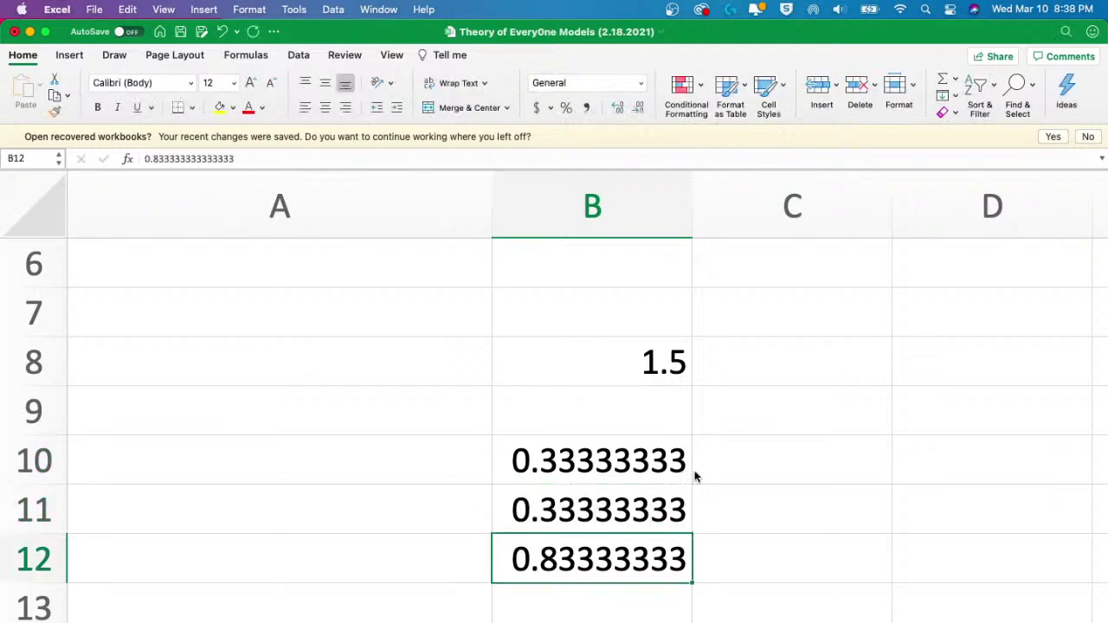
text(=1/6)
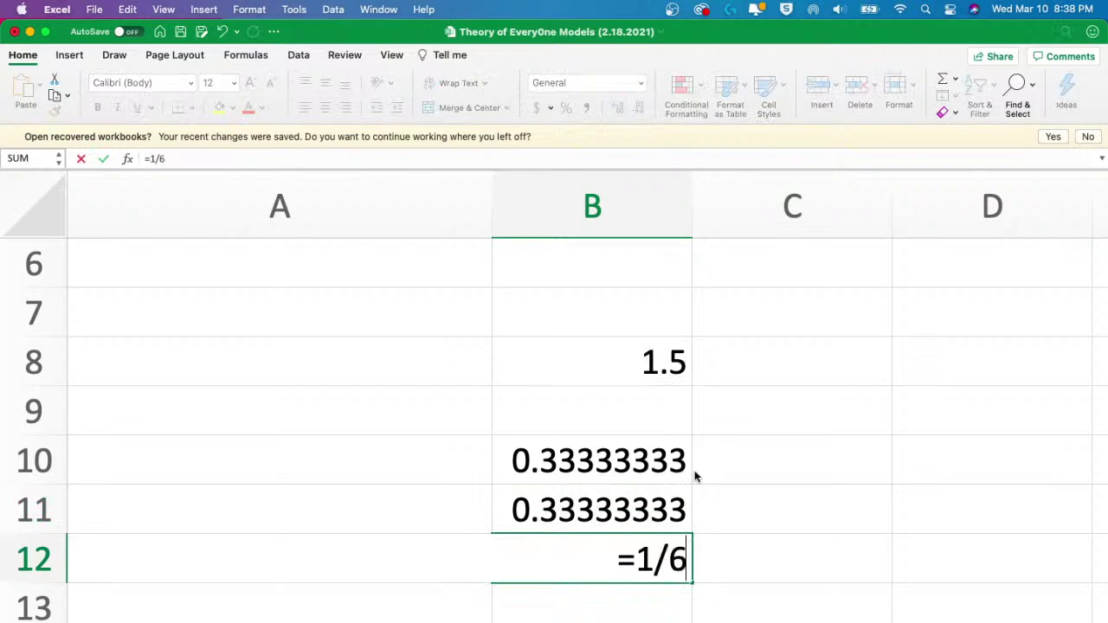
key(Return)
text(=1)
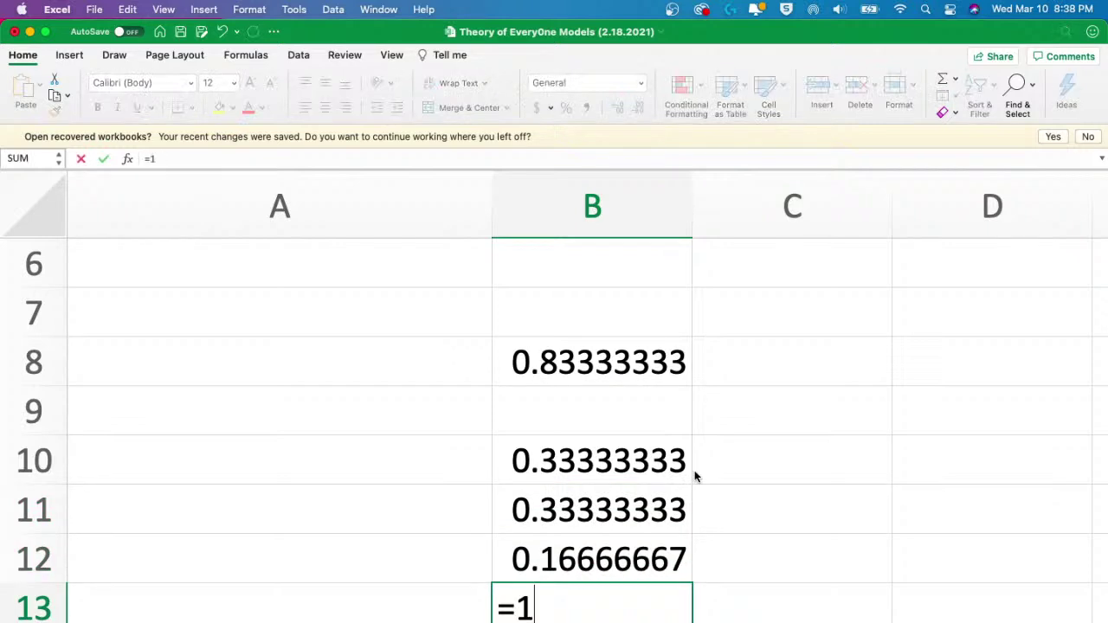
text(/6)
key(Return)
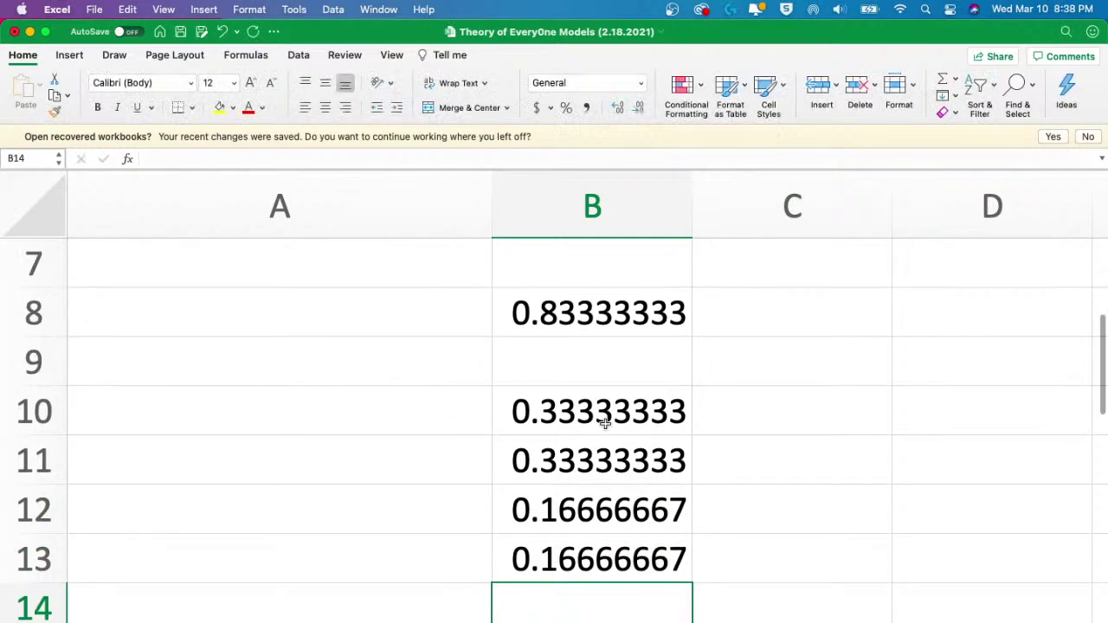
- Extend the sum formula in cell B8 to =B10+B11+B12+B13
double_click(603, 299)
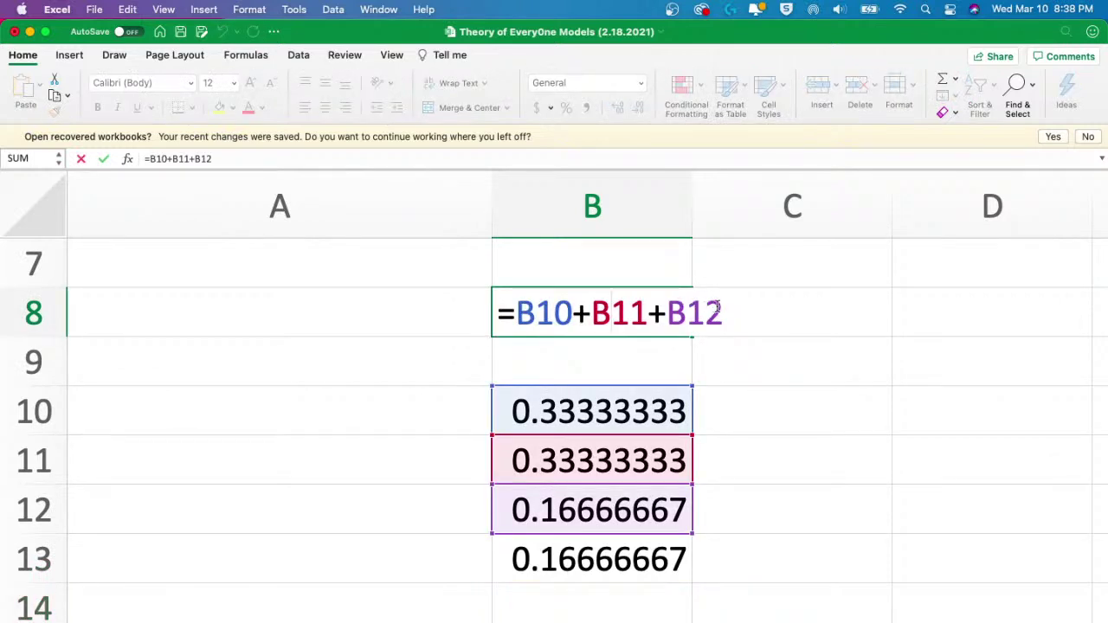
text(+)
click(601, 557)
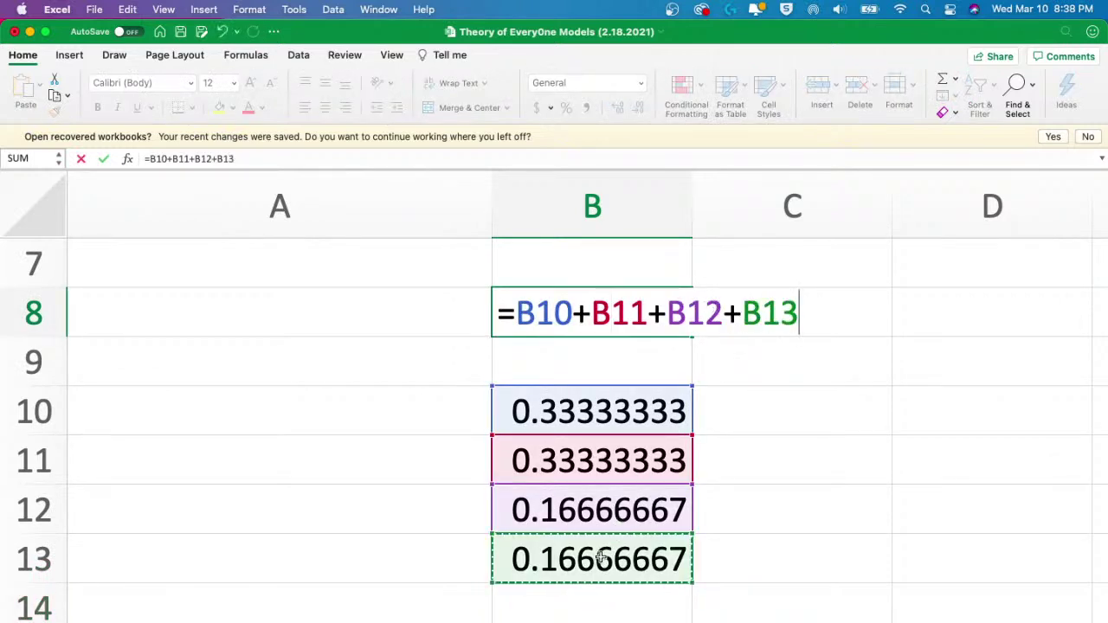
key(Return)
- Center the contents of column B horizontally and vertically
click(609, 208)
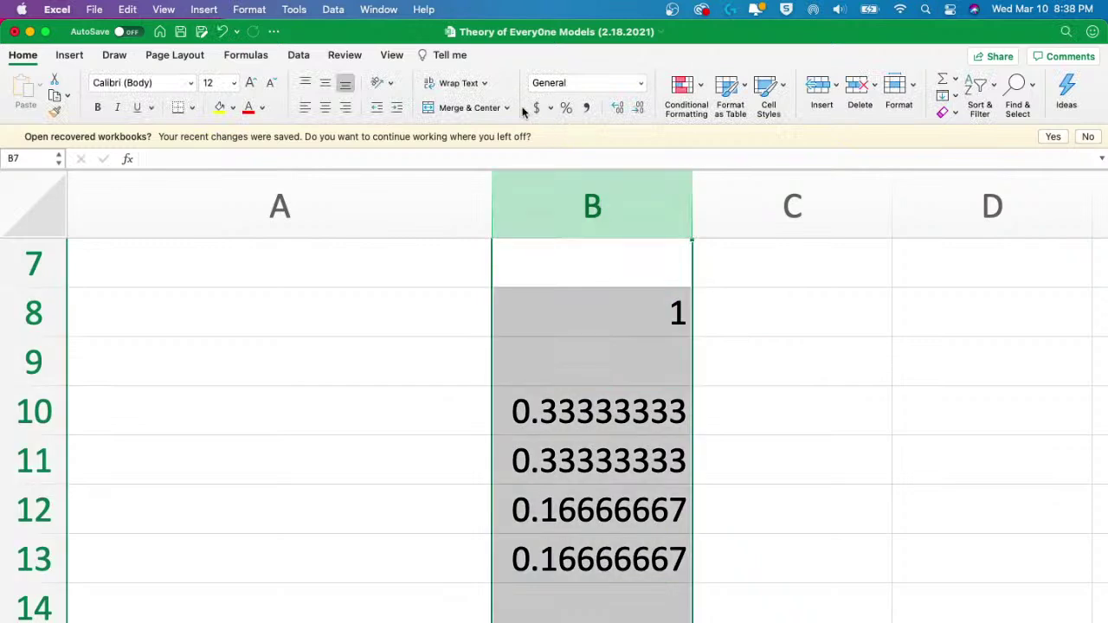
click(325, 107)
click(325, 83)
- Apply a double underline to the total in cell B8
click(613, 333)
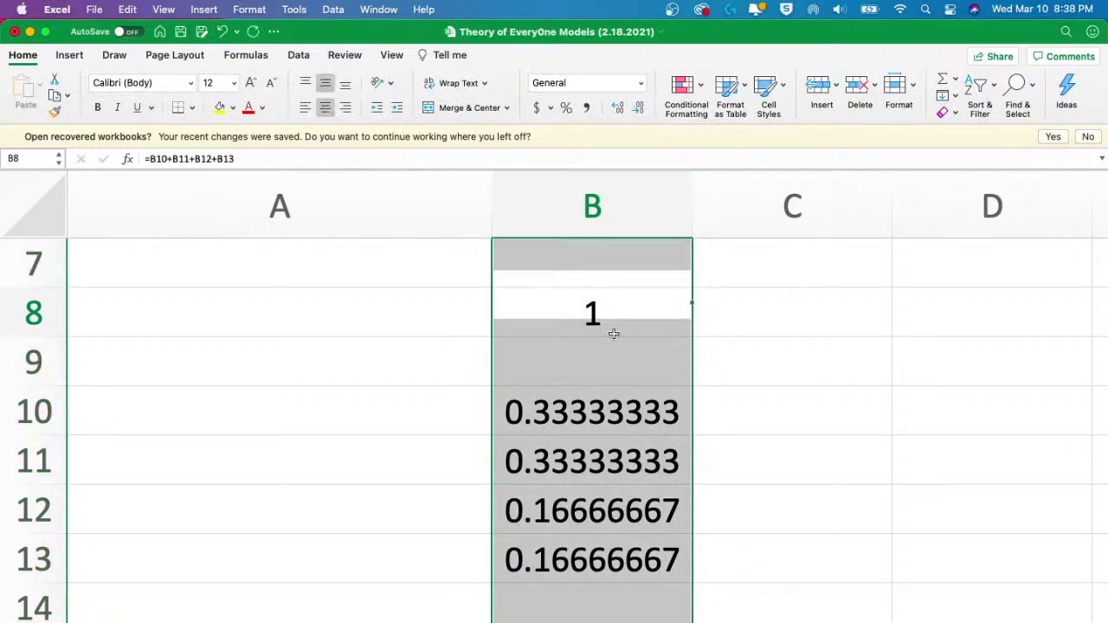
click(151, 108)
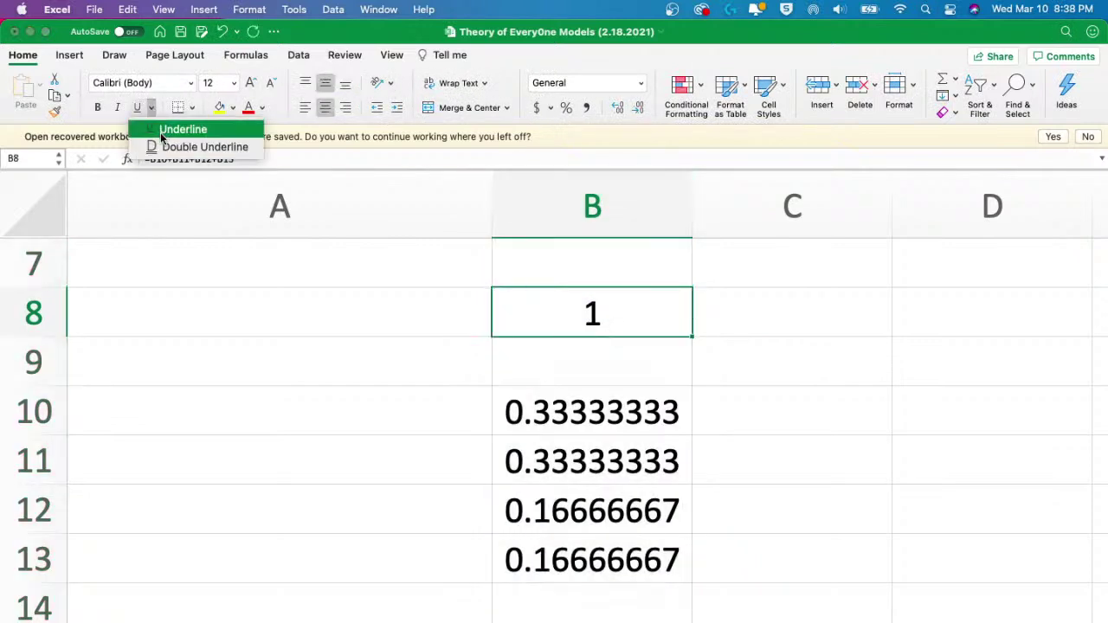
click(169, 147)
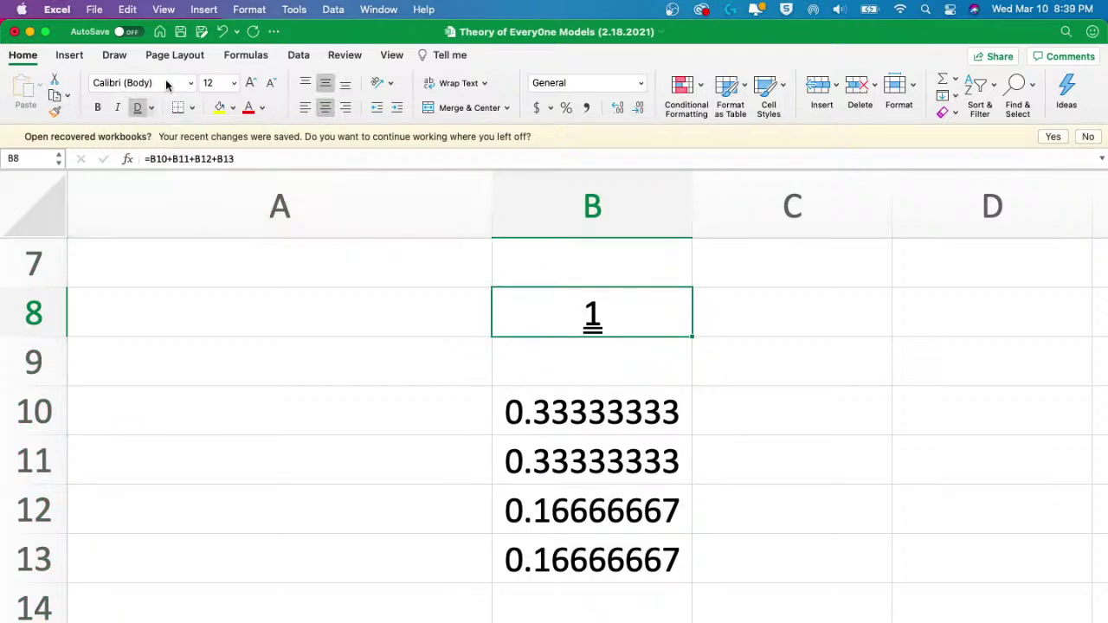
- Change the font of the entire worksheet to Garamond
click(35, 205)
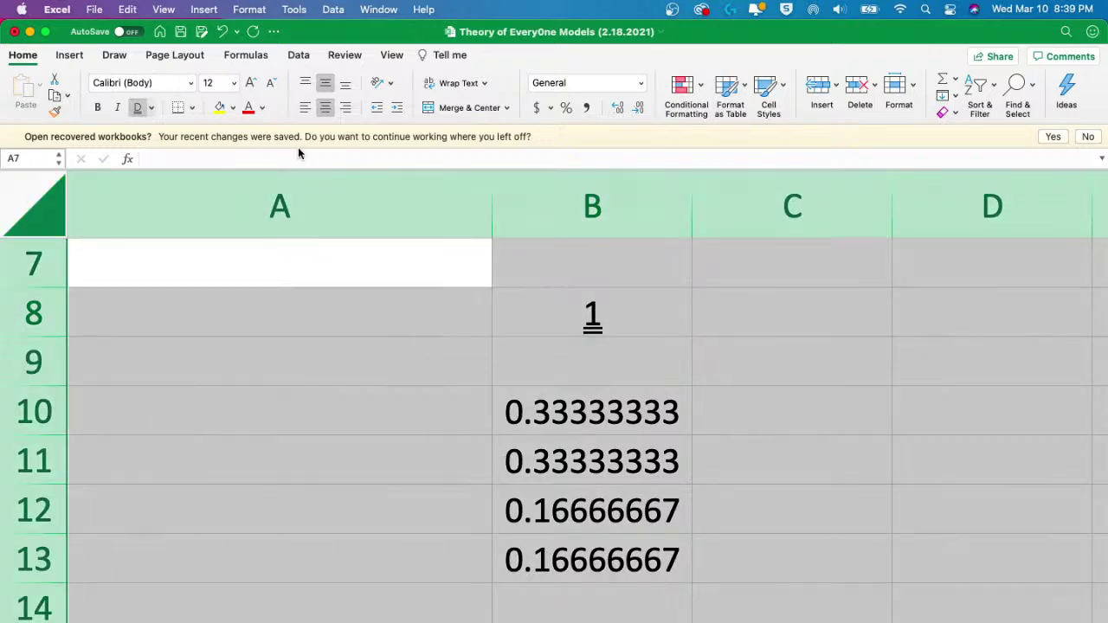
click(139, 82)
text(Garamond)
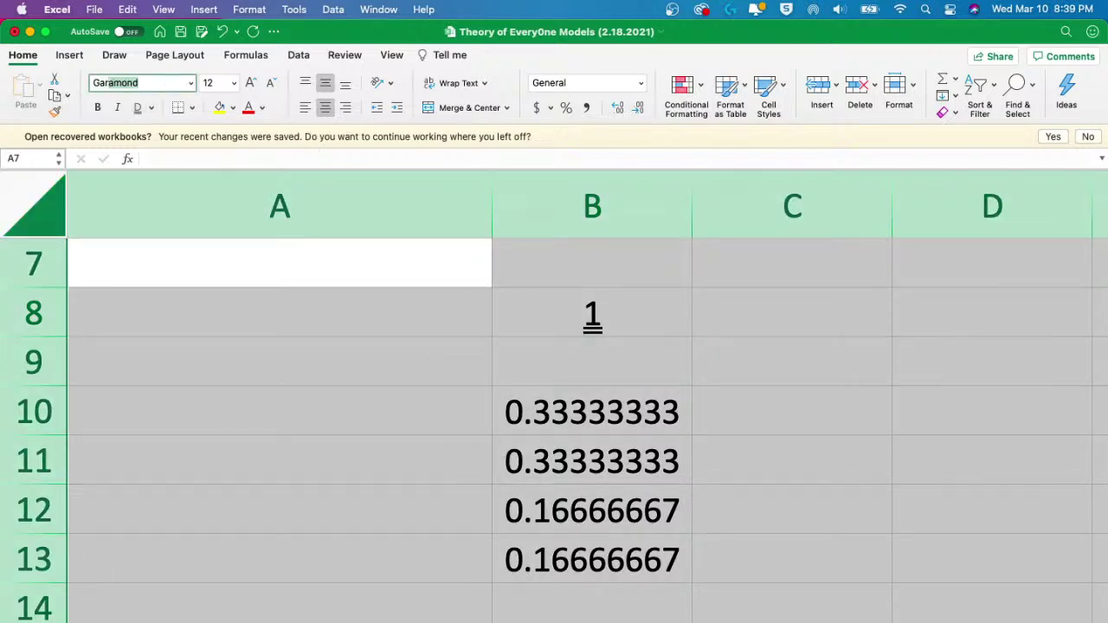
key(Return)
click(631, 331)
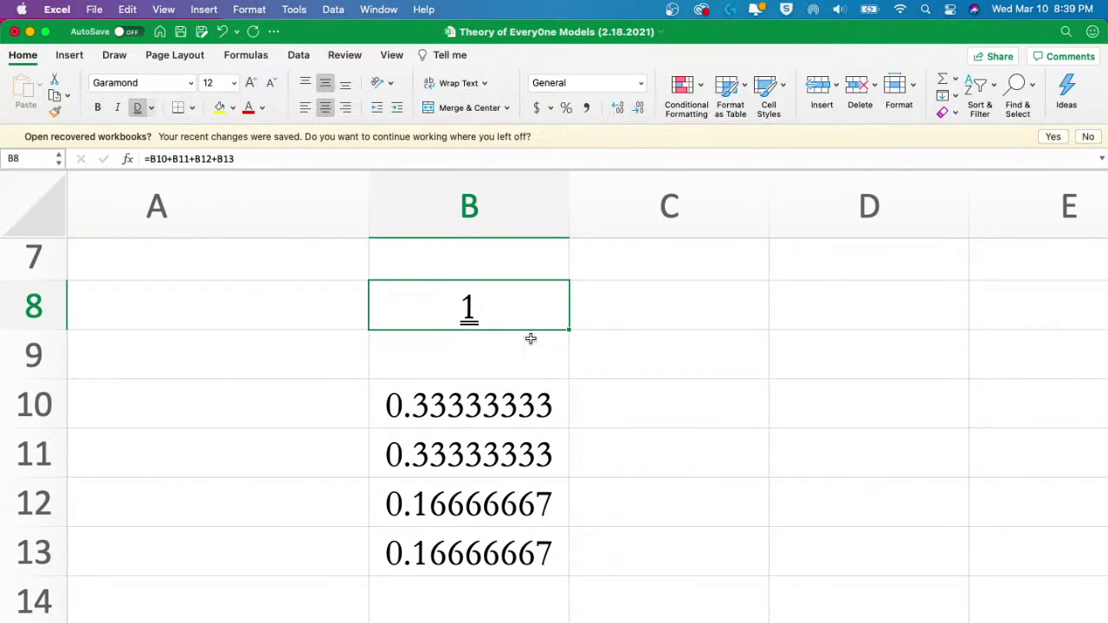
- Replace the fraction in cell B10 with =1/6 and check the total in cell B8
click(497, 444)
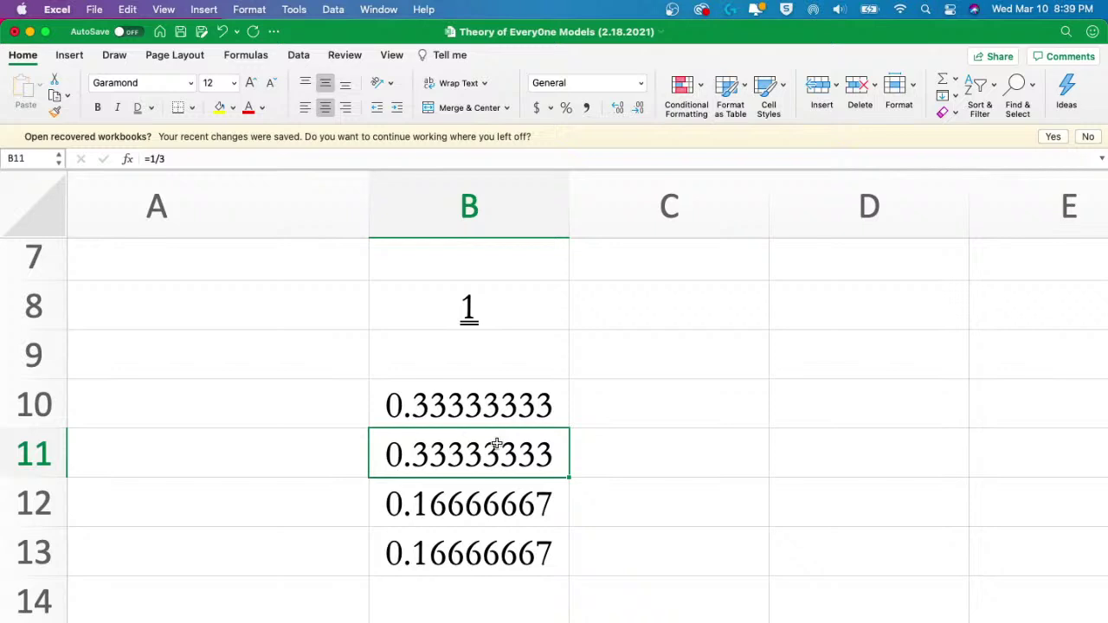
click(482, 398)
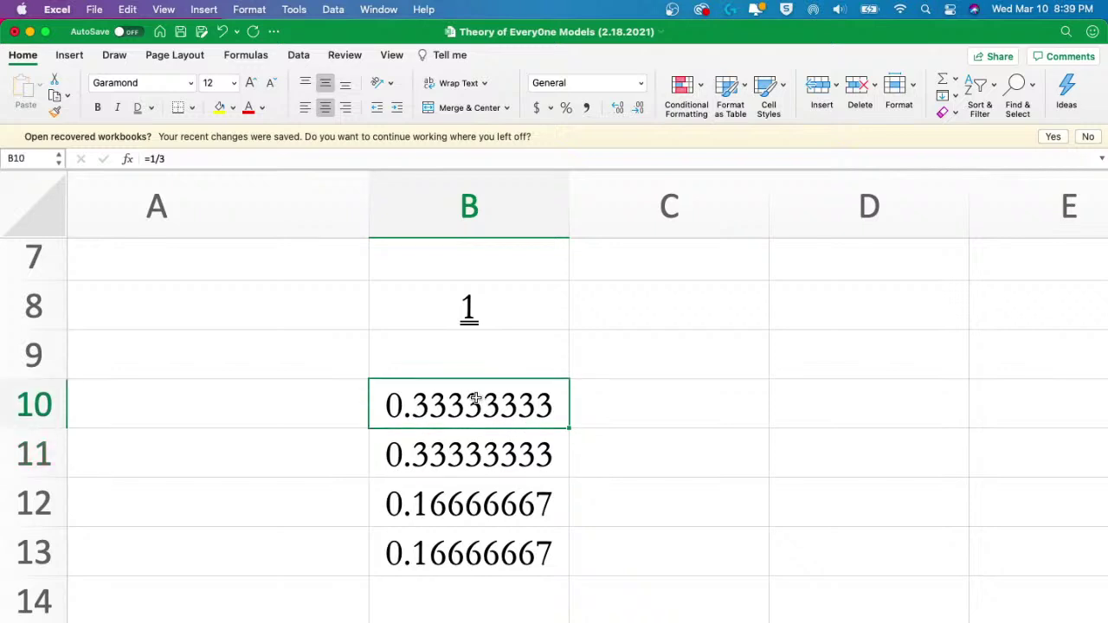
double_click(476, 399)
key(BackSpace)
key(BackSpace)
key(BackSpace)
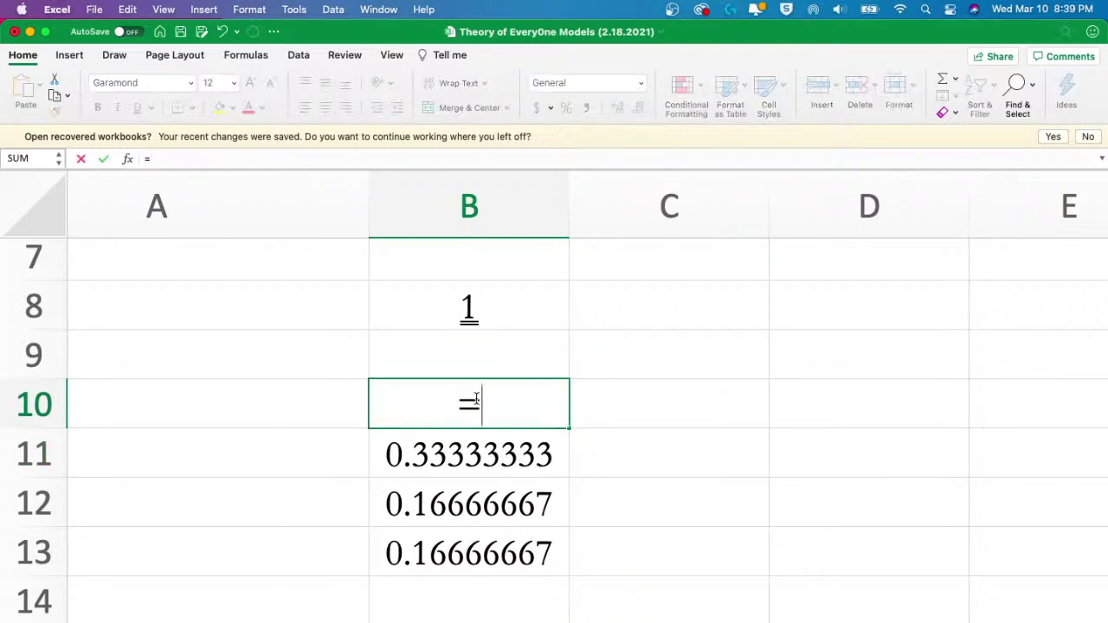
text(1/6)
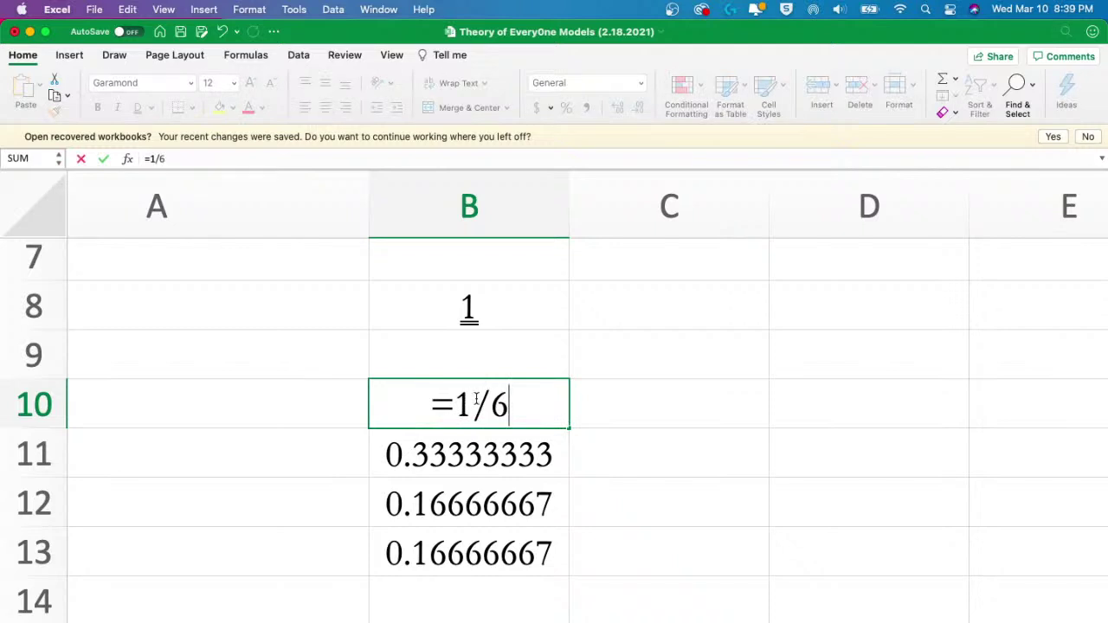
key(Return)
click(416, 317)
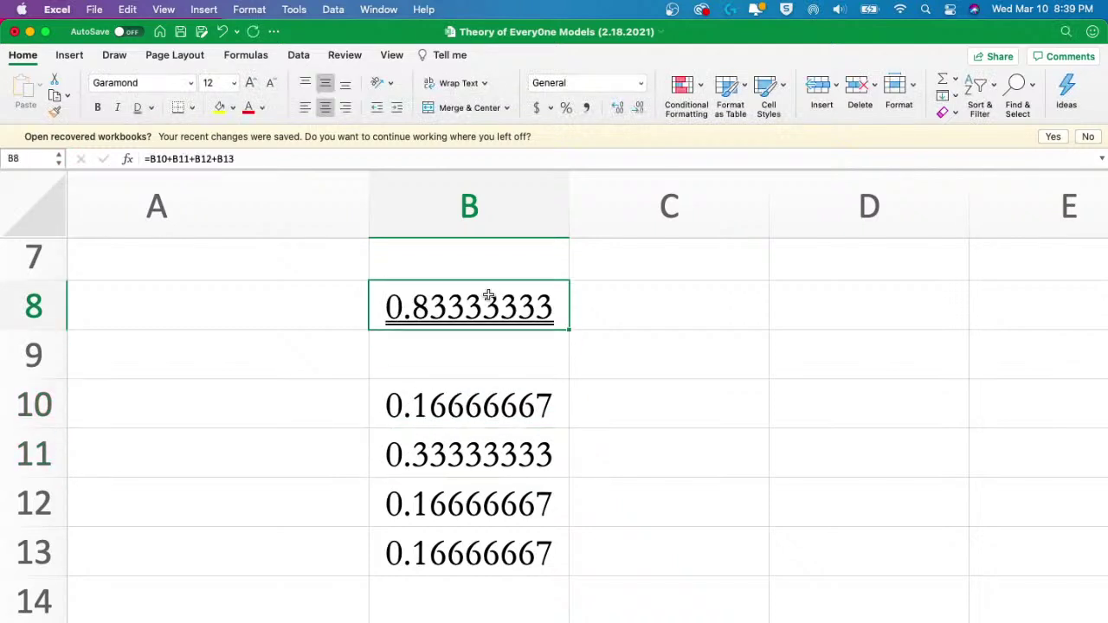
- Replace the fraction in cell B13 with =1/3
key(Down)
key(Down)
key(Down)
click(485, 554)
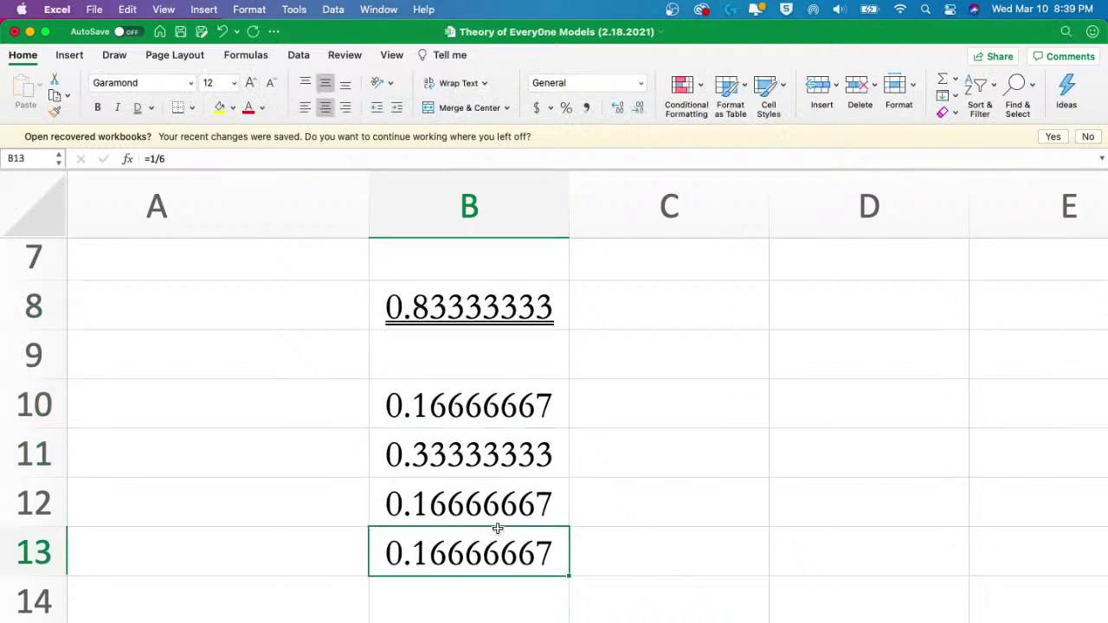
text(=1/3)
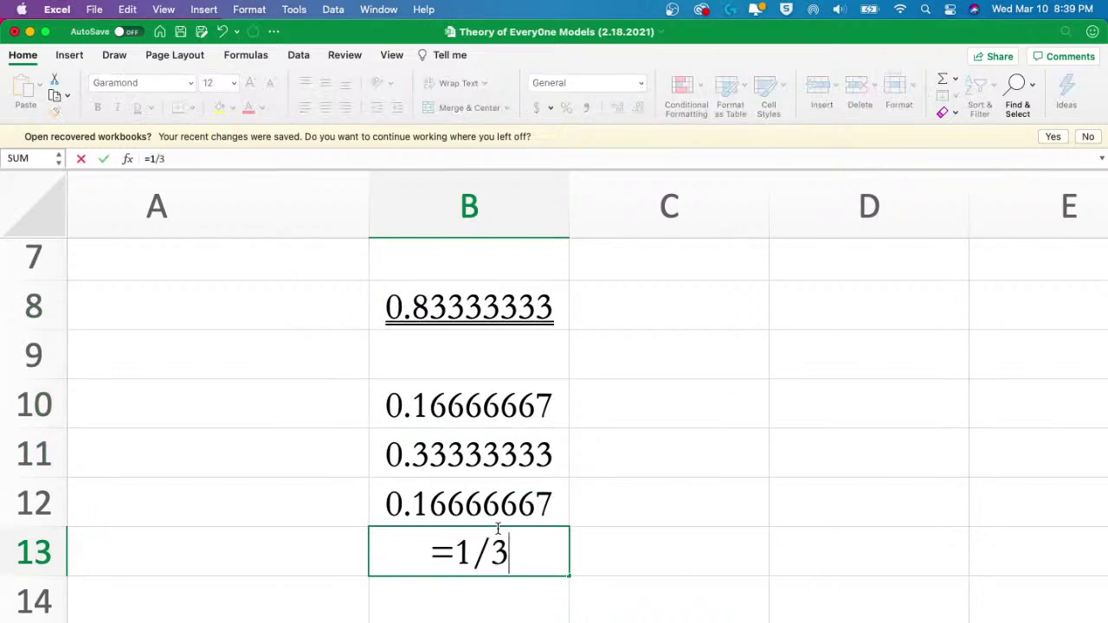
key(Return)
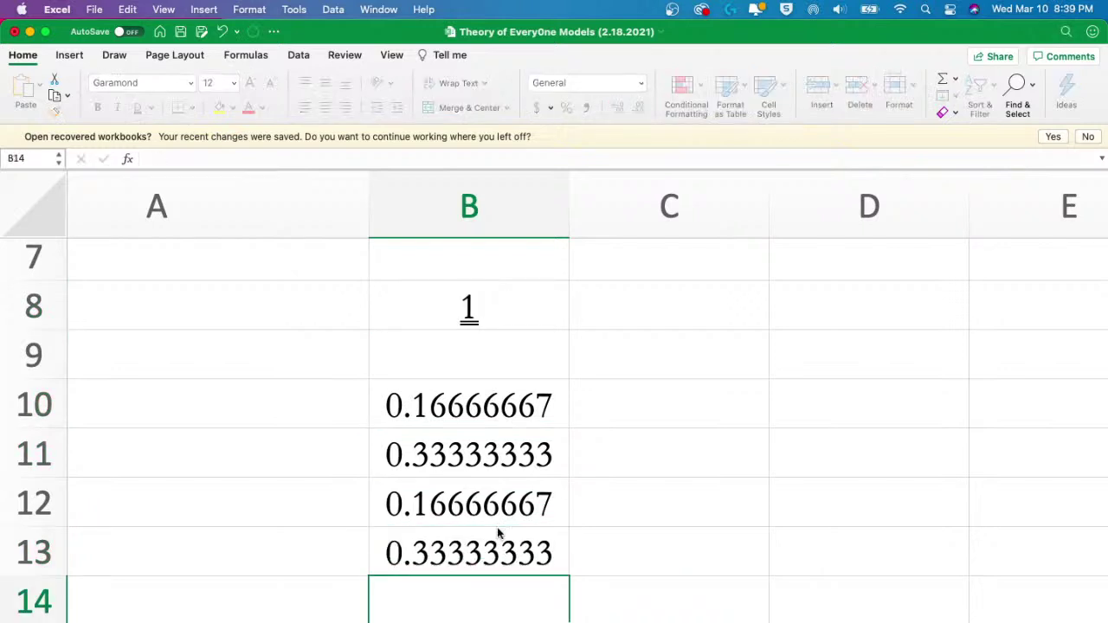
- Examine the total in cell B8 and the individual fractions in B10:B13 that make it up
click(483, 299)
click(456, 445)
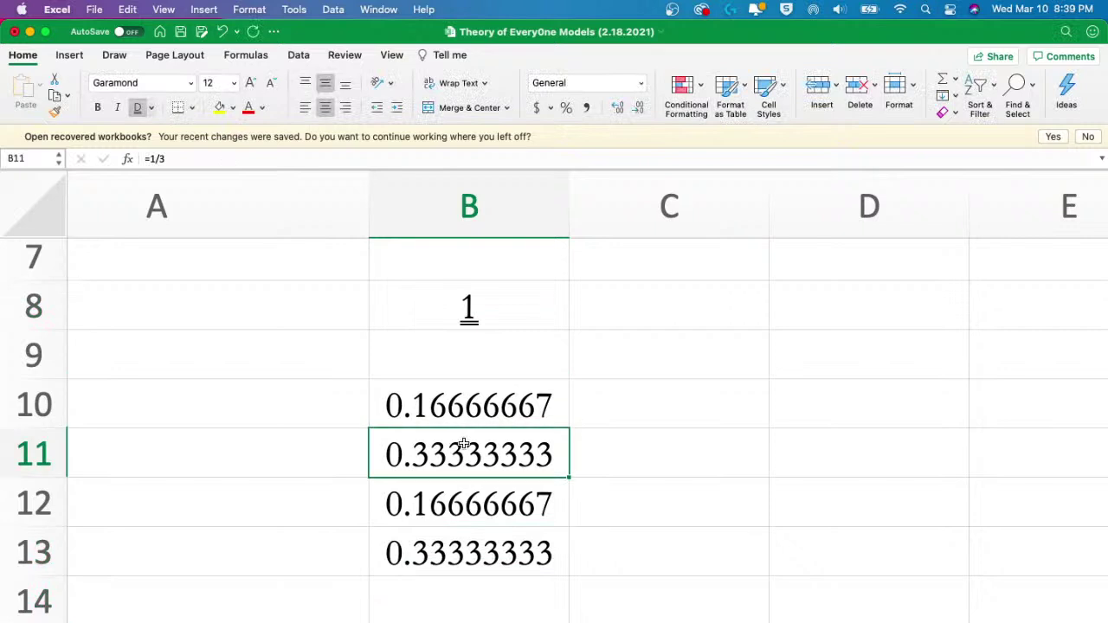
click(416, 490)
click(416, 459)
click(419, 517)
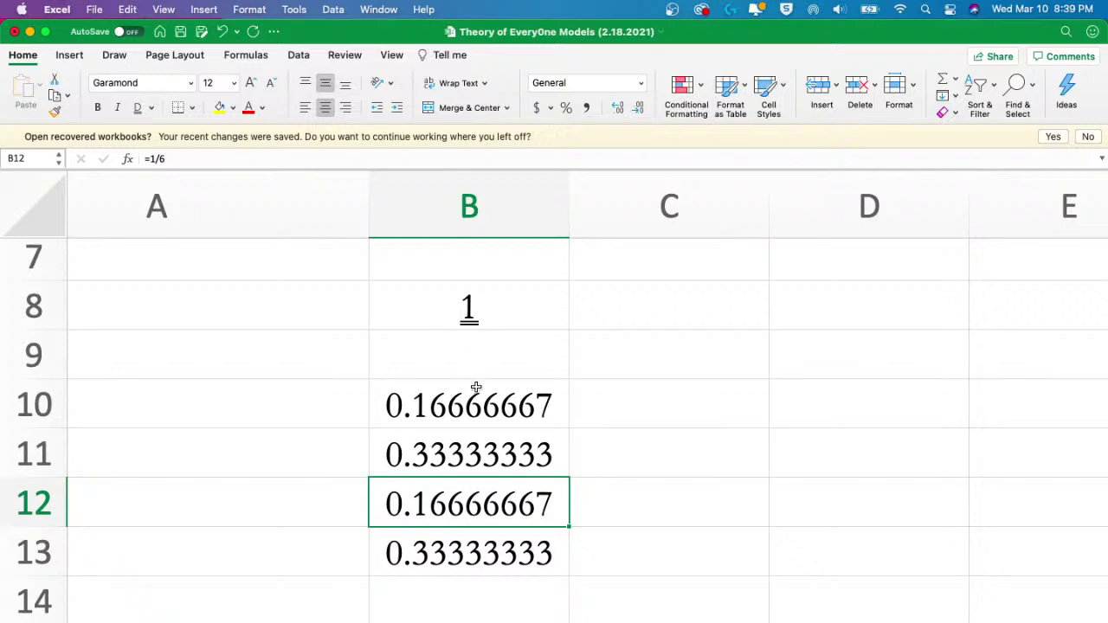
drag(475, 389, 457, 545)
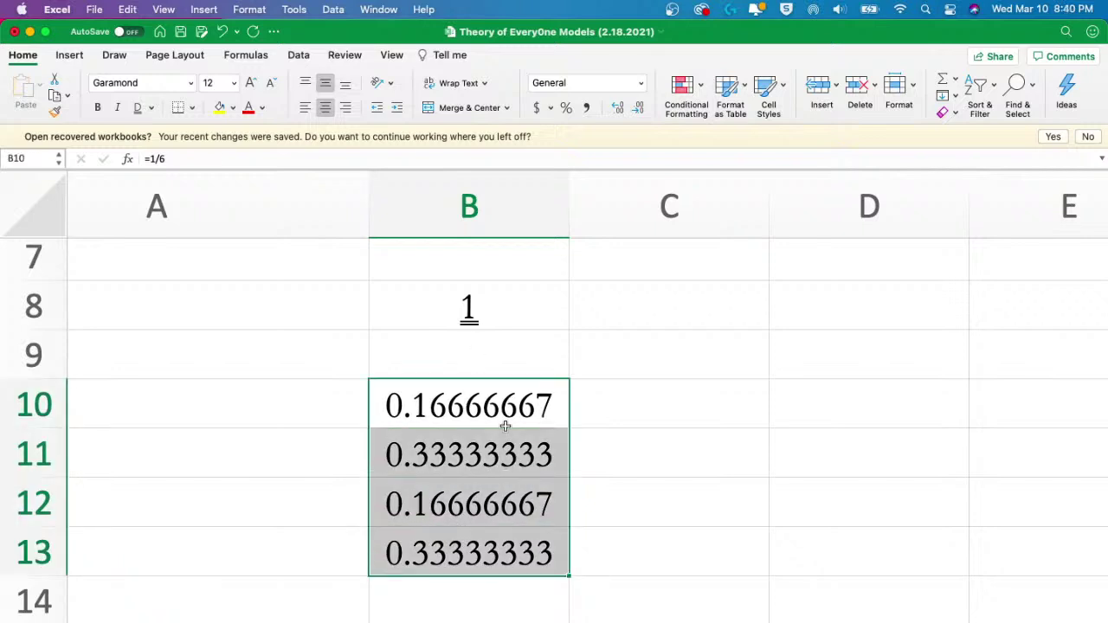
click(483, 321)
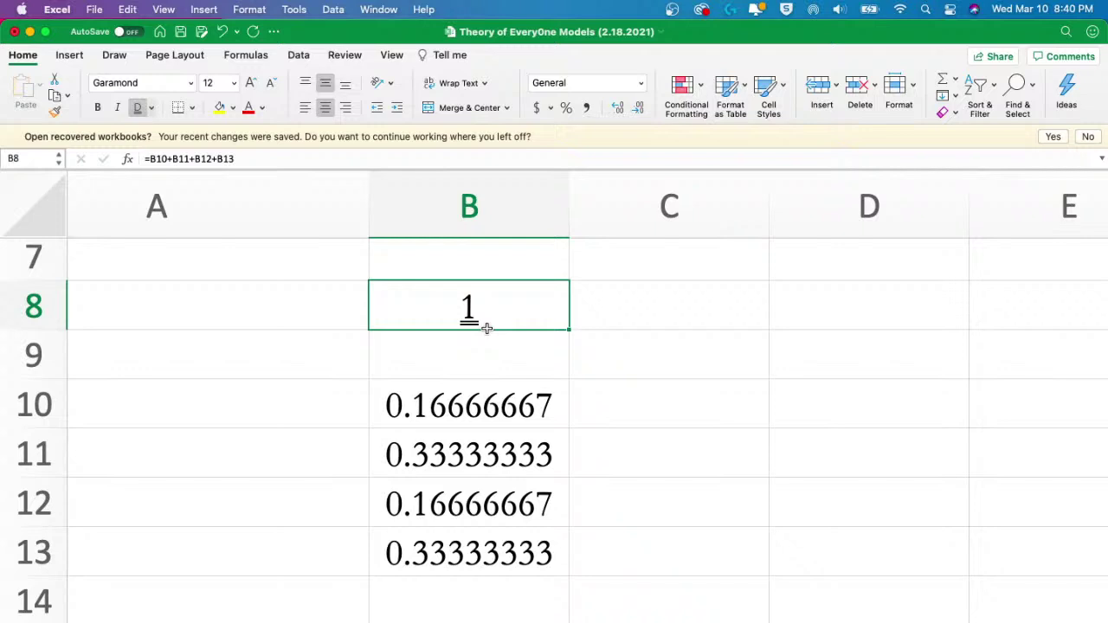
drag(526, 404, 433, 517)
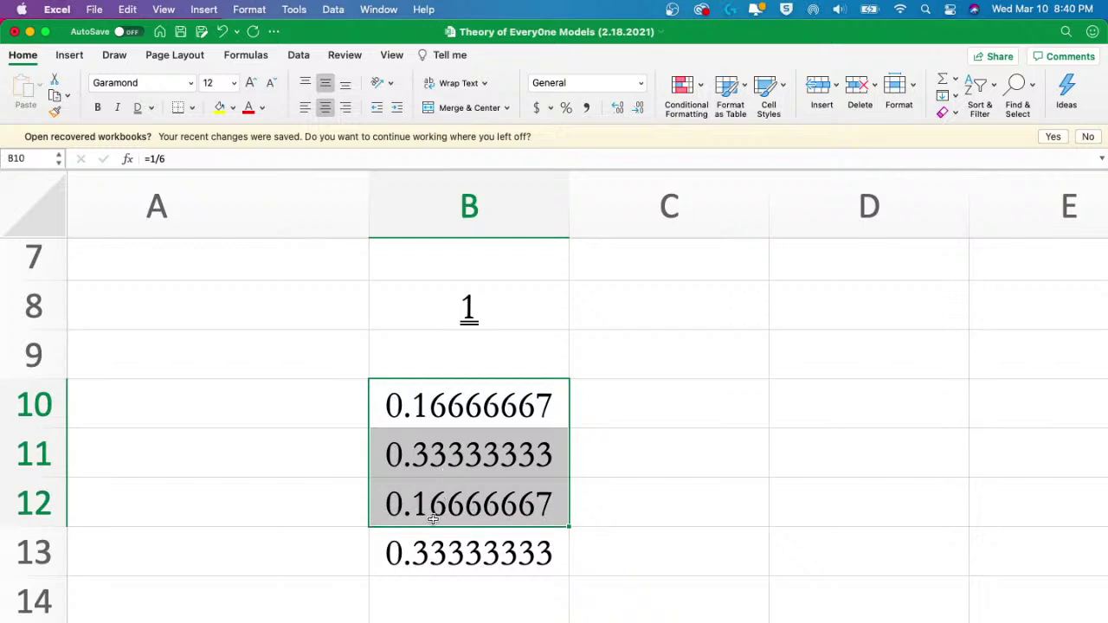
key(Down)
key(Down)
key(Down)
key(Down)
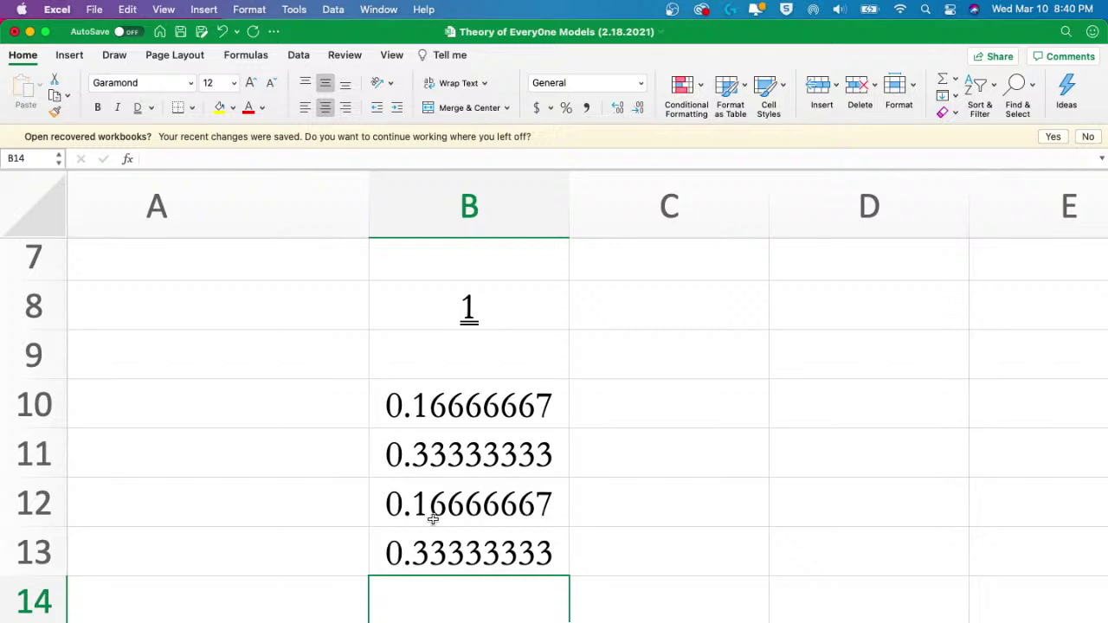
- Switch from the workbook to the OBS streaming window
key(ctrl+Up)
key(ctrl+Up)
key(ctrl+Up)
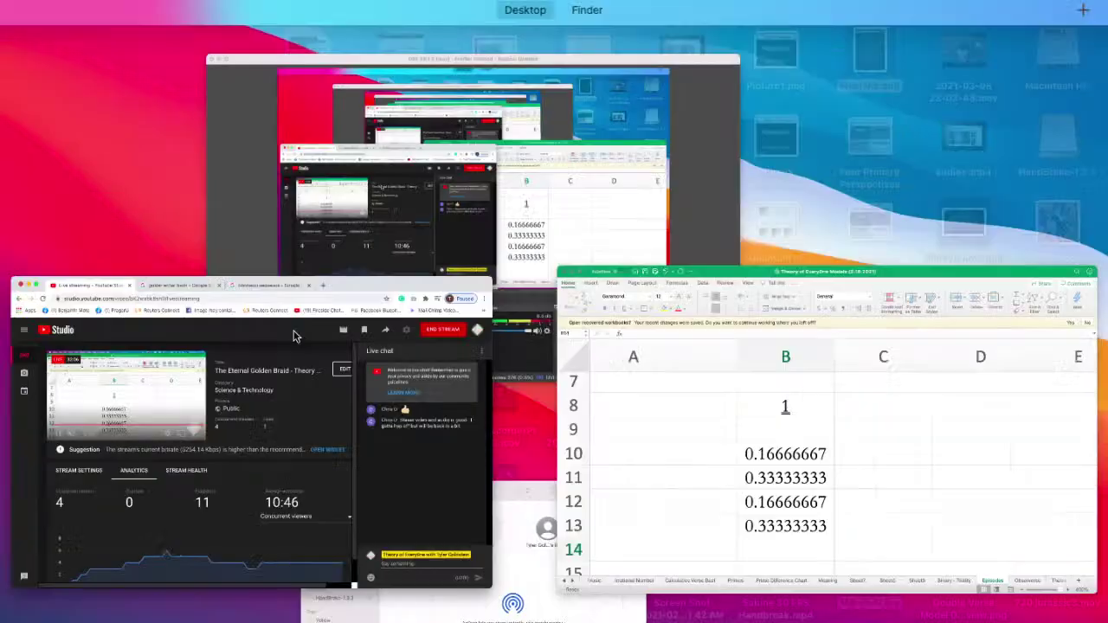
click(391, 235)
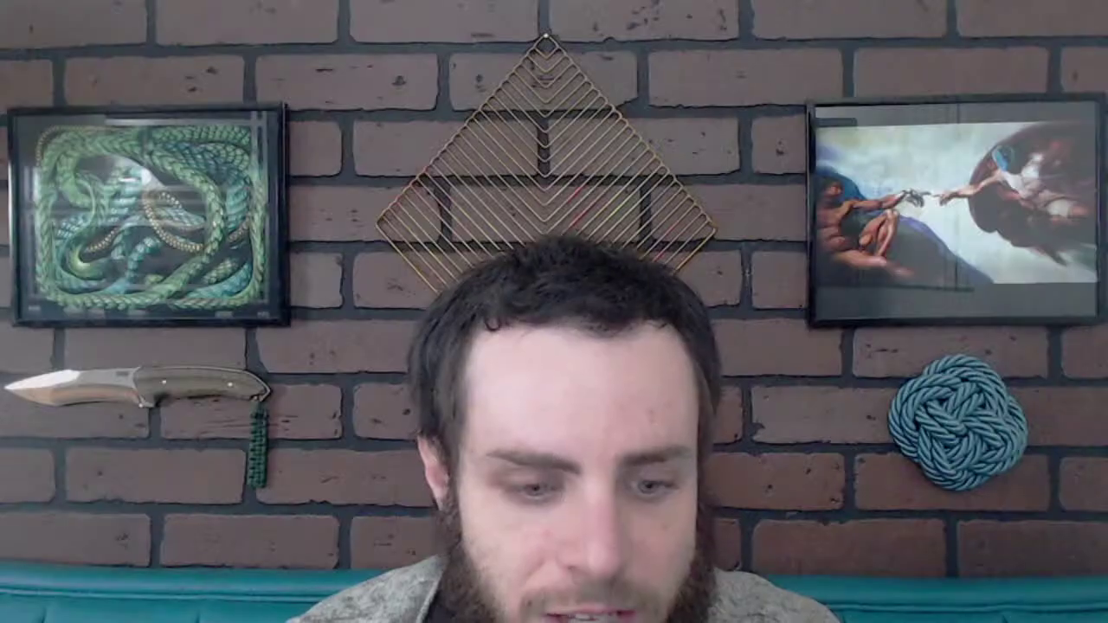
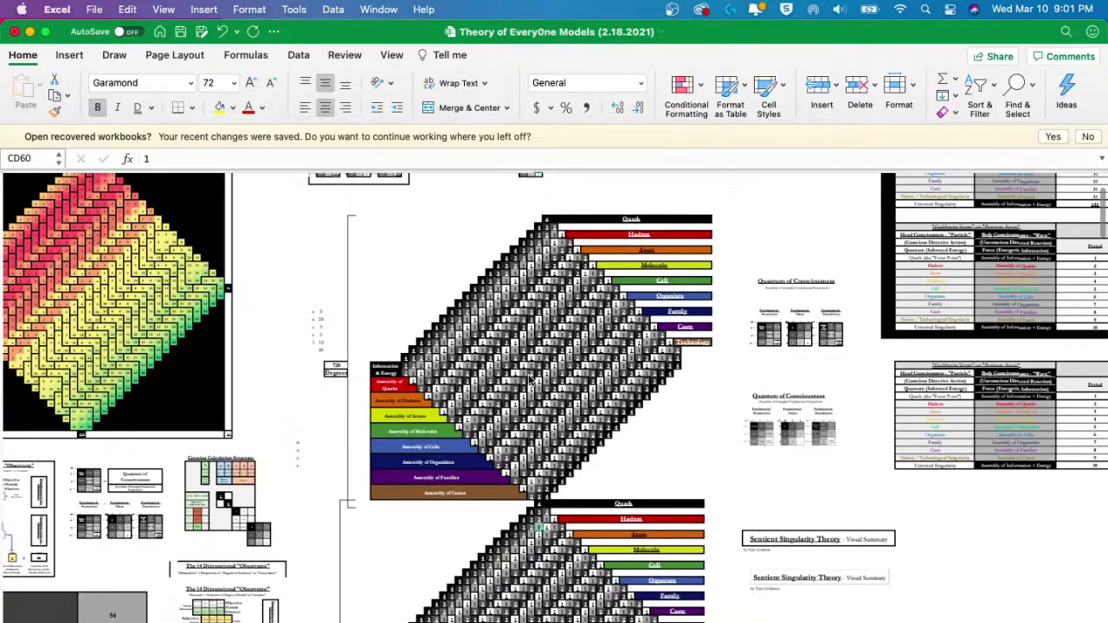
- Examine the color-scaled diamond matrix on the Visual Overview worksheet, including the formula in cell K35
scroll(532, 380, up, 3)
scroll(532, 379, left, 3)
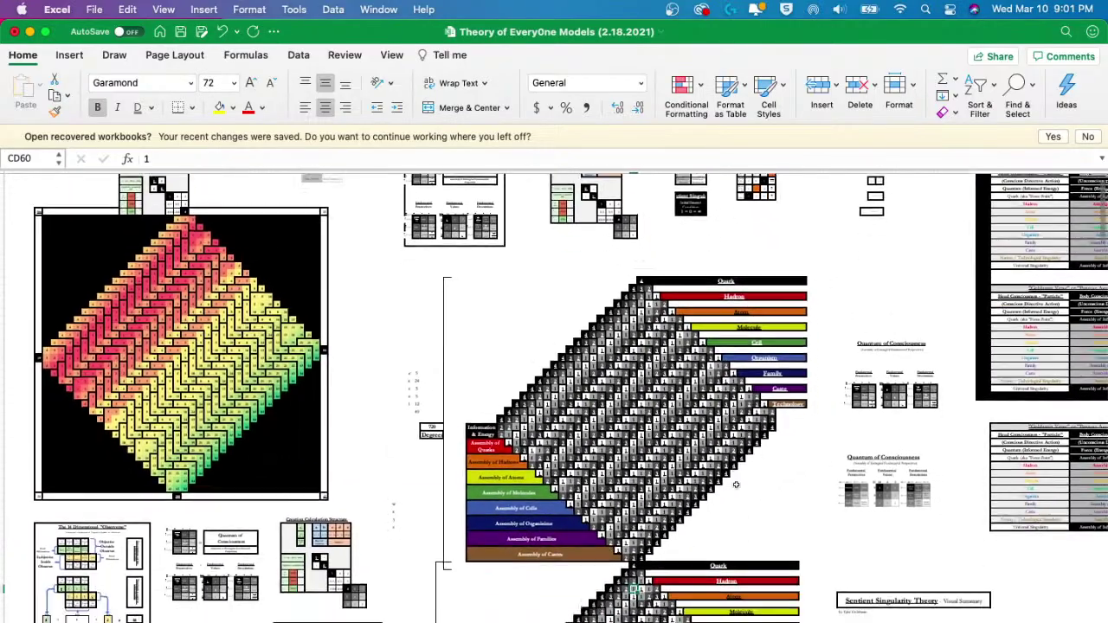
scroll(736, 485, down, 2)
scroll(433, 467, up, 2)
scroll(159, 447, up, 5)
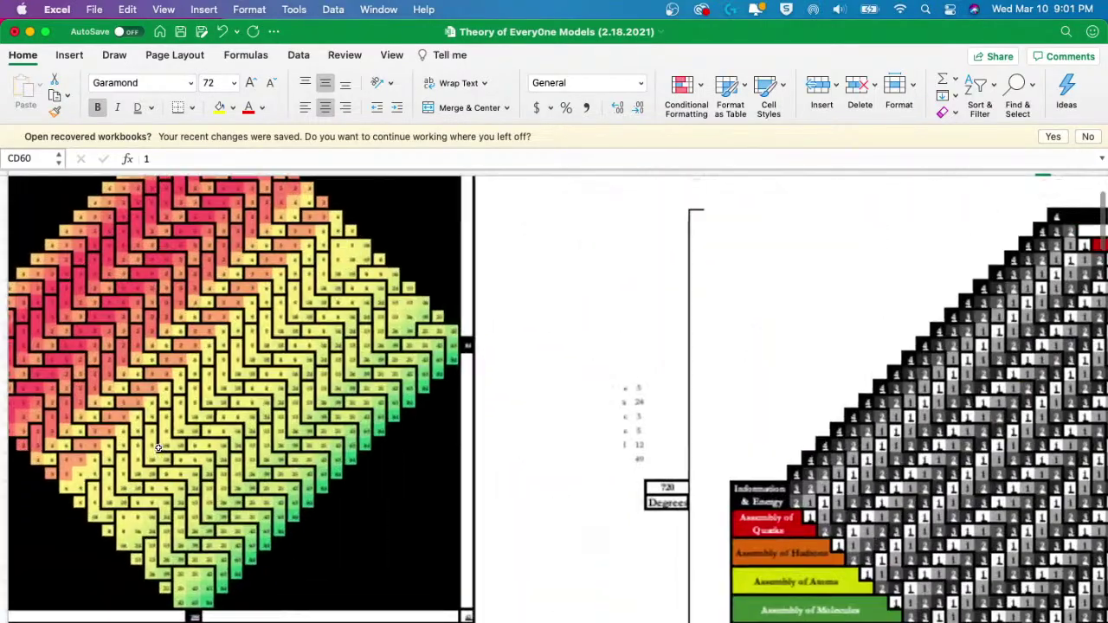
scroll(158, 447, up, 5)
click(159, 445)
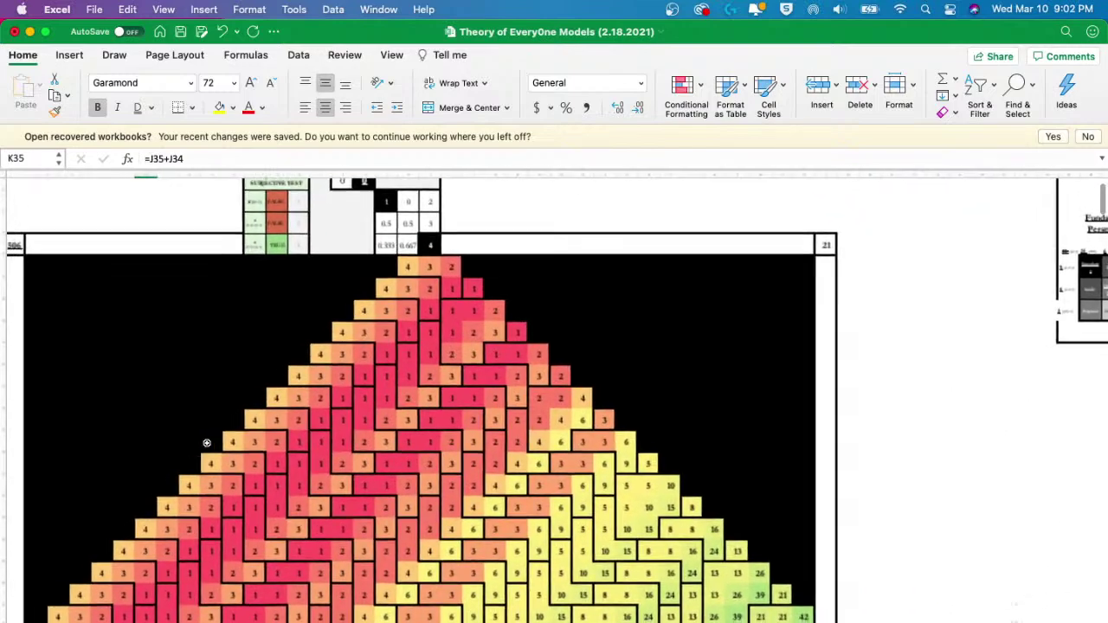
scroll(207, 443, down, 2)
scroll(493, 405, down, 5)
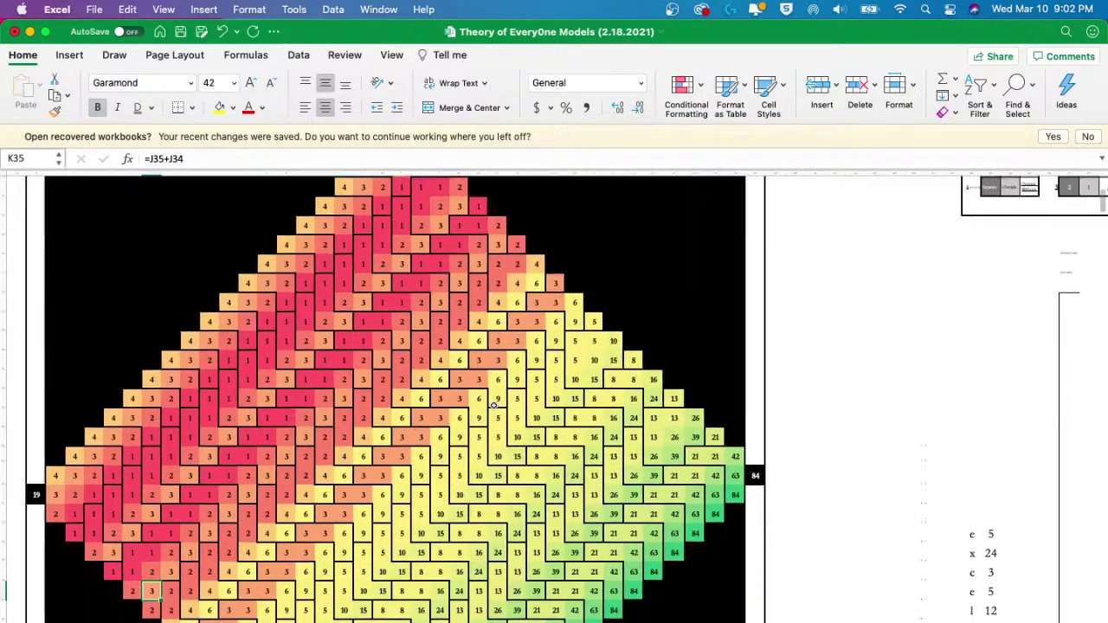
scroll(494, 405, up, 3)
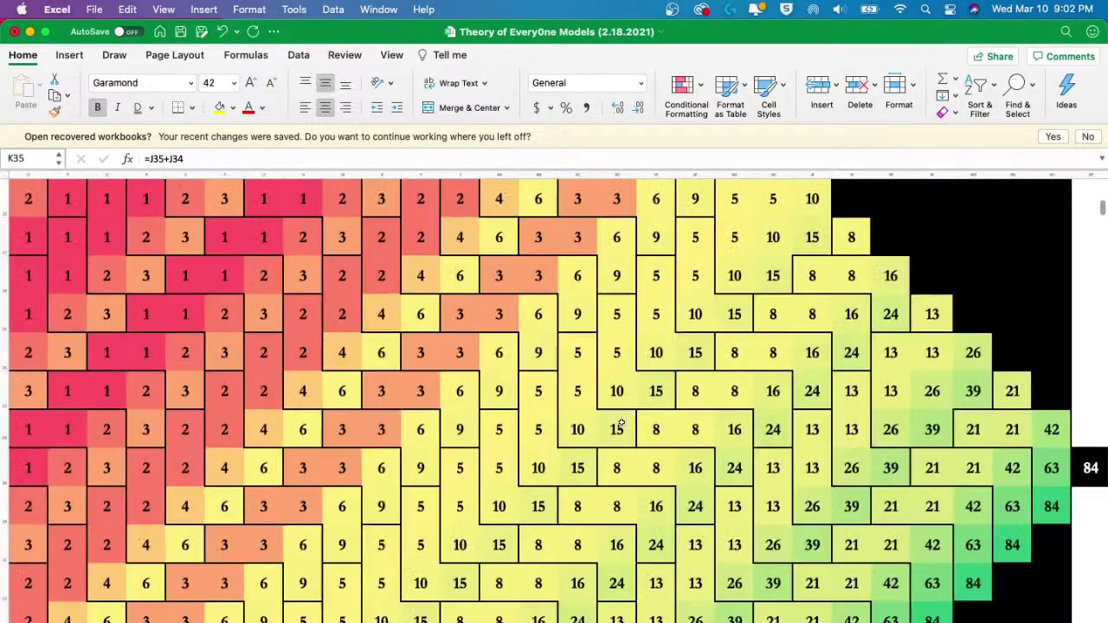
scroll(636, 417, right, 2)
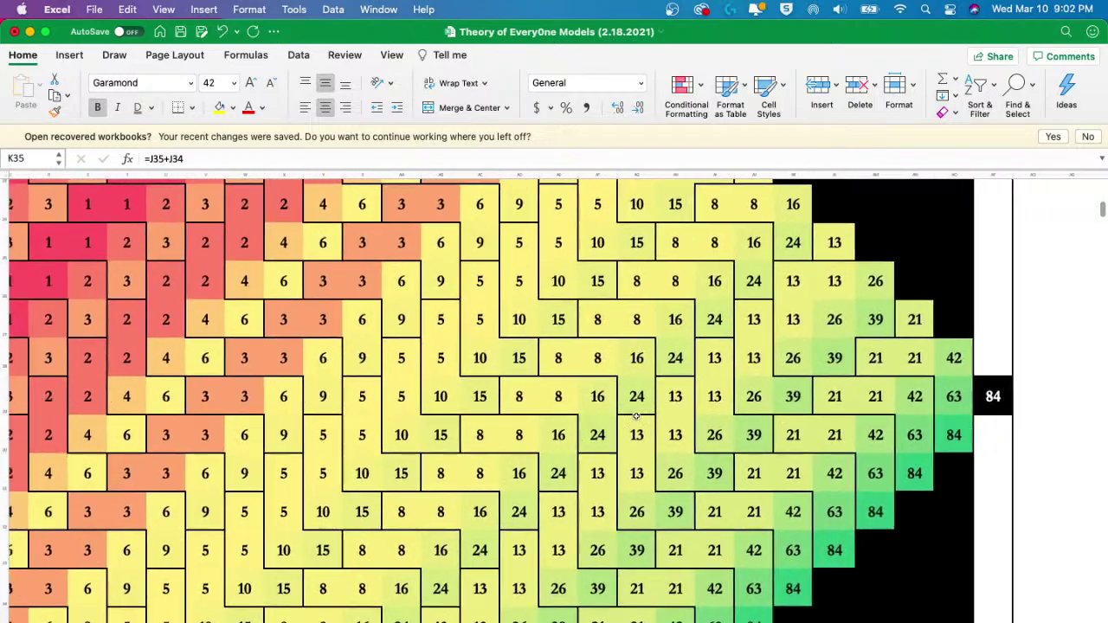
key(ctrl+Up)
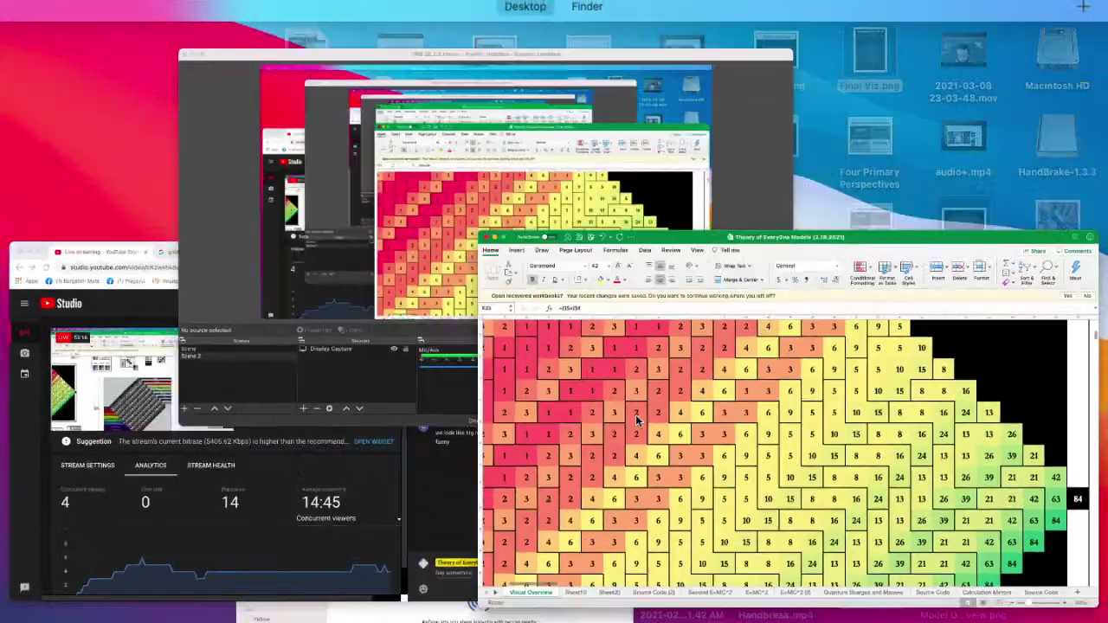
click(636, 421)
- Set the seed value in cell T7 above the diamond matrix to 2 and review the recalculated matrix
scroll(526, 318, left, 5)
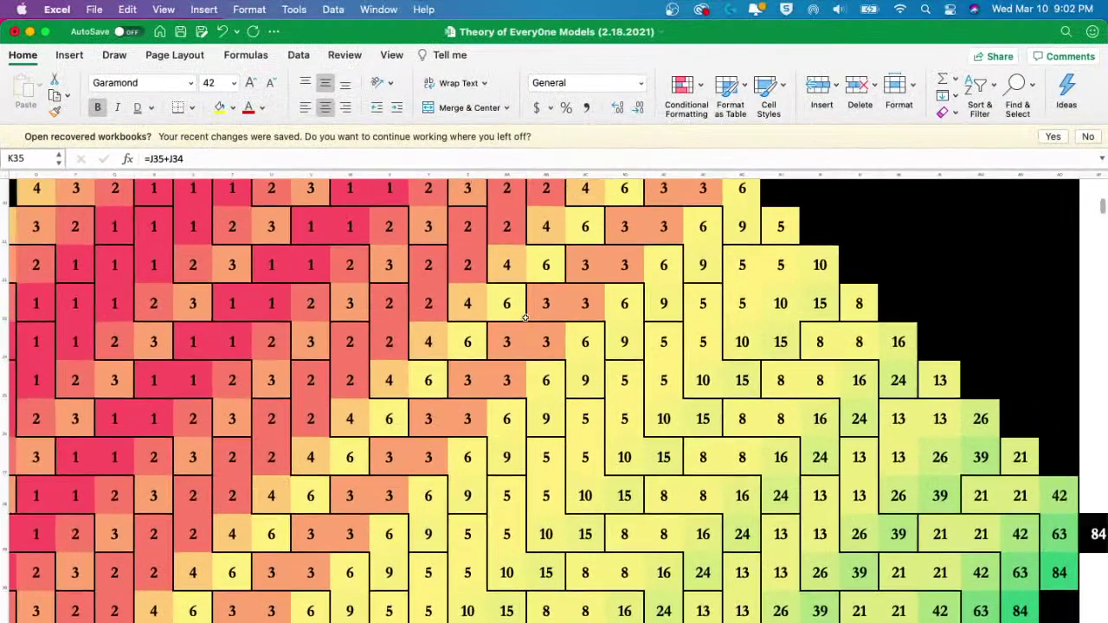
scroll(526, 317, up, 5)
scroll(525, 317, up, 3)
scroll(526, 318, left, 1)
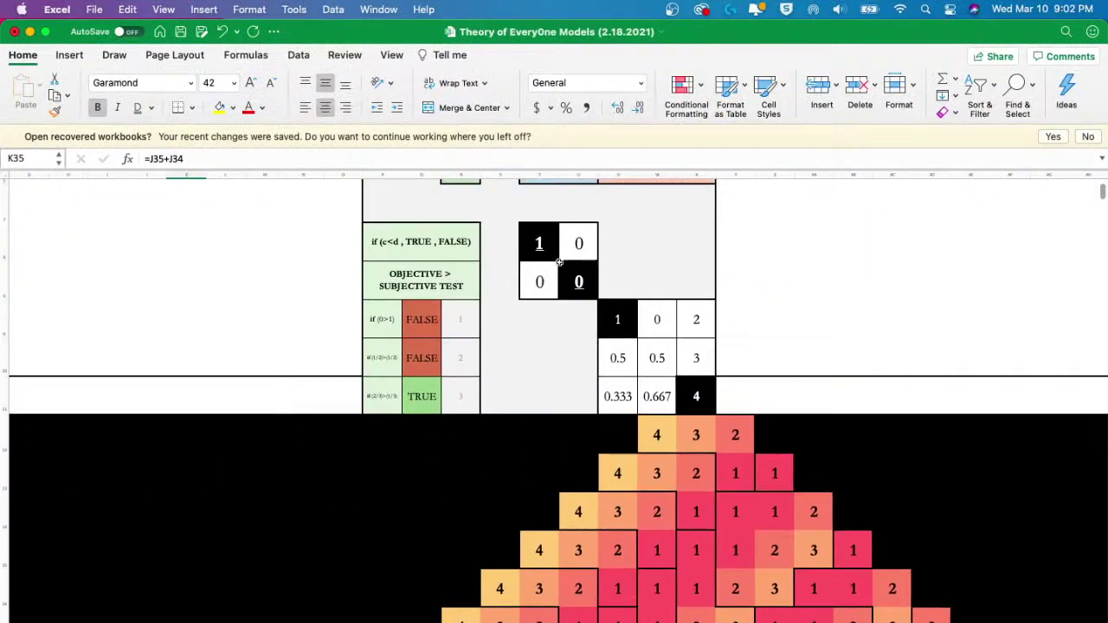
click(540, 246)
text(2)
key(Return)
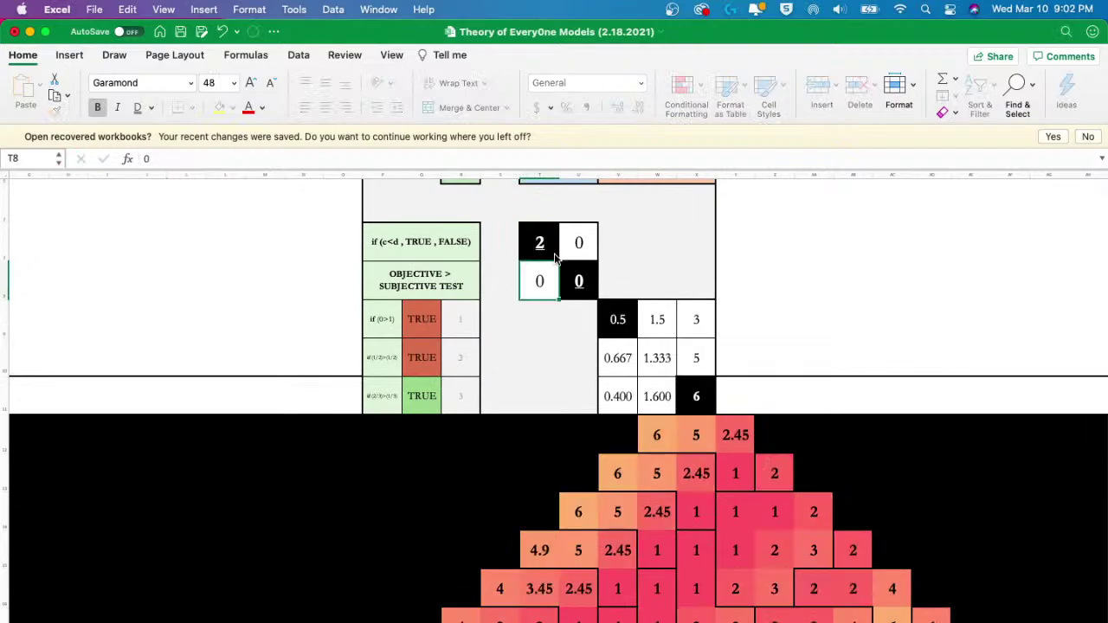
scroll(704, 476, down, 10)
scroll(705, 476, right, 3)
scroll(705, 477, down, 8)
scroll(706, 477, right, 4)
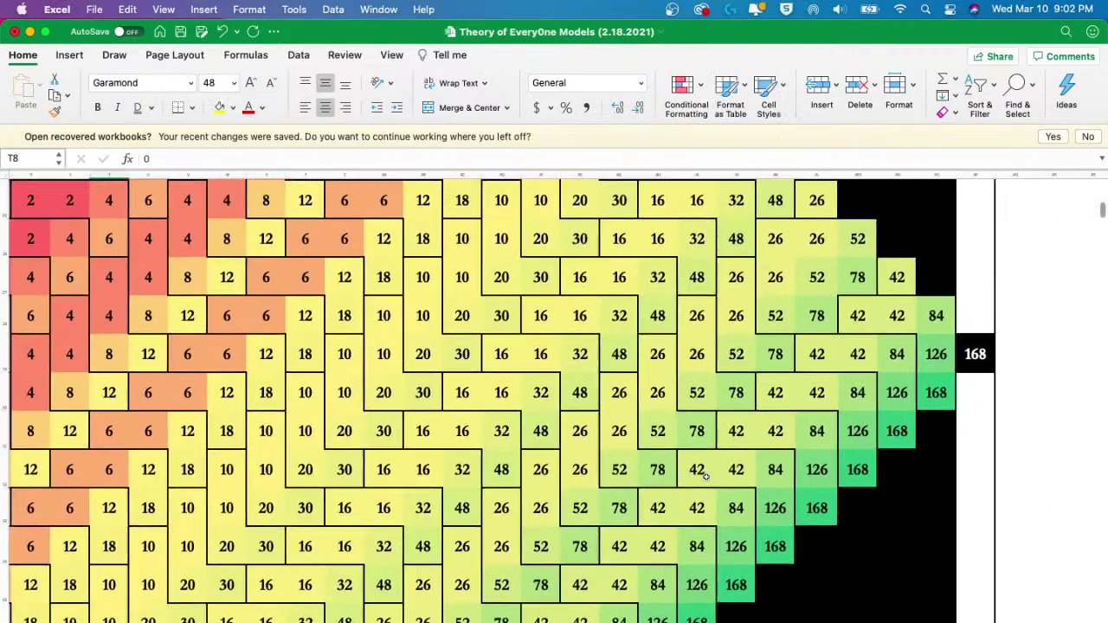
scroll(706, 479, down, 5)
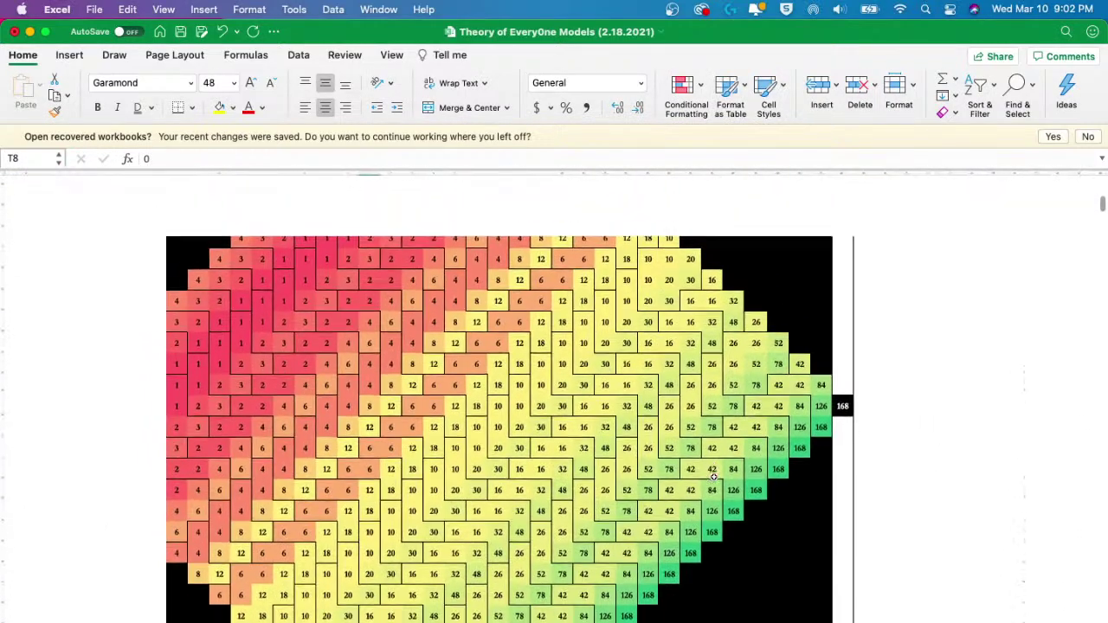
scroll(714, 480, down, 3)
- Set the seed value in cell T7 to 4 and review the recalculated matrix
scroll(328, 239, up, 4)
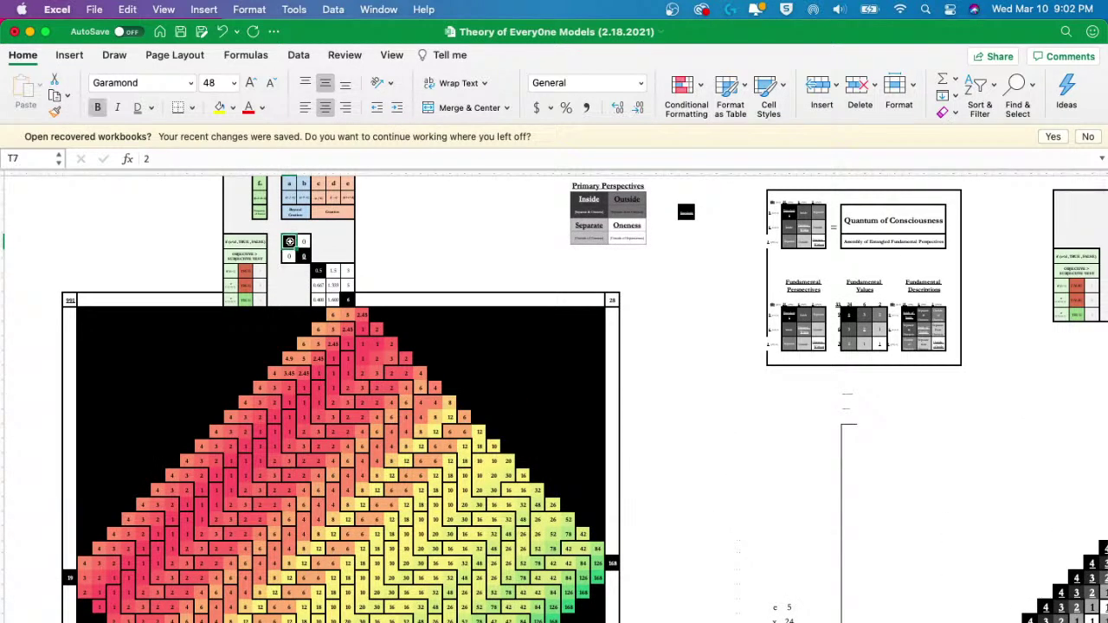
key(Return)
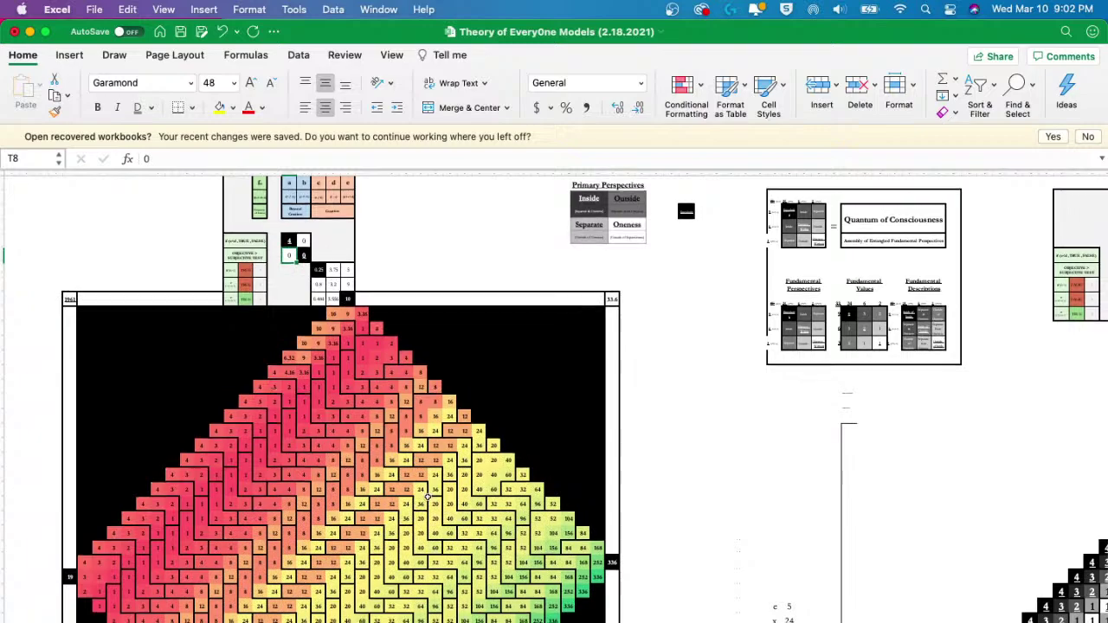
scroll(427, 496, up, 5)
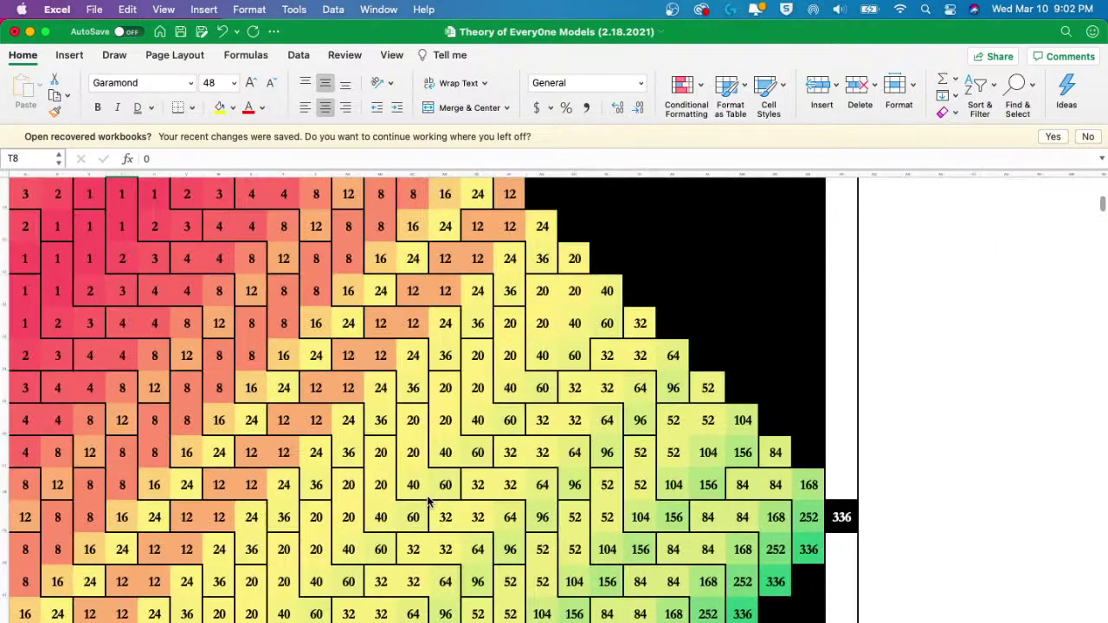
scroll(427, 500, down, 7)
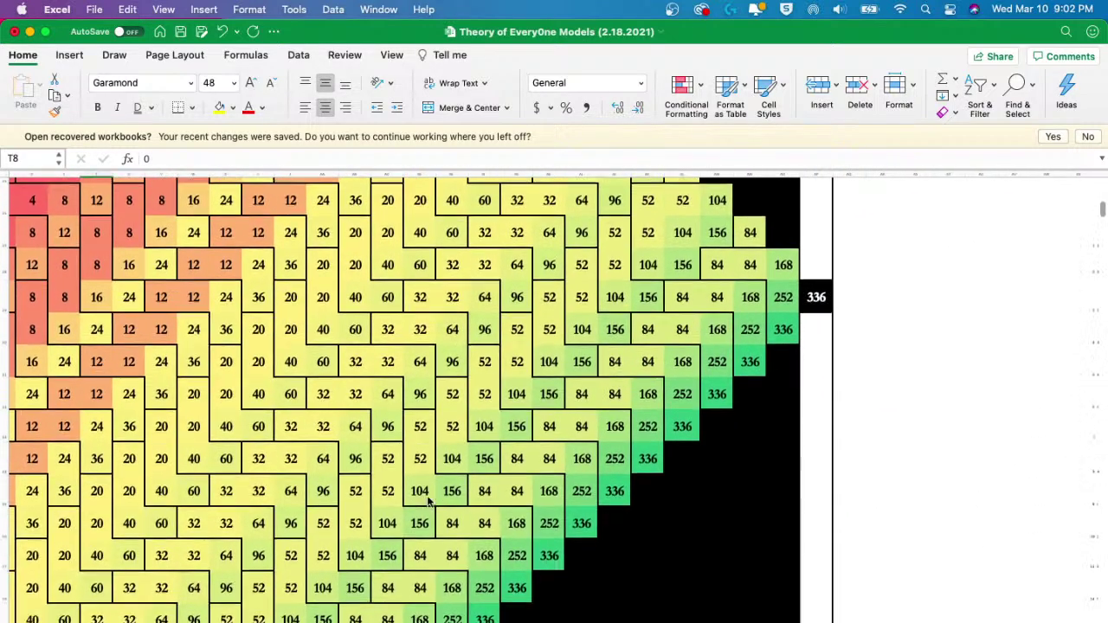
scroll(427, 501, up, 10)
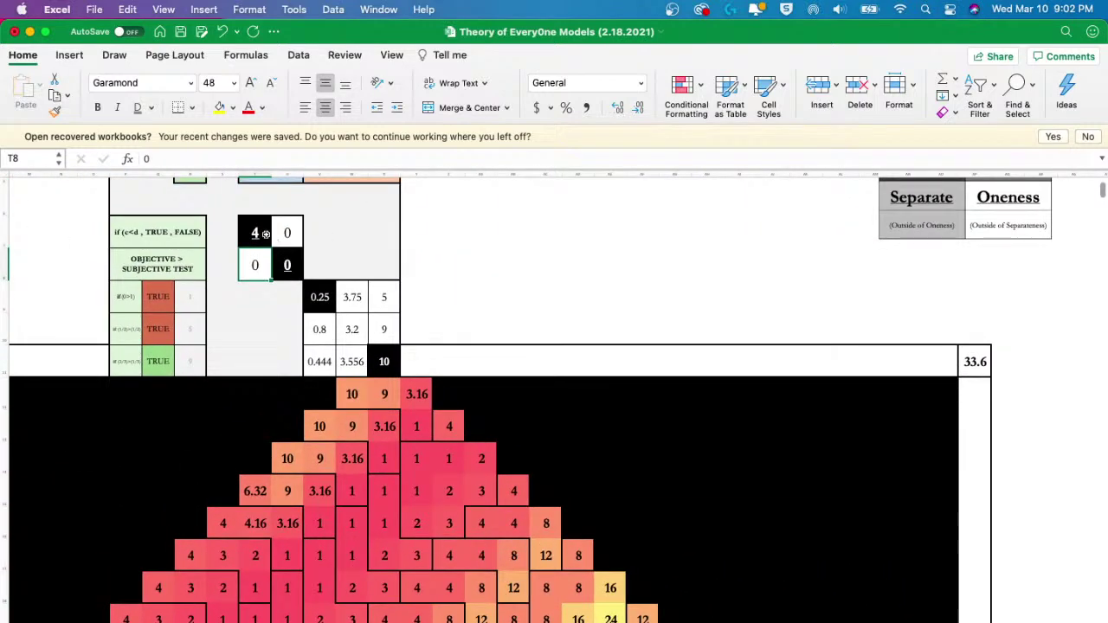
- Set the seed value in cell T7 to 1 and inspect the formula in matrix cell AB15
click(266, 233)
text(1\)
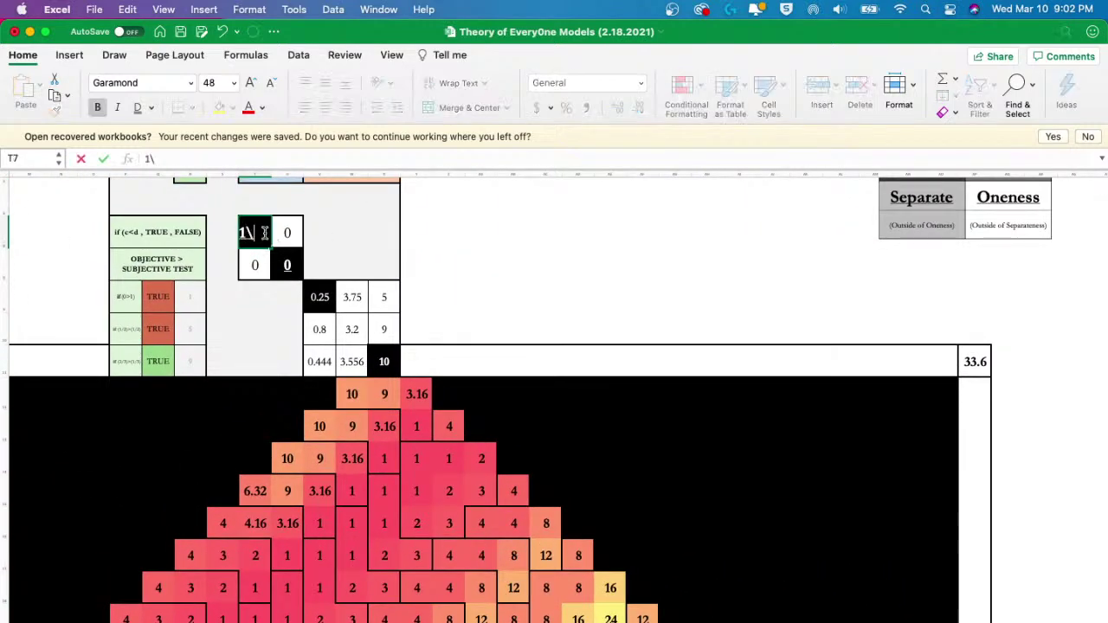
key(Return)
scroll(564, 460, down, 5)
scroll(563, 460, right, 2)
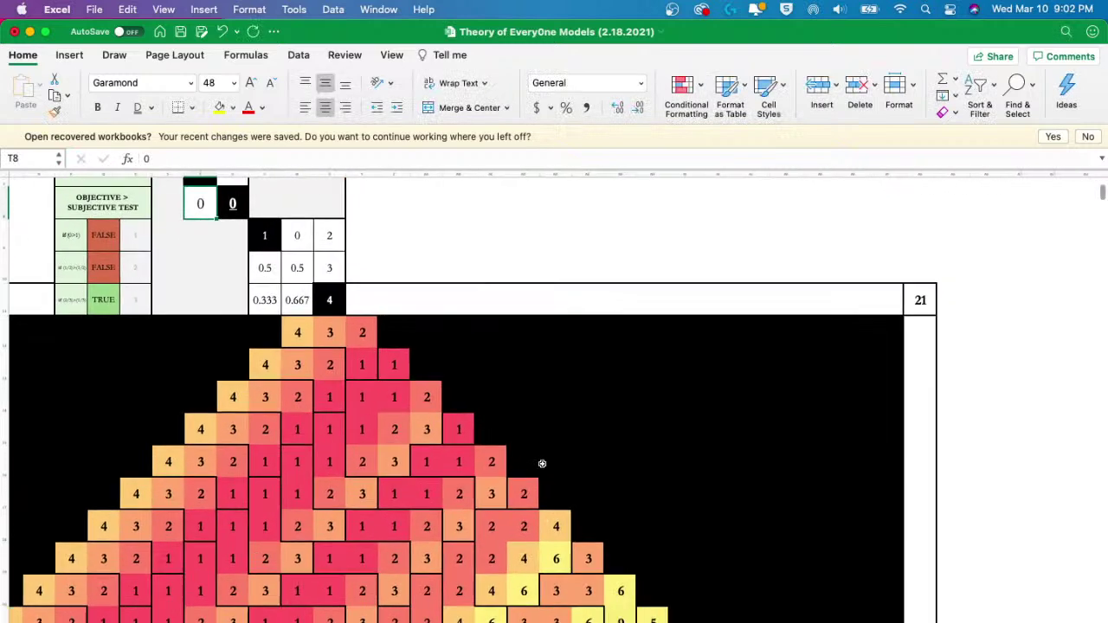
click(437, 364)
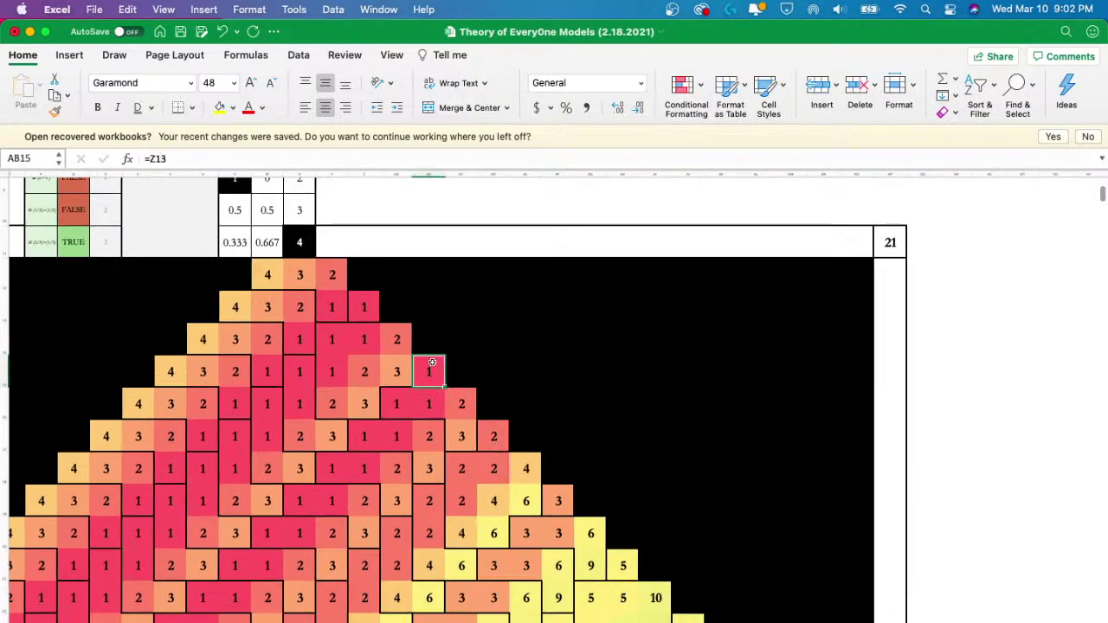
- Inspect the formulas in edge cells AD17 and AF19 of the colored number grid
click(500, 443)
click(555, 491)
scroll(555, 491, down, 5)
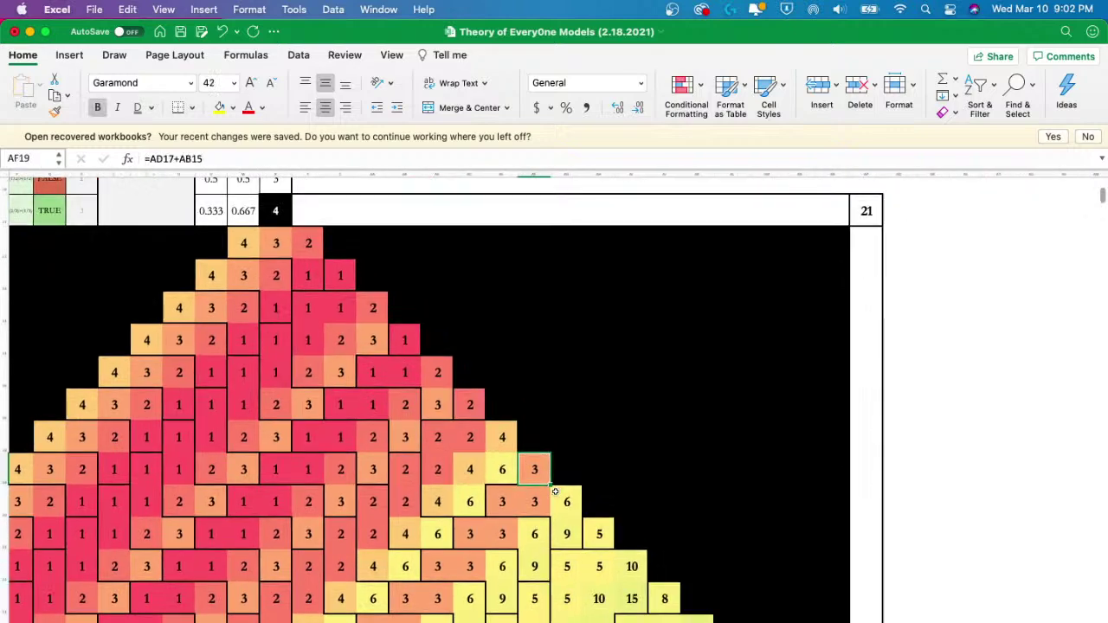
scroll(507, 414, down, 2)
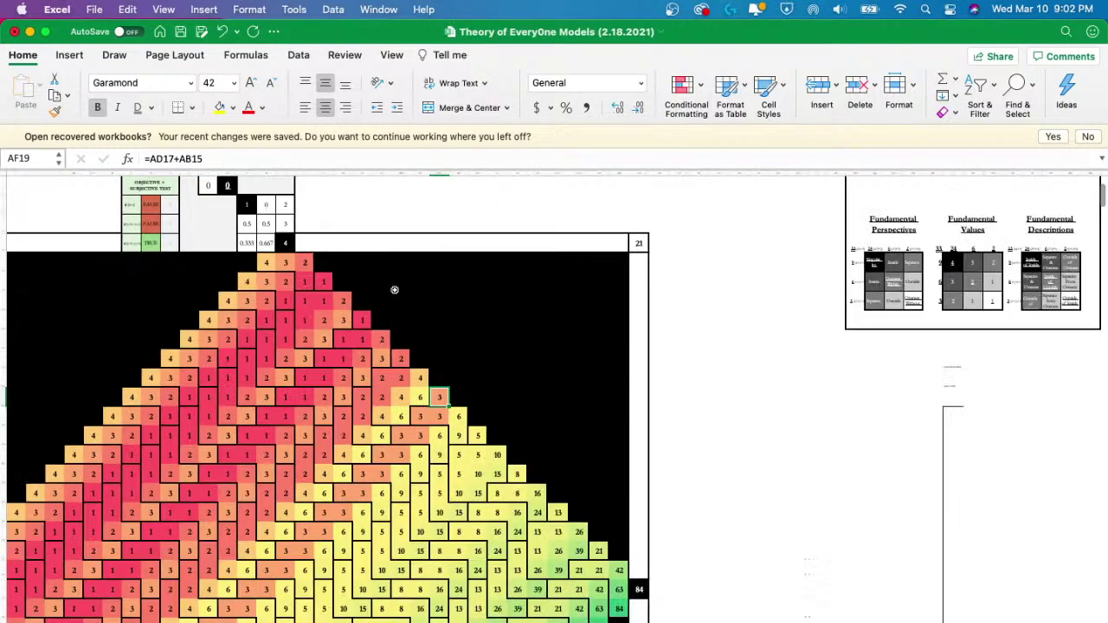
- Clear the conditional formatting rules from the whole diamond-shaped number grid, starting at F12, and deselect it
scroll(344, 293, left, 2)
scroll(344, 292, up, 1)
scroll(201, 294, down, 4)
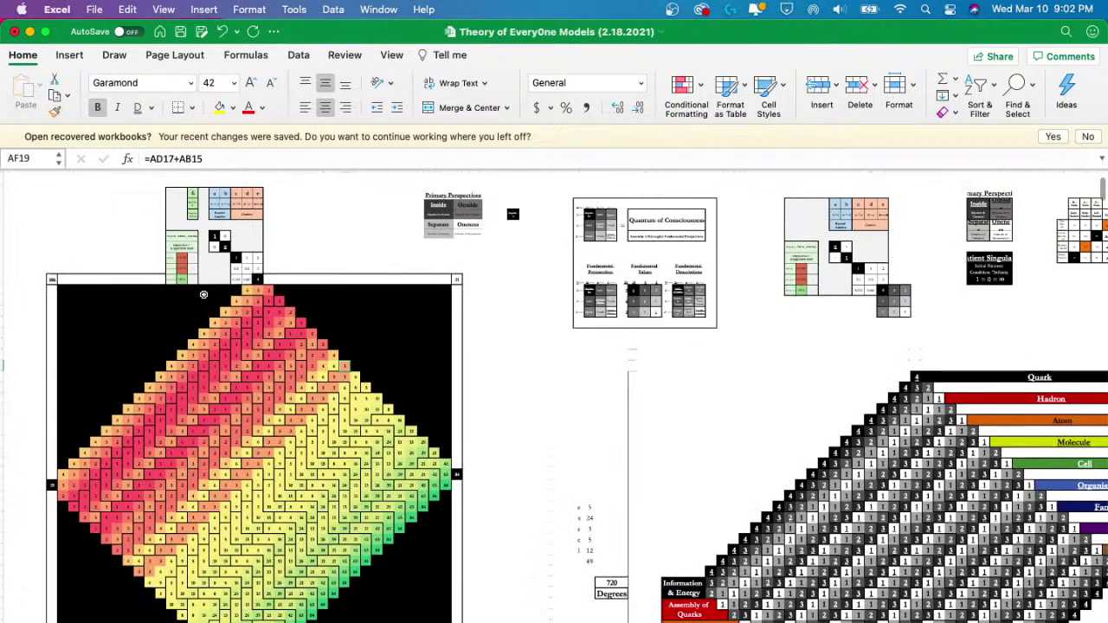
scroll(61, 294, down, 1)
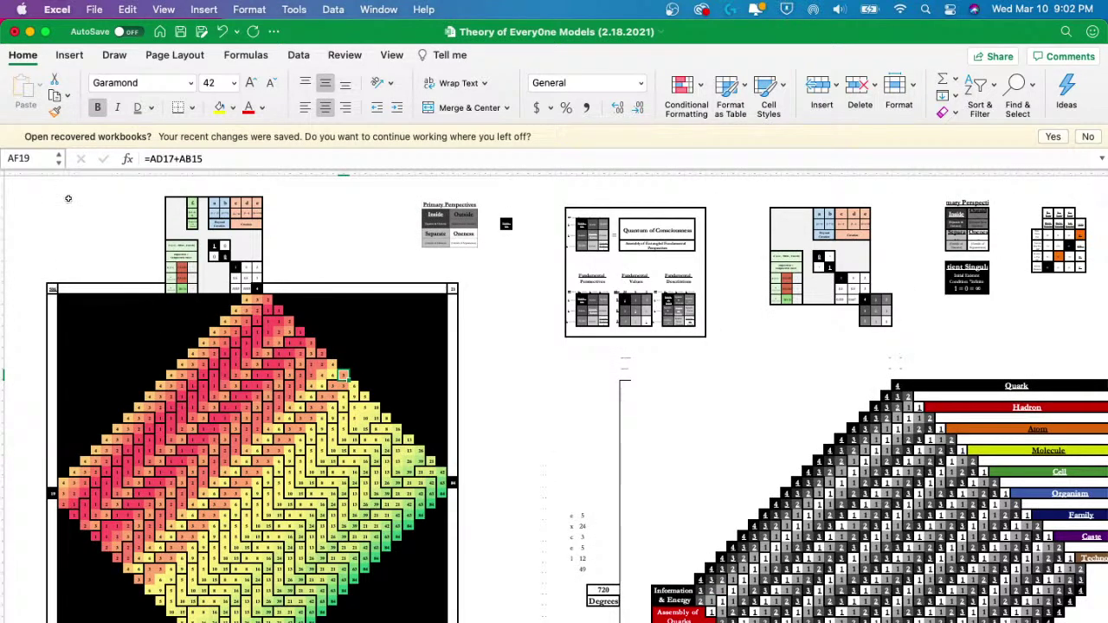
drag(63, 300, 443, 622)
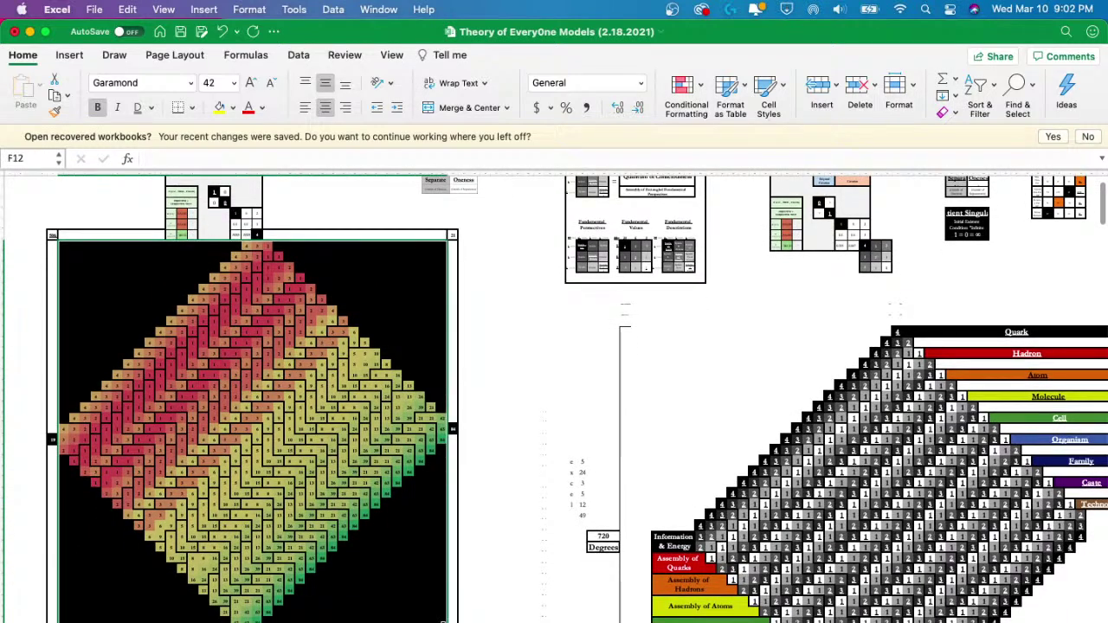
click(686, 104)
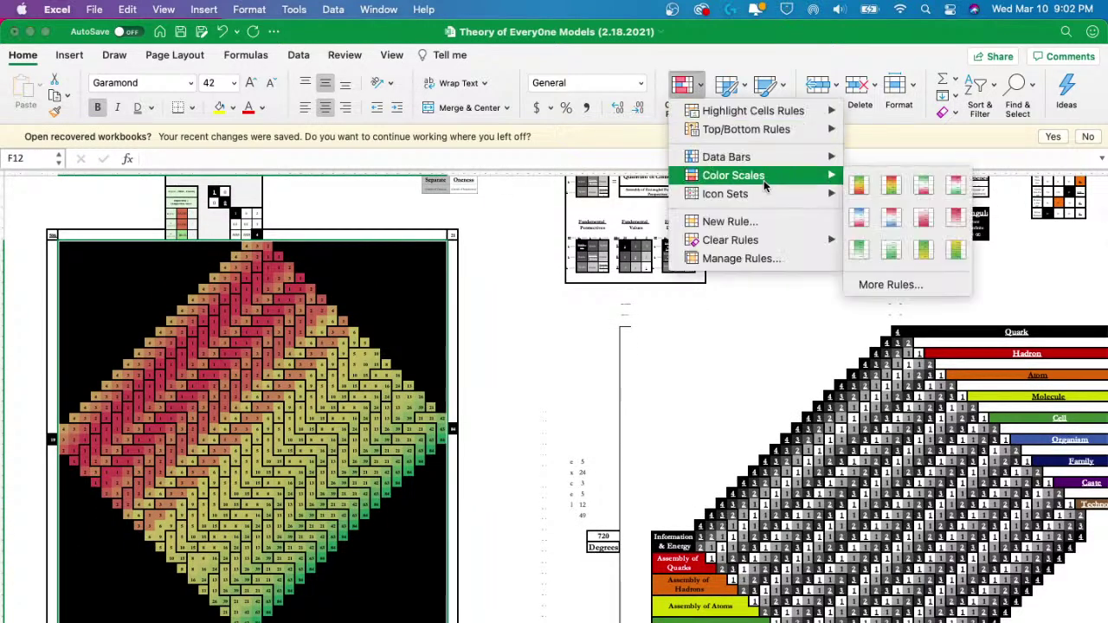
mouse_move(759, 242)
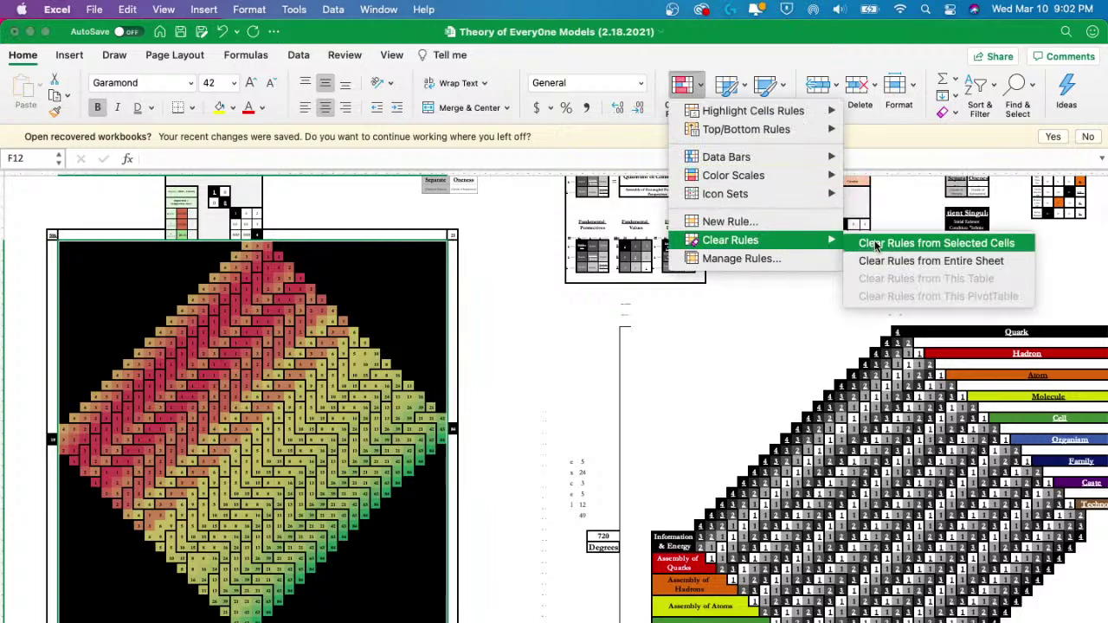
click(932, 245)
scroll(268, 302, up, 5)
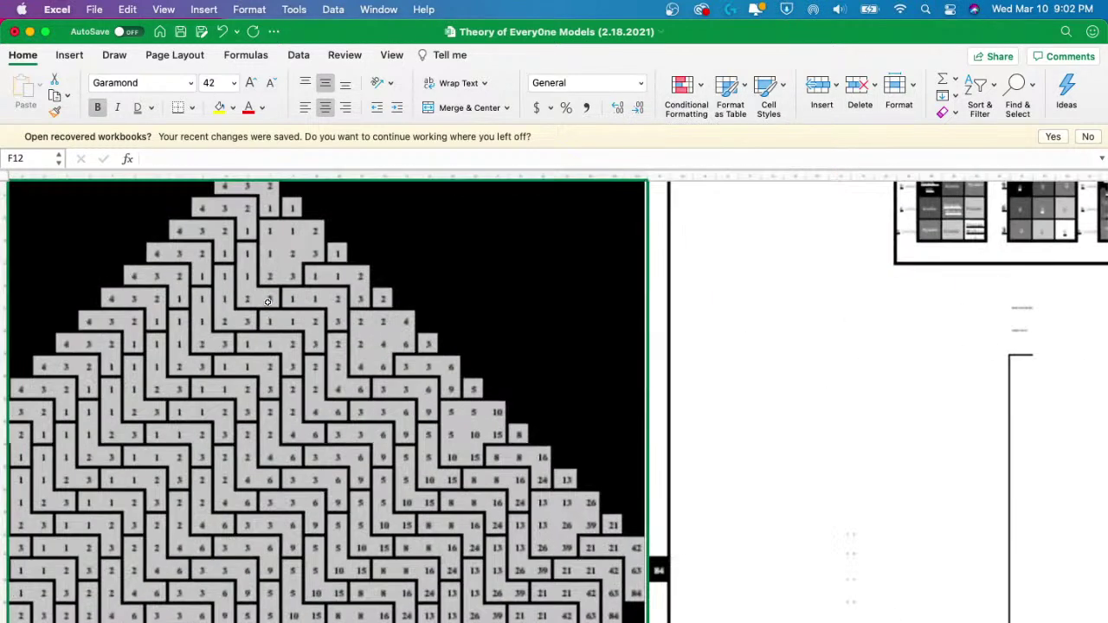
scroll(268, 302, down, 3)
scroll(537, 321, right, 5)
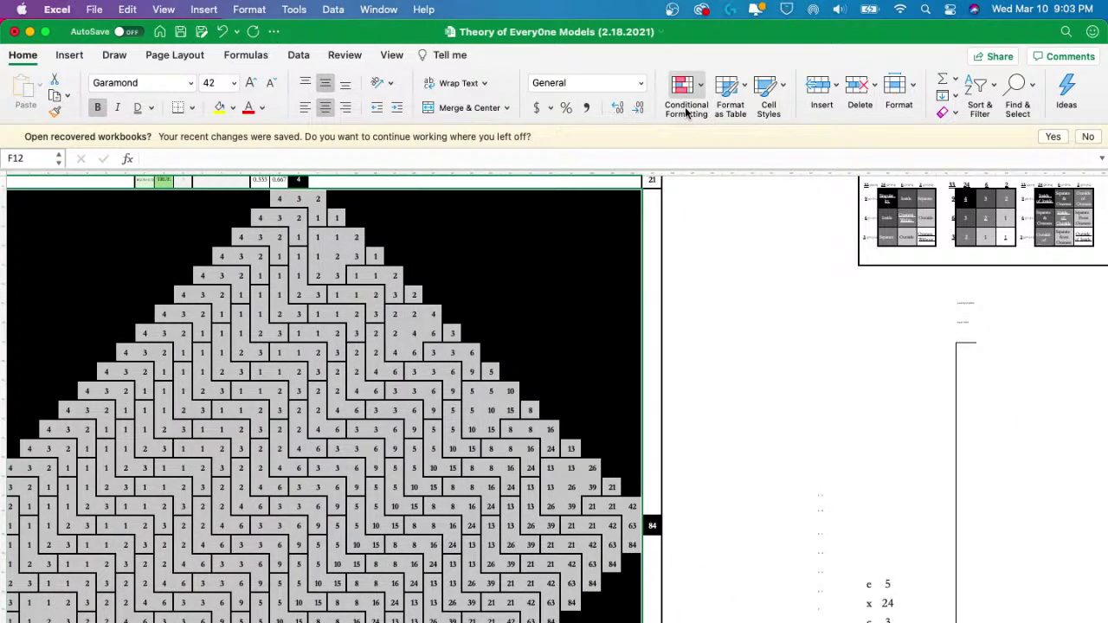
key(super+z)
- Inspect the formulas of every second cell along the grid's upper-right edge, from Z13 through AH21
scroll(454, 235, up, 3)
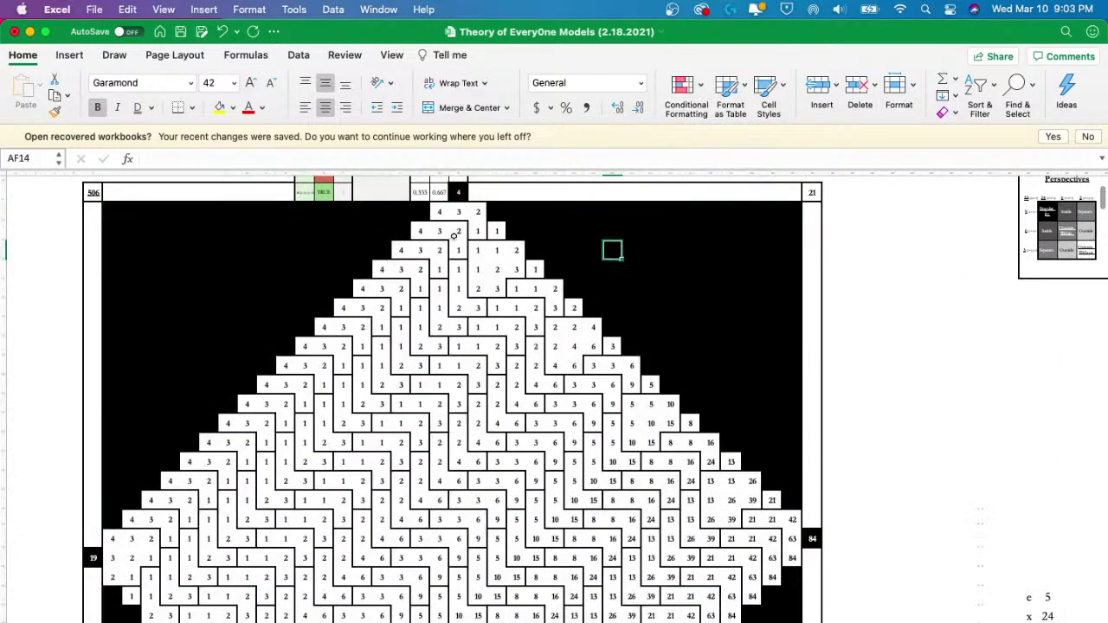
scroll(536, 246, up, 5)
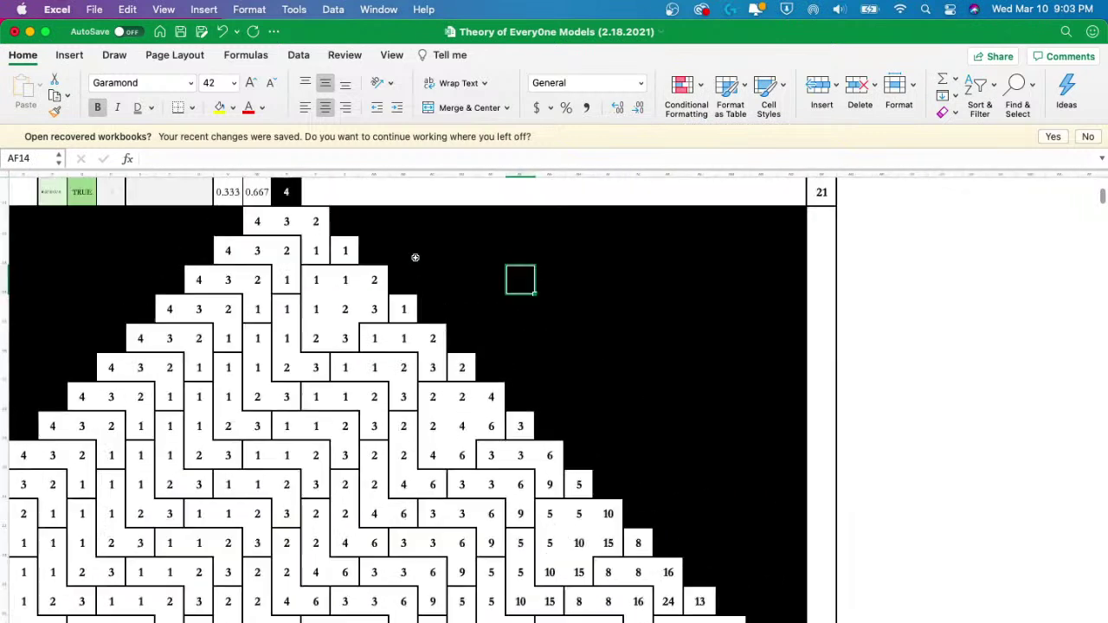
click(347, 252)
click(404, 309)
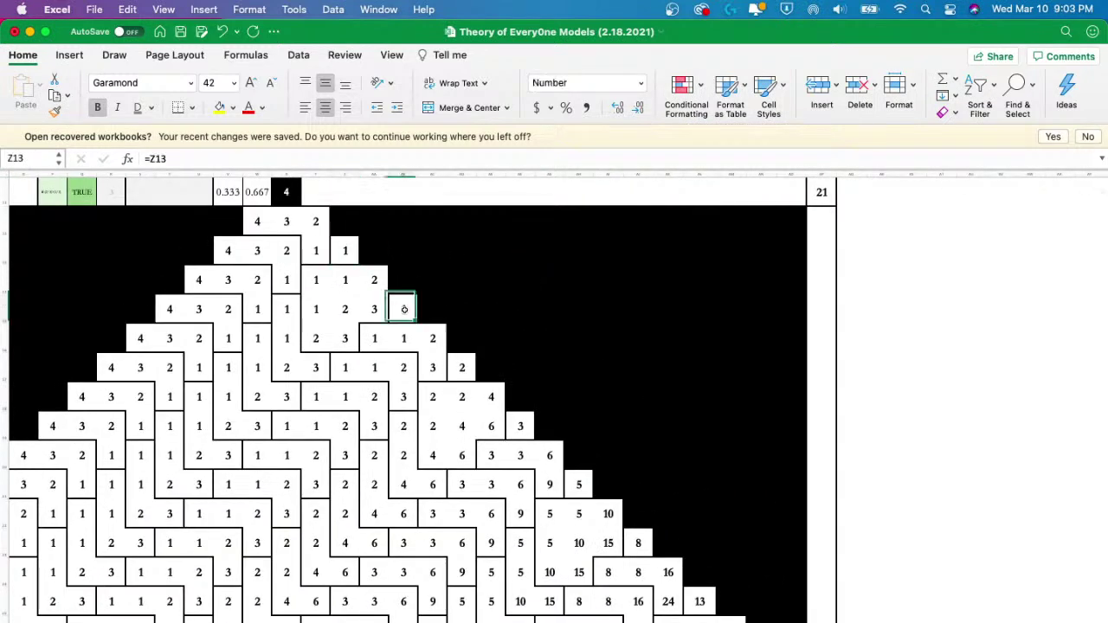
click(462, 367)
click(519, 426)
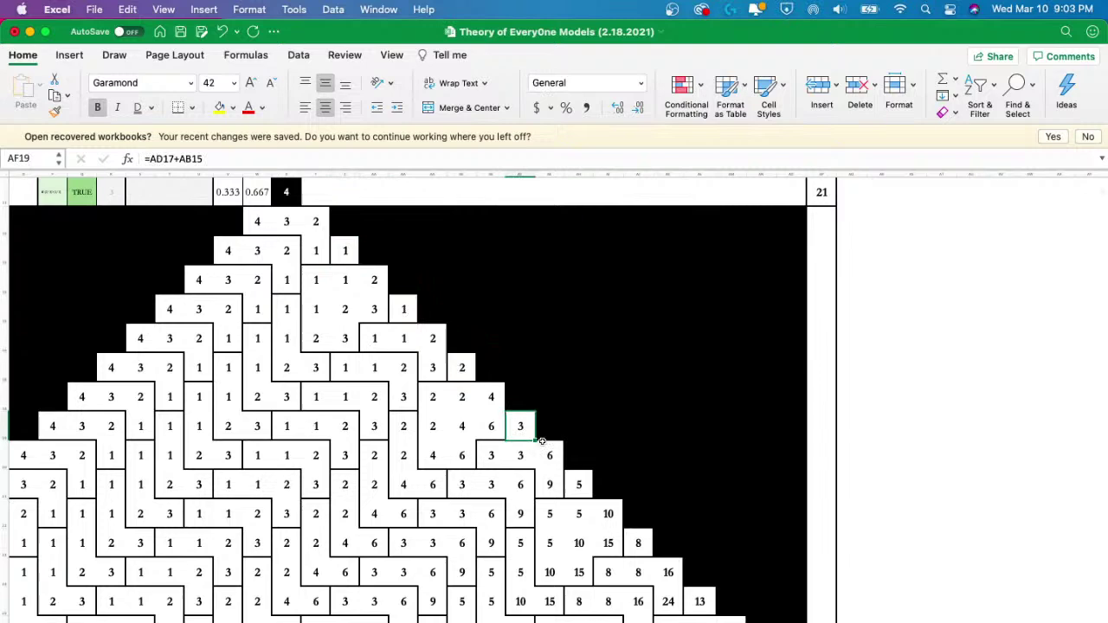
right_click(580, 484)
click(537, 357)
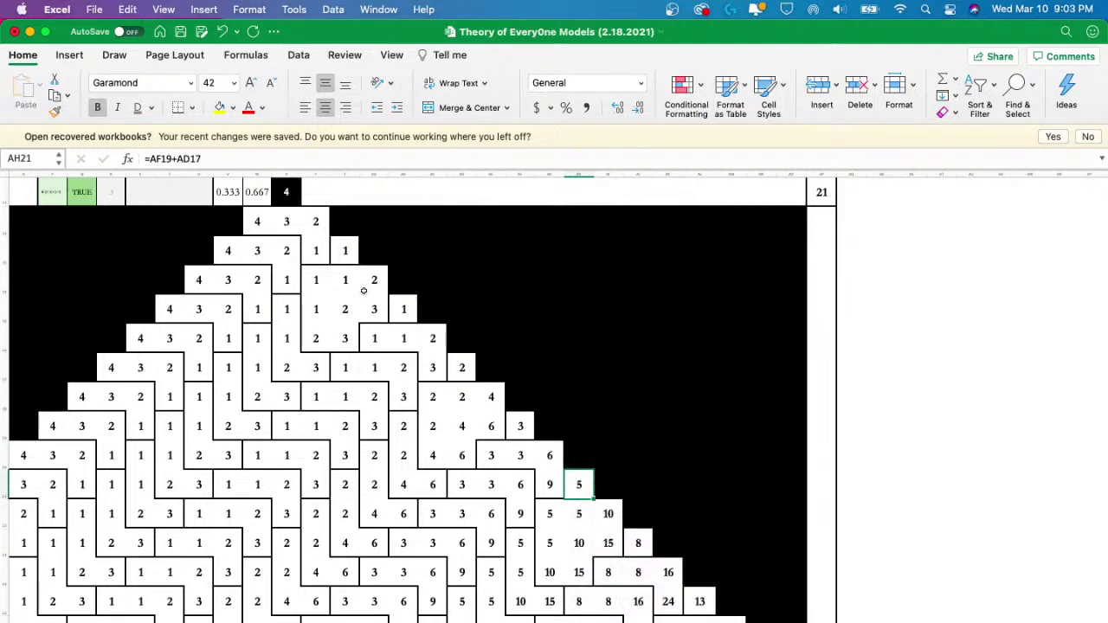
- Set the seed value in T7 to 2 and check its effect on Z13 and the edge cells
click(359, 233)
click(345, 251)
scroll(338, 277, up, 5)
scroll(338, 277, left, 3)
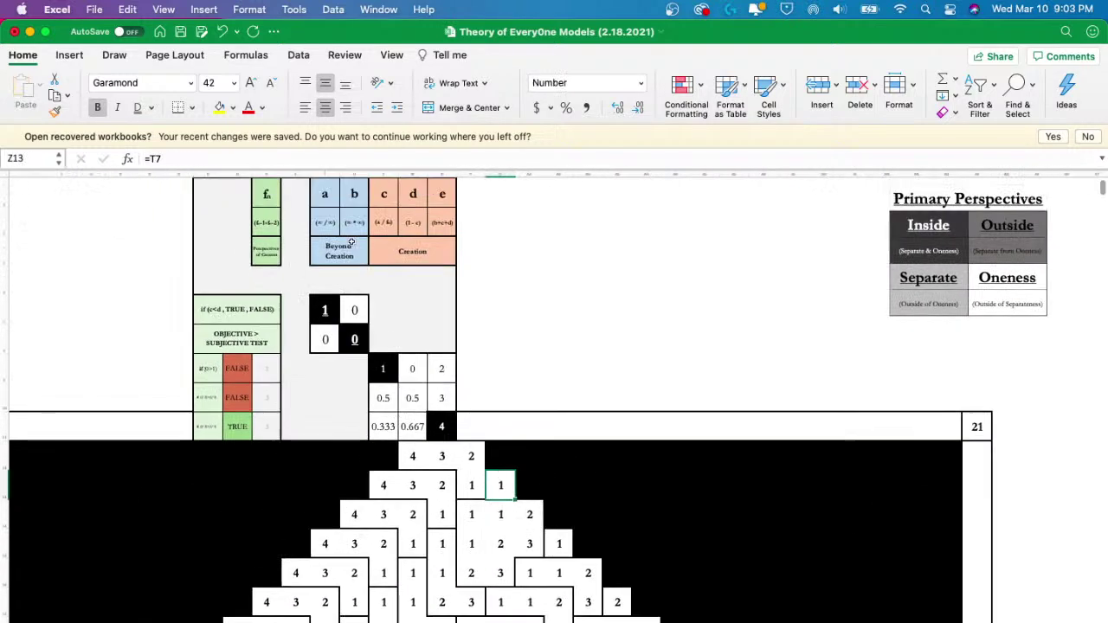
click(326, 312)
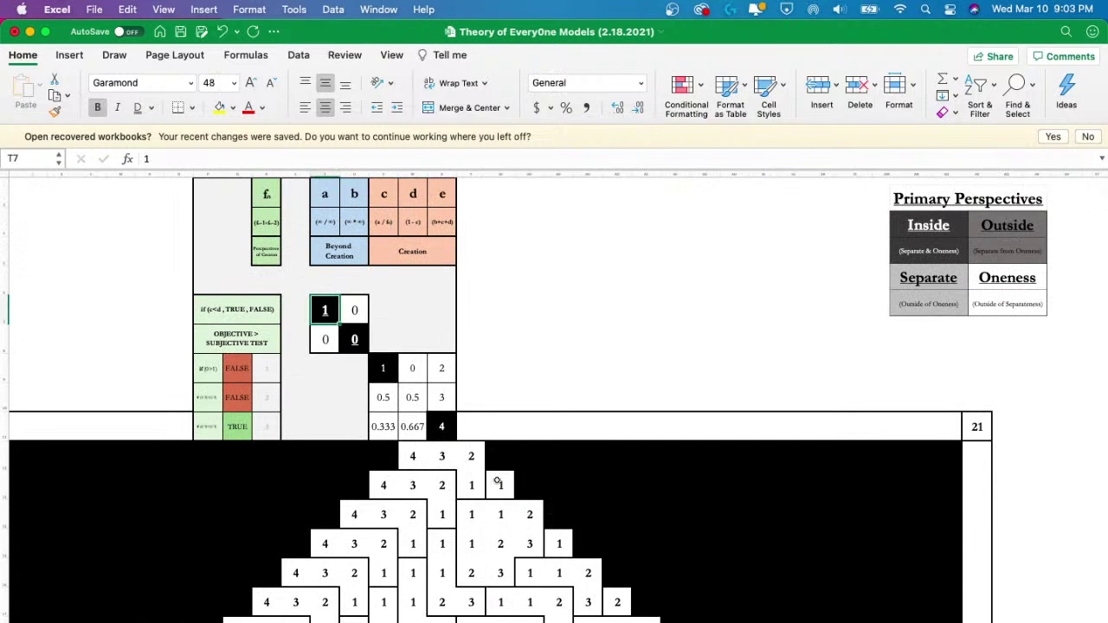
text(2)
key(Return)
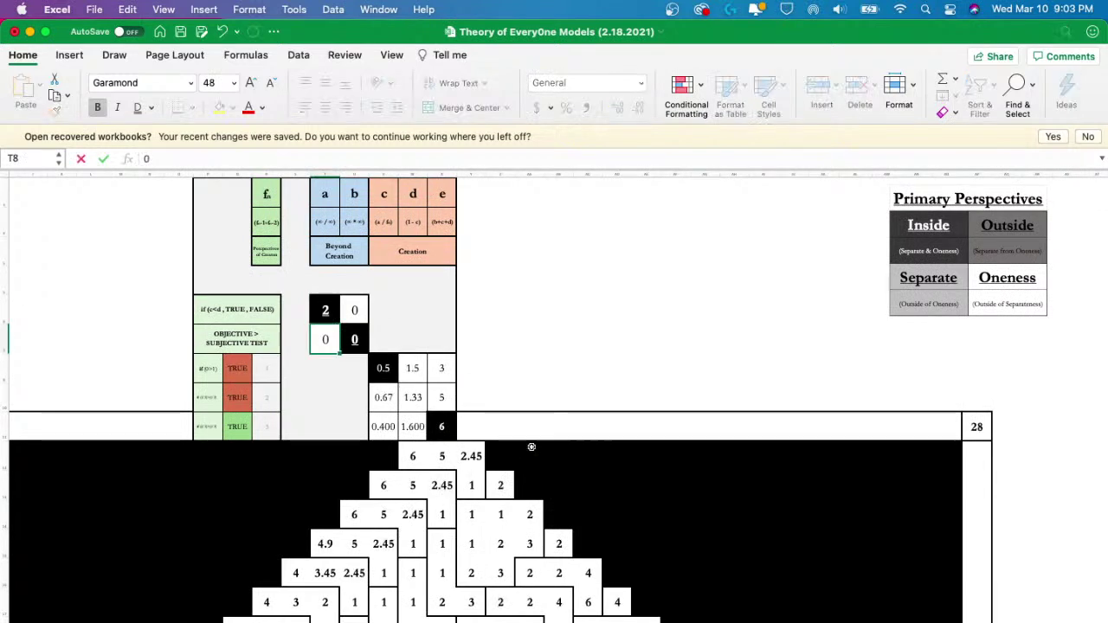
click(500, 486)
scroll(576, 496, down, 3)
scroll(576, 496, right, 1)
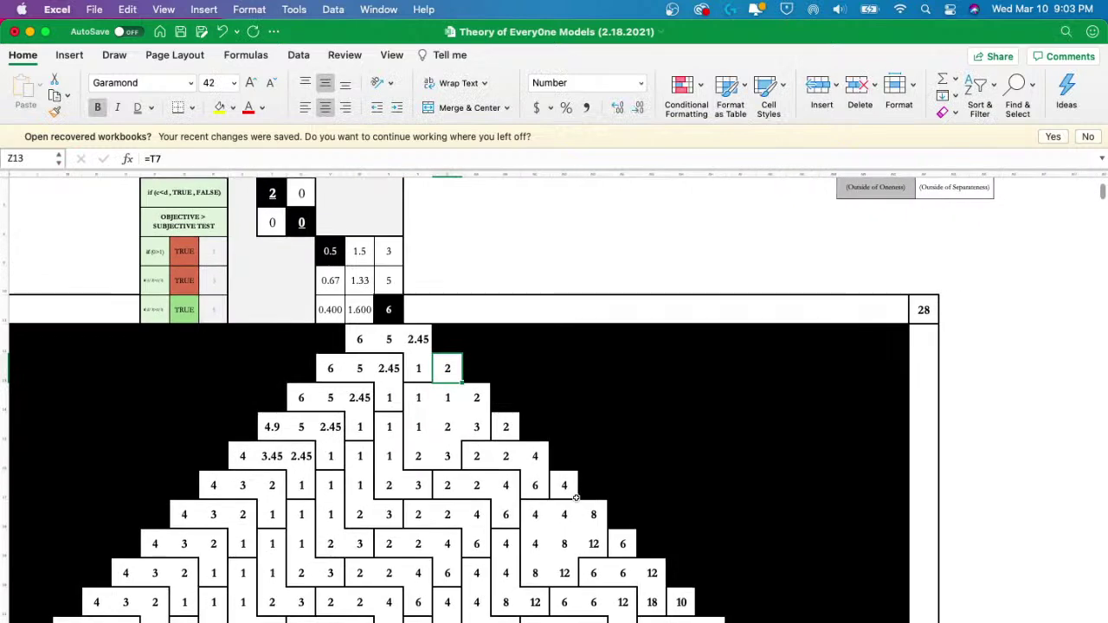
scroll(576, 498, up, 1)
scroll(576, 498, left, 1)
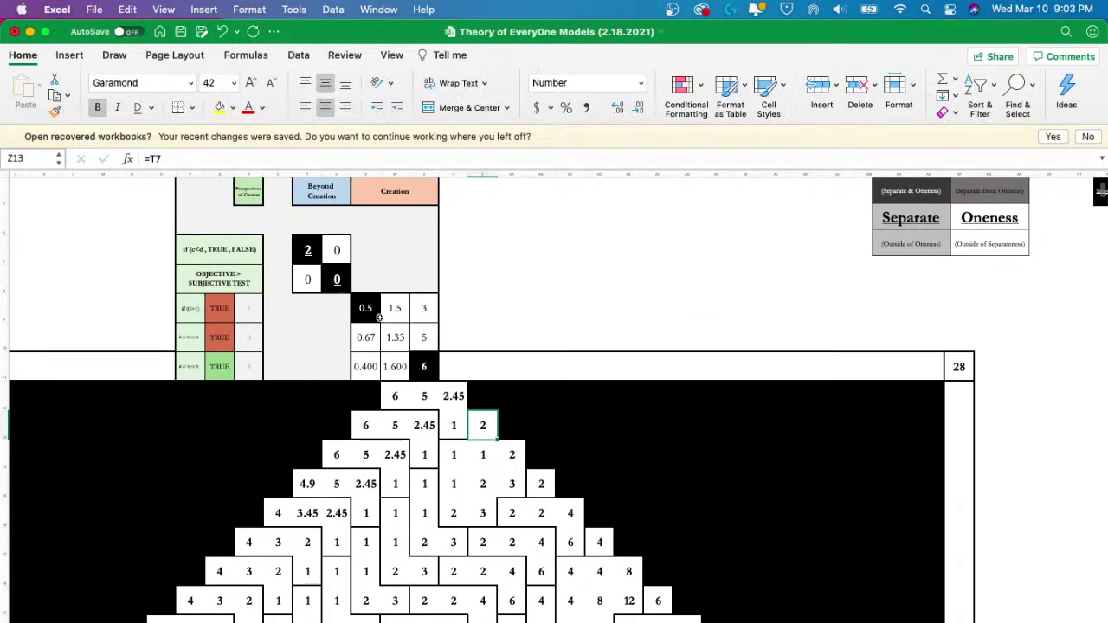
- Set the seed value in T7 to 1
click(315, 252)
text(1)
key(Return)
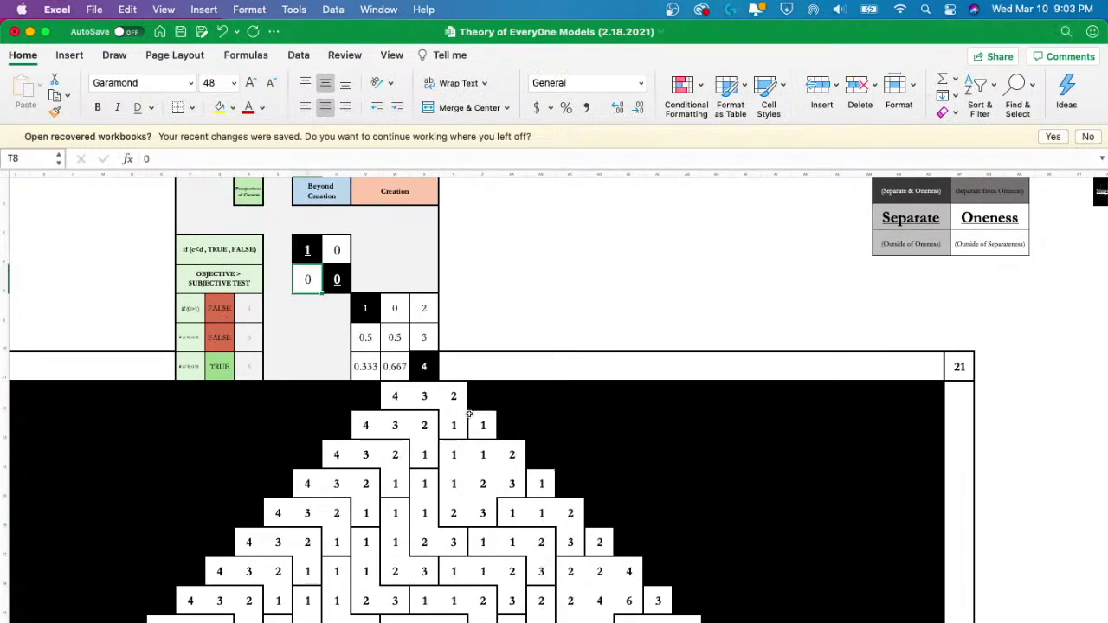
- Trace the cell references in the formulas of Z13, AB15, AD17 and AF19 without changing them
click(481, 425)
scroll(482, 428, down, 4)
scroll(482, 428, right, 3)
scroll(433, 444, up, 5)
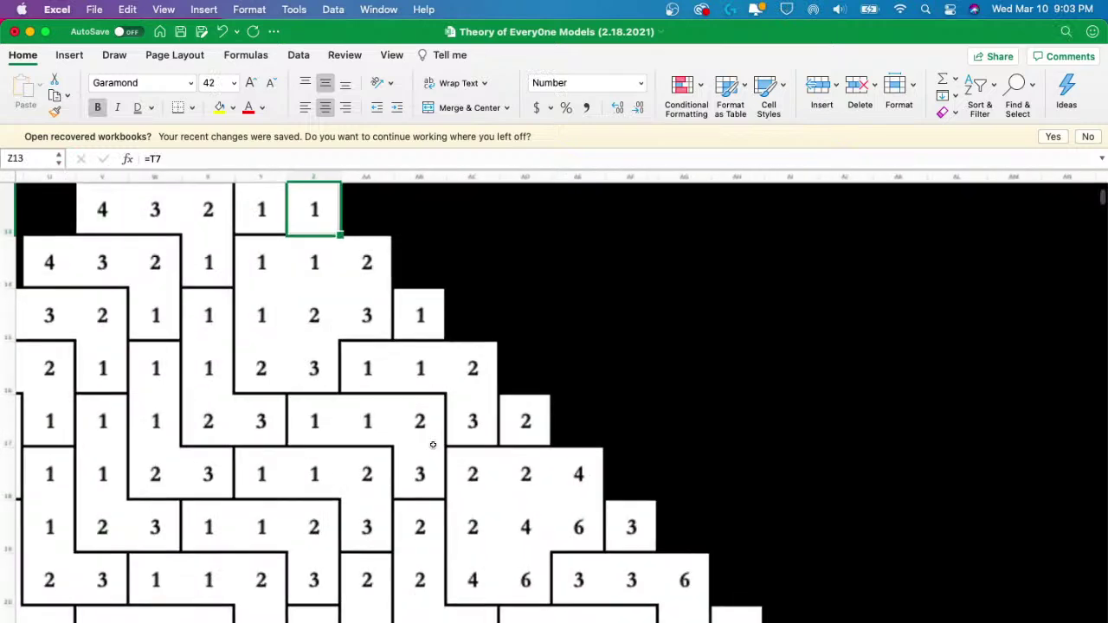
scroll(440, 408, up, 2)
double_click(464, 369)
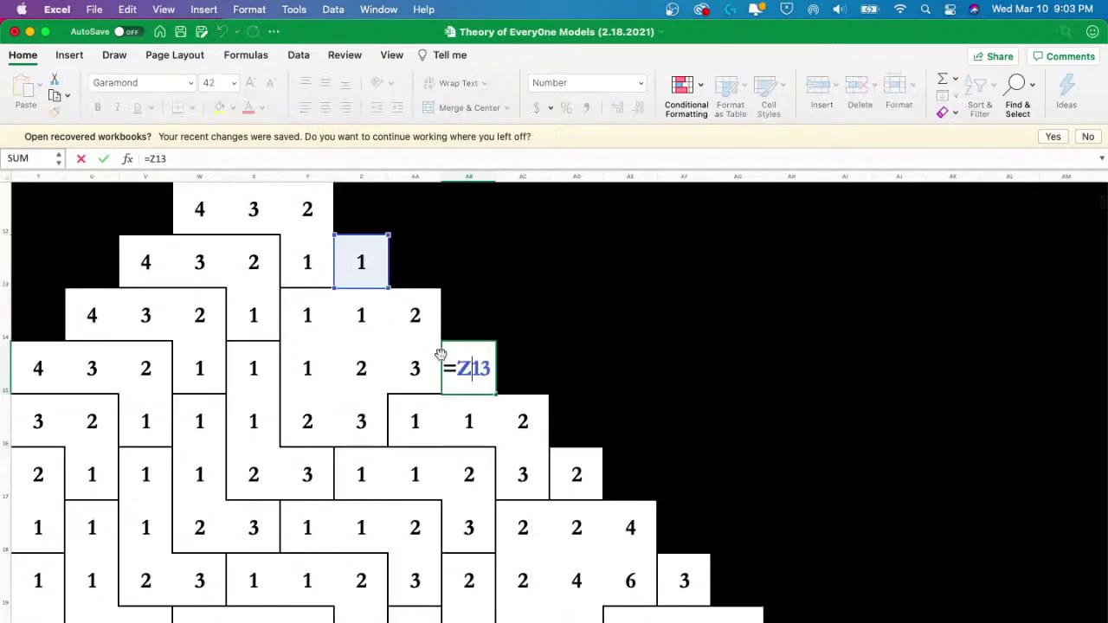
key(Return)
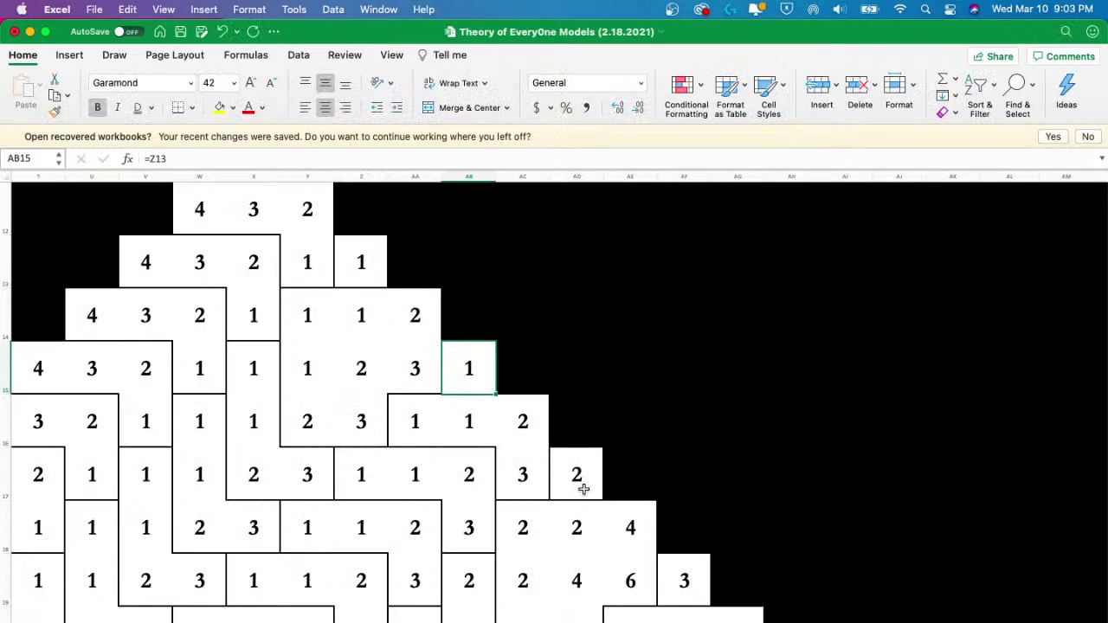
double_click(589, 474)
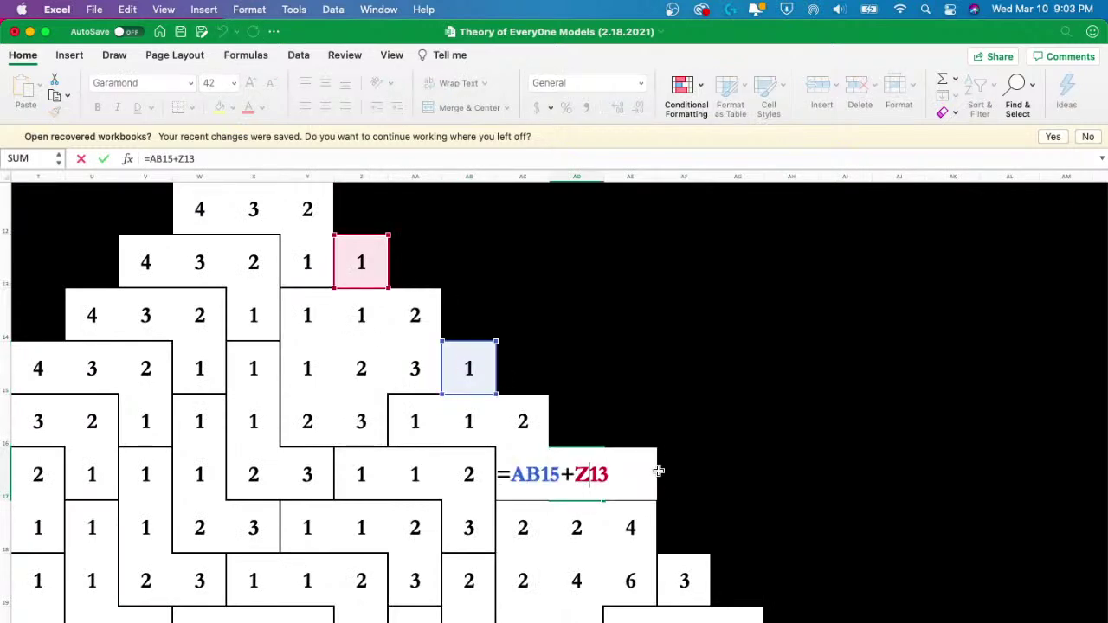
key(Return)
double_click(678, 571)
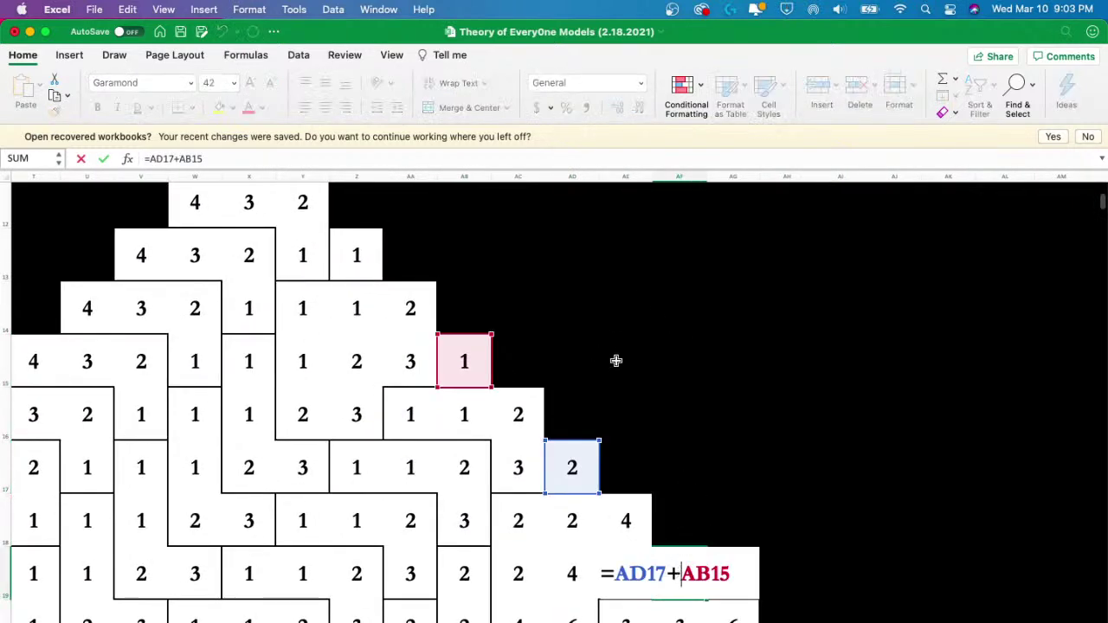
key(Return)
- Trace the cell references in the formulas of edge cells AH21 and AJ23, leaving them unchanged
scroll(705, 457, down, 3)
scroll(705, 457, right, 2)
double_click(705, 577)
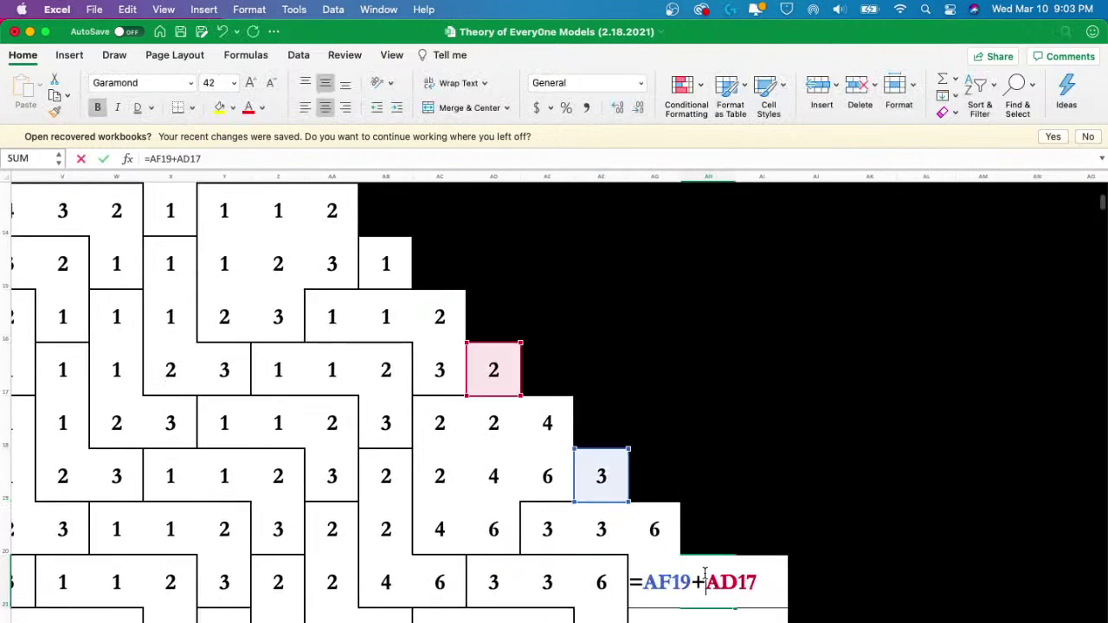
scroll(698, 458, down, 3)
scroll(698, 458, right, 3)
key(Return)
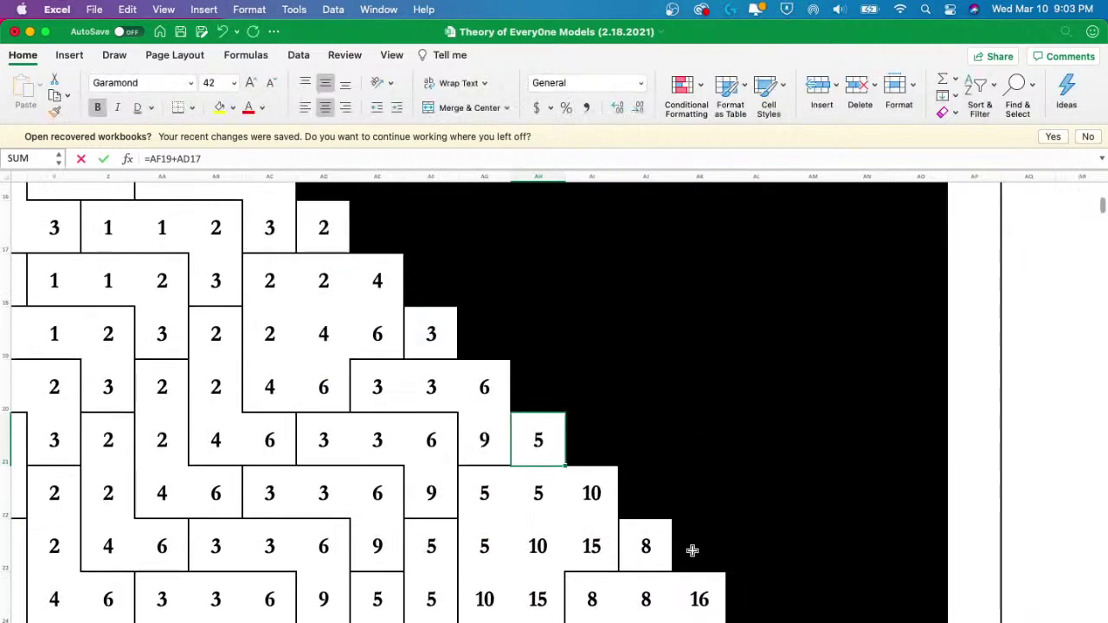
double_click(647, 543)
key(Return)
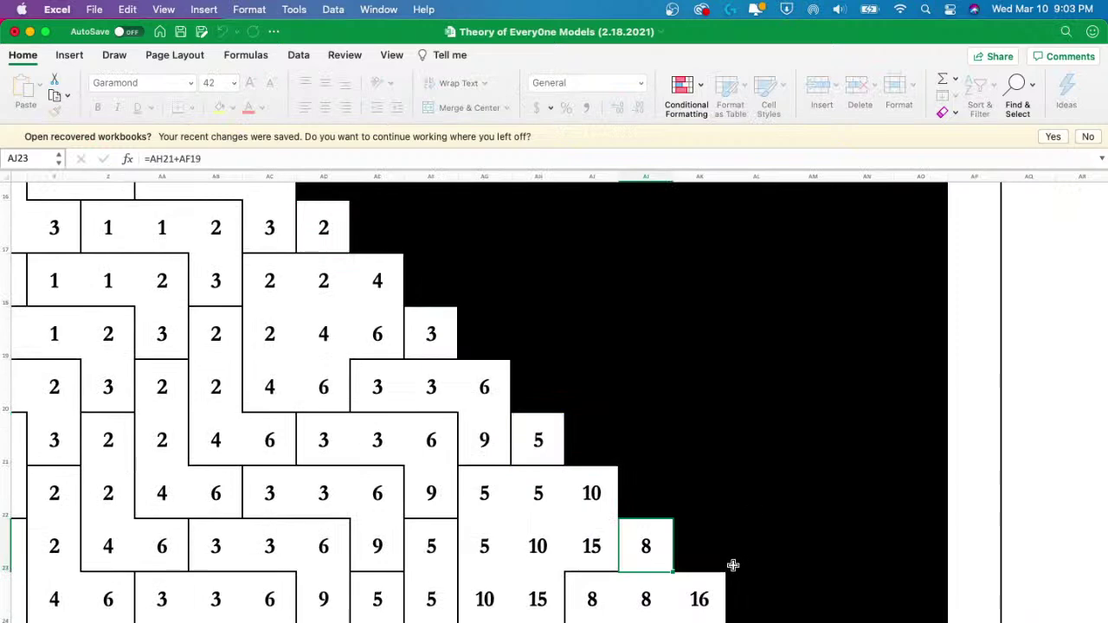
- Trace the cell references in the formulas of edge cells AL25 and AN27, leaving both unedited
scroll(732, 565, down, 3)
scroll(733, 566, right, 1)
double_click(721, 578)
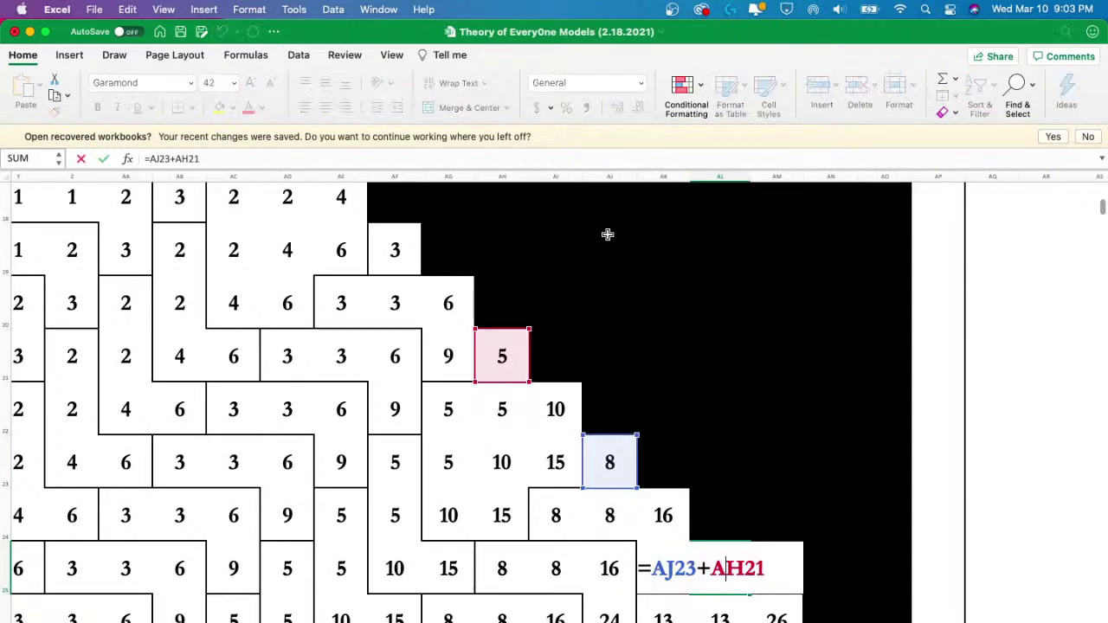
scroll(667, 384, down, 2)
scroll(668, 383, right, 2)
key(Return)
click(730, 580)
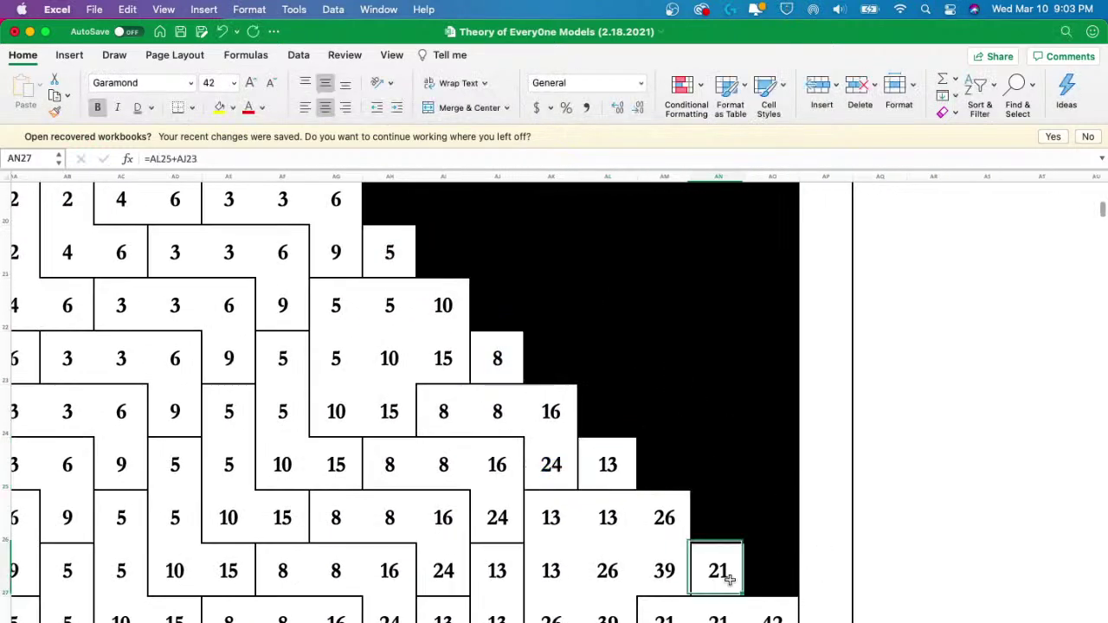
double_click(730, 580)
scroll(770, 396, down, 2)
scroll(769, 395, right, 2)
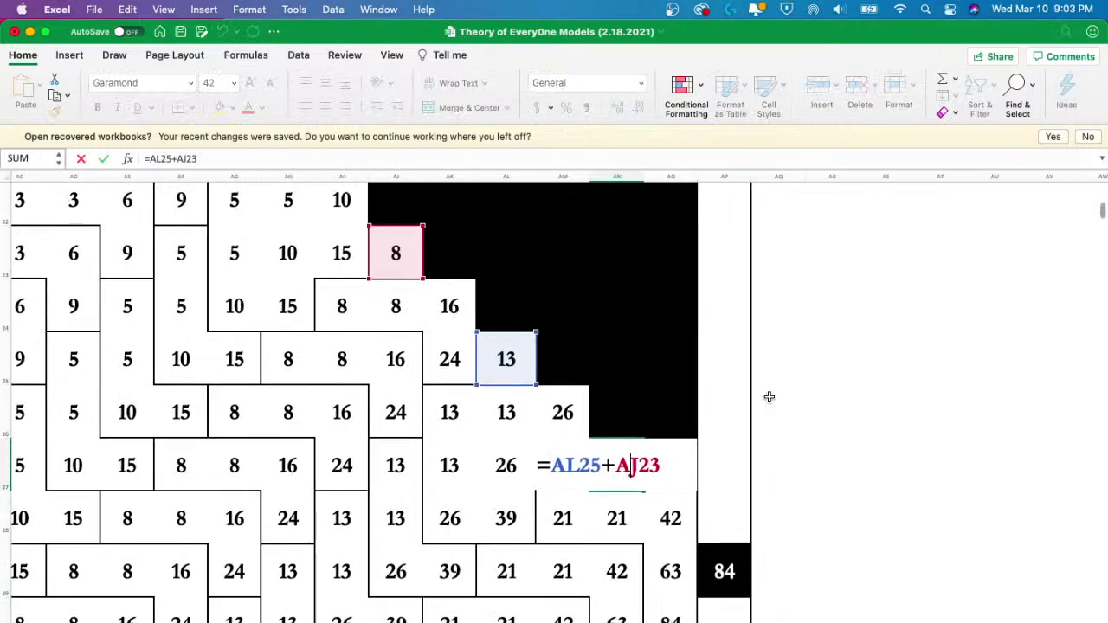
scroll(769, 397, down, 1)
scroll(769, 396, right, 1)
scroll(769, 397, up, 1)
scroll(769, 397, left, 1)
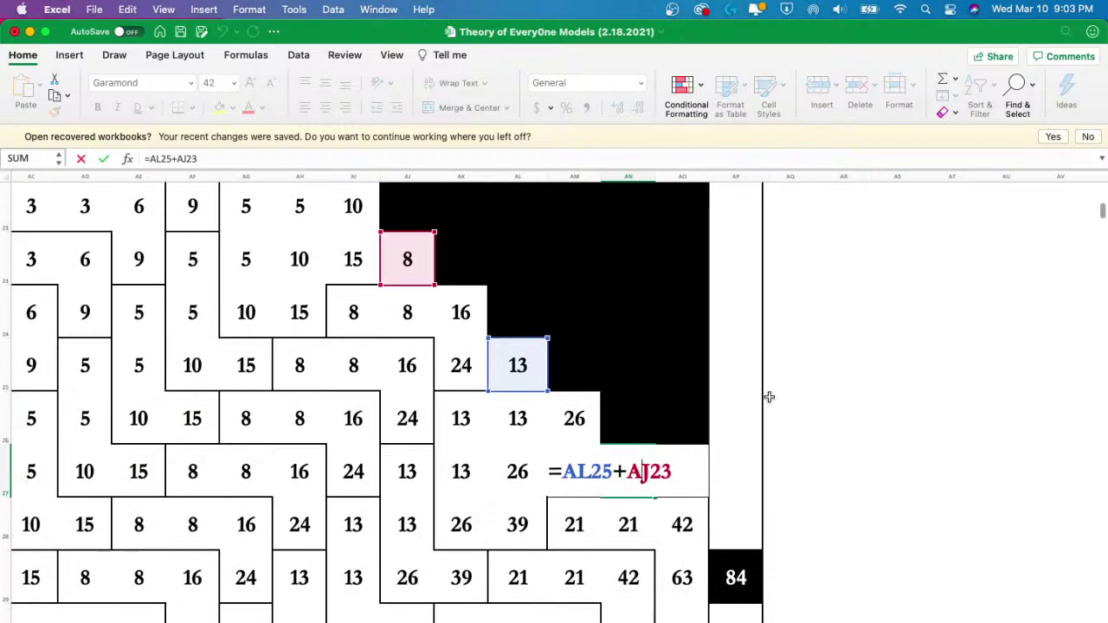
key(Escape)
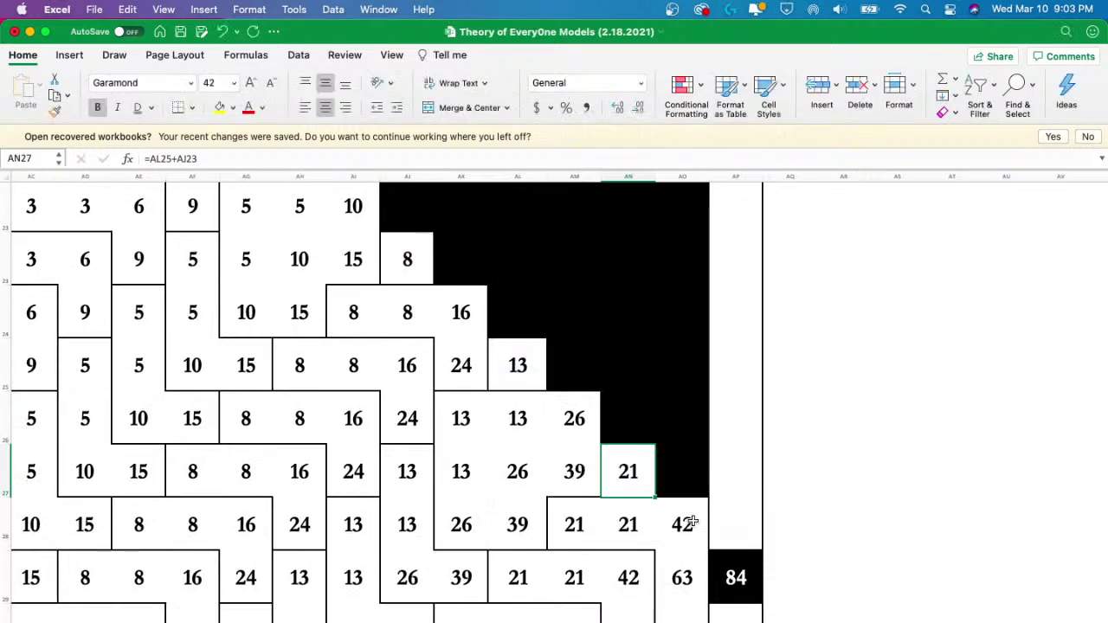
- Inspect the formula in cell AK24 near the grid's upper-right edge
scroll(726, 524, up, 3)
scroll(727, 524, left, 2)
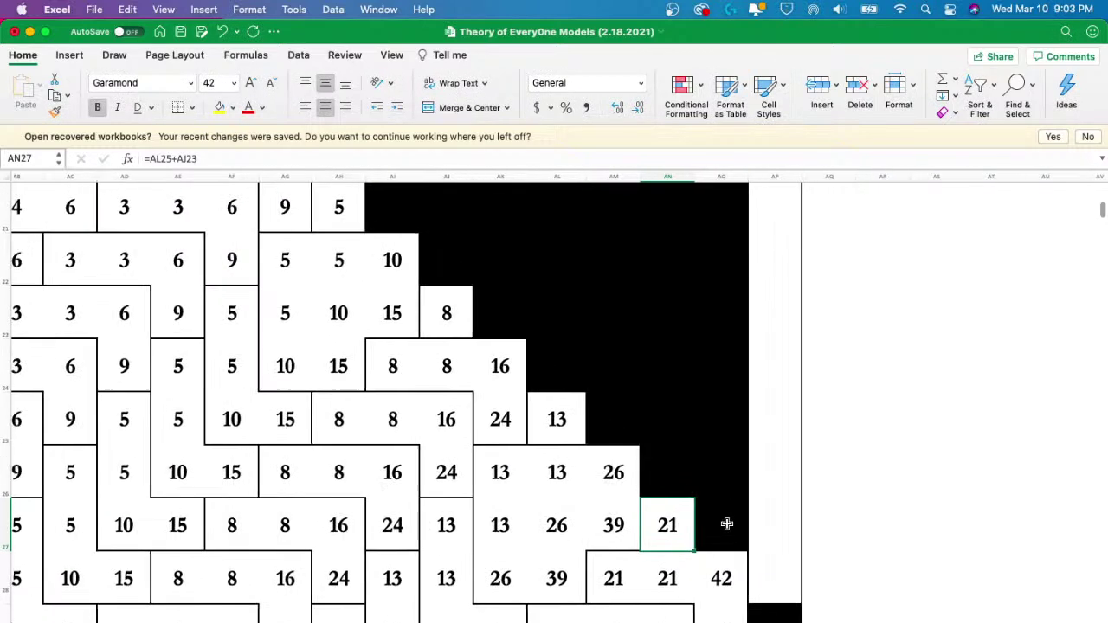
click(577, 461)
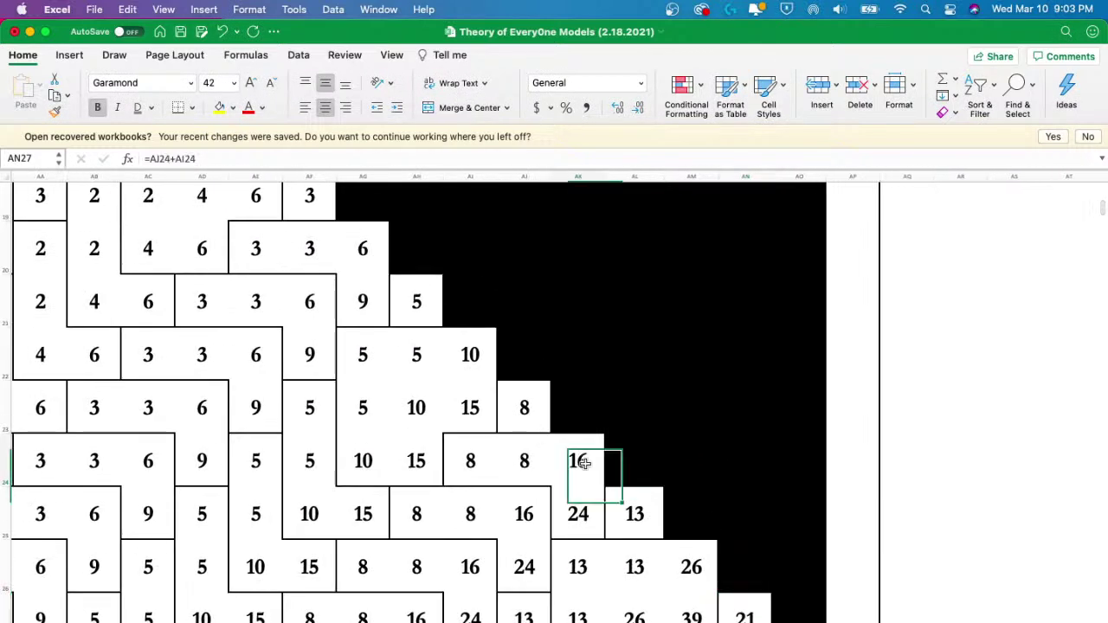
- Trace the cell references in the formula of AK24, leaving the cell unedited
double_click(578, 461)
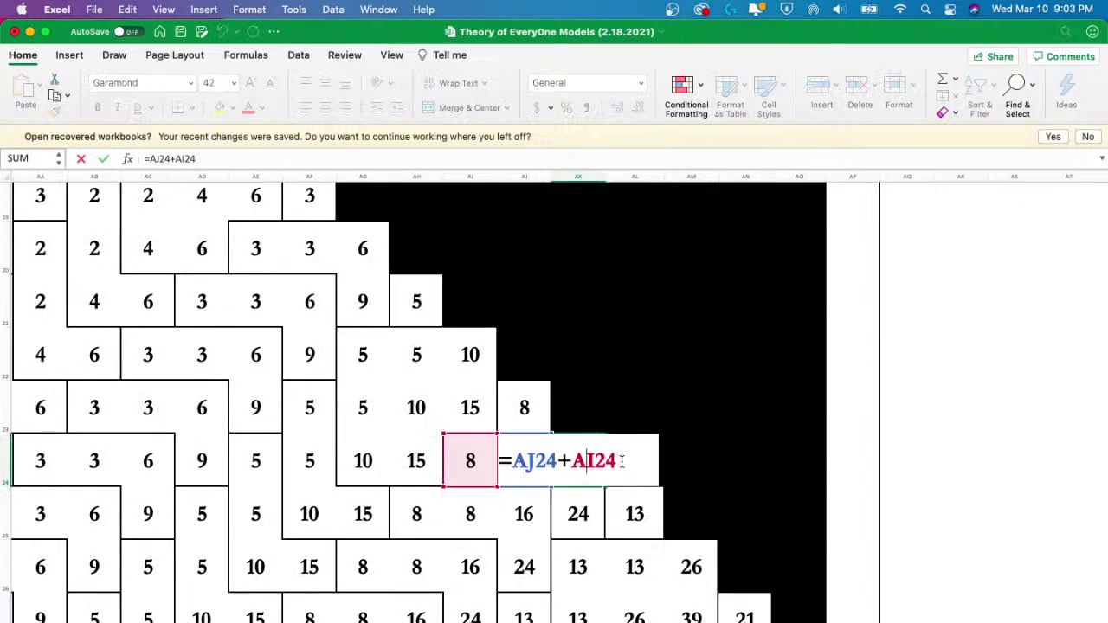
key(Escape)
scroll(647, 489, up, 1)
scroll(647, 489, left, 1)
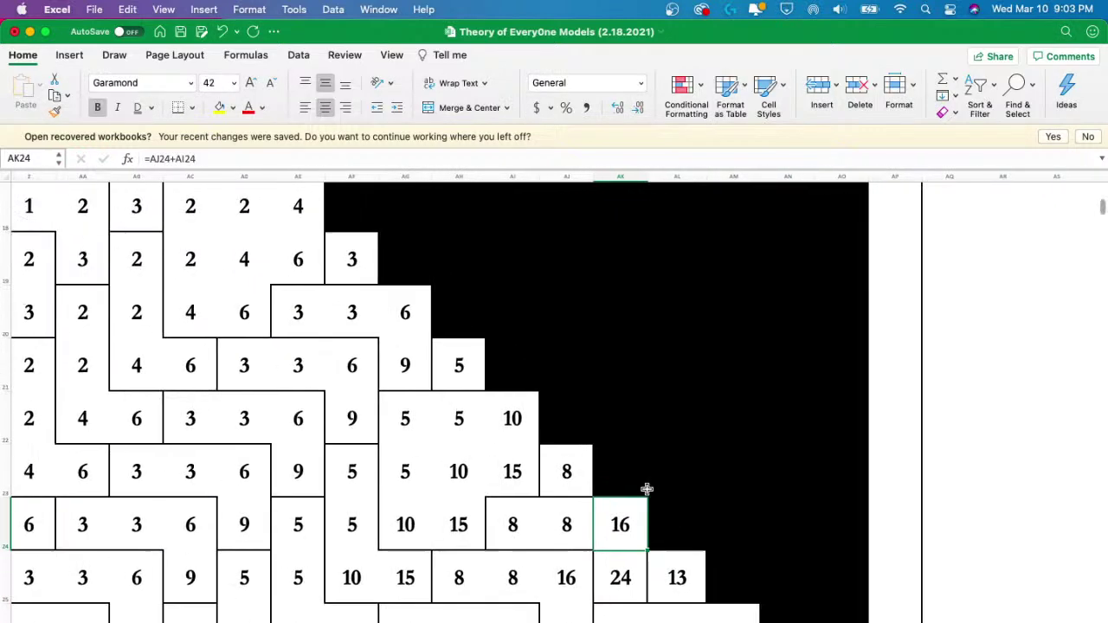
- Examine how the values progress along the number grid's upper-right stepped edge, down to its outermost corner
scroll(526, 432, up, 4)
scroll(526, 432, left, 2)
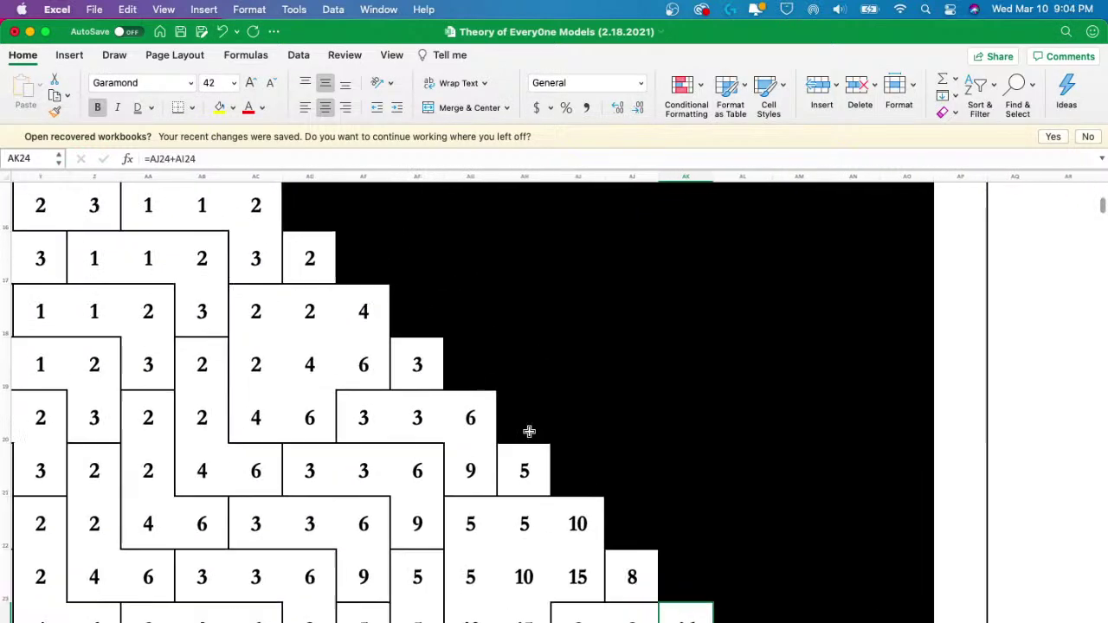
scroll(529, 431, down, 5)
scroll(529, 431, down, 4)
scroll(529, 431, right, 3)
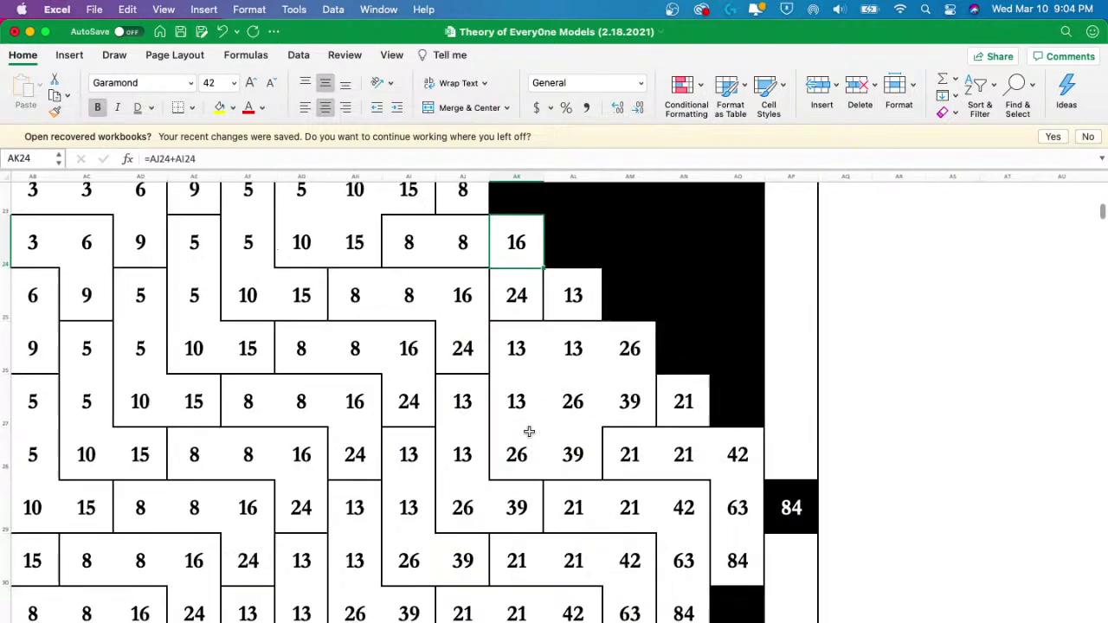
scroll(529, 431, down, 3)
scroll(549, 439, up, 5)
scroll(549, 438, left, 4)
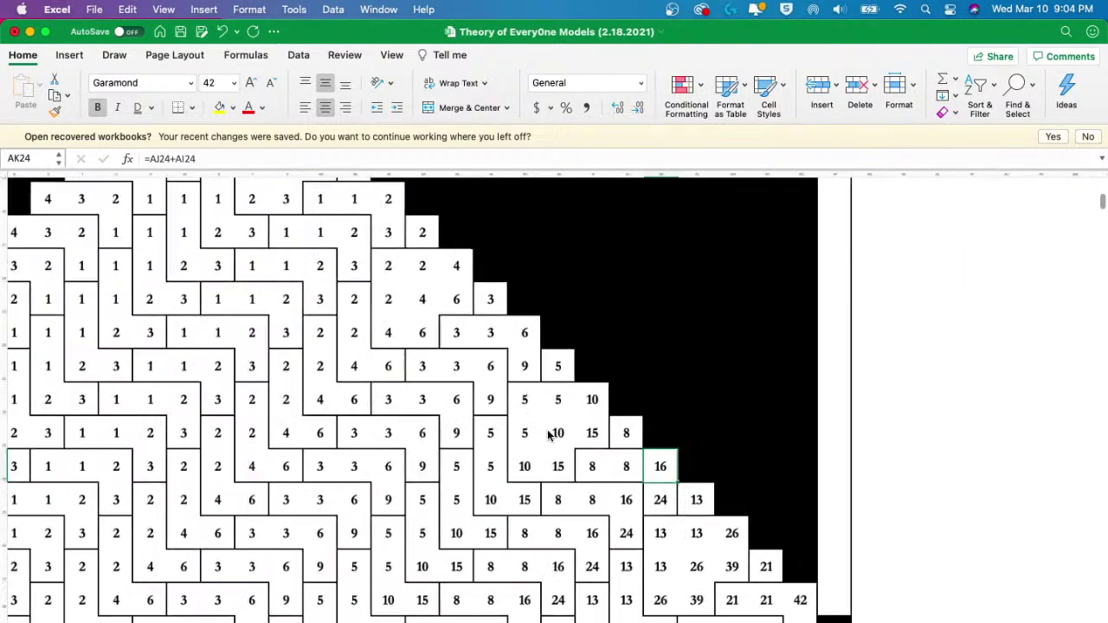
- Look over the grayscale number diamond labelled from Quark to Technology, leaving its cells where they are
scroll(549, 438, right, 15)
scroll(547, 436, right, 6)
scroll(547, 435, down, 3)
scroll(549, 435, down, 3)
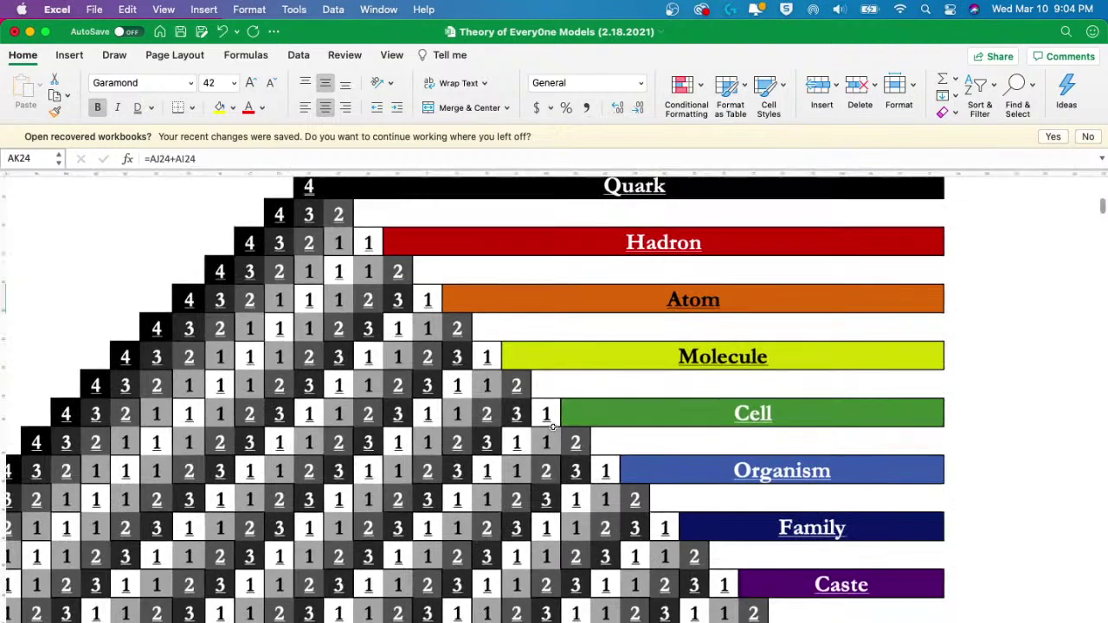
scroll(554, 432, down, 4)
scroll(554, 431, up, 8)
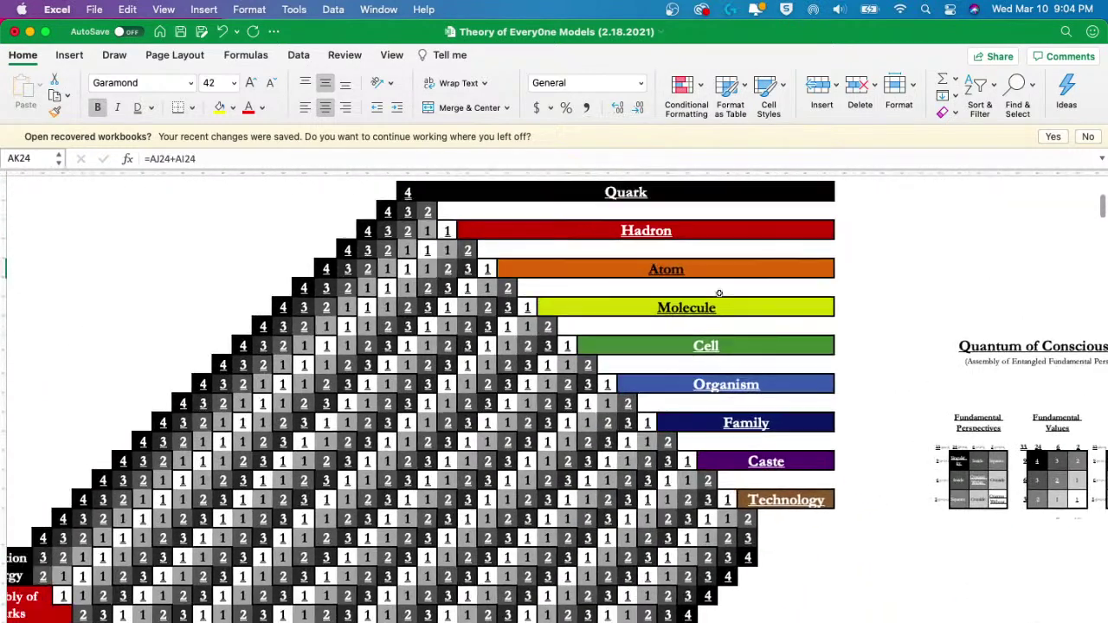
scroll(607, 390, left, 2)
click(697, 343)
click(706, 398)
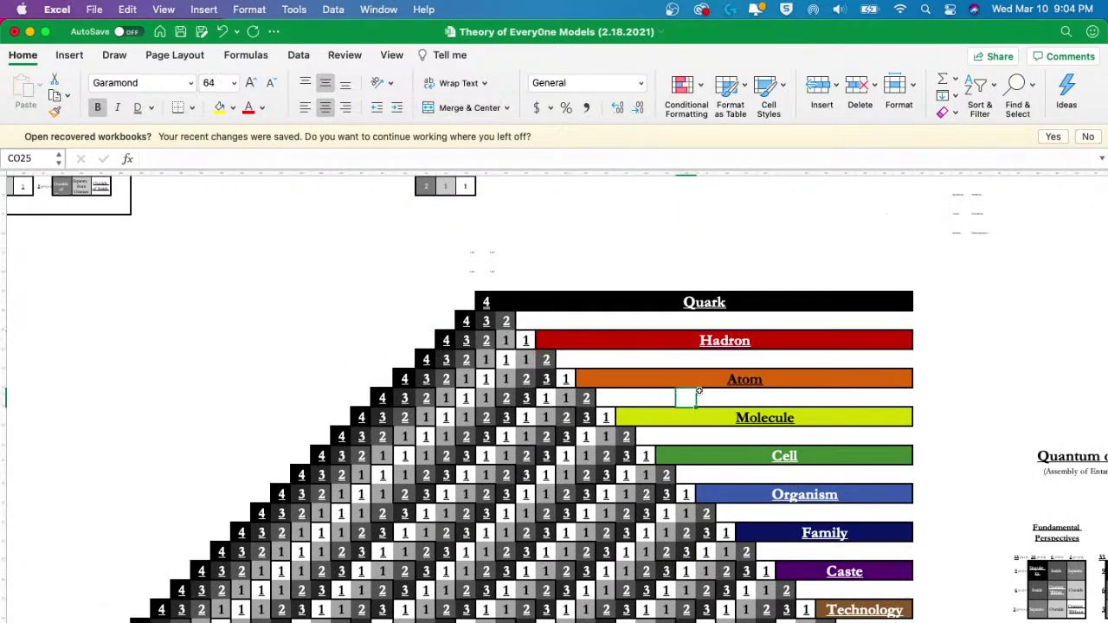
drag(700, 404, 682, 416)
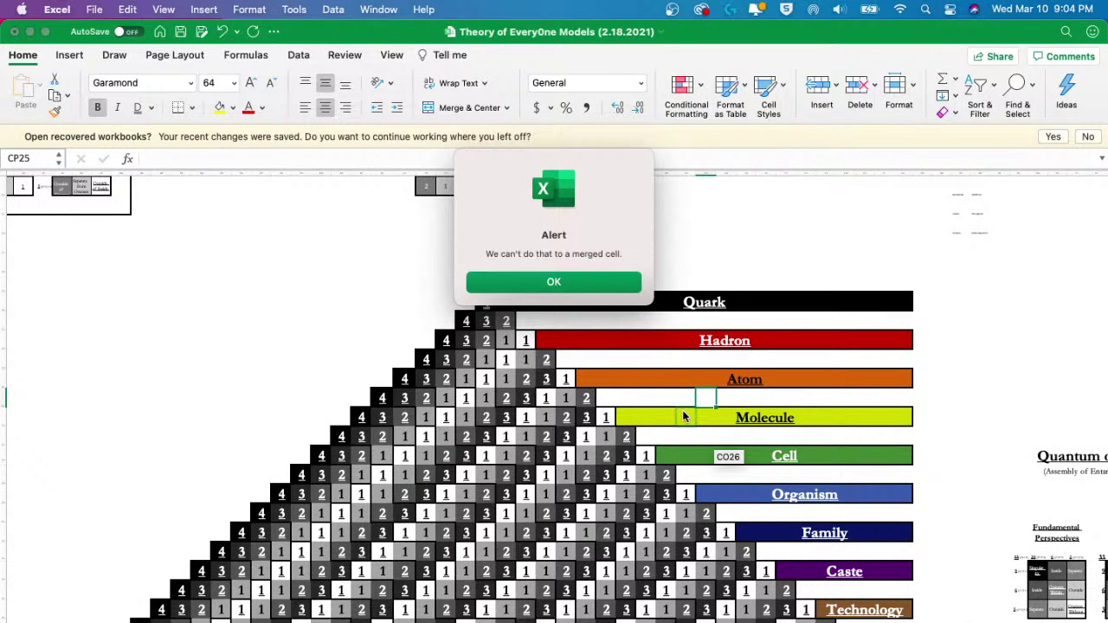
click(599, 279)
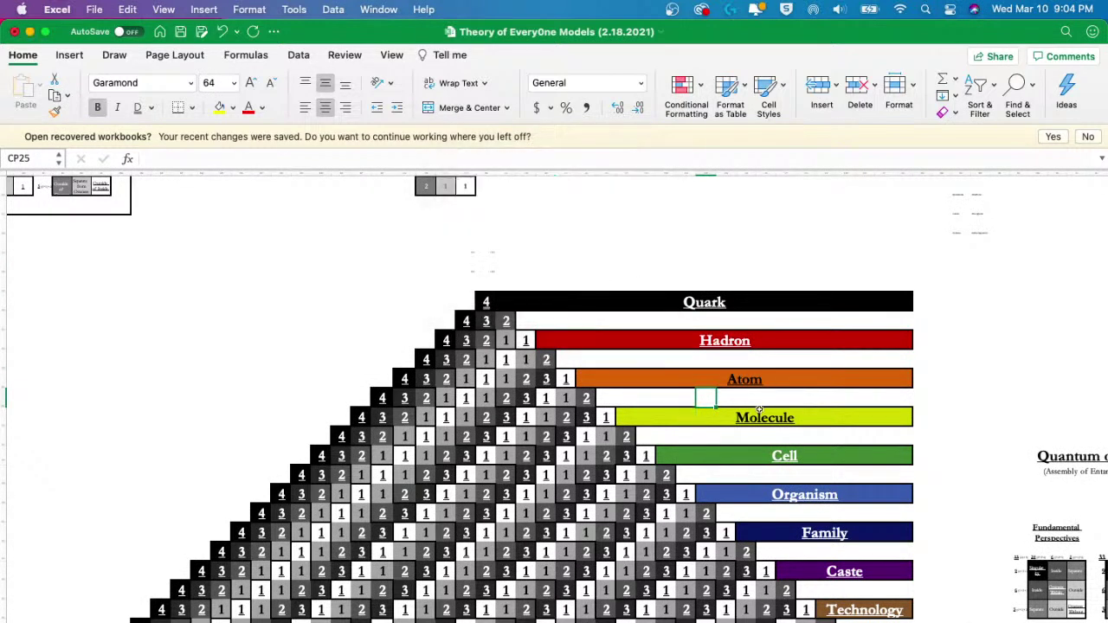
- Go through the Cell, Organism, Family and Caste levels beside the grayscale diamond without changing their text
click(759, 457)
click(769, 494)
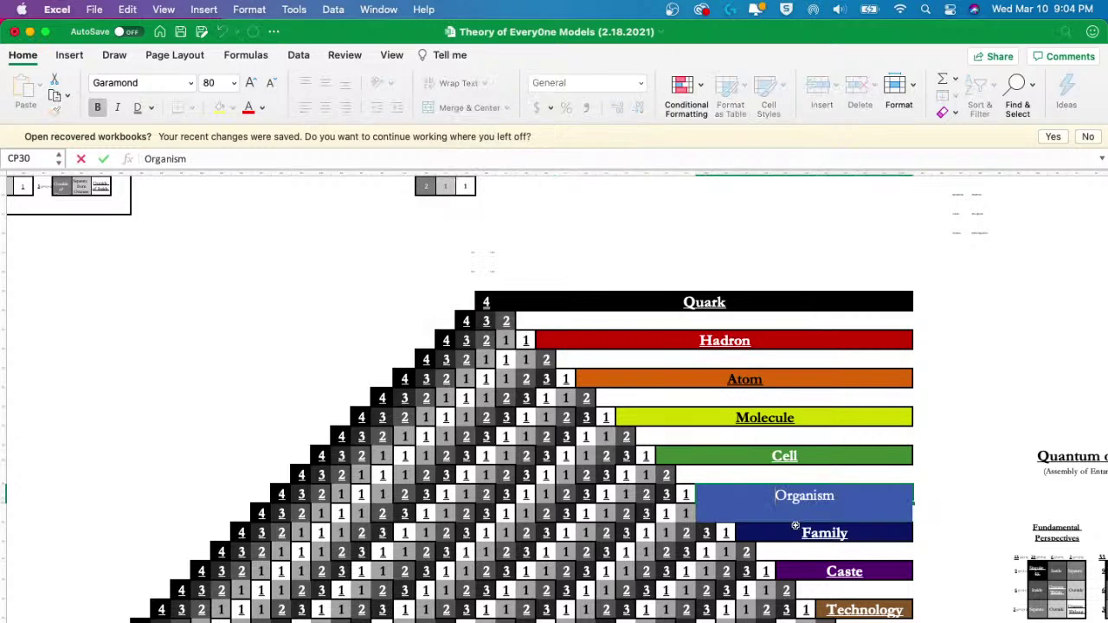
key(Down)
key(Down)
key(Down)
key(Right)
key(Right)
key(Right)
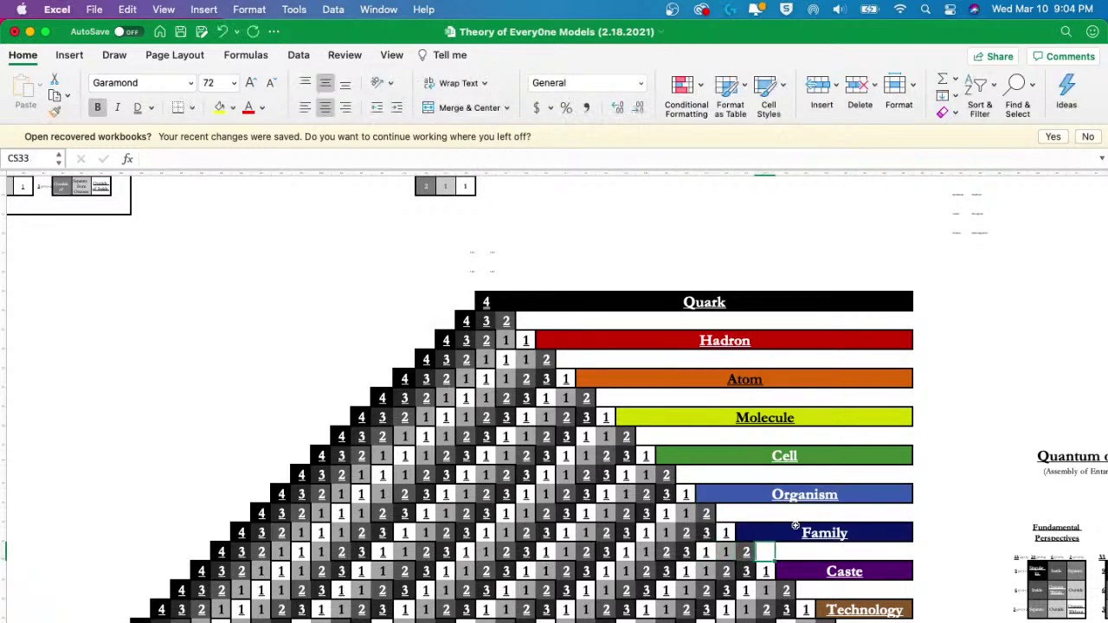
key(Right)
scroll(792, 540, down, 5)
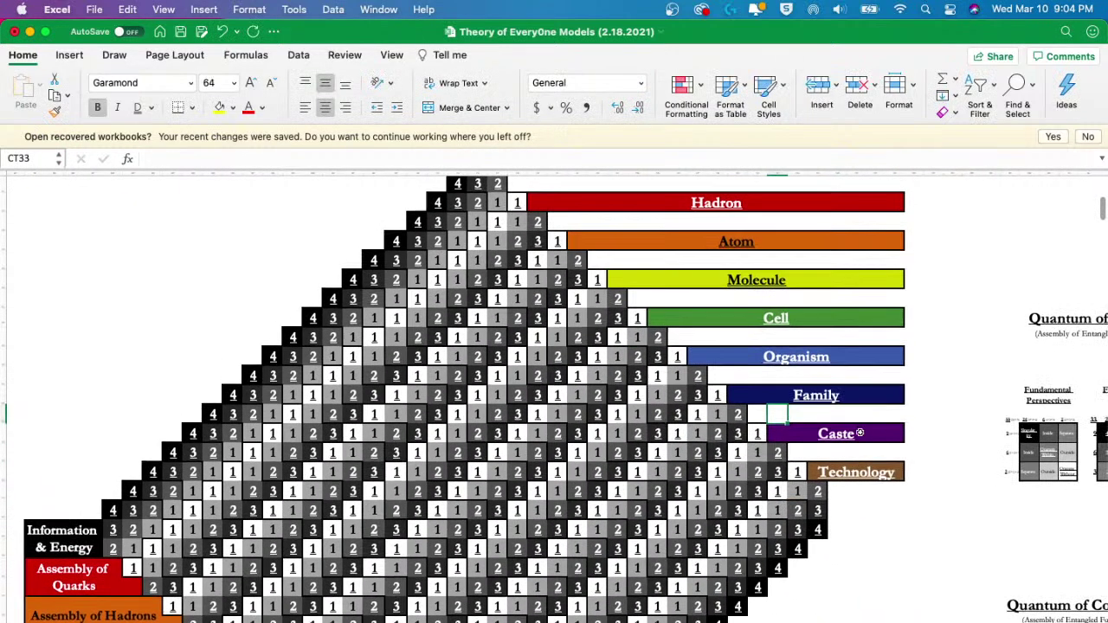
- Match the Quark, Hadron and Atom labels with Information & Energy, Assembly of Quarks and Assembly of Hadrons across the diamond
scroll(801, 503, left, 5)
scroll(801, 503, down, 5)
scroll(801, 503, down, 5)
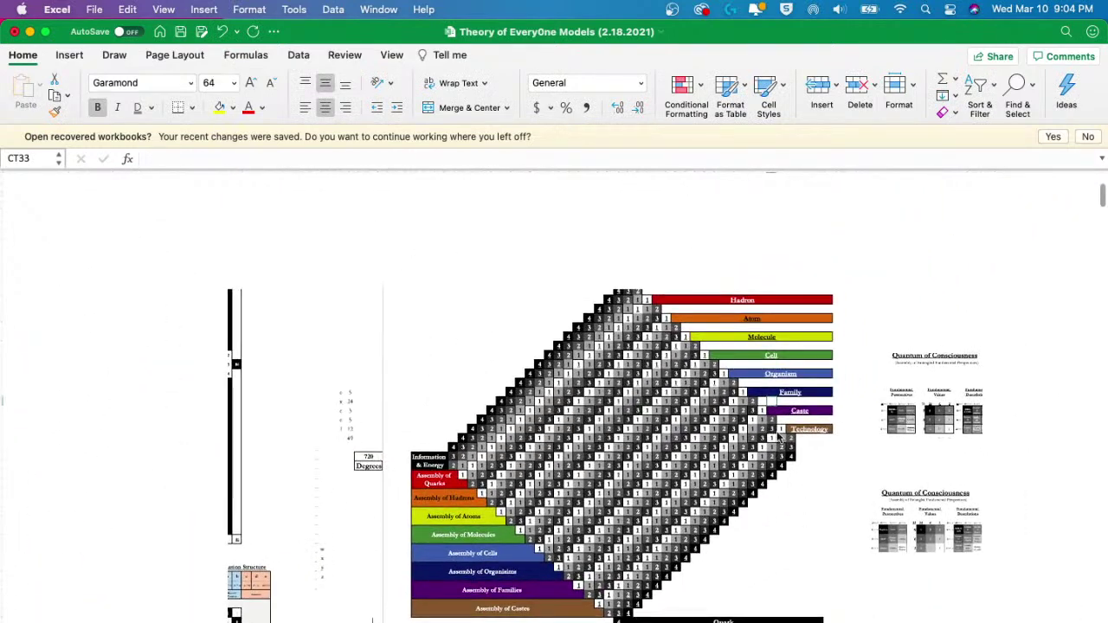
scroll(757, 316, down, 2)
click(746, 288)
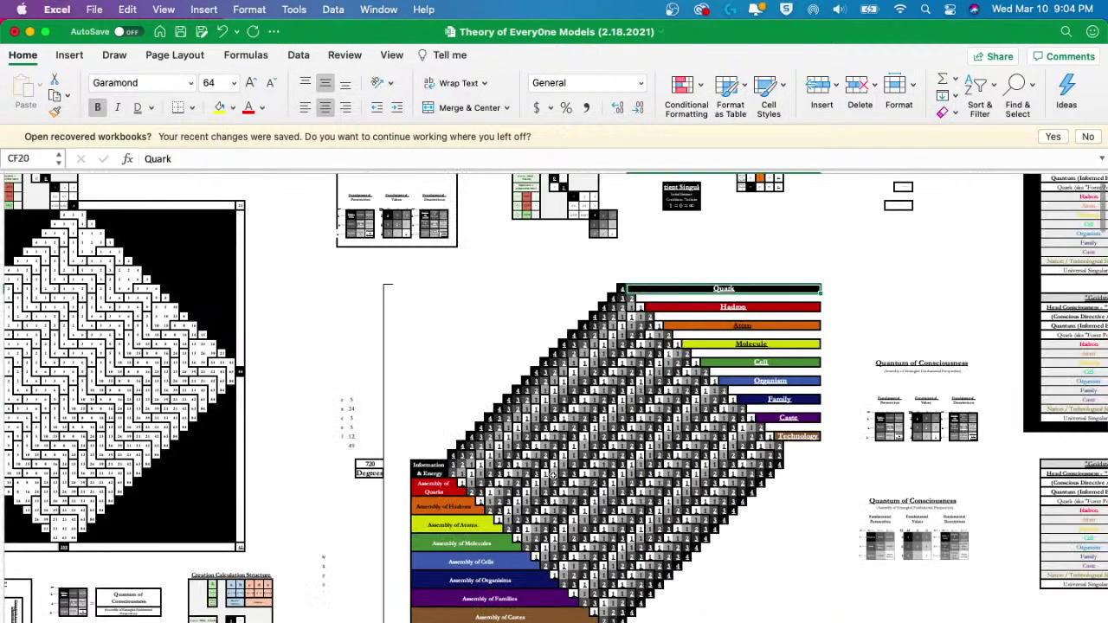
click(419, 476)
click(696, 308)
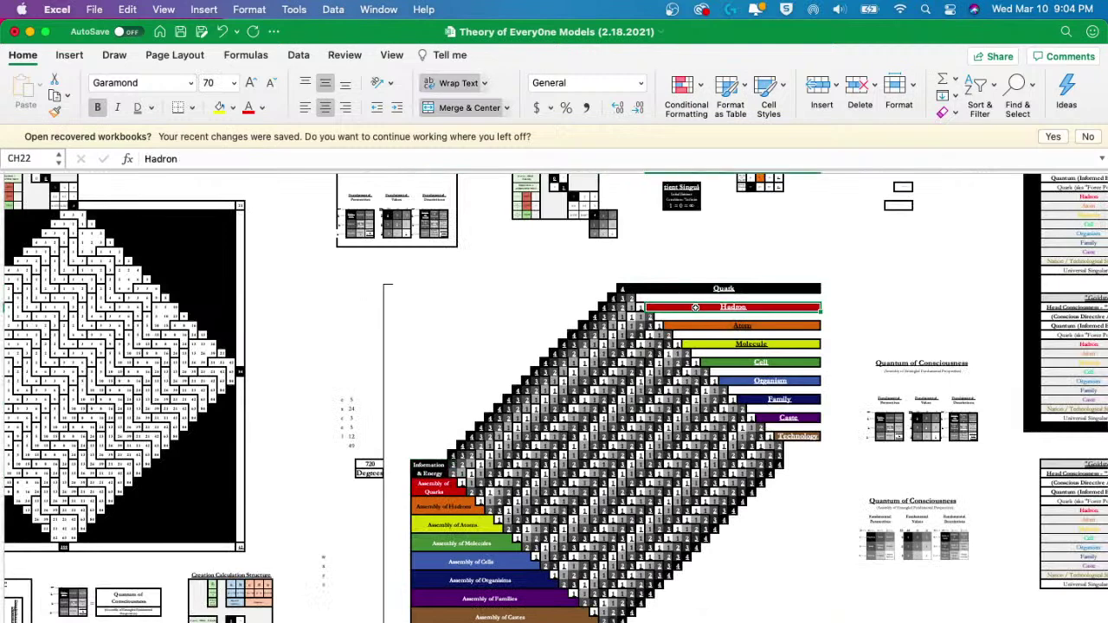
click(446, 483)
click(762, 326)
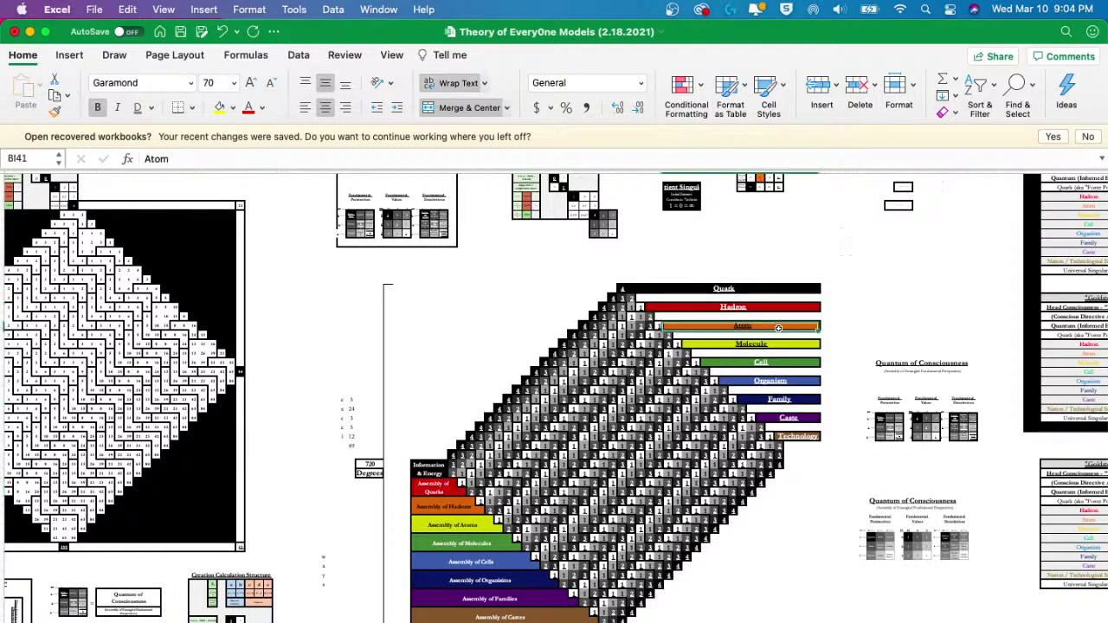
click(425, 508)
- Compare the Molecule, Cell and Organism levels with the Assembly of Atoms, Molecules and Cells labels on the opposite side
click(493, 476)
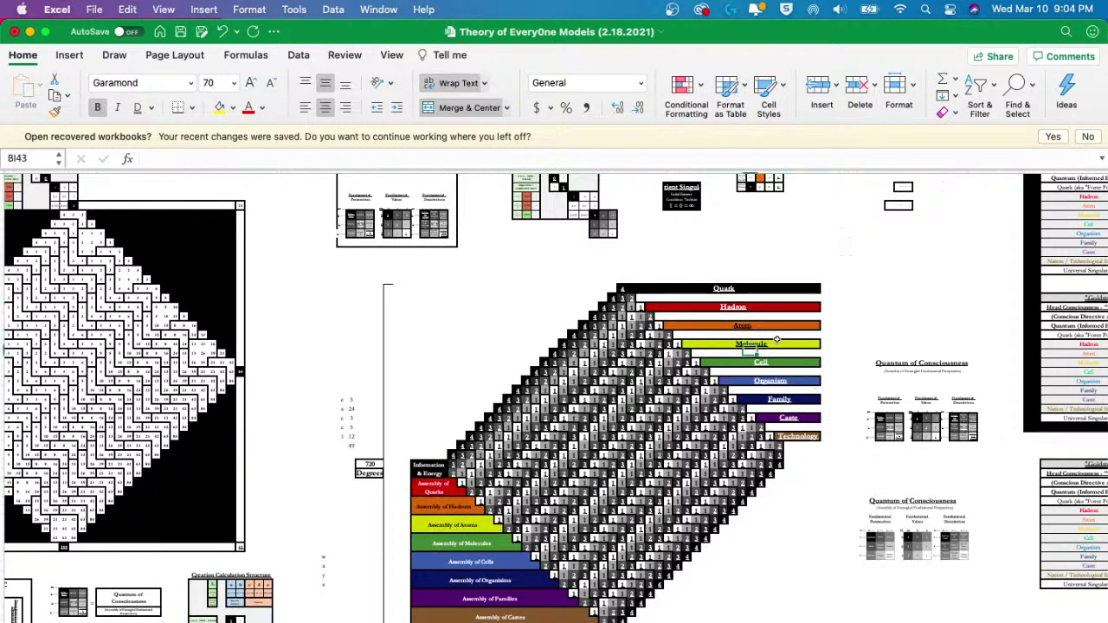
click(435, 527)
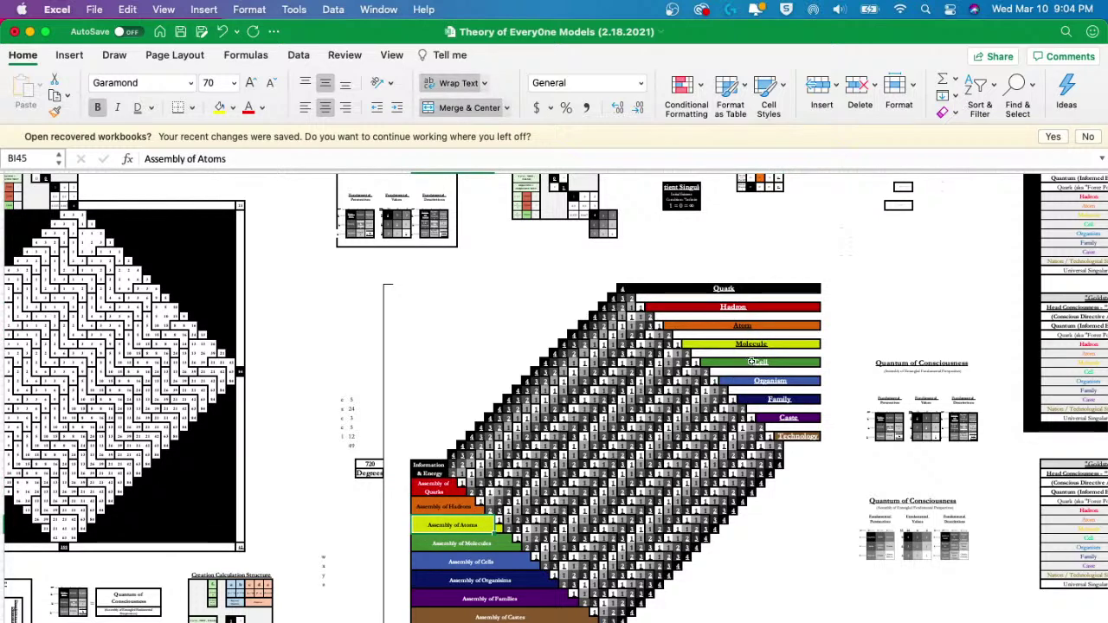
click(759, 367)
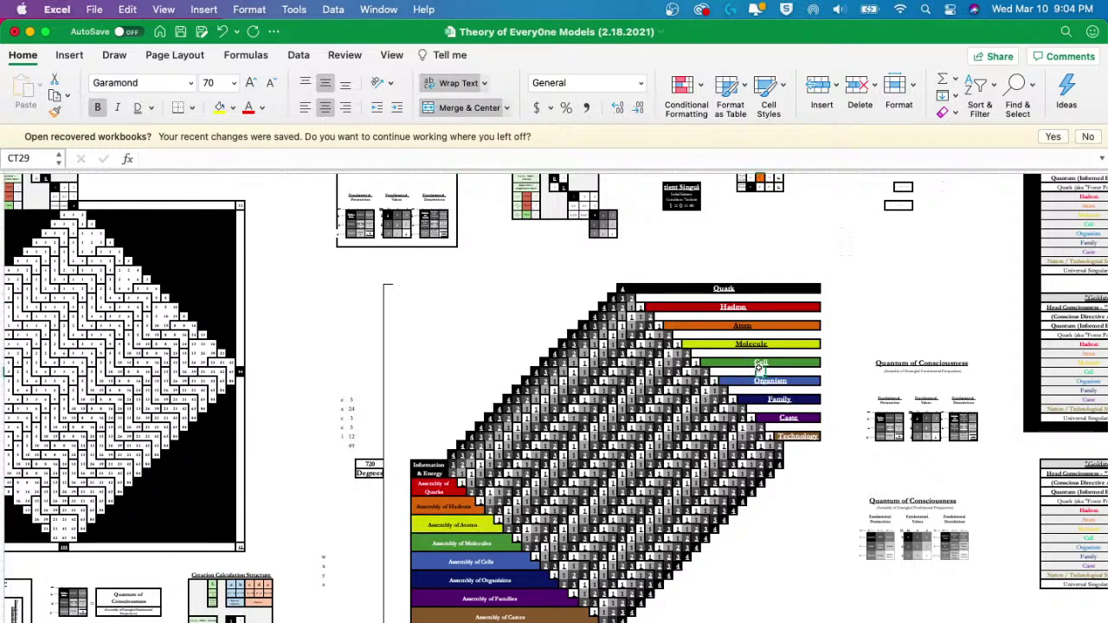
click(472, 562)
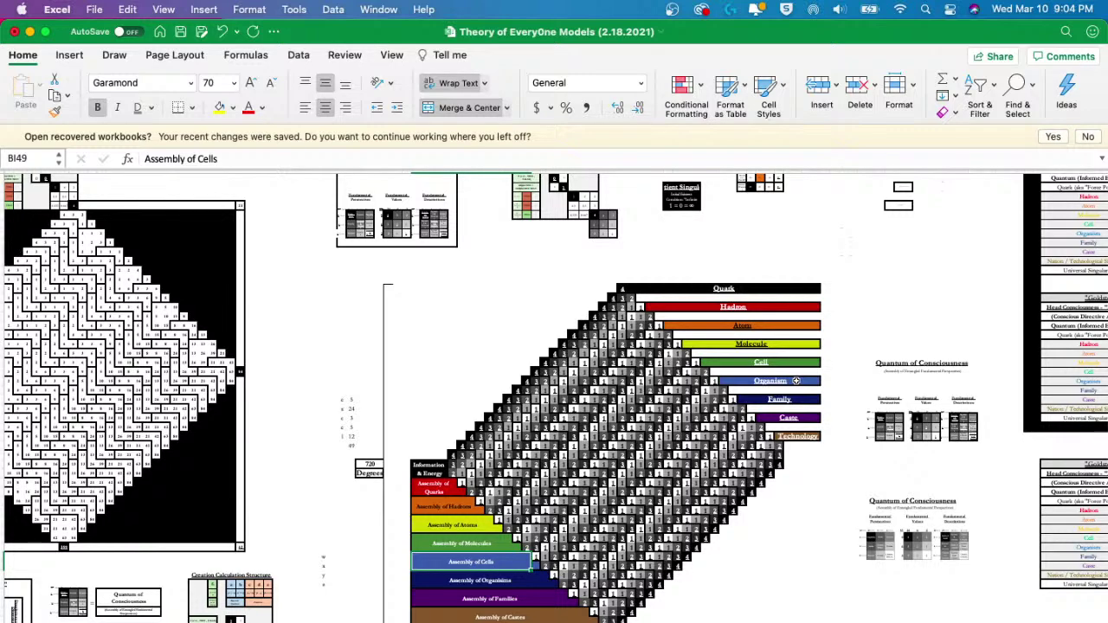
- Examine the repeating number pattern between the upper level labels and the assembly labels of the grayscale diamond
scroll(796, 381, up, 3)
scroll(798, 381, down, 3)
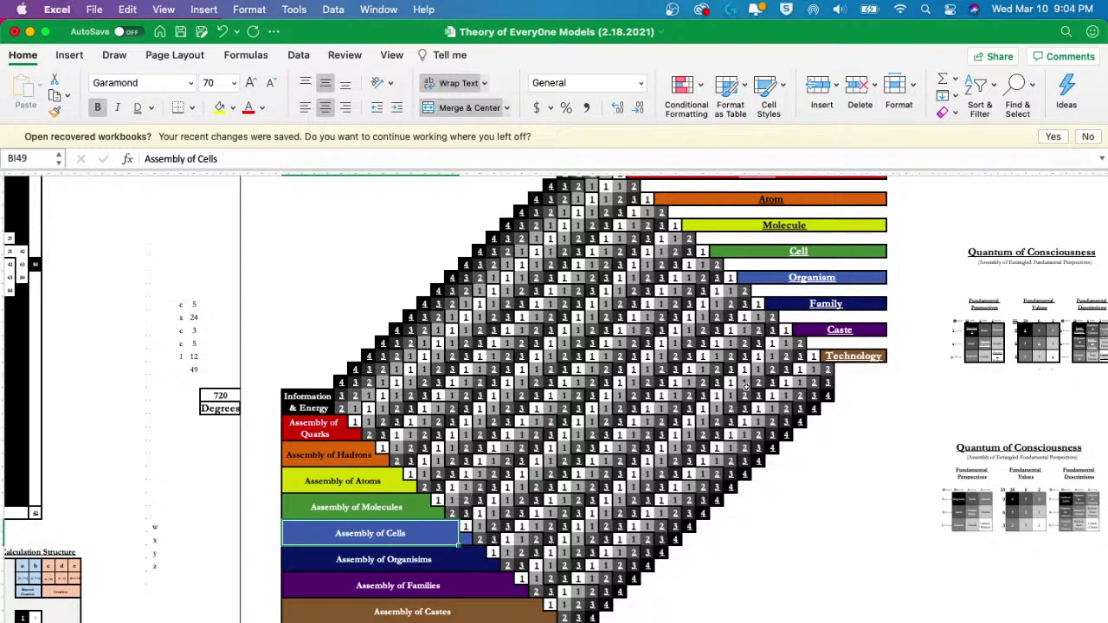
scroll(746, 387, up, 5)
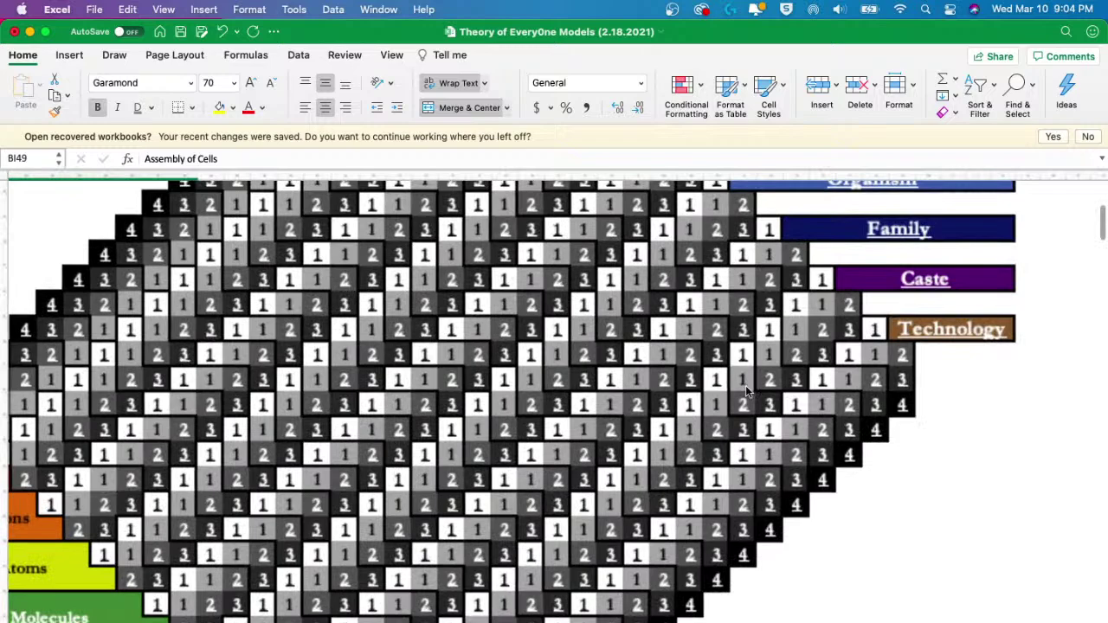
scroll(747, 388, down, 3)
scroll(747, 387, down, 5)
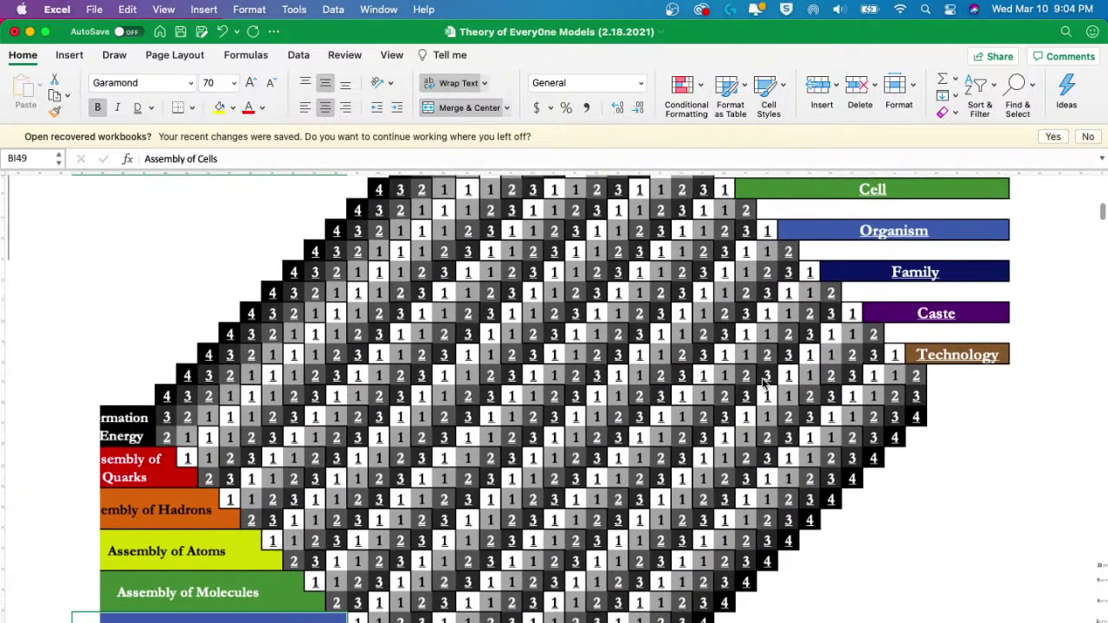
scroll(764, 381, up, 1)
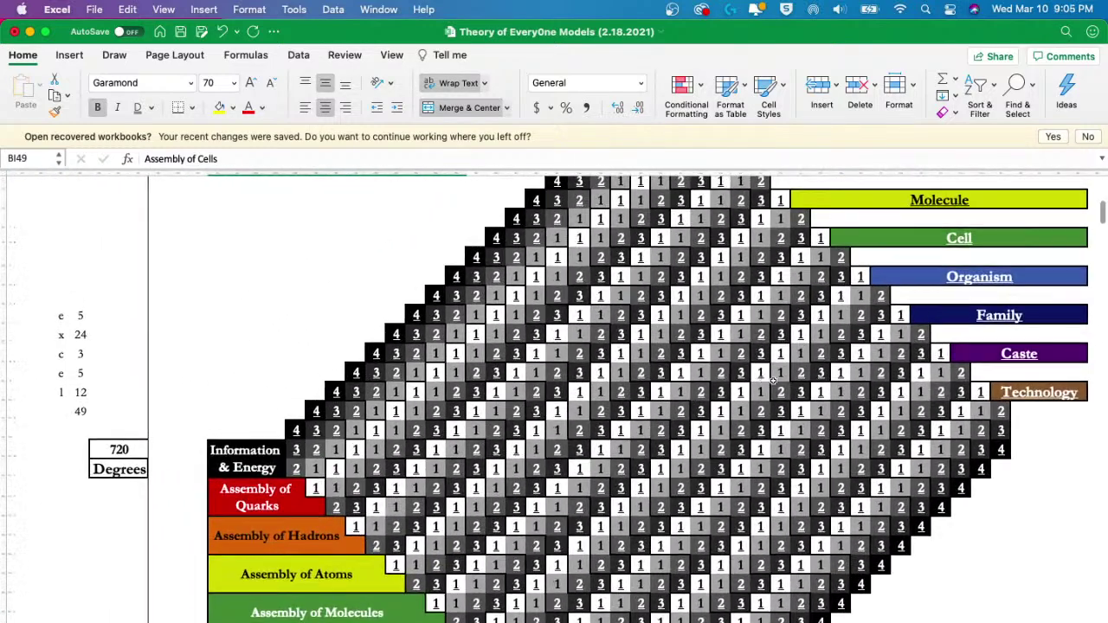
- Select the Technology label and review its place beneath the Cell, Organism, Family and Caste levels
click(1067, 394)
scroll(1067, 394, right, 5)
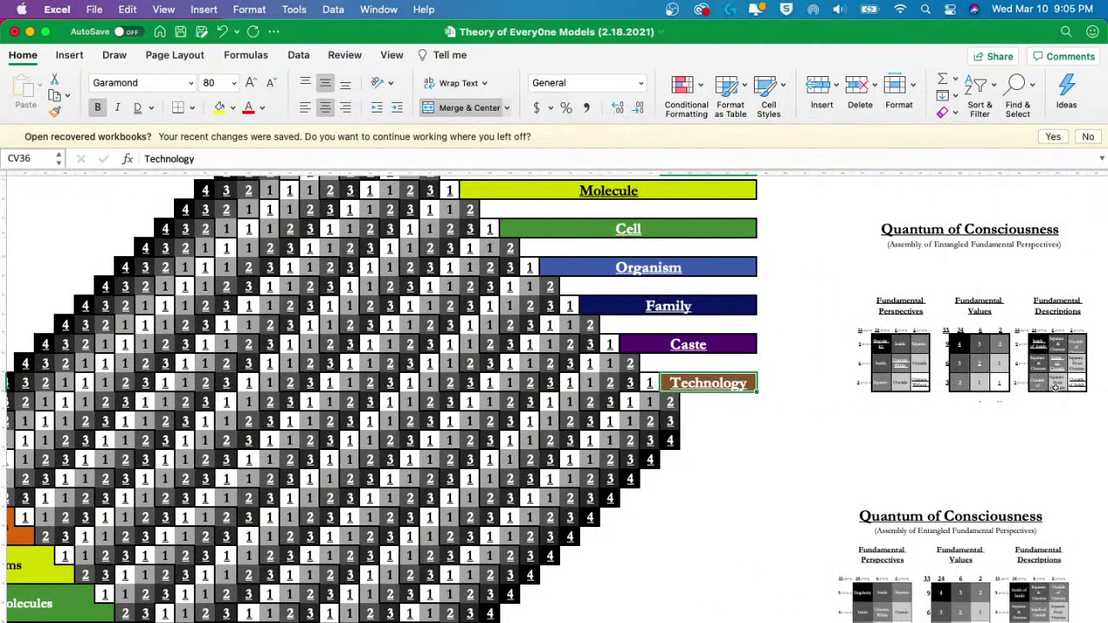
scroll(876, 307, up, 4)
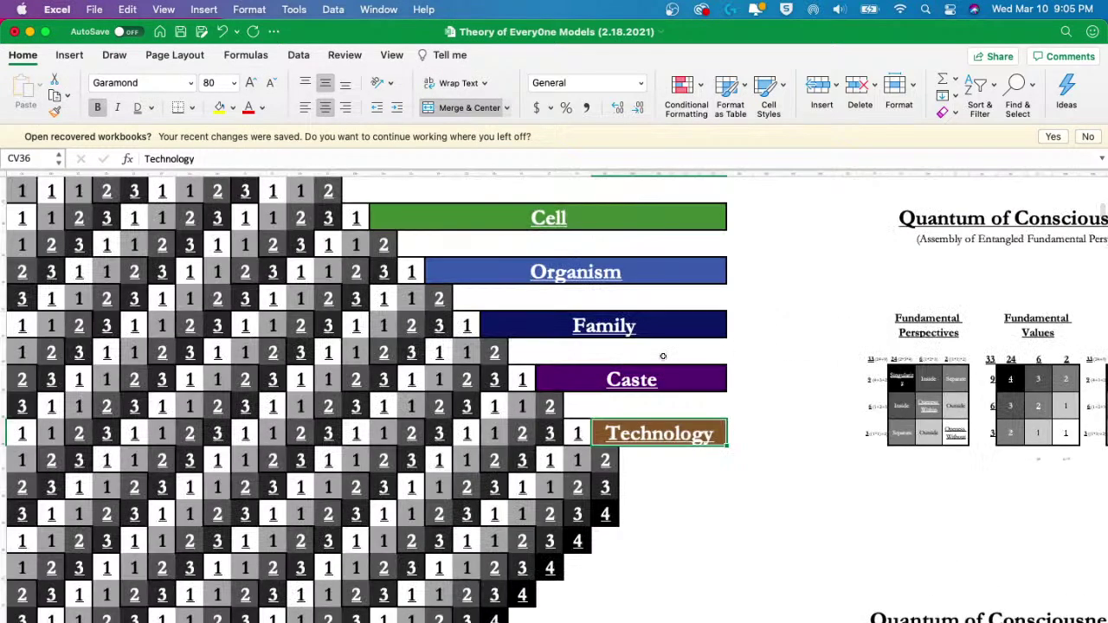
scroll(664, 356, left, 3)
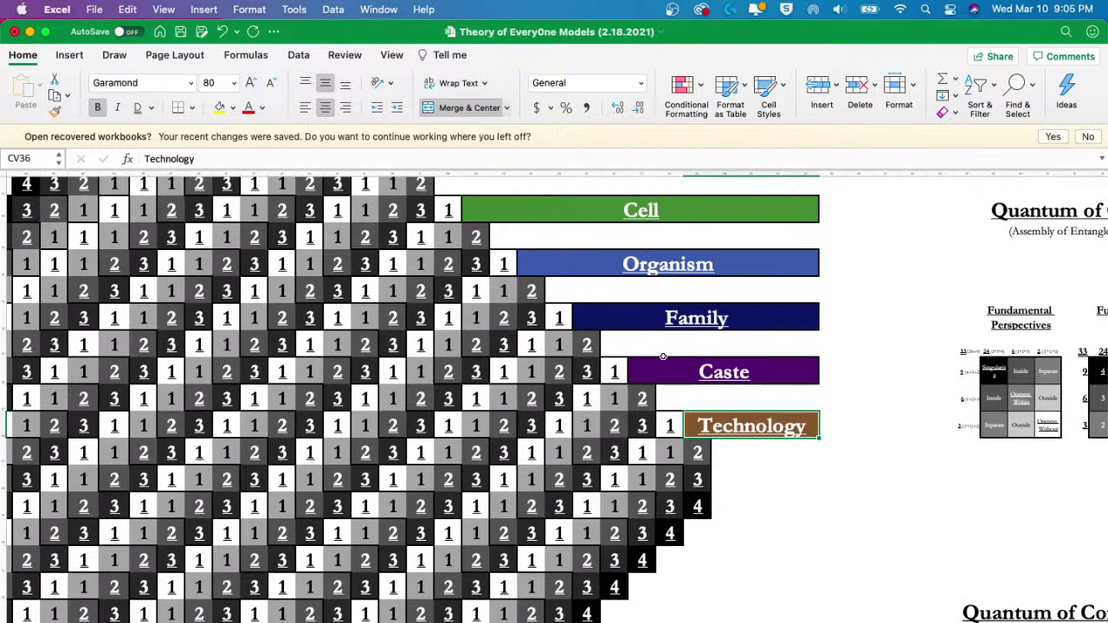
scroll(576, 413, down, 3)
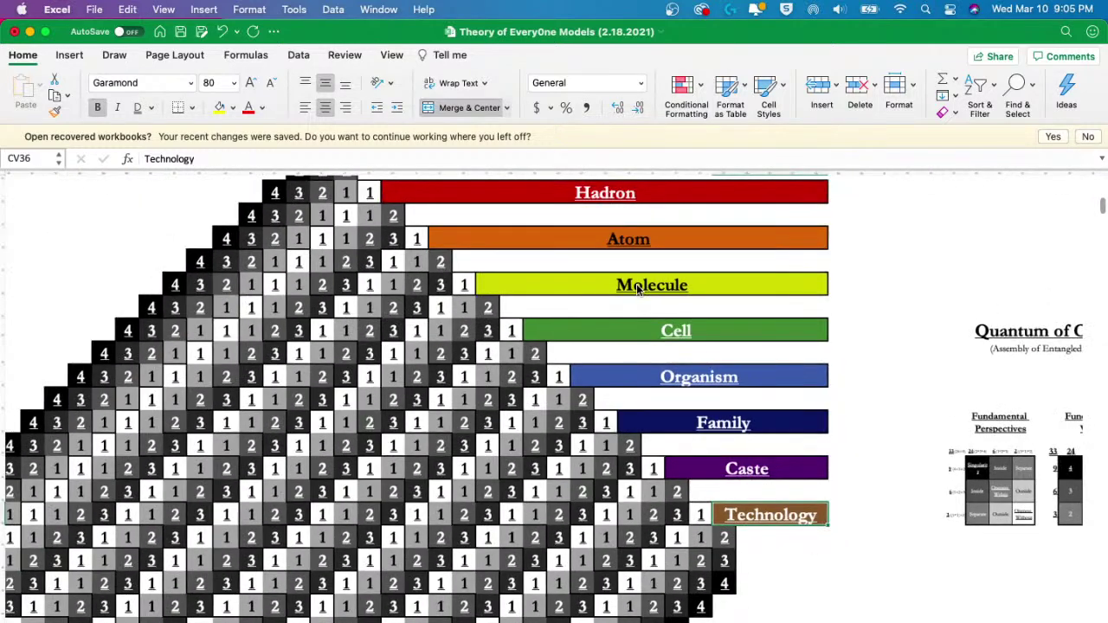
- Point out the Molecule and Cell labels, and highlight the block of levels from Hadron to Technology
click(639, 289)
scroll(623, 278, down, 3)
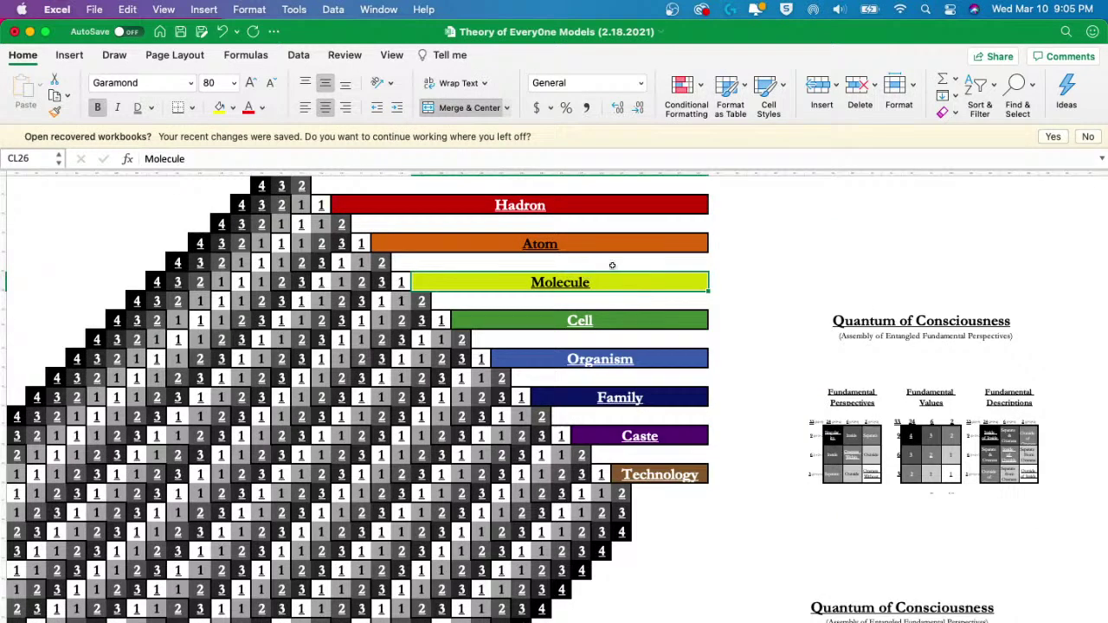
click(623, 321)
click(602, 283)
scroll(571, 435, left, 5)
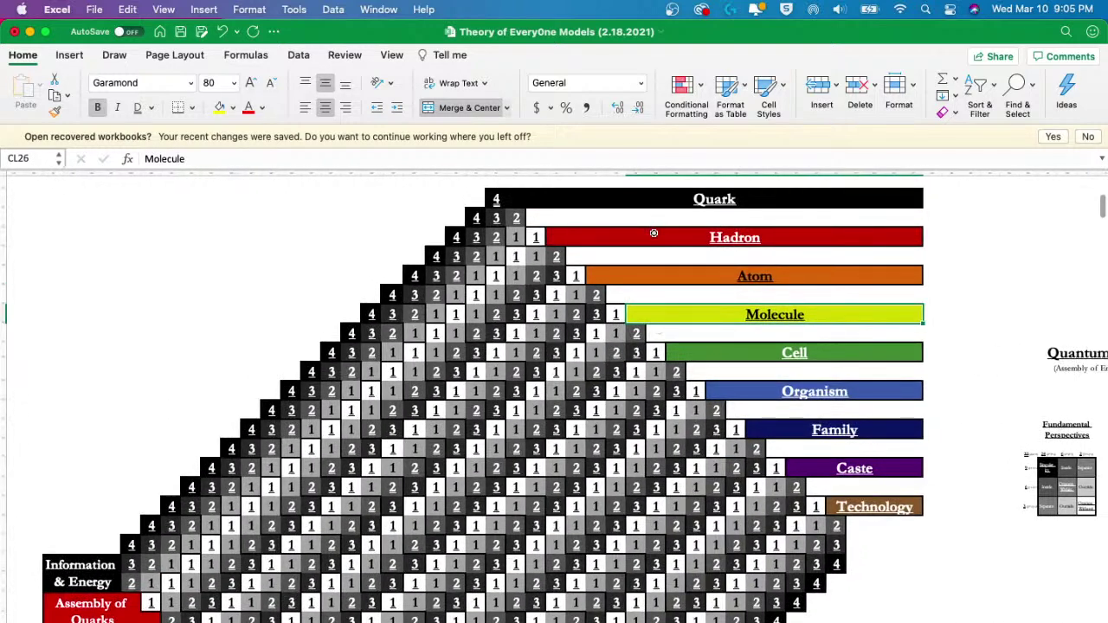
drag(654, 233, 776, 498)
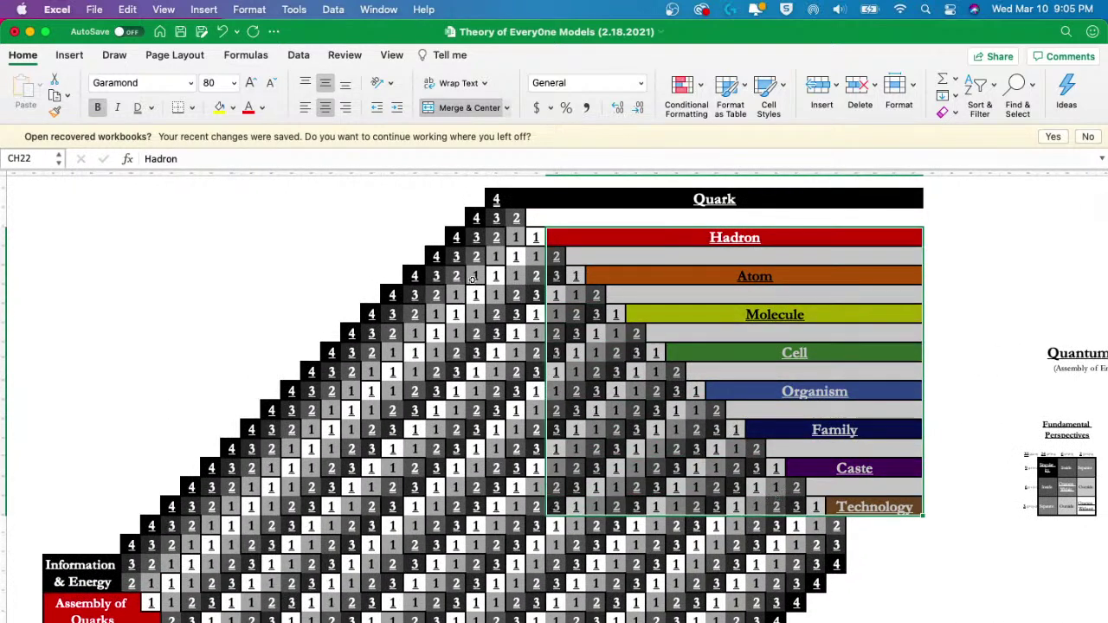
click(490, 287)
- Return to the white number grid on the black background and view its upper-right stepped edge
scroll(490, 286, down, 5)
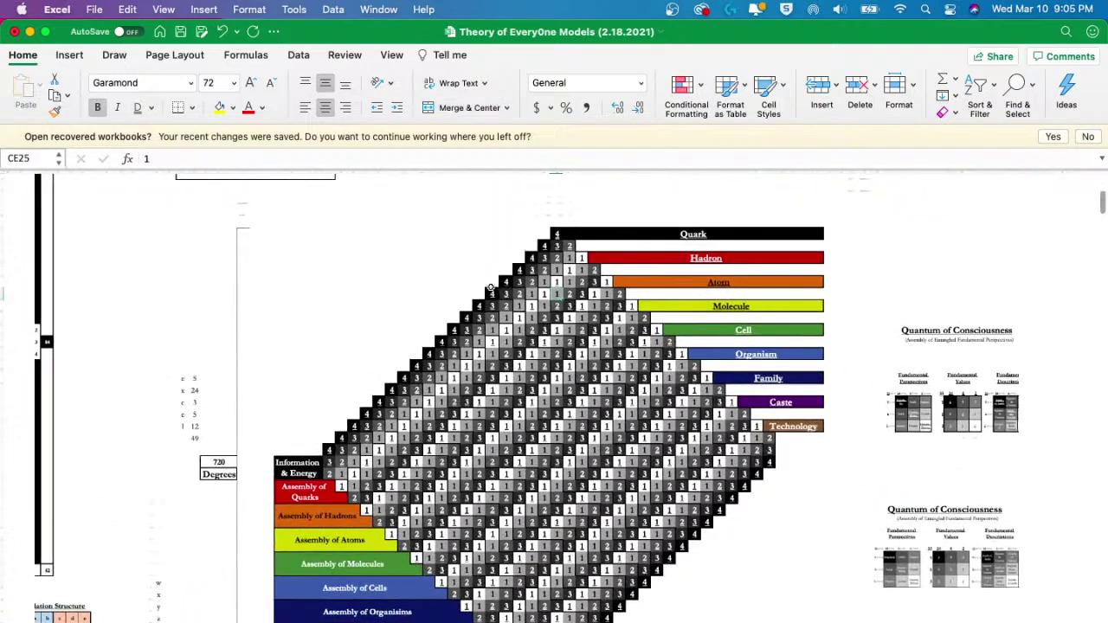
scroll(490, 292, left, 2)
scroll(490, 291, left, 10)
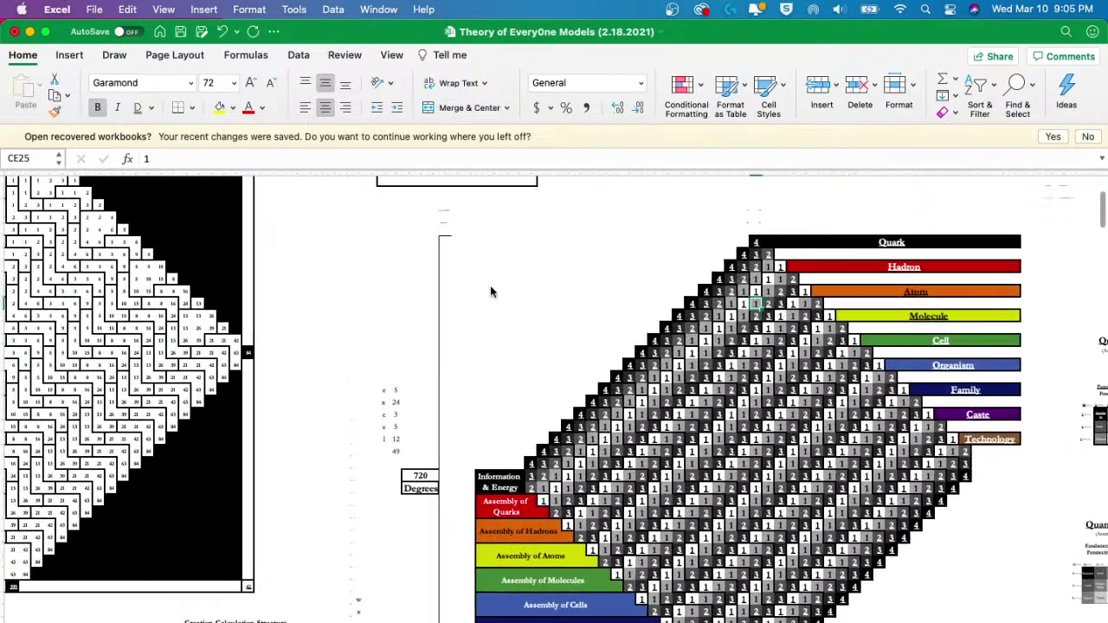
scroll(386, 292, up, 5)
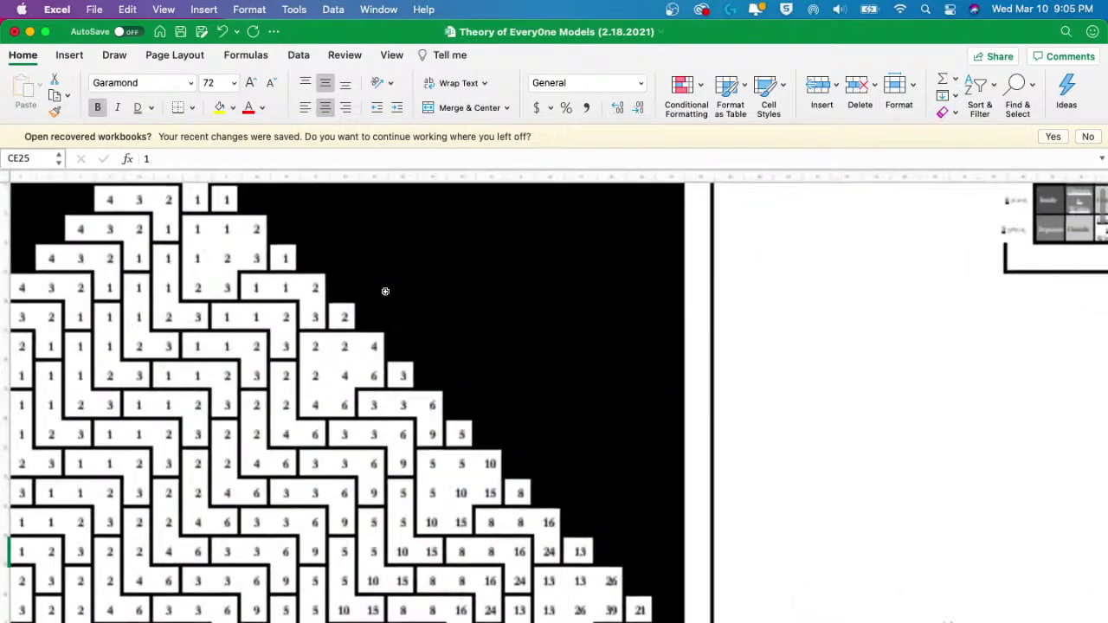
- Inspect the formulas of the number grid's right-edge cells AB15, AD17, AF19 and AH21, and of the neighbouring cell AA16
scroll(386, 293, left, 3)
click(522, 279)
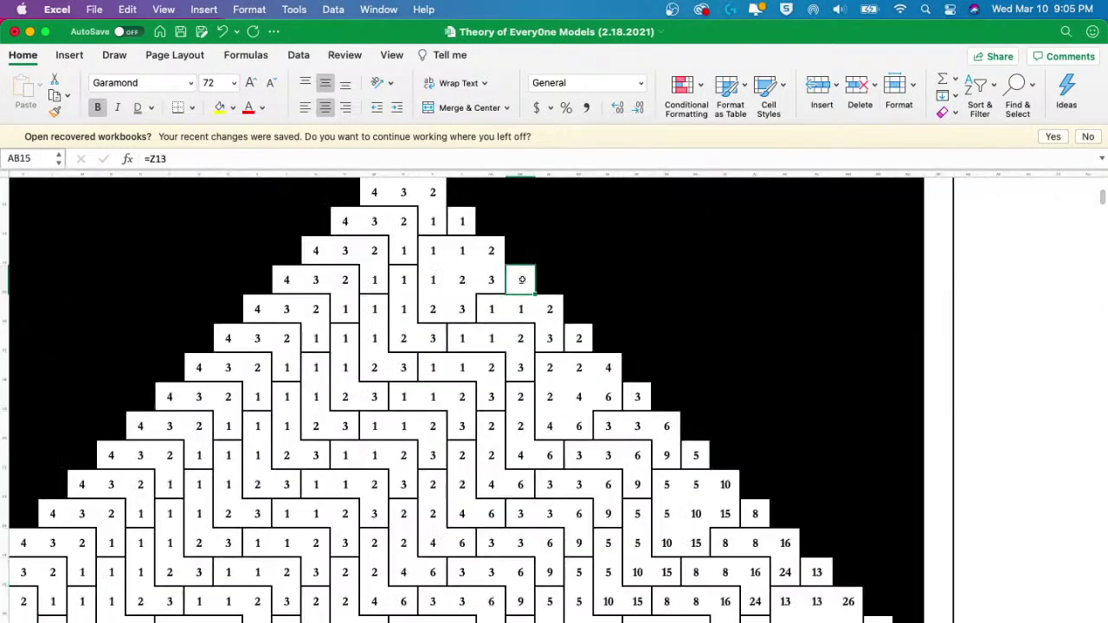
click(577, 337)
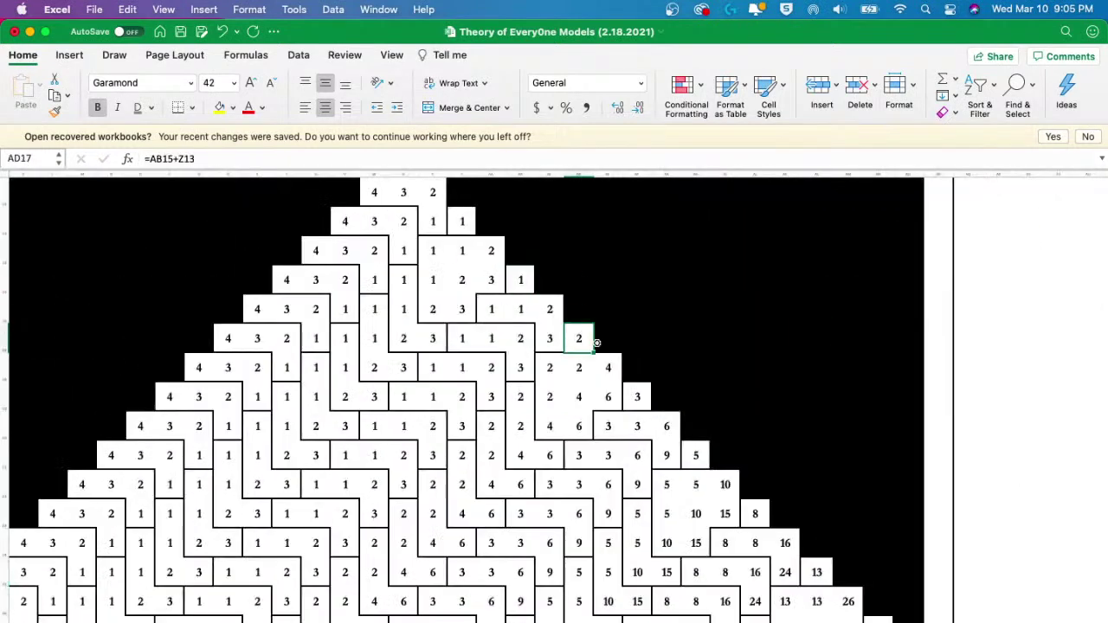
click(634, 391)
click(694, 454)
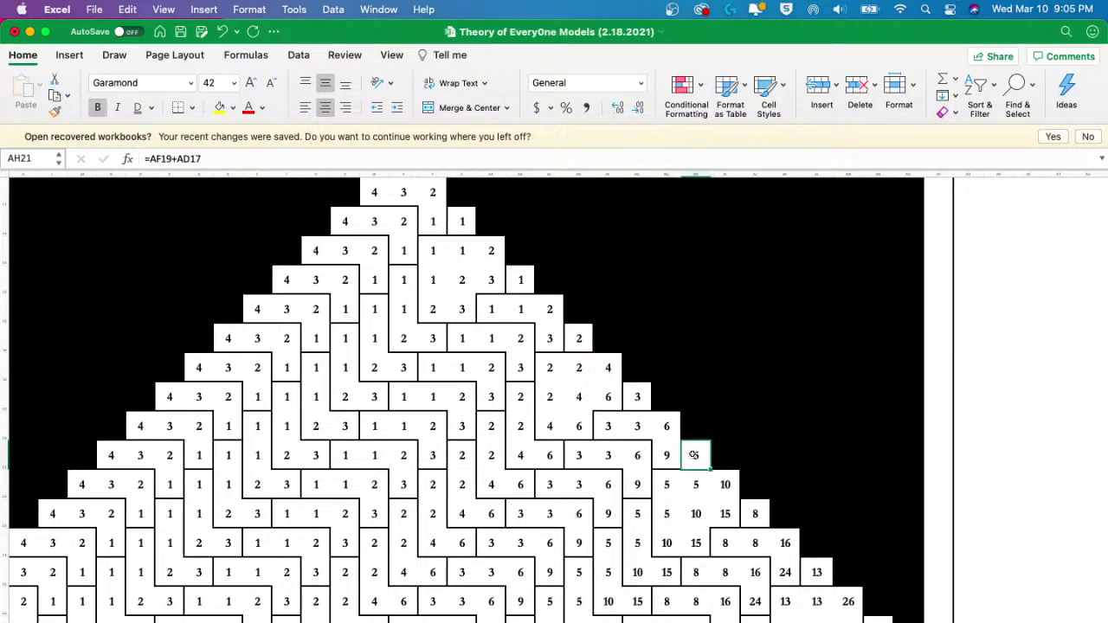
scroll(690, 439, down, 5)
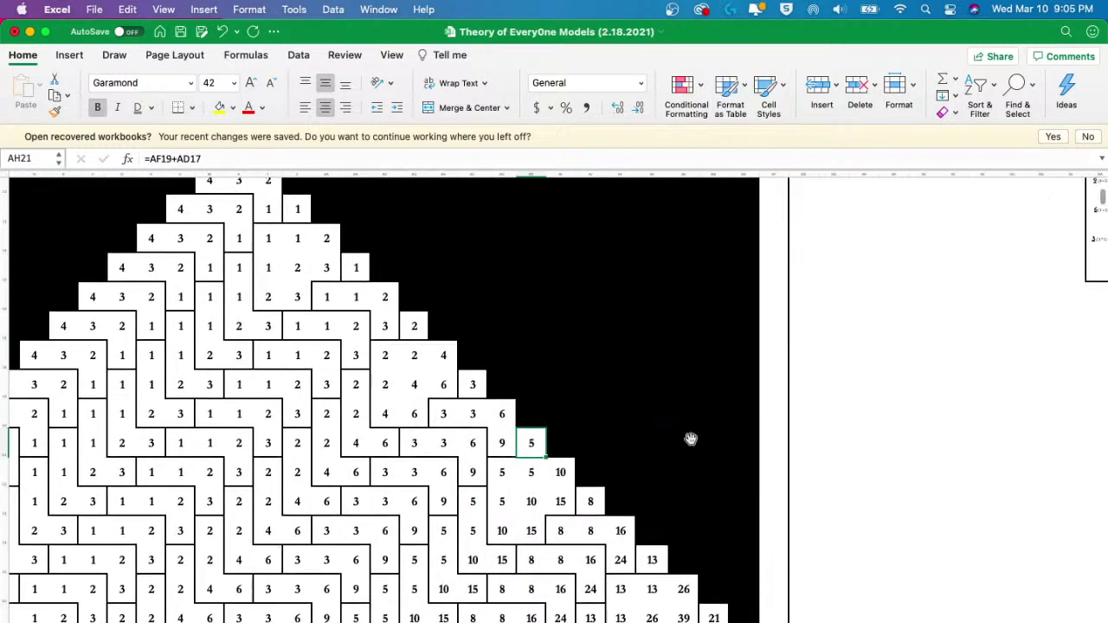
scroll(690, 439, down, 4)
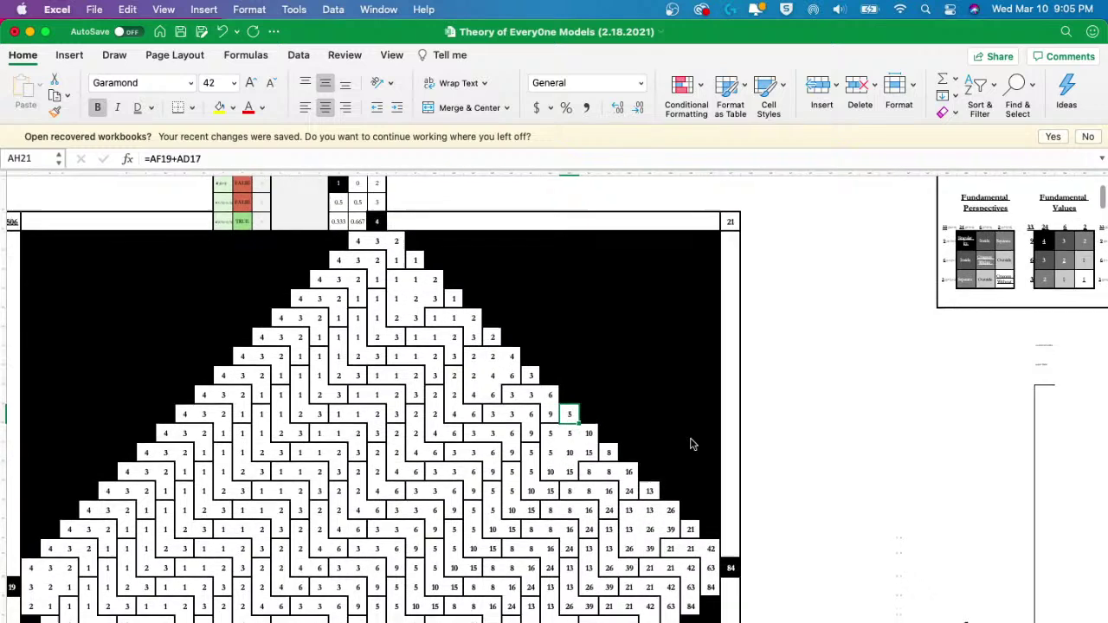
click(442, 310)
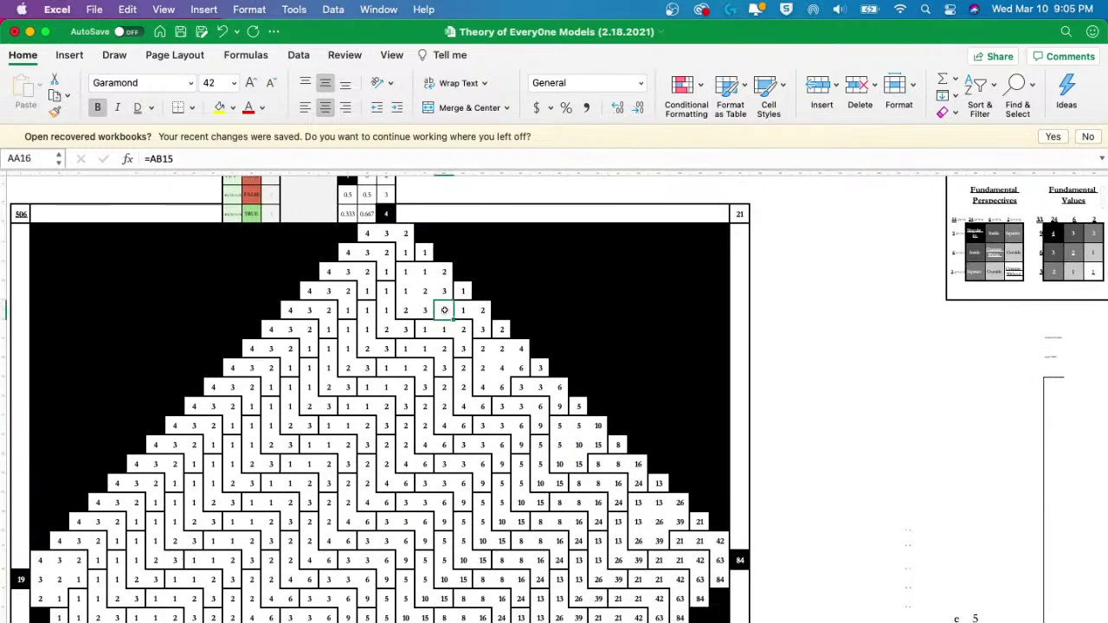
- Move to the Fundamental Perspectives, Values and Descriptions matrices and examine the Fundamental Values matrix up close
scroll(444, 310, up, 3)
scroll(444, 310, left, 2)
scroll(909, 305, right, 10)
scroll(909, 306, down, 2)
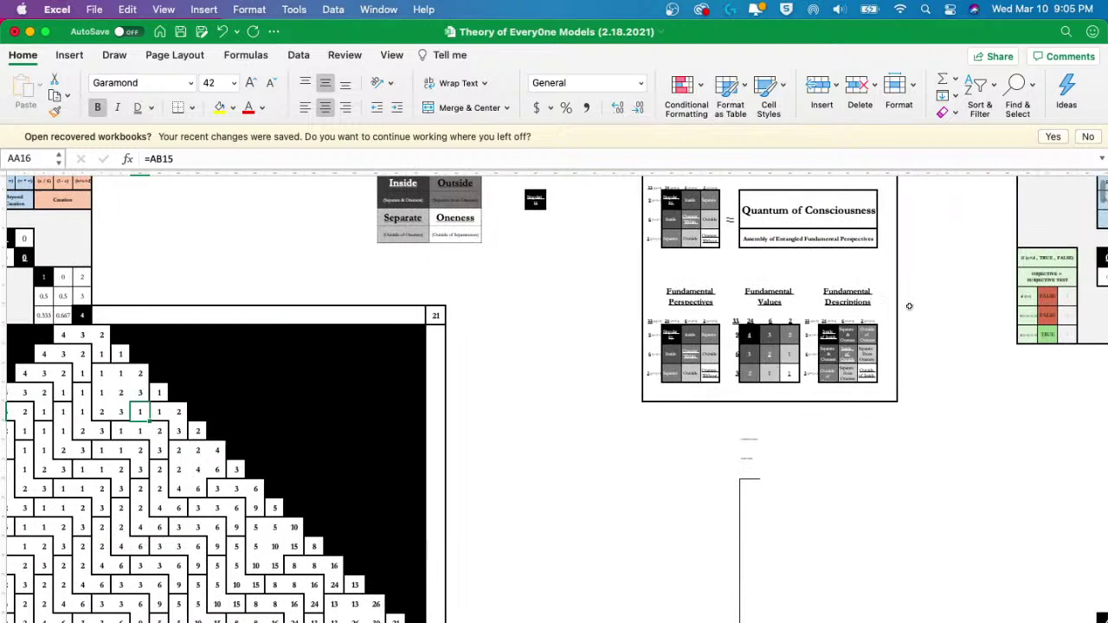
scroll(764, 332, down, 2)
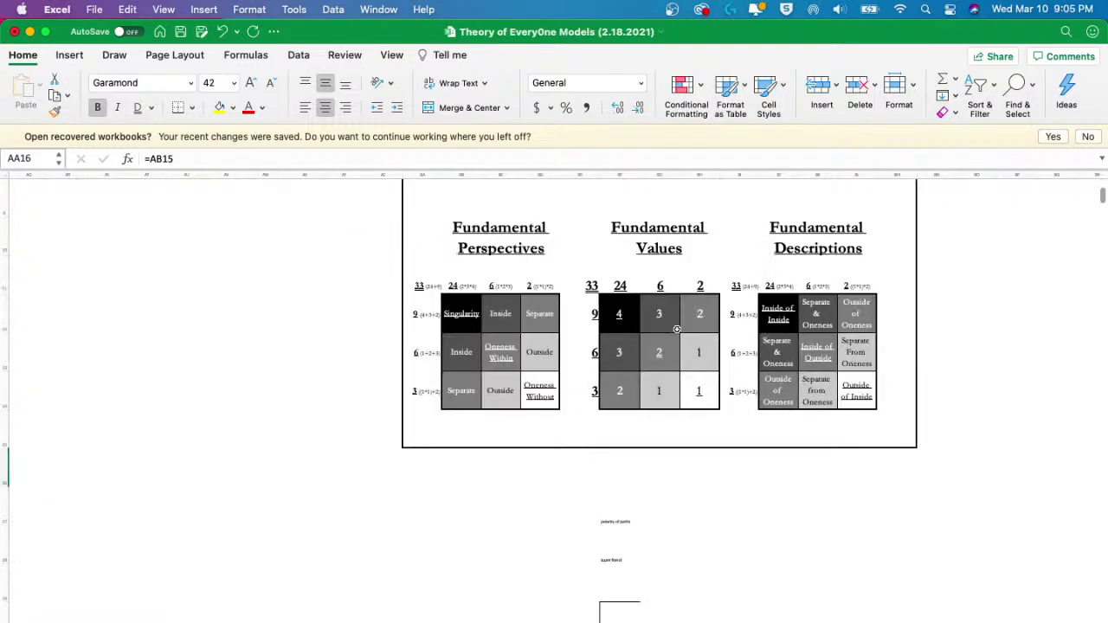
scroll(693, 391, up, 3)
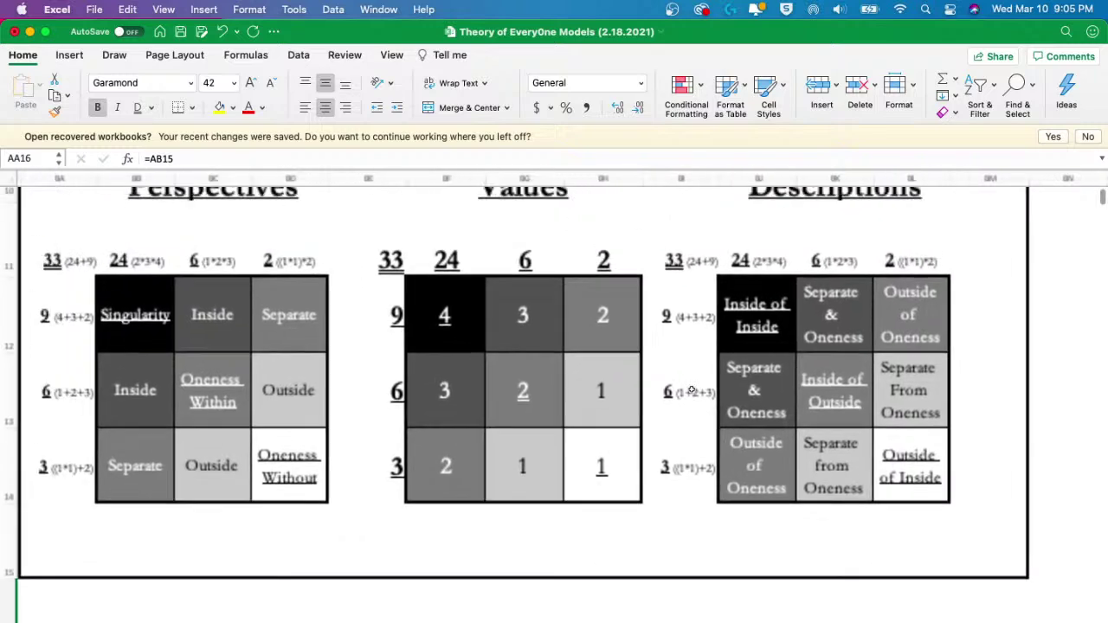
scroll(684, 390, down, 2)
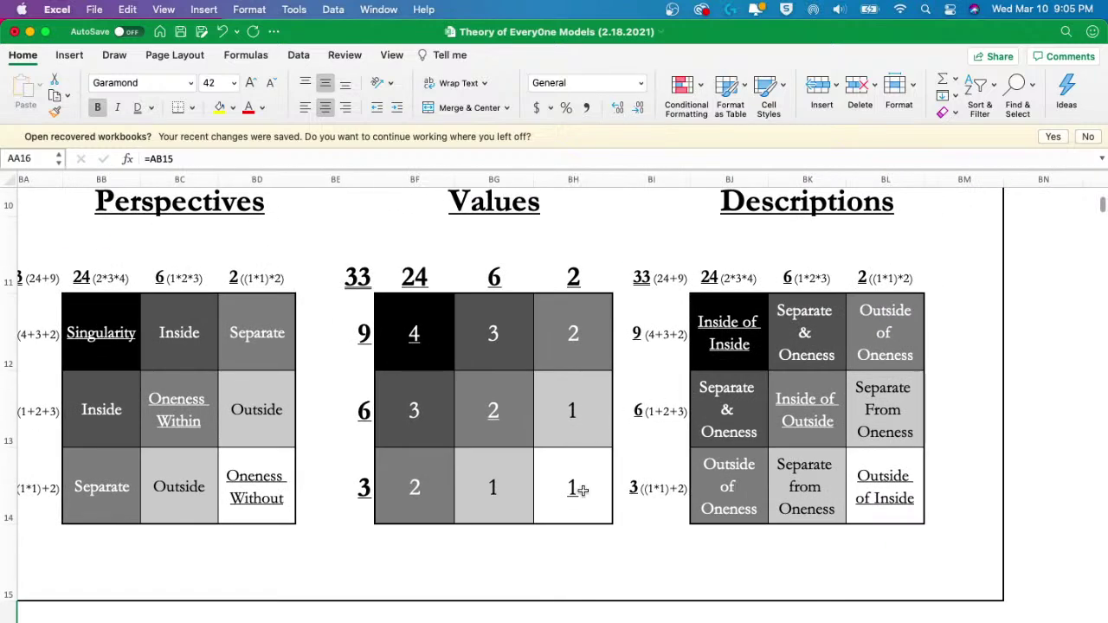
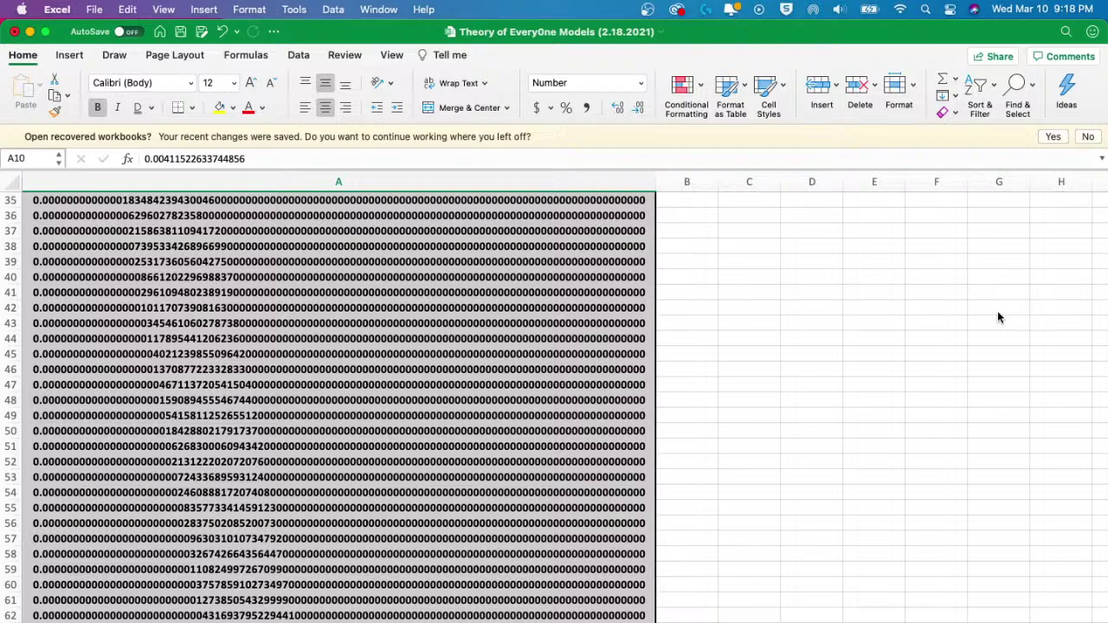
- Look through the shrinking decimals in the lower rows of column A, down to about row 95
scroll(295, 457, down, 5)
scroll(295, 456, down, 10)
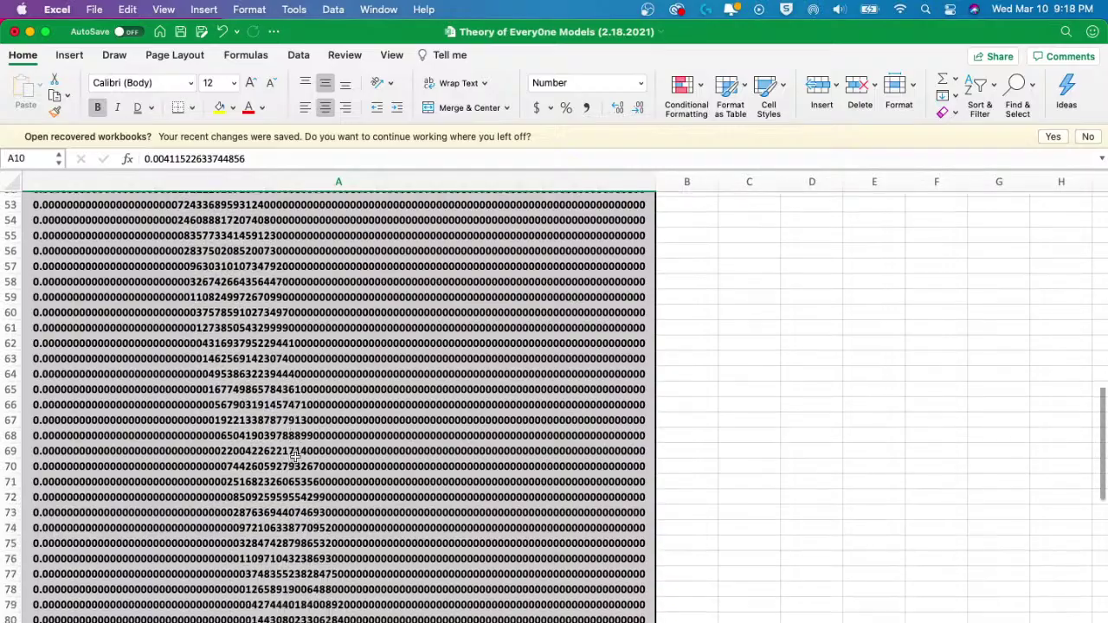
scroll(295, 457, down, 3)
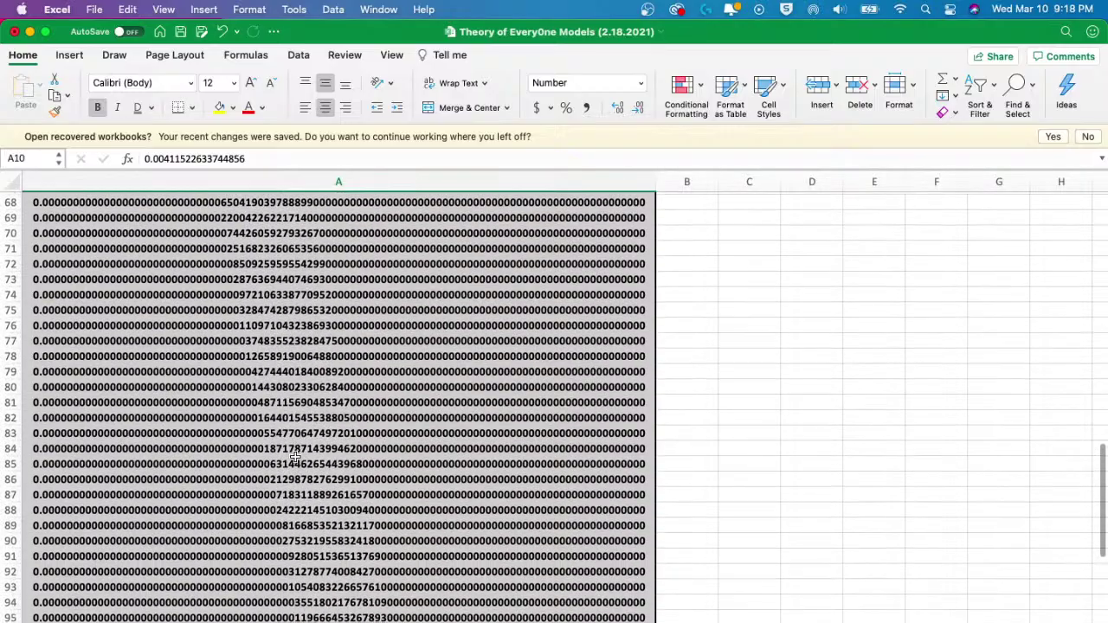
ctrl+scroll(295, 459, up, 5)
ctrl+scroll(296, 463, down, 4)
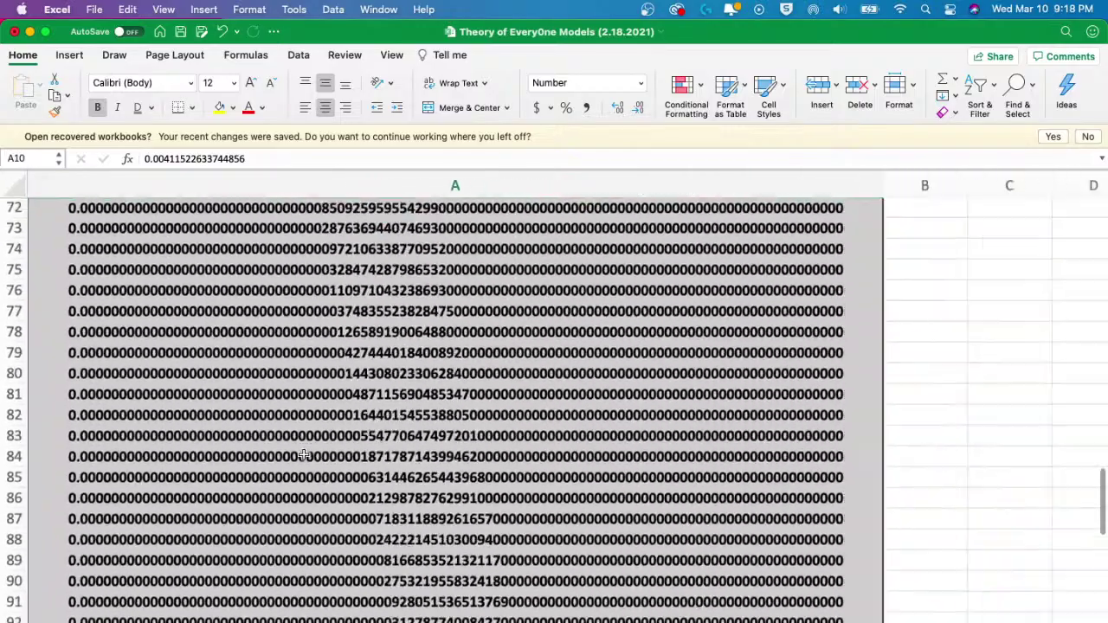
scroll(304, 458, up, 5)
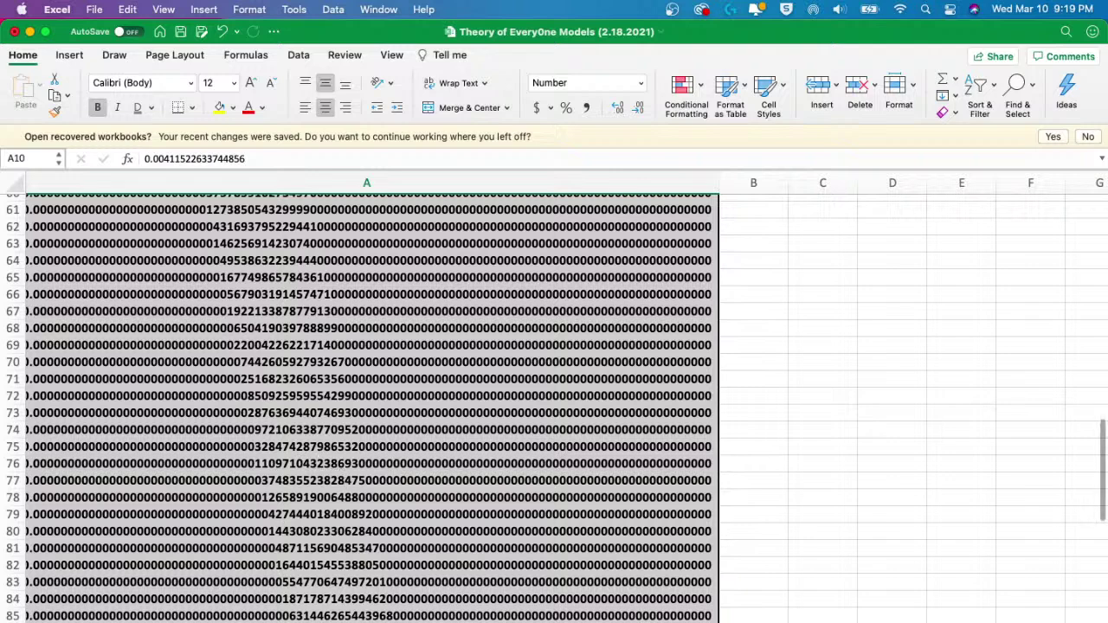
- Inspect the values in cells A79 and A11 of the Goldstein Numbers list
click(416, 514)
scroll(558, 473, up, 3)
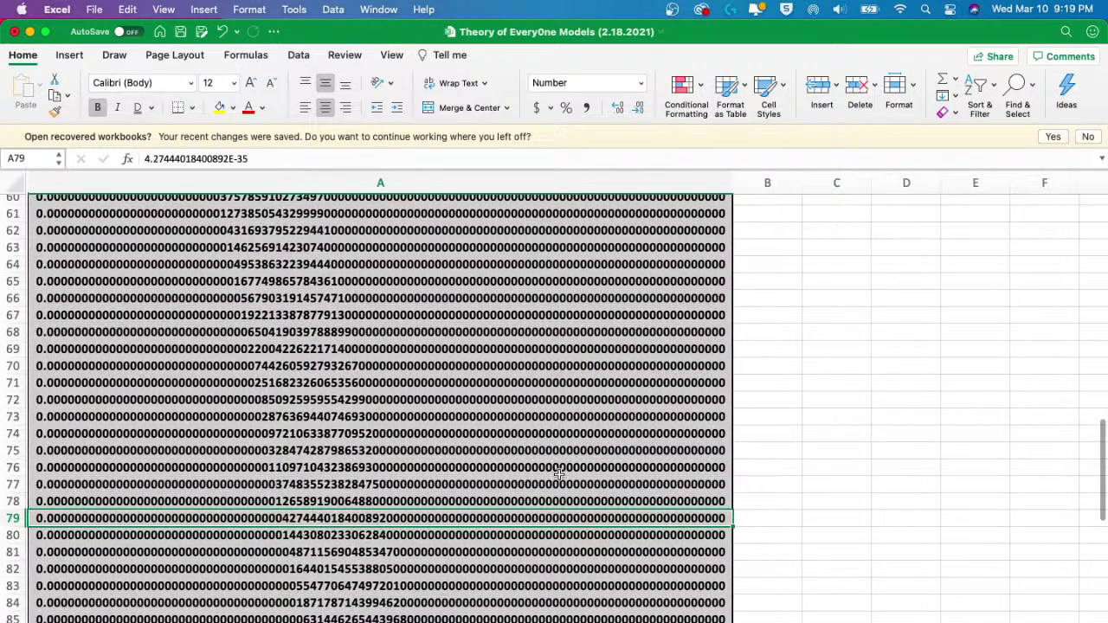
scroll(558, 472, down, 5)
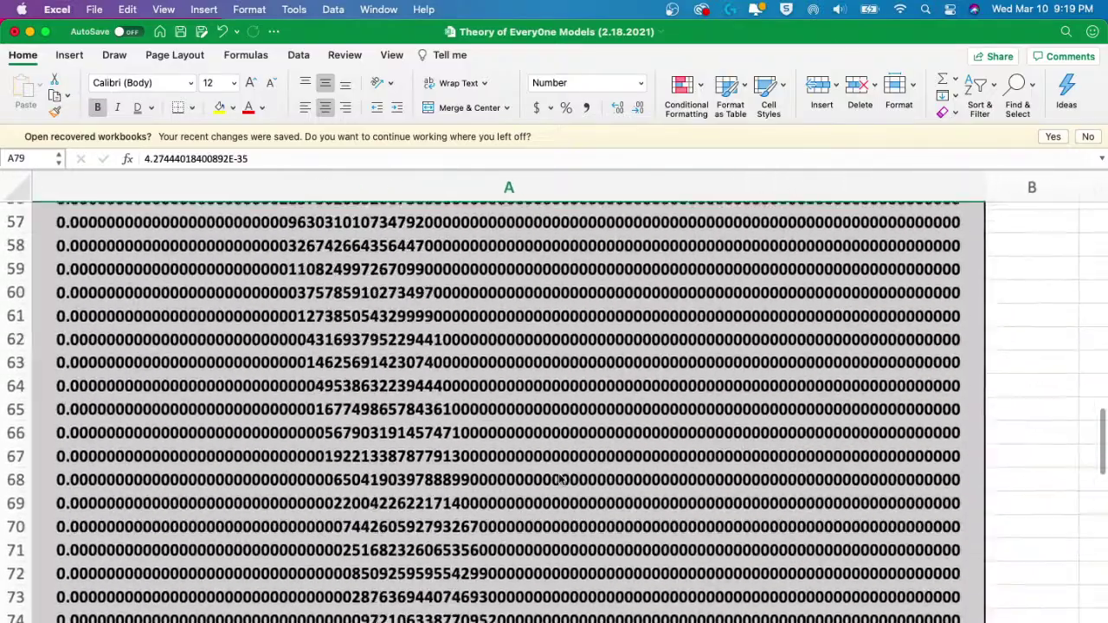
scroll(559, 476, up, 10)
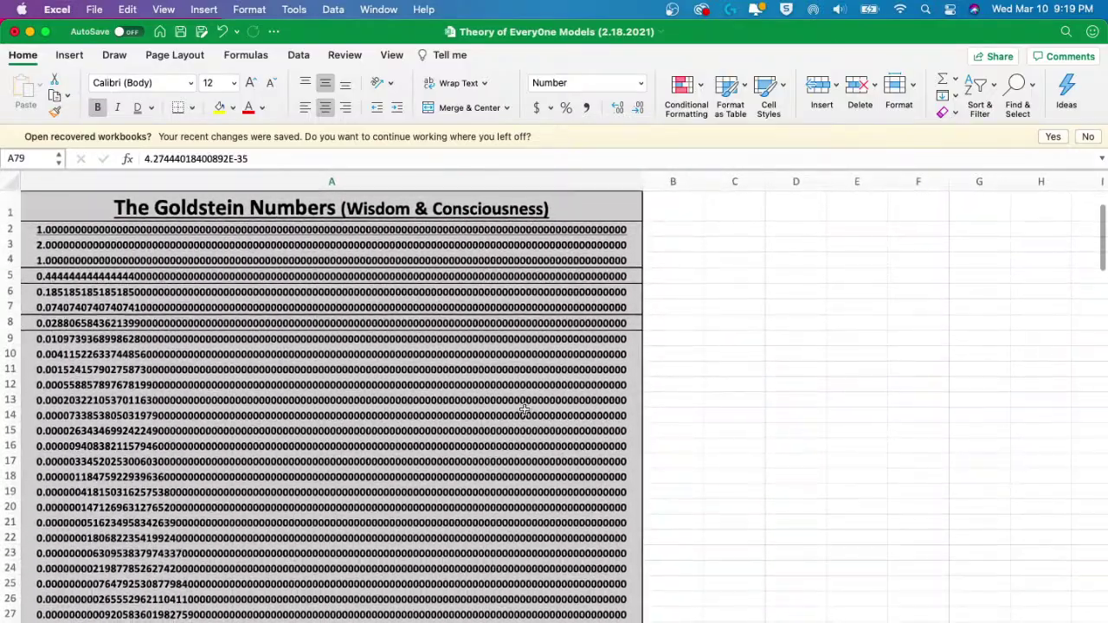
scroll(511, 389, up, 1)
click(485, 369)
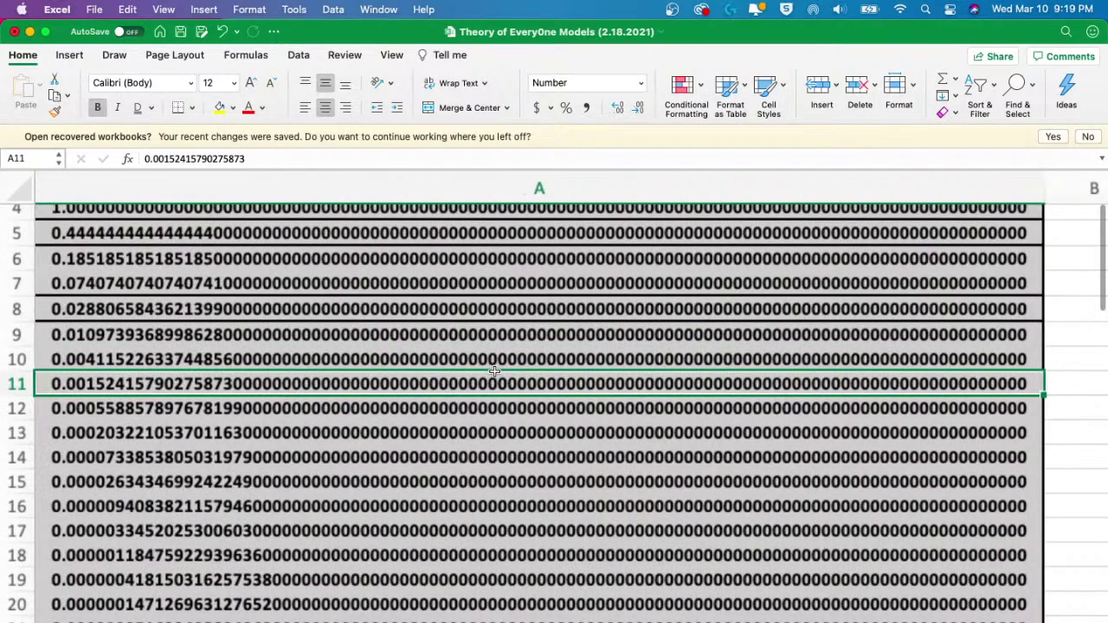
- Review the whole Goldstein Numbers list down to its last entry in row 101, and return to its title
scroll(494, 370, down, 11)
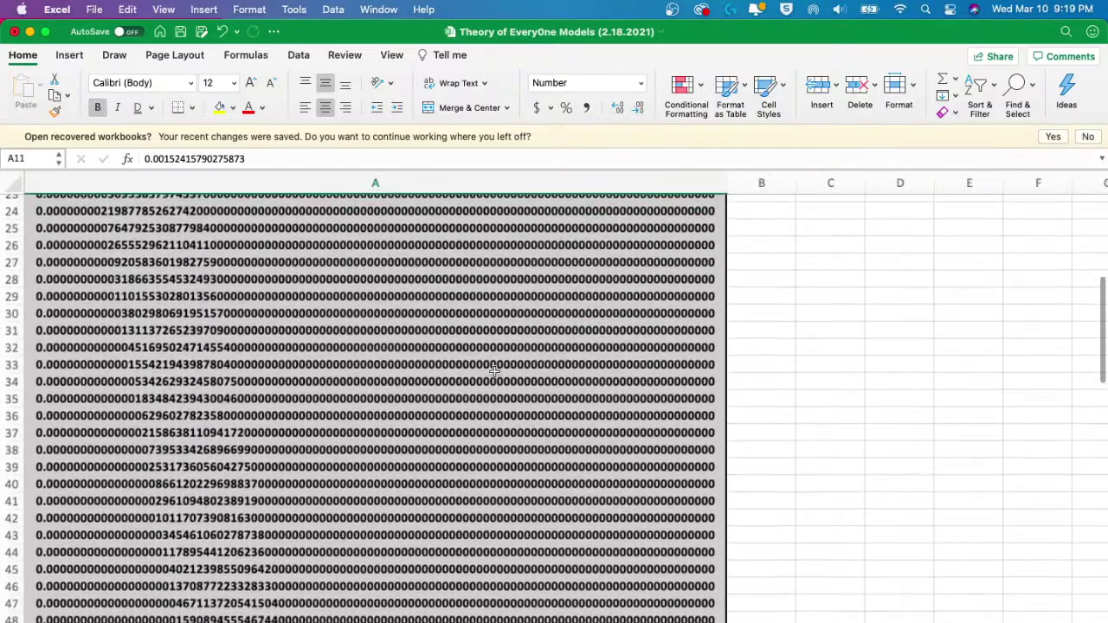
scroll(495, 371, down, 11)
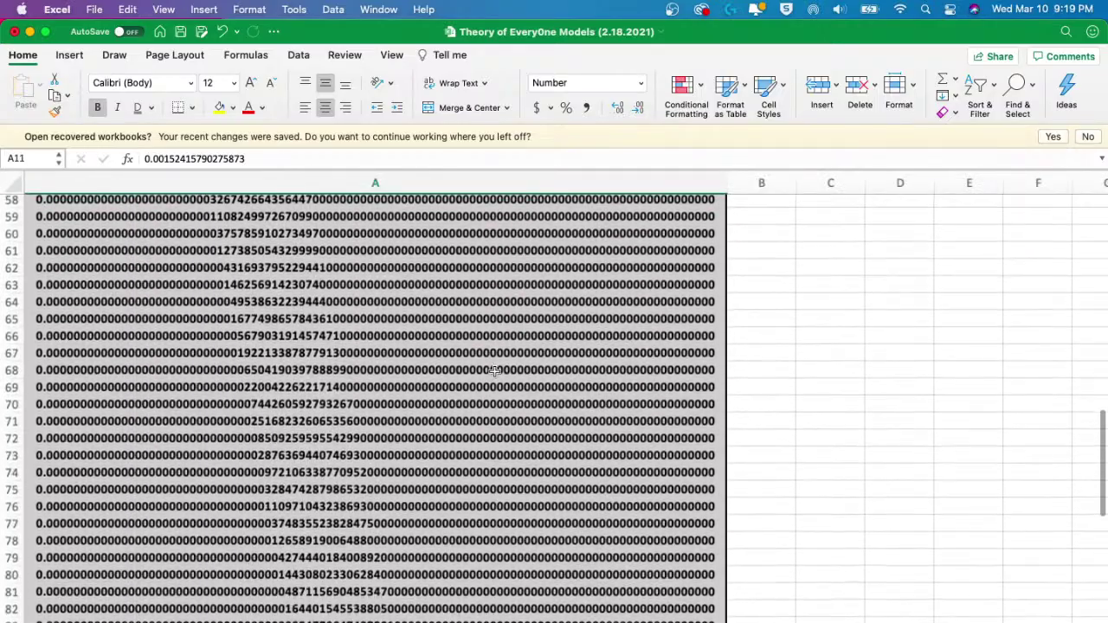
scroll(495, 370, up, 20)
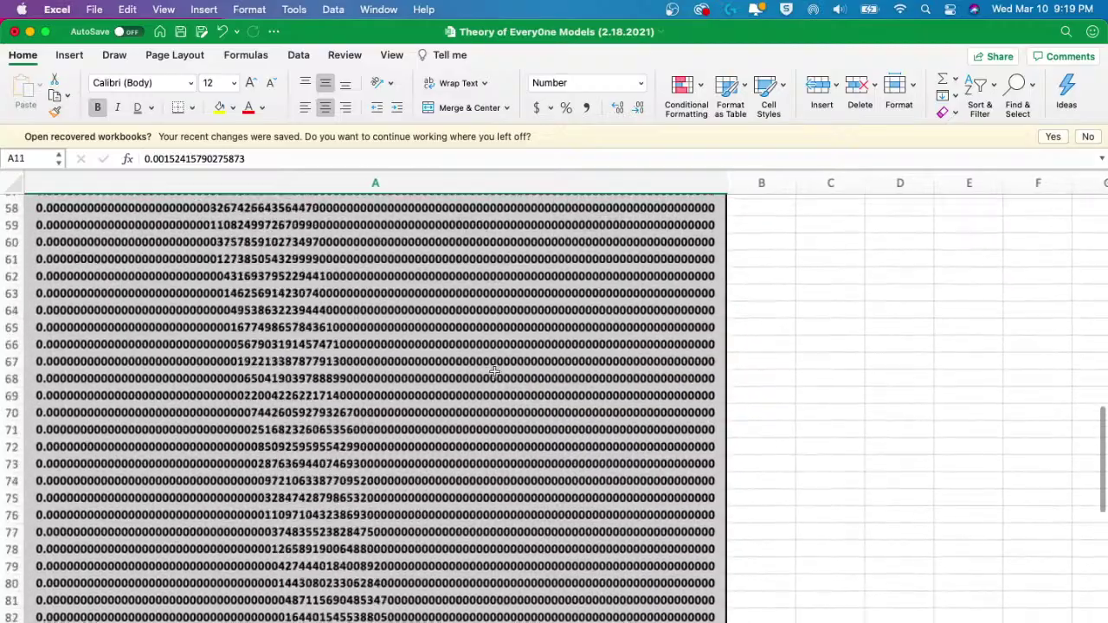
scroll(494, 371, up, 1)
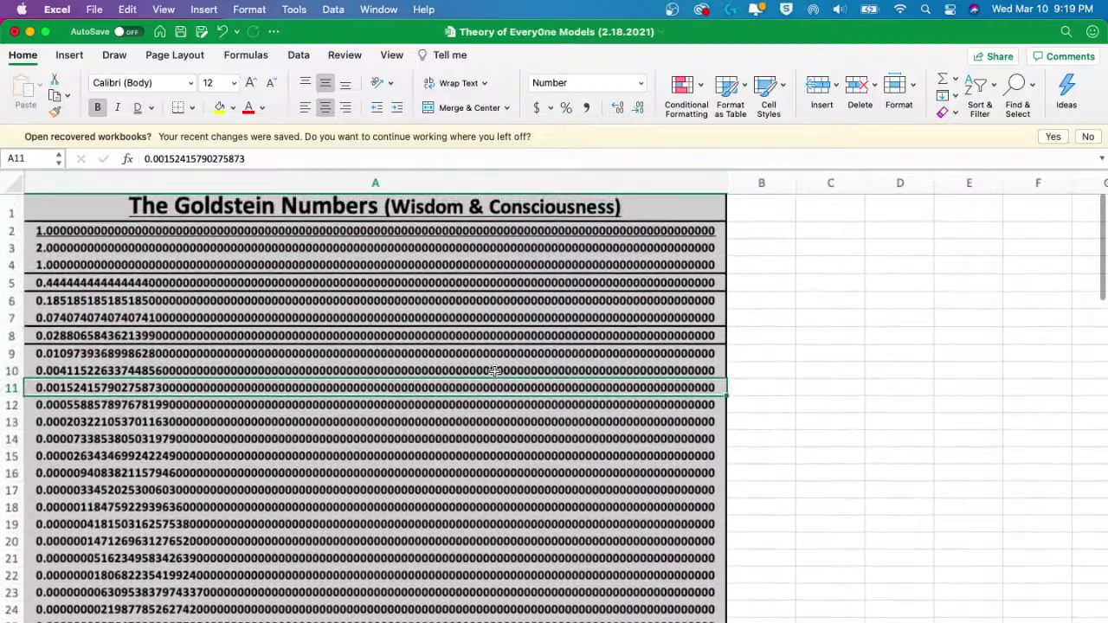
scroll(497, 374, down, 20)
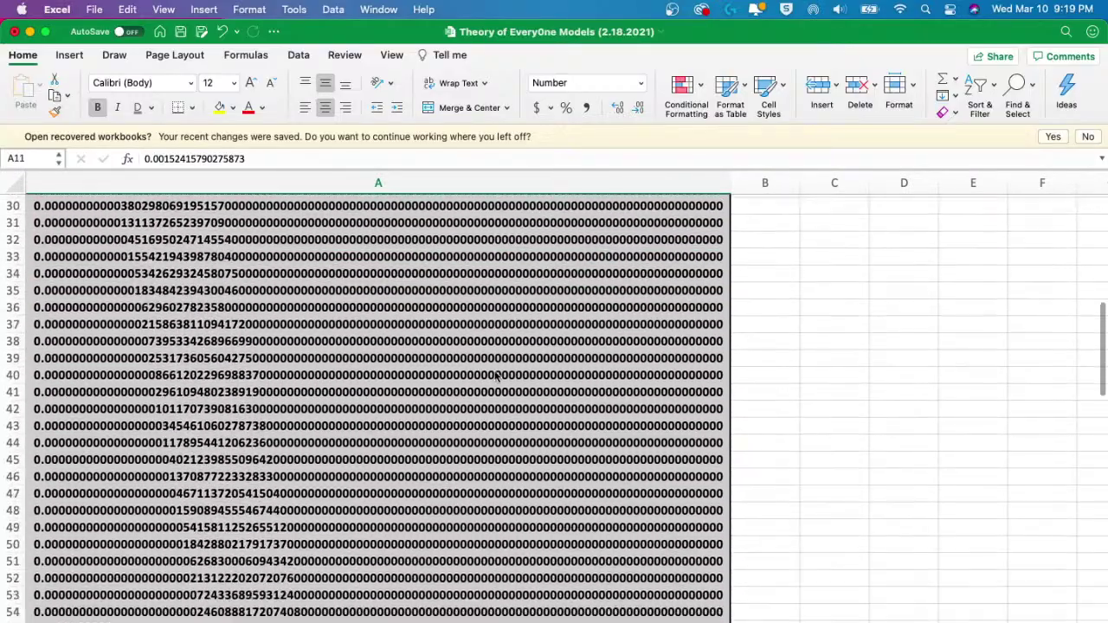
scroll(496, 374, down, 19)
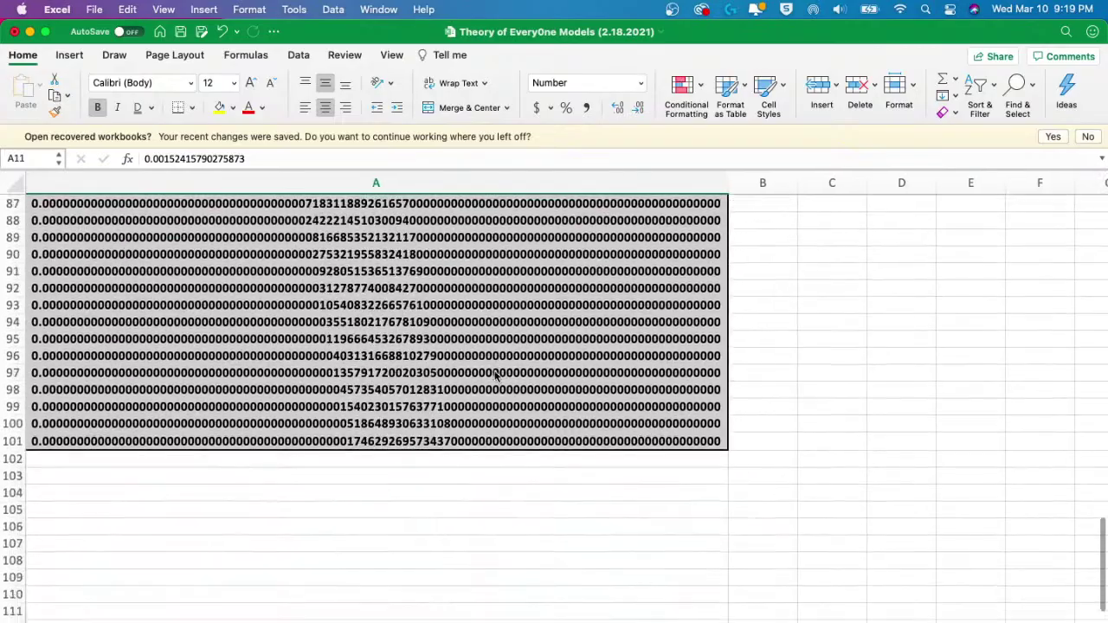
scroll(496, 374, up, 20)
scroll(496, 374, up, 20)
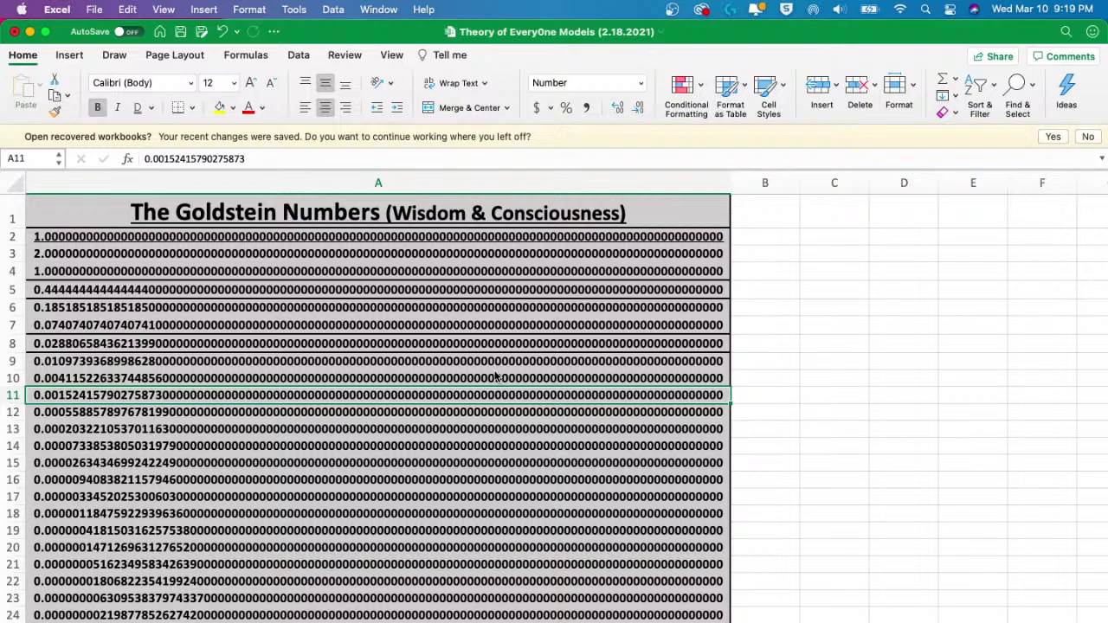
- Switch to the Instagram page in Chrome, view the post captioned "The Square Root Square", and close the post
key(ctrl+Up)
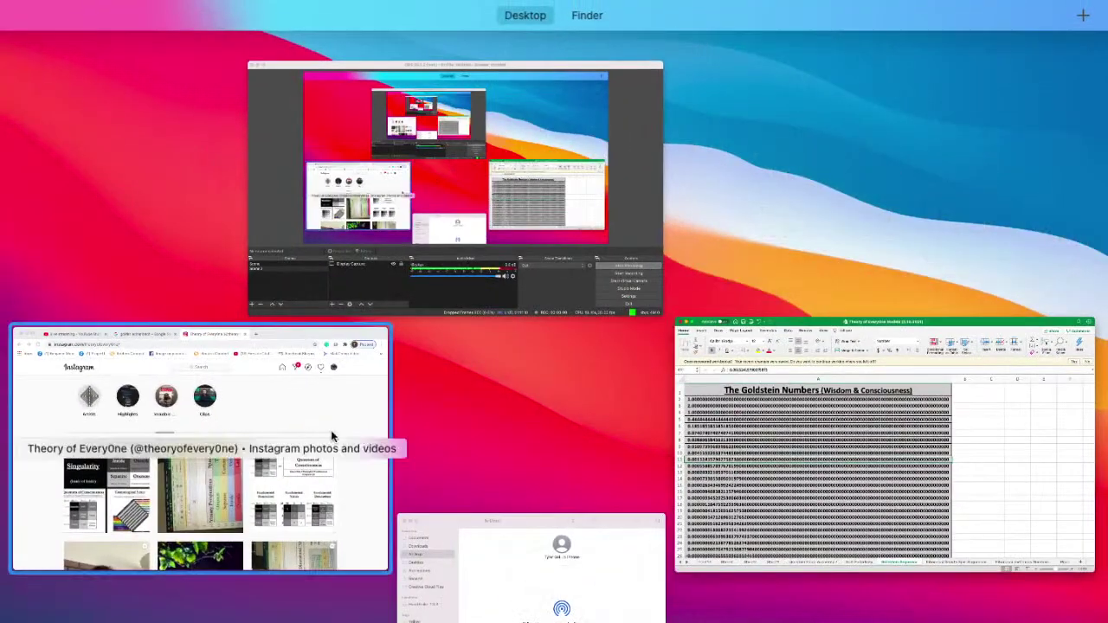
click(334, 436)
click(217, 503)
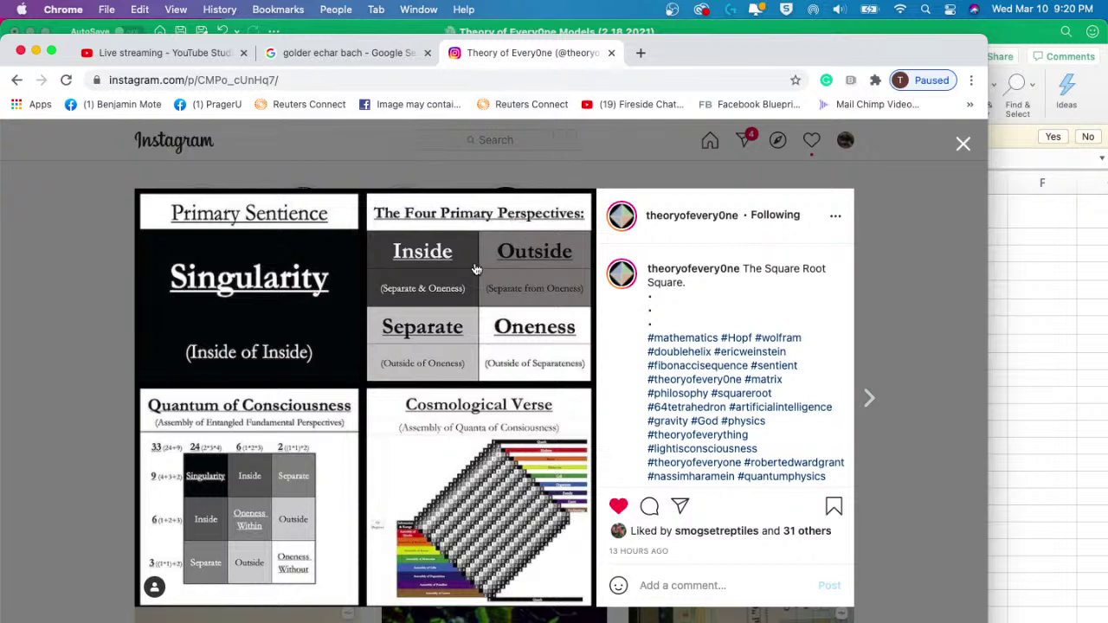
click(606, 180)
- Switch back to the Theory of Every0ne Models workbook in Excel and view the first rows of the Goldstein Numbers
key(ctrl+Up)
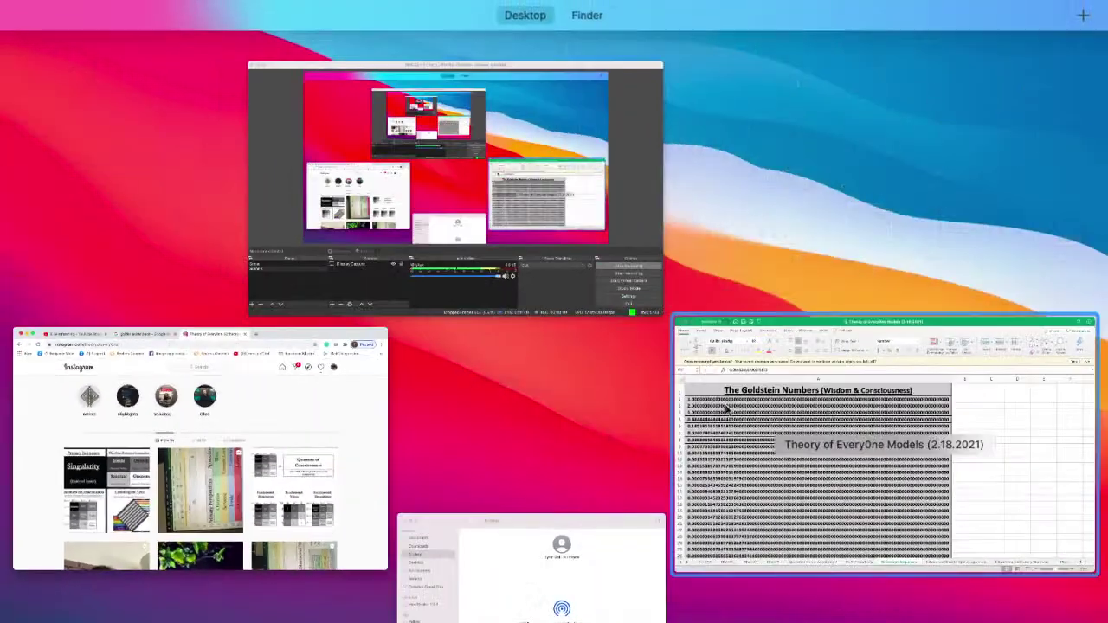
click(730, 411)
scroll(318, 509, up, 3)
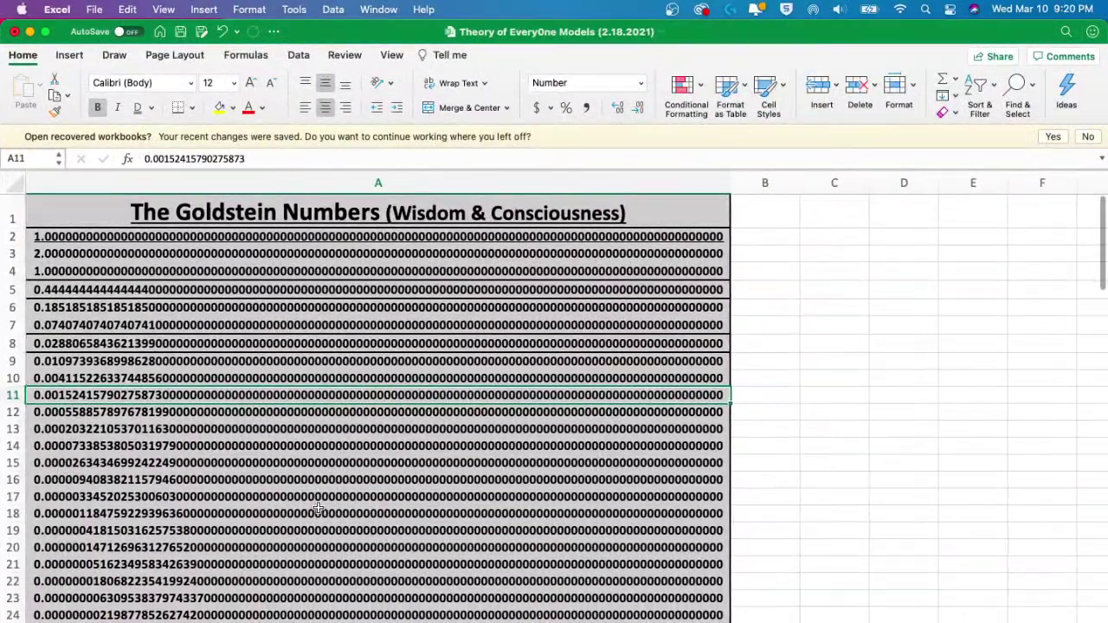
scroll(319, 509, down, 2)
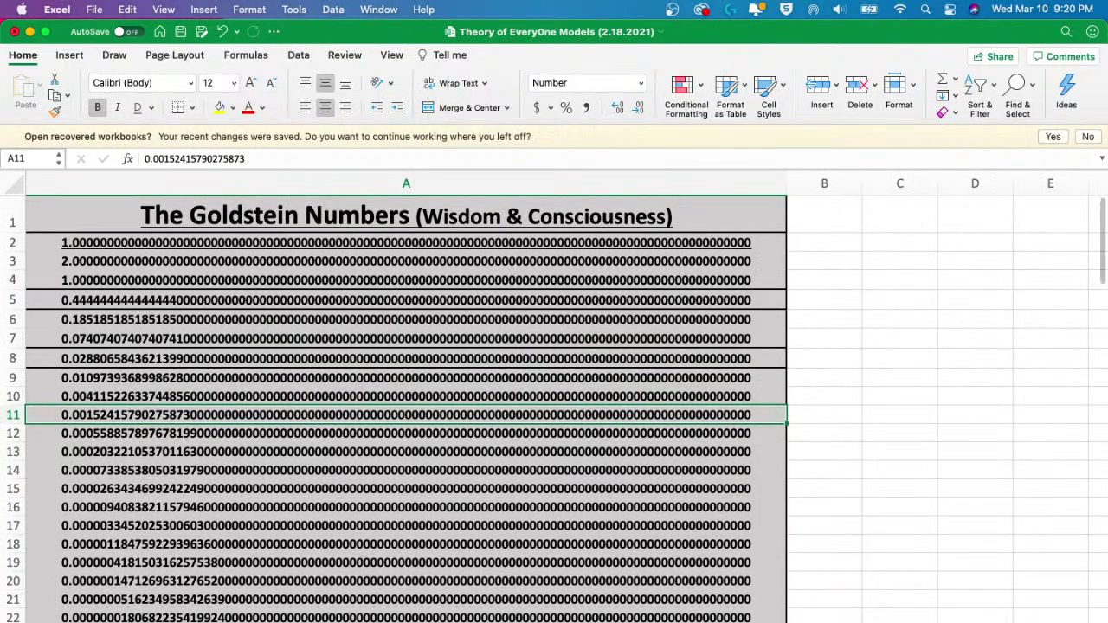
- Go past the Lucas Numbers sheet to the Spin Sequence sheet and inspect the first Animating Energy From God formula in I3
key(ctrl+Page_Down)
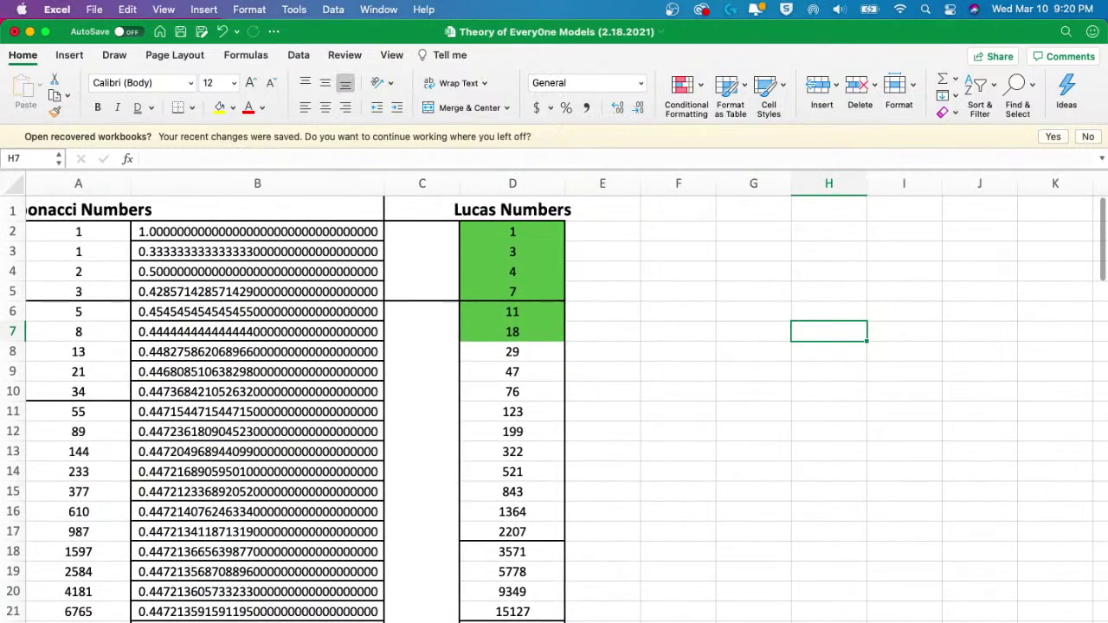
key(ctrl+Page_Down)
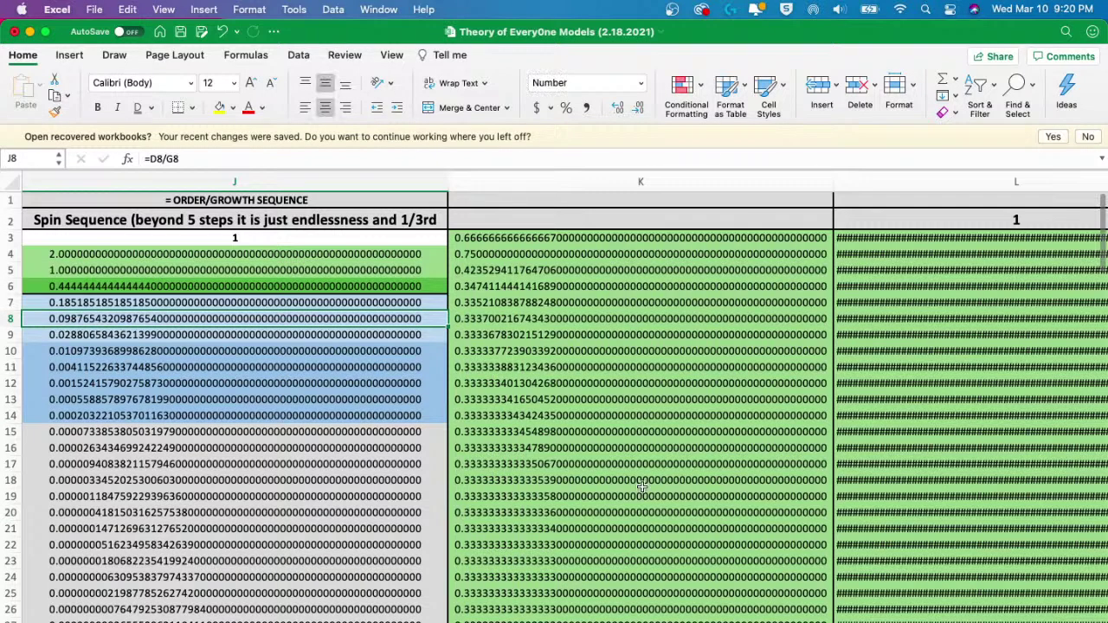
scroll(416, 233, left, 1)
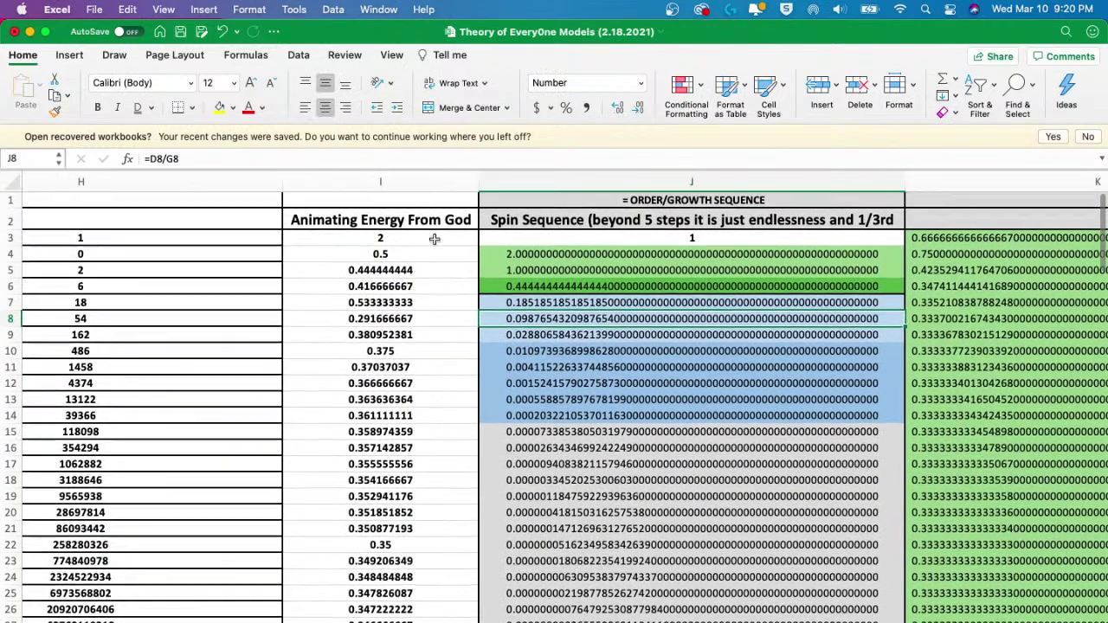
click(397, 240)
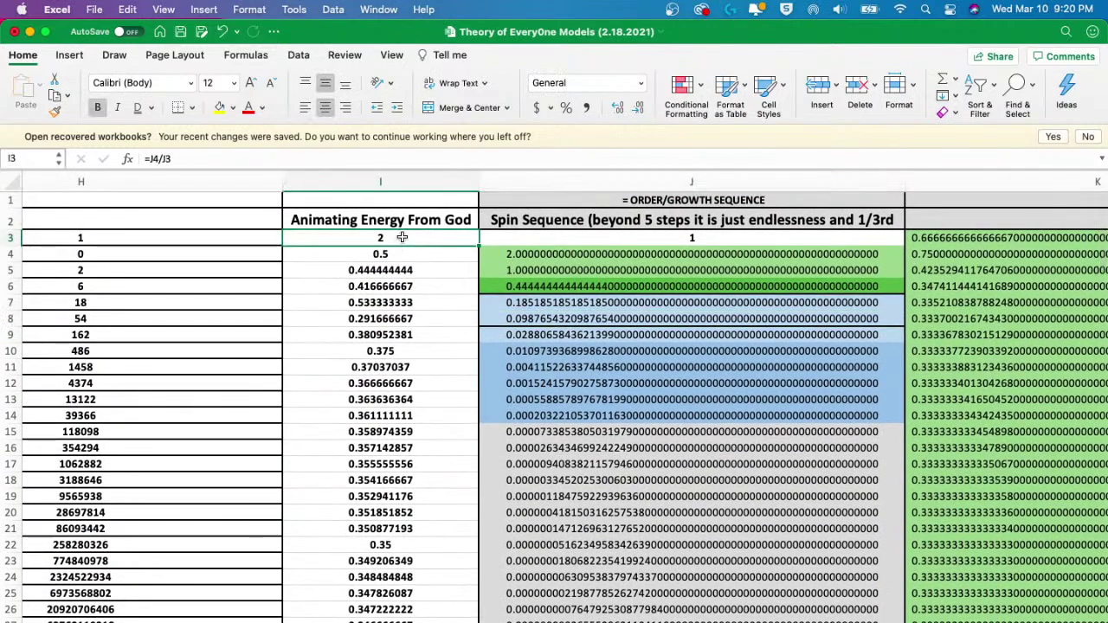
- Inspect the formula in H3 and look over the Fibonacci Numbers, Order, Lucas Numbers and Inversion columns
scroll(392, 237, left, 6)
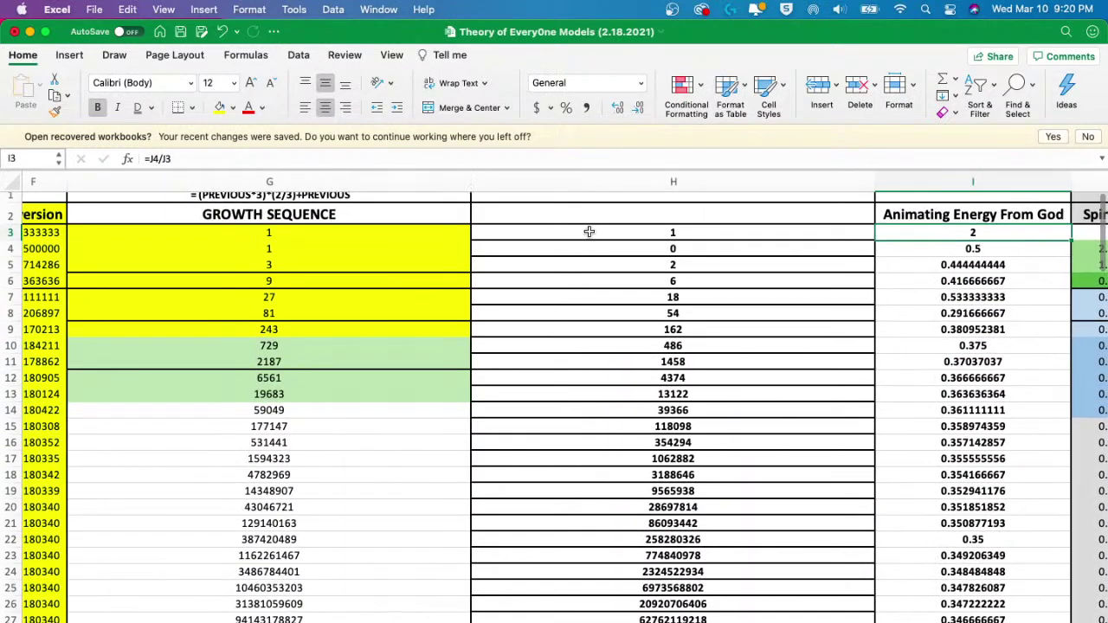
click(589, 232)
scroll(589, 232, left, 6)
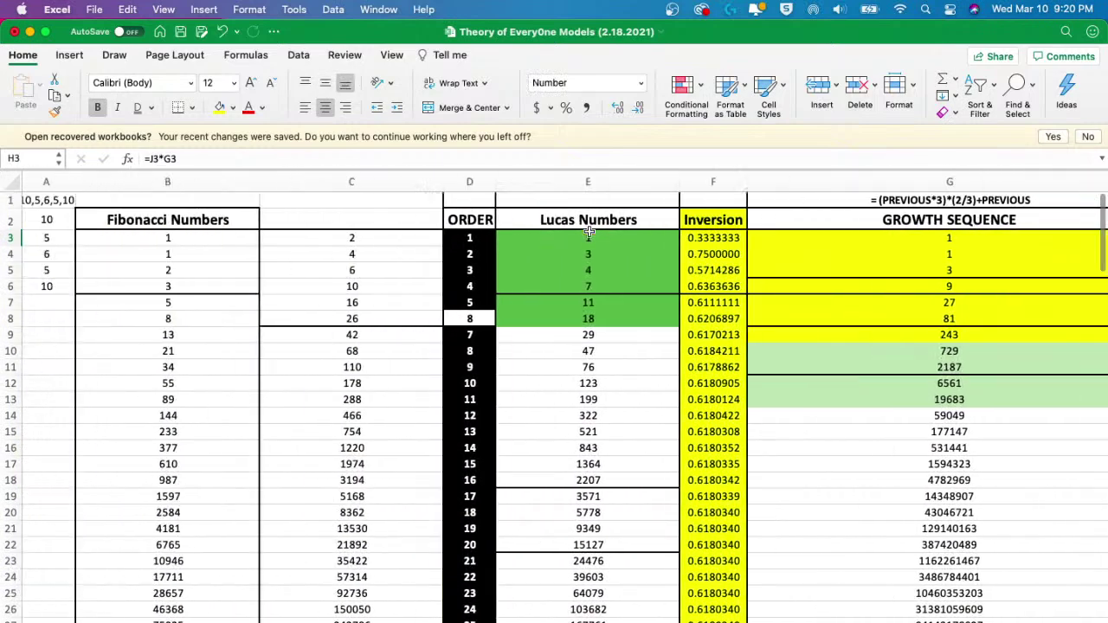
scroll(482, 243, up, 3)
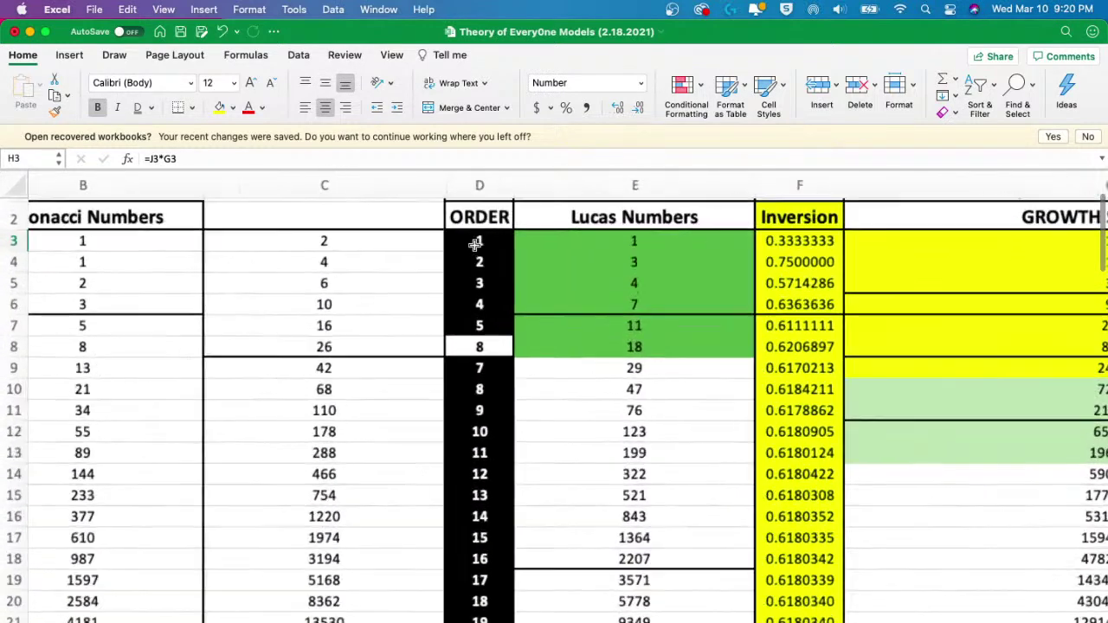
scroll(482, 242, left, 3)
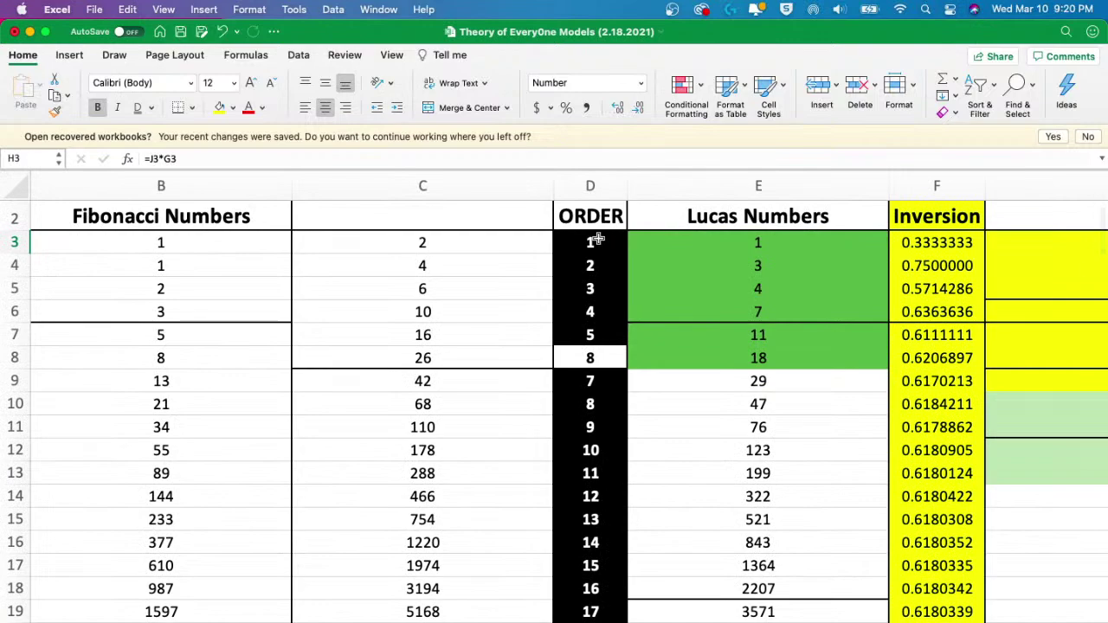
scroll(599, 239, right, 1)
scroll(598, 239, right, 2)
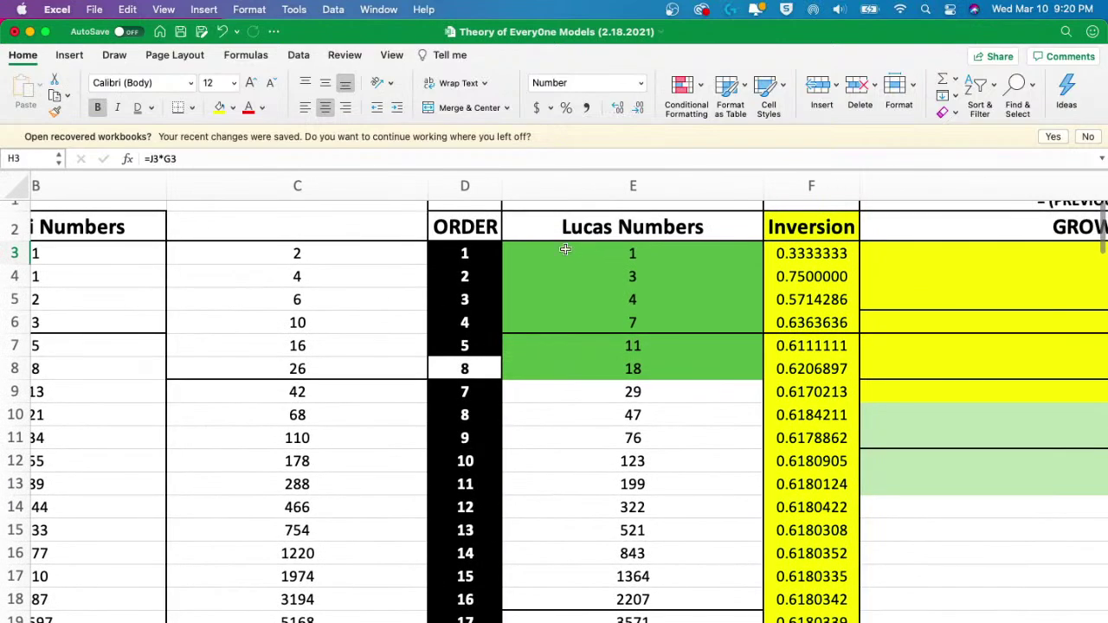
scroll(566, 250, down, 3)
scroll(566, 249, up, 2)
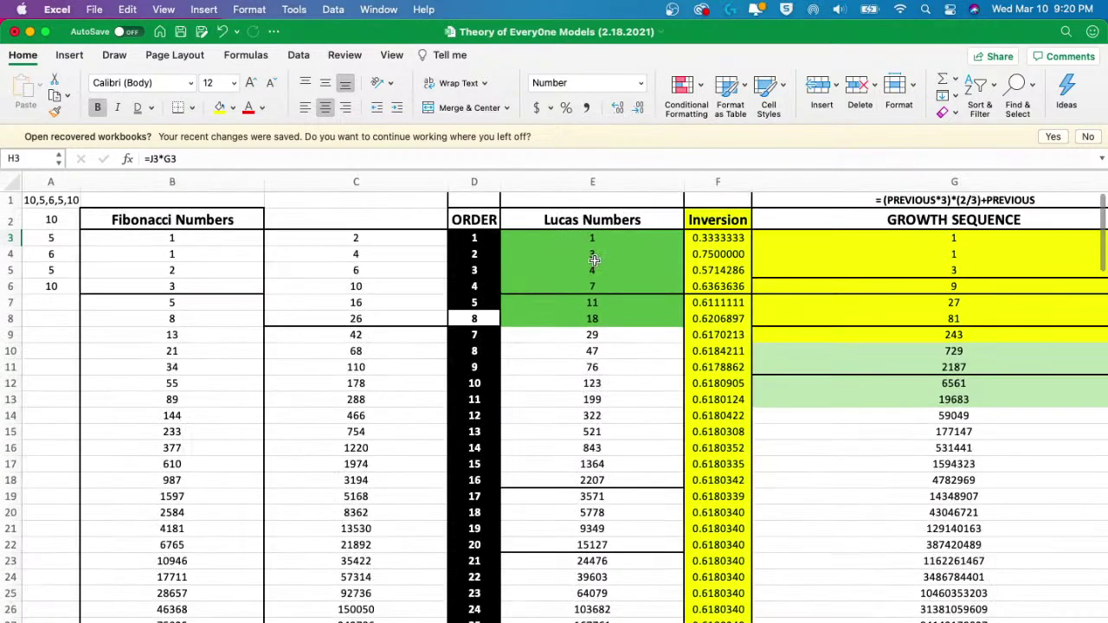
scroll(595, 260, down, 3)
scroll(595, 261, right, 3)
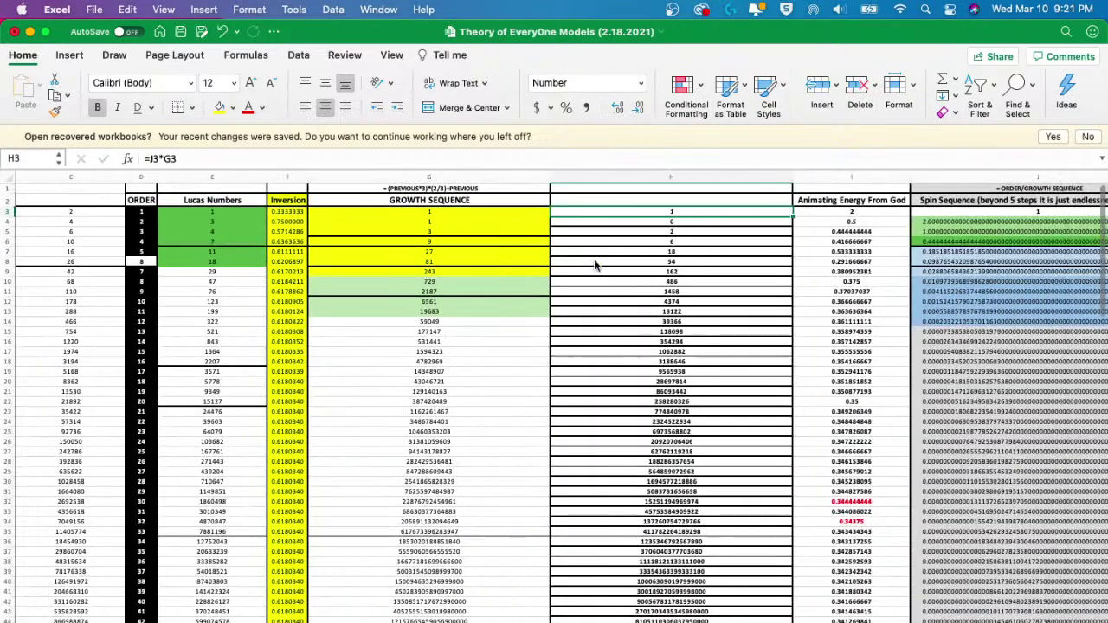
- Inspect the Spin Sequence formula in J4 and trace its references back to the Order and Growth Sequence columns
scroll(1002, 221, up, 4)
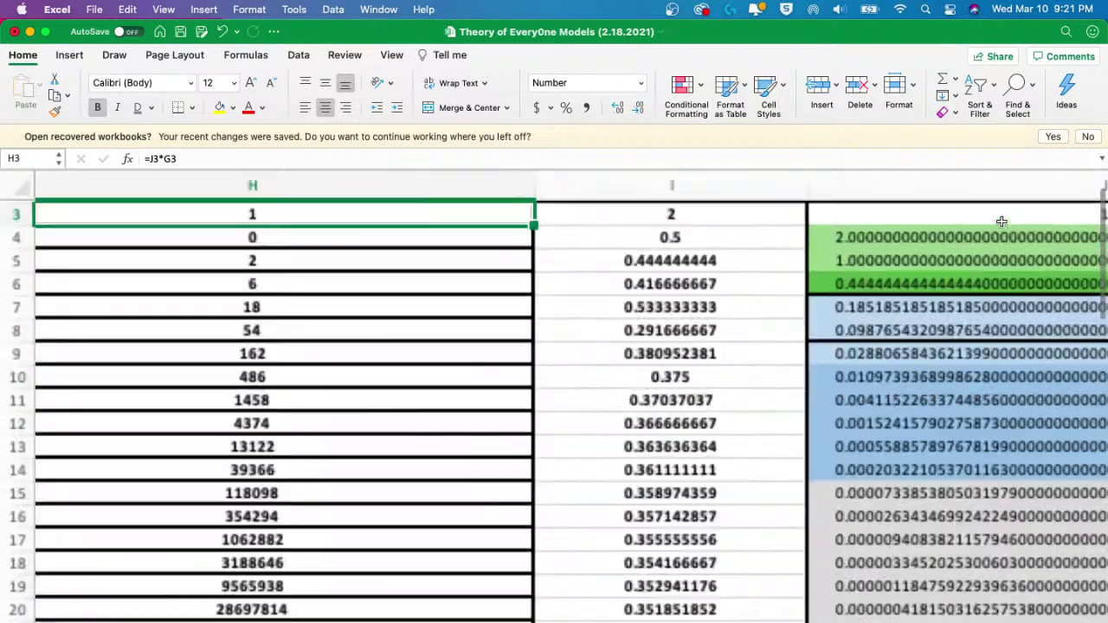
scroll(743, 300, right, 5)
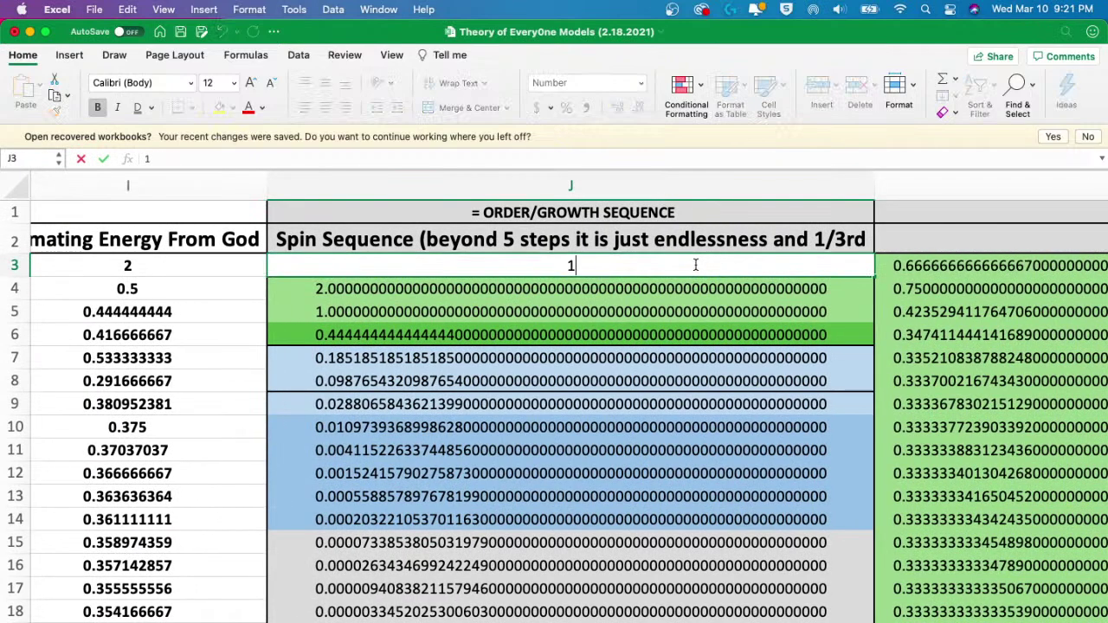
double_click(648, 288)
scroll(351, 302, left, 5)
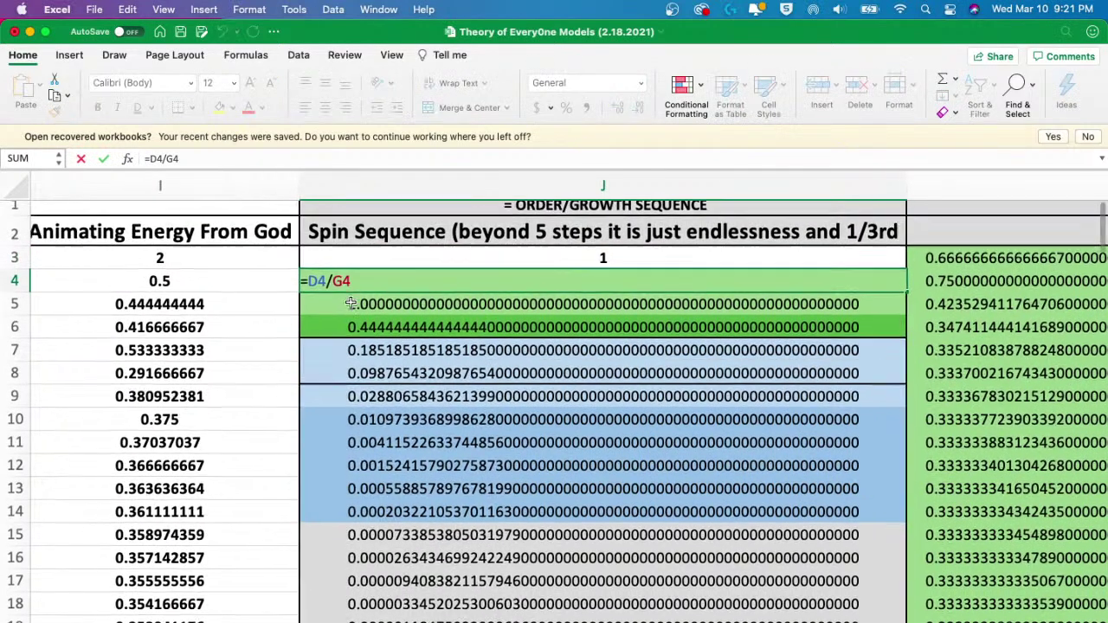
scroll(350, 303, left, 6)
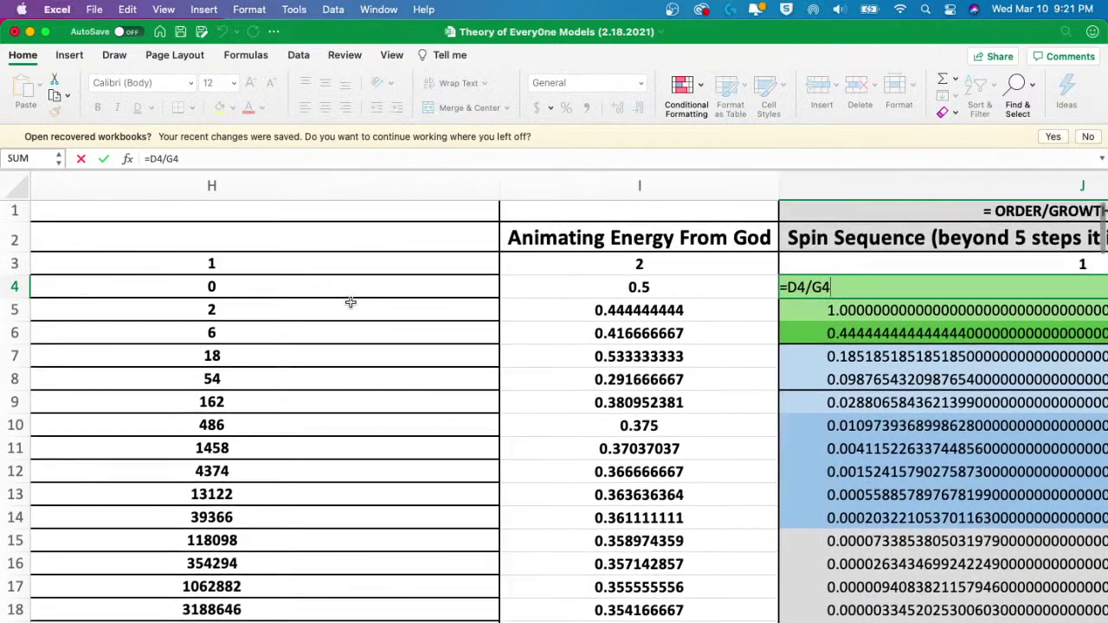
scroll(351, 303, down, 3)
scroll(351, 302, left, 8)
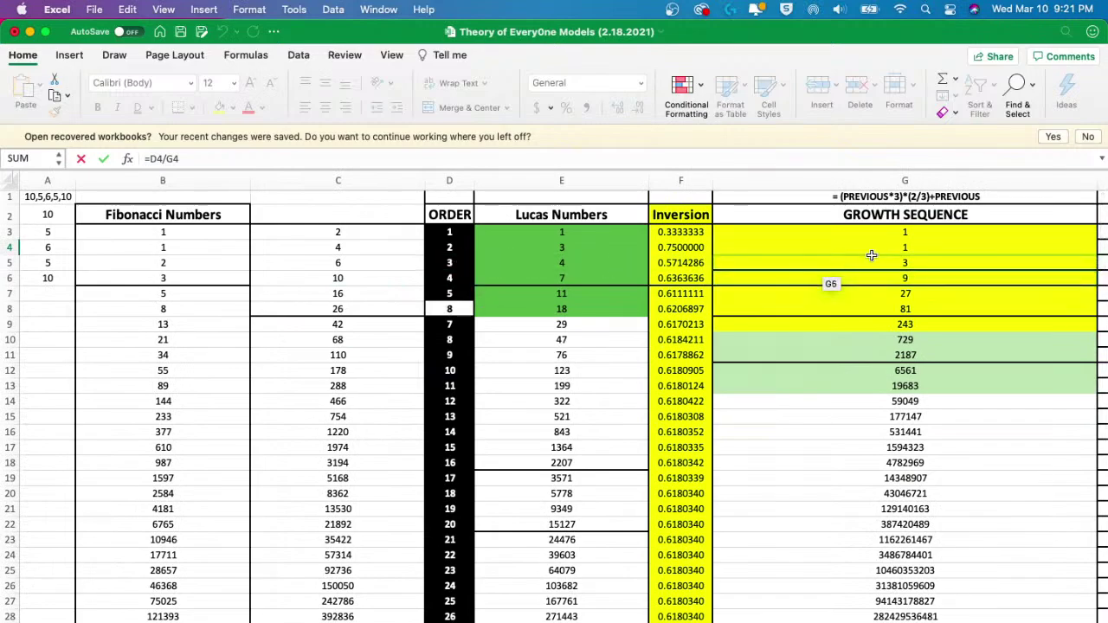
key(Return)
- Go to the Growth Sequence column and examine the rule written above its heading in G1
scroll(624, 259, left, 5)
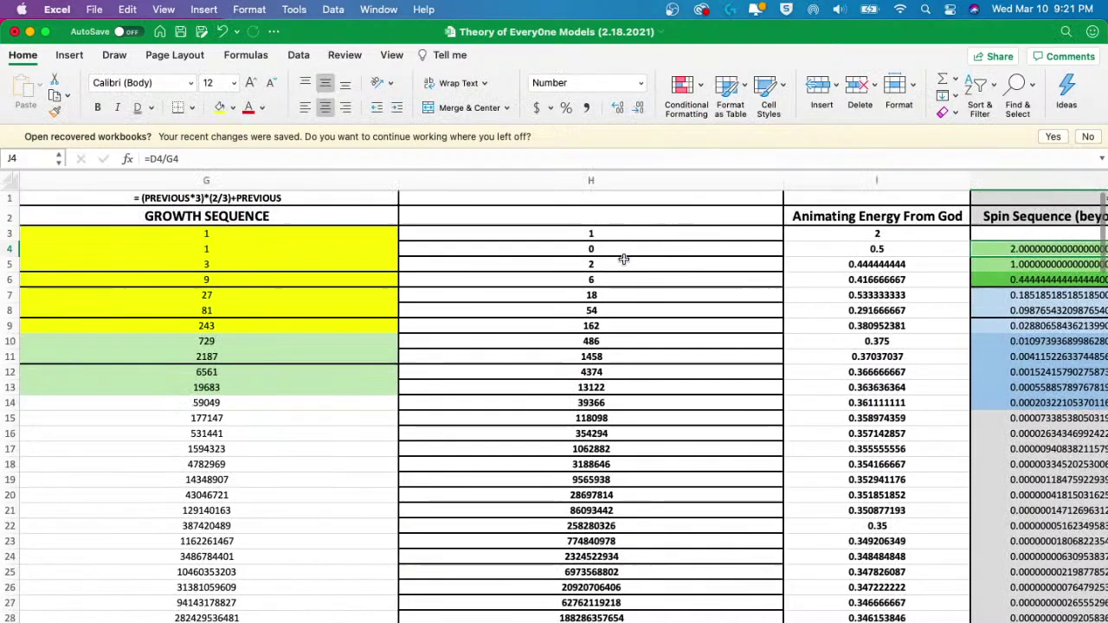
scroll(623, 259, left, 5)
scroll(496, 262, up, 3)
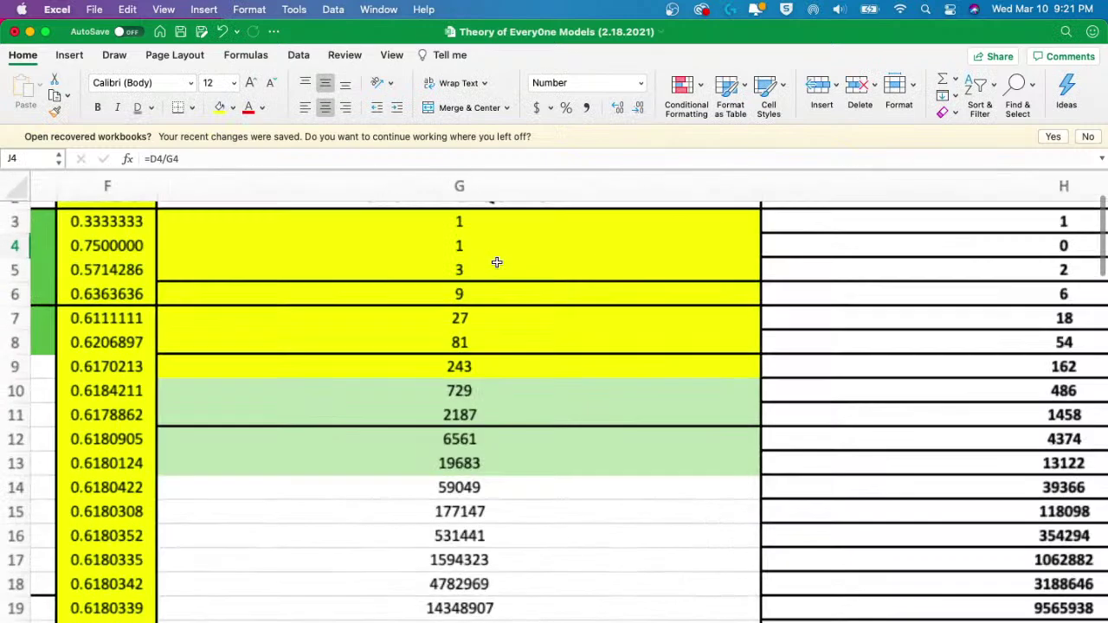
scroll(496, 262, up, 2)
scroll(496, 262, left, 3)
scroll(498, 266, right, 2)
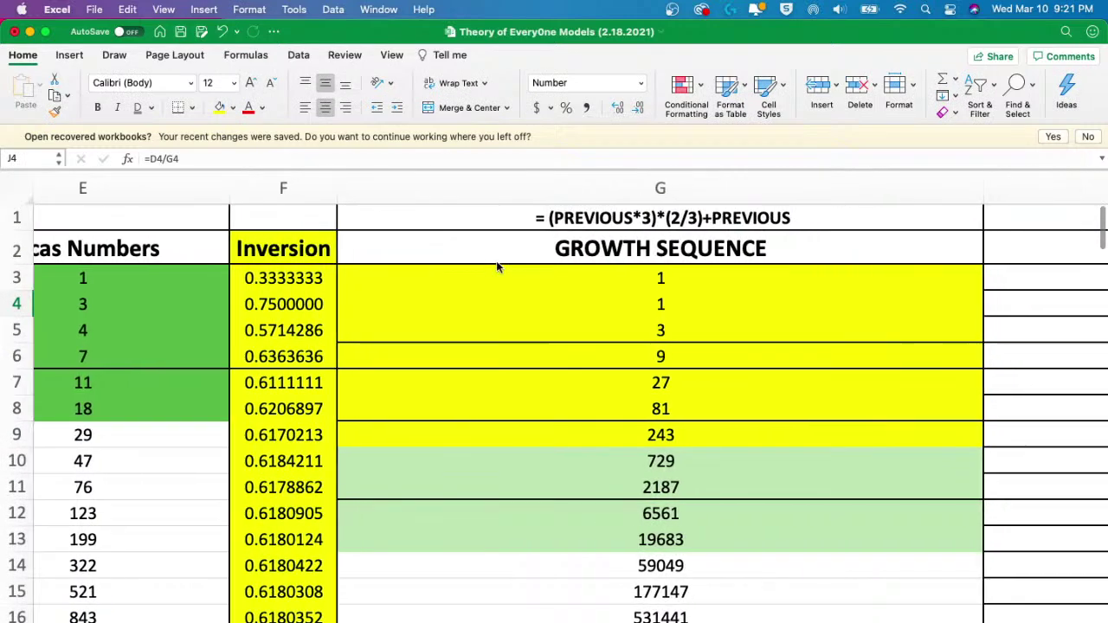
click(622, 216)
scroll(658, 223, right, 2)
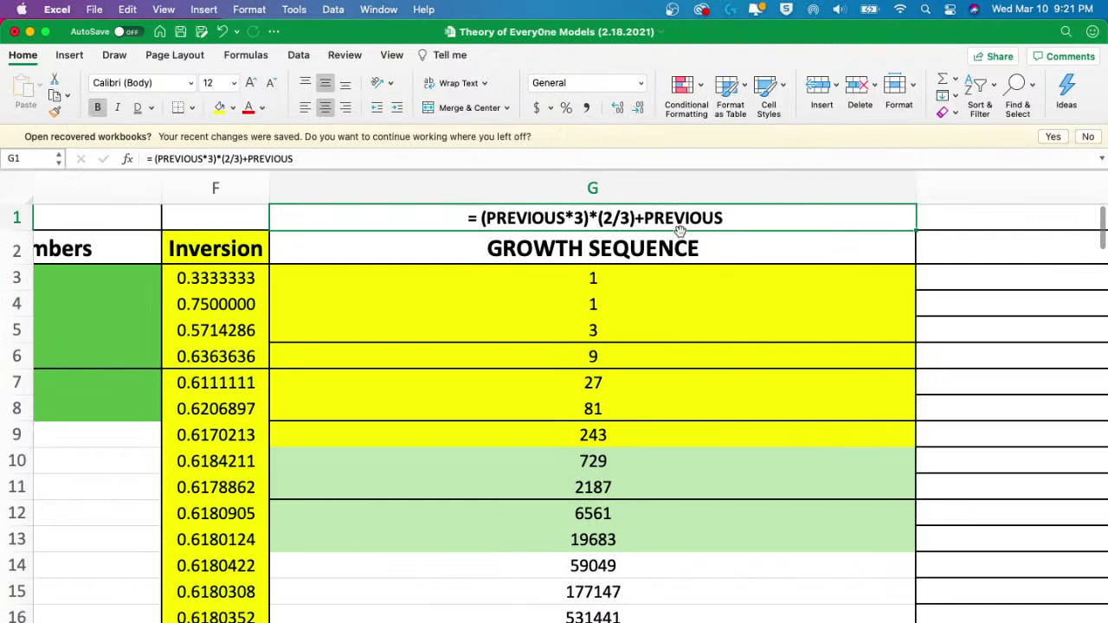
- Inspect the Growth Sequence formula in G5 and compare it with the rule in G1
double_click(596, 336)
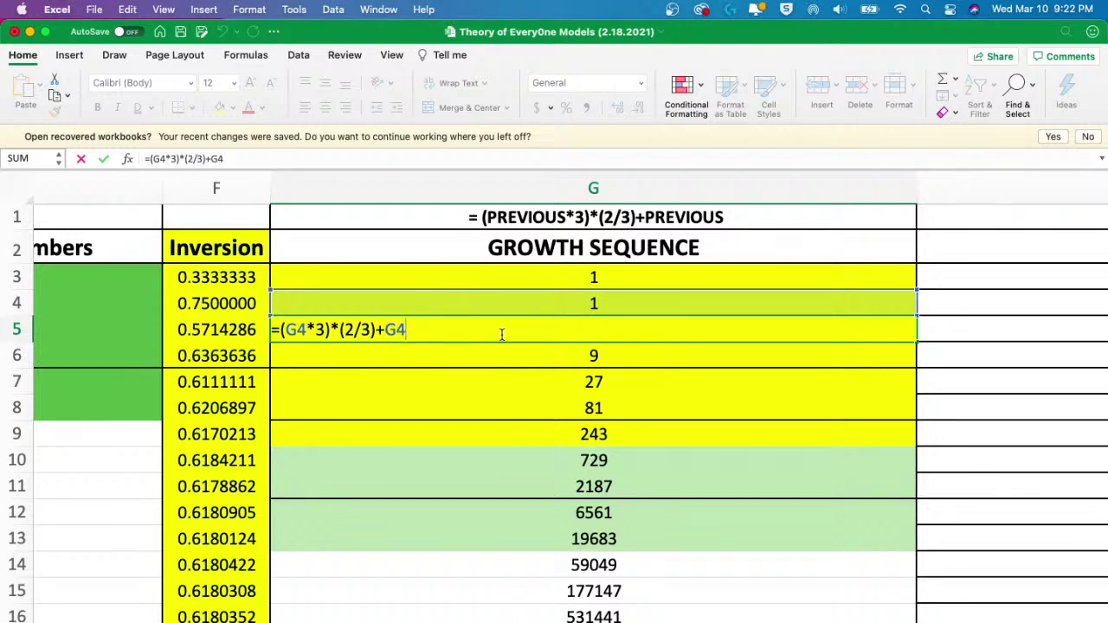
key(ctrl+Return)
scroll(606, 347, up, 5)
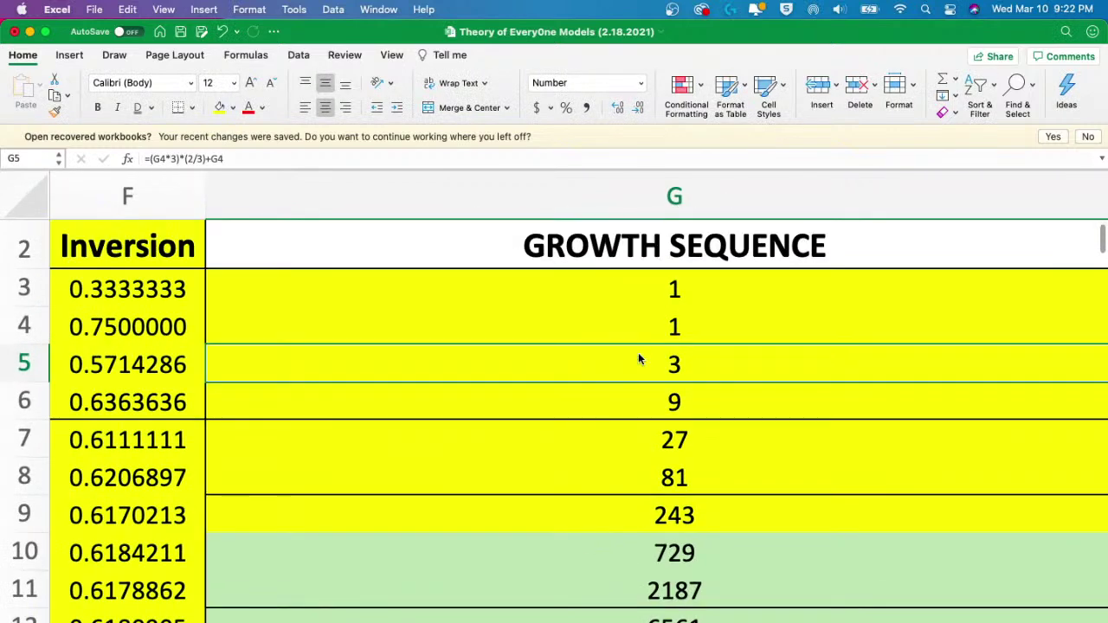
scroll(658, 356, down, 3)
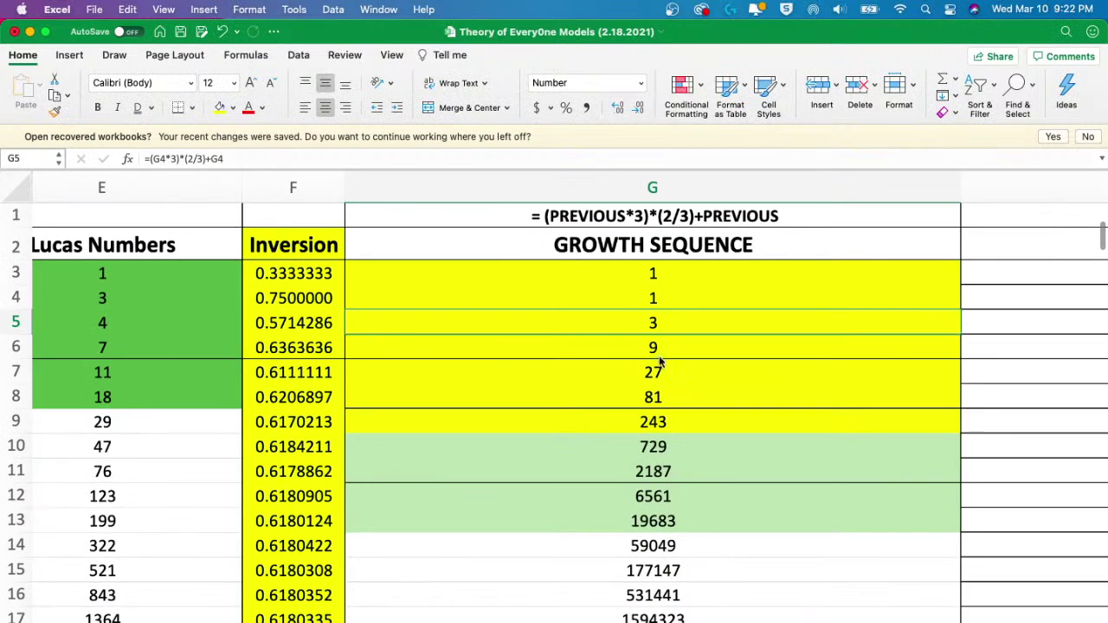
scroll(660, 362, left, 2)
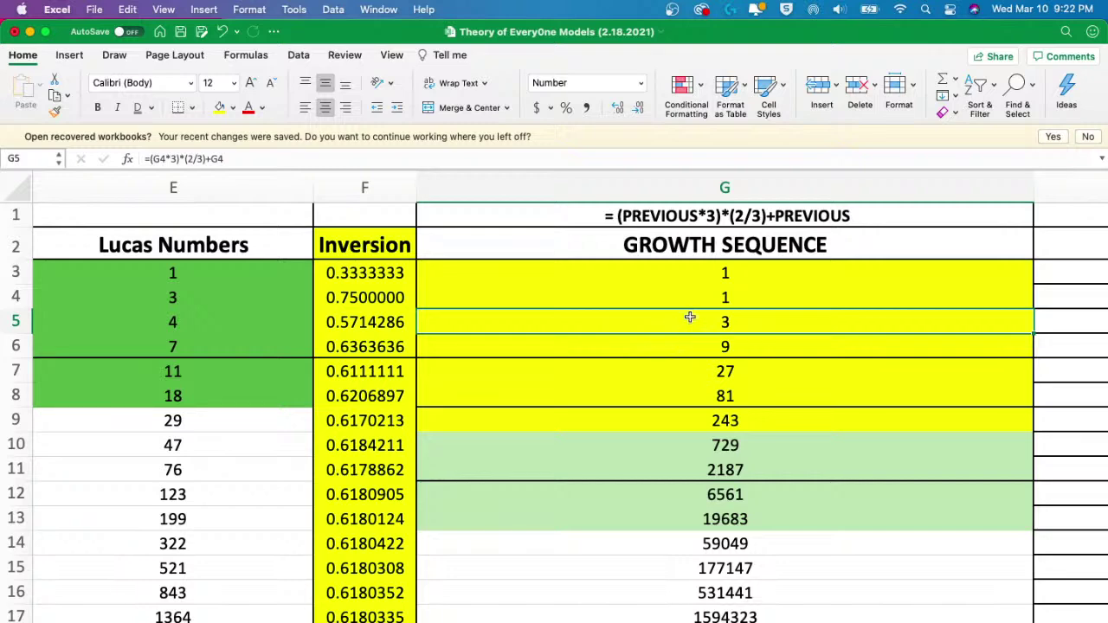
- Check the Growth Sequence formulas further down the column, from G7 to G10
scroll(688, 317, right, 2)
scroll(664, 342, up, 5)
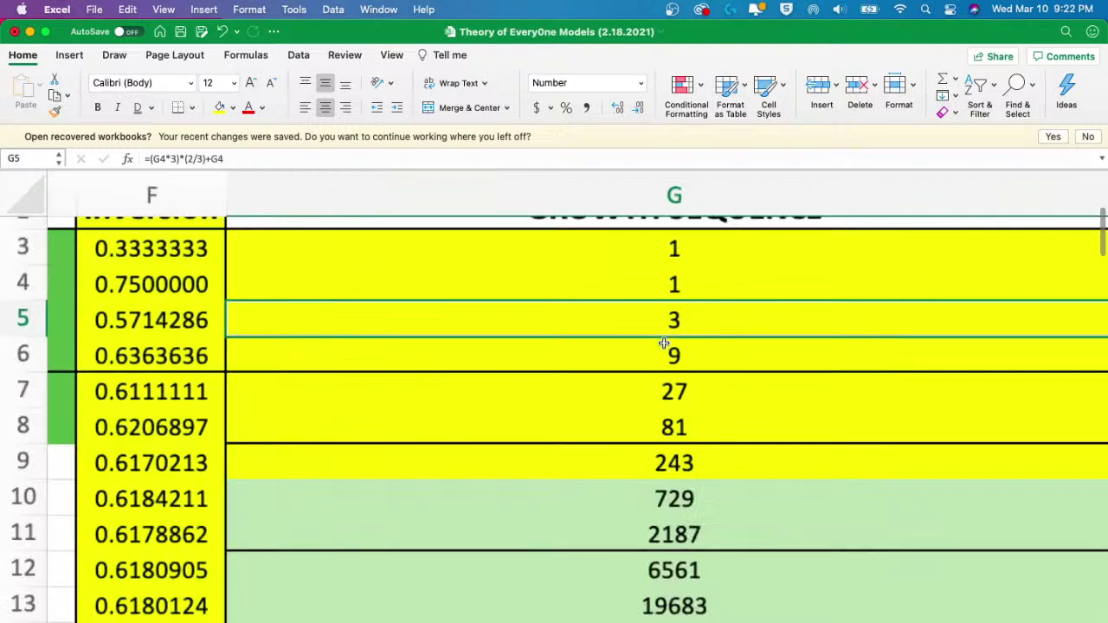
click(657, 345)
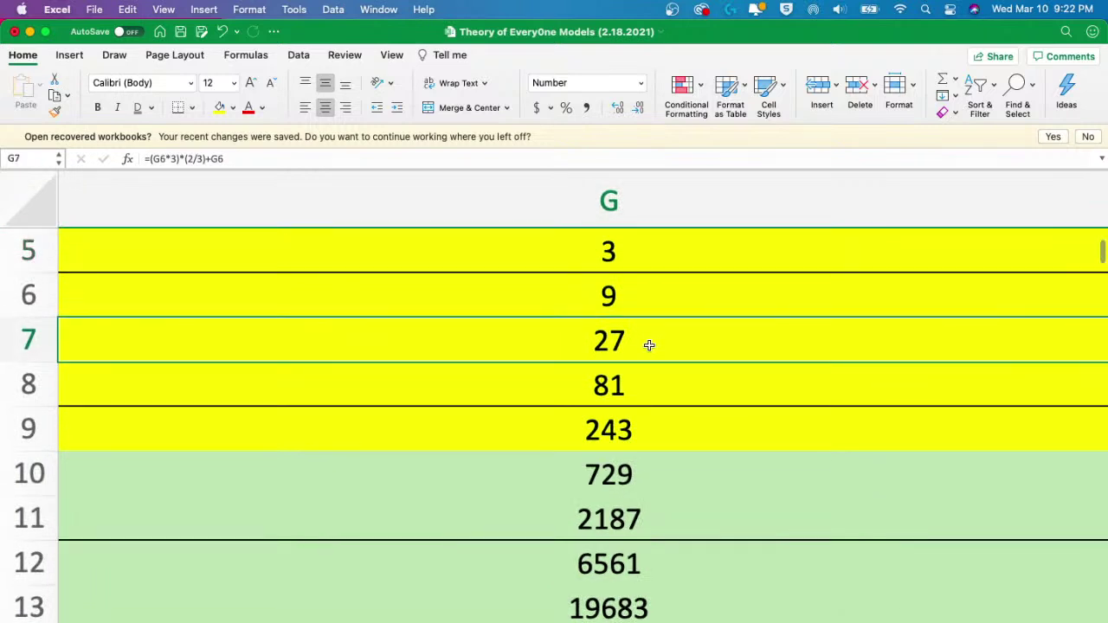
click(620, 403)
click(573, 458)
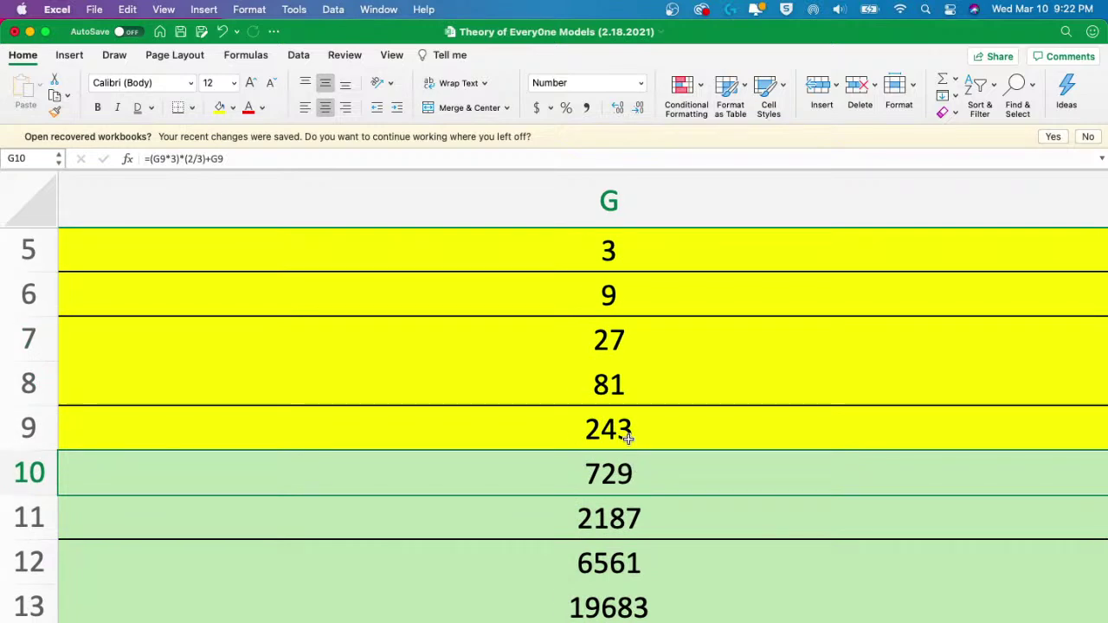
- Return to the start of the Growth Sequence and examine its second entry in G4 beside the Order and Lucas Numbers
scroll(627, 439, up, 3)
scroll(628, 439, right, 2)
scroll(554, 375, up, 2)
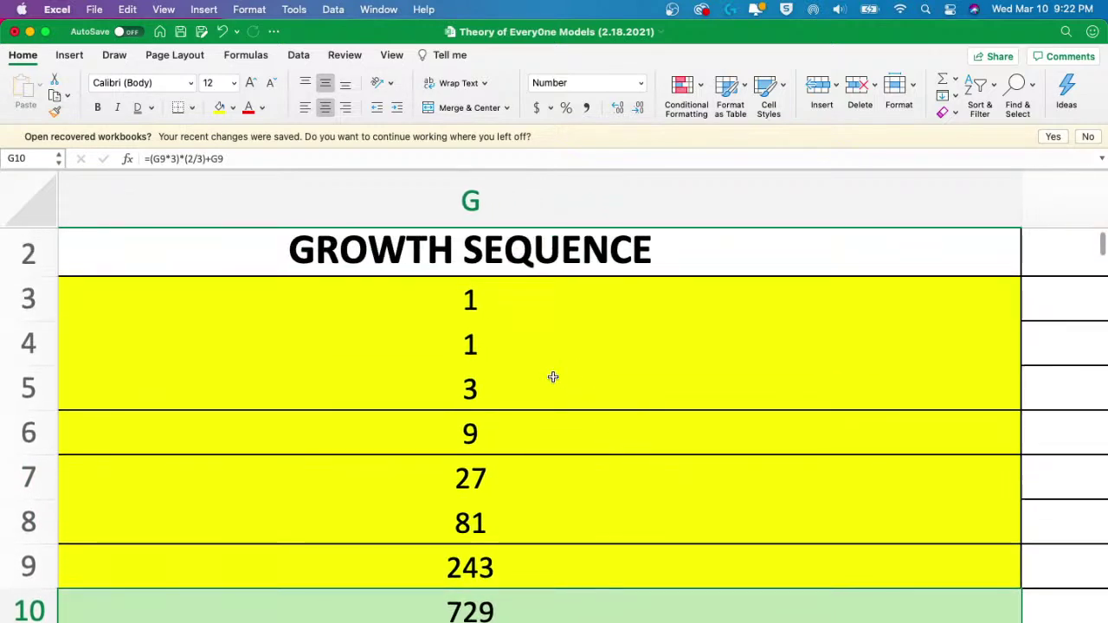
scroll(554, 376, down, 2)
scroll(555, 376, left, 6)
scroll(814, 297, right, 3)
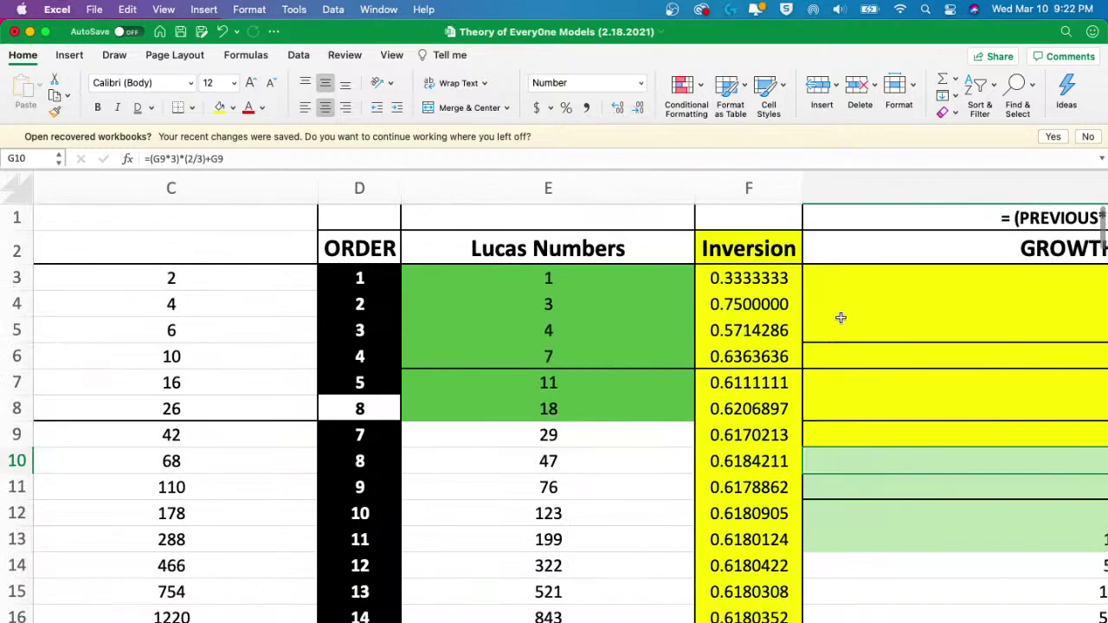
click(812, 305)
scroll(811, 306, right, 1)
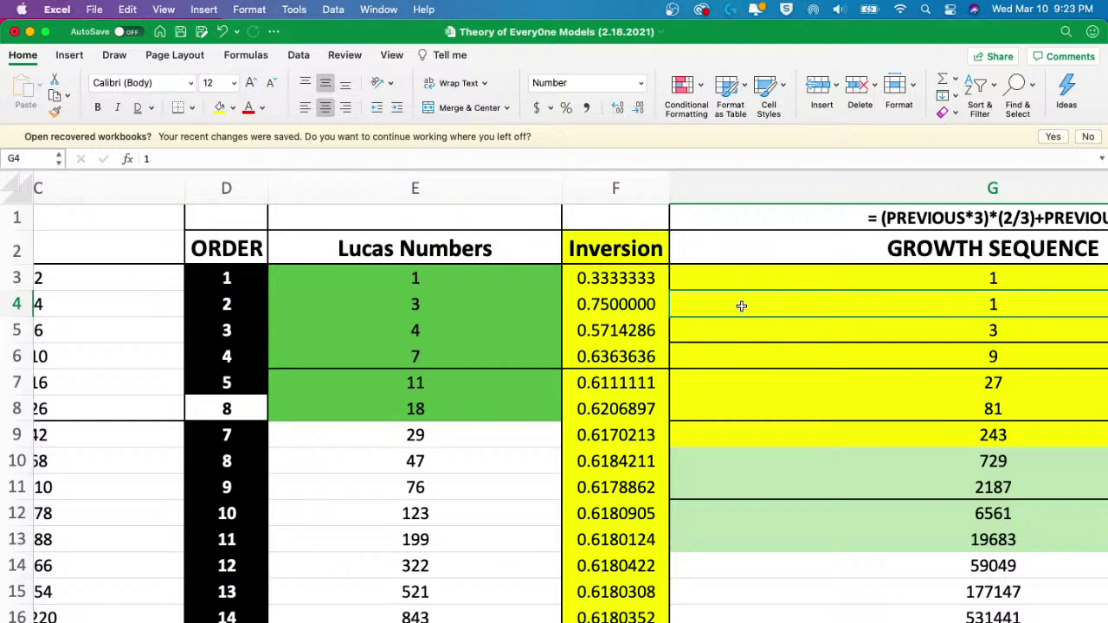
scroll(742, 305, right, 3)
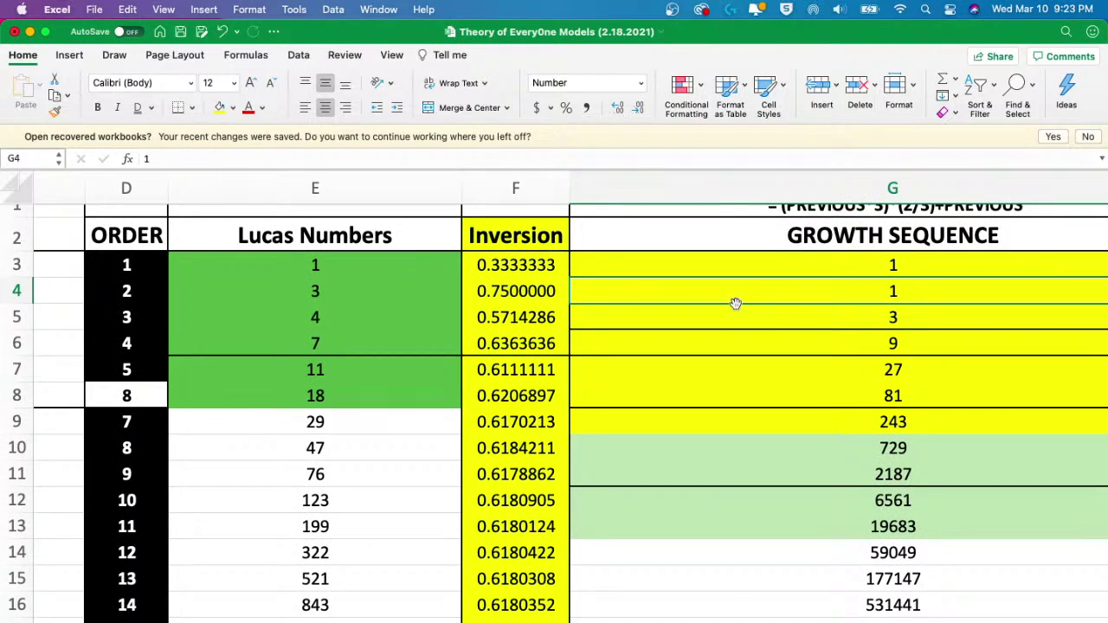
scroll(679, 282, up, 1)
scroll(679, 283, right, 1)
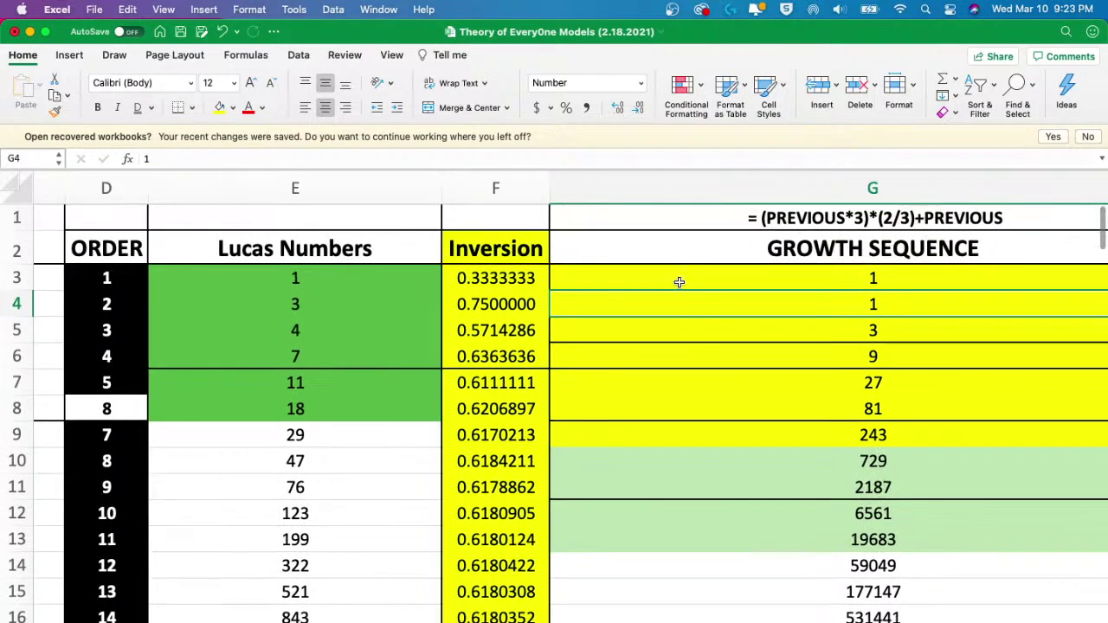
- Check the first Growth Sequence entry in G3 and compare it with the Order, Lucas Numbers and Inversion columns
click(675, 283)
scroll(674, 284, right, 2)
scroll(674, 283, left, 4)
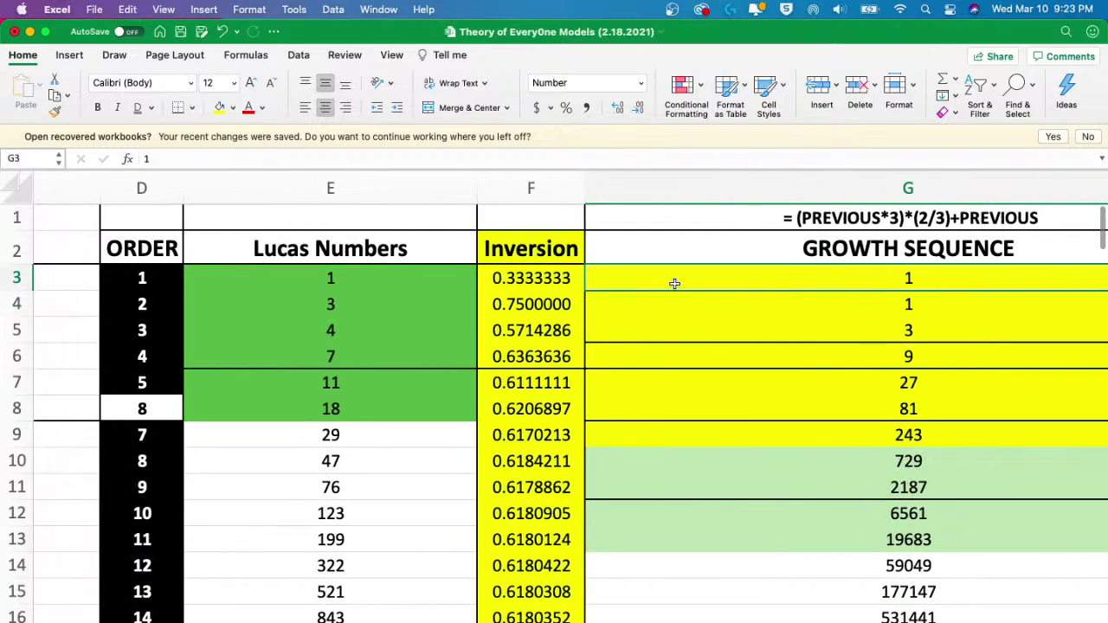
scroll(675, 283, left, 3)
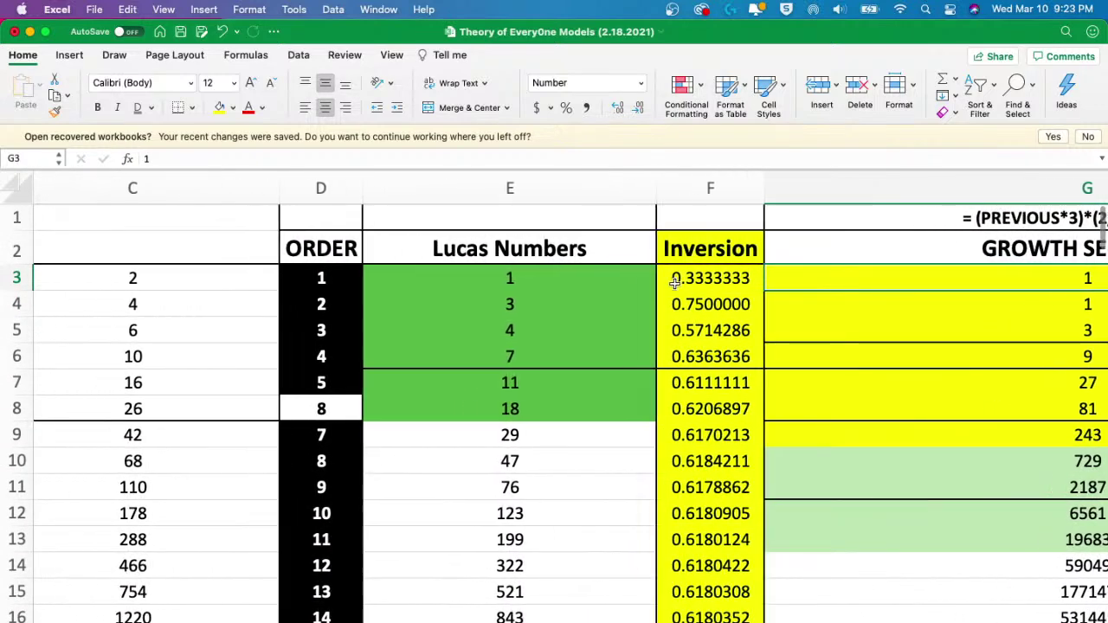
scroll(621, 305, right, 6)
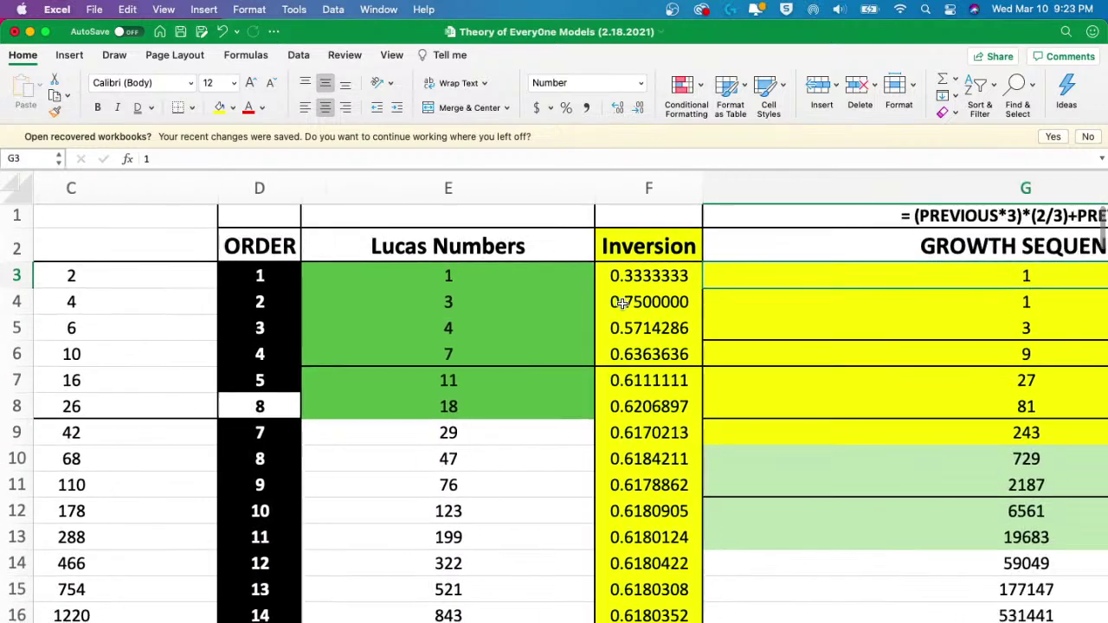
scroll(580, 310, left, 6)
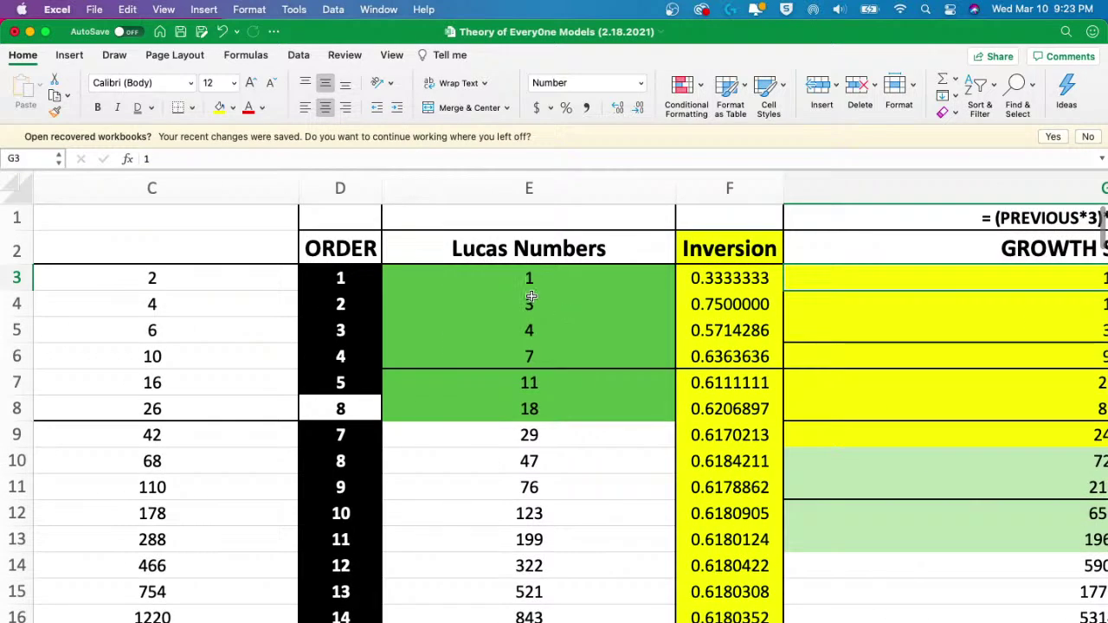
- Inspect the Spin Sequence formula in J5 and head back towards the Order and Growth Sequence cells it references
scroll(530, 295, right, 10)
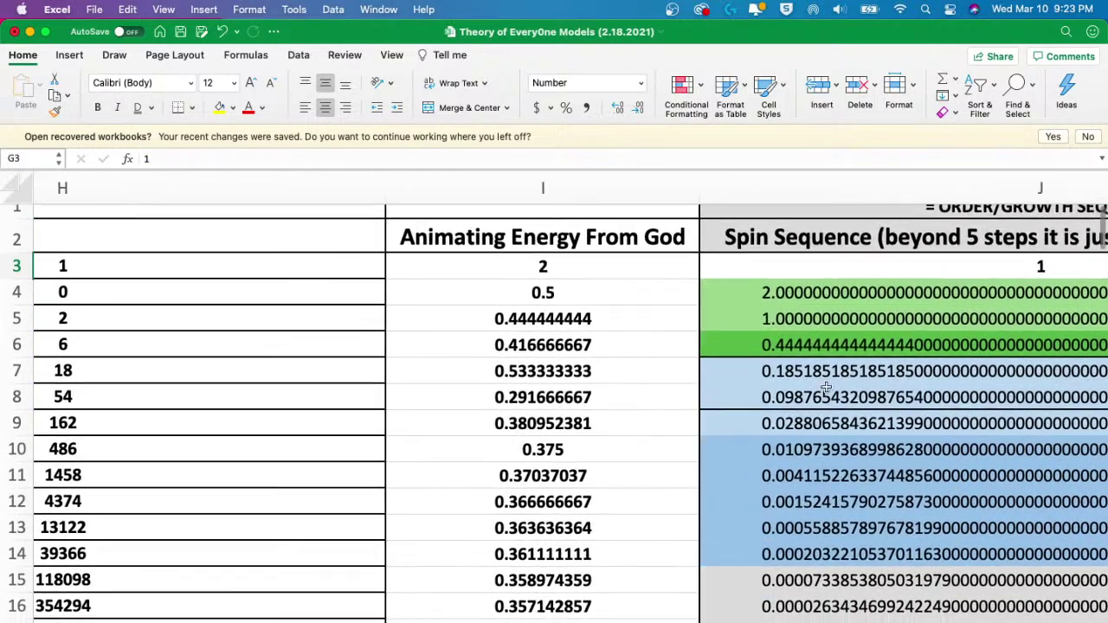
click(804, 319)
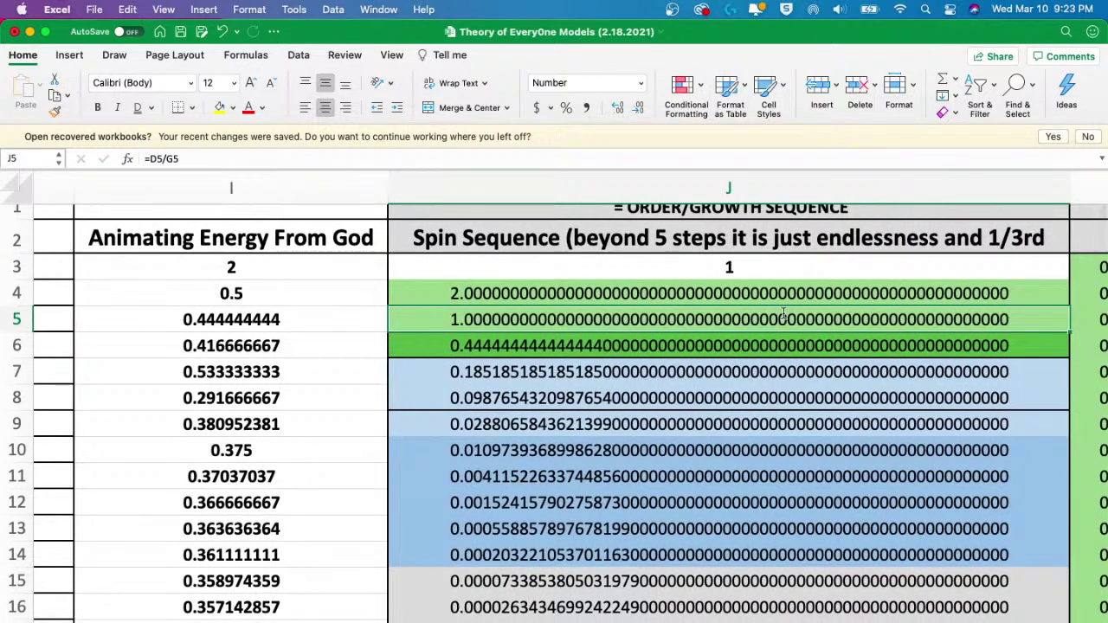
double_click(783, 313)
key(Escape)
scroll(784, 314, left, 10)
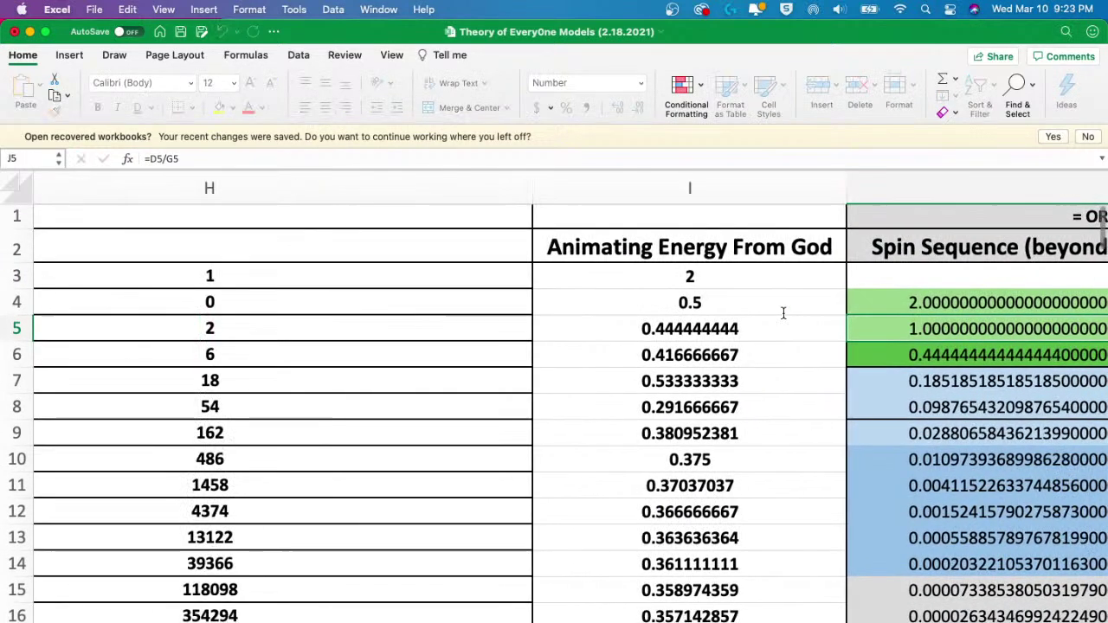
- Inspect the Spin Sequence formula in J5 and trace it back to the Order and Growth Sequence columns
scroll(783, 313, left, 5)
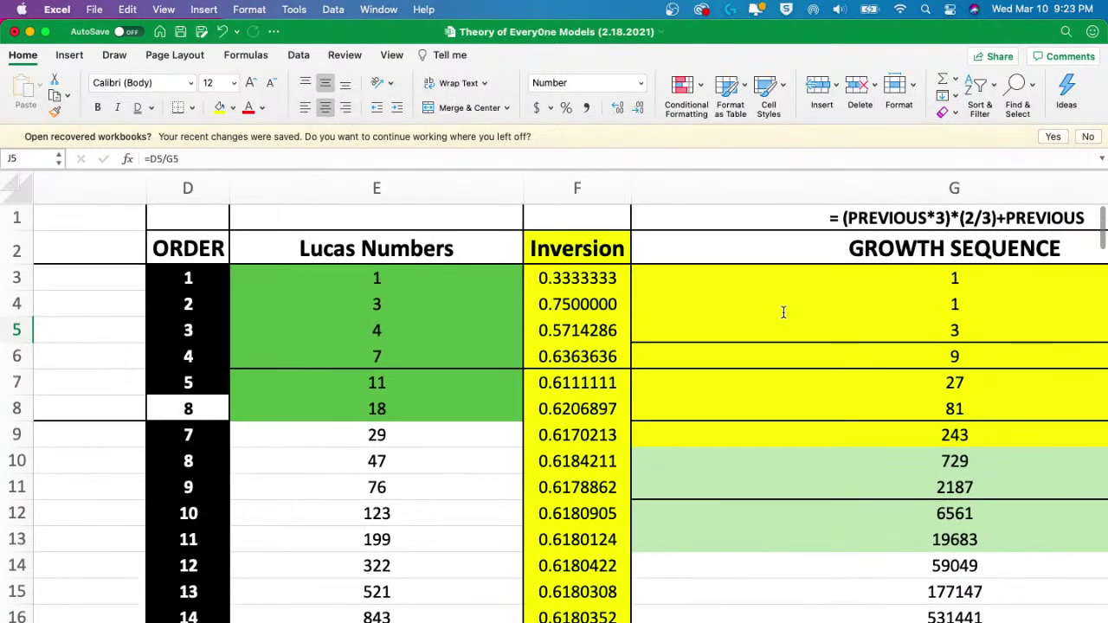
scroll(783, 314, down, 5)
scroll(1043, 325, right, 8)
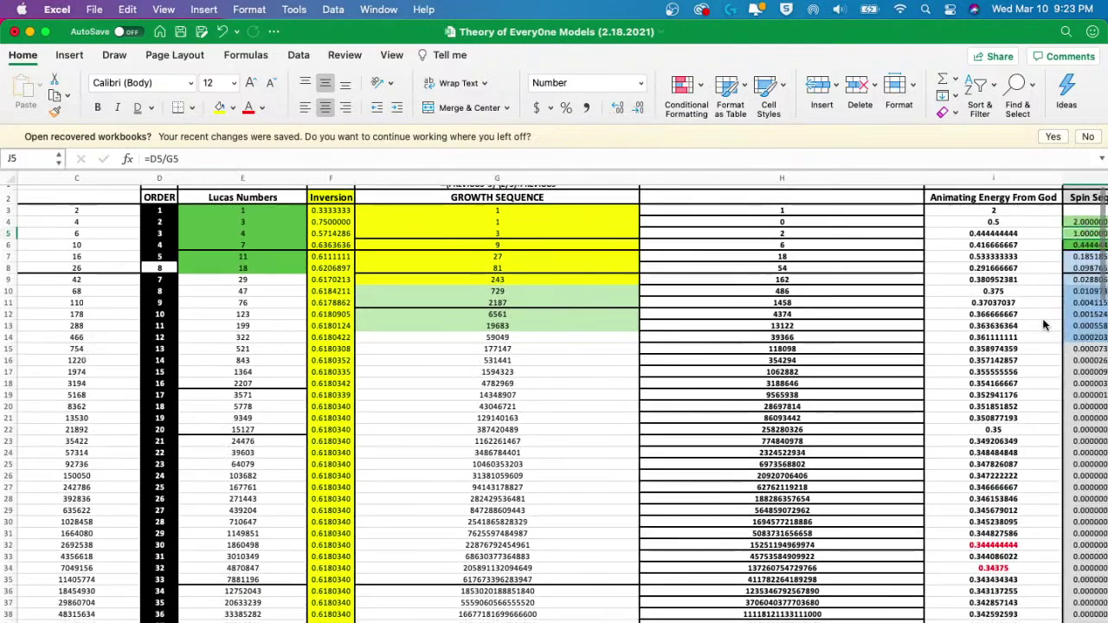
double_click(1055, 233)
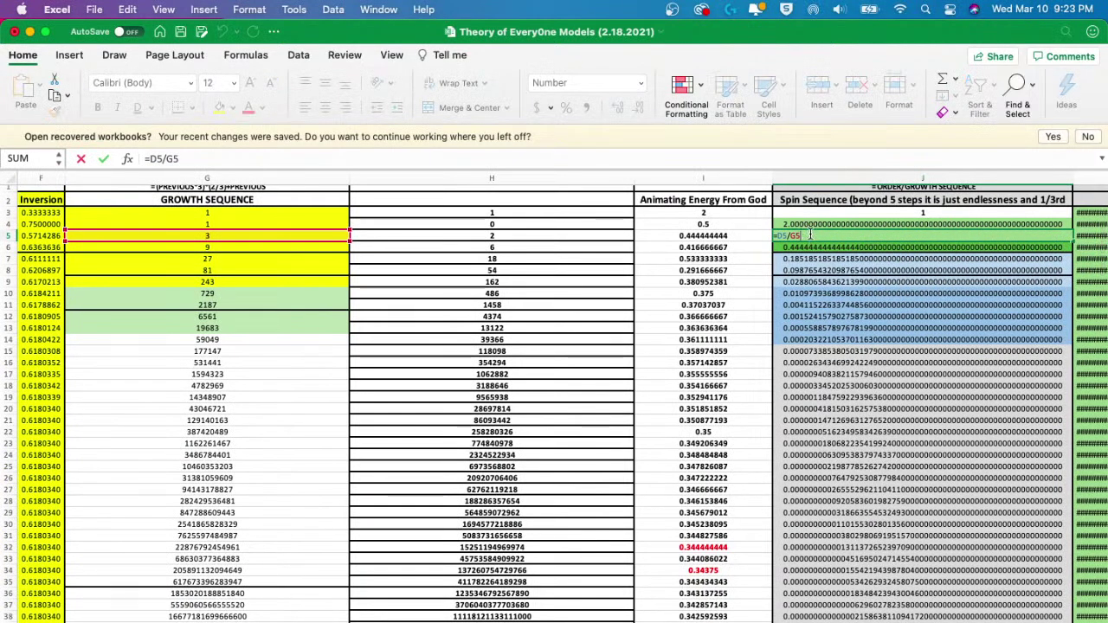
key(Escape)
scroll(810, 236, left, 3)
scroll(810, 236, left, 5)
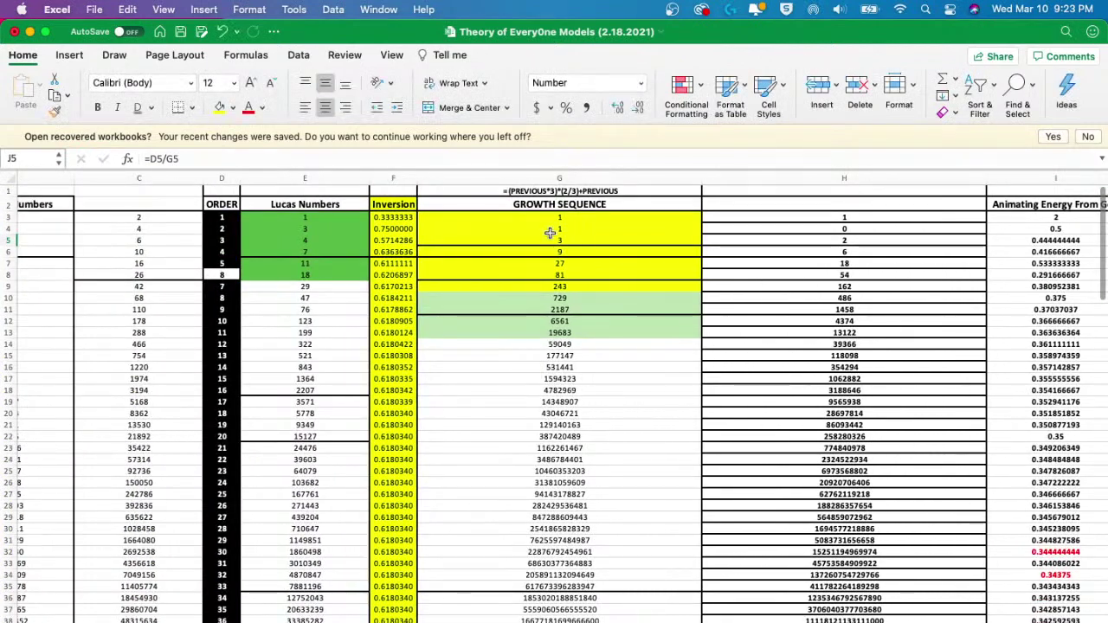
- Correct the Order value in D8 to 6
scroll(485, 245, up, 5)
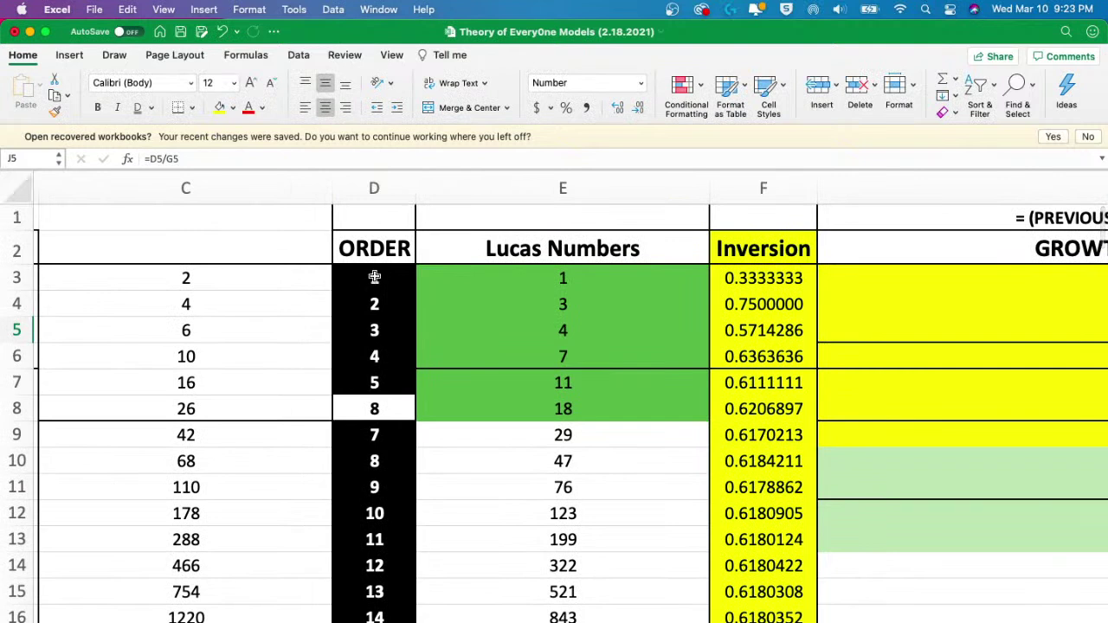
drag(370, 278, 366, 618)
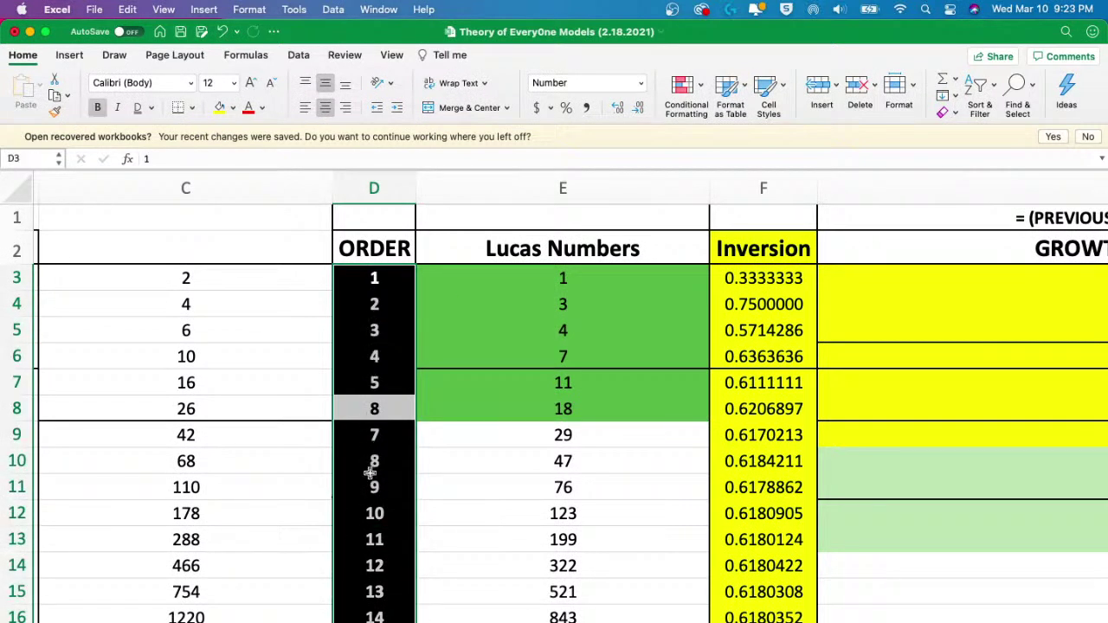
click(408, 413)
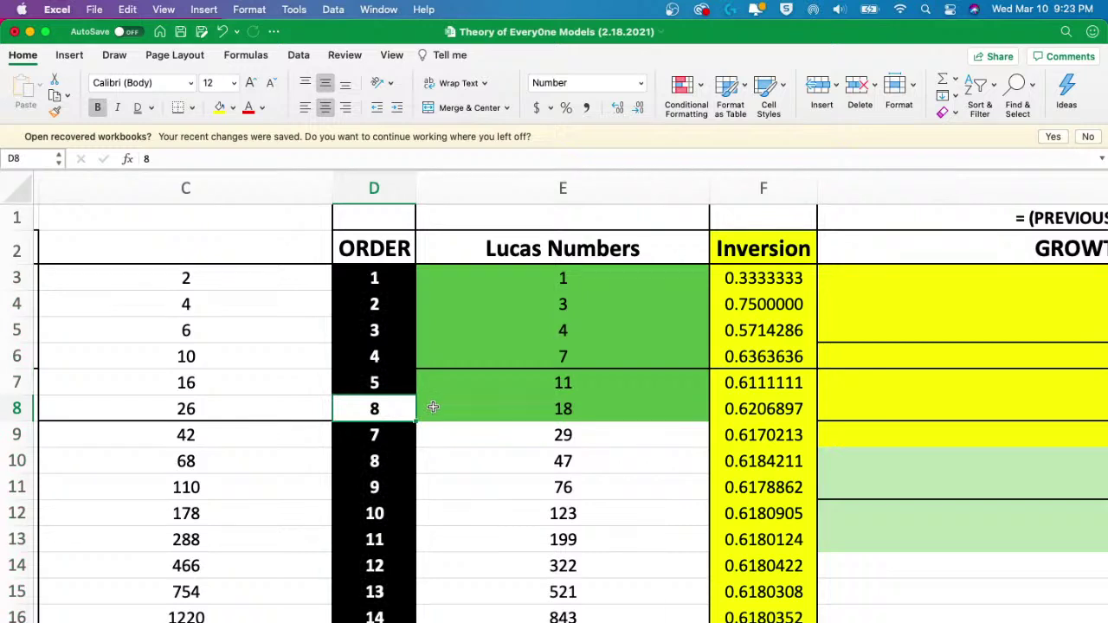
text(6)
key(Return)
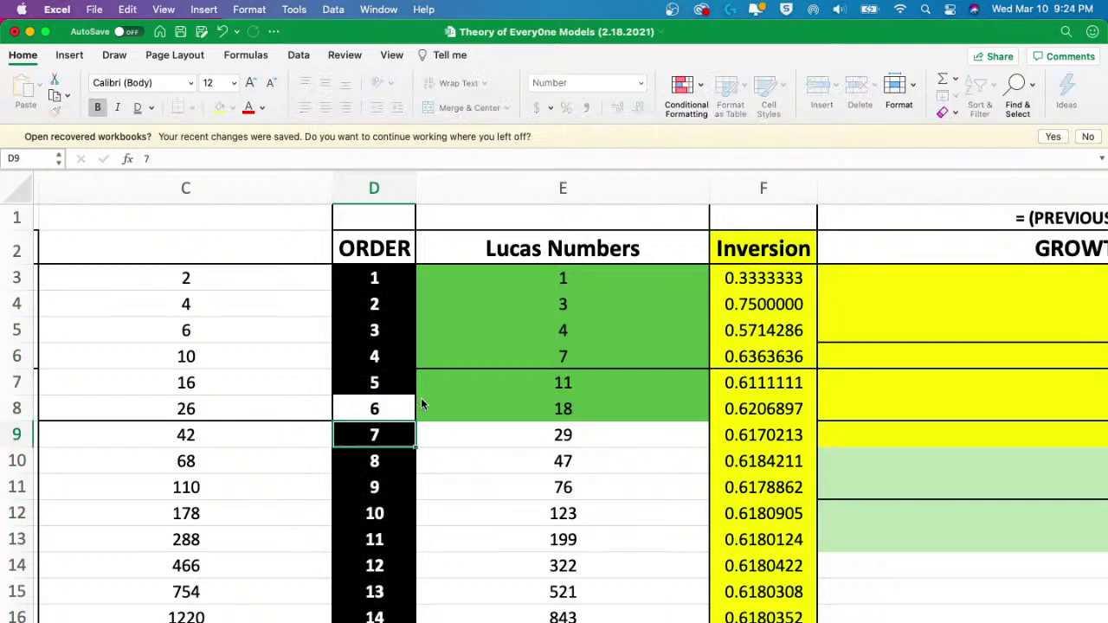
- Enter the fixed value 1 as the second Growth Sequence entry in G4
scroll(530, 401, right, 3)
scroll(559, 396, down, 1)
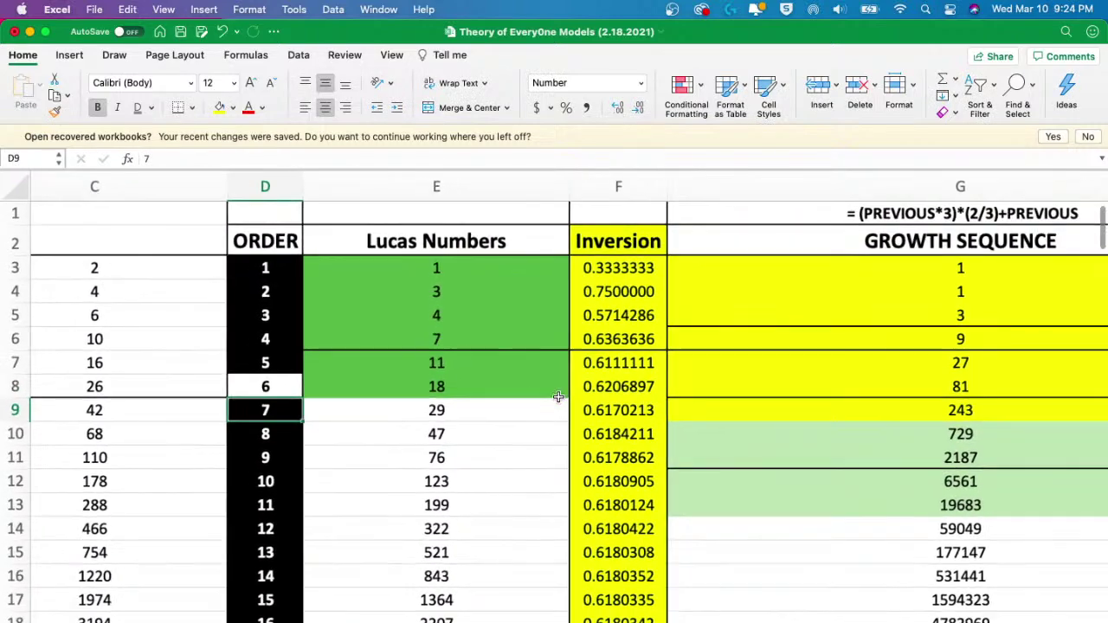
scroll(589, 394, right, 3)
scroll(676, 377, left, 3)
scroll(779, 351, right, 5)
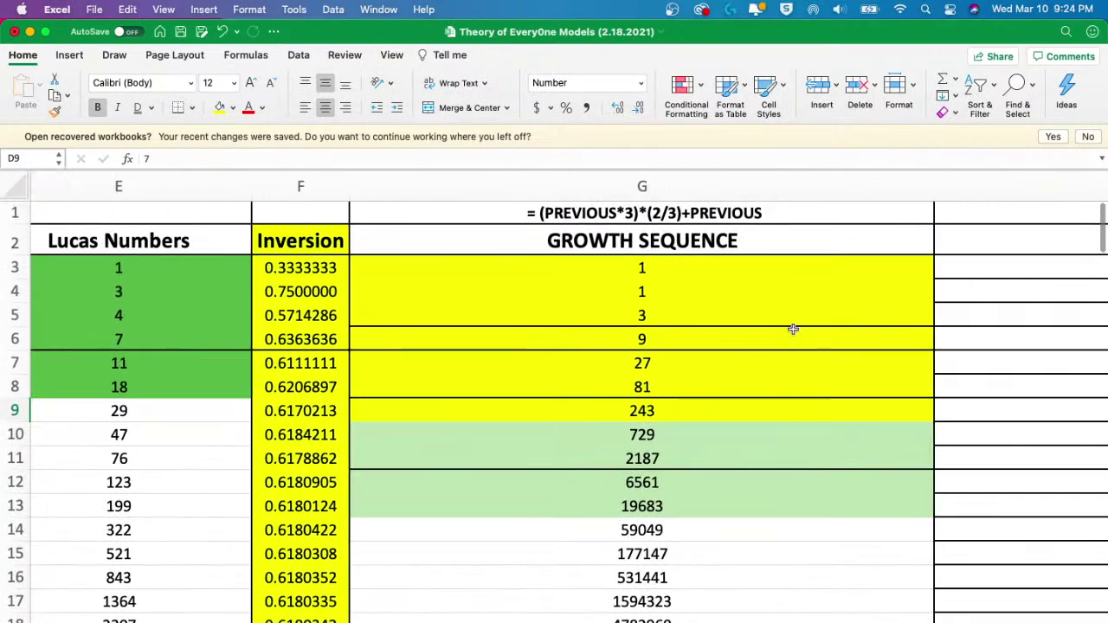
click(661, 294)
text(1)
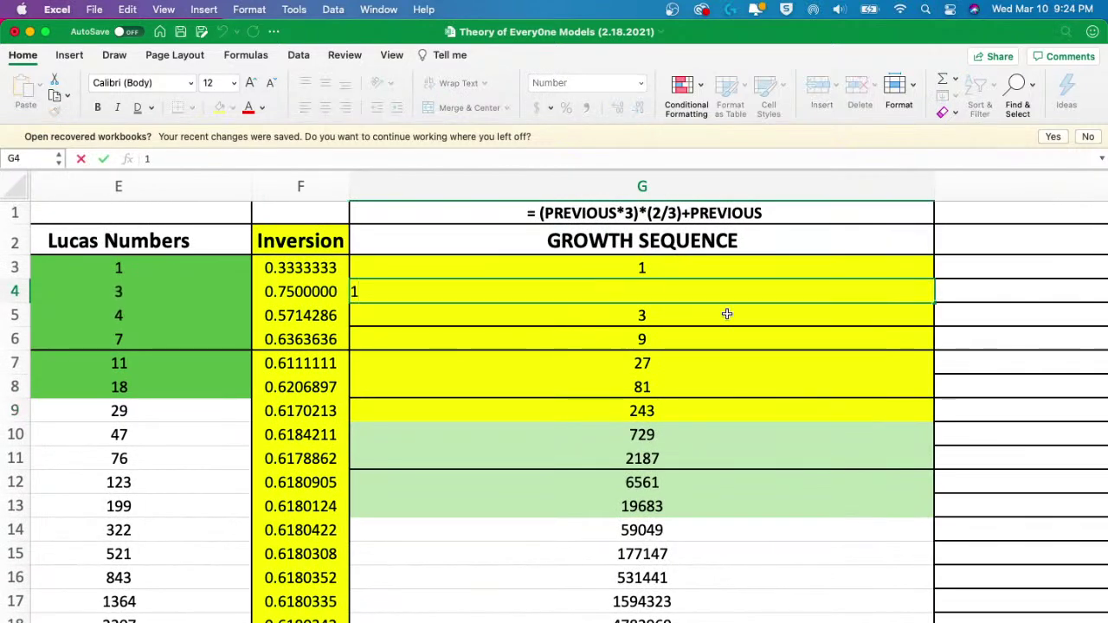
key(ctrl+Return)
- Select the Spin Sequence values in J4 and J5
scroll(727, 315, right, 10)
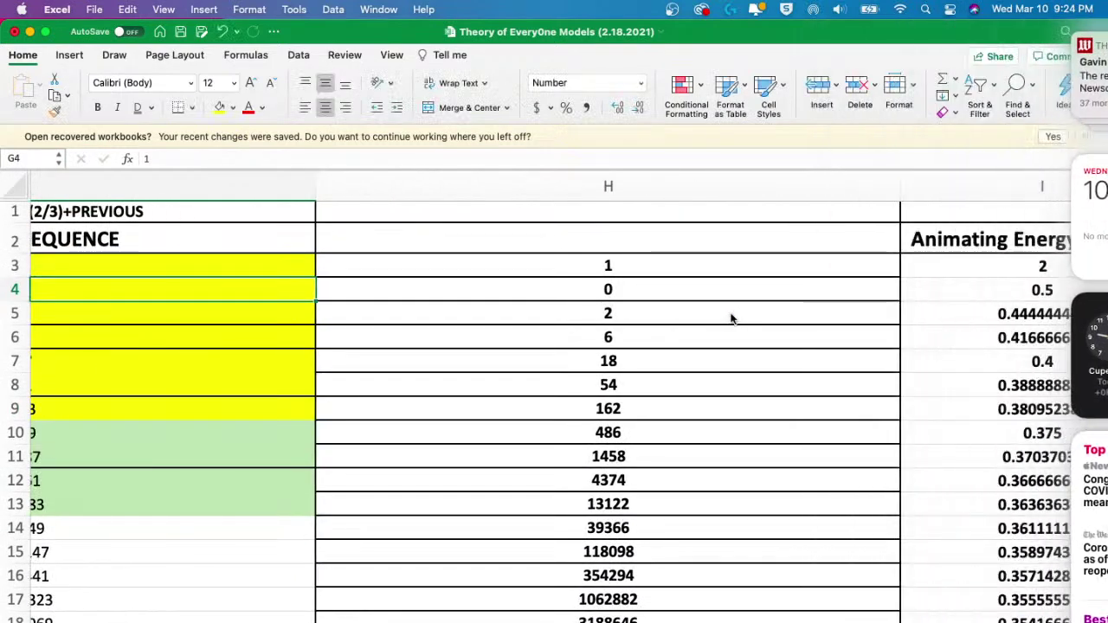
scroll(898, 314, right, 10)
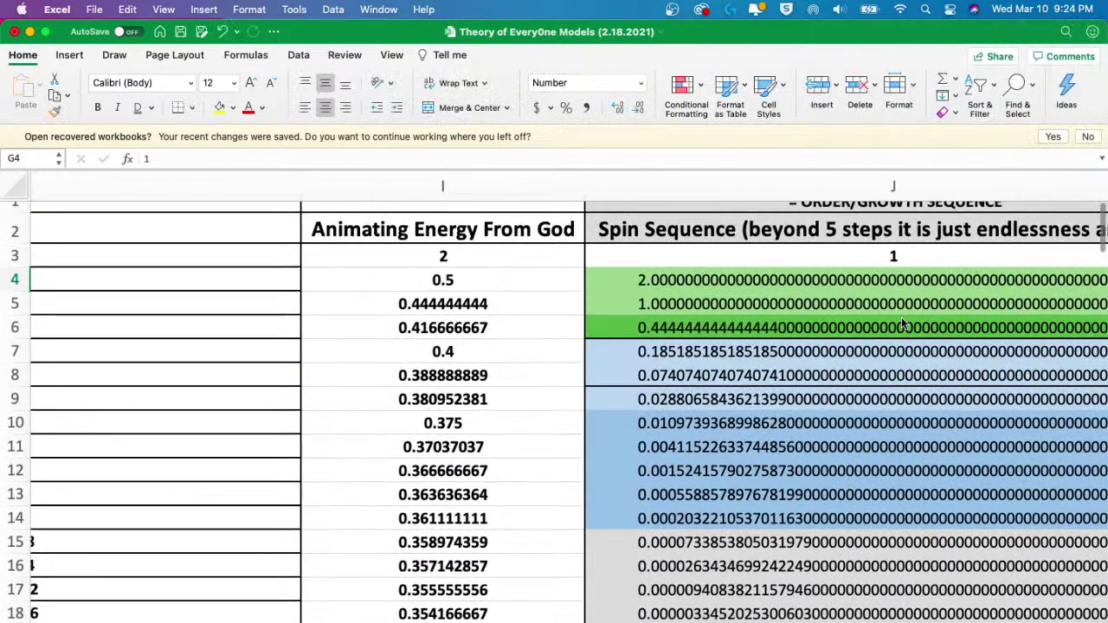
scroll(903, 324, right, 5)
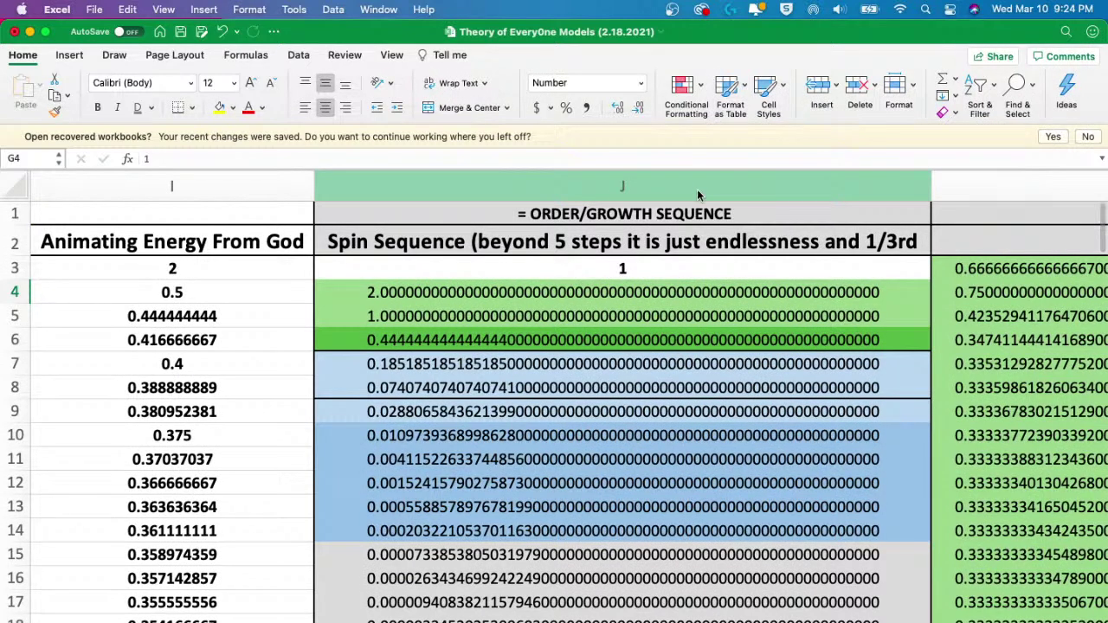
click(697, 194)
drag(529, 295, 542, 316)
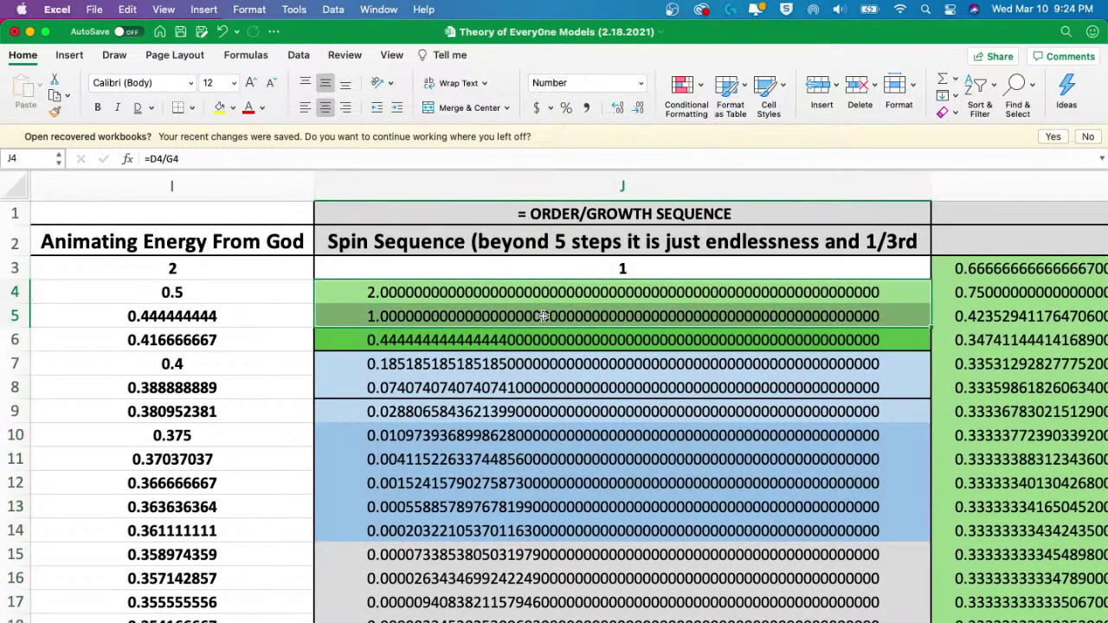
click(485, 108)
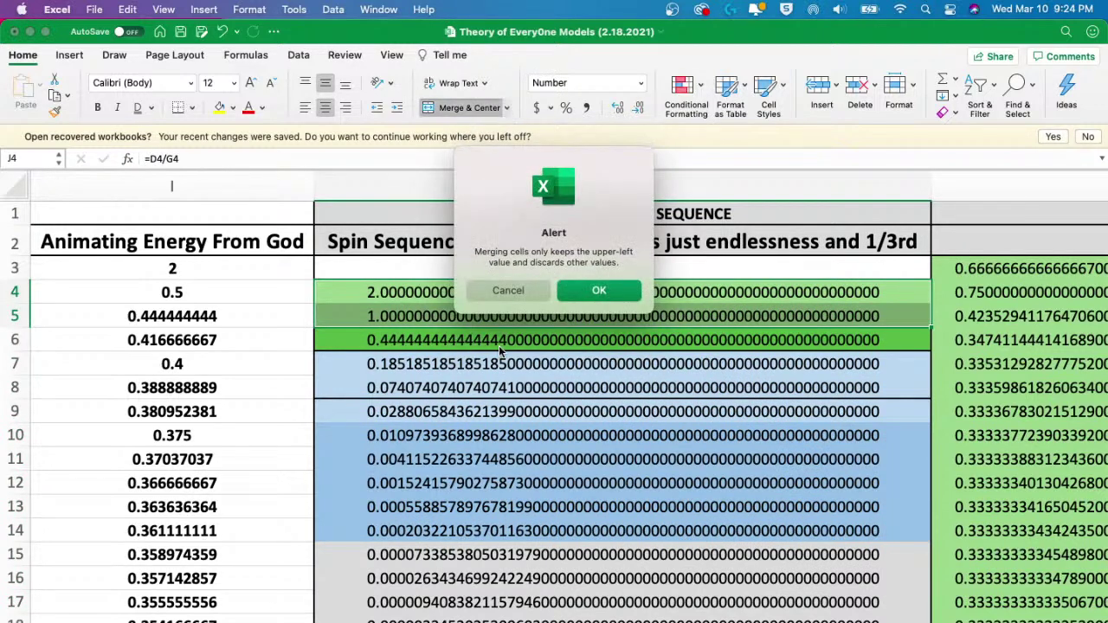
click(501, 291)
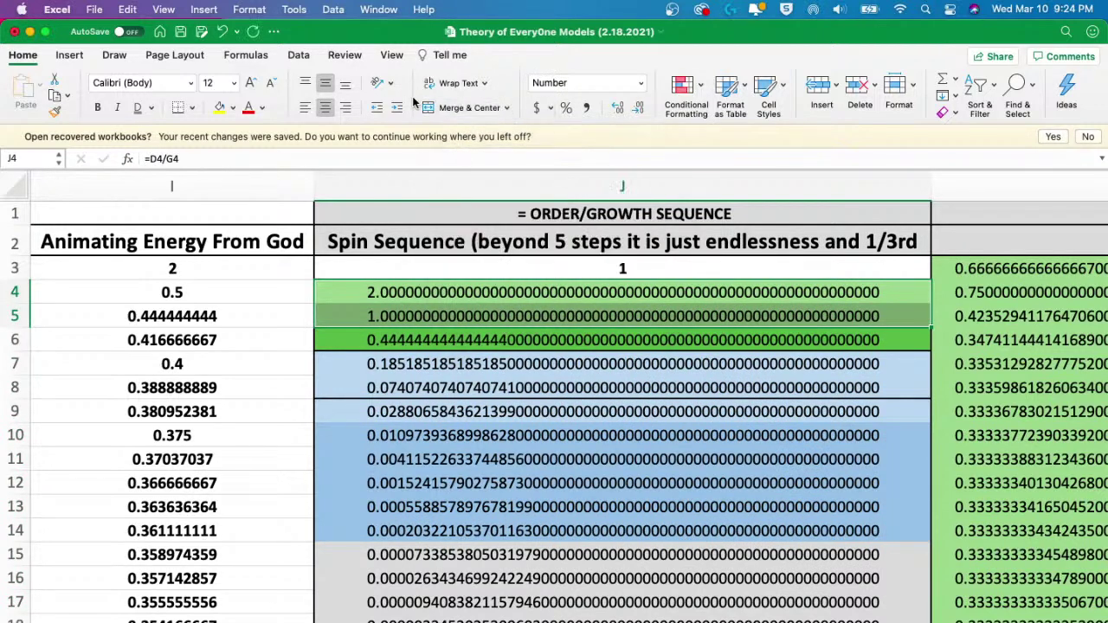
click(618, 108)
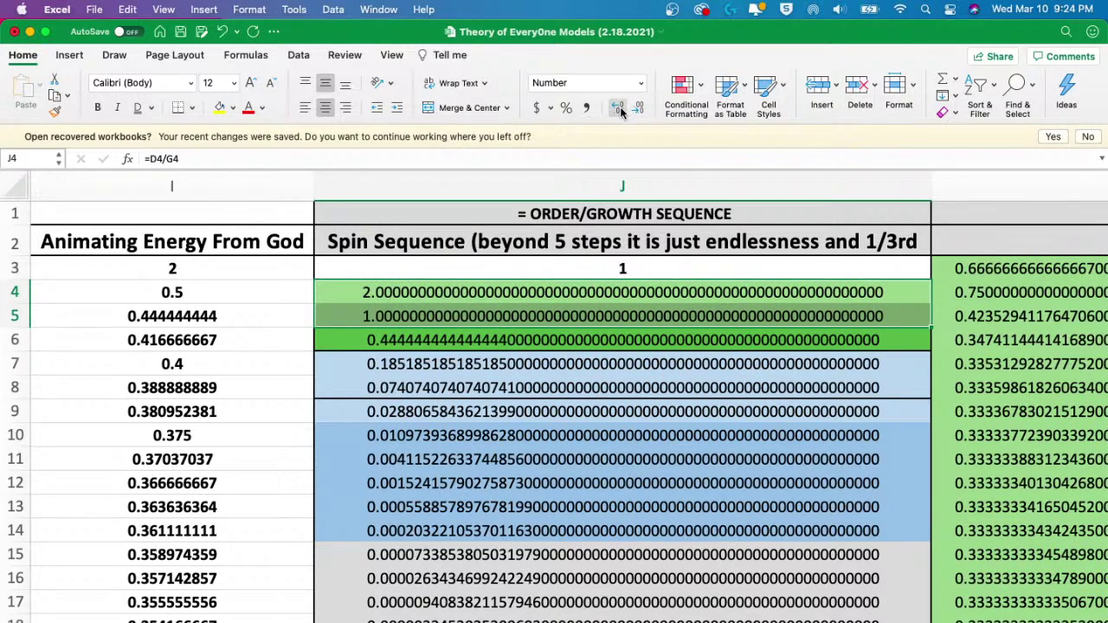
click(618, 108)
click(616, 110)
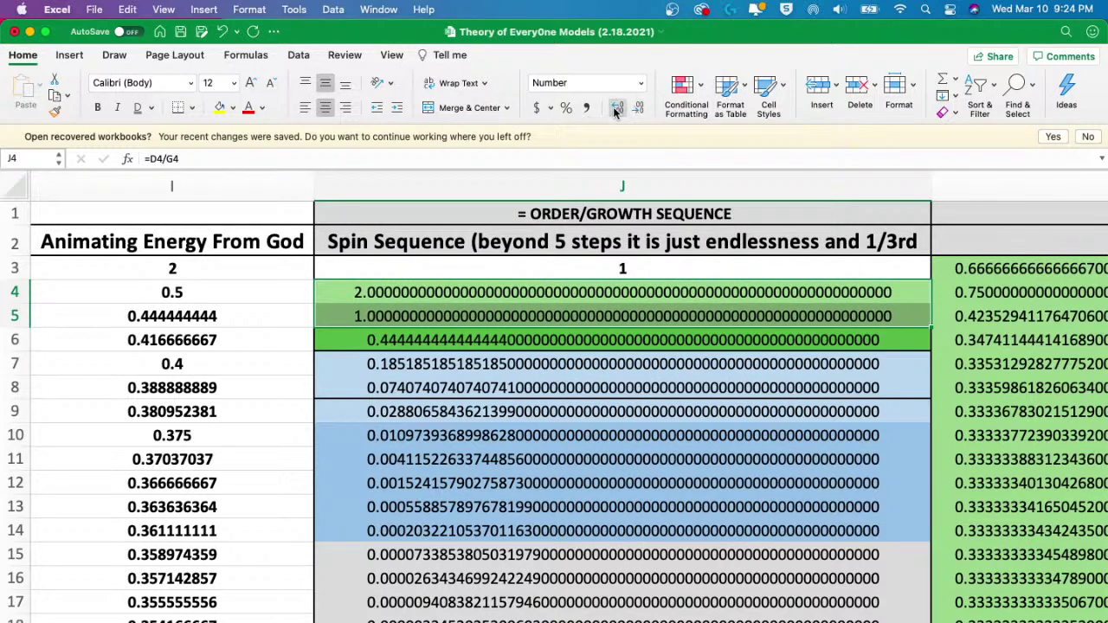
- Remove all decimal places from J4 and J5 so both Spin Sequence values display as whole numbers
click(639, 107)
click(640, 108)
click(641, 109)
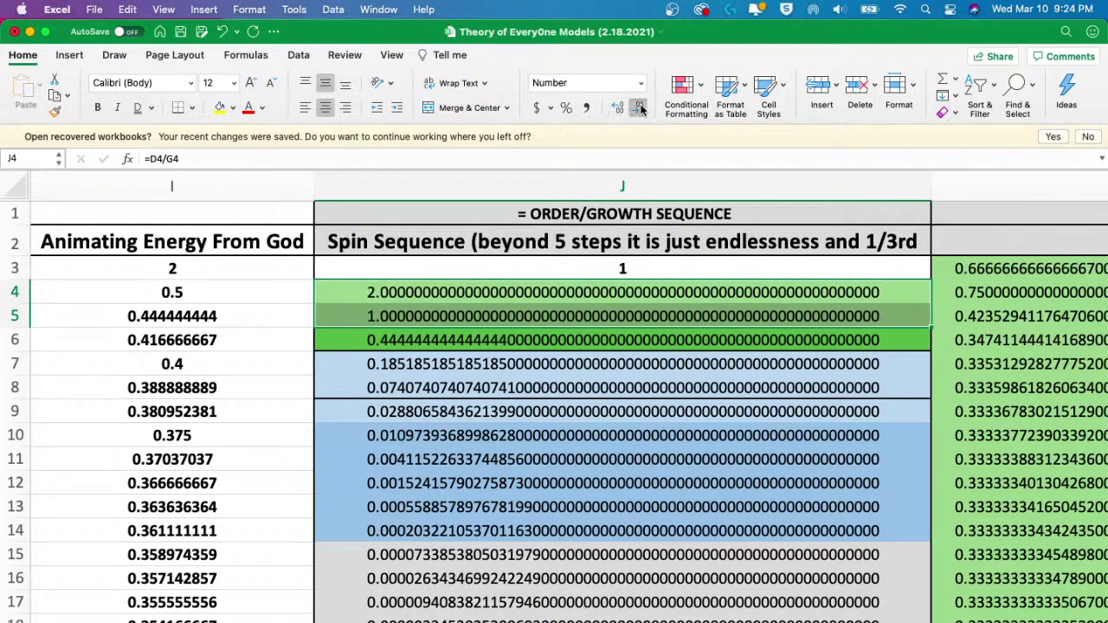
click(641, 108)
click(641, 108)
click(641, 108)
click(640, 108)
click(641, 108)
click(641, 108)
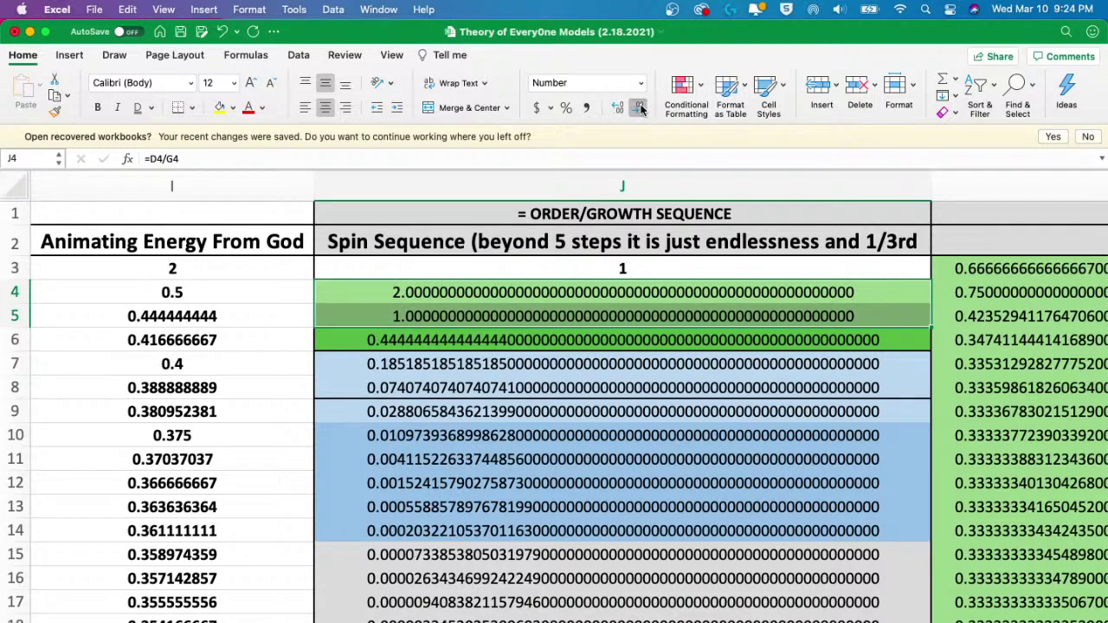
click(641, 108)
click(640, 108)
click(641, 108)
click(641, 108)
click(641, 108)
click(641, 108)
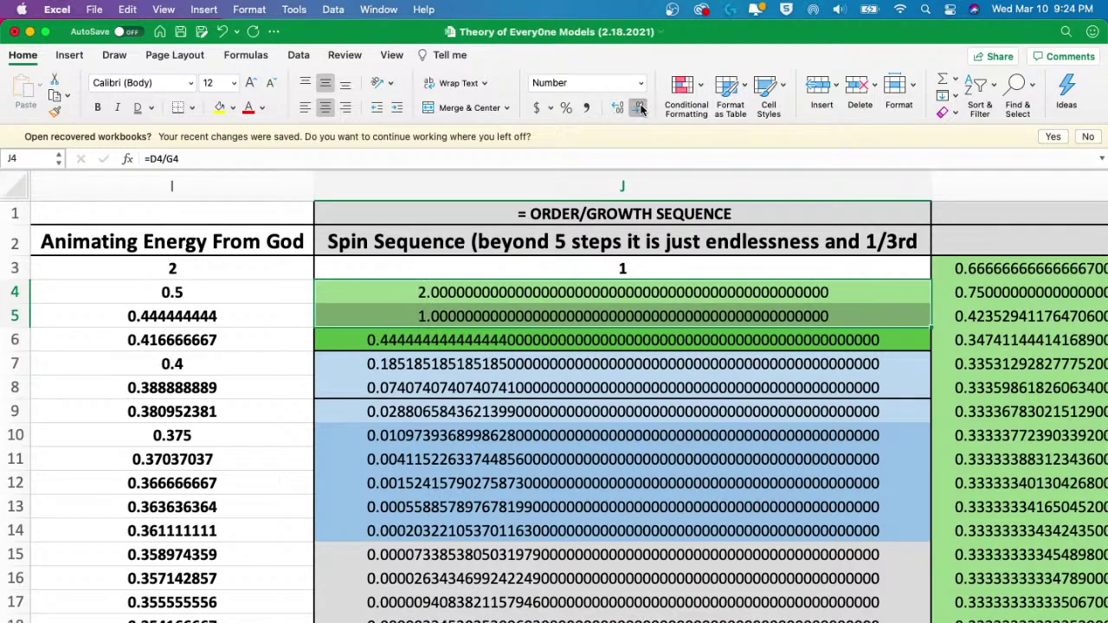
click(641, 108)
click(641, 108)
click(640, 108)
click(641, 108)
click(641, 109)
click(641, 108)
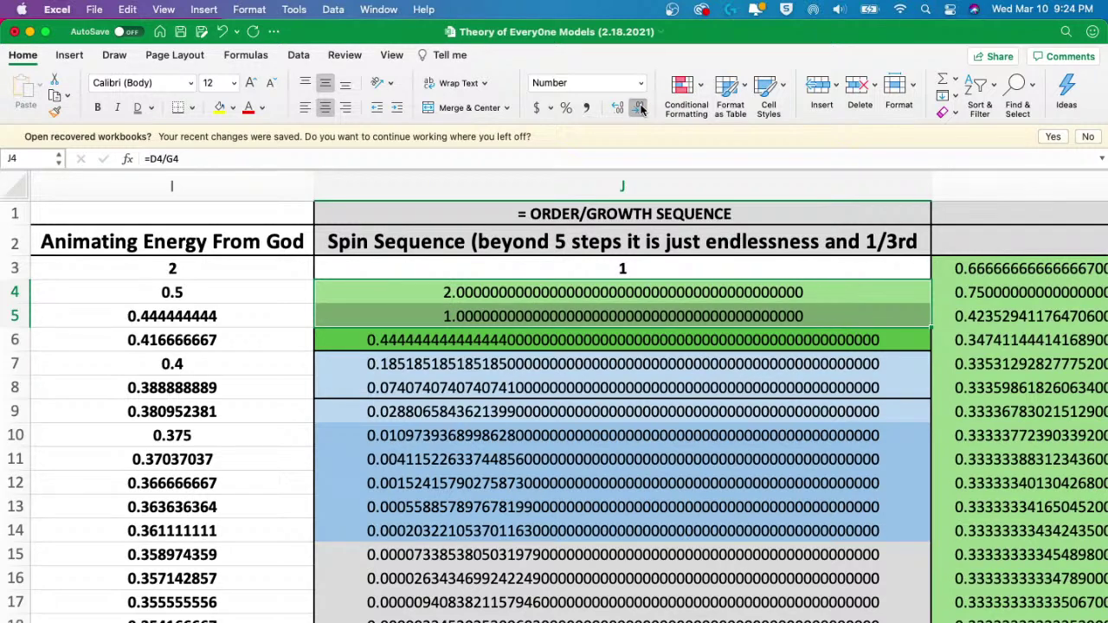
click(641, 109)
click(641, 108)
click(641, 109)
click(640, 108)
click(640, 109)
click(641, 108)
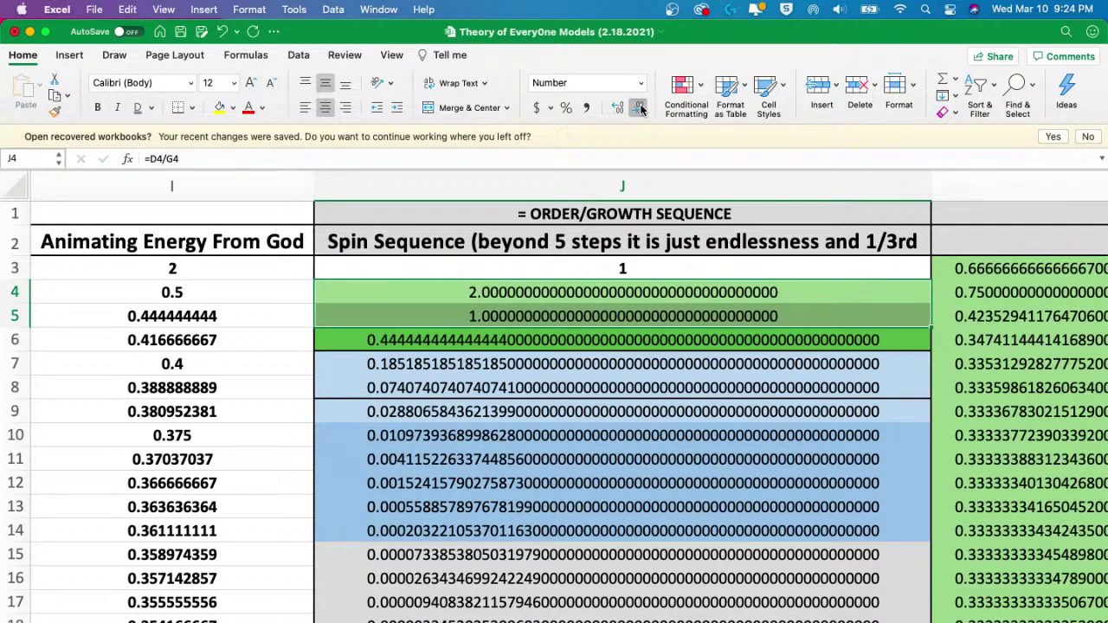
click(641, 108)
click(641, 108)
click(641, 108)
click(641, 109)
click(641, 108)
click(641, 108)
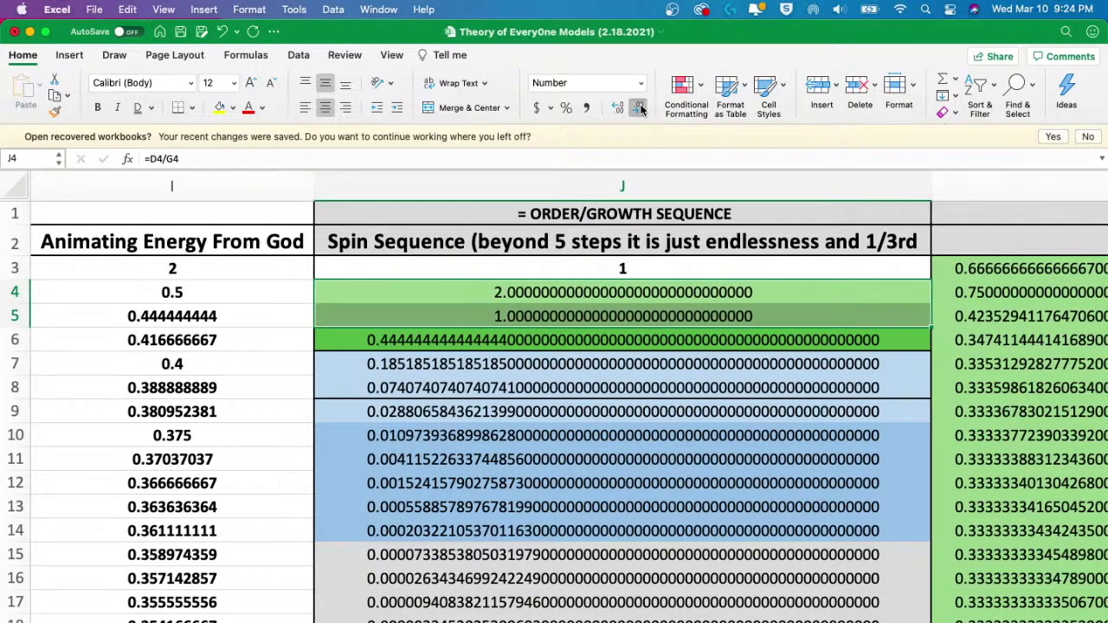
click(641, 109)
click(641, 108)
click(641, 109)
click(641, 109)
click(641, 109)
click(641, 108)
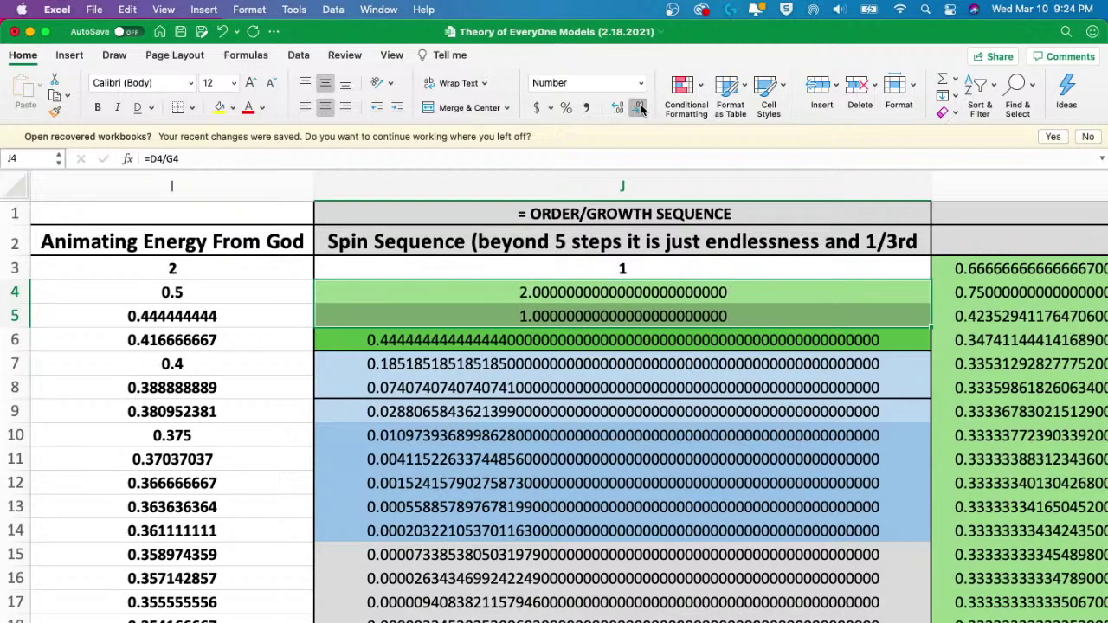
click(641, 109)
click(640, 108)
click(641, 109)
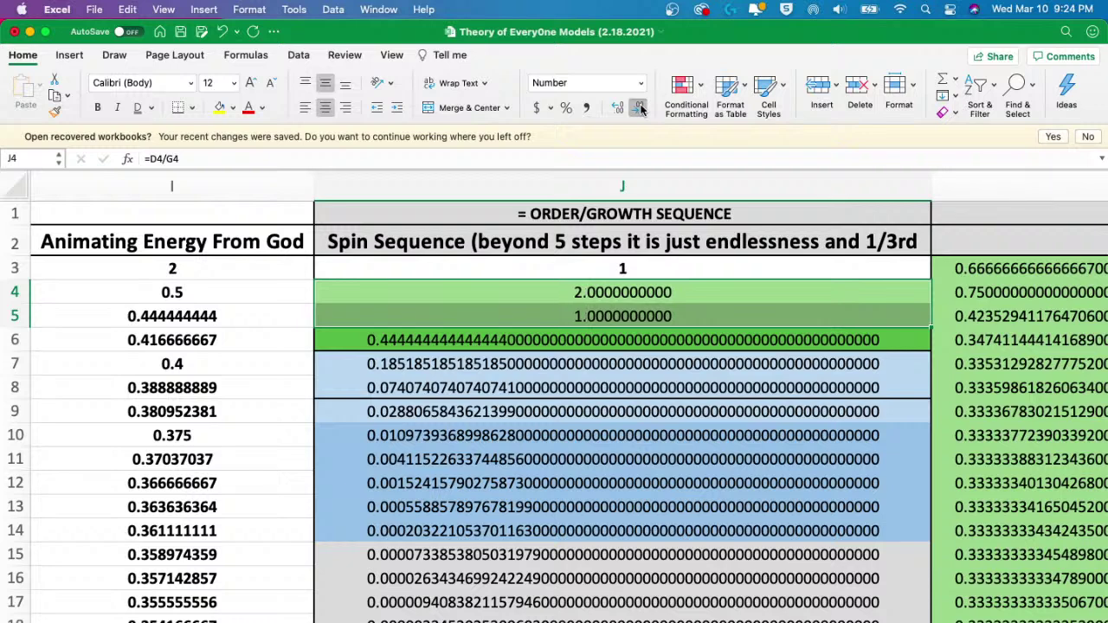
click(640, 108)
click(641, 109)
click(641, 109)
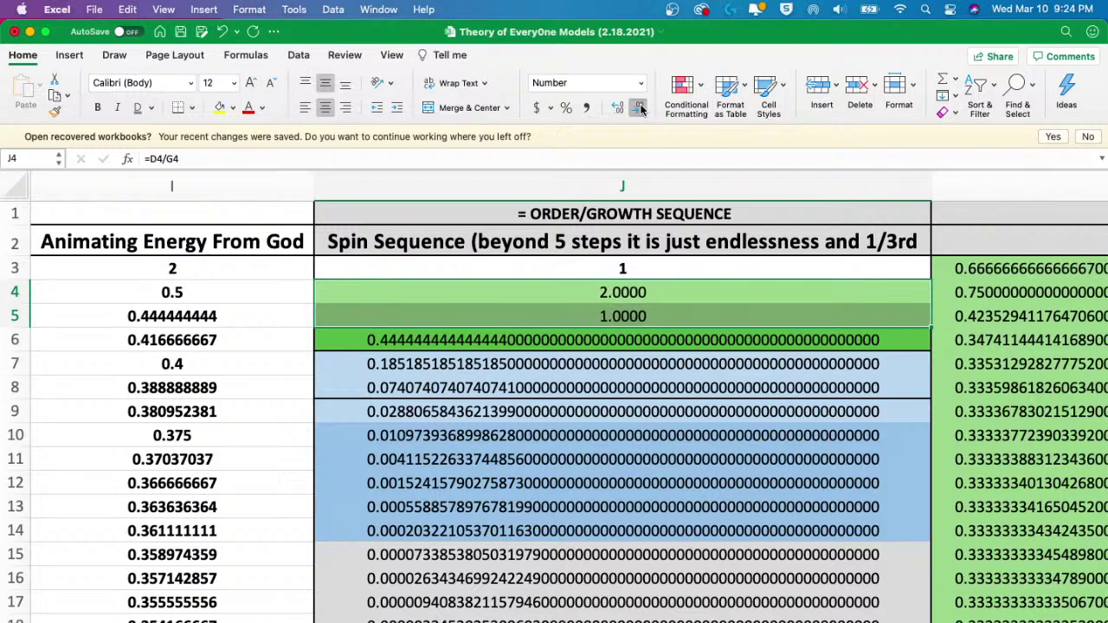
click(640, 109)
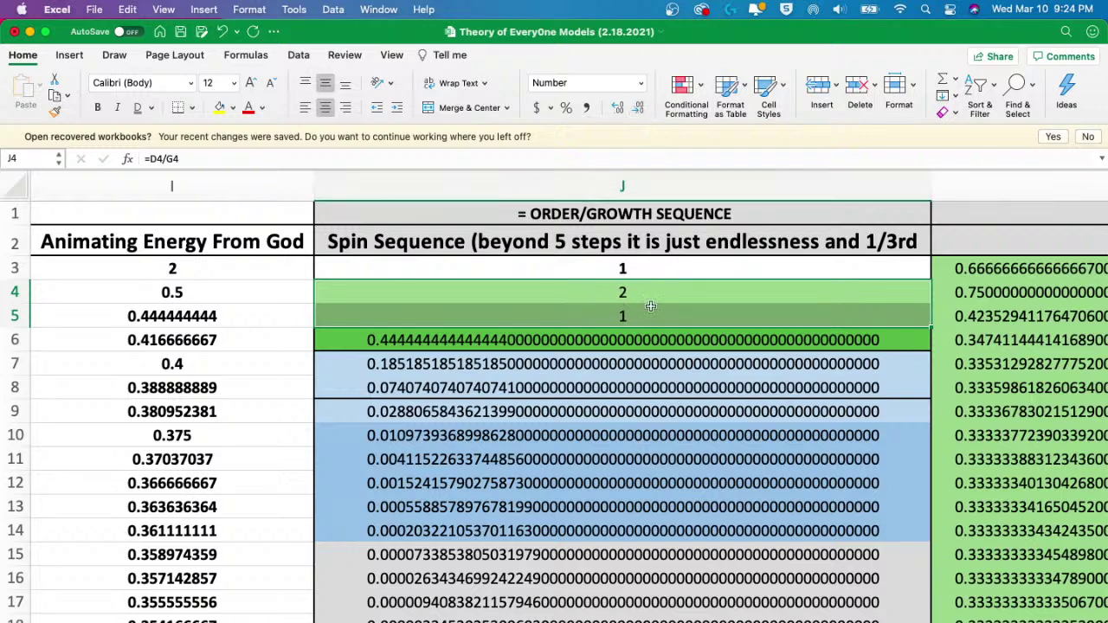
- Review the first Spin Sequence values from J3 to J6 one by one
click(647, 342)
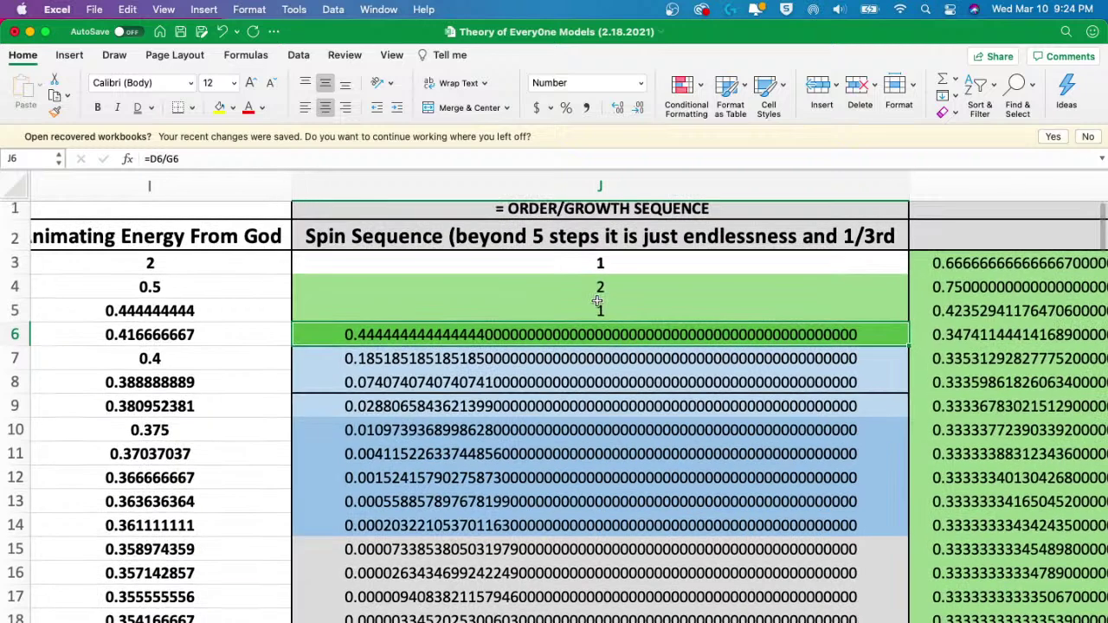
scroll(606, 299, right, 1)
scroll(606, 298, down, 1)
click(581, 256)
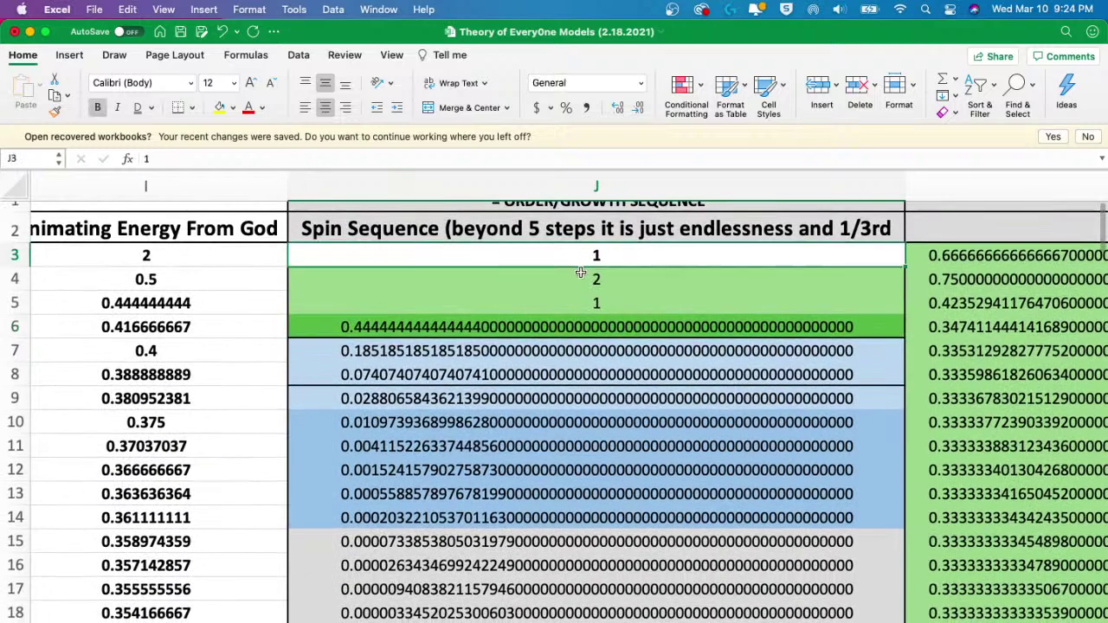
click(581, 276)
click(589, 304)
shift+click(583, 261)
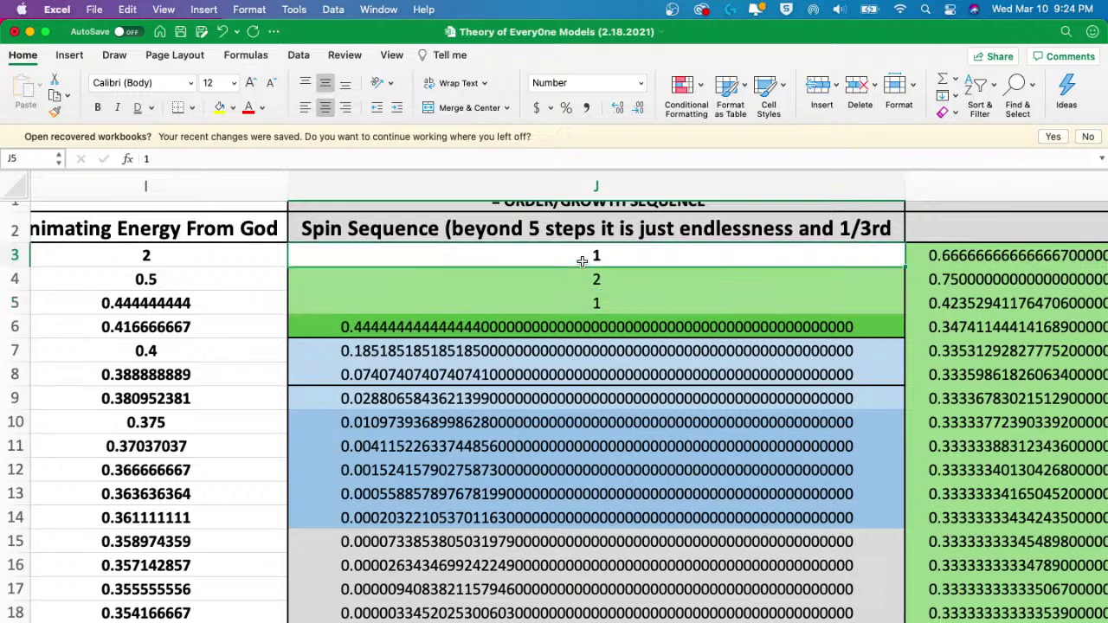
click(582, 275)
- Examine the Spin Sequence value in J6 up close and compare it with the neighbouring Animating Energy From God column
click(460, 326)
scroll(459, 324, up, 3)
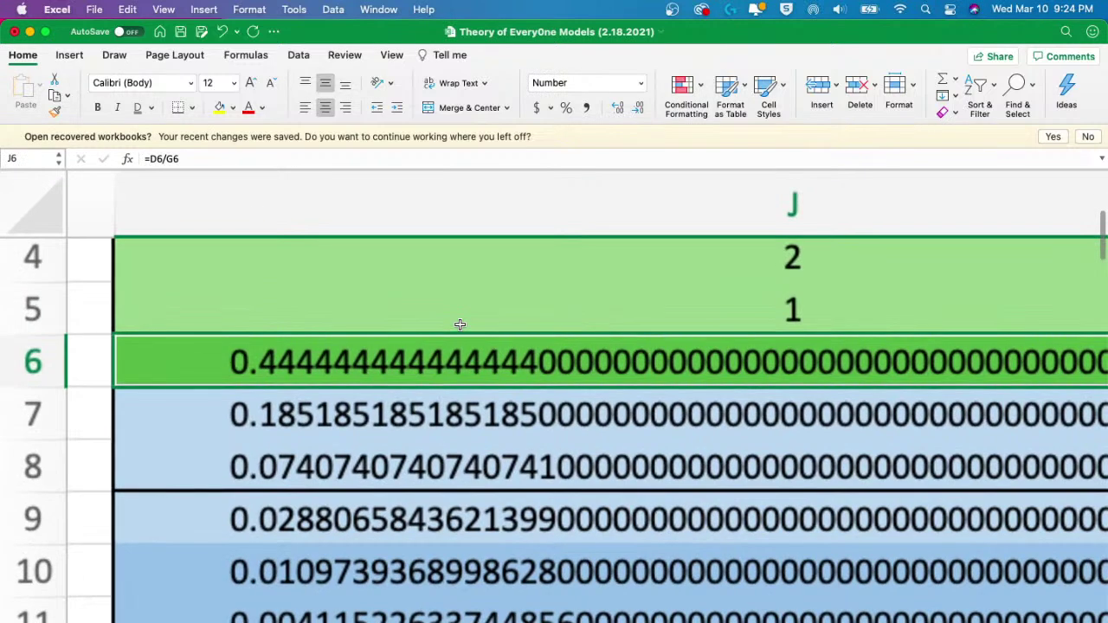
scroll(460, 325, left, 5)
scroll(460, 327, right, 4)
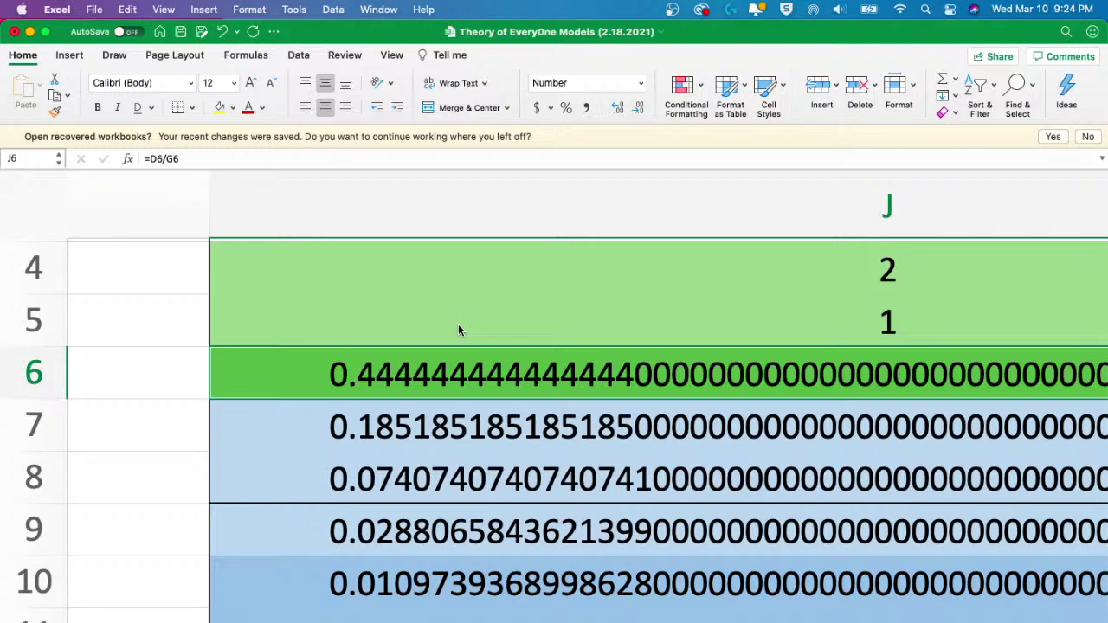
scroll(453, 327, down, 5)
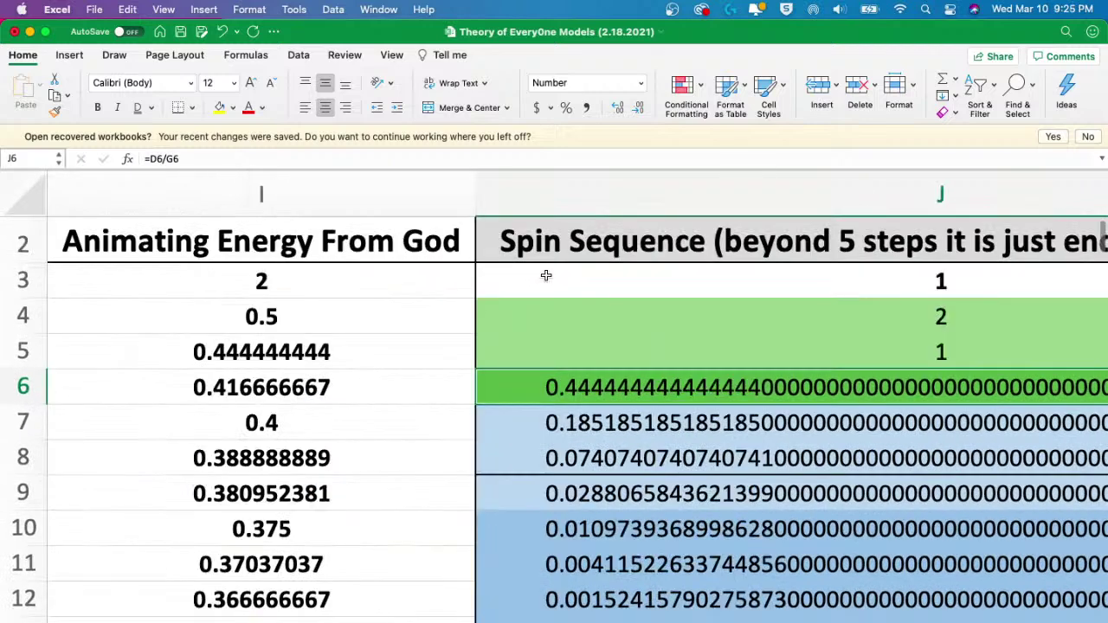
- Go through the Spin Sequence in groups, highlighting J3:J5, J6, the blue cells from J7 and J10:J14
click(546, 281)
drag(538, 334, 537, 347)
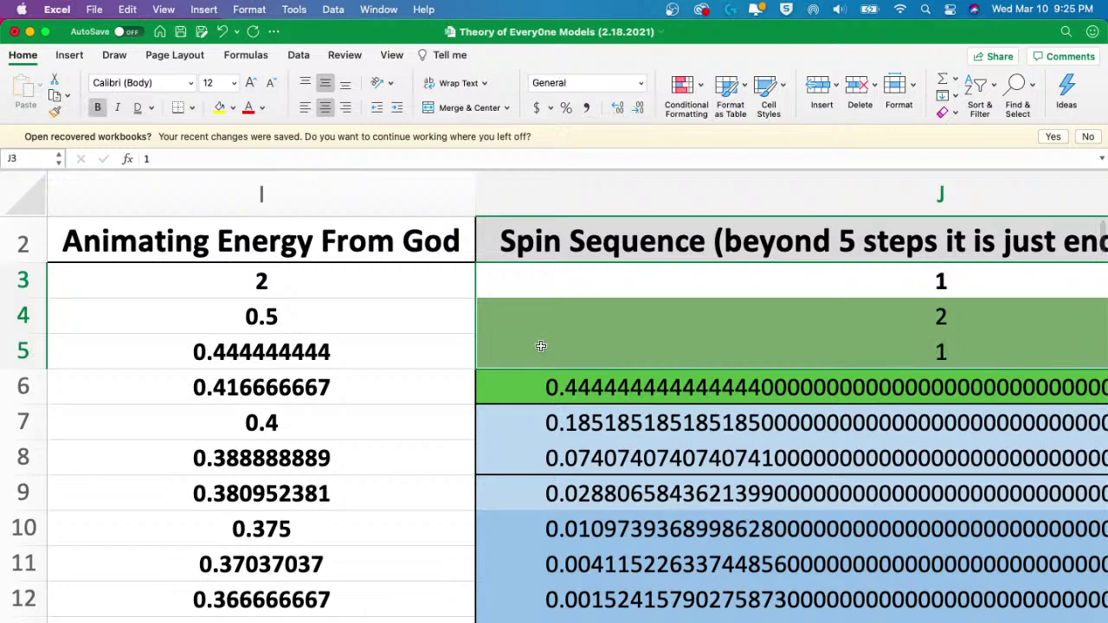
scroll(554, 340, right, 5)
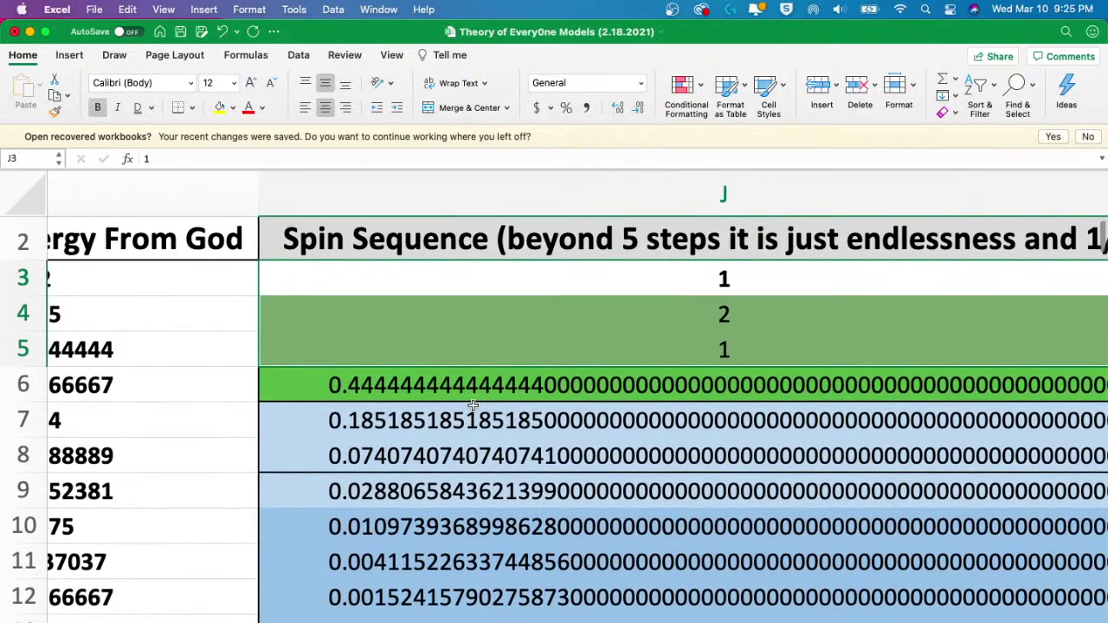
click(431, 395)
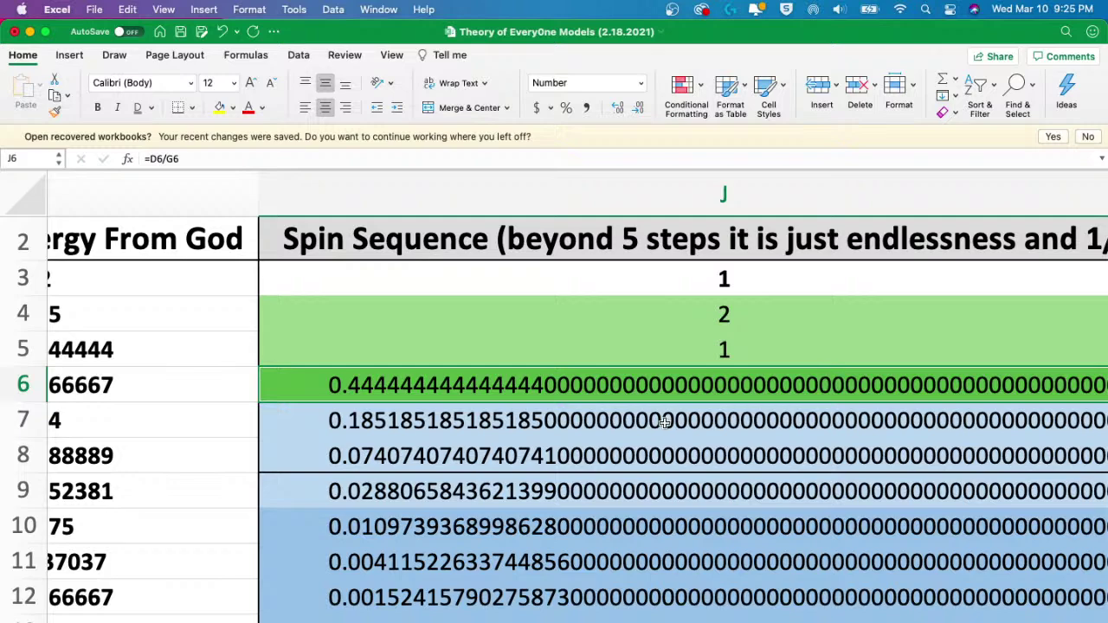
scroll(515, 359, down, 5)
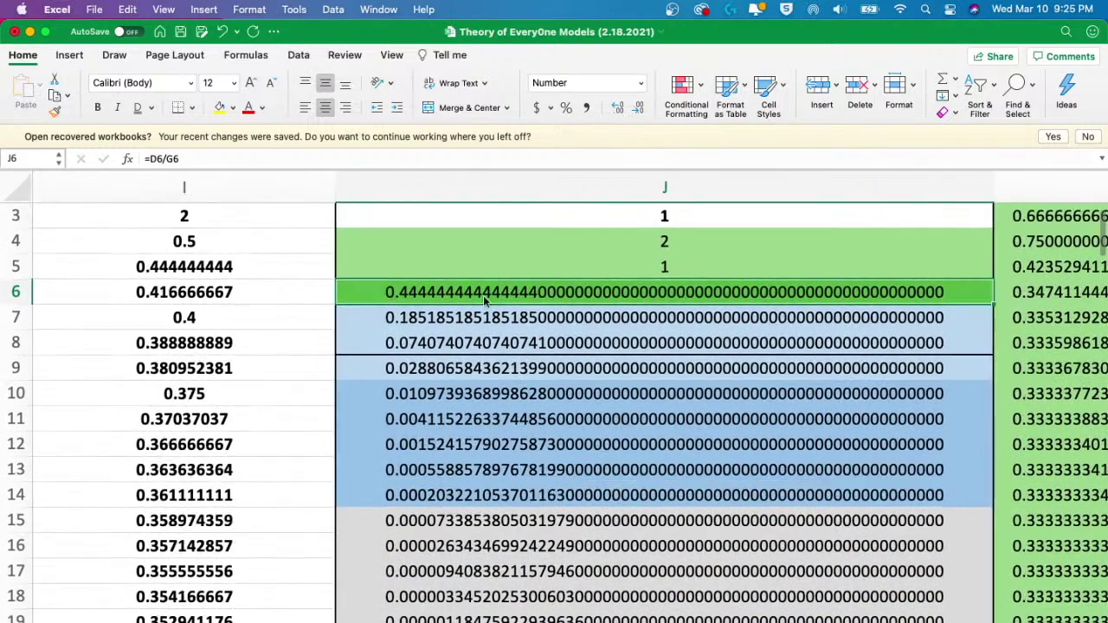
drag(472, 317, 457, 433)
click(439, 394)
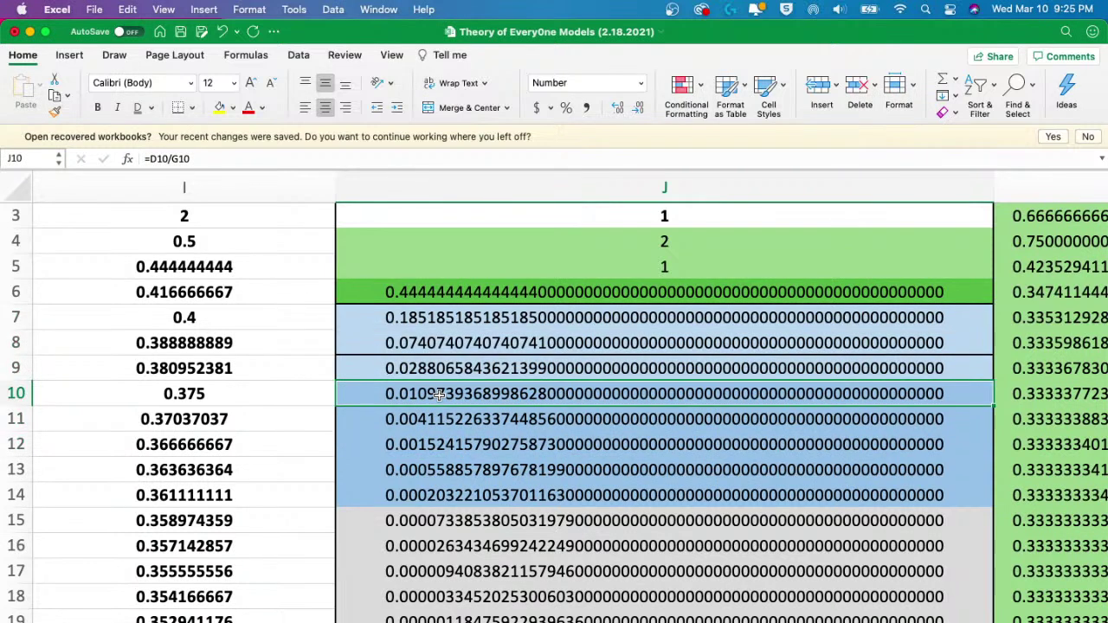
drag(439, 394, 439, 495)
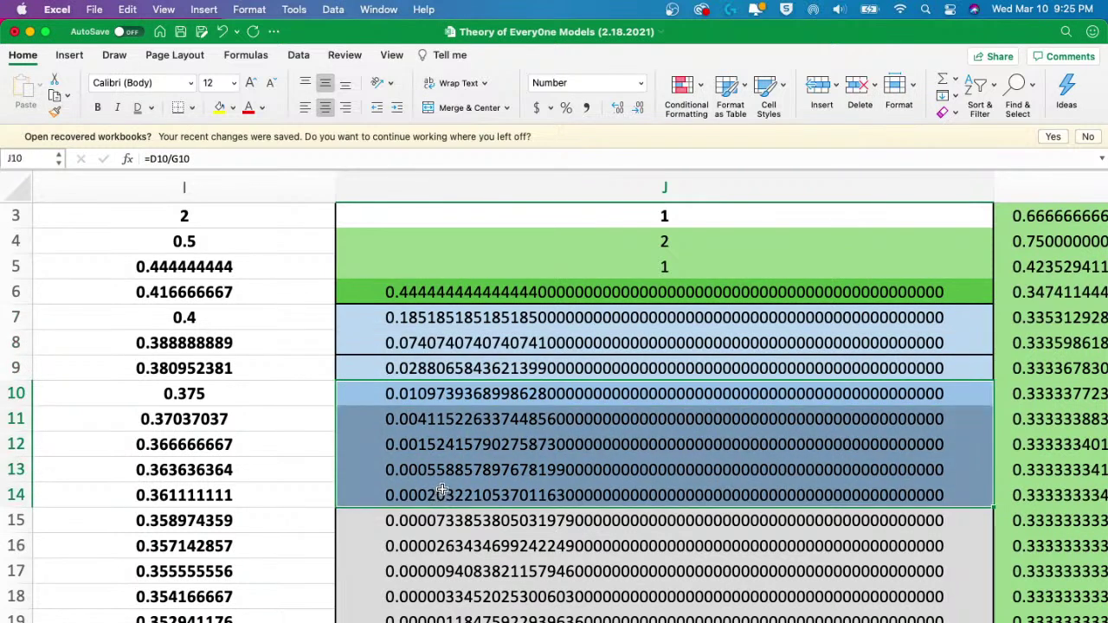
- Select the Spin Sequence from J10 and from J15 down to the end of the data and inspect its last values
key(ctrl+shift+Down)
scroll(442, 491, up, 10)
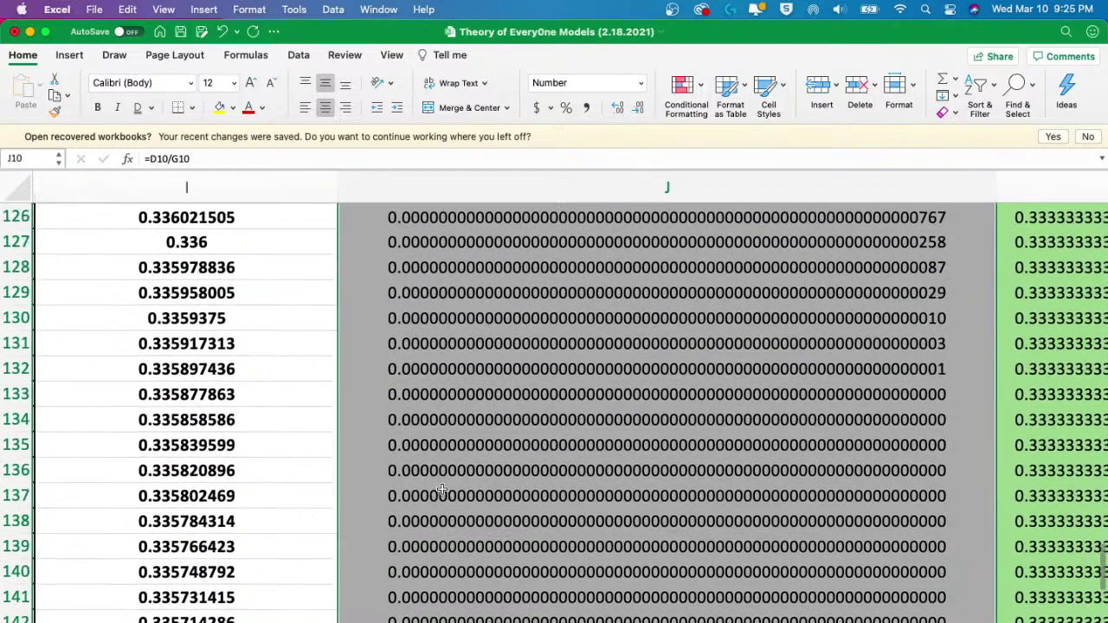
scroll(441, 491, up, 15)
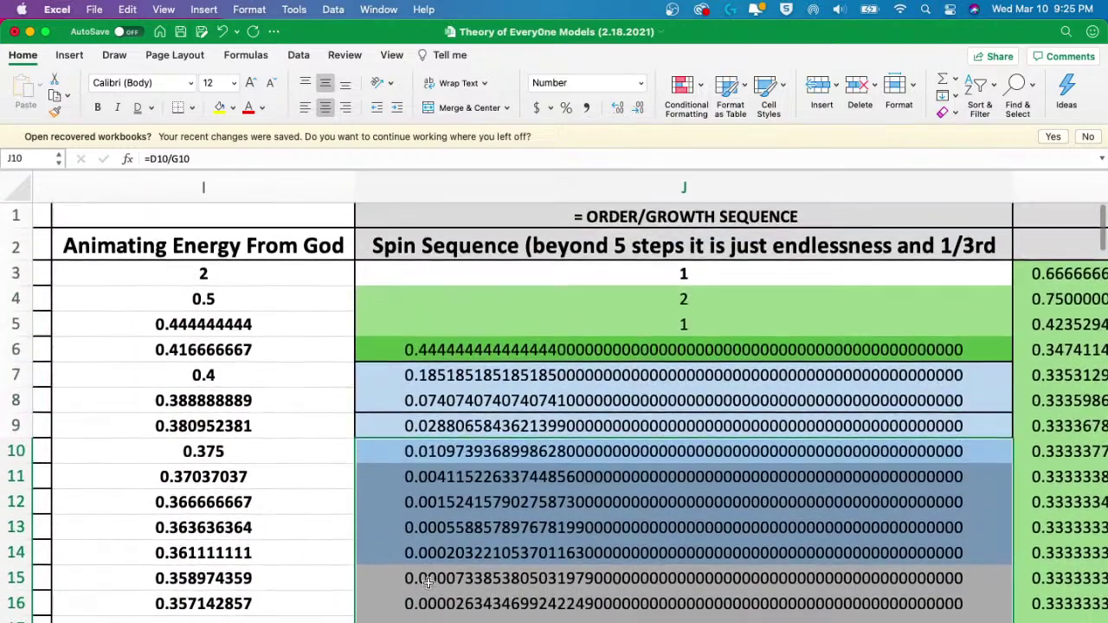
click(428, 582)
key(ctrl+shift+Down)
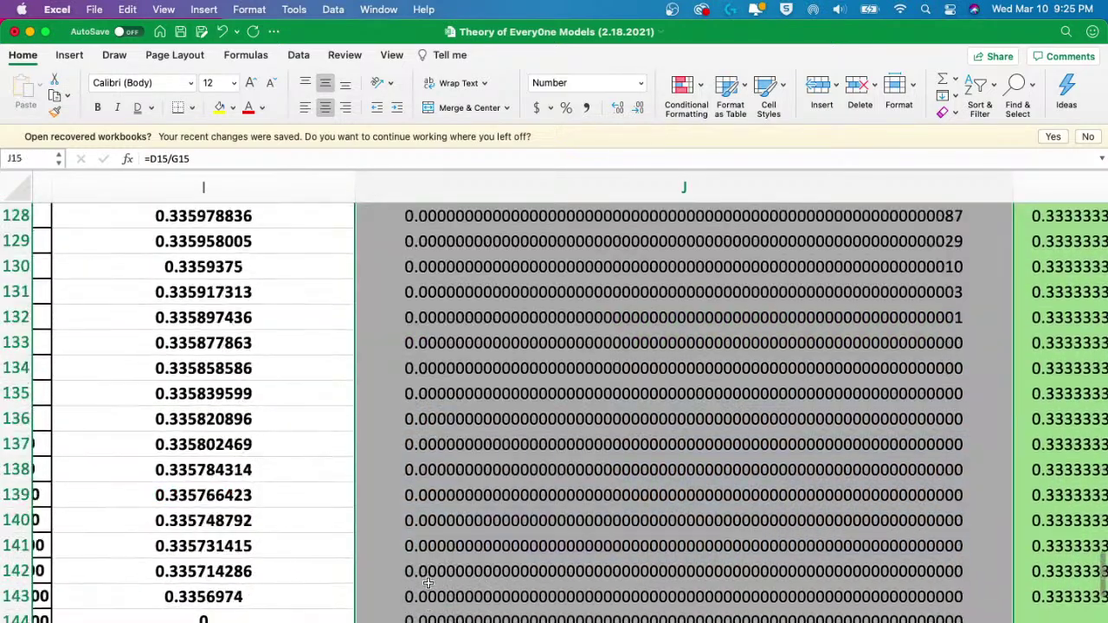
scroll(428, 584, down, 5)
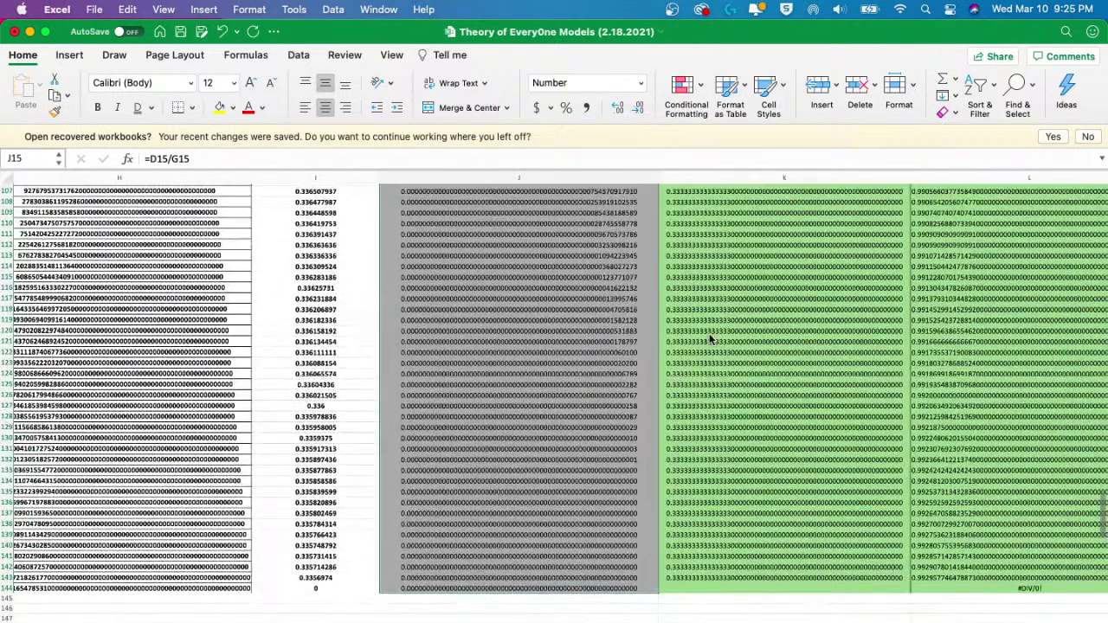
- Examine the ratios in column K beside the Spin Sequence, from the first rows down to K143
click(710, 339)
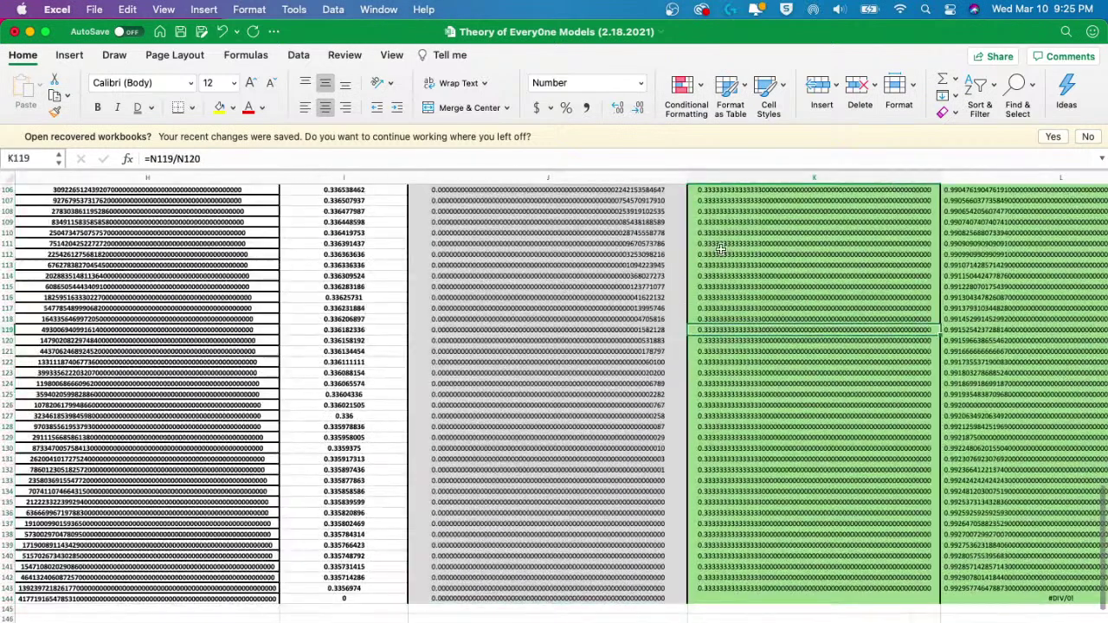
click(722, 257)
key(ctrl+Up)
click(721, 256)
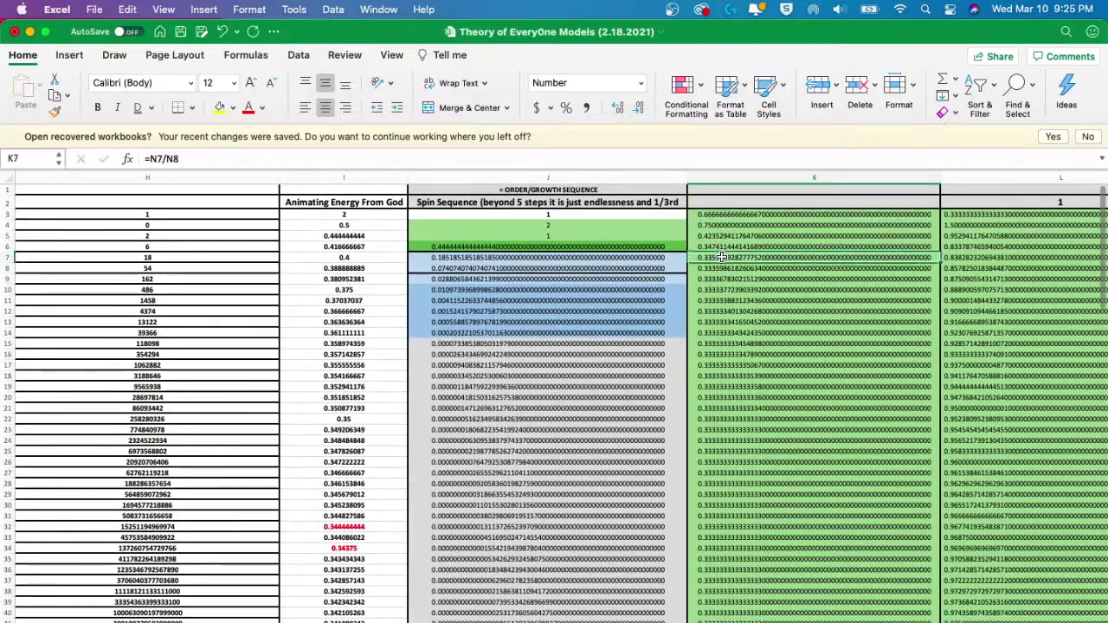
key(ctrl+Down)
scroll(737, 283, up, 15)
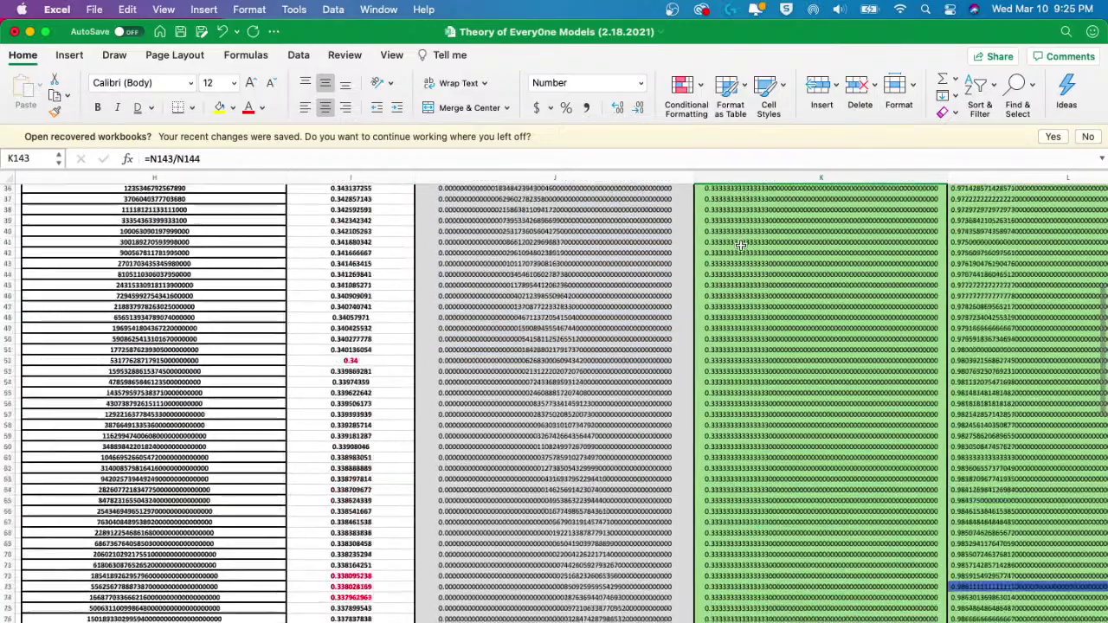
scroll(737, 290, up, 5)
scroll(737, 297, up, 3)
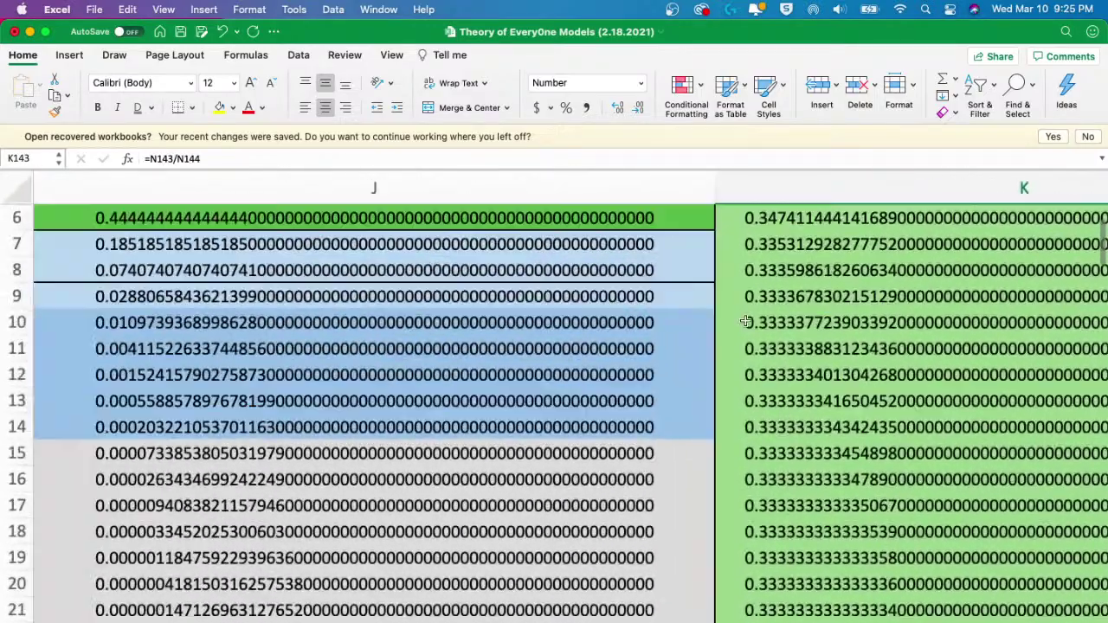
- Open the formula in K13 to trace the column N values it divides, and leave it without editing
double_click(821, 410)
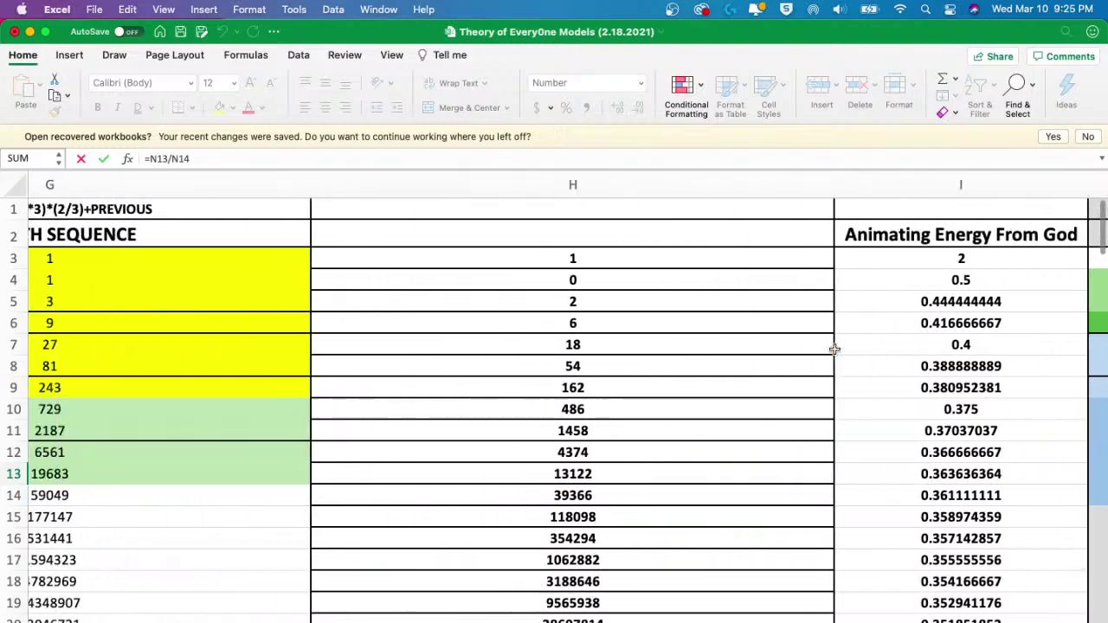
scroll(834, 349, right, 10)
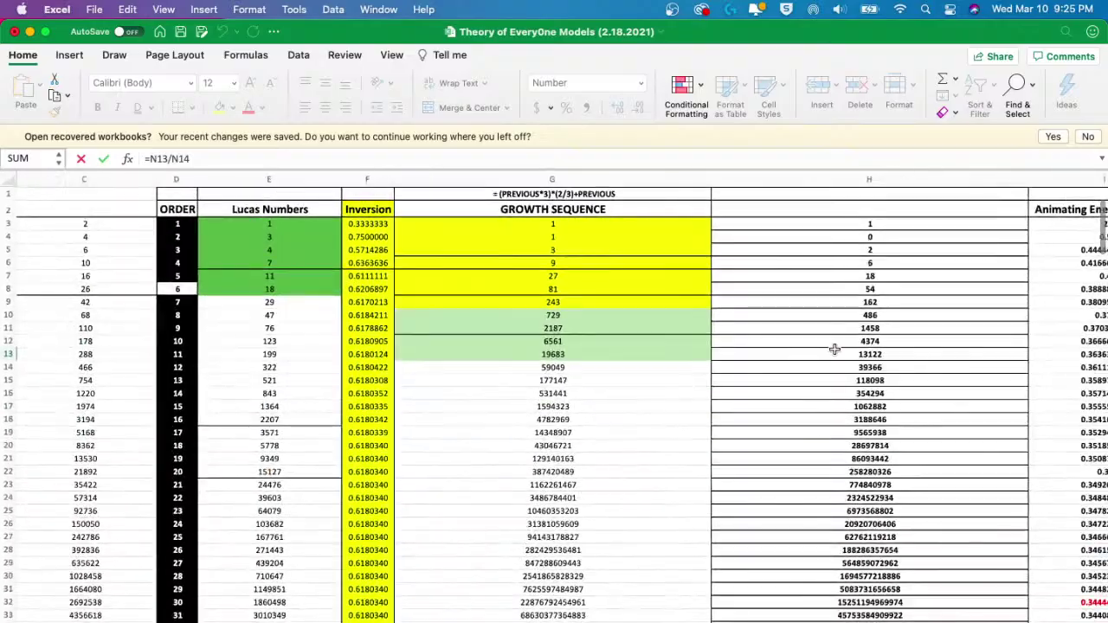
scroll(834, 349, right, 5)
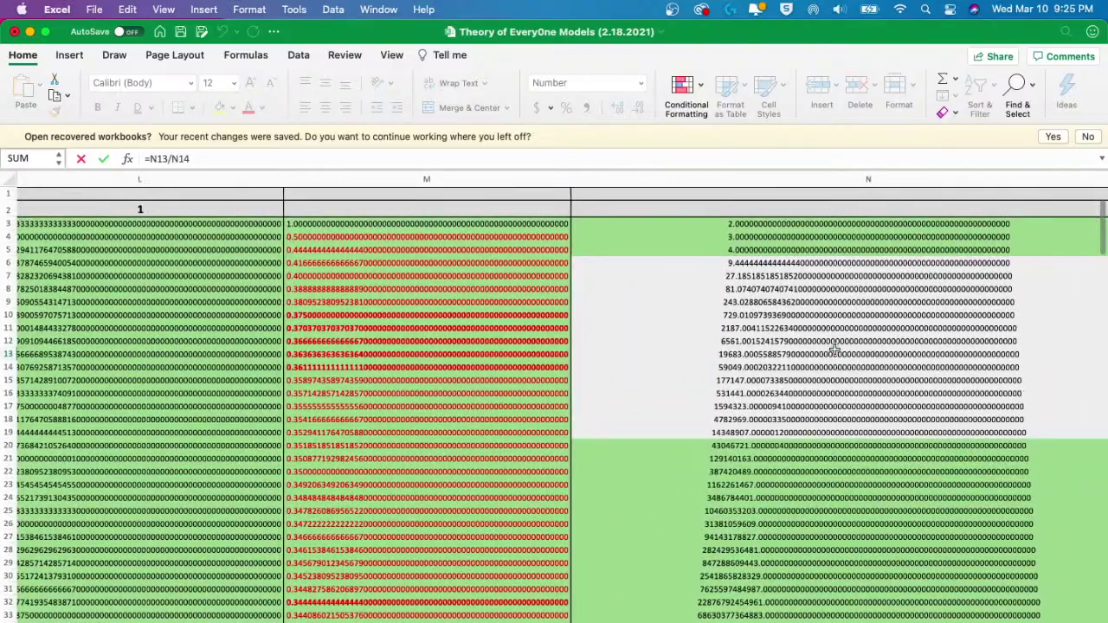
scroll(834, 349, right, 2)
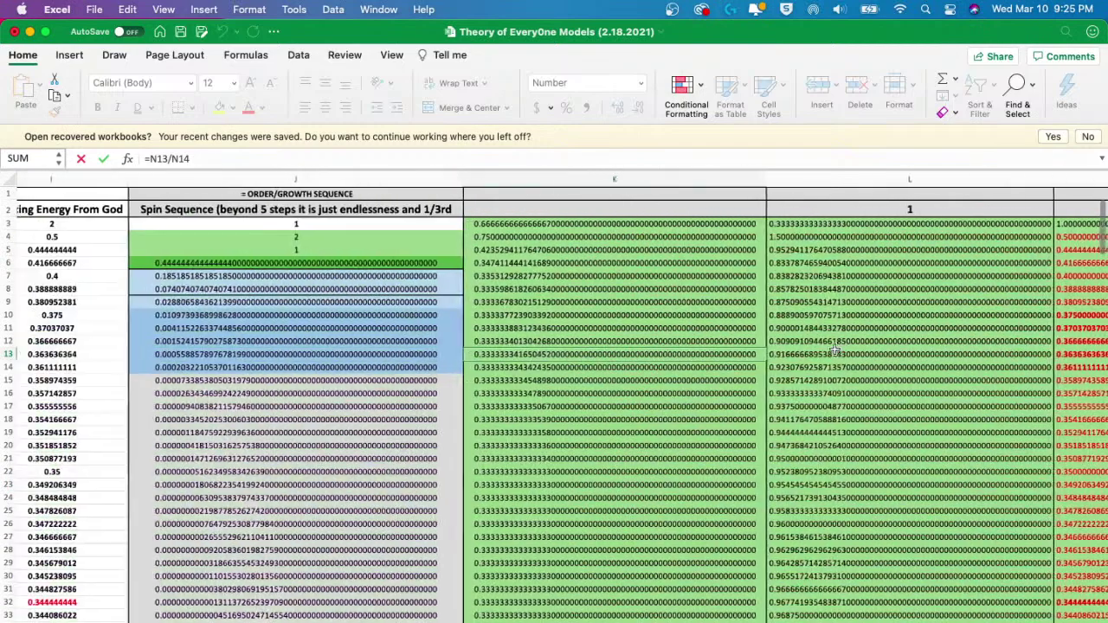
key(Escape)
scroll(547, 308, left, 4)
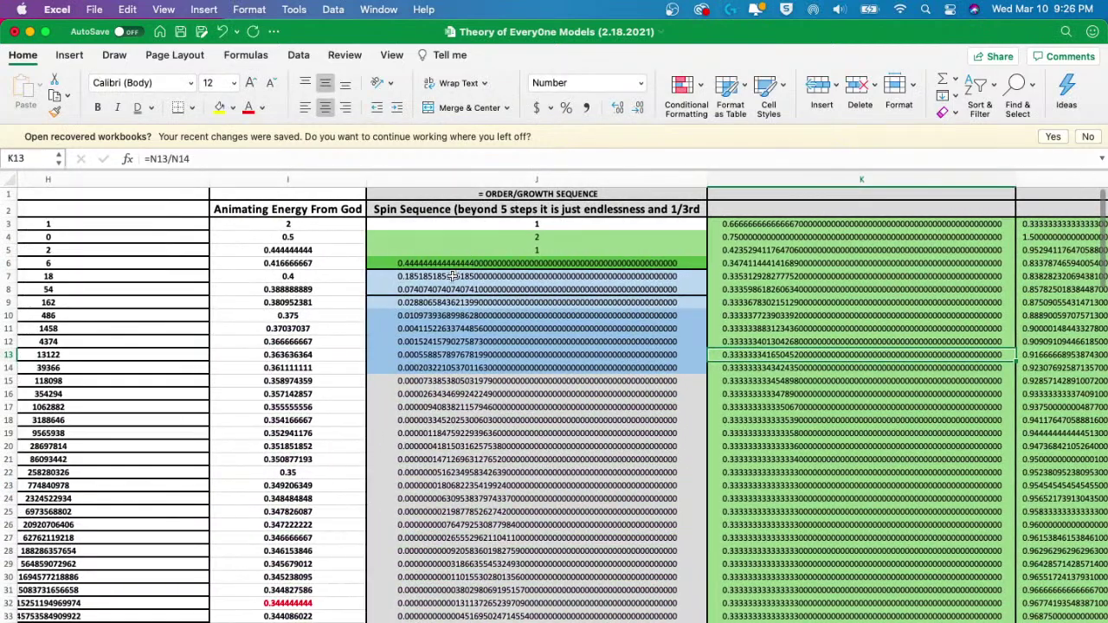
- Inspect the Spin Sequence downward from J7 and from J6, extending the selection past the end of the data
click(452, 276)
scroll(452, 276, down, 20)
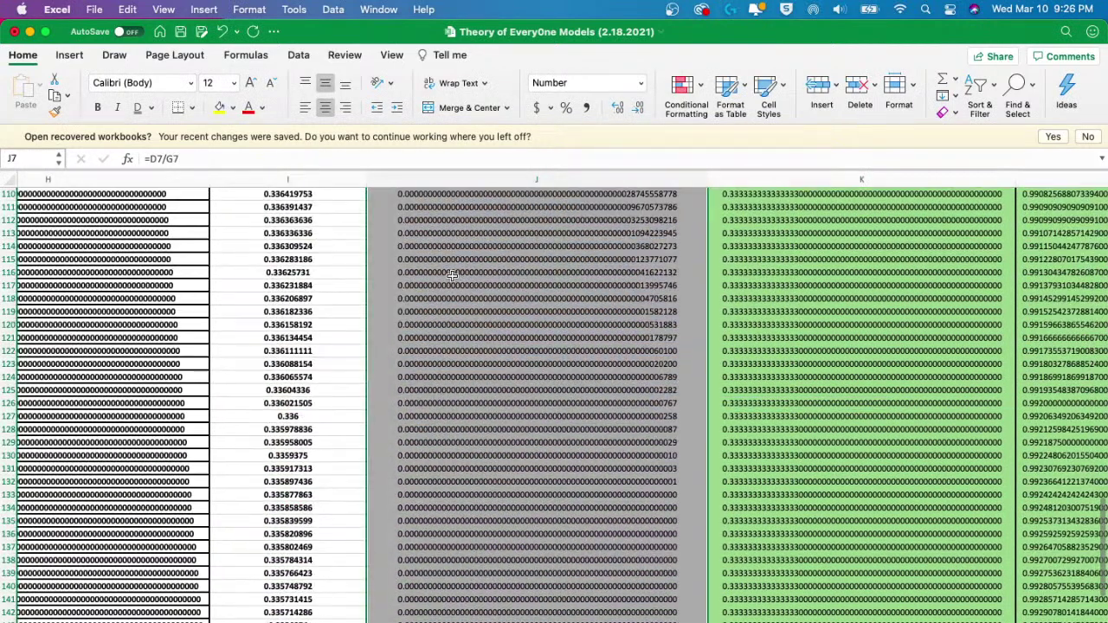
key(super+z)
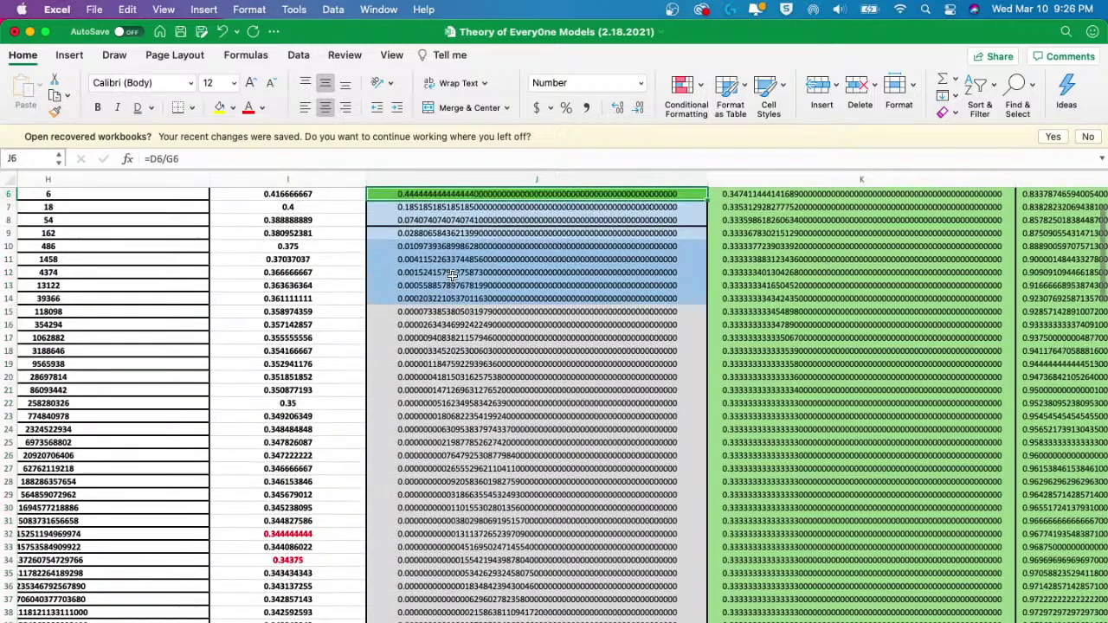
key(super+shift+Down)
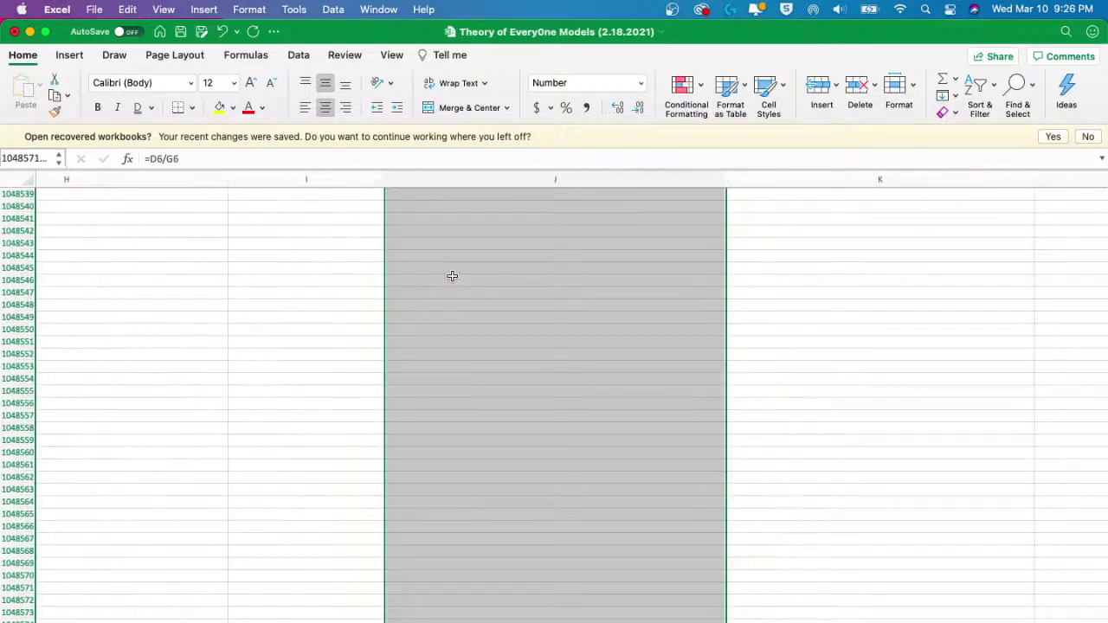
scroll(452, 276, up, 20)
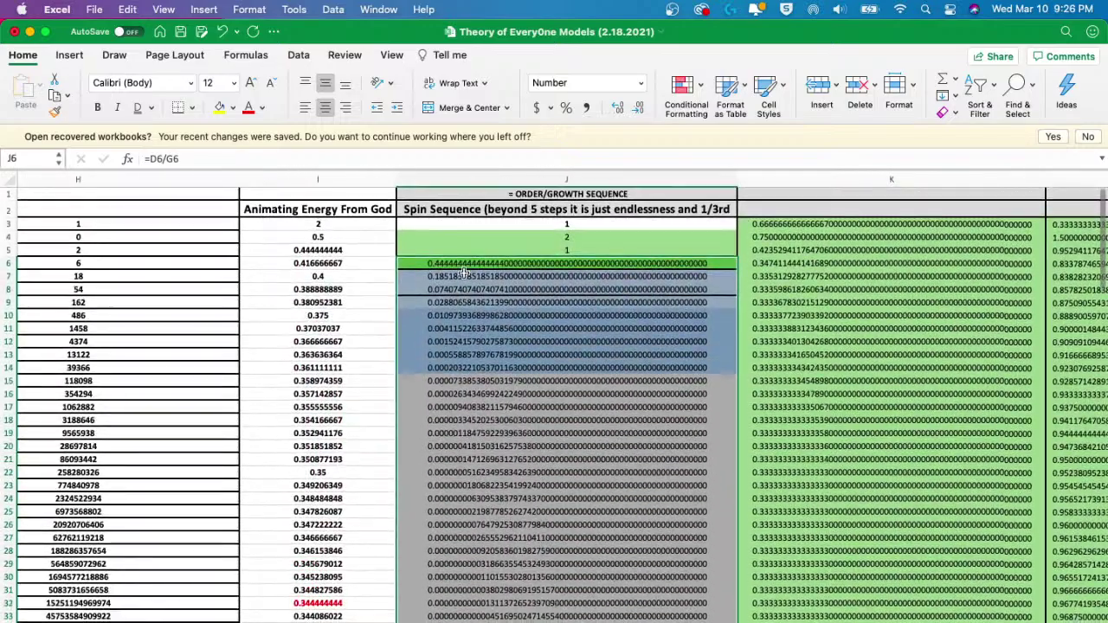
- Select the Spin Sequence from J7 to its end and check the formulas in J8 and J9
click(464, 274)
key(super+shift+Down)
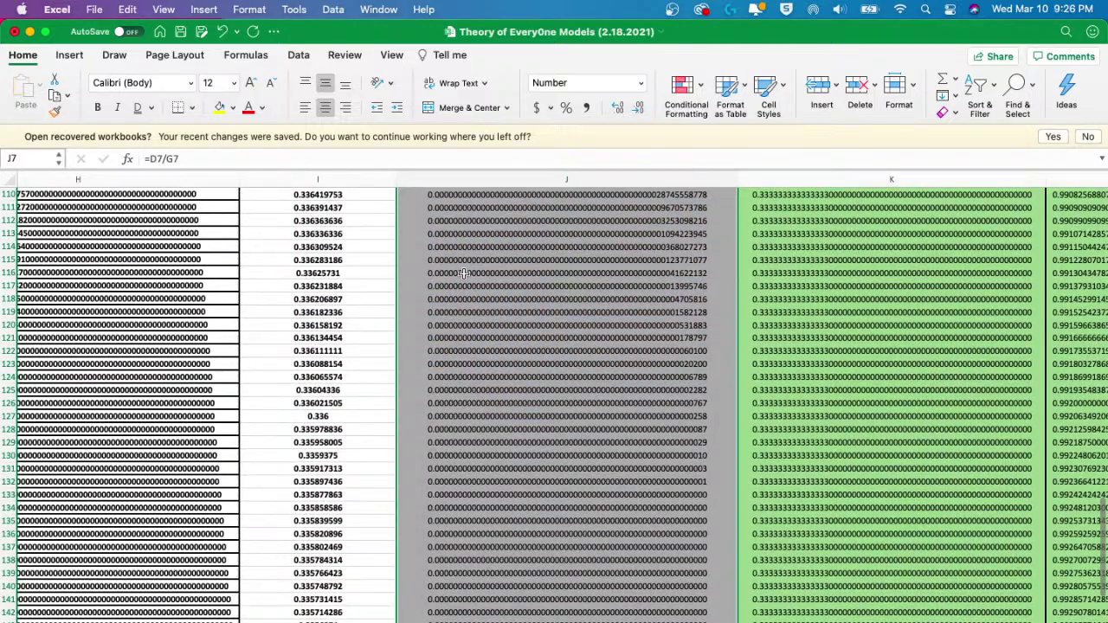
key(Return)
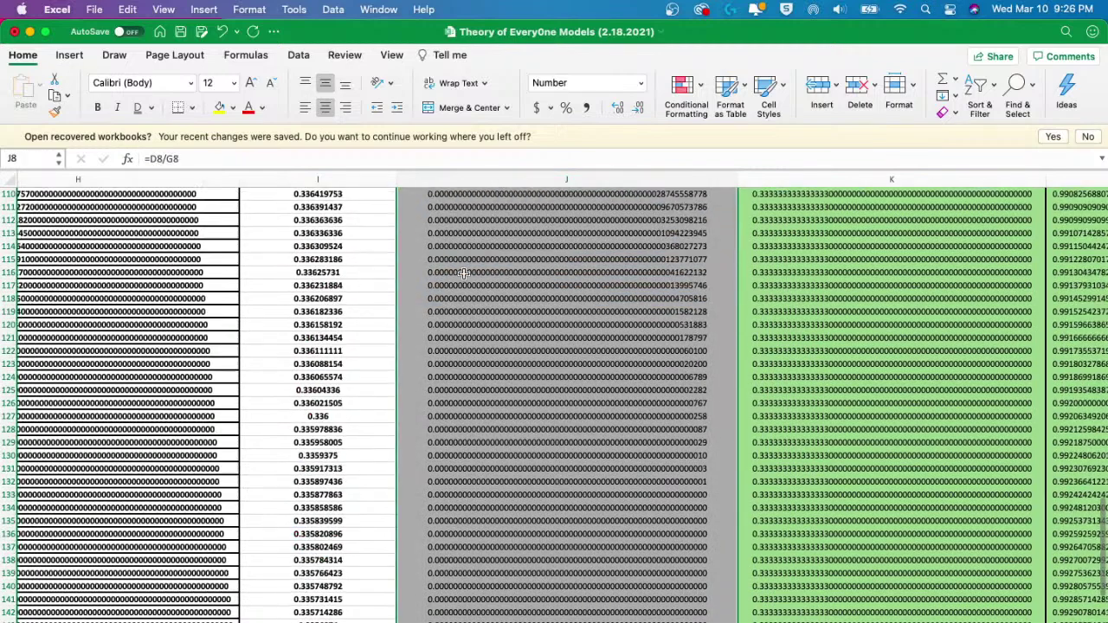
key(Return)
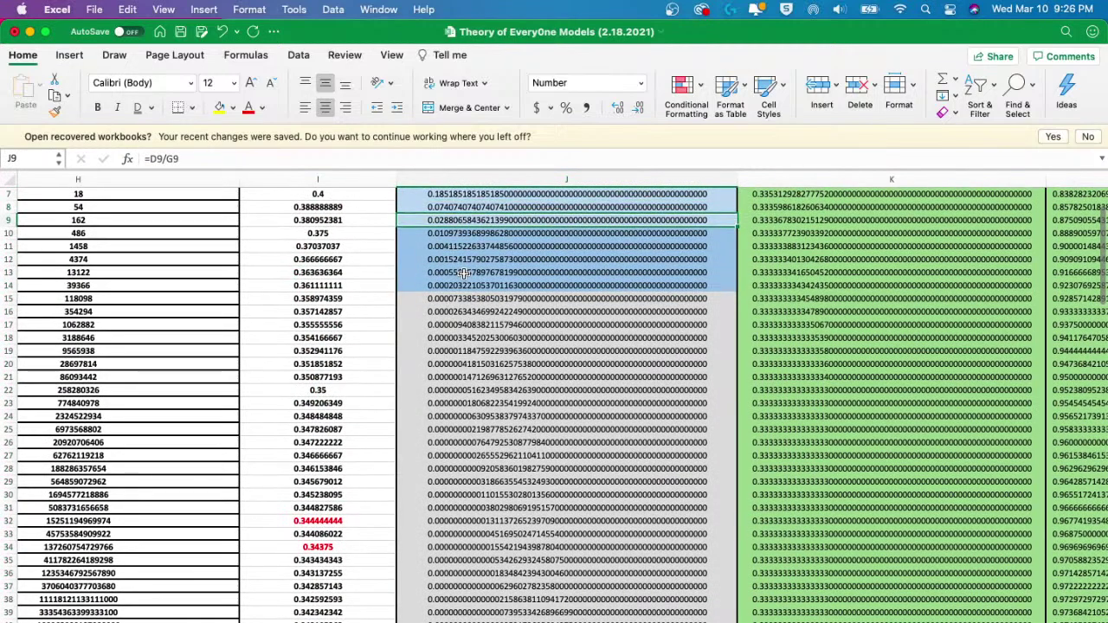
key(super+shift+Down)
scroll(465, 273, up, 20)
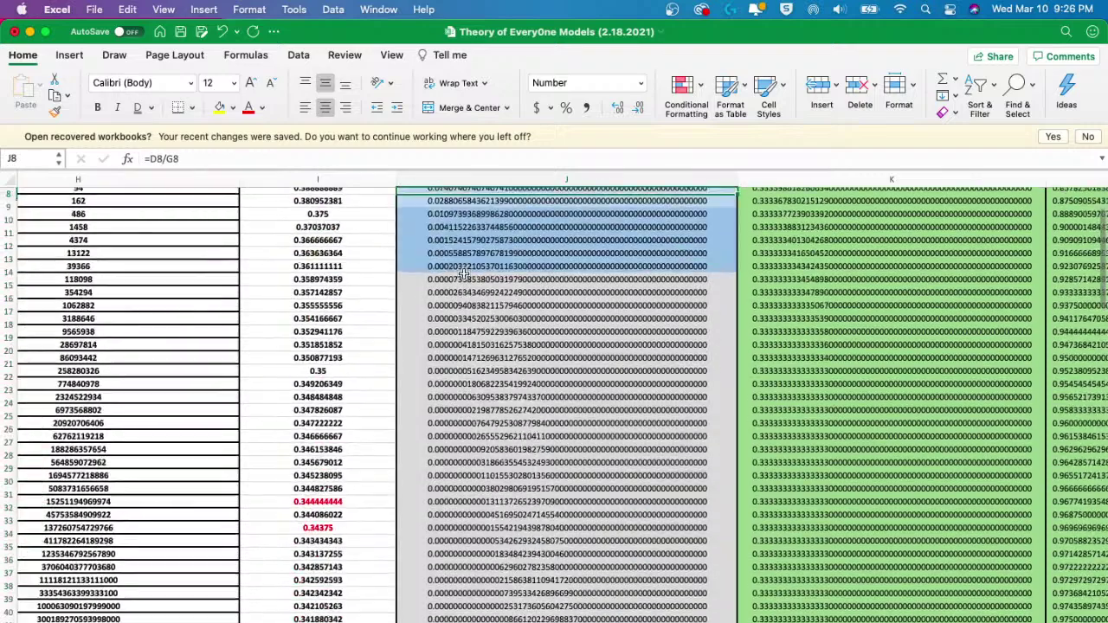
- Check J7, view the Spin Sequence from J10 to its last rows, and return to the column's formula label in J1
click(467, 263)
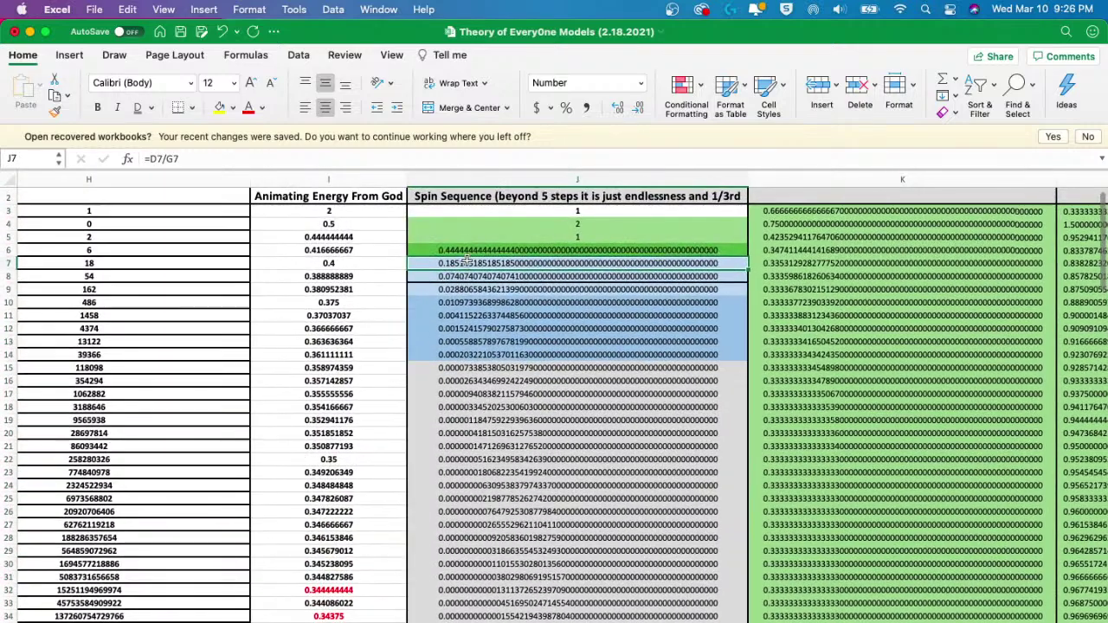
click(442, 302)
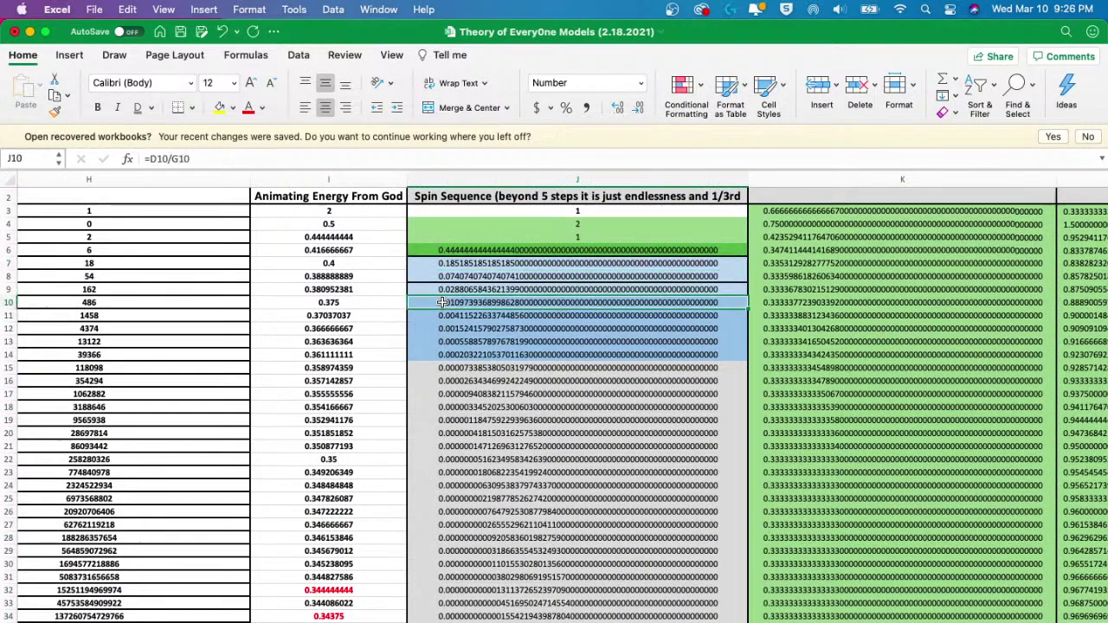
key(ctrl+shift+Down)
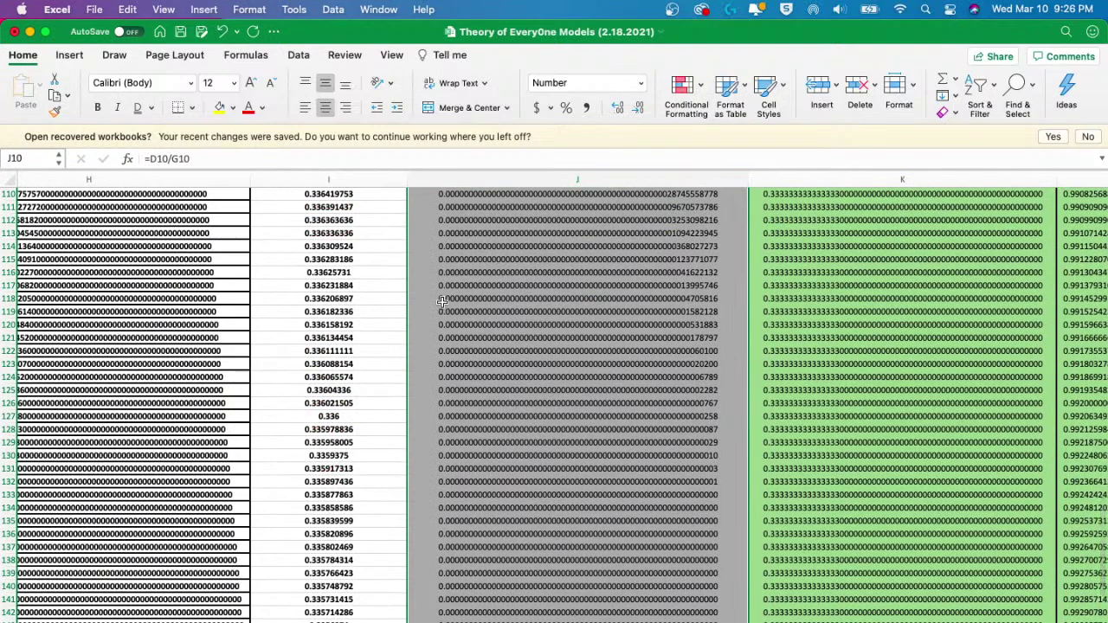
key(ctrl+Up)
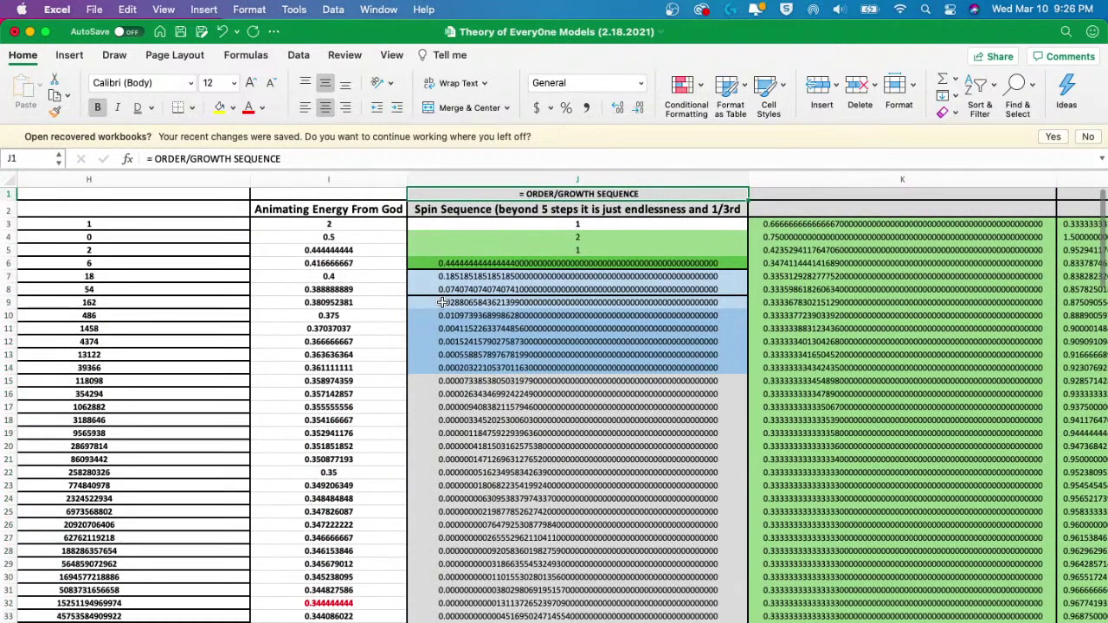
- Highlight the whole Spin Sequence from J6 to the last row, and single out the first grey value in J15
click(466, 277)
key(Up)
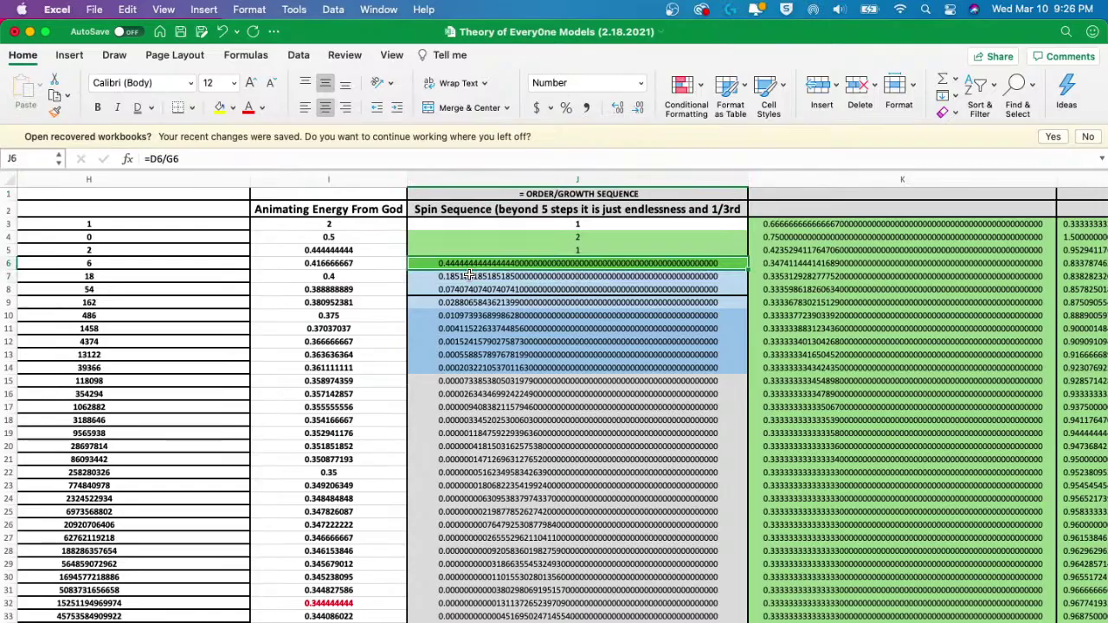
key(ctrl+shift+Down)
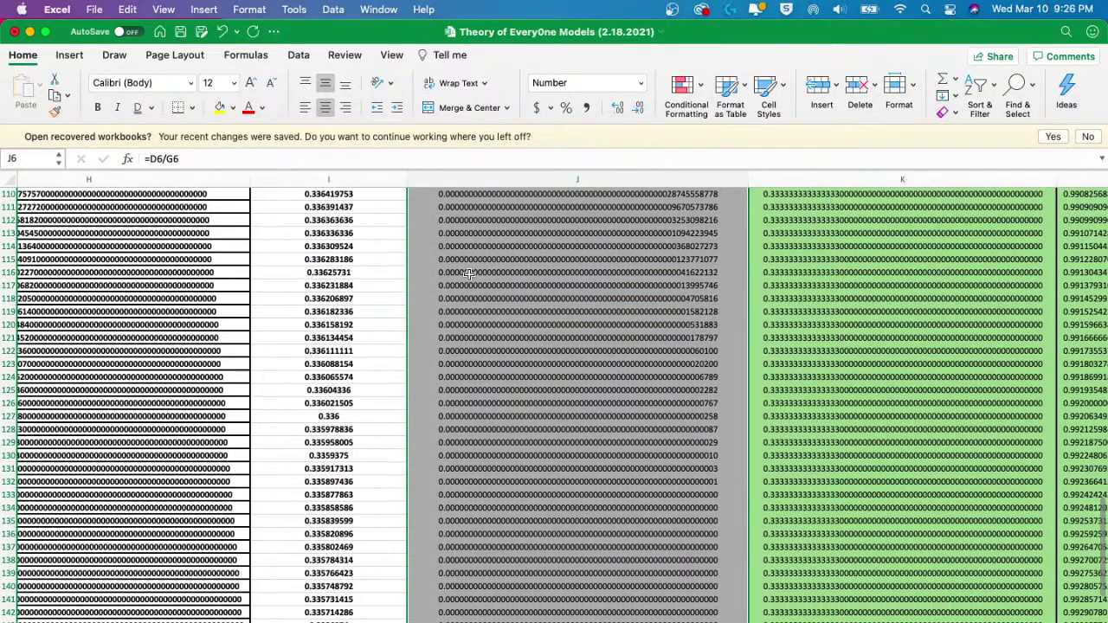
scroll(467, 274, up, 20)
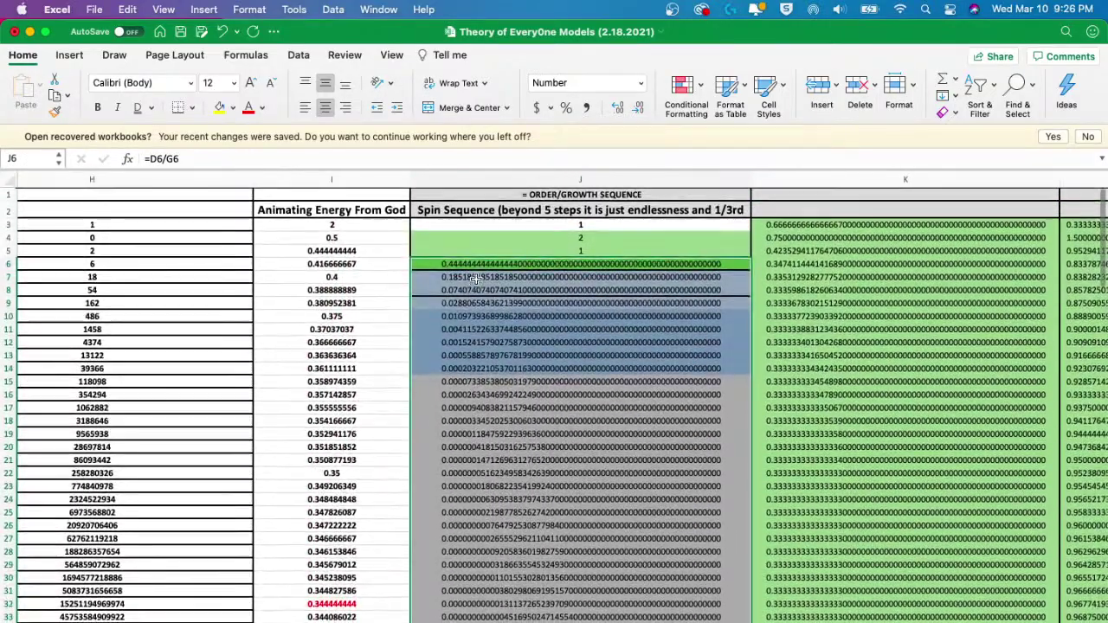
click(448, 380)
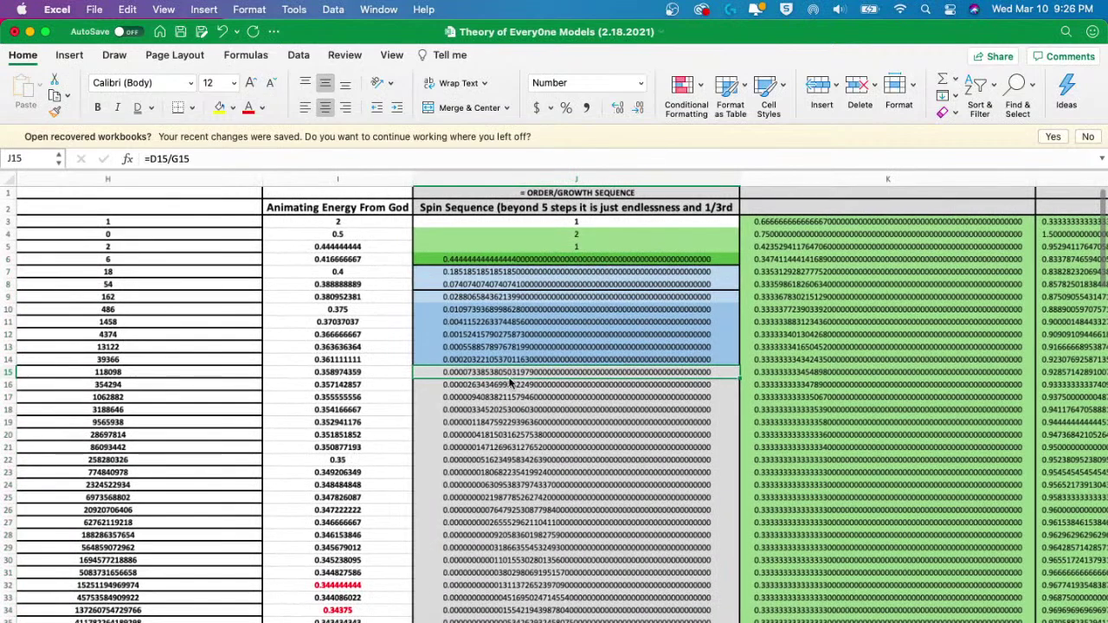
- Select the Spin Sequence from J15 and from J10 down to its last rows, returning to the label in J1
scroll(510, 382, right, 2)
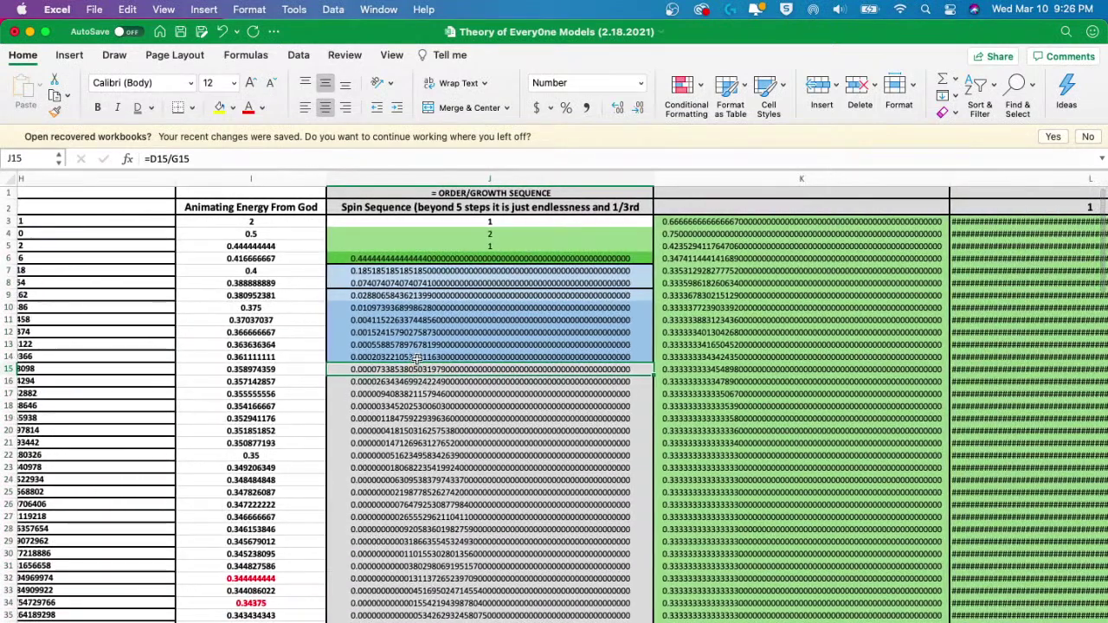
key(super+shift+Down)
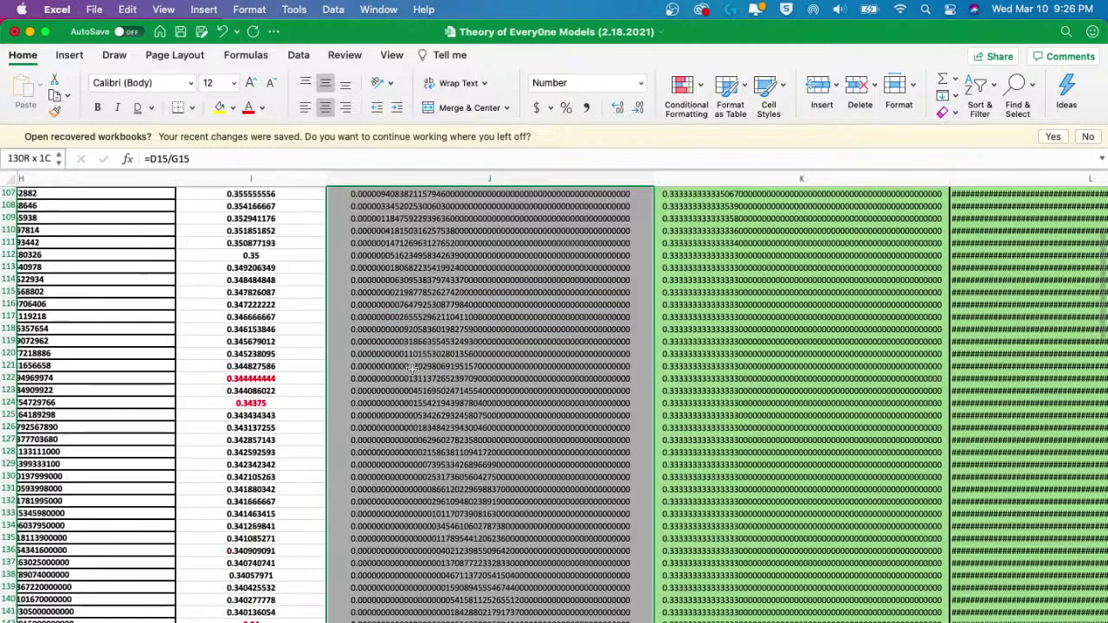
key(super+d)
key(super+Up)
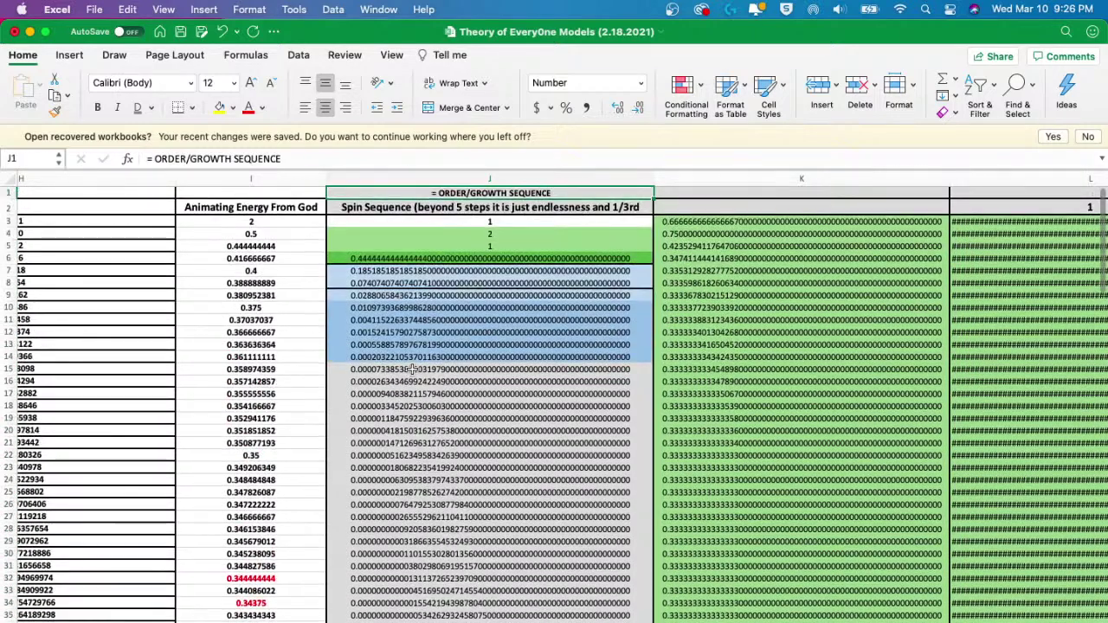
click(399, 305)
key(super+shift+Down)
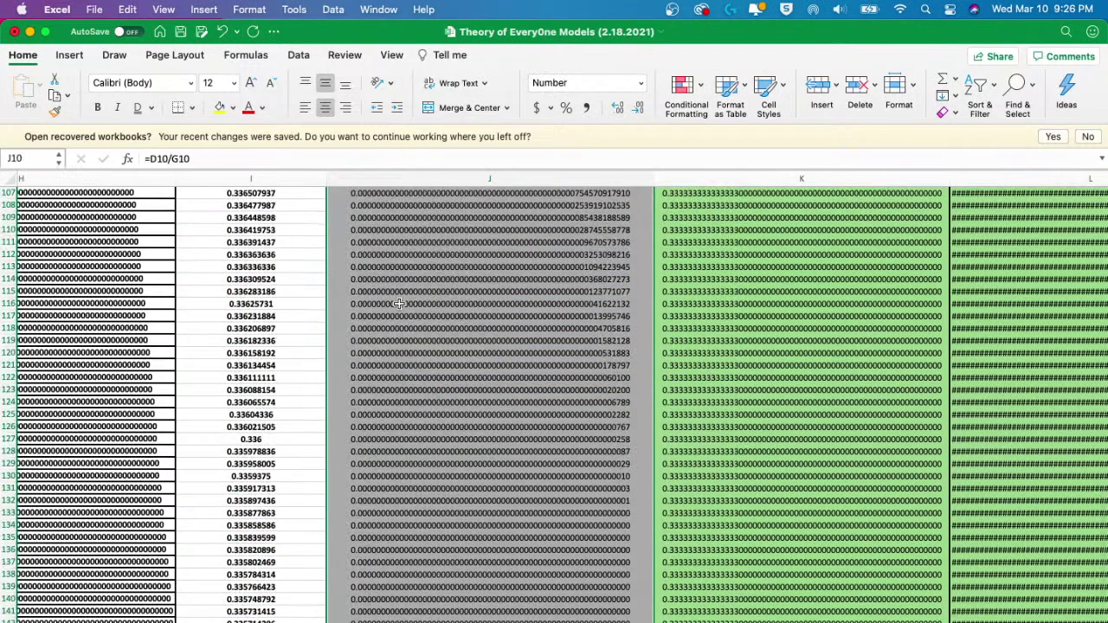
key(super+Up)
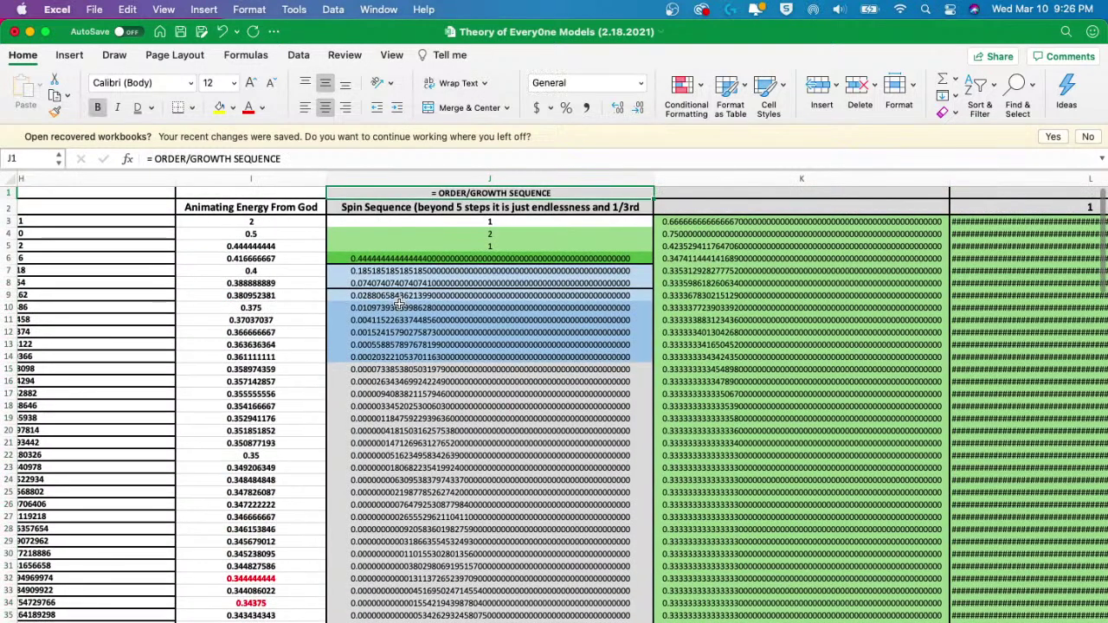
- Select the Spin Sequence from J7 and from J6 to its end, and check the formula in J9
click(400, 269)
key(super+shift+Down)
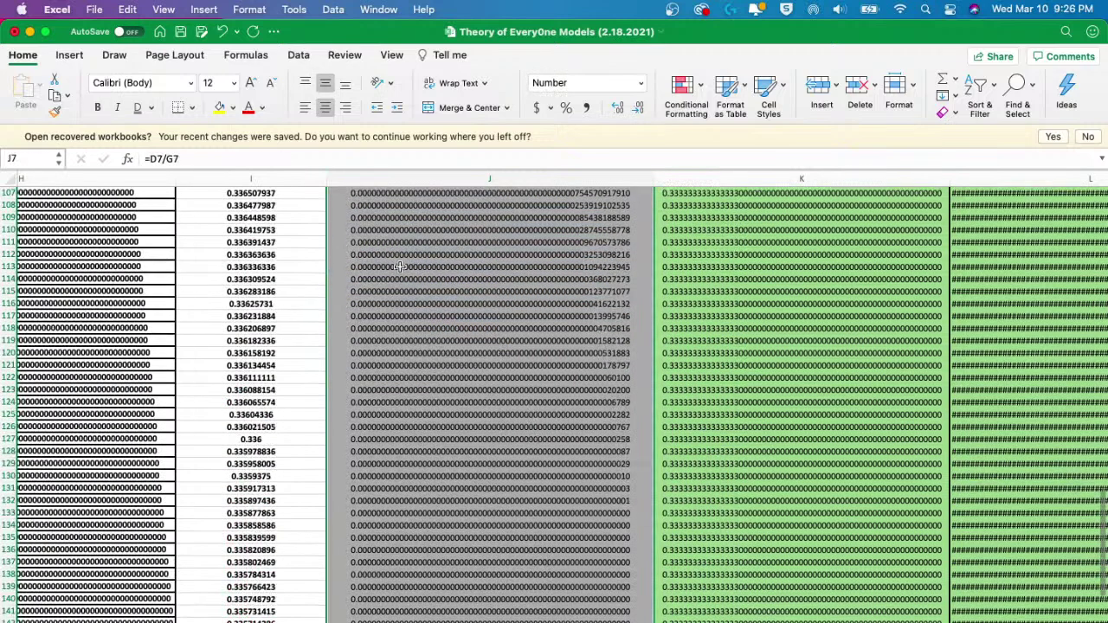
key(shift+Up)
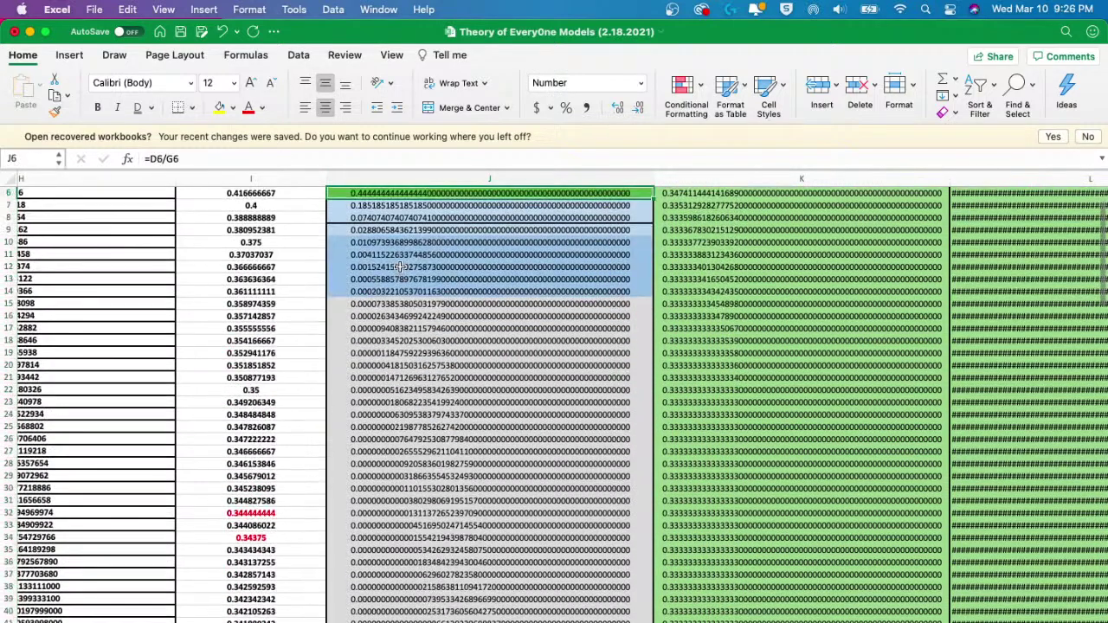
key(super+shift+Down)
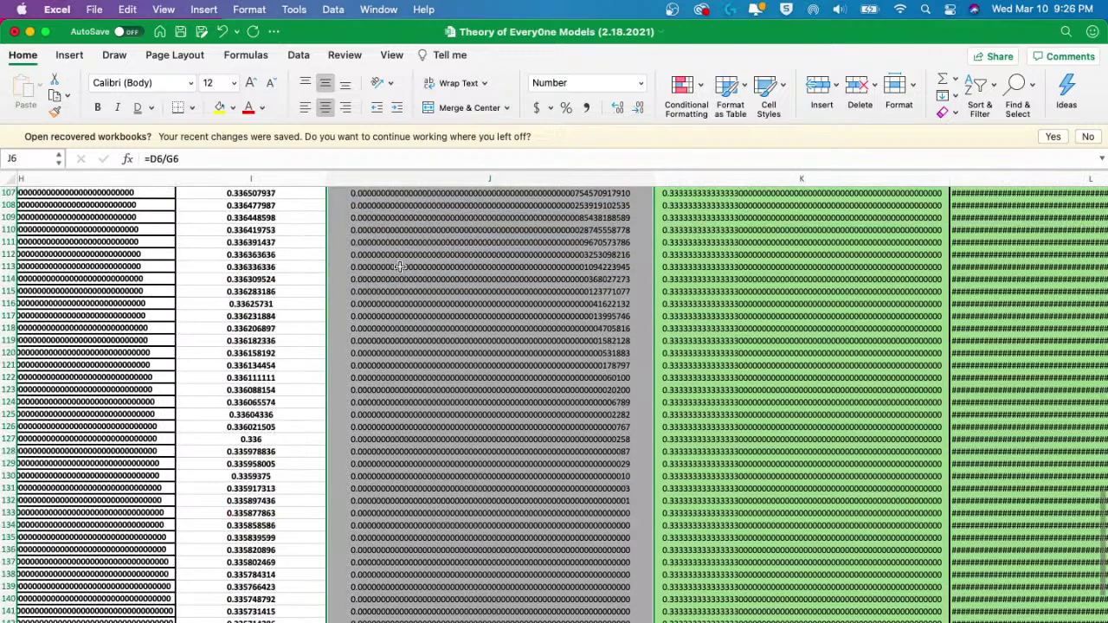
key(shift+Up)
key(Return)
key(Return)
key(Return)
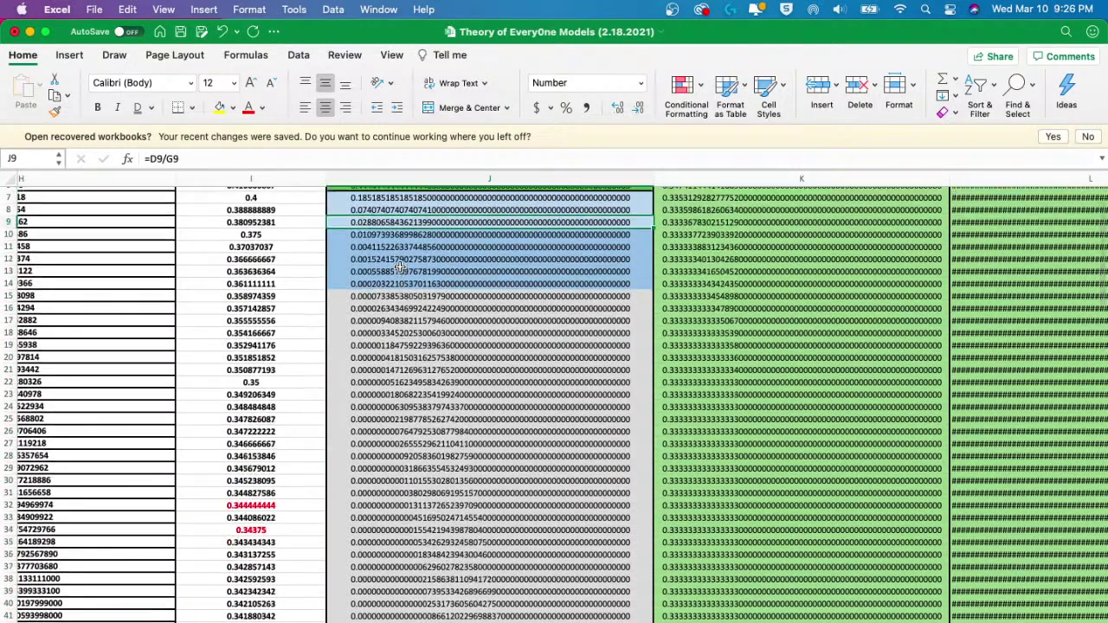
- Highlight the Spin Sequence downward from J8, the grey values from J15 to J34, and the values from J10 down
scroll(400, 267, up, 3)
drag(399, 282, 366, 622)
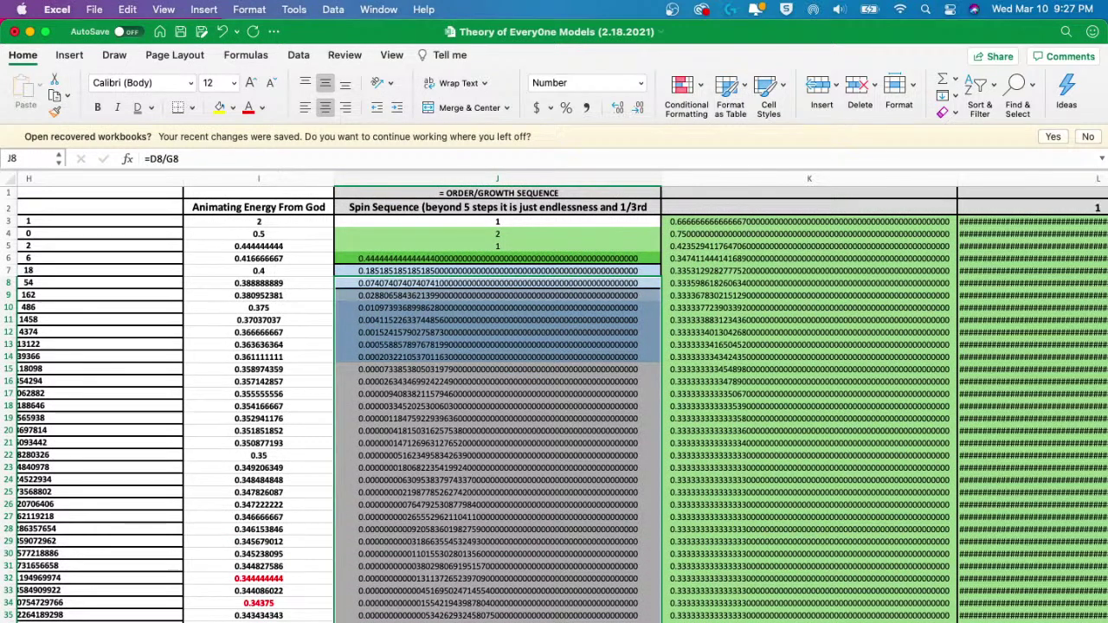
drag(414, 307, 363, 595)
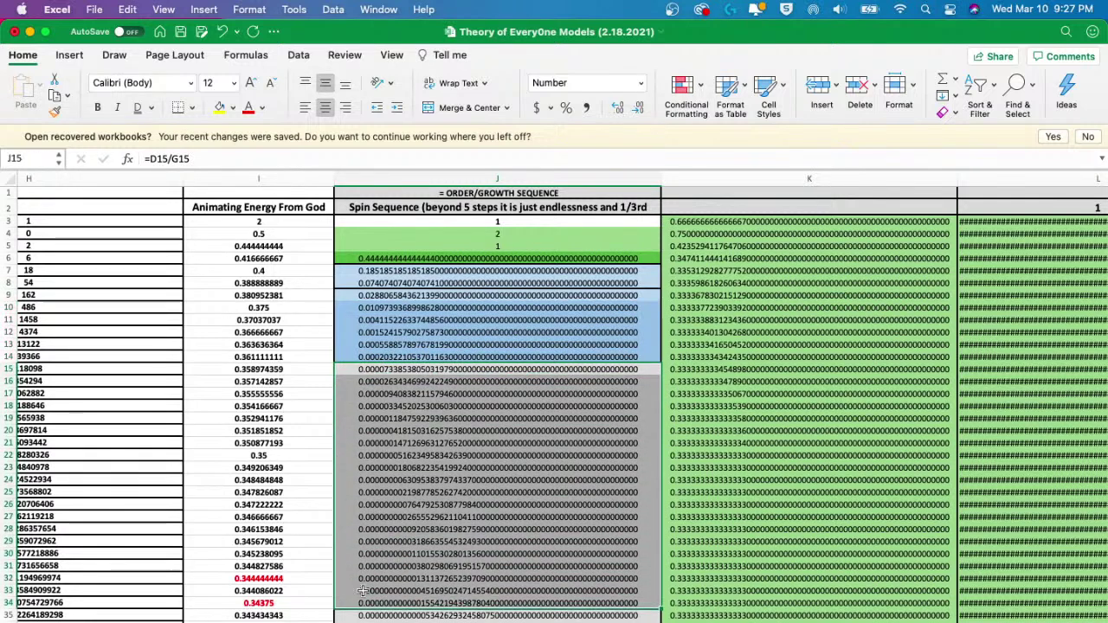
click(388, 307)
drag(385, 351, 384, 556)
scroll(408, 477, up, 10)
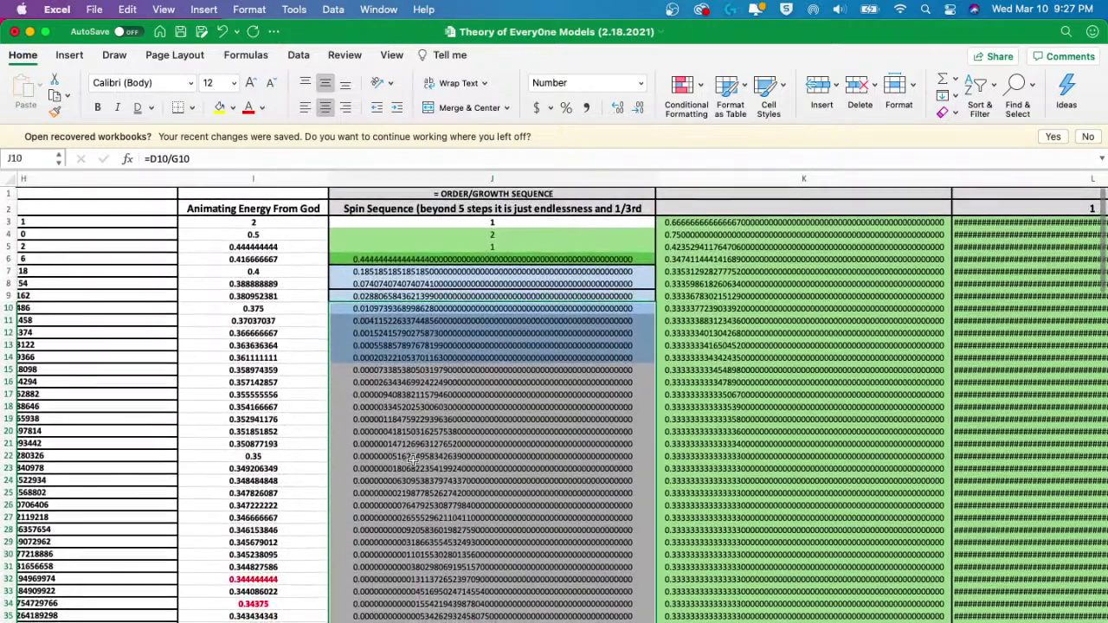
- View the end of the Spin Sequence, highlighting J132 to J134 and the remaining rows below them
scroll(414, 462, down, 20)
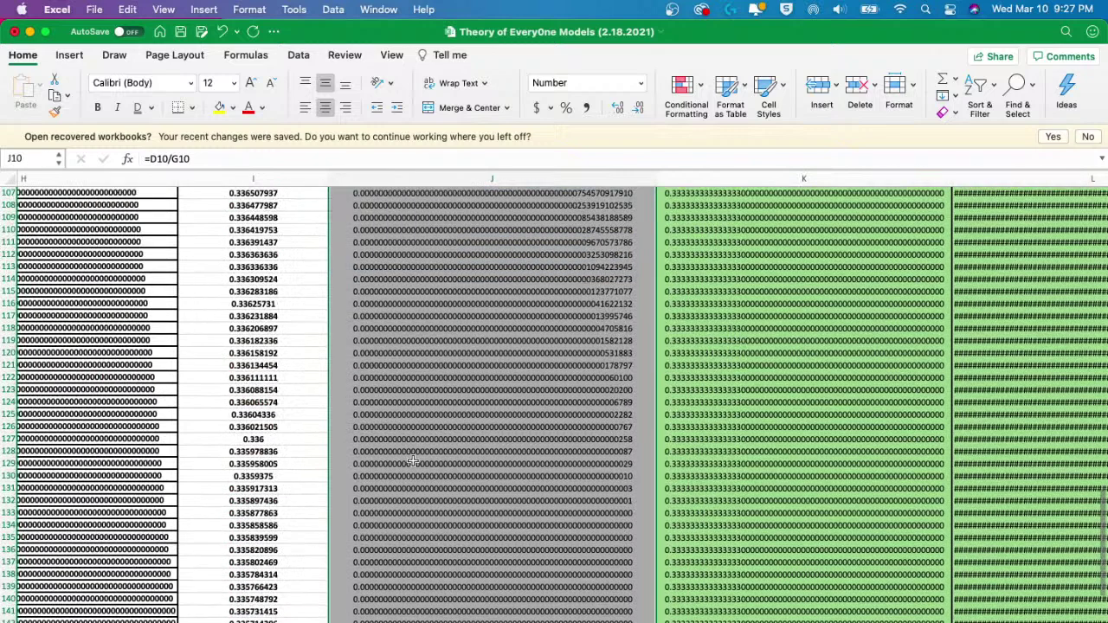
scroll(414, 462, up, 1)
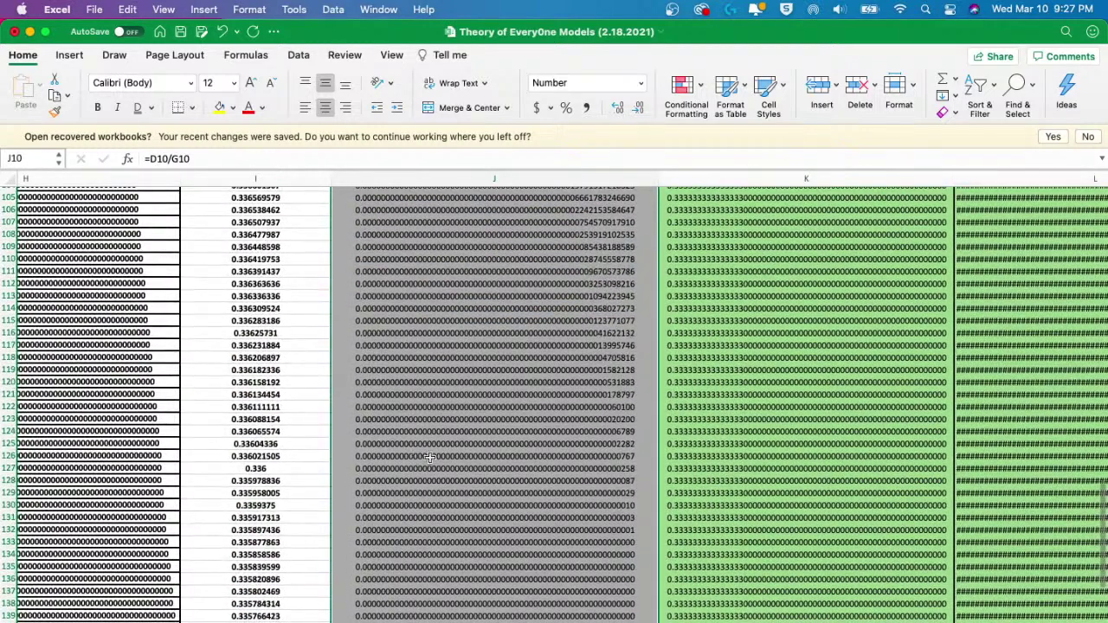
mouse_move(569, 534)
mouse_down()
mouse_move(569, 617)
mouse_move(569, 555)
mouse_up()
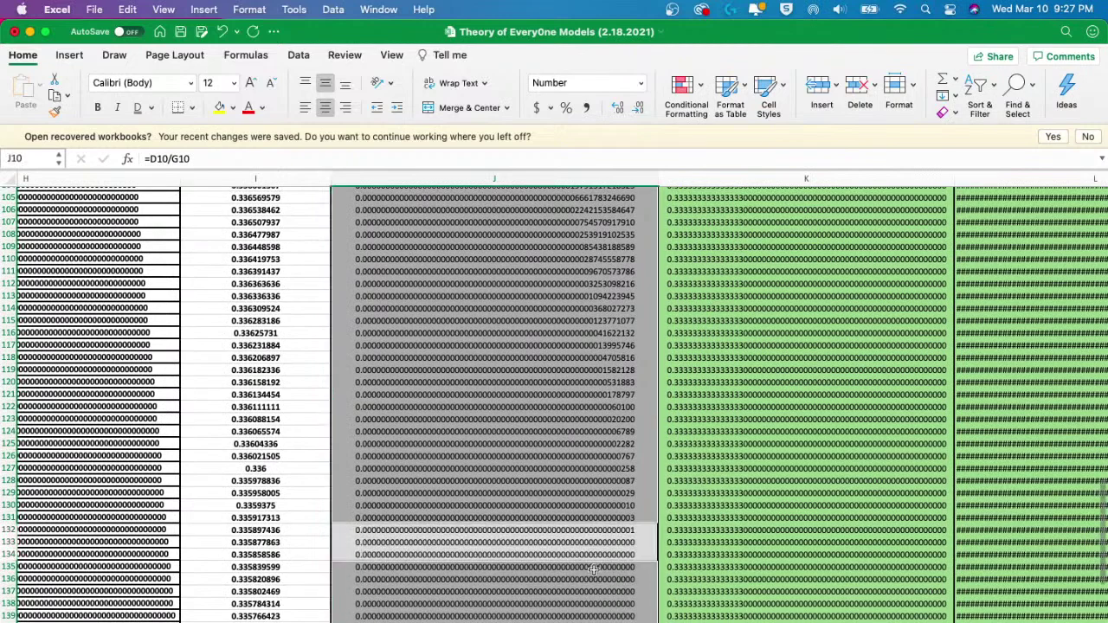
scroll(592, 570, down, 4)
drag(586, 461, 579, 598)
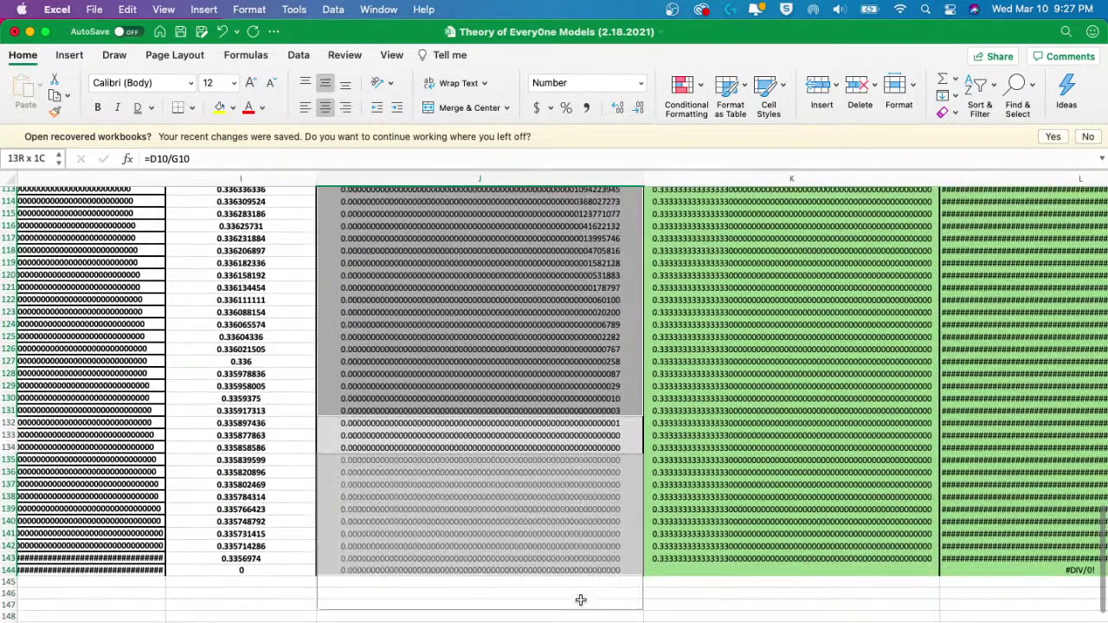
- Return to the top rows to check the formula in L5, and go from N5 to the last value in column N
scroll(589, 495, up, 4)
scroll(590, 497, up, 3)
scroll(590, 496, right, 1)
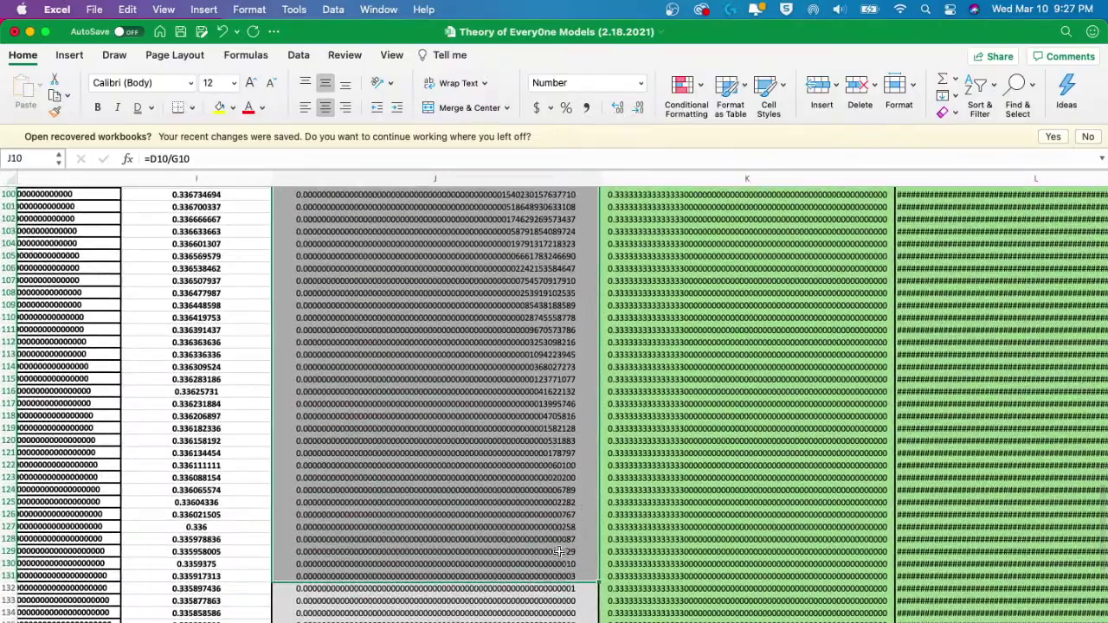
scroll(609, 403, up, 15)
scroll(609, 404, right, 1)
scroll(610, 403, up, 20)
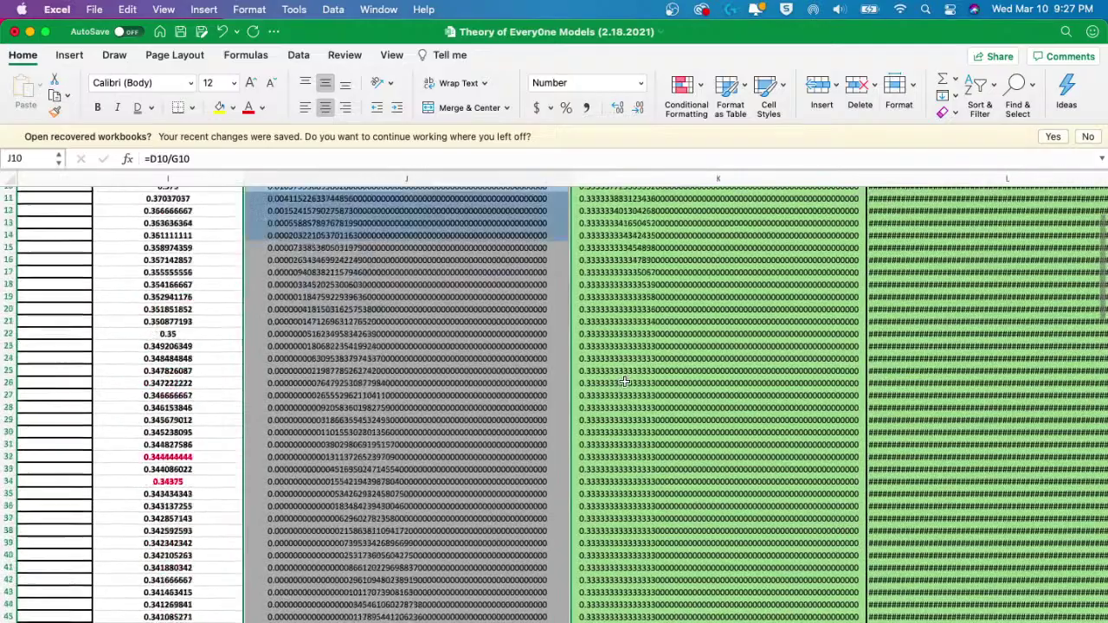
scroll(598, 407, right, 3)
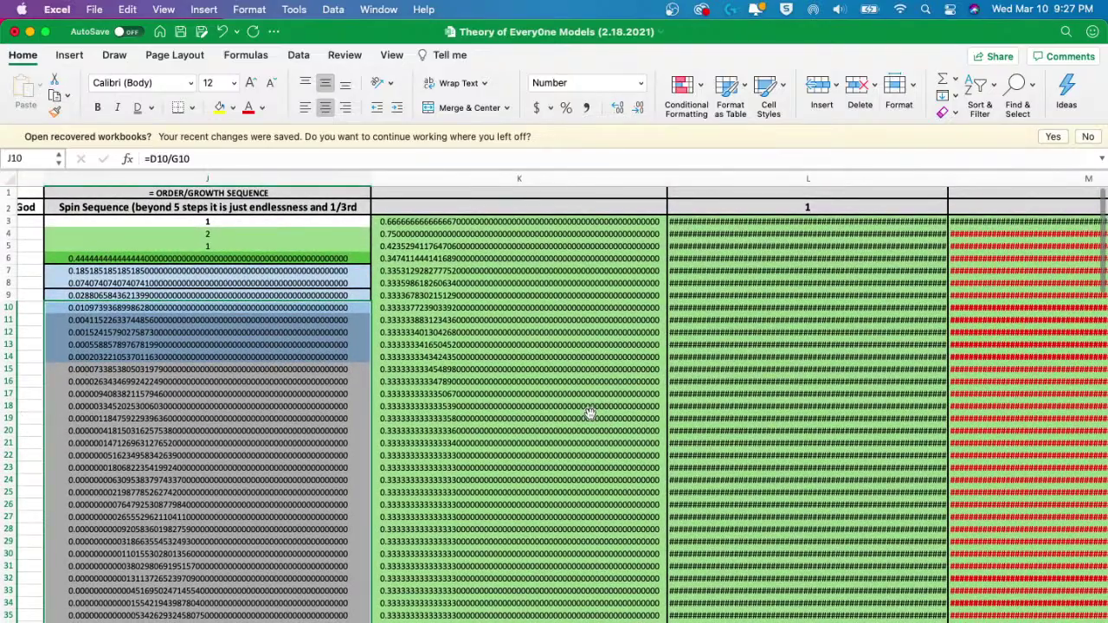
scroll(589, 413, down, 3)
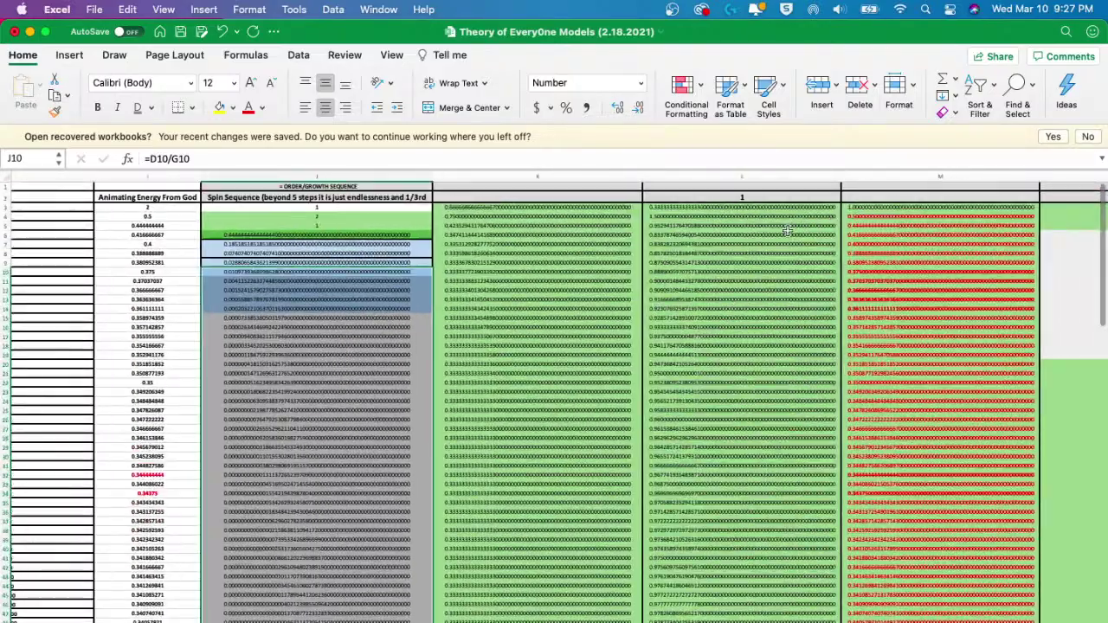
click(741, 225)
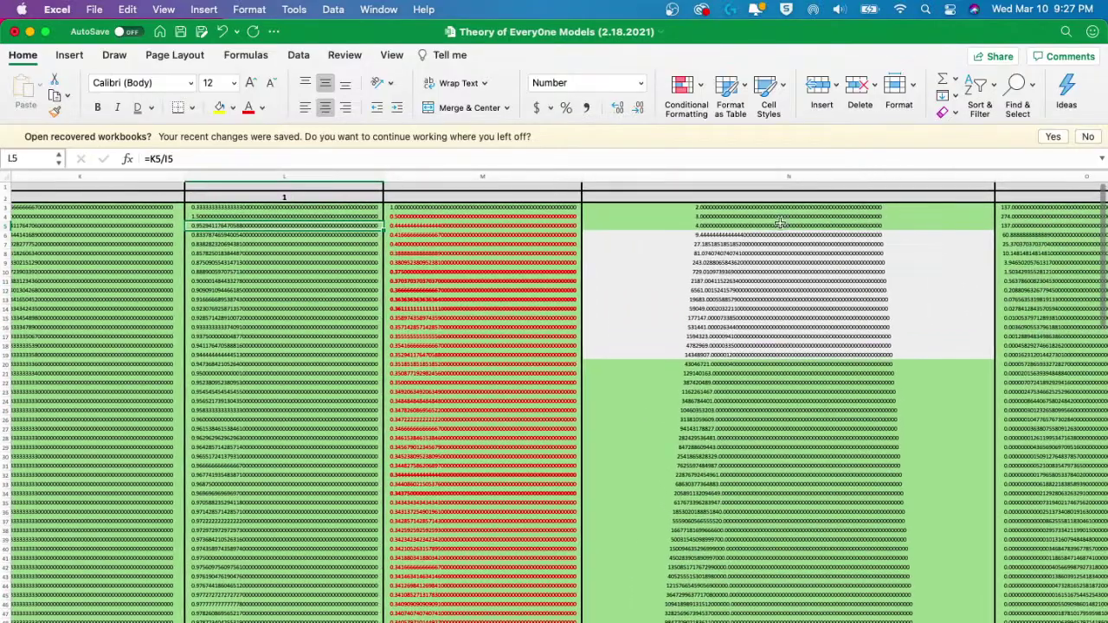
click(779, 223)
key(ctrl+Down)
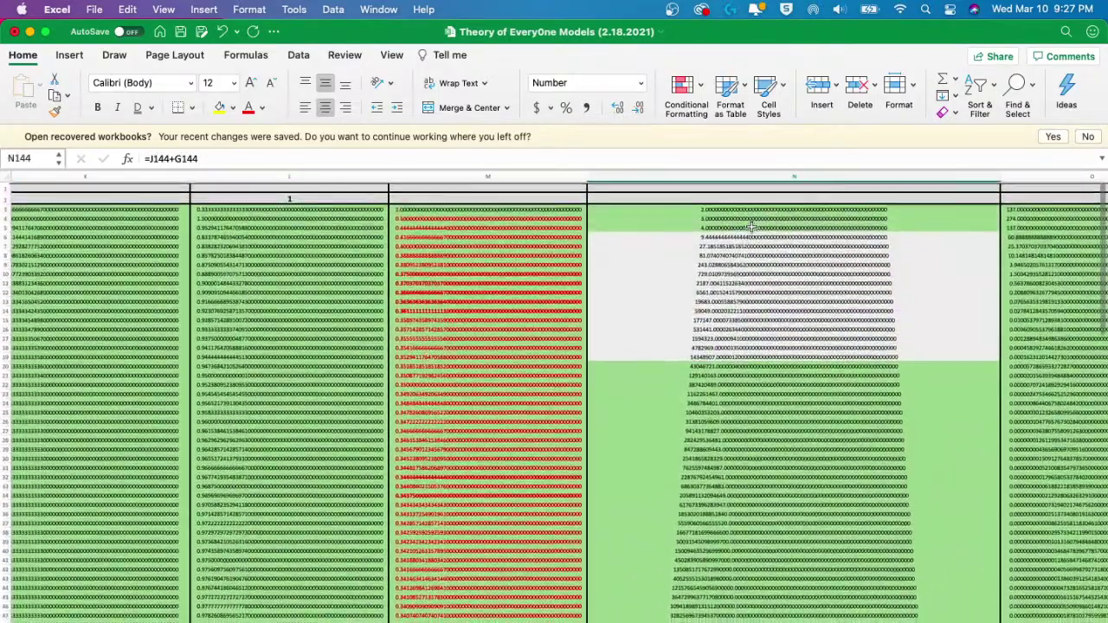
- Open the formula in N4 and trace its references to J4 in the Spin Sequence and G4 in the Growth Sequence
click(753, 217)
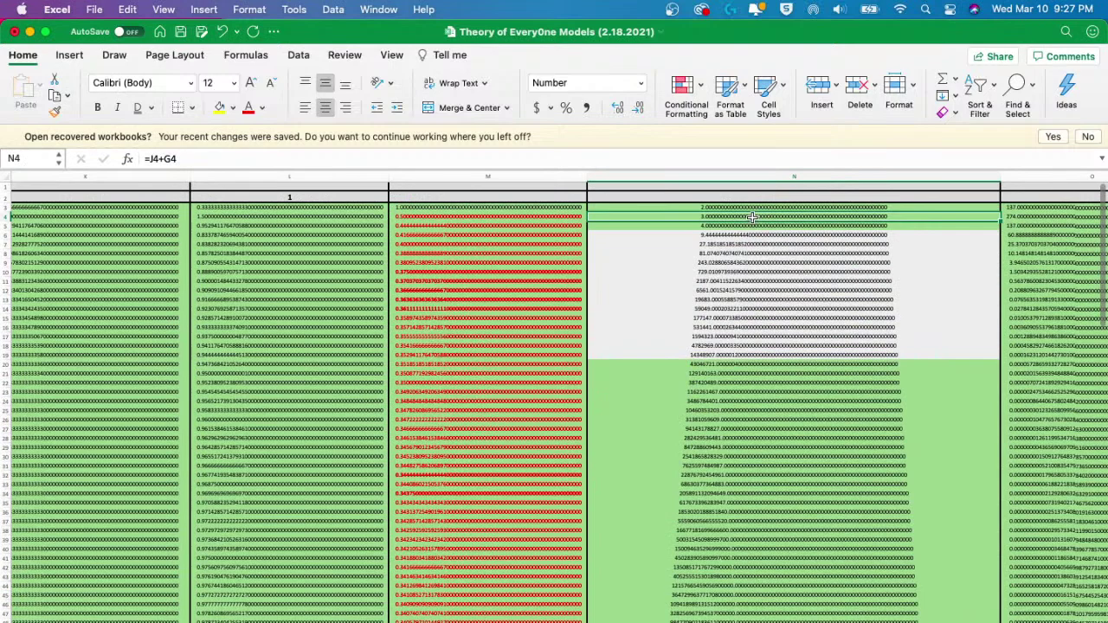
double_click(753, 217)
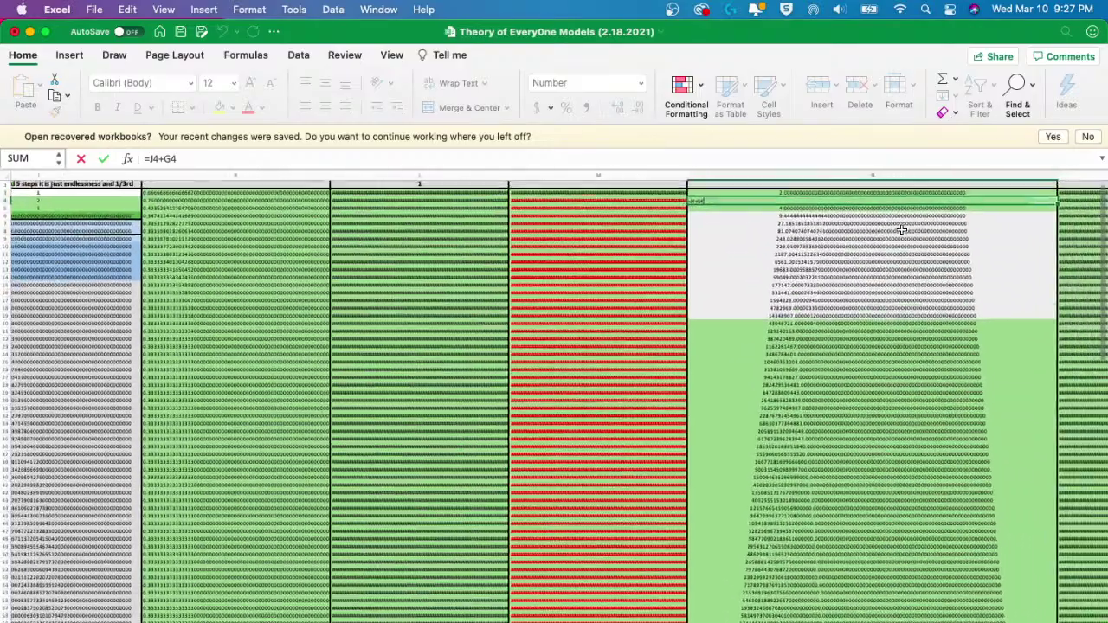
scroll(902, 230, up, 3)
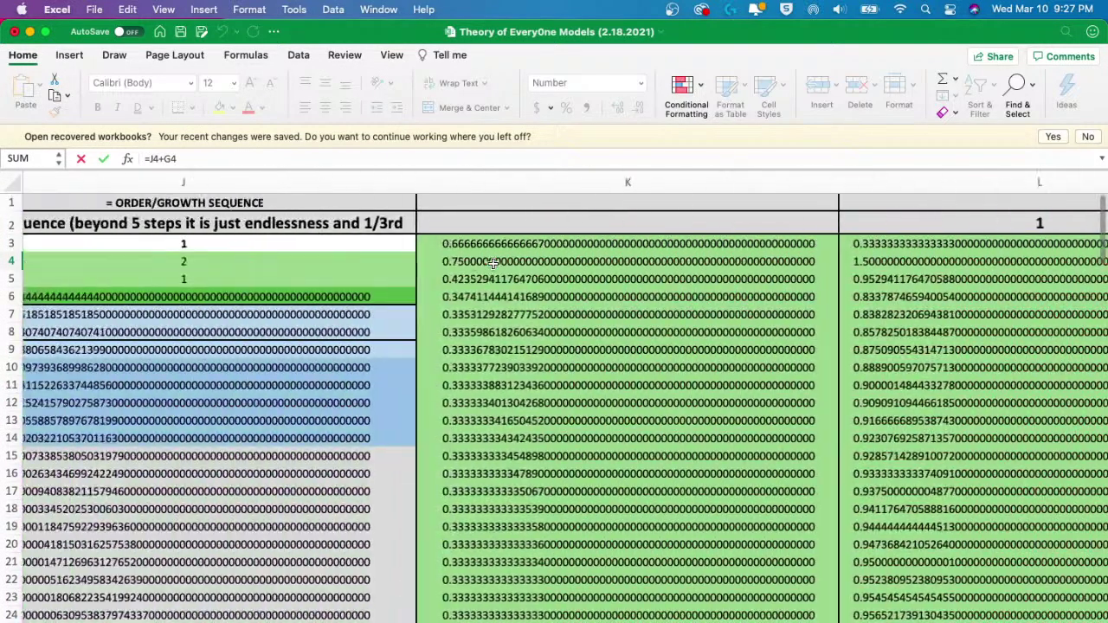
scroll(491, 263, left, 2)
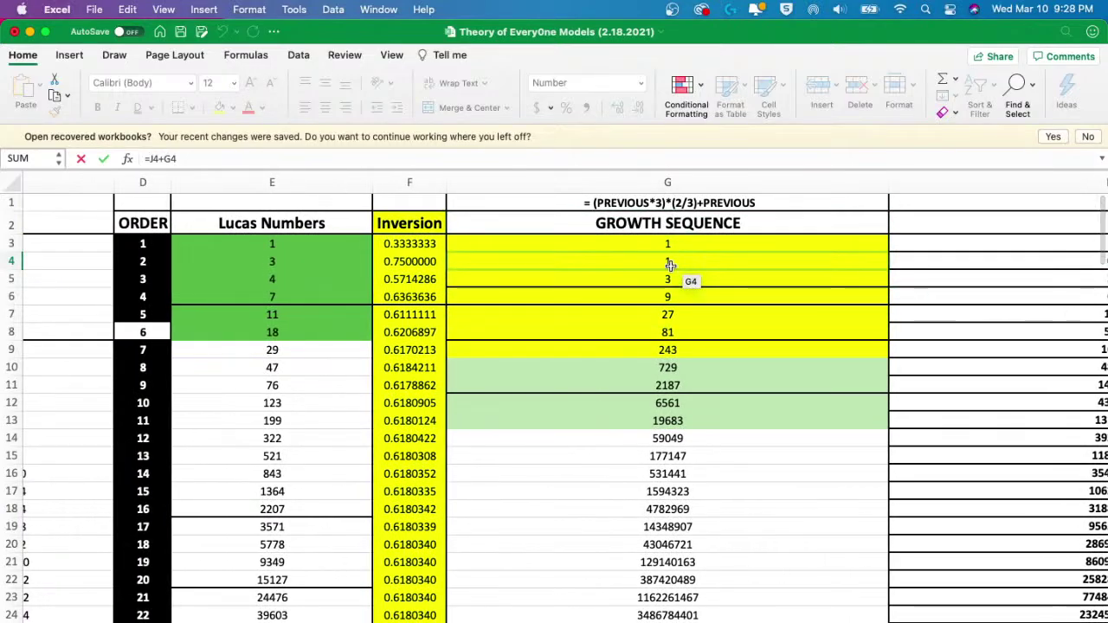
scroll(671, 265, left, 2)
scroll(672, 264, right, 15)
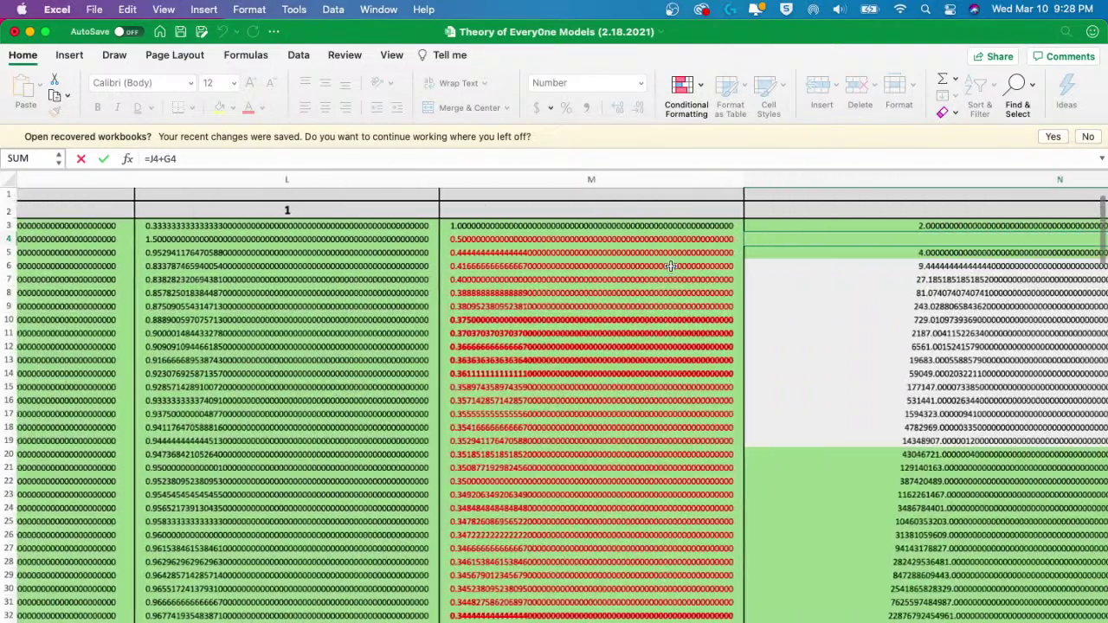
scroll(671, 265, right, 3)
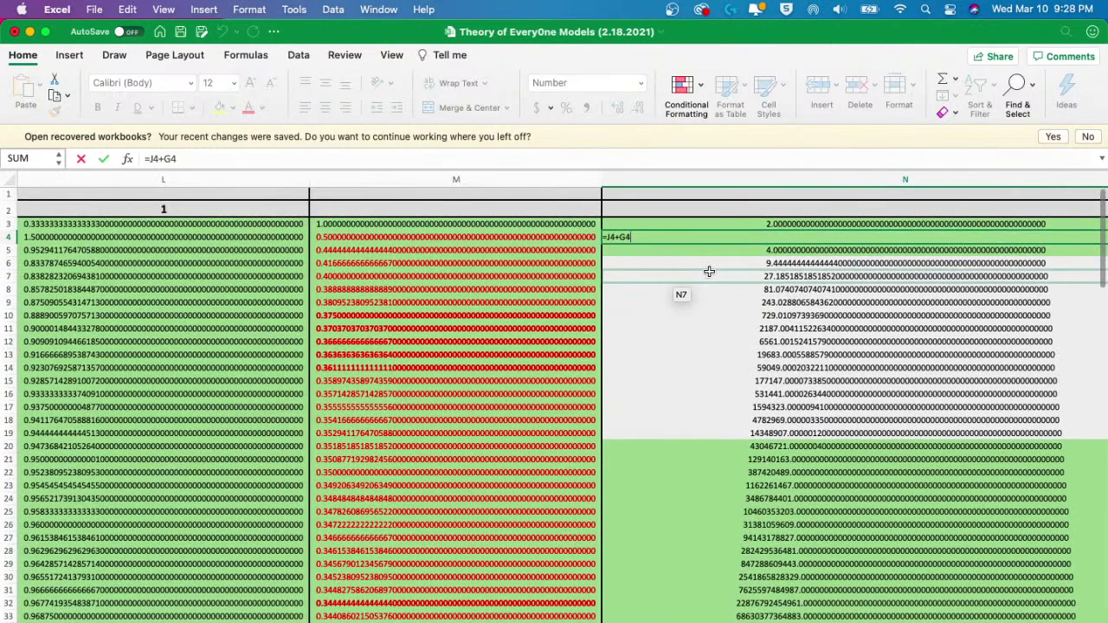
scroll(709, 272, right, 2)
key(Return)
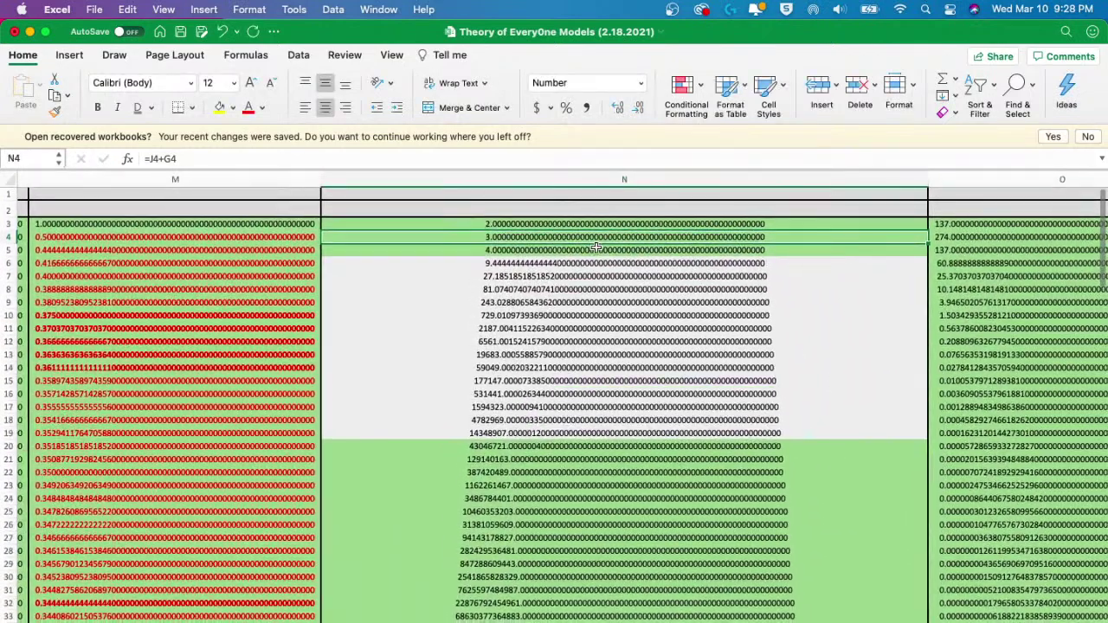
- Open the ratio formula in K8, trace its references to N8 and N9, and view column O and the Growth Sequence in column P
scroll(555, 338, left, 3)
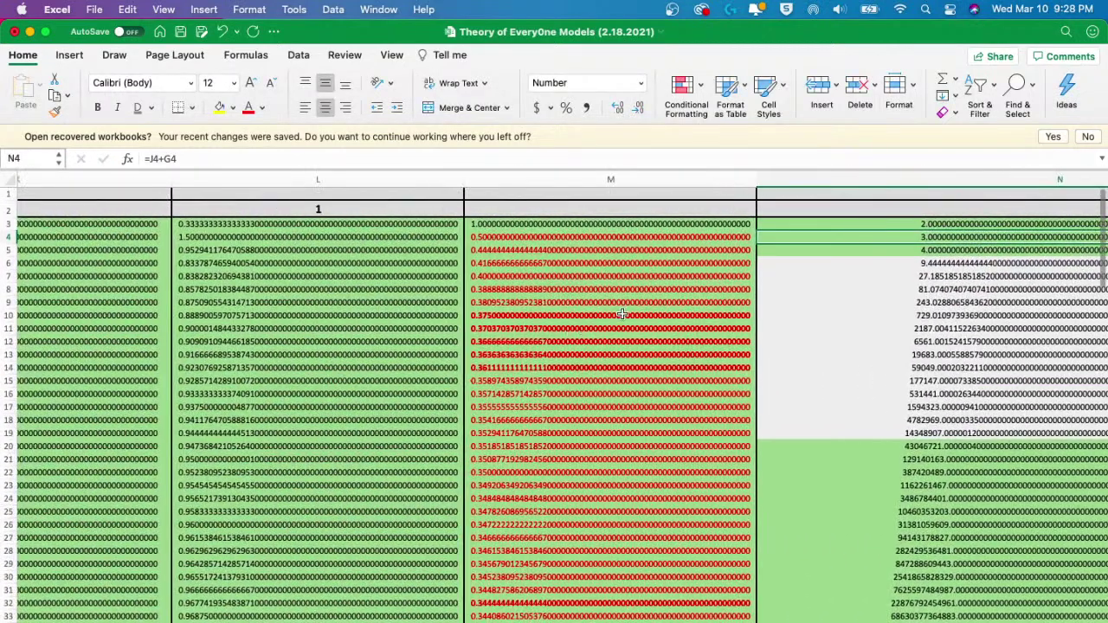
scroll(621, 313, left, 3)
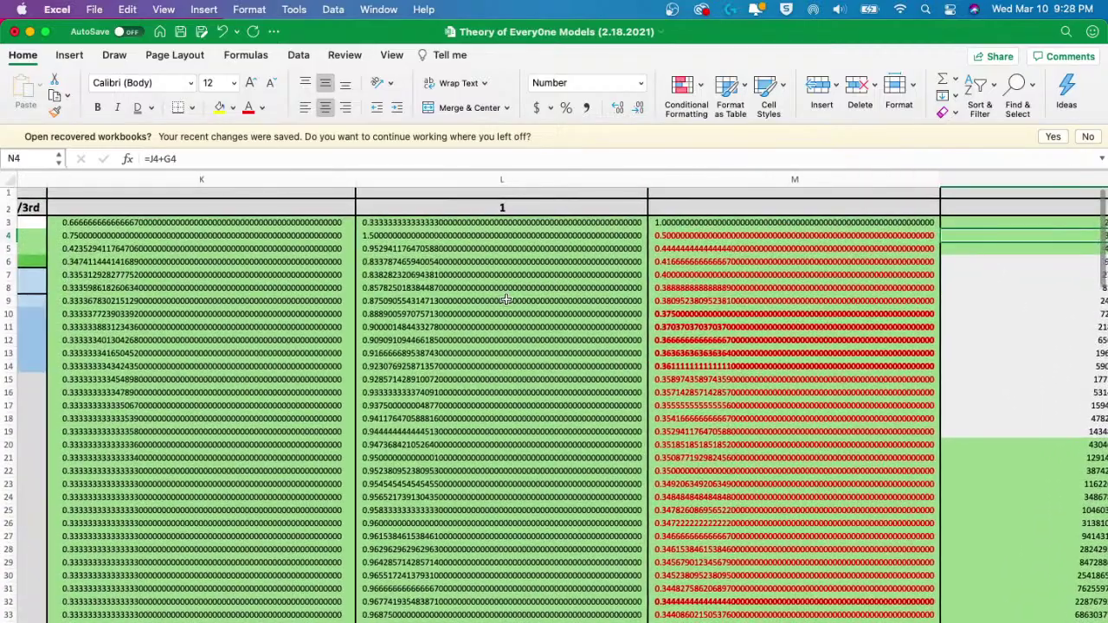
scroll(506, 299, left, 3)
double_click(419, 286)
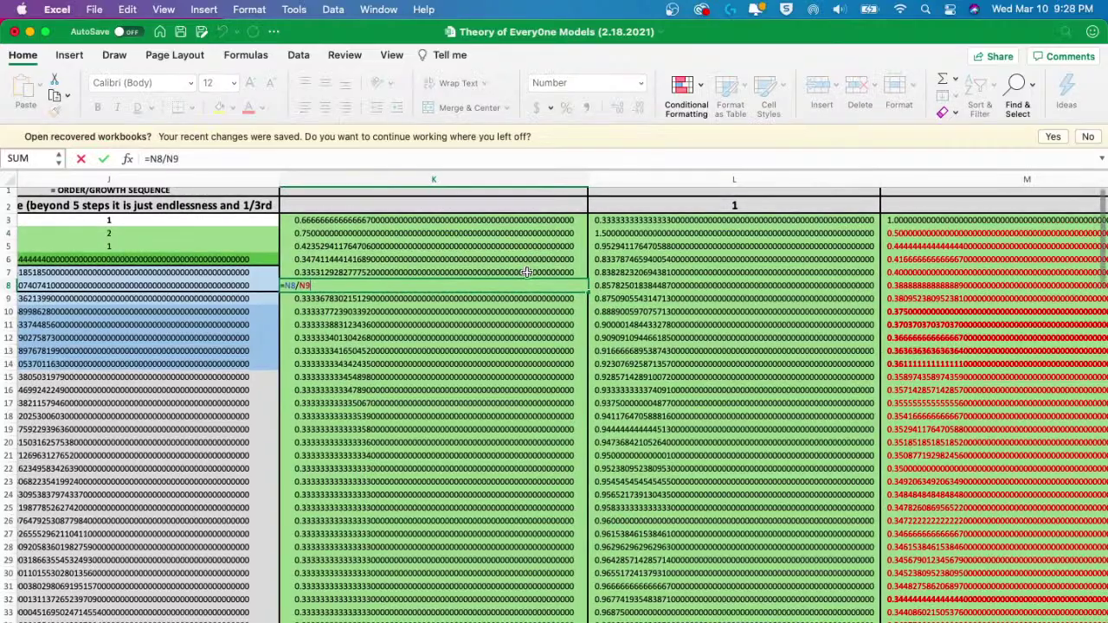
scroll(526, 273, right, 2)
scroll(527, 273, right, 8)
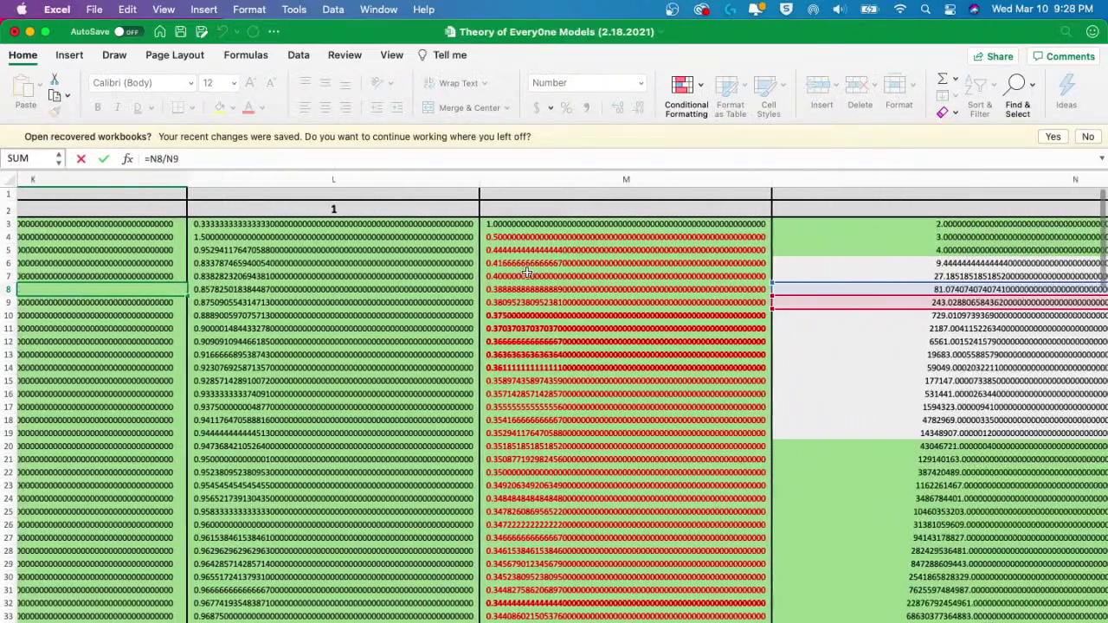
key(Escape)
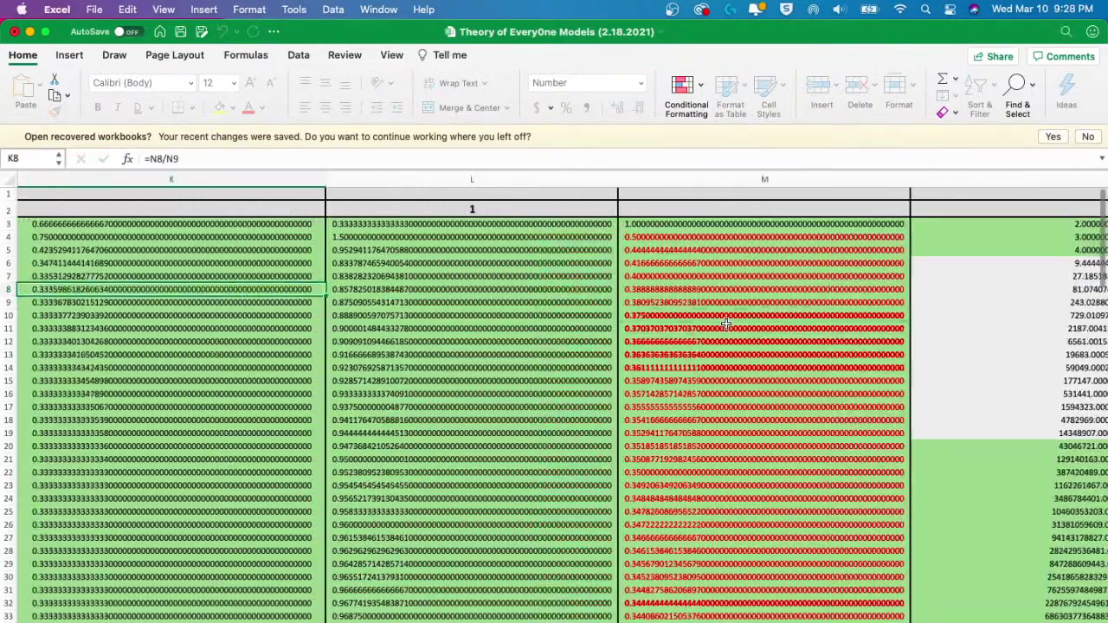
scroll(896, 334, right, 10)
scroll(896, 334, right, 6)
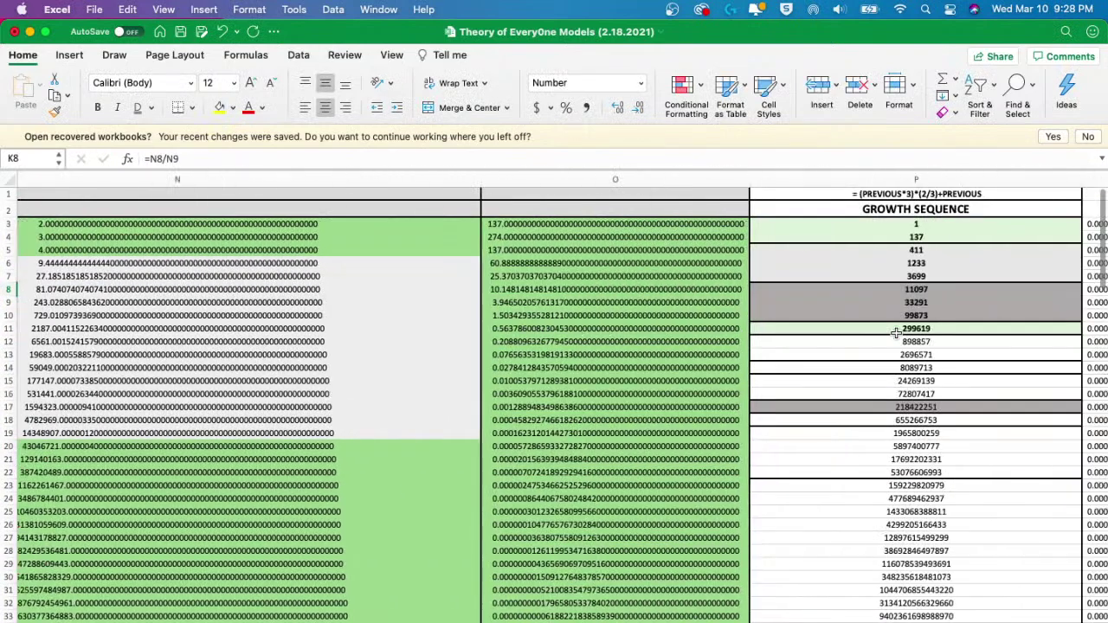
- Check the starting value in P4 of the Growth Sequence and open the formula in P5 to trace its reference to P4
click(916, 236)
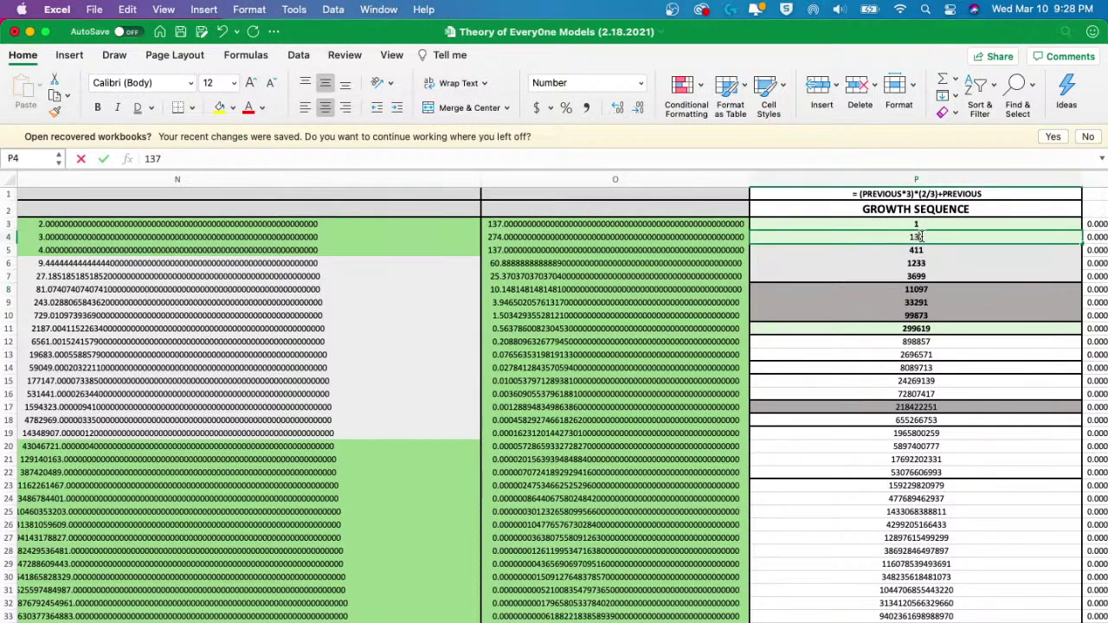
double_click(916, 237)
key(Escape)
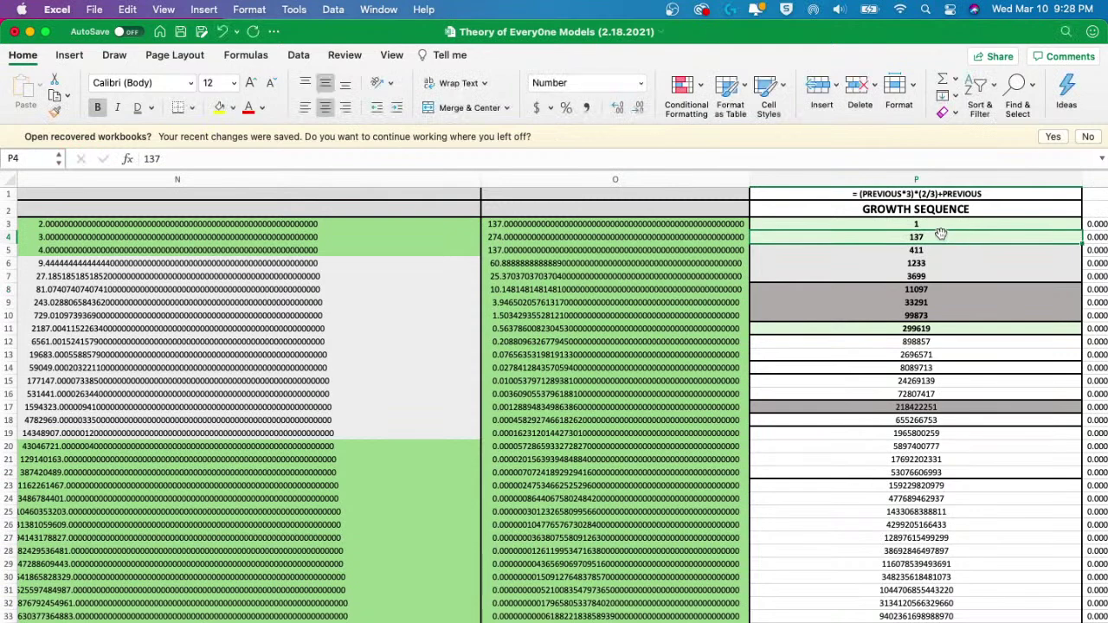
click(945, 249)
text(=(P4*3)*(2/3)+P4)
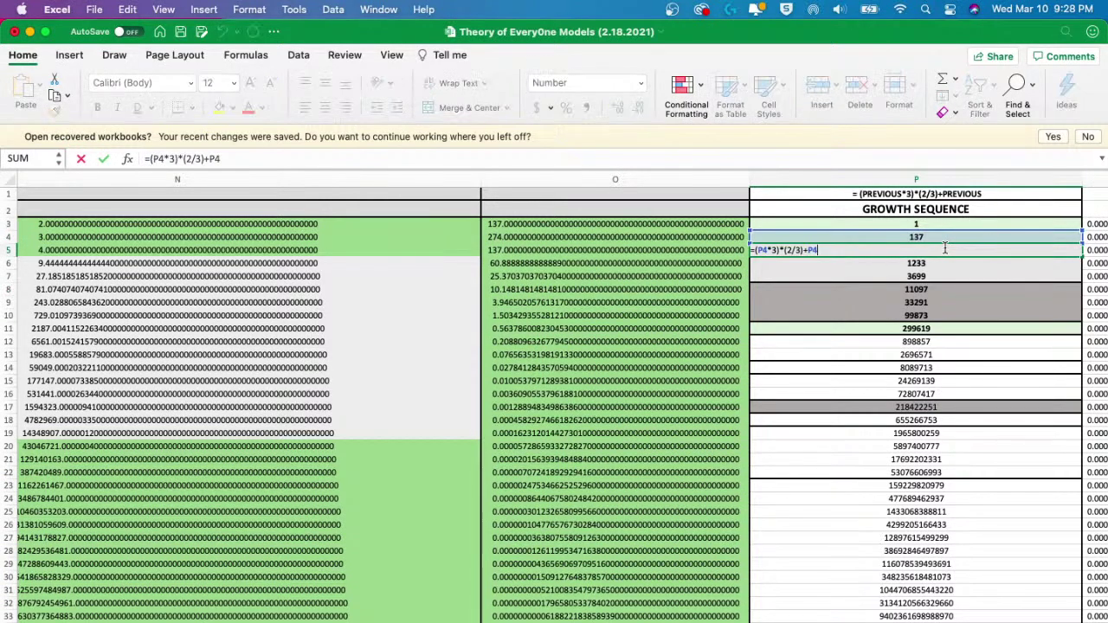
key(Return)
- Enlarge the top of the Growth Sequence to read its header formula, and select the 137 in P4
scroll(900, 272, right, 3)
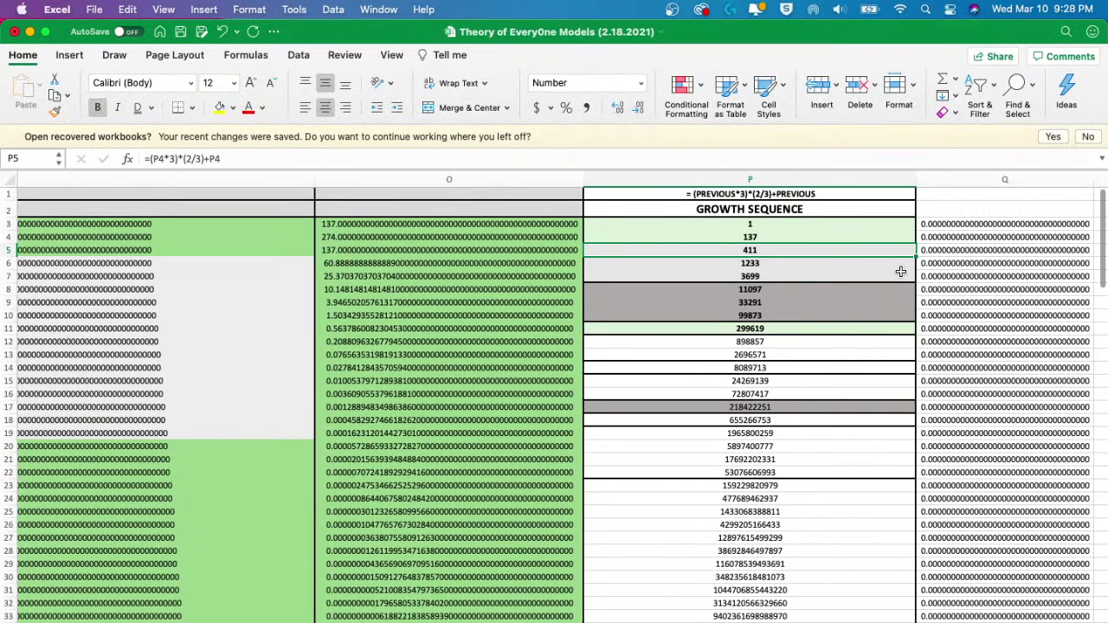
scroll(901, 272, right, 1)
scroll(900, 272, right, 1)
scroll(901, 272, up, 5)
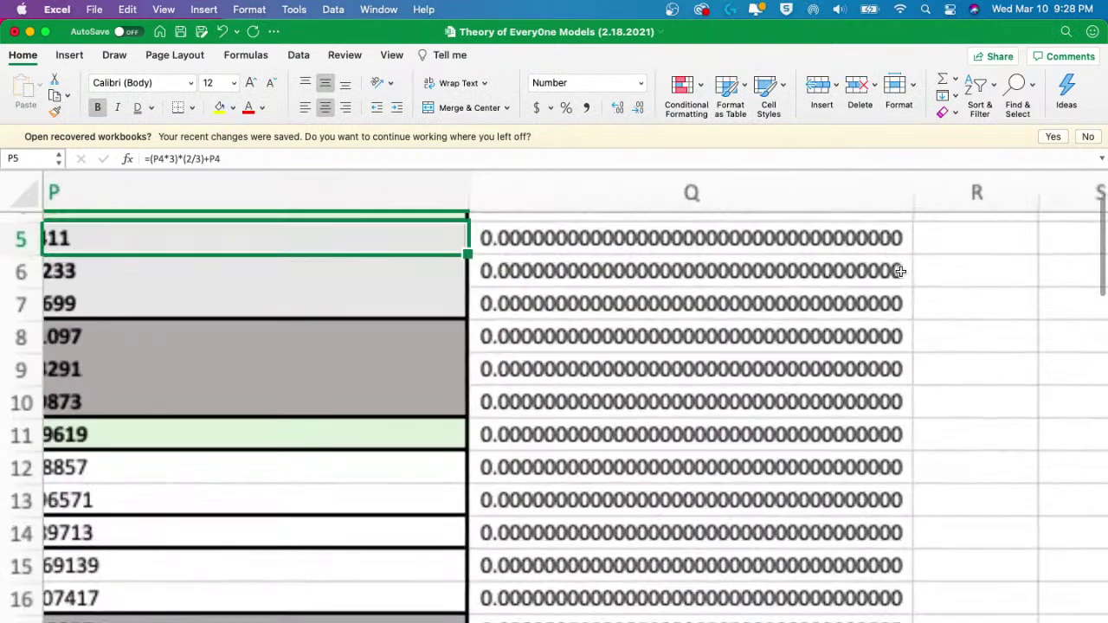
scroll(900, 271, left, 10)
scroll(900, 272, up, 1)
scroll(901, 272, right, 12)
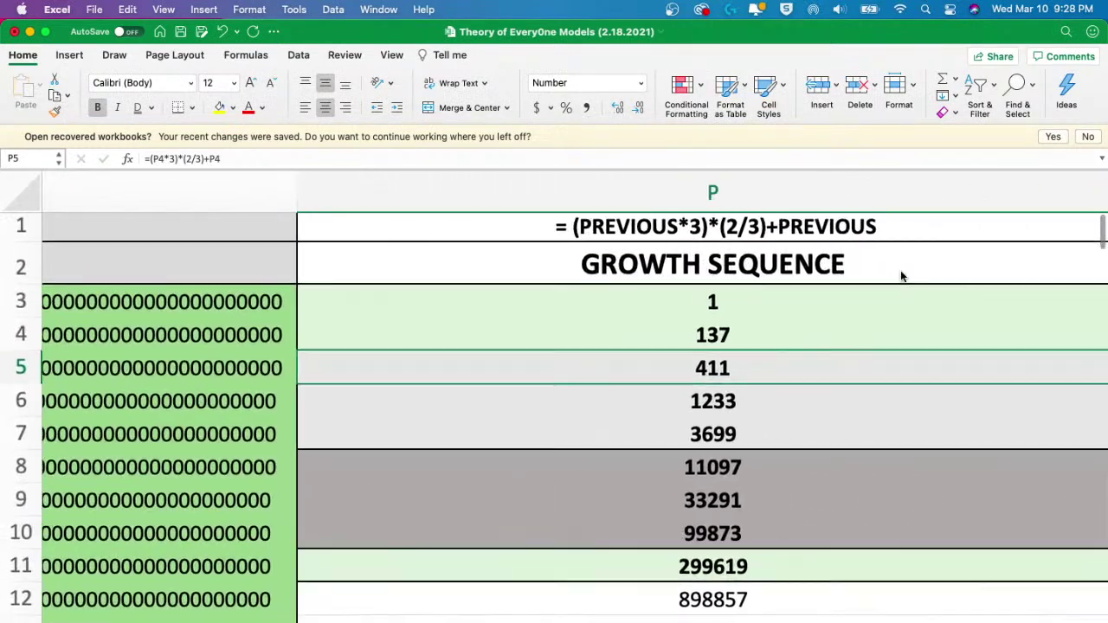
scroll(900, 272, down, 1)
click(765, 312)
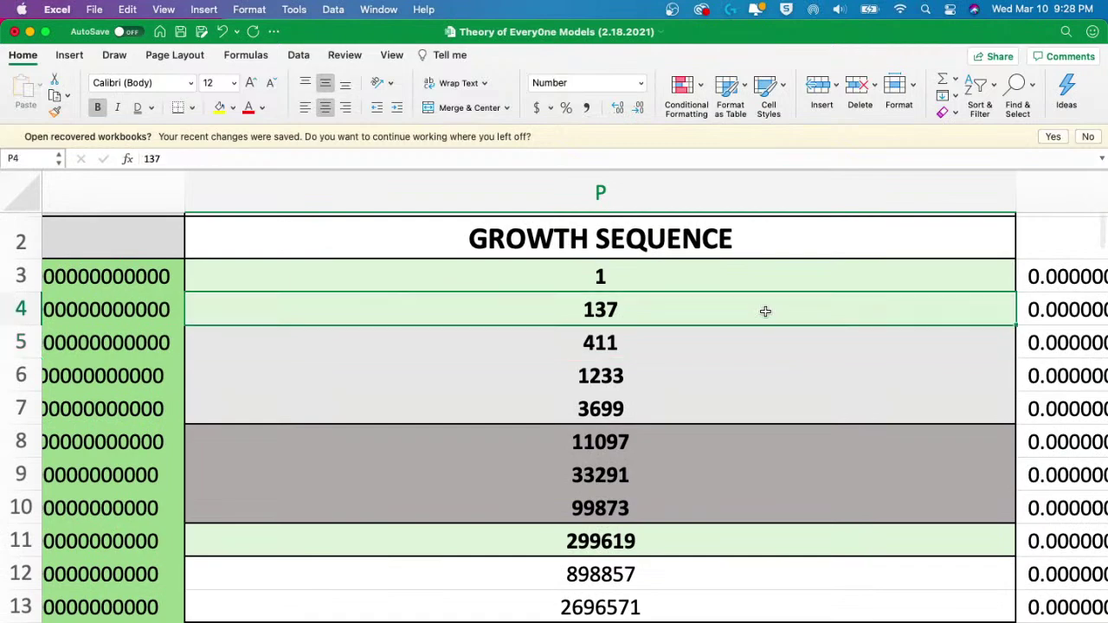
- Compare the first rows of column O with the opening values of the Growth Sequence in column P
scroll(781, 311, up, 3)
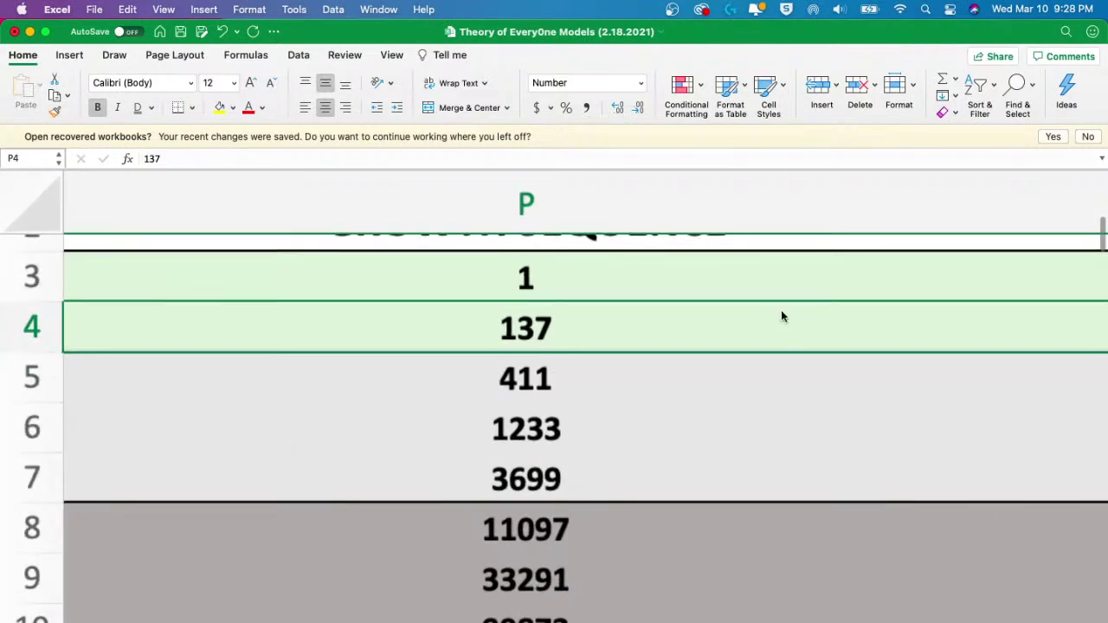
scroll(781, 311, up, 2)
scroll(782, 315, down, 5)
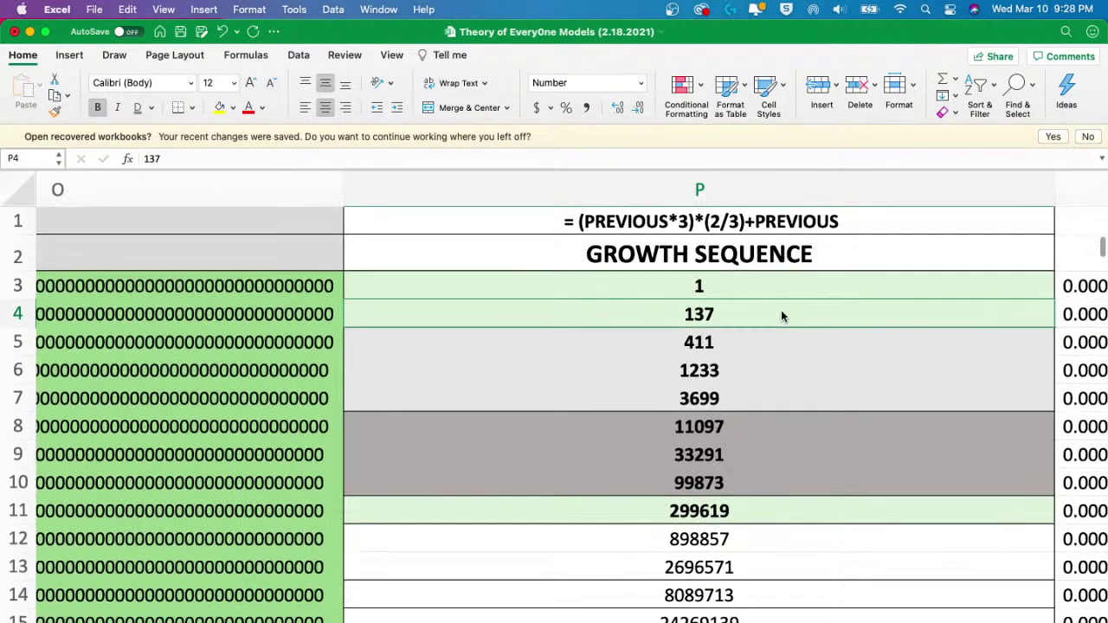
scroll(823, 354, left, 5)
scroll(824, 354, right, 8)
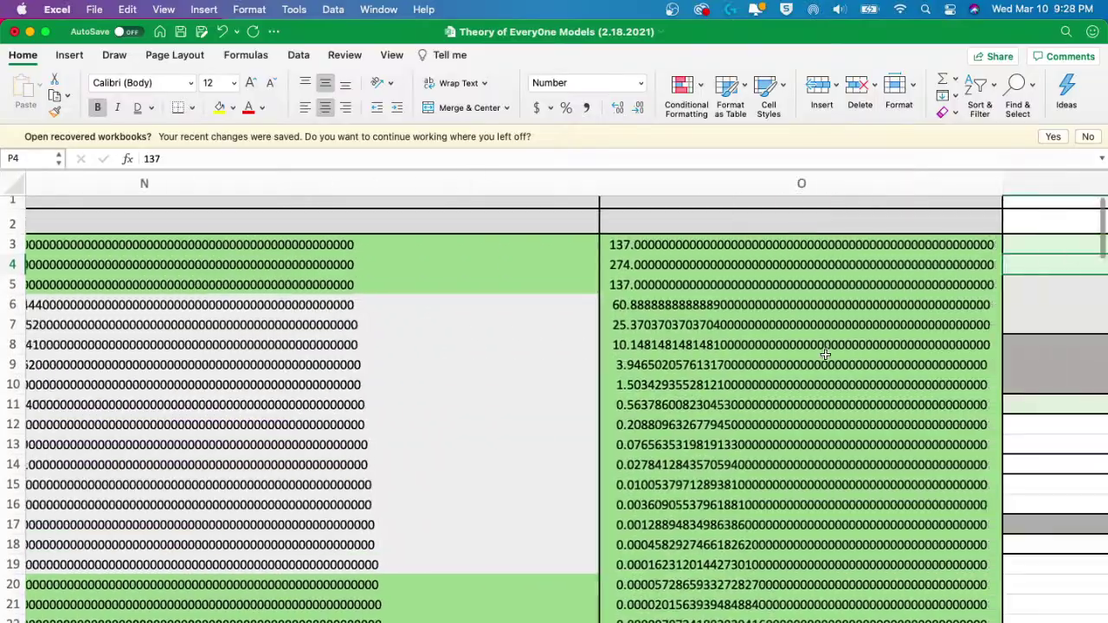
scroll(824, 355, up, 1)
scroll(826, 355, down, 10)
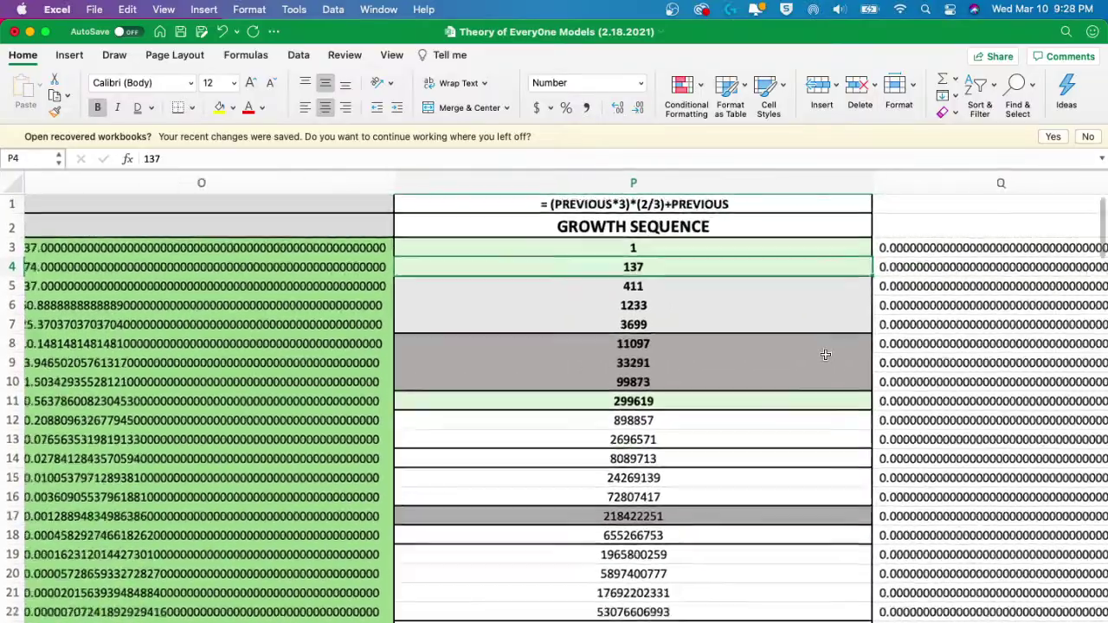
scroll(523, 381, up, 10)
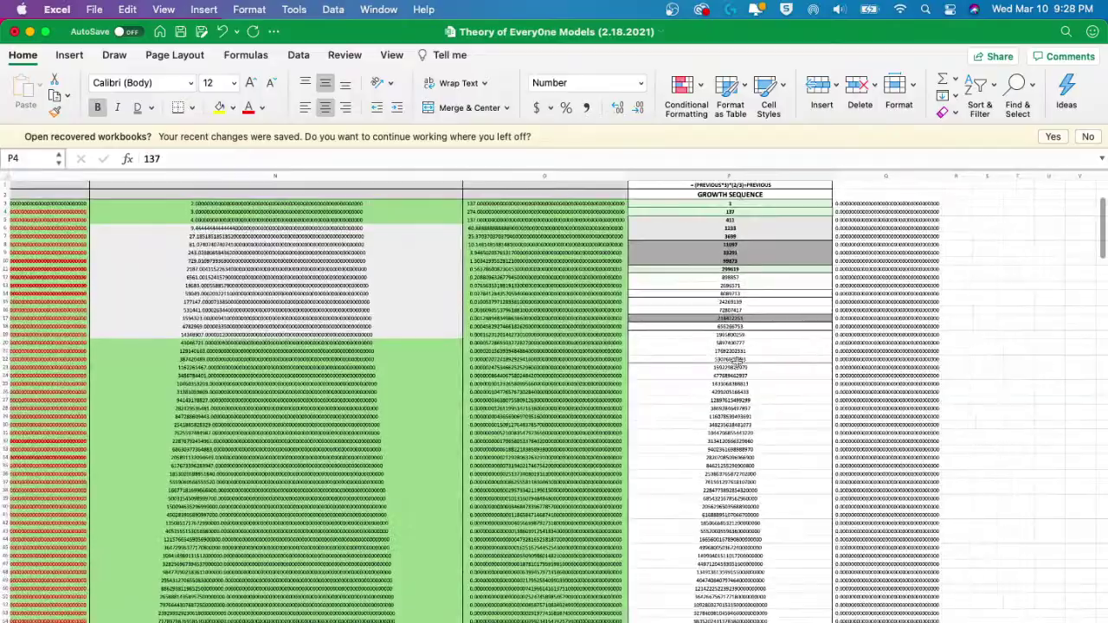
- Examine how the values in columns N, O and P progress through the rows further down
scroll(669, 383, down, 3)
scroll(669, 384, right, 2)
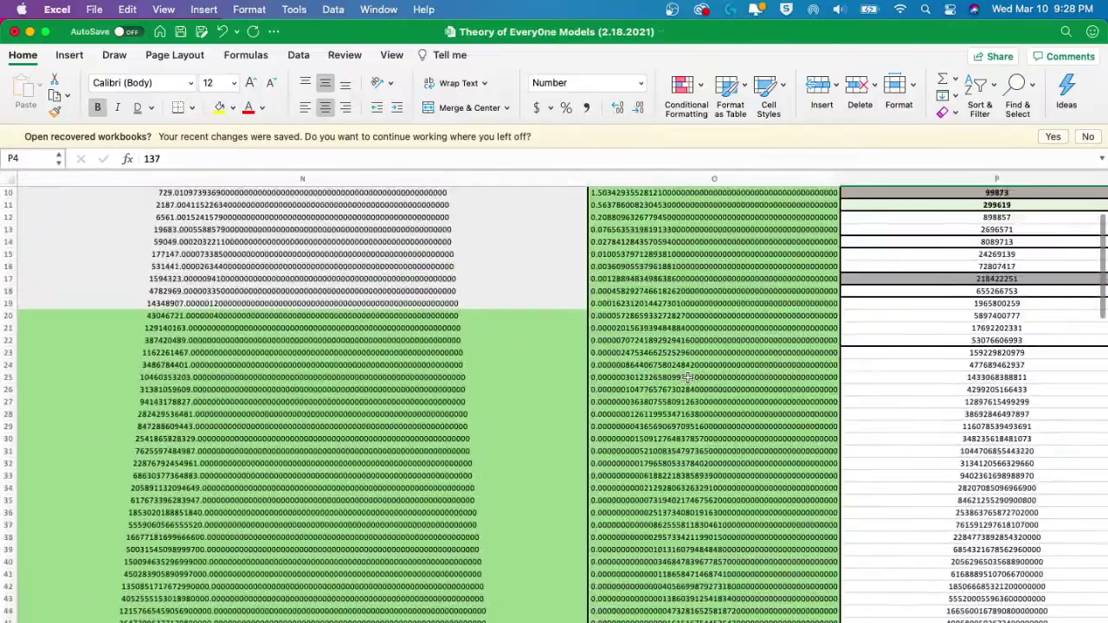
scroll(689, 378, down, 8)
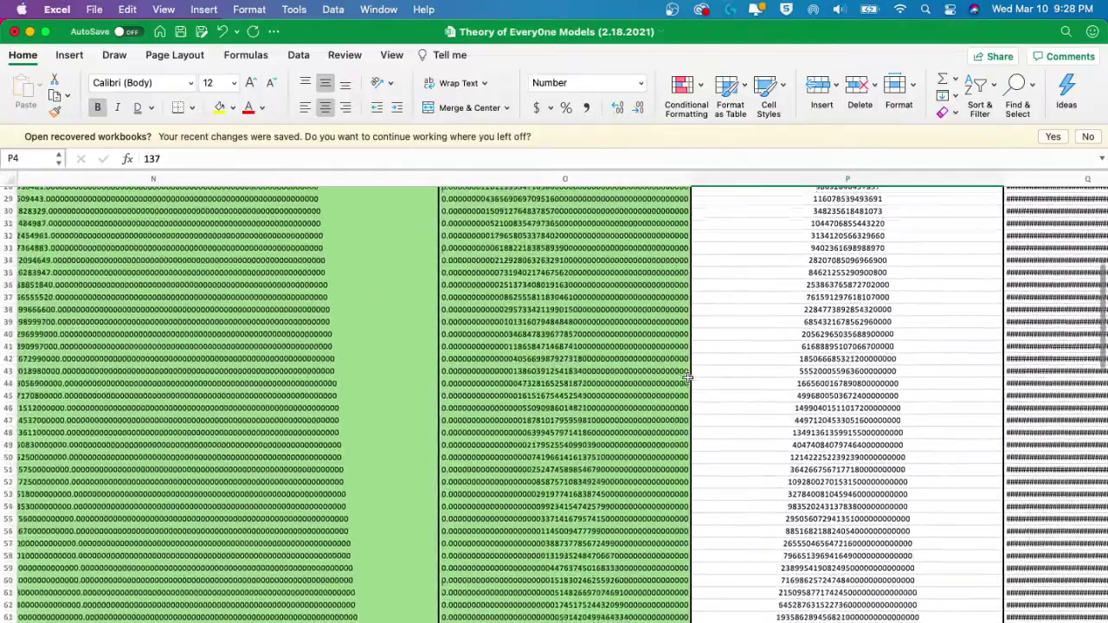
scroll(688, 378, right, 1)
scroll(687, 378, up, 5)
scroll(688, 378, right, 1)
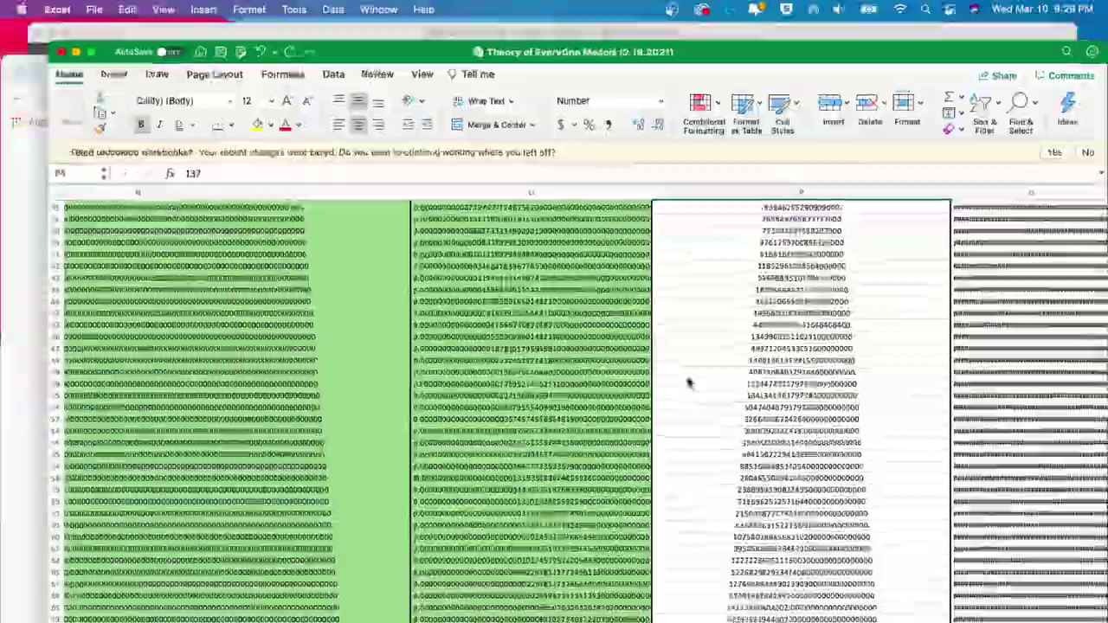
key(ctrl+Up)
click(688, 379)
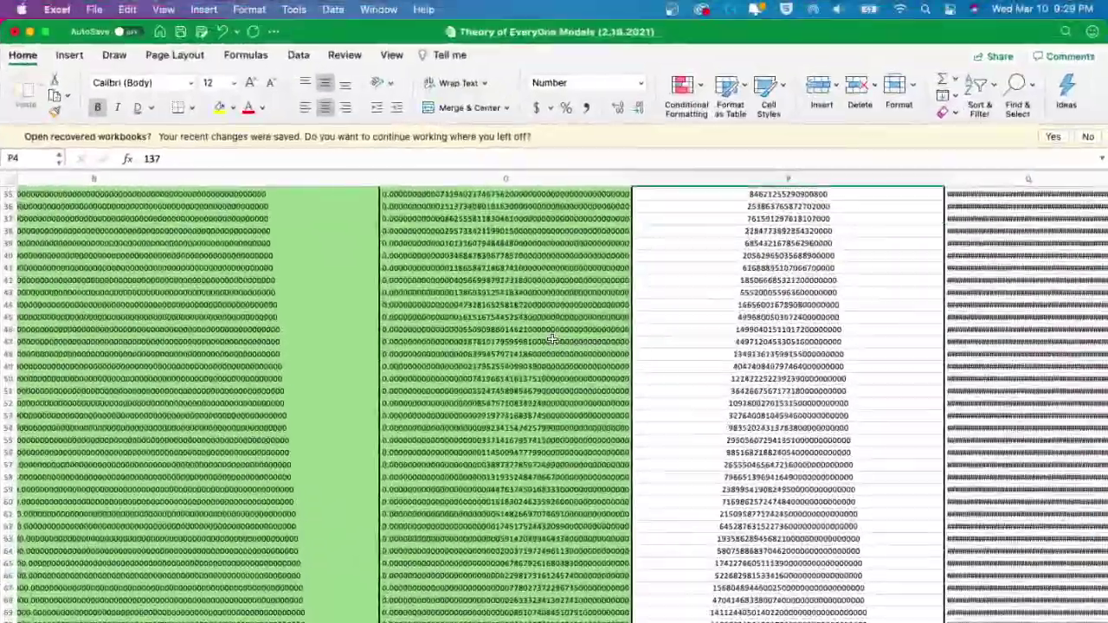
scroll(600, 345, down, 3)
scroll(551, 339, up, 3)
scroll(552, 339, right, 1)
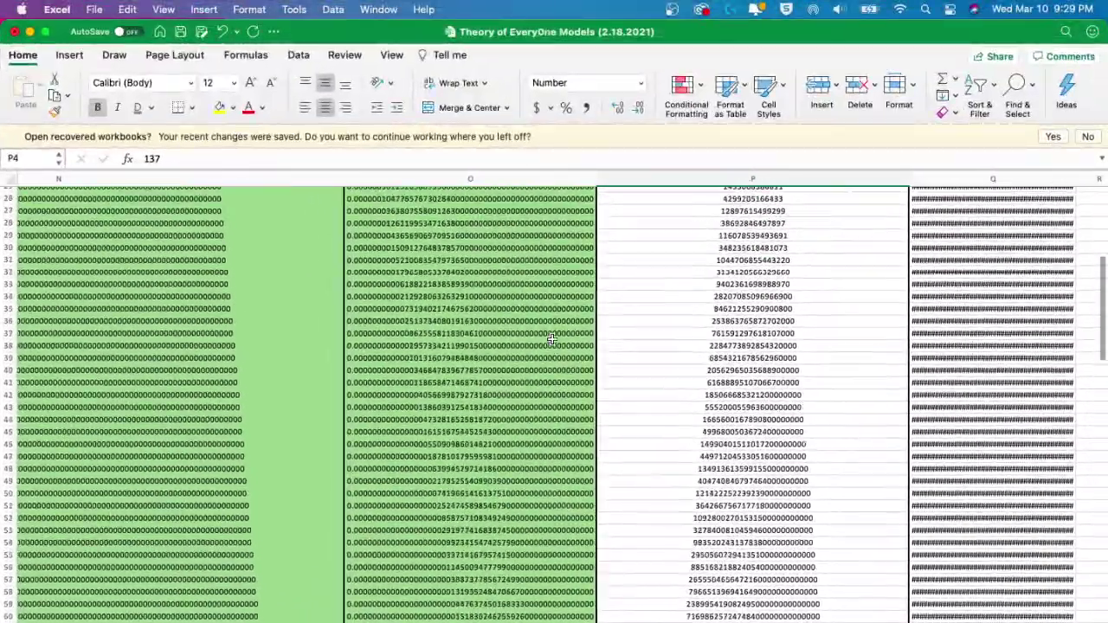
scroll(552, 340, down, 3)
scroll(551, 339, right, 1)
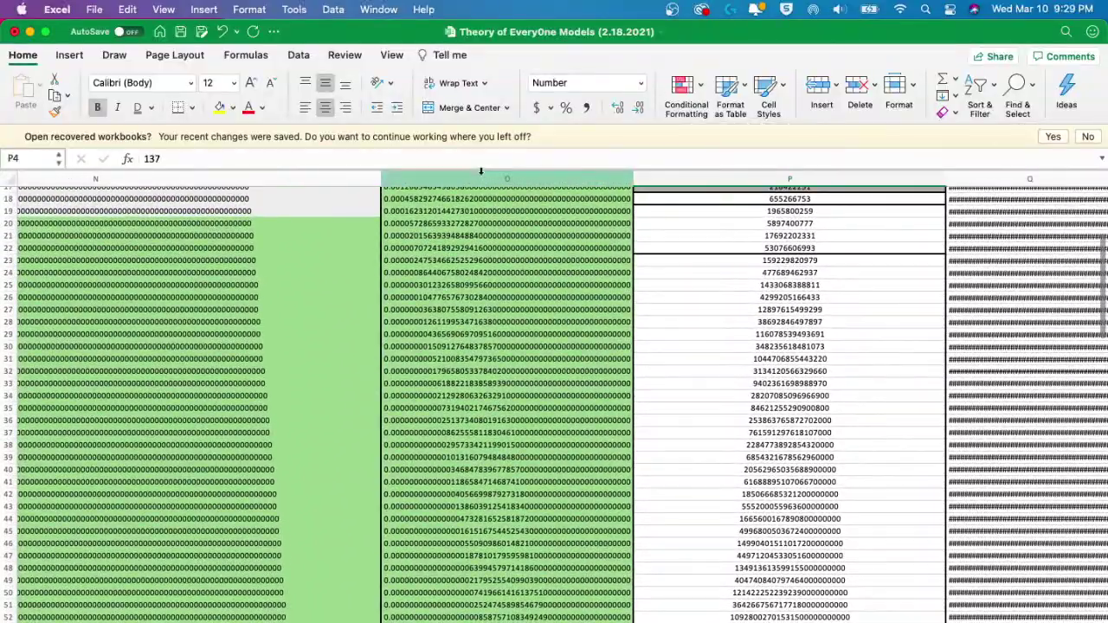
- Highlight all of column O and examine its values against the Growth Sequence, from the first rows to about row 110
click(480, 172)
scroll(520, 347, down, 10)
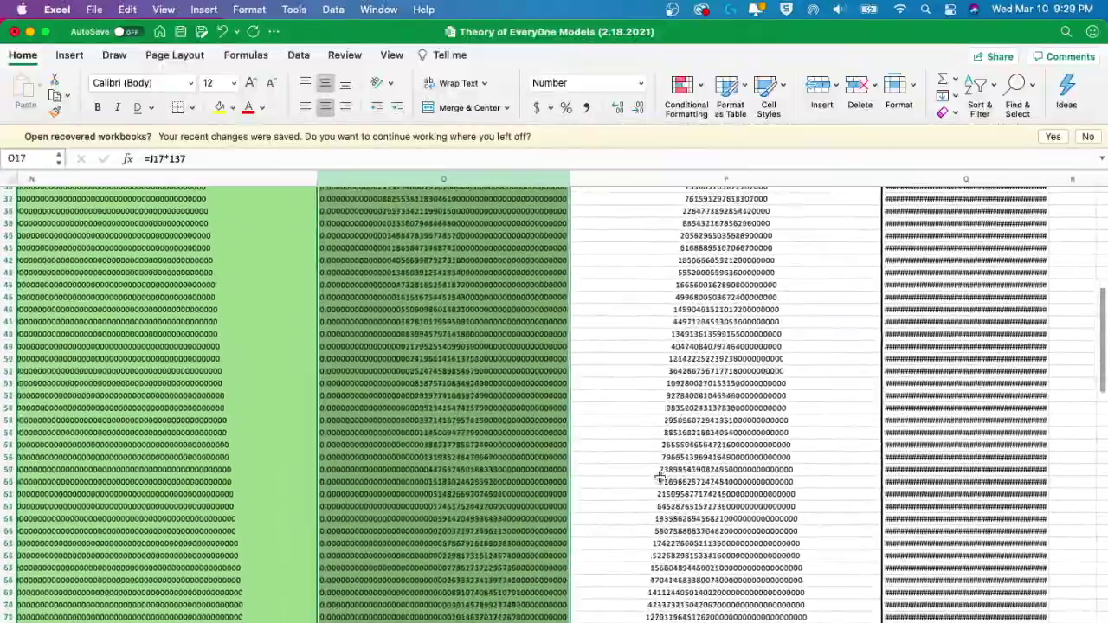
scroll(660, 477, up, 5)
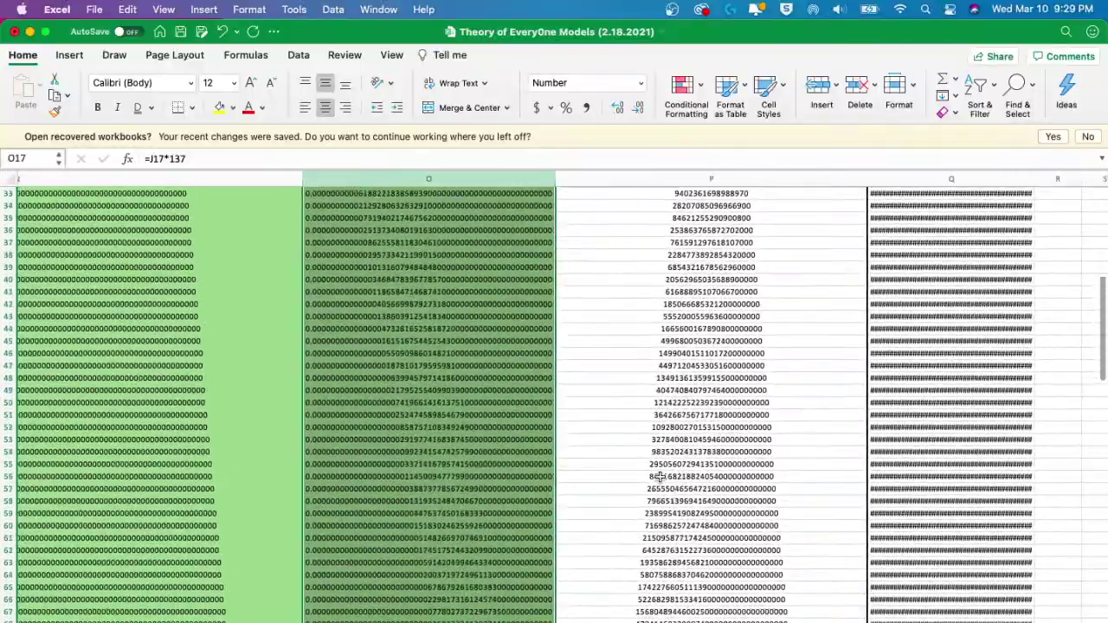
scroll(660, 477, up, 4)
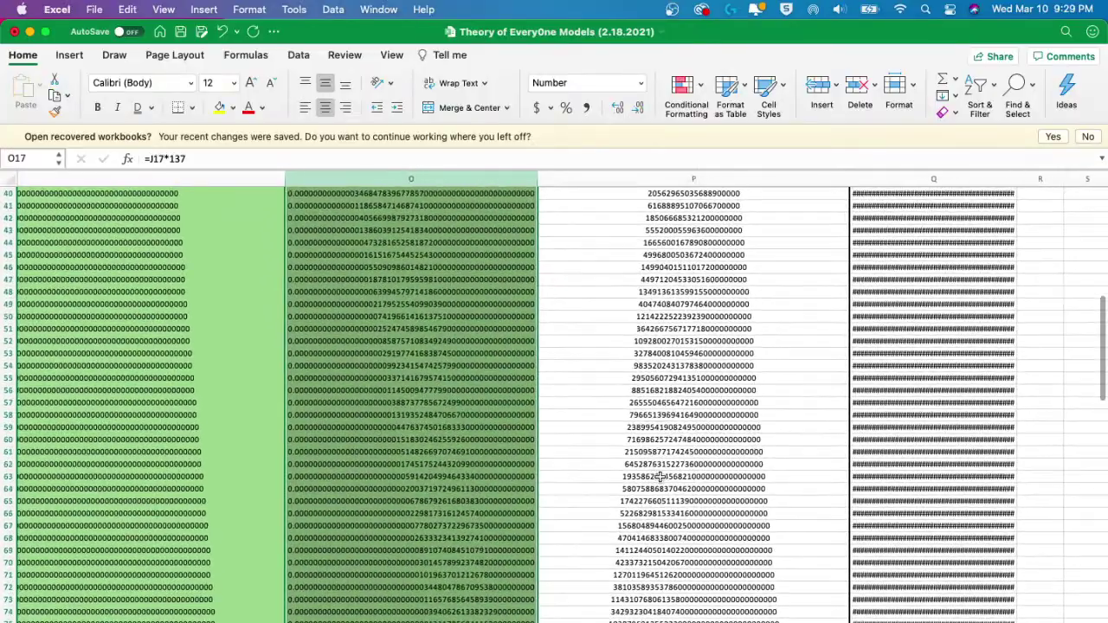
scroll(660, 478, down, 3)
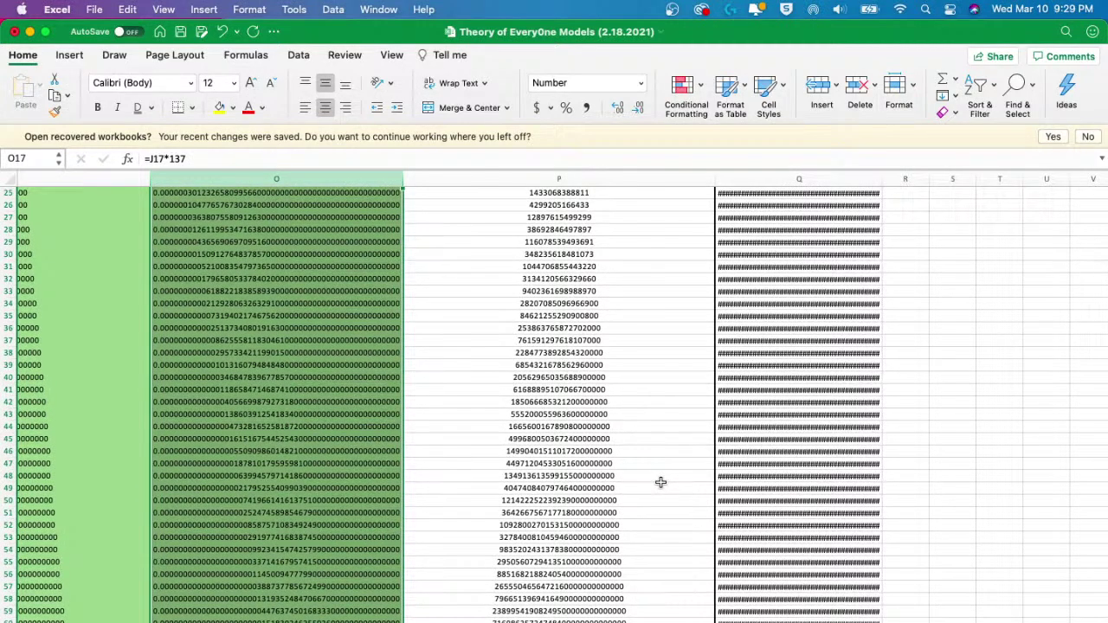
scroll(661, 483, down, 2)
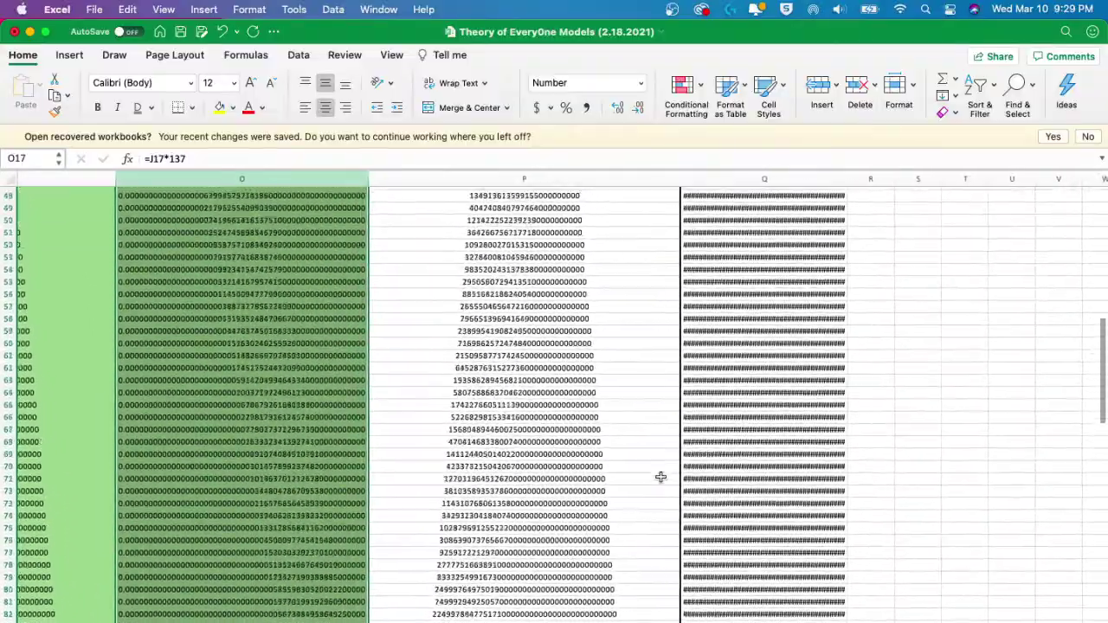
scroll(661, 476, down, 5)
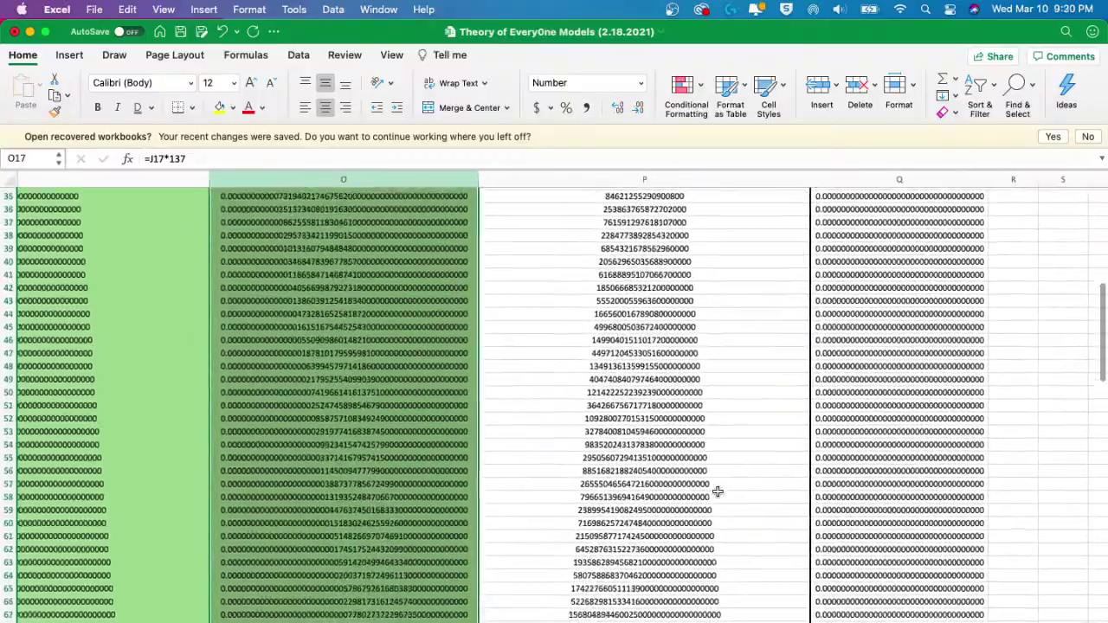
scroll(718, 492, down, 3)
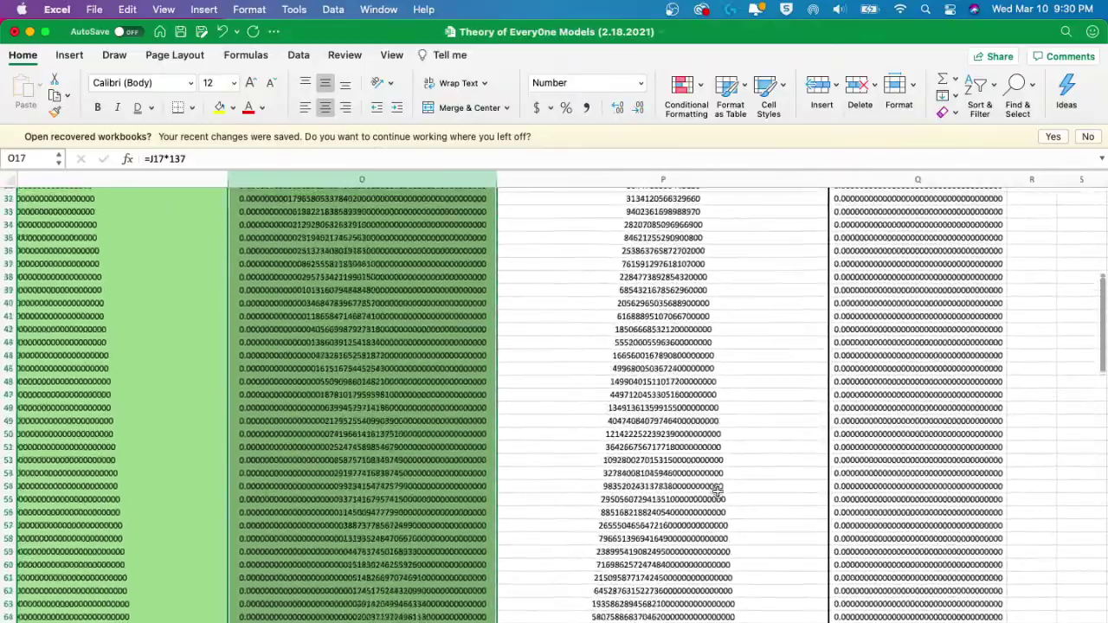
scroll(718, 491, up, 5)
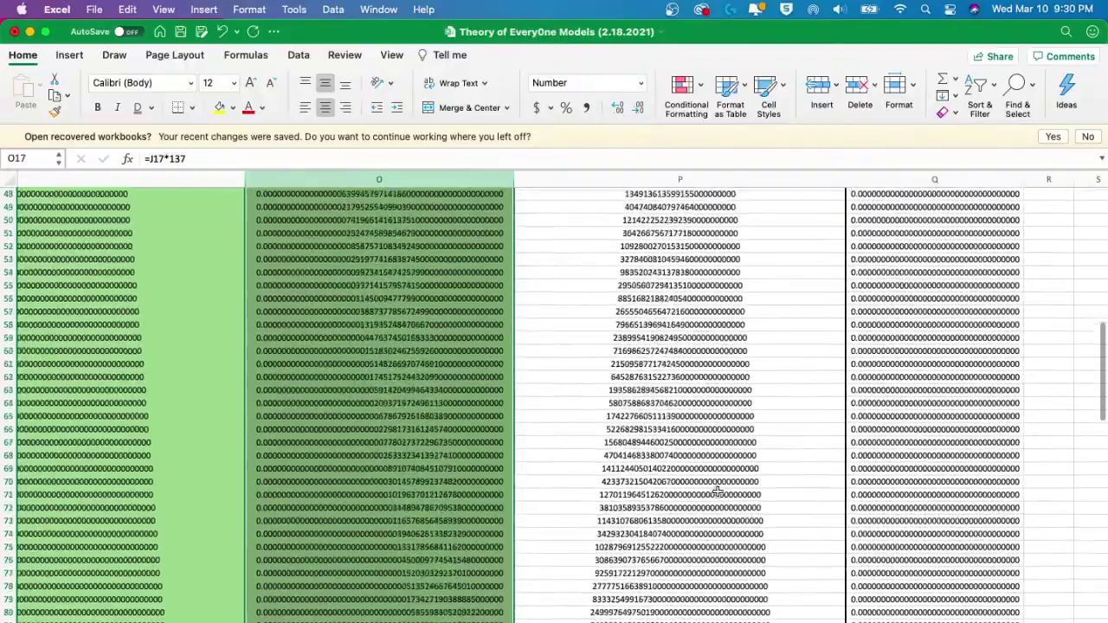
scroll(718, 492, down, 12)
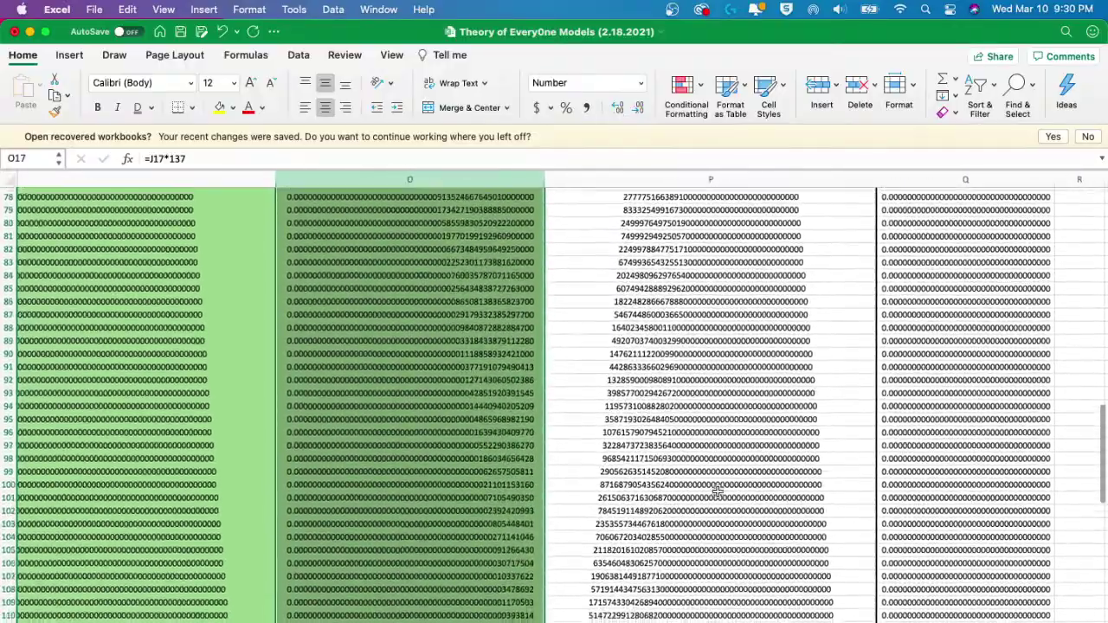
scroll(718, 492, up, 20)
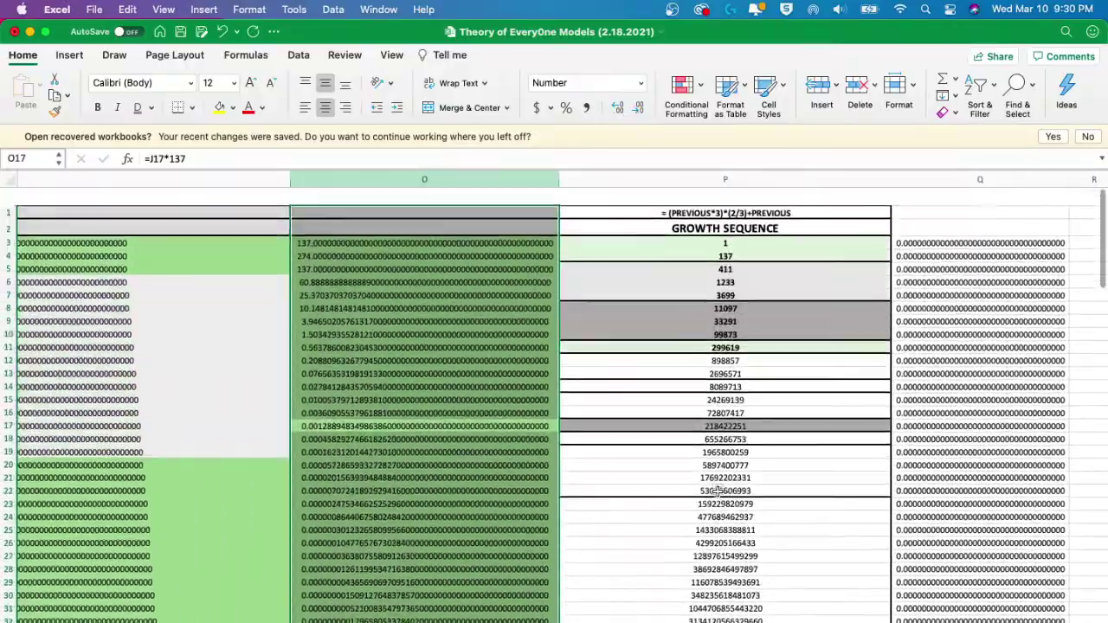
scroll(718, 492, down, 8)
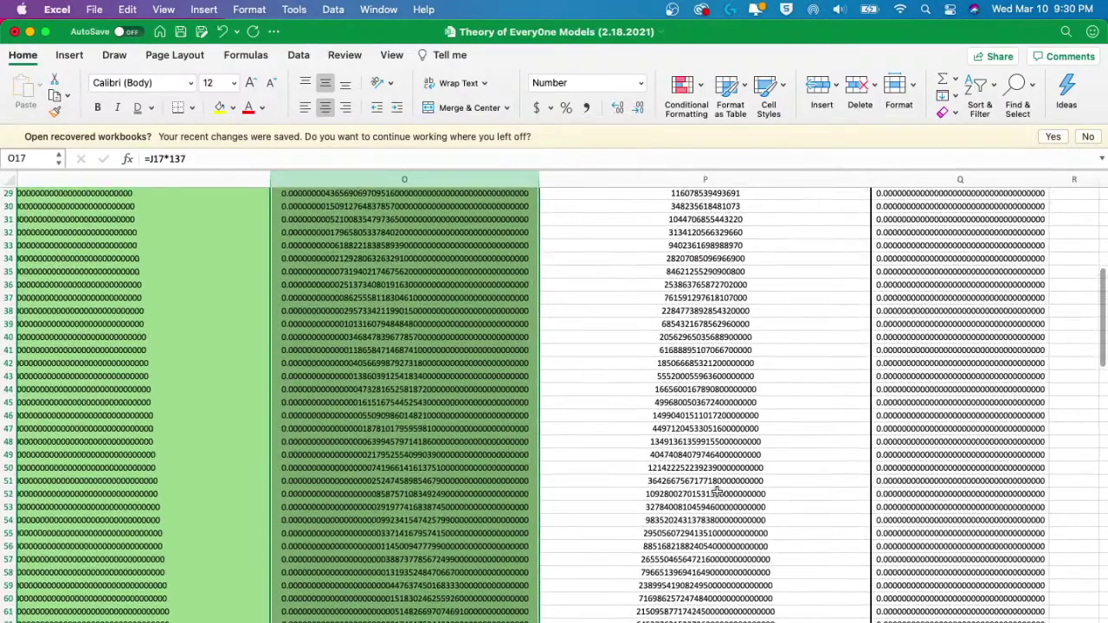
scroll(718, 492, down, 6)
scroll(718, 492, down, 1)
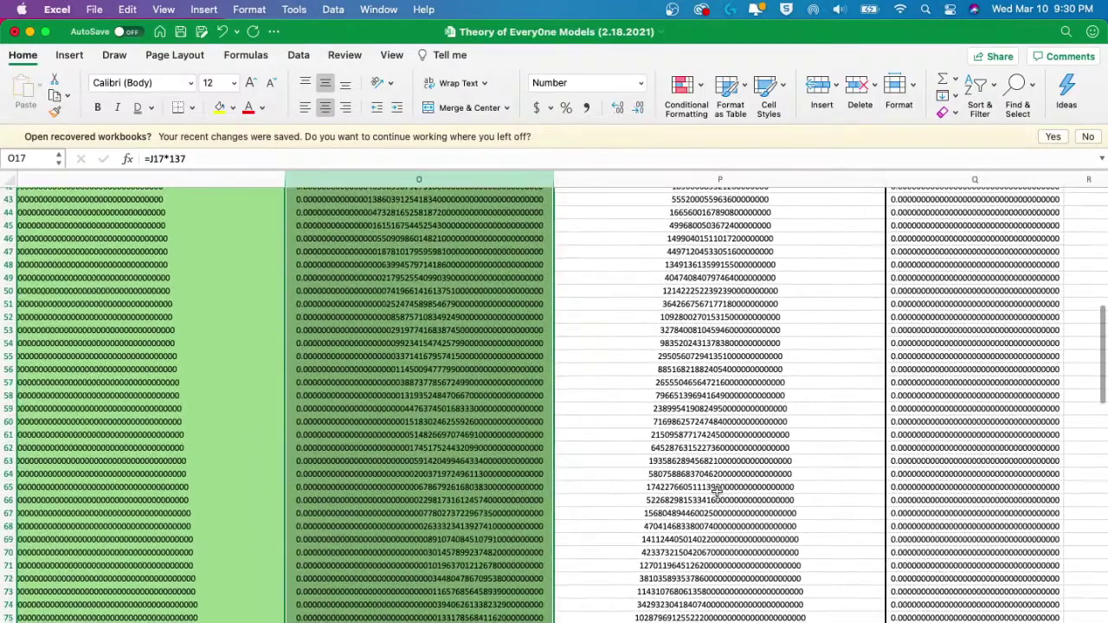
- Select O54 to check its formula, and view the surrounding rows of column O and the Growth Sequence
click(532, 344)
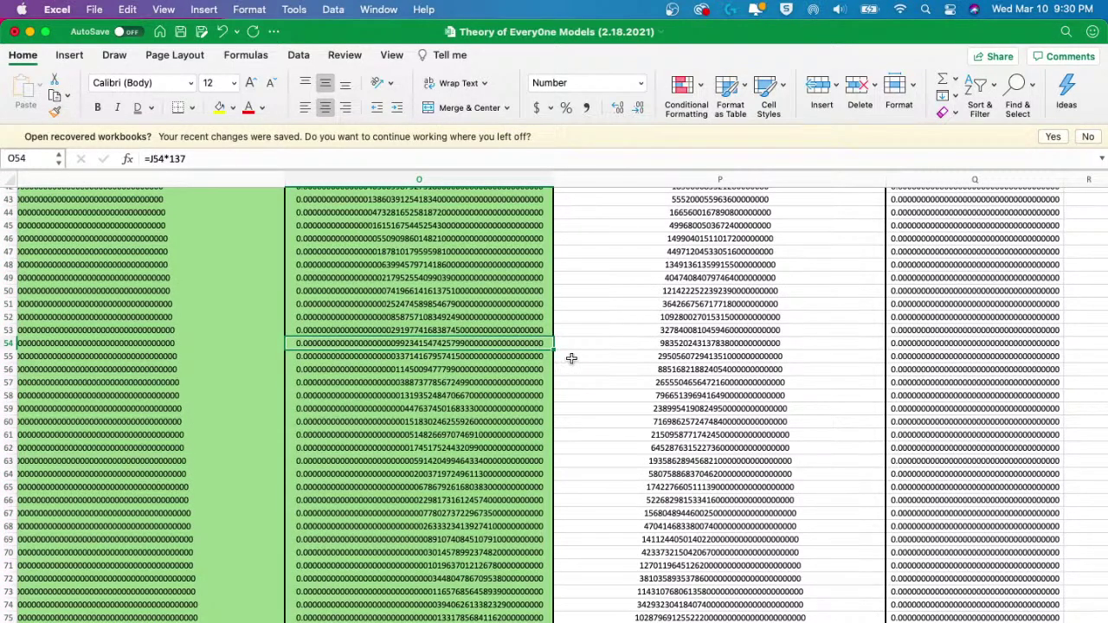
scroll(572, 358, down, 5)
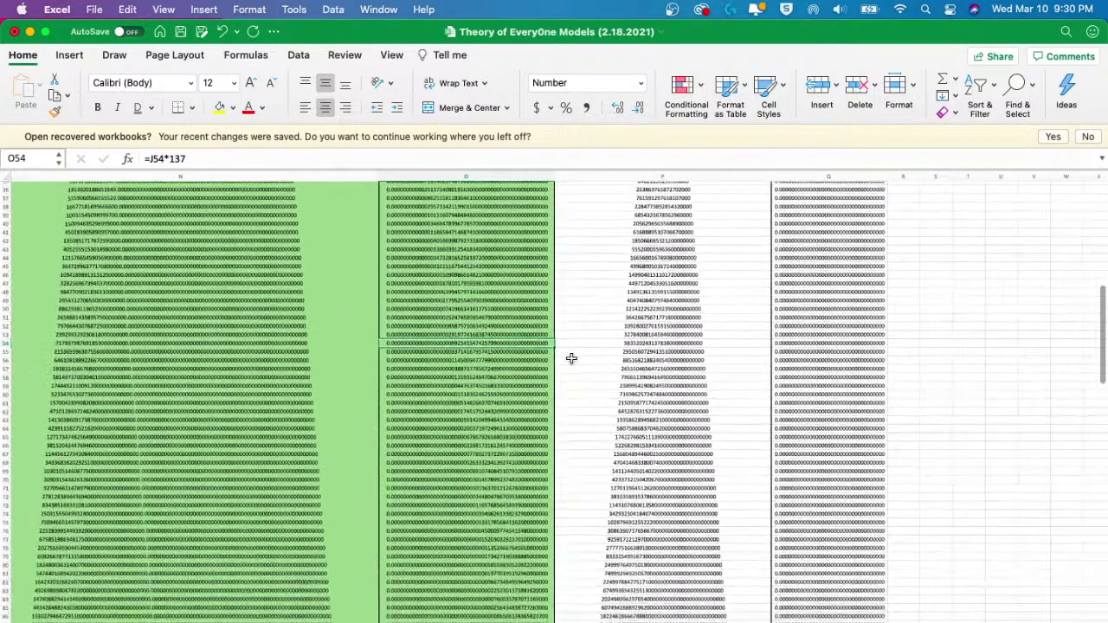
scroll(572, 357, up, 8)
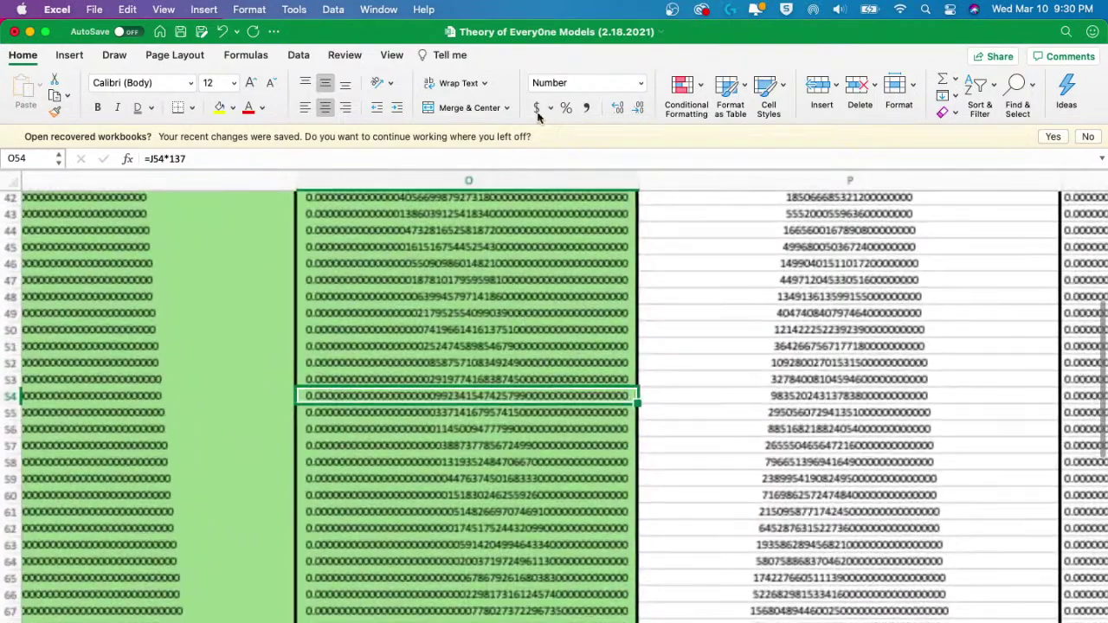
scroll(528, 318, up, 4)
scroll(622, 212, left, 1)
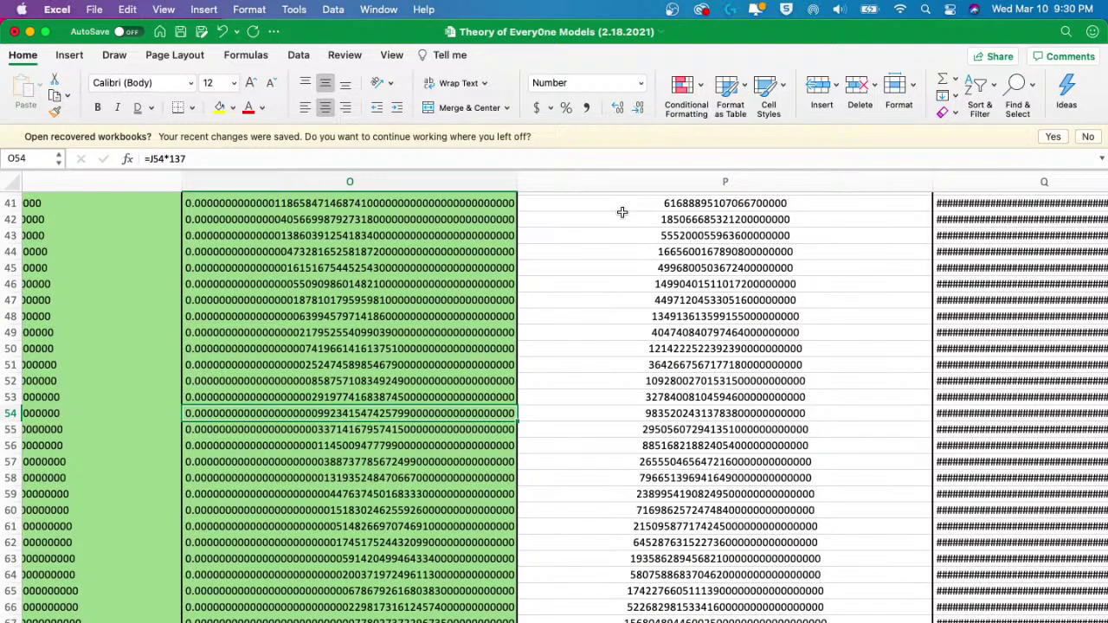
key(ctrl+Up)
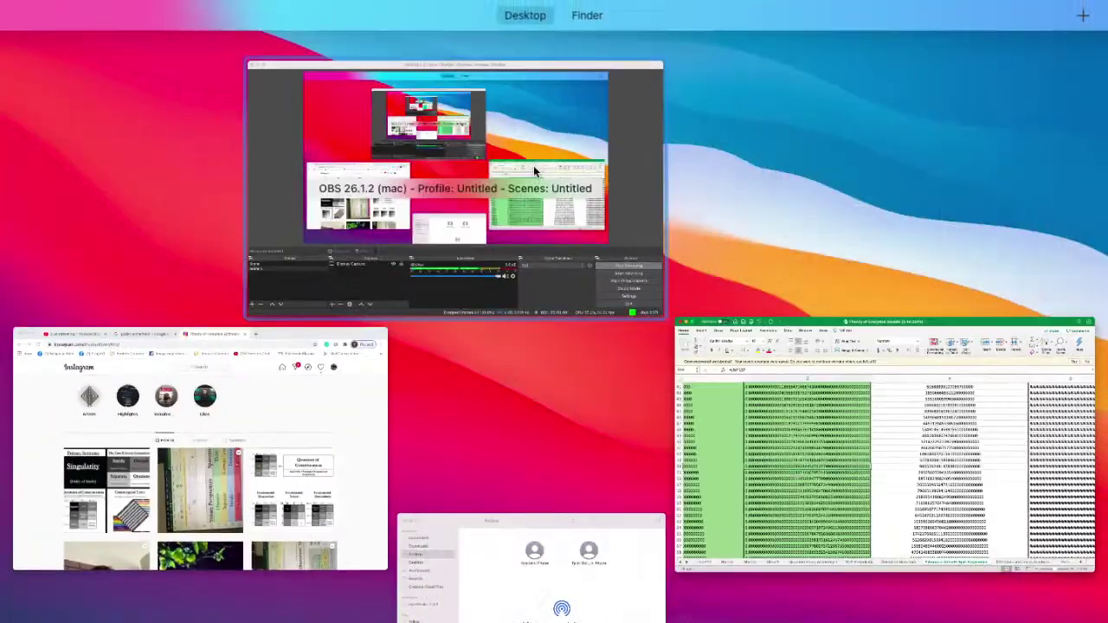
click(433, 185)
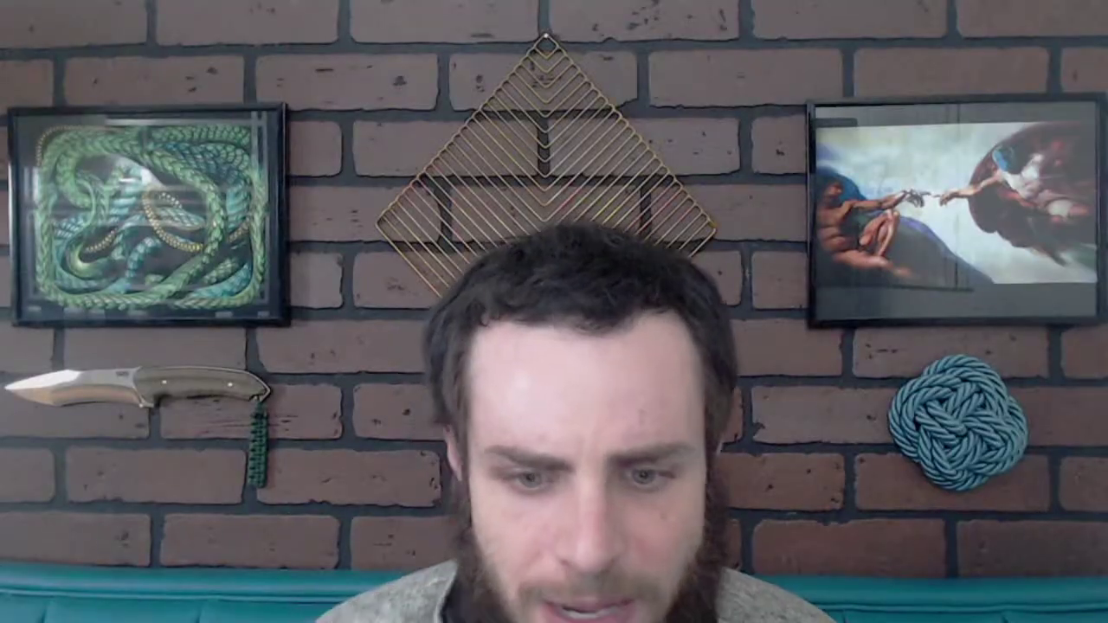